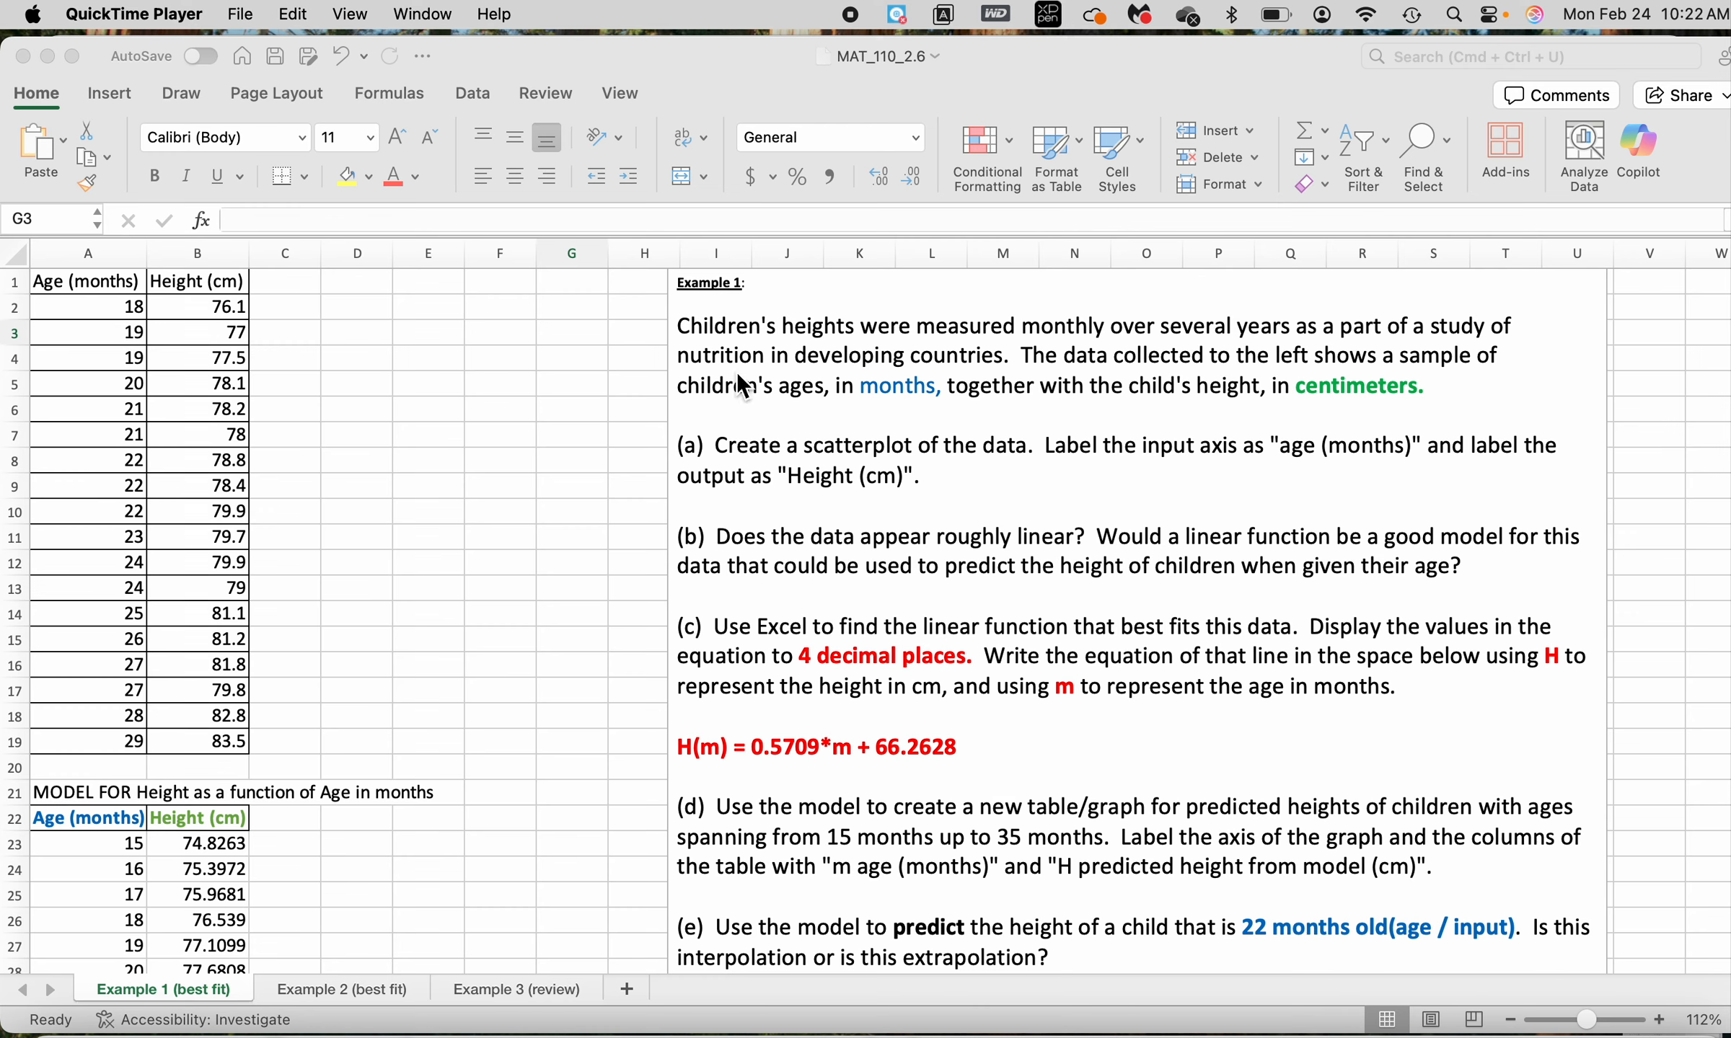
Review the study description, the age and height columns, and the scatterplot instructions in task (a)
left_click(852, 396)
left_click_drag(860, 393, 931, 397)
left_click_drag(1295, 389, 1414, 389)
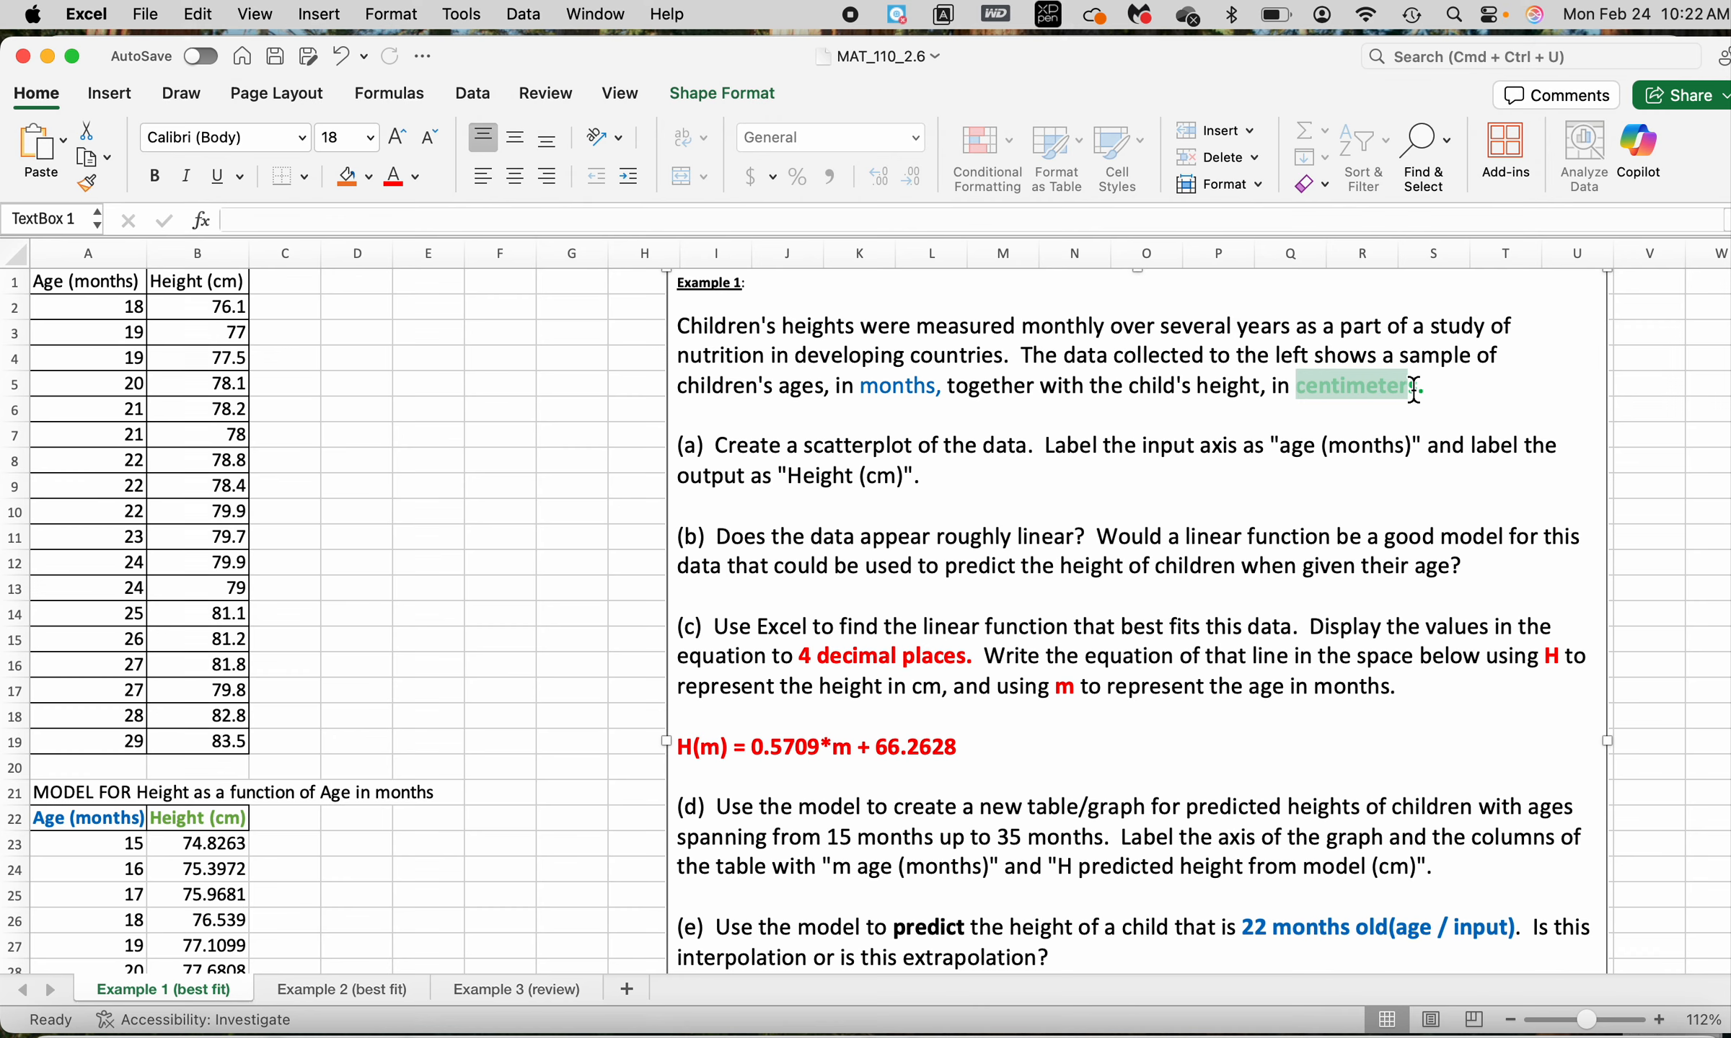
left_click(101, 290)
left_click(219, 294)
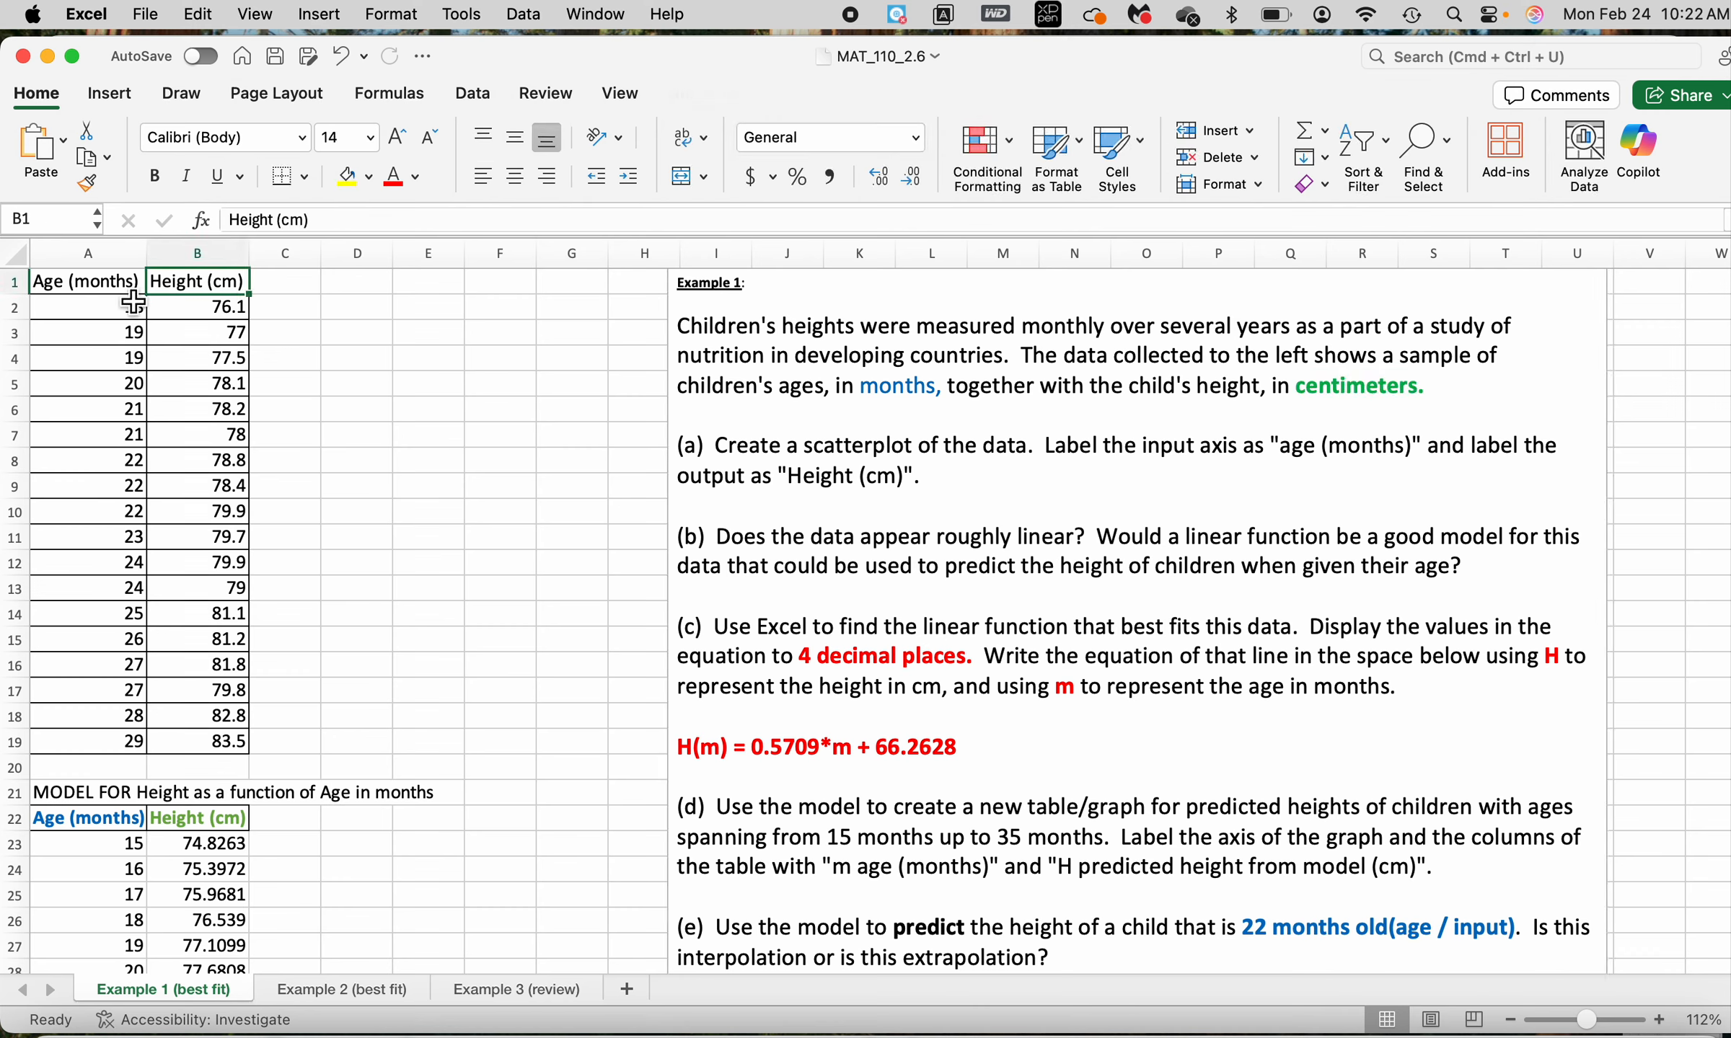
left_click(108, 317)
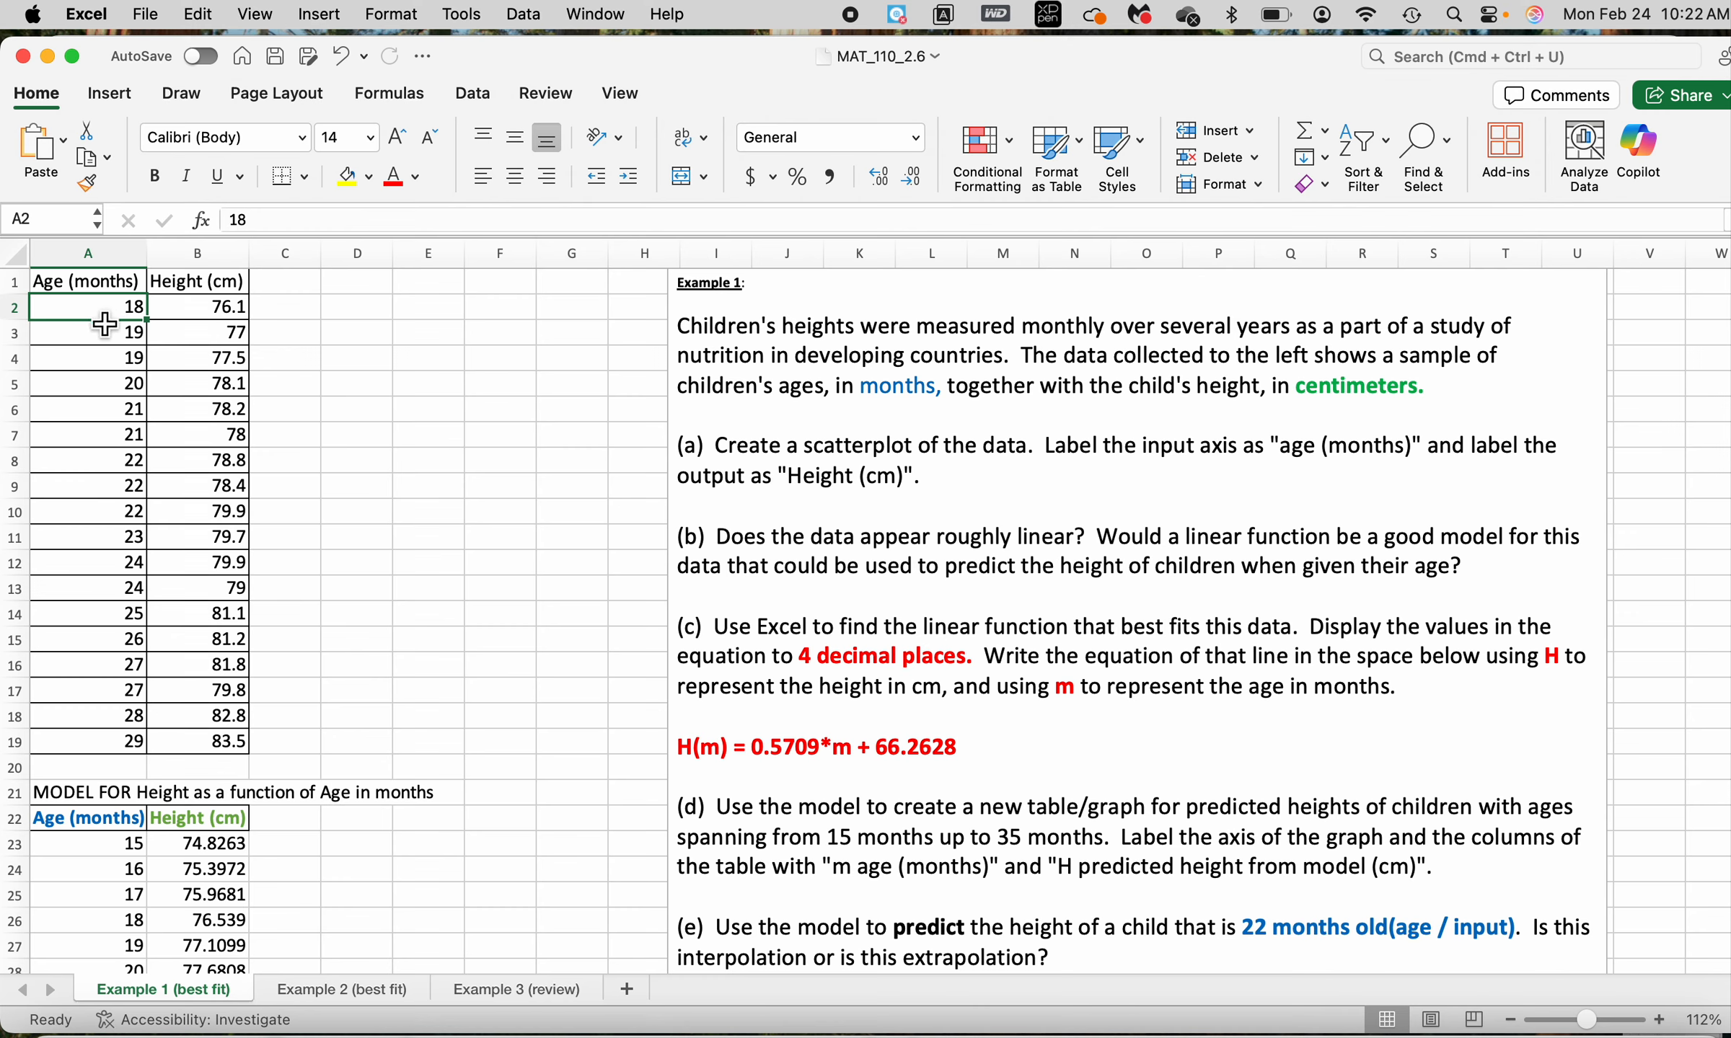
left_click(213, 318)
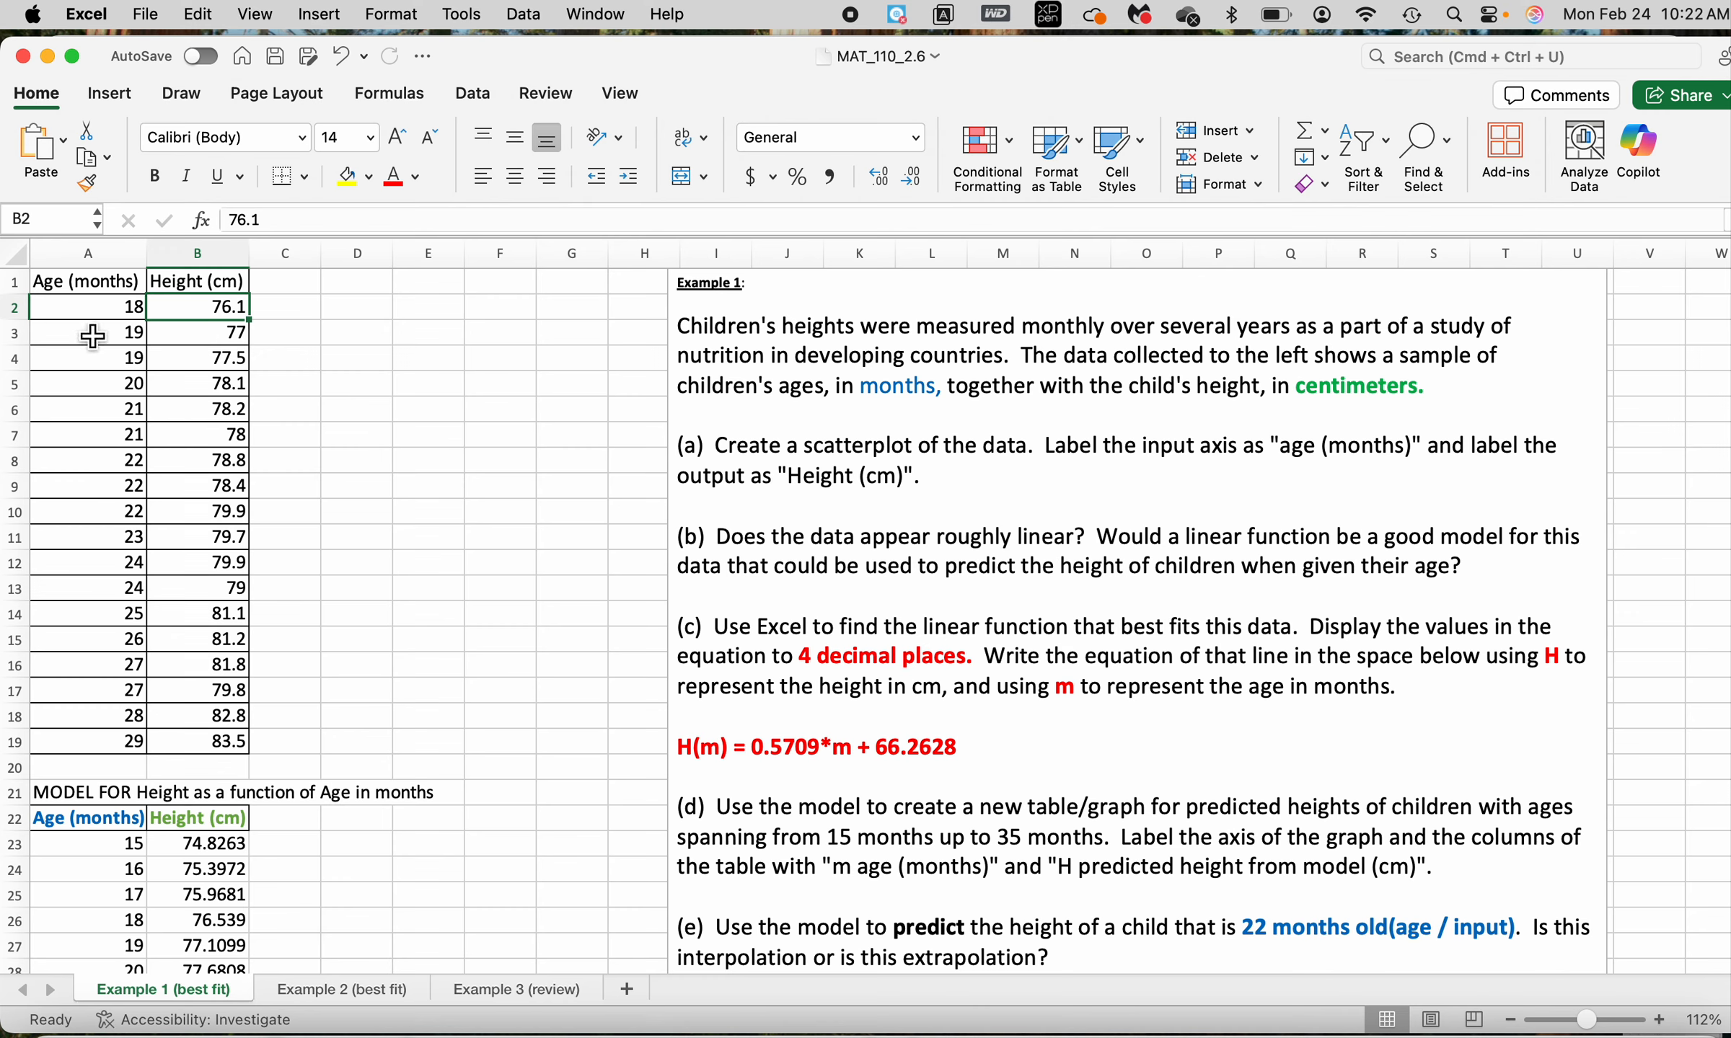
left_click_drag(681, 450, 1013, 518)
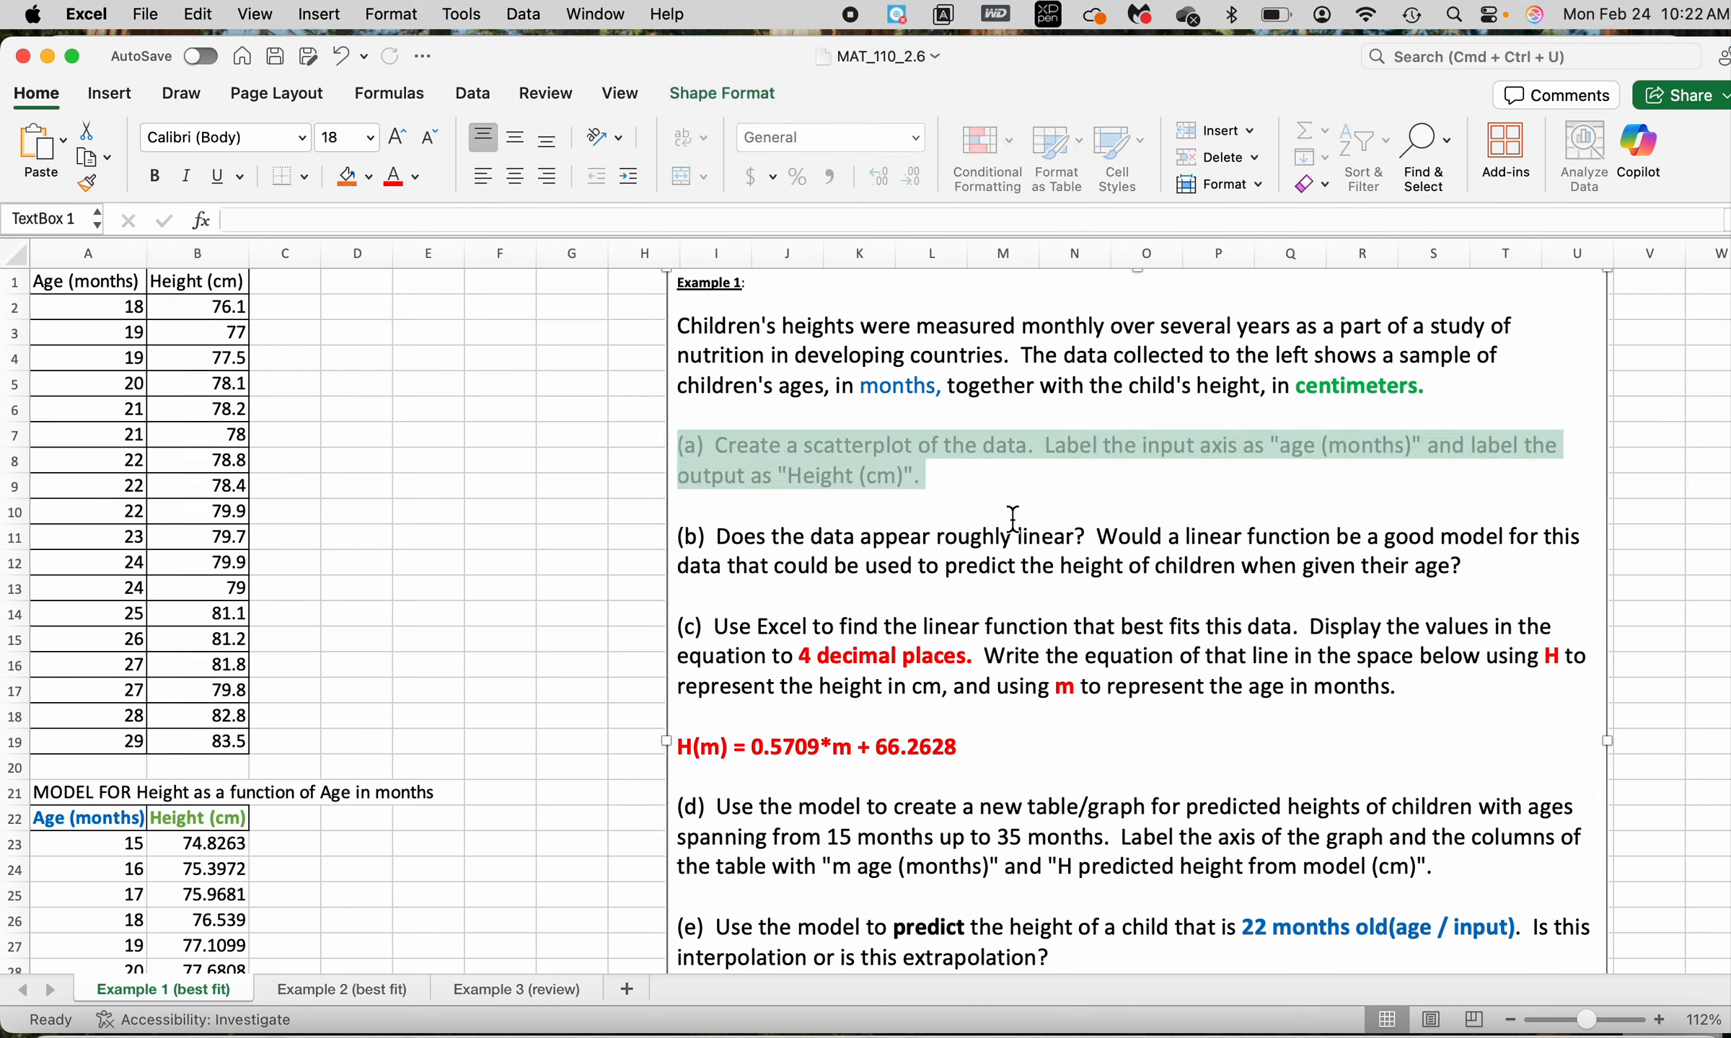
left_click(1089, 501)
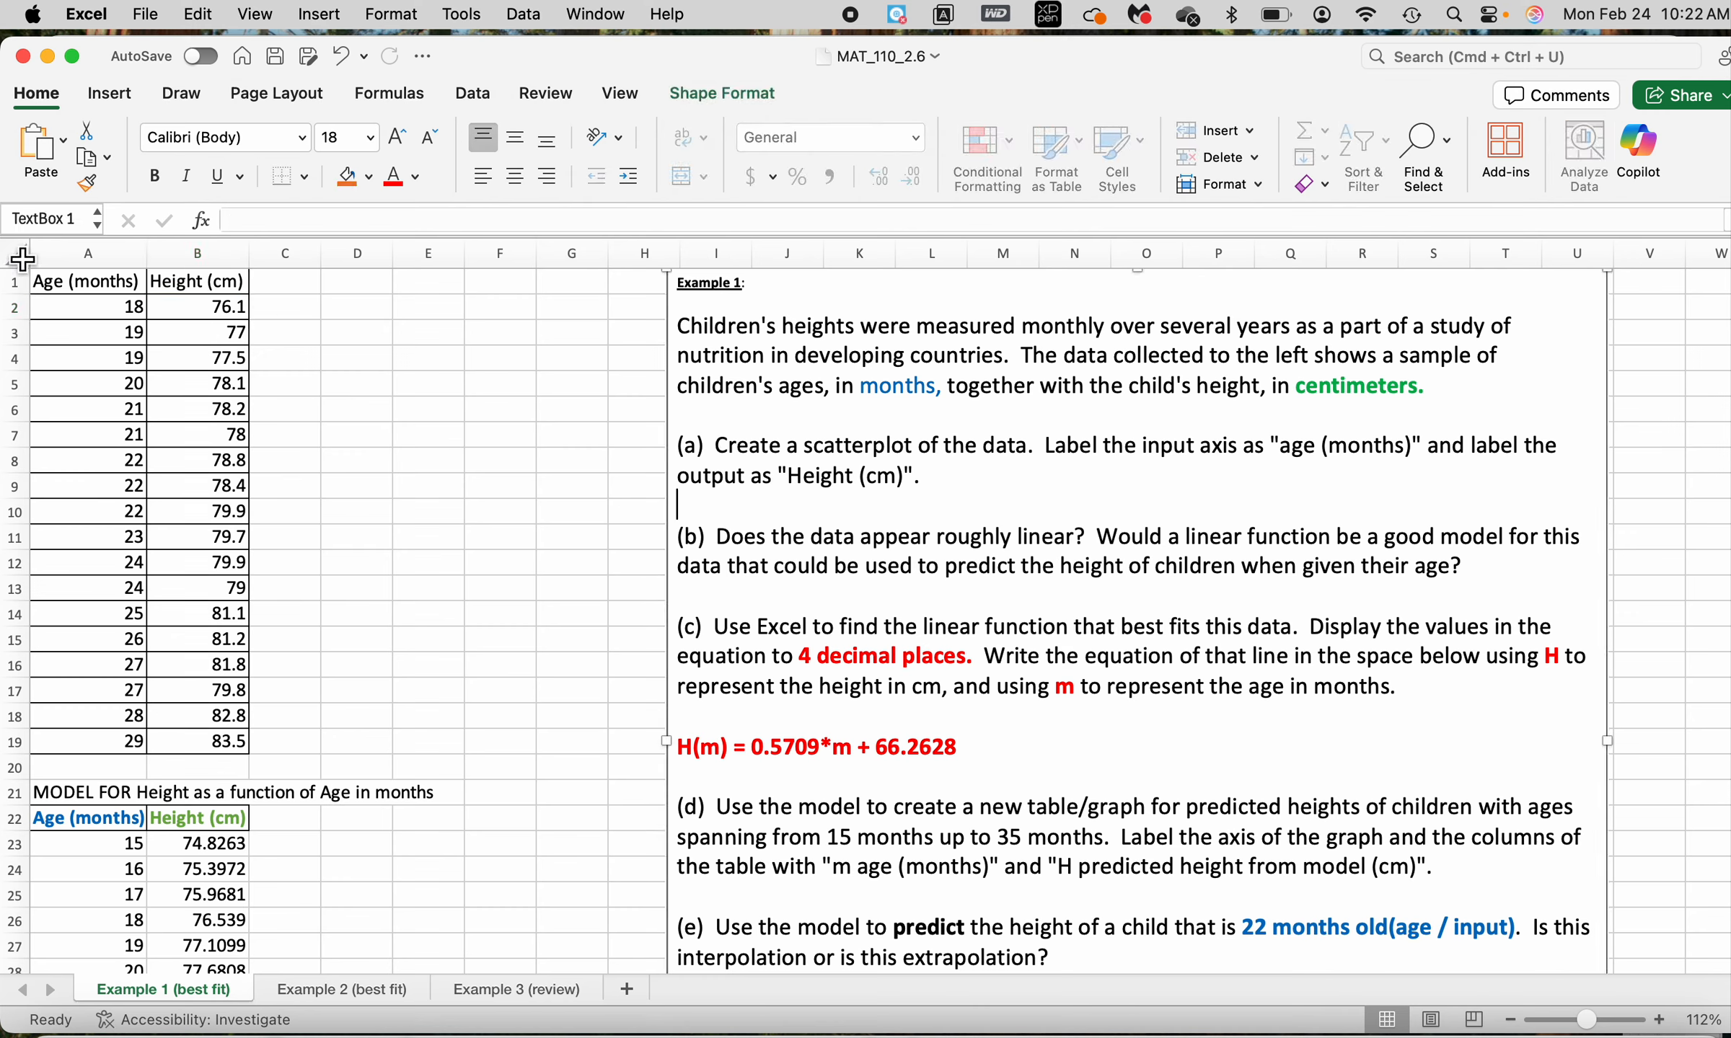
Insert a markers-only scatter chart from the age and height data in A1:B19
left_click_drag(83, 290, 209, 759)
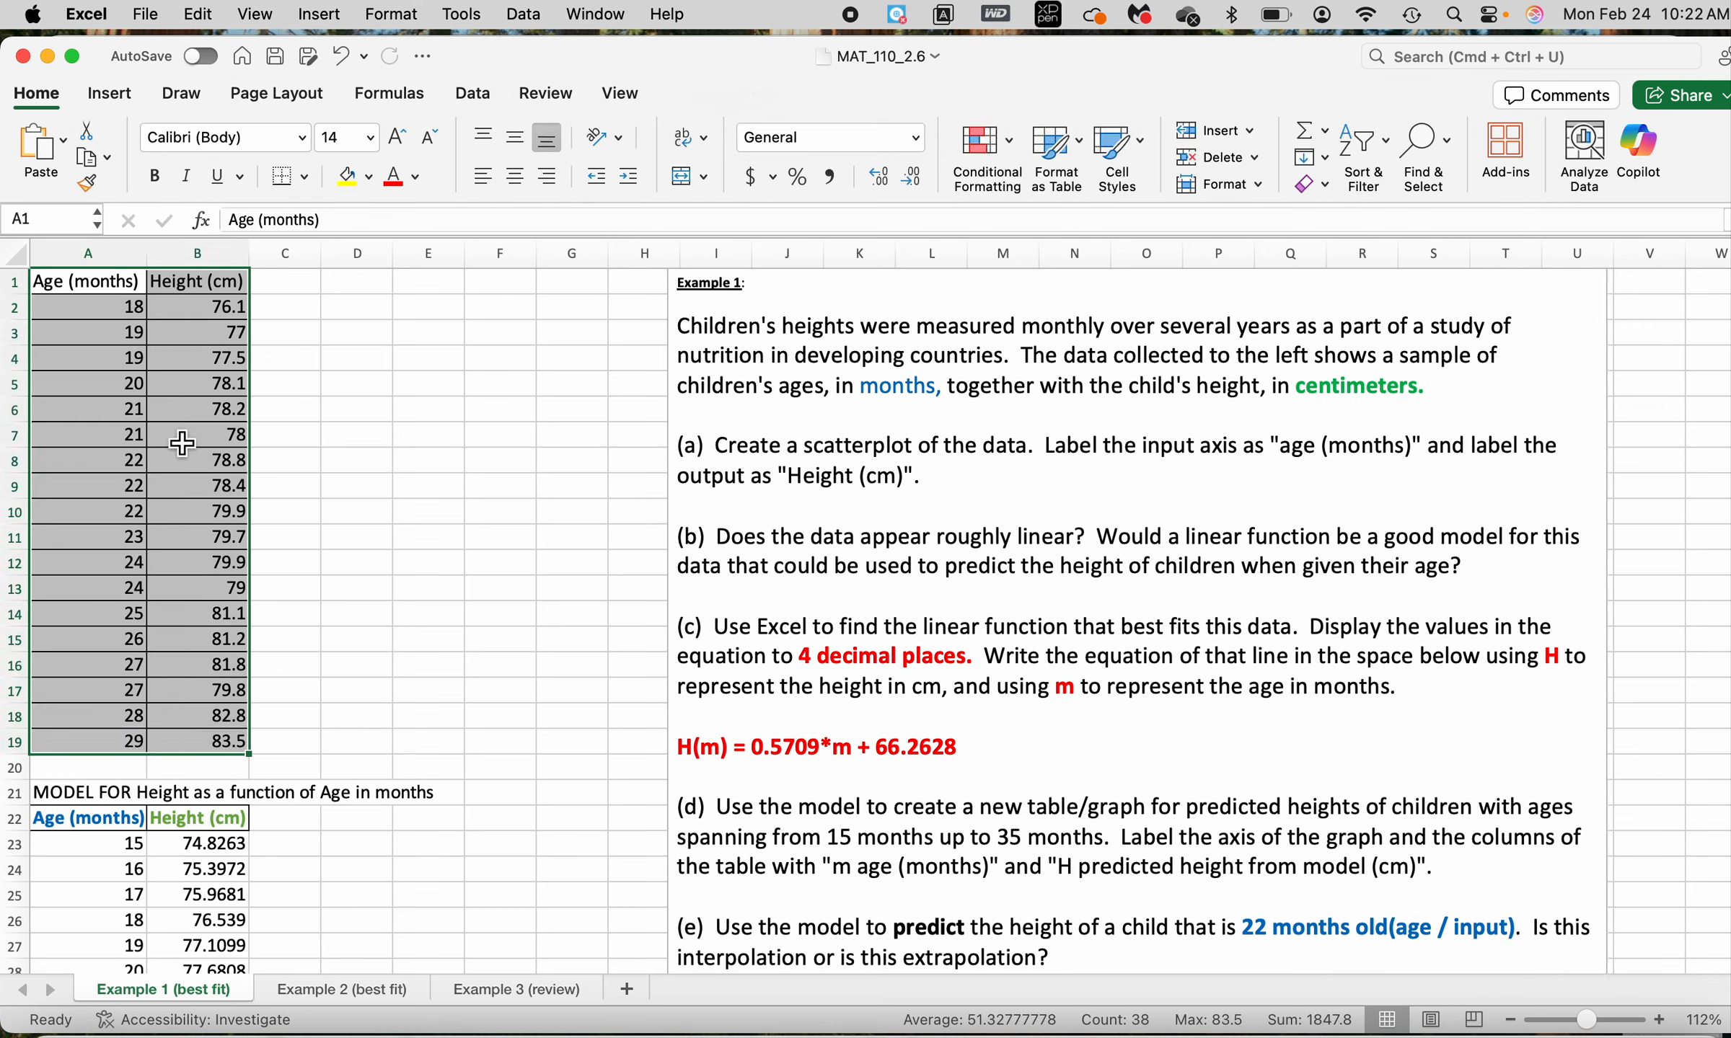
left_click(111, 95)
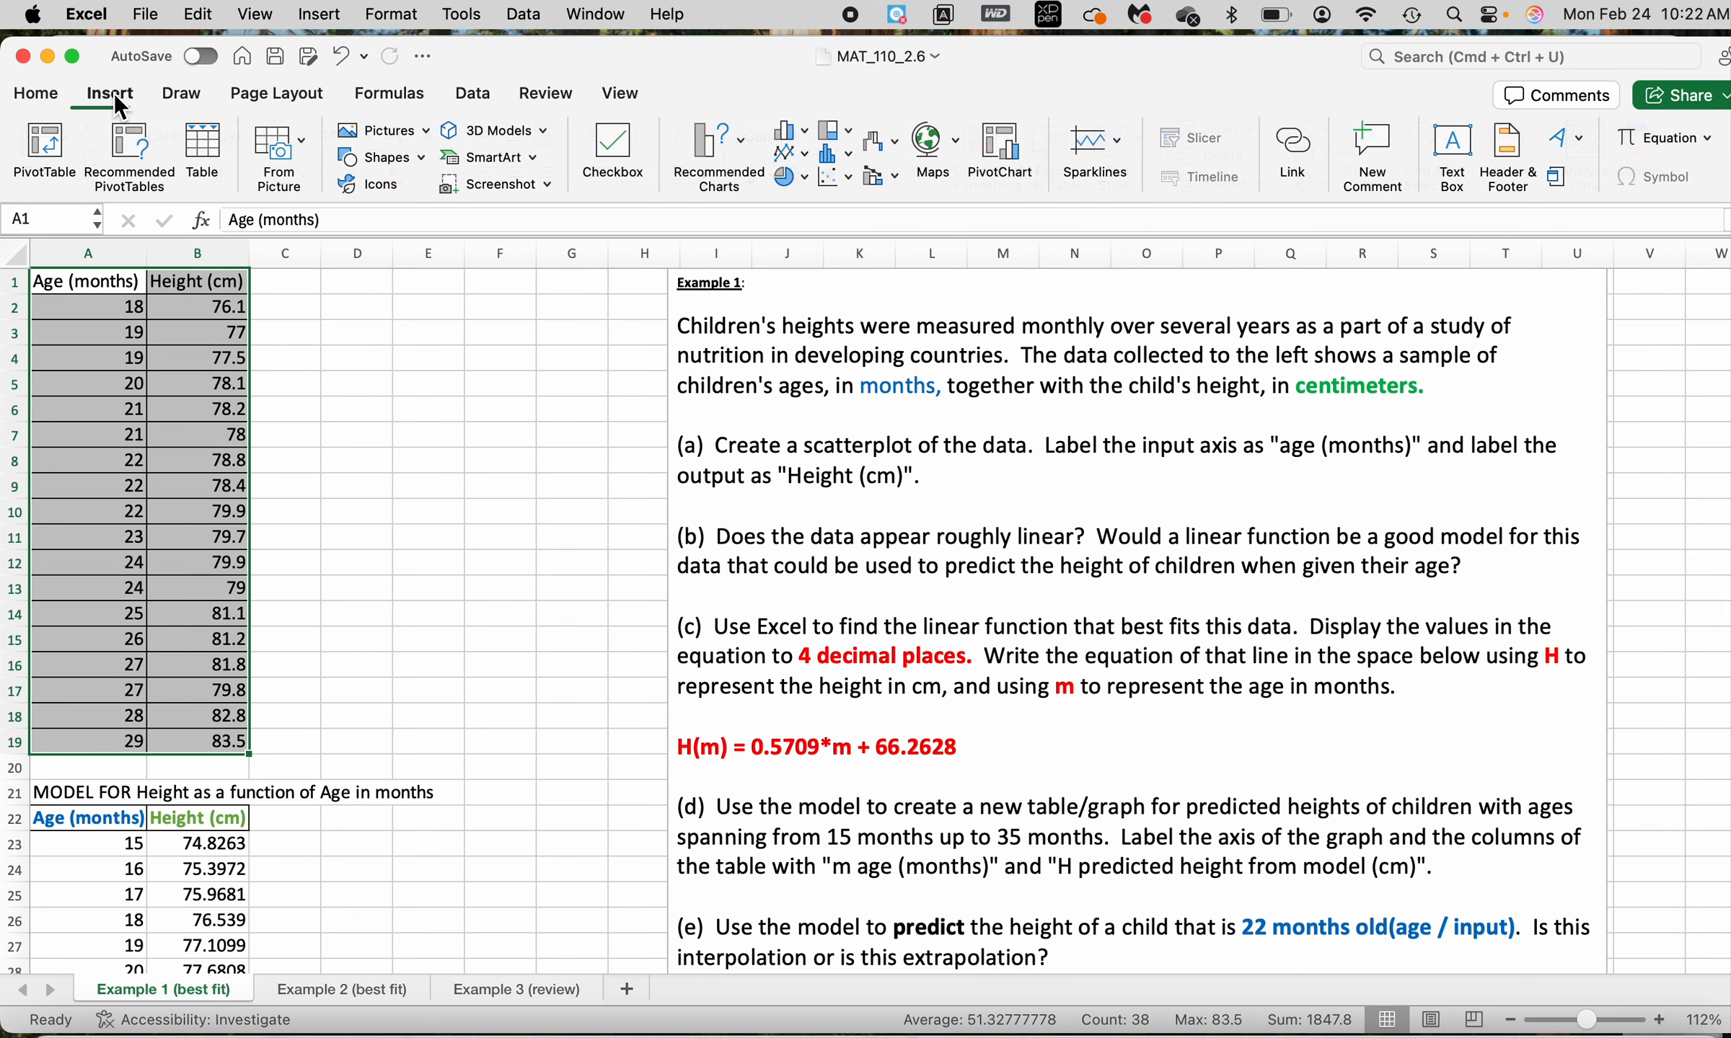
left_click(850, 176)
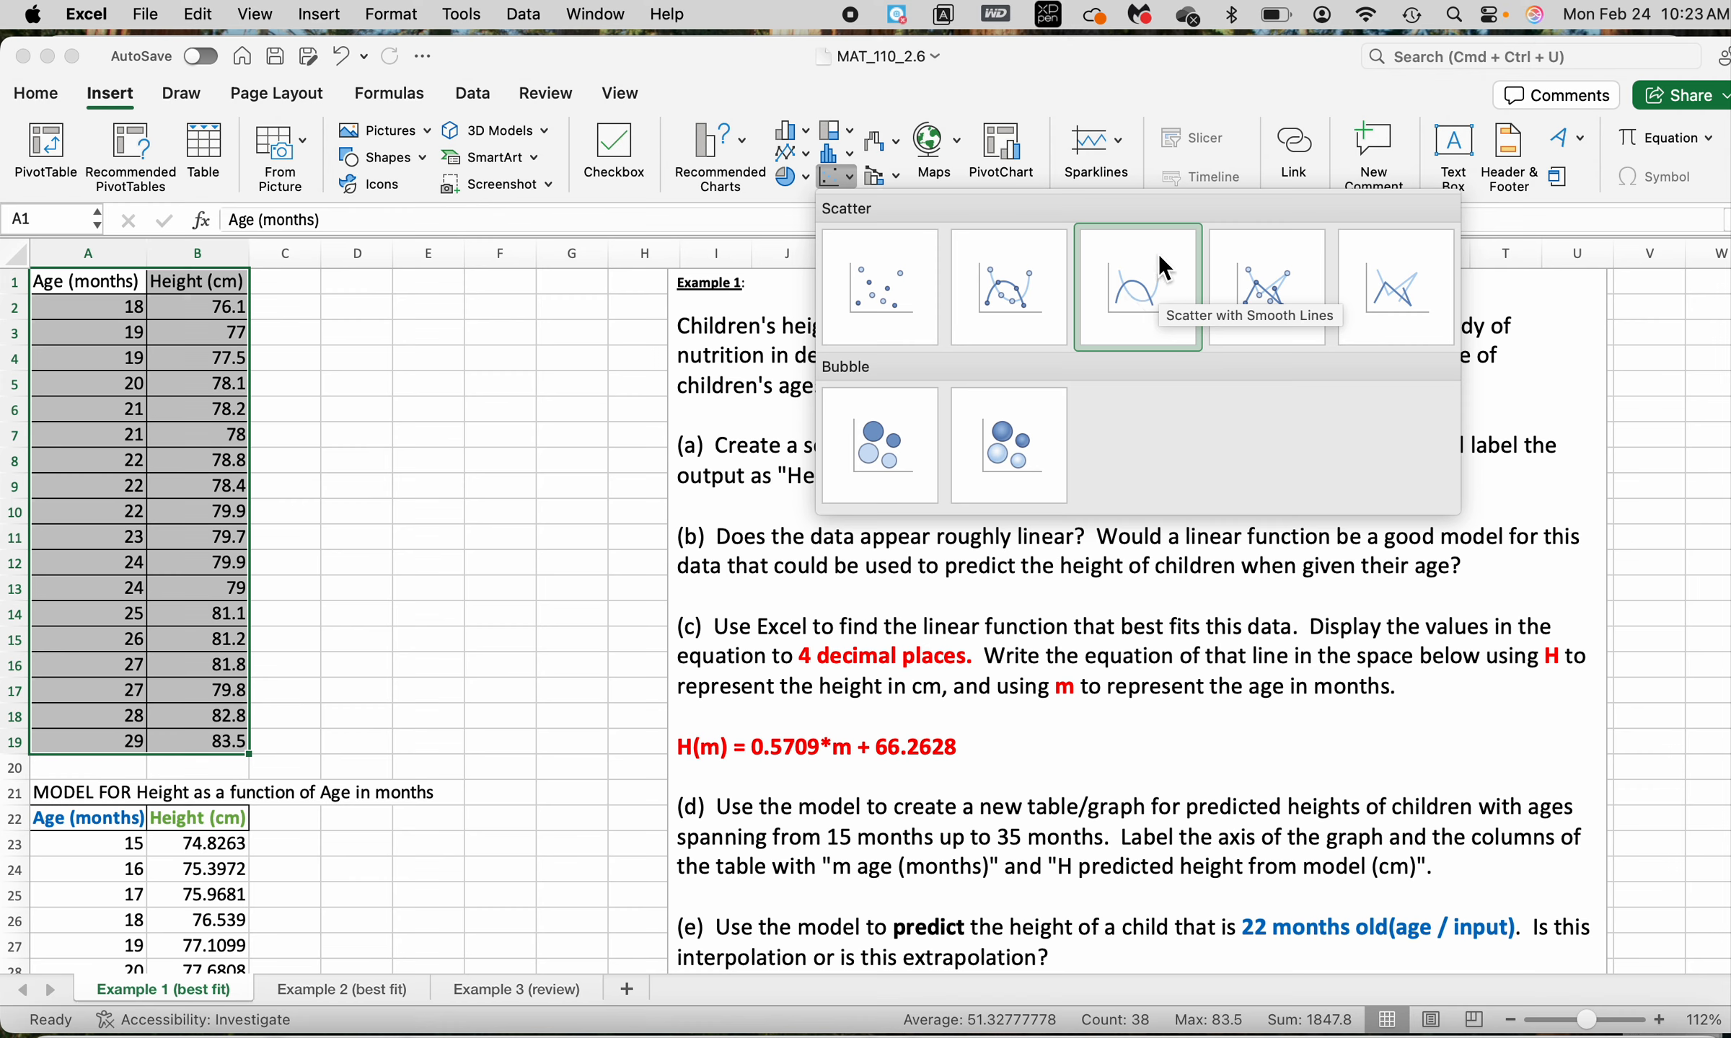
left_click(883, 298)
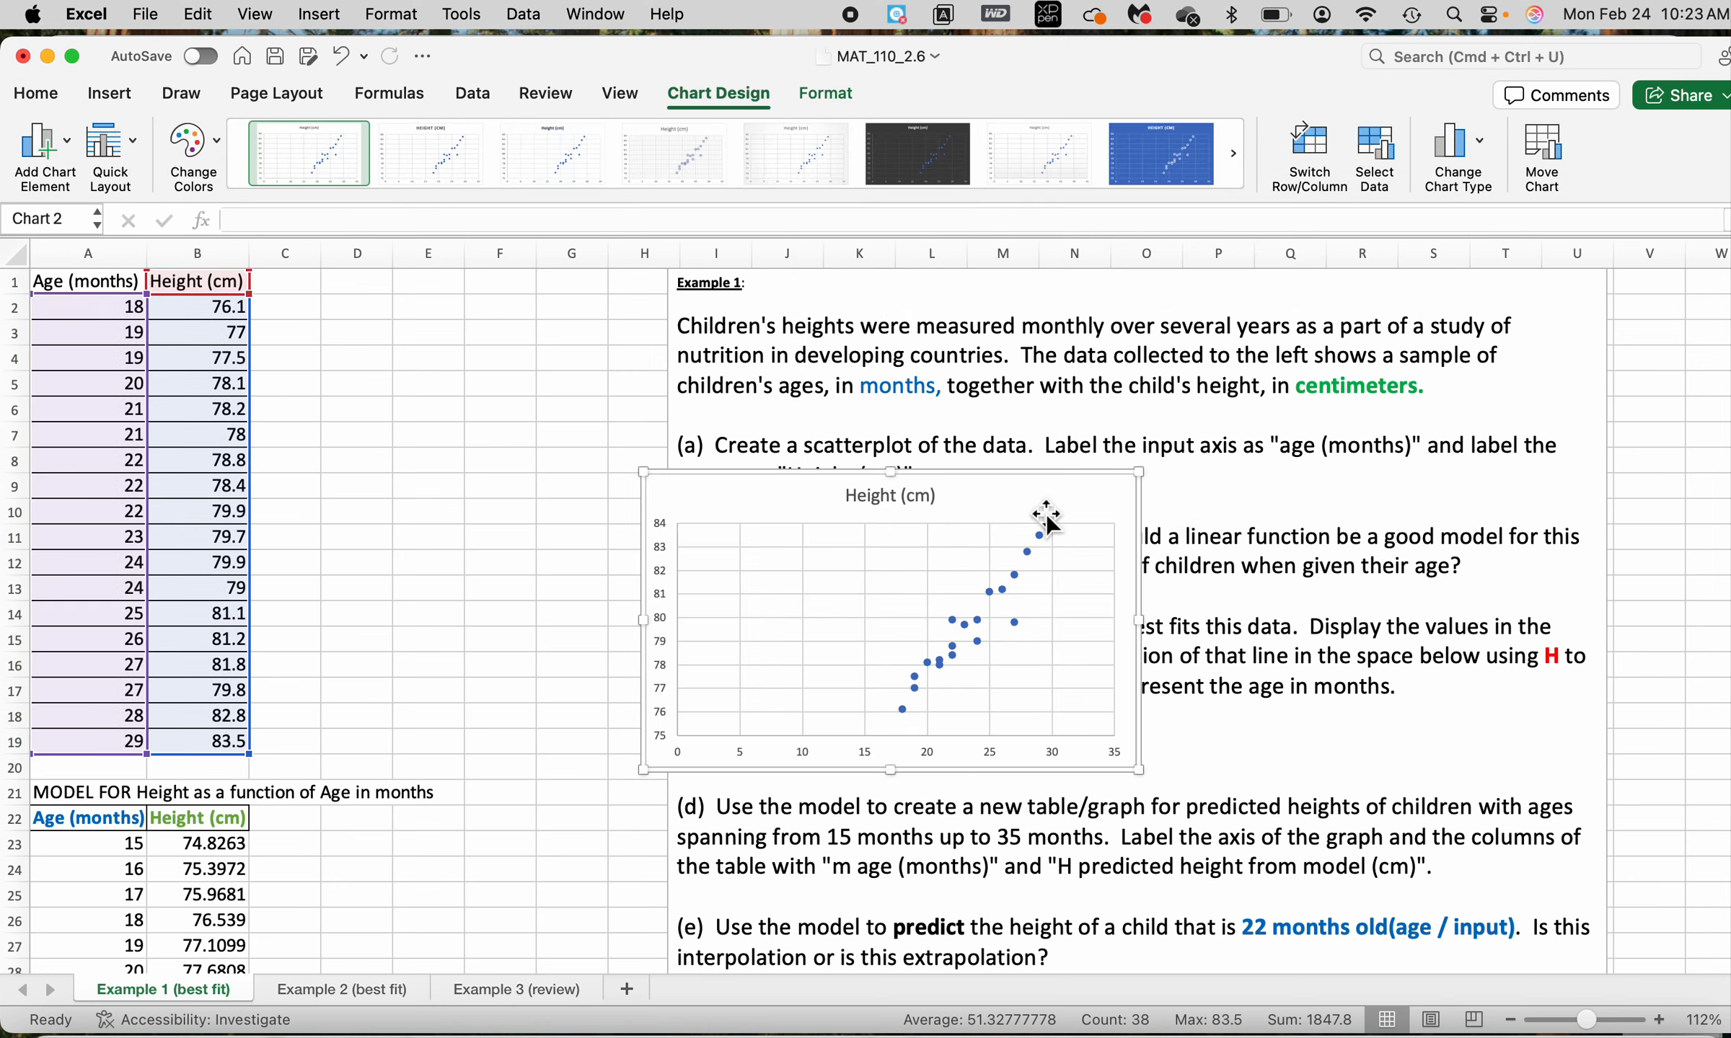
Enlarge the scatter chart and place it beside the problem text, over columns A to H from row 1
left_click_drag(1045, 513, 613, 323)
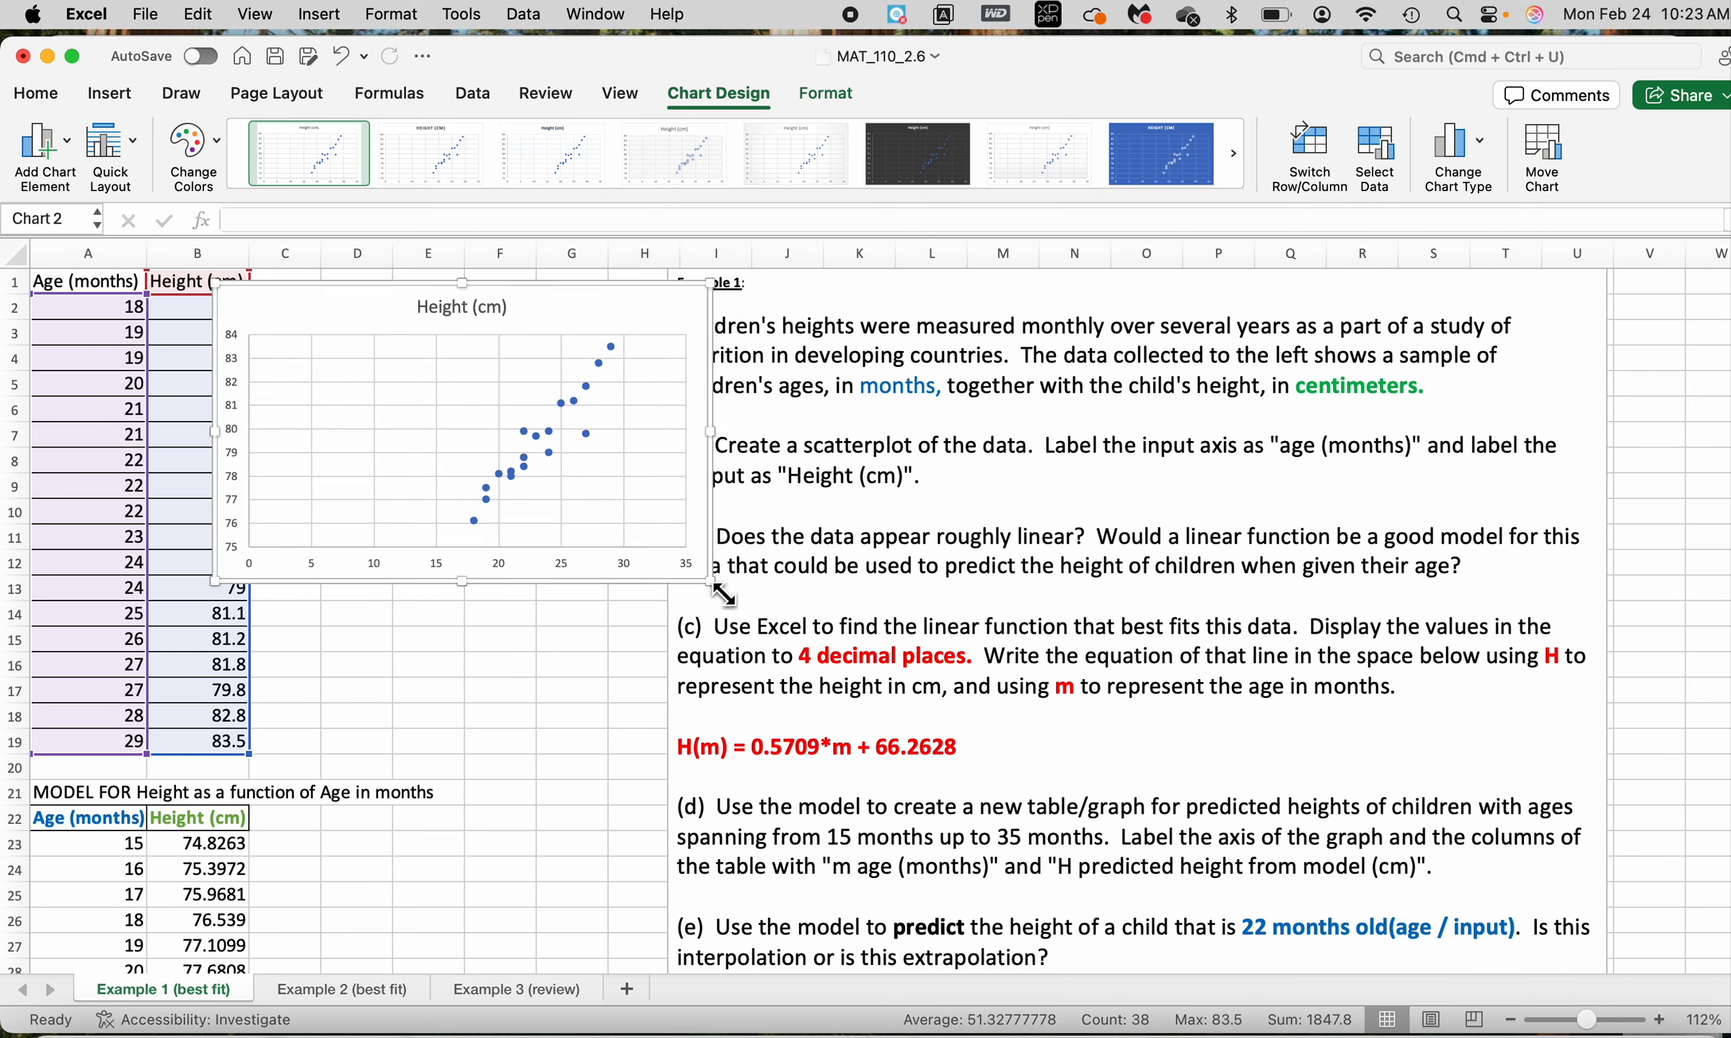
left_click_drag(711, 584, 884, 618)
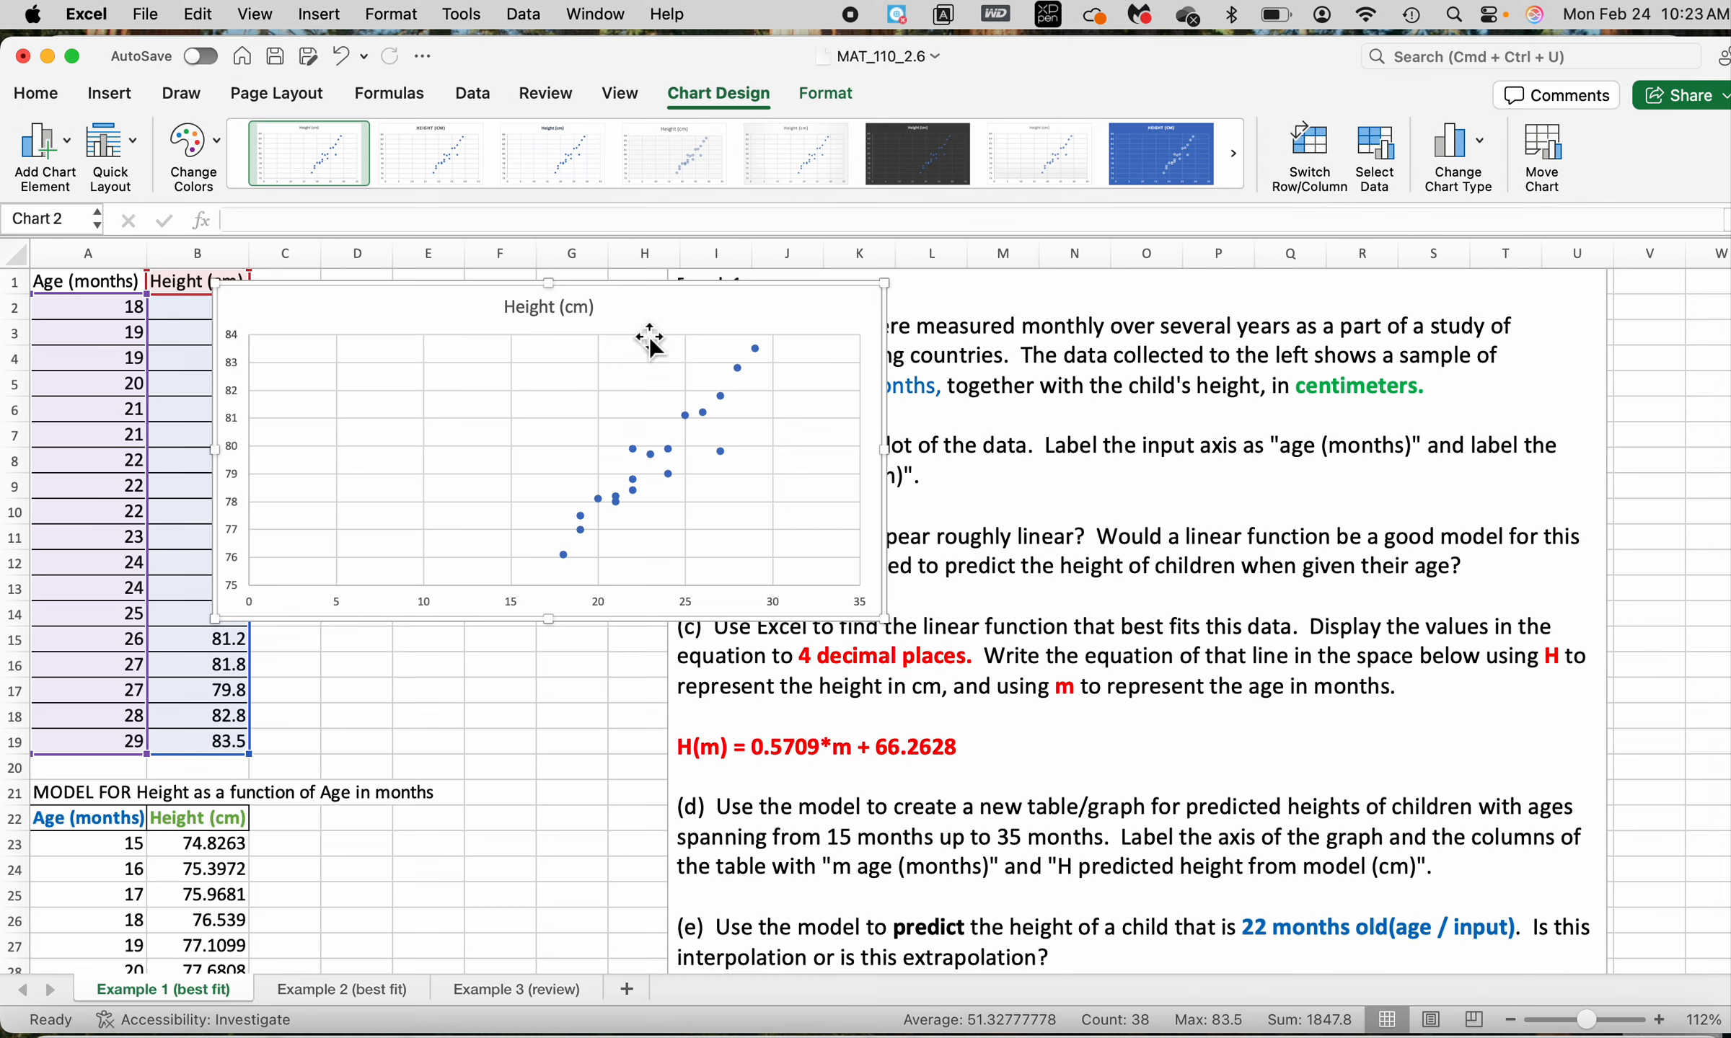
left_click_drag(675, 310, 458, 299)
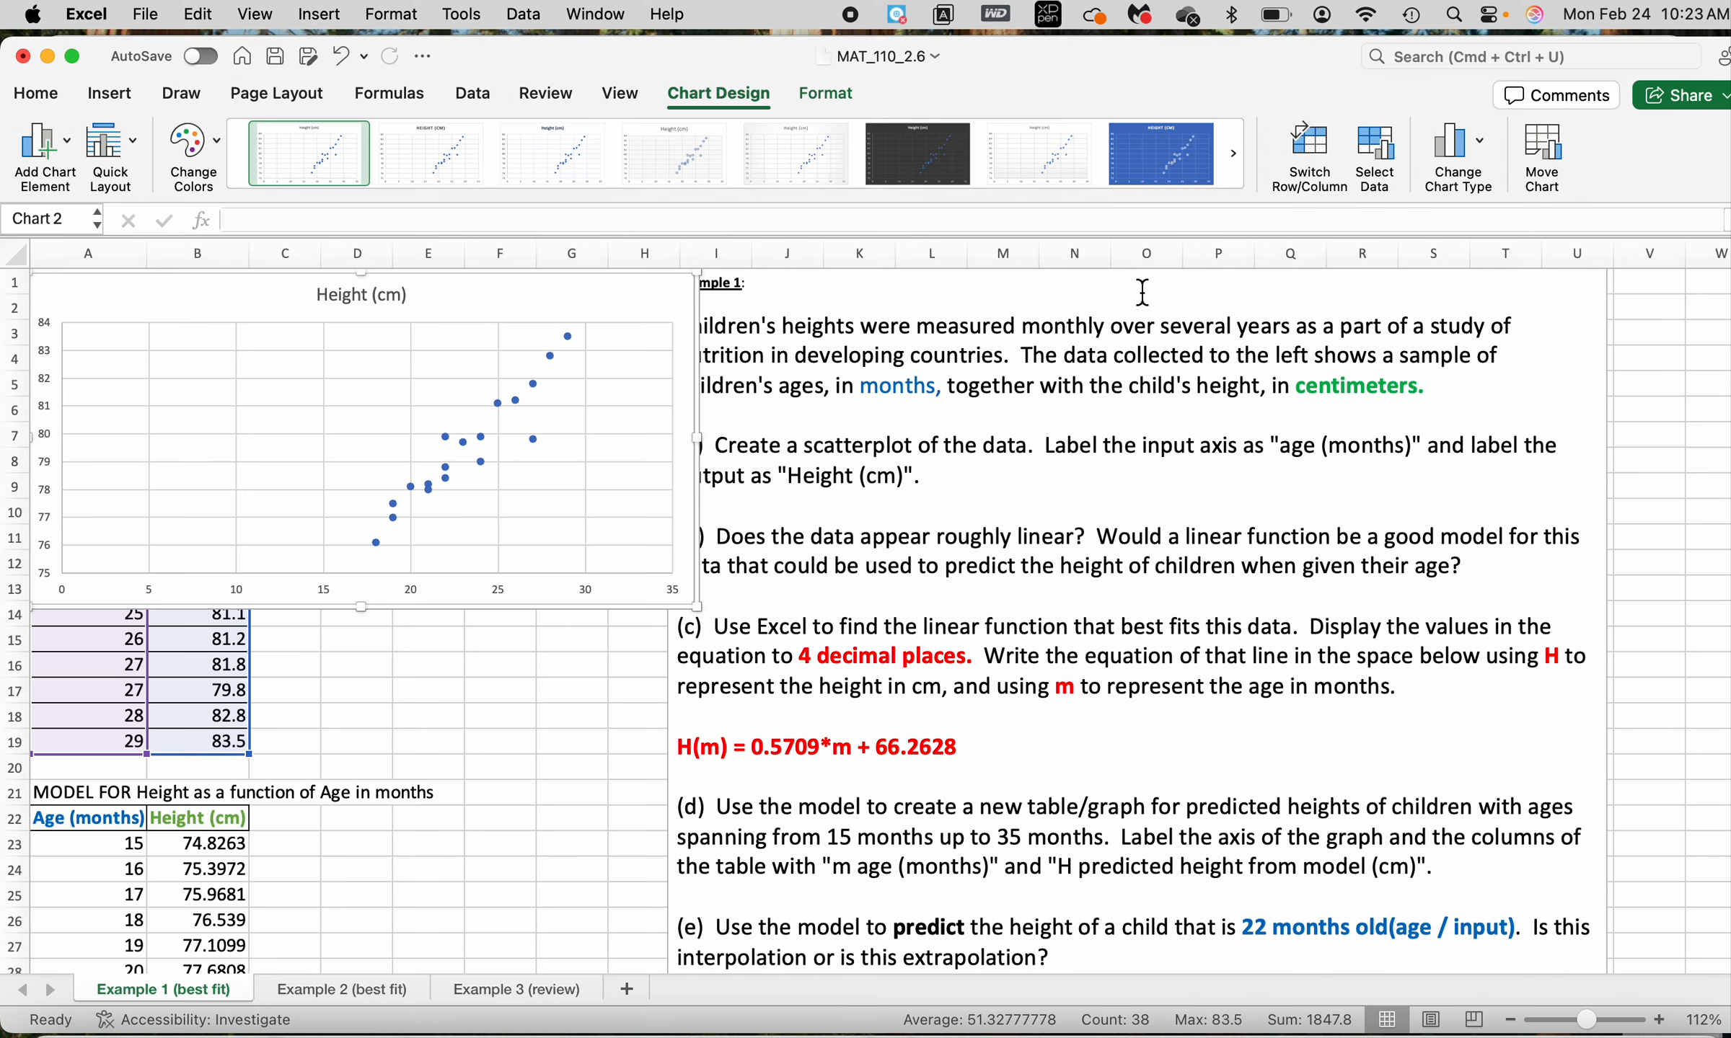
left_click(1621, 333)
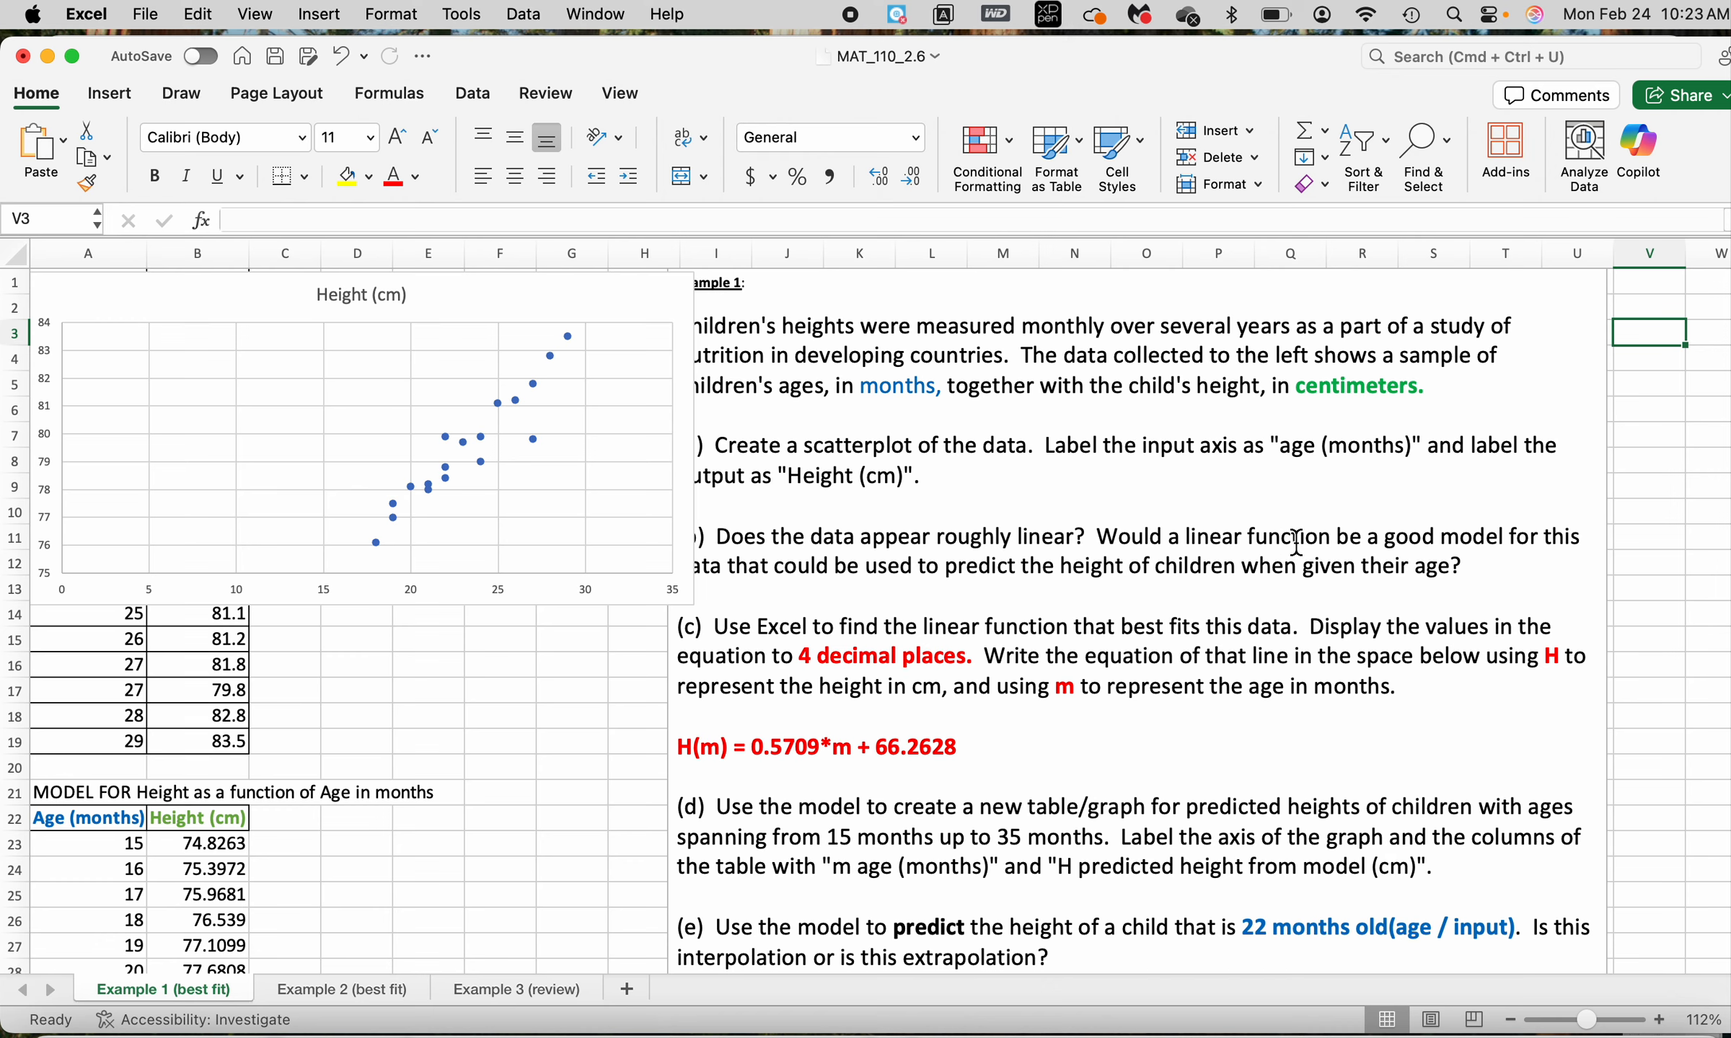
Answer question (b) at its end with "YES it does look relatively linear (no concavity, no inflection points)"
left_click(1517, 569)
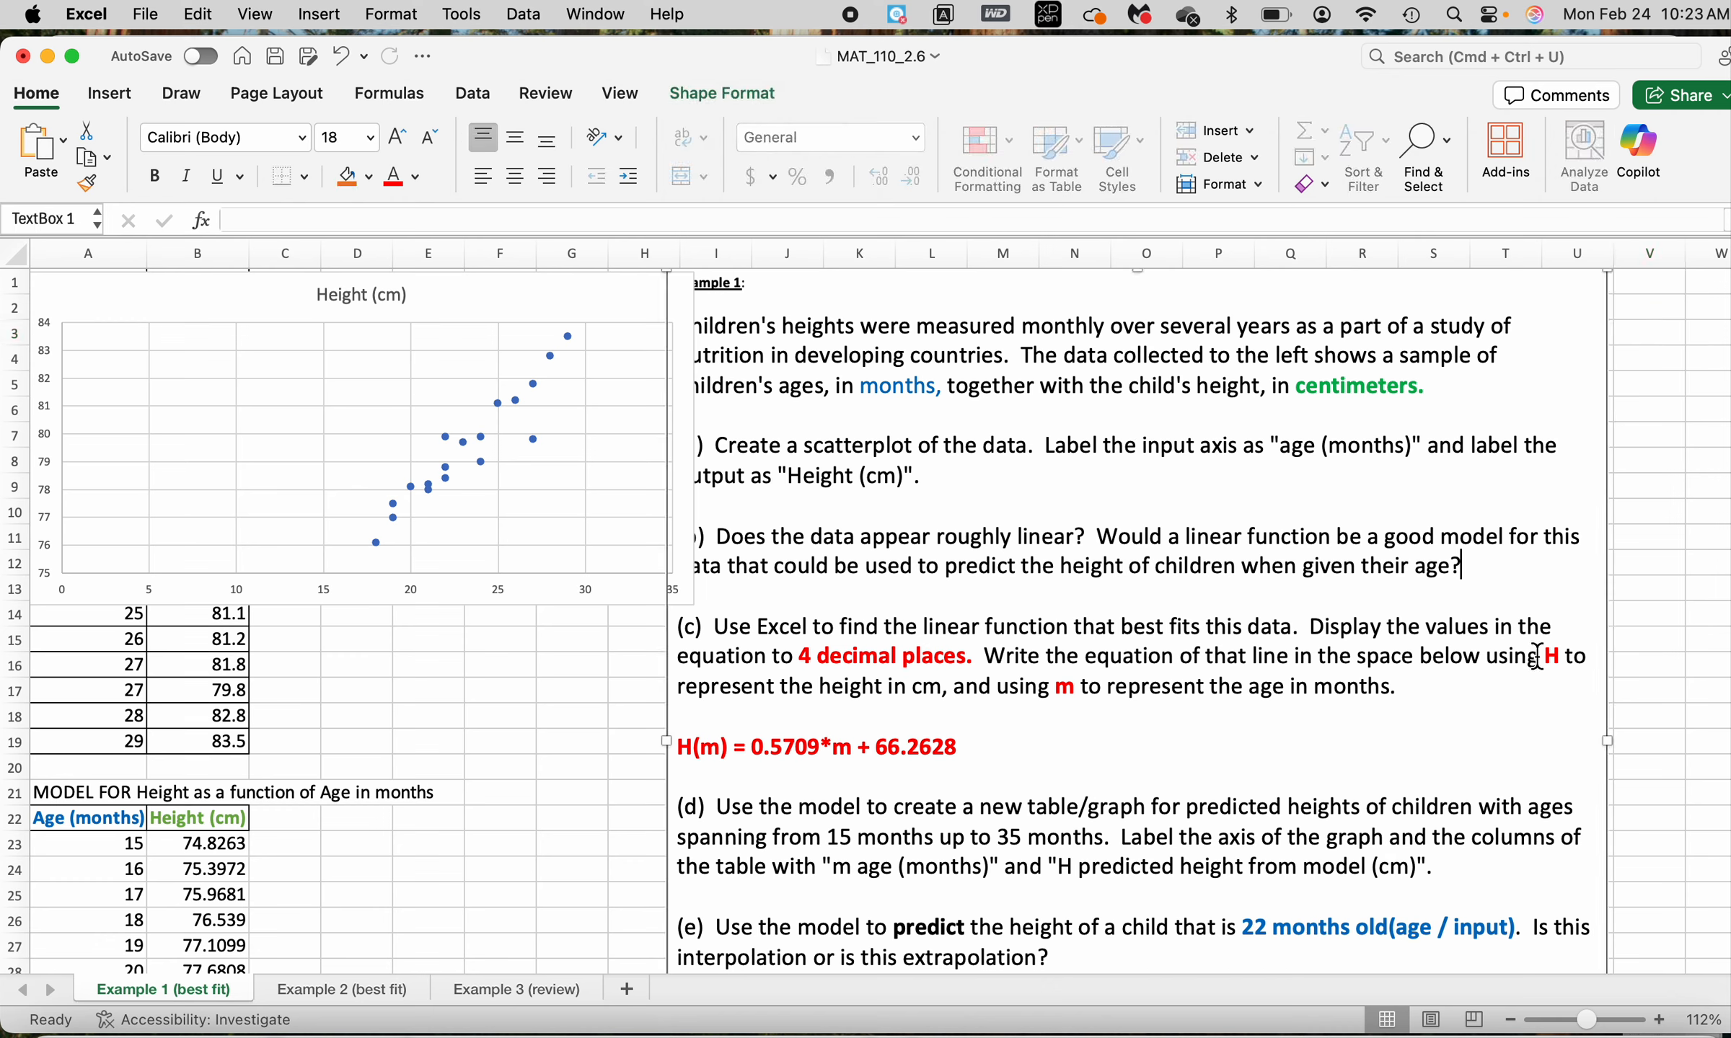
type("YES it does loo")
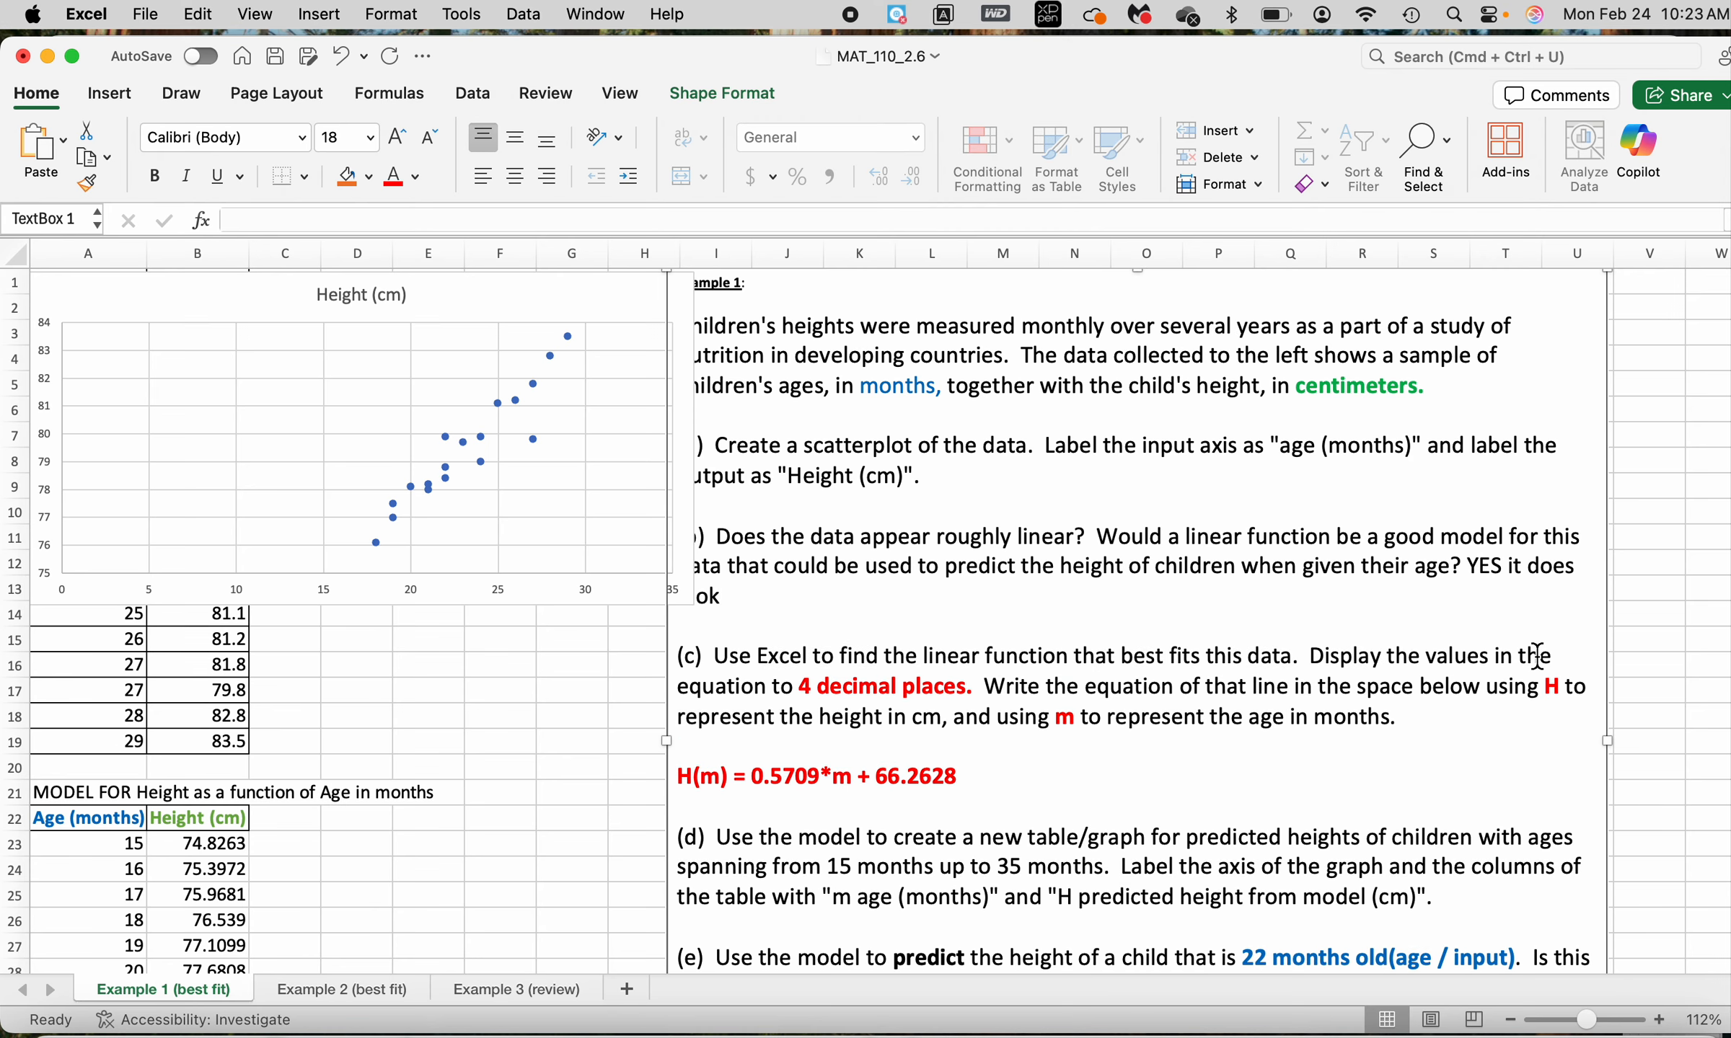
type("k relativel")
type("er")
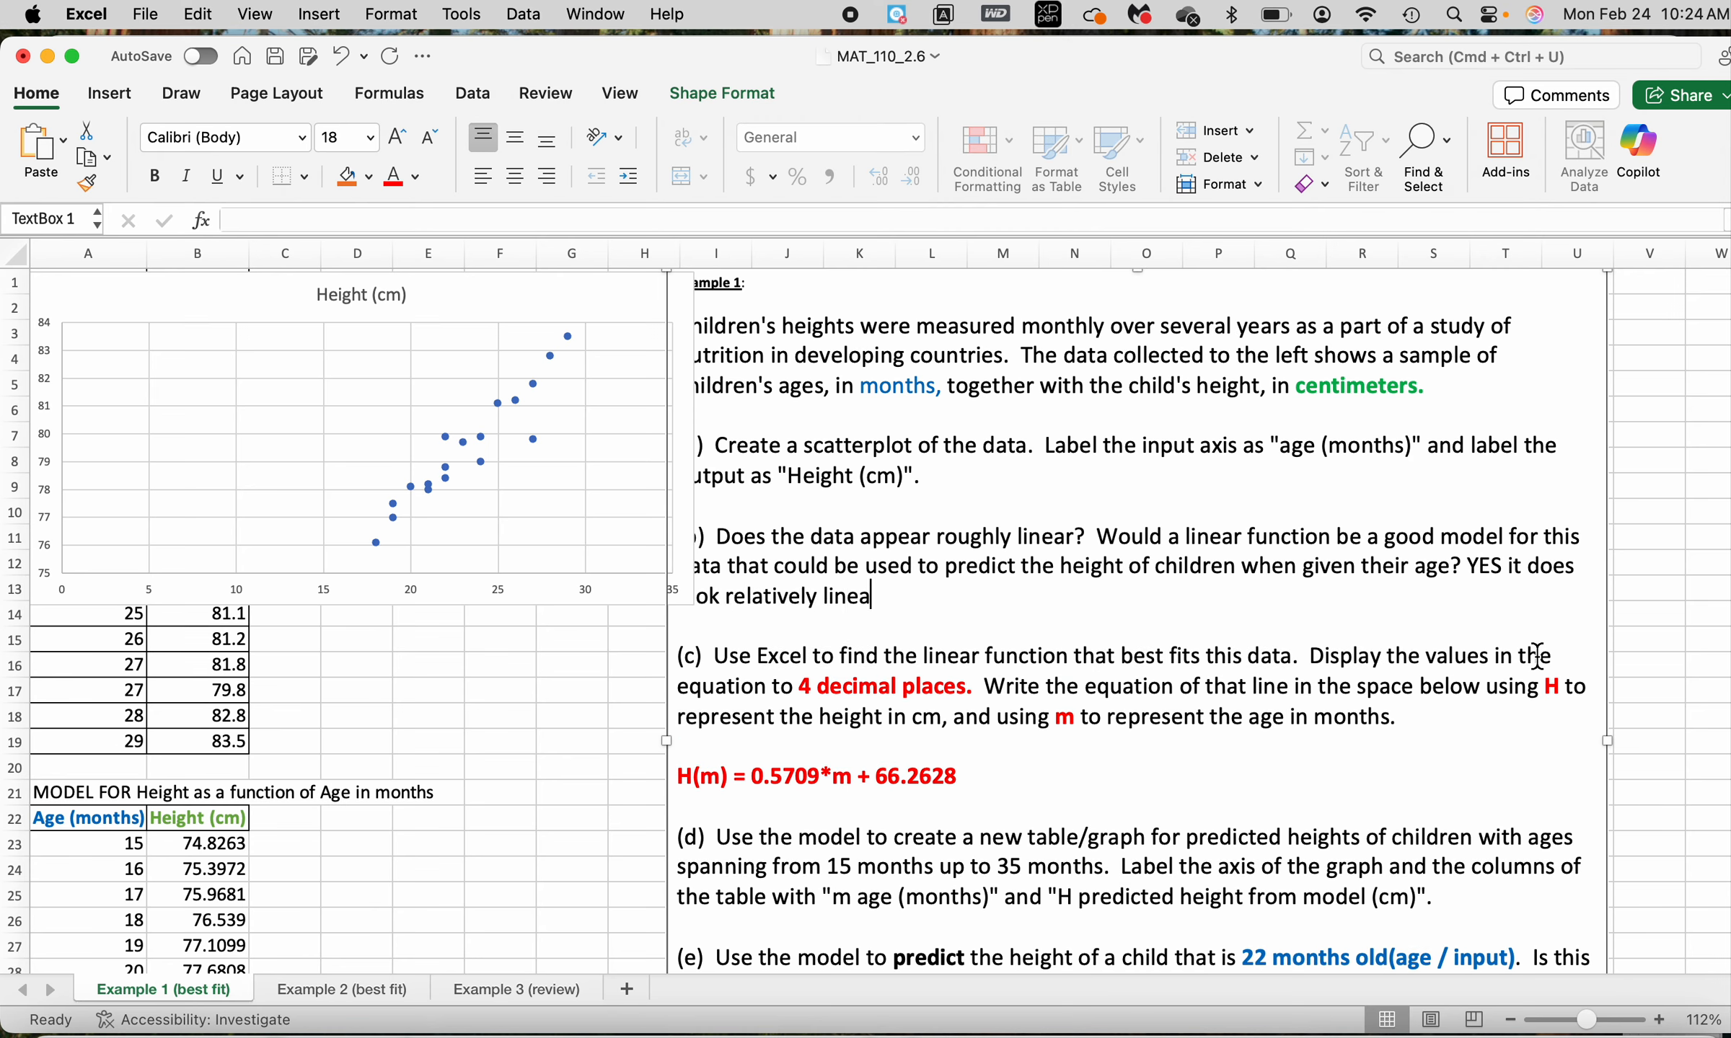
type("r (no concavity, ")
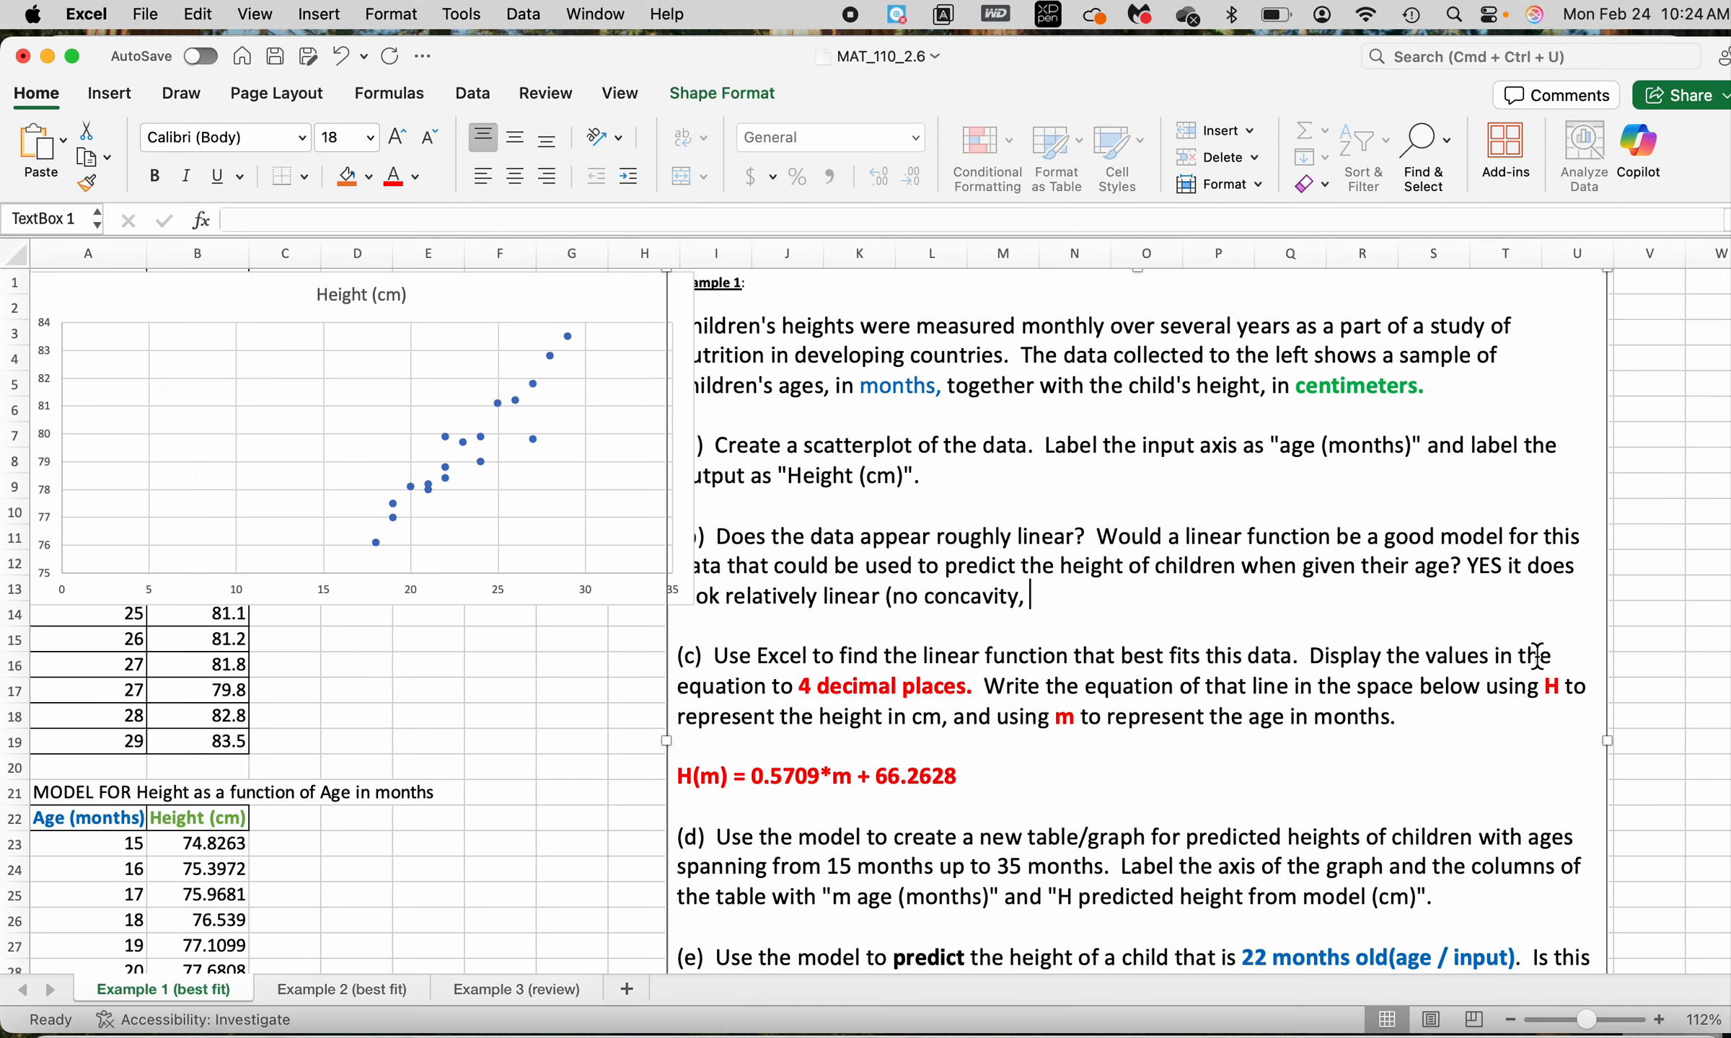
type("no inflection p")
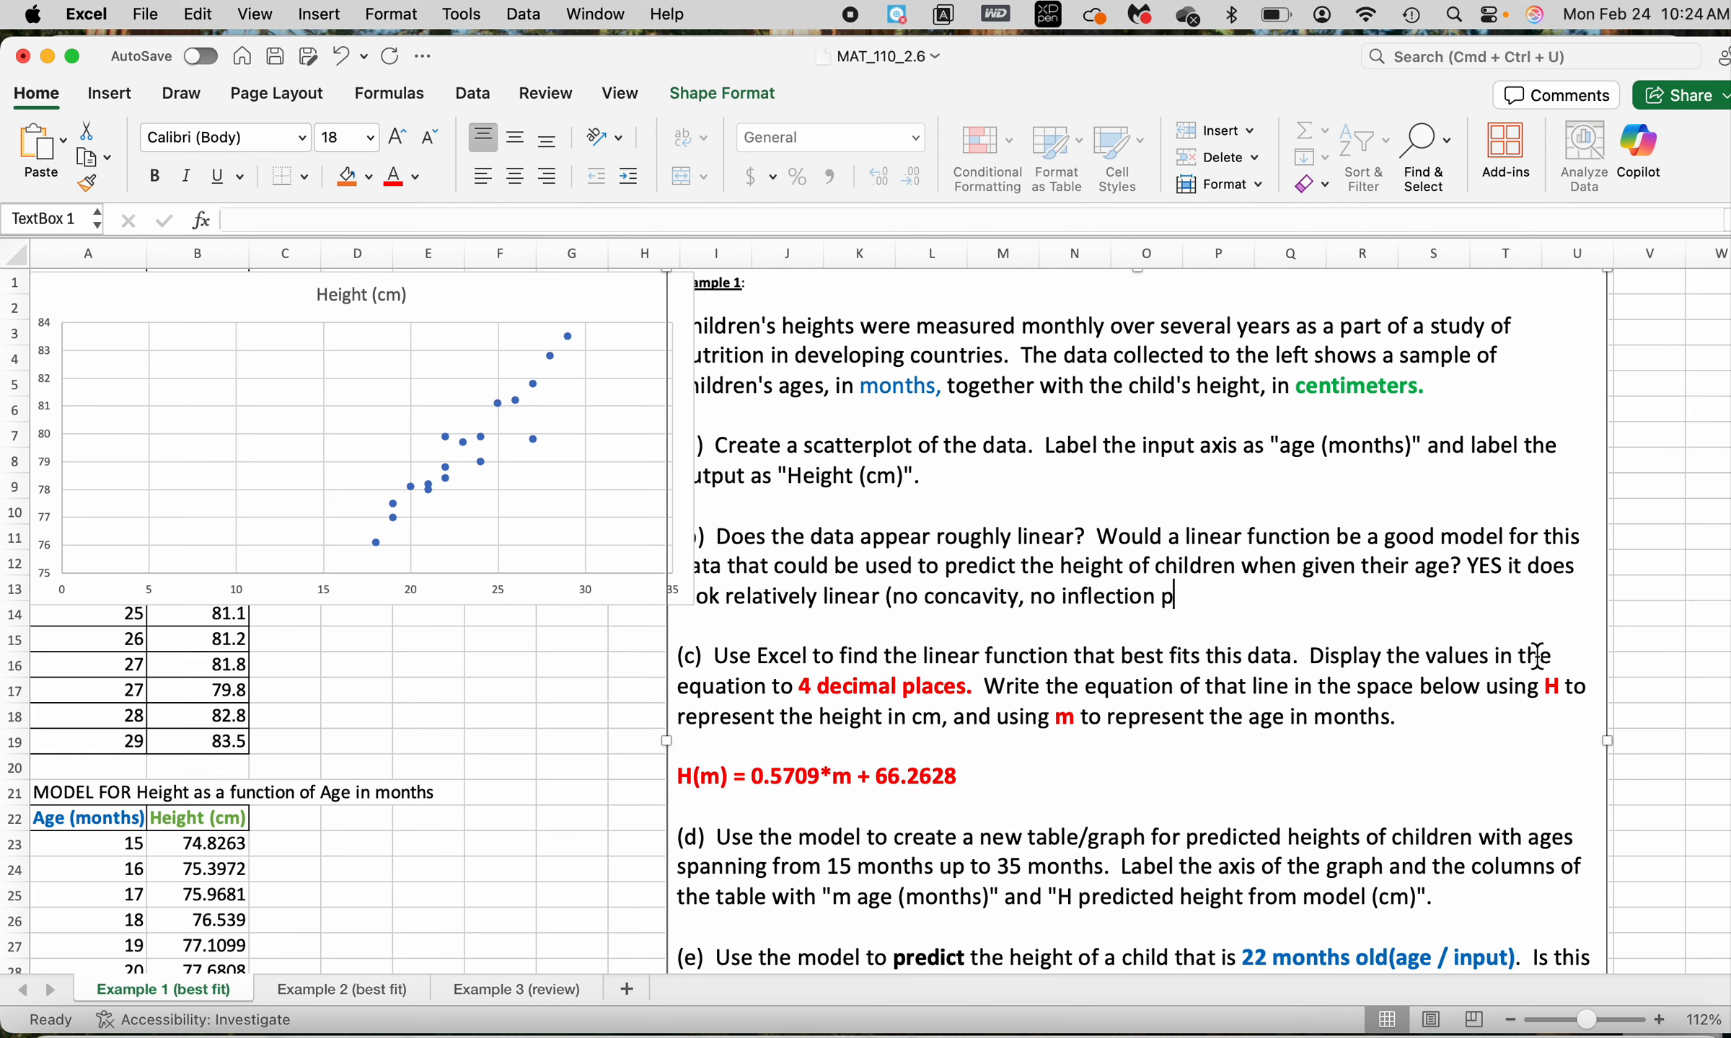
type("oints)")
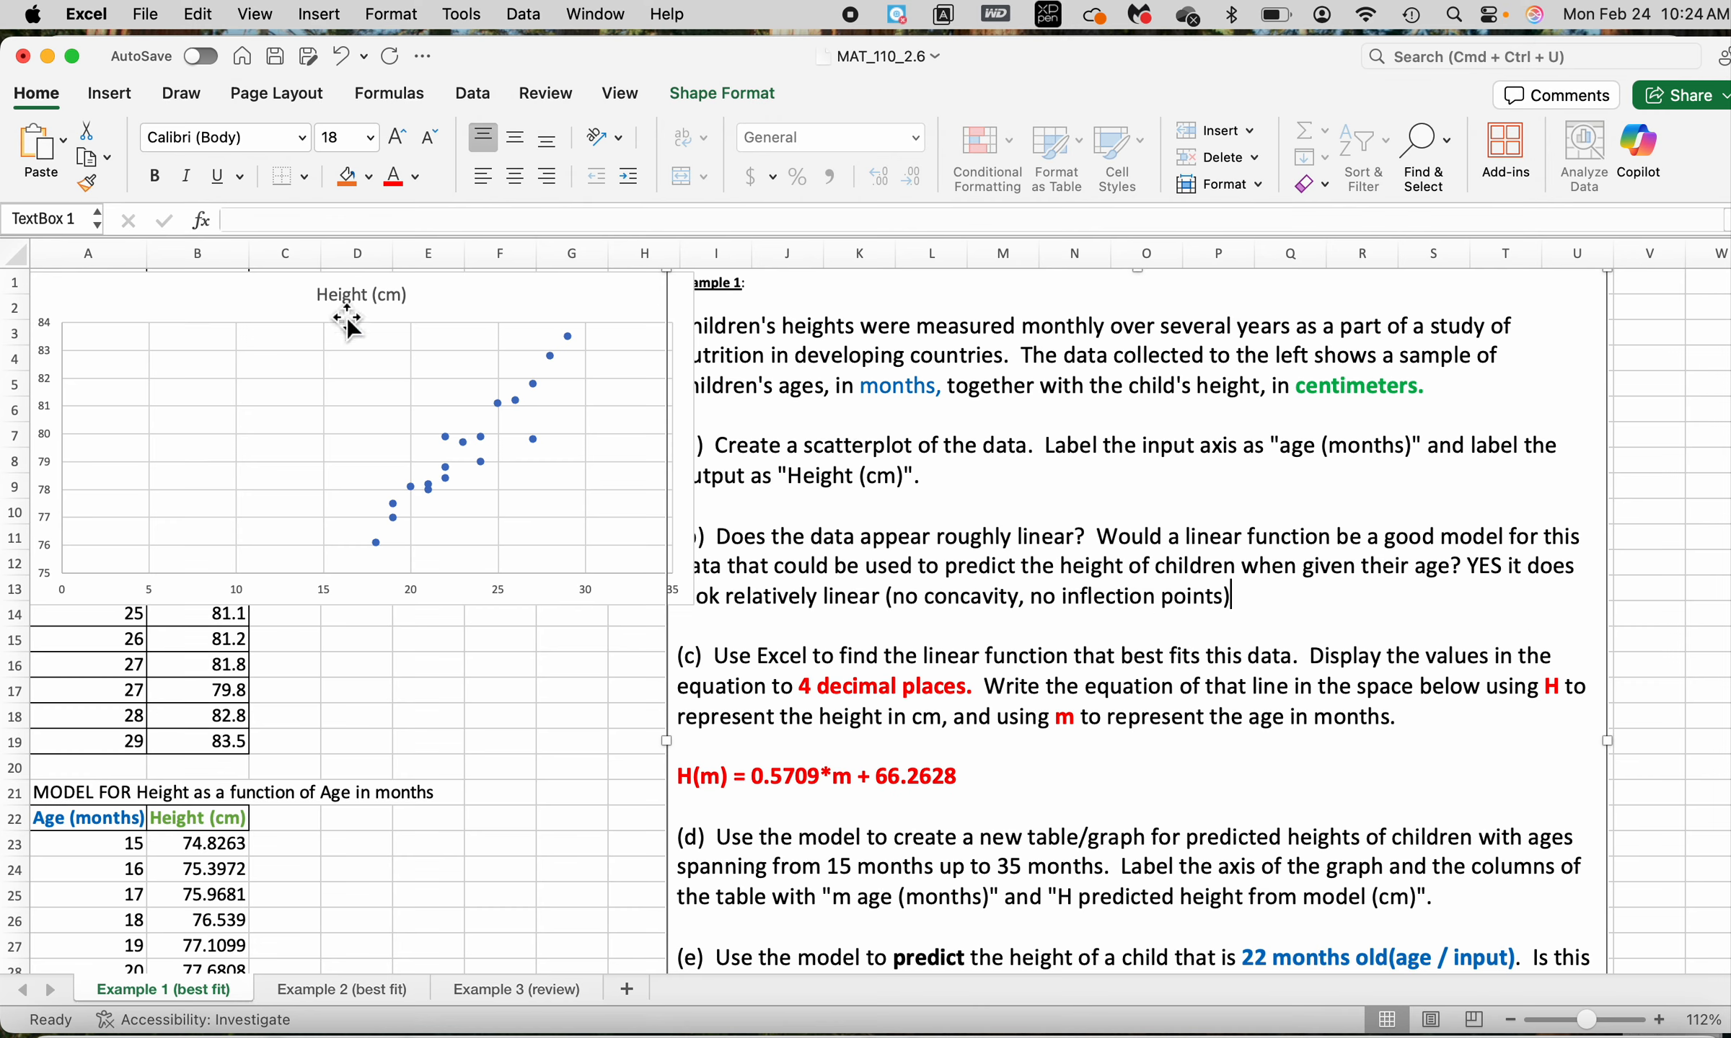
Add a linear trendline to the height scatter chart, with its detailed formatting options open
right_click(414, 496)
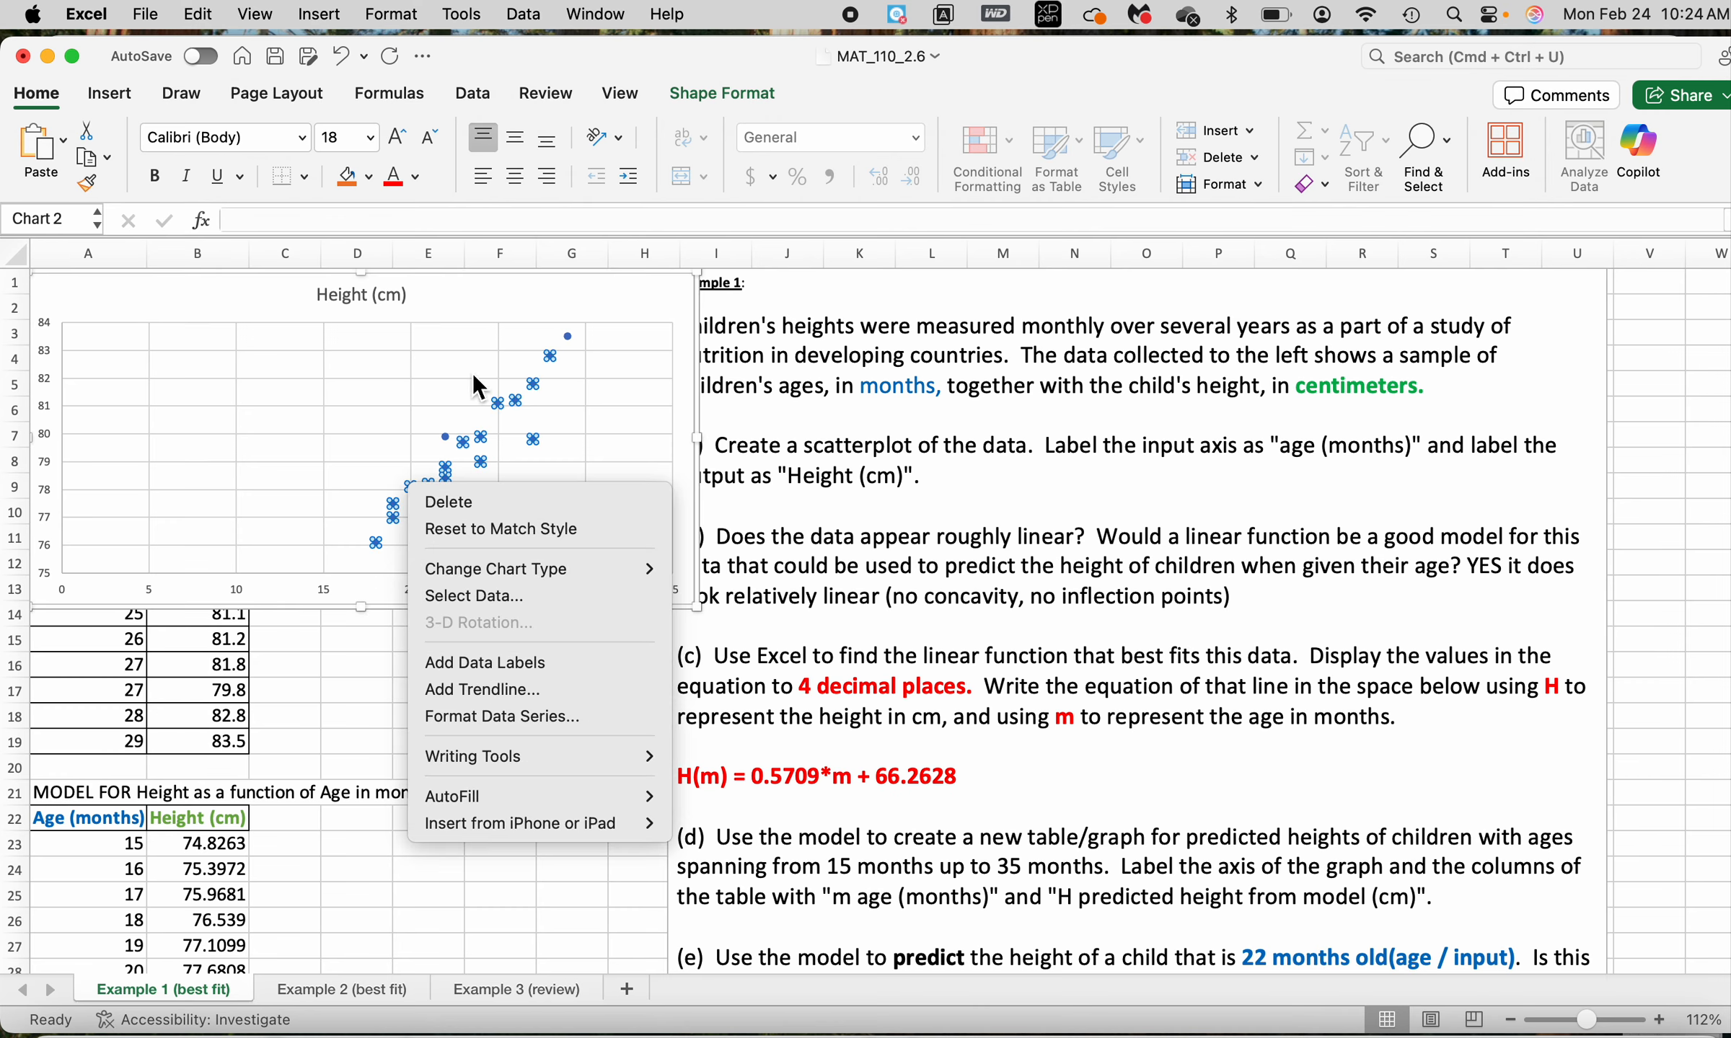
key("Escape")
left_click(555, 298)
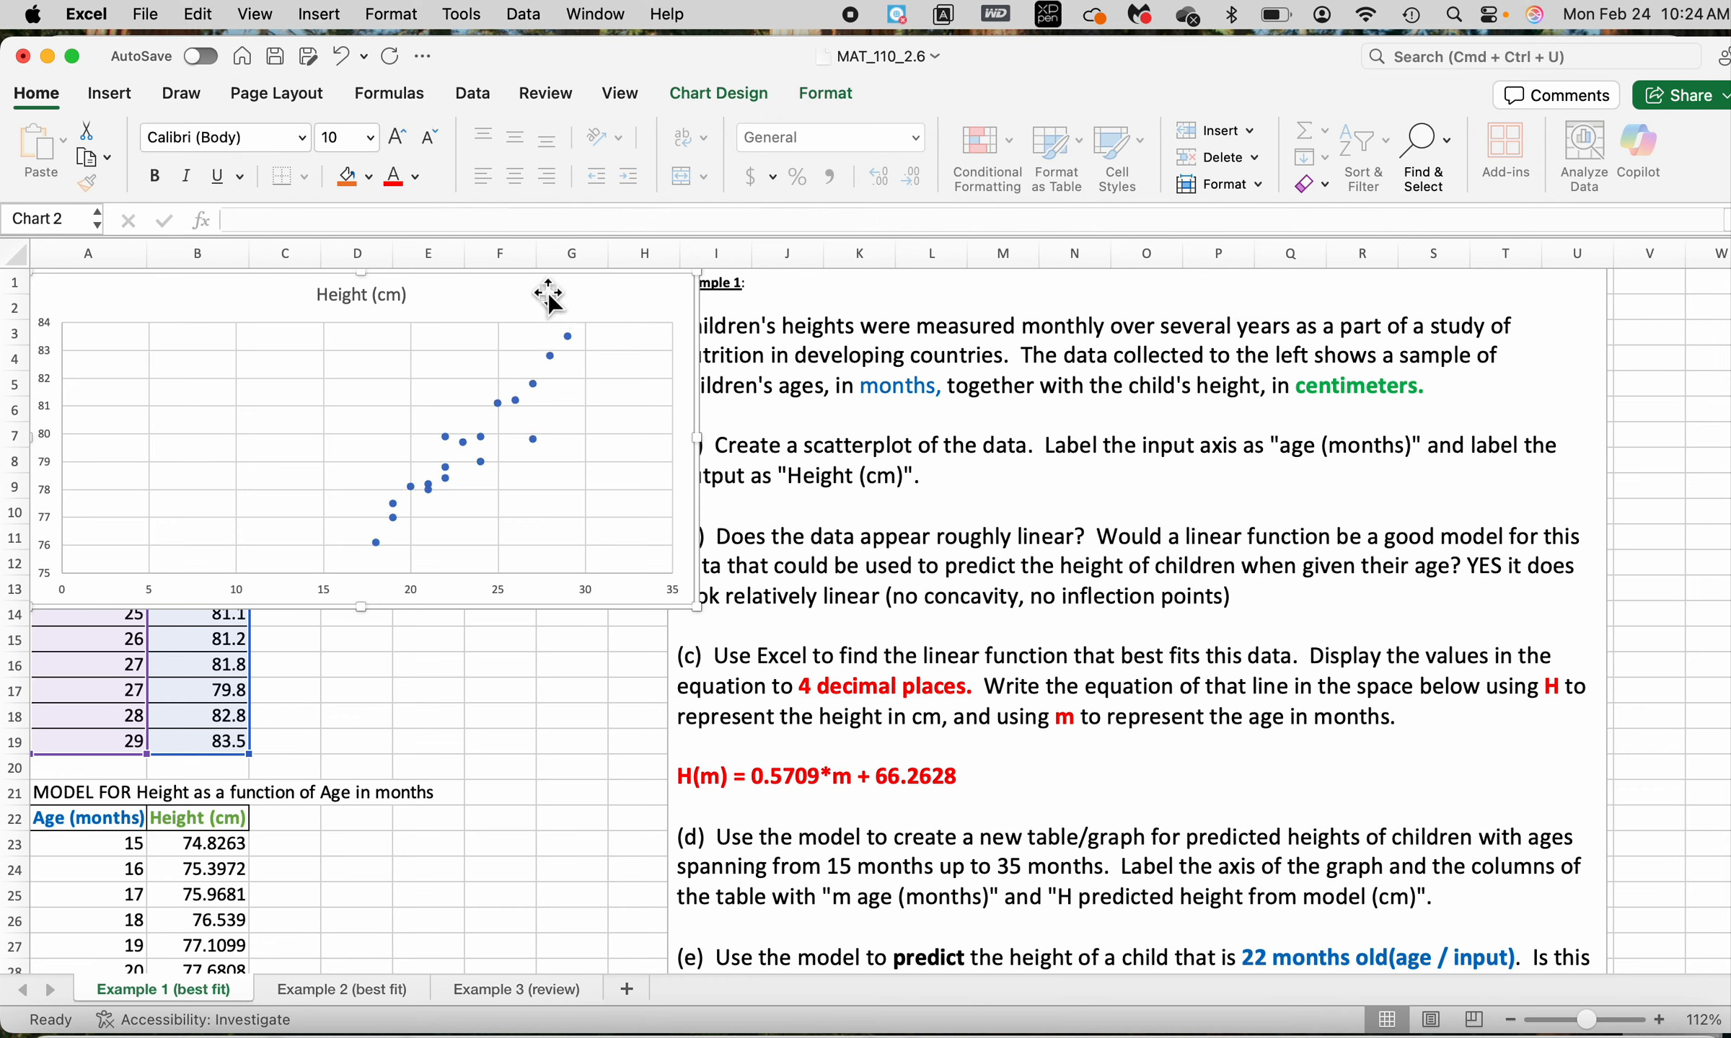
left_click(742, 92)
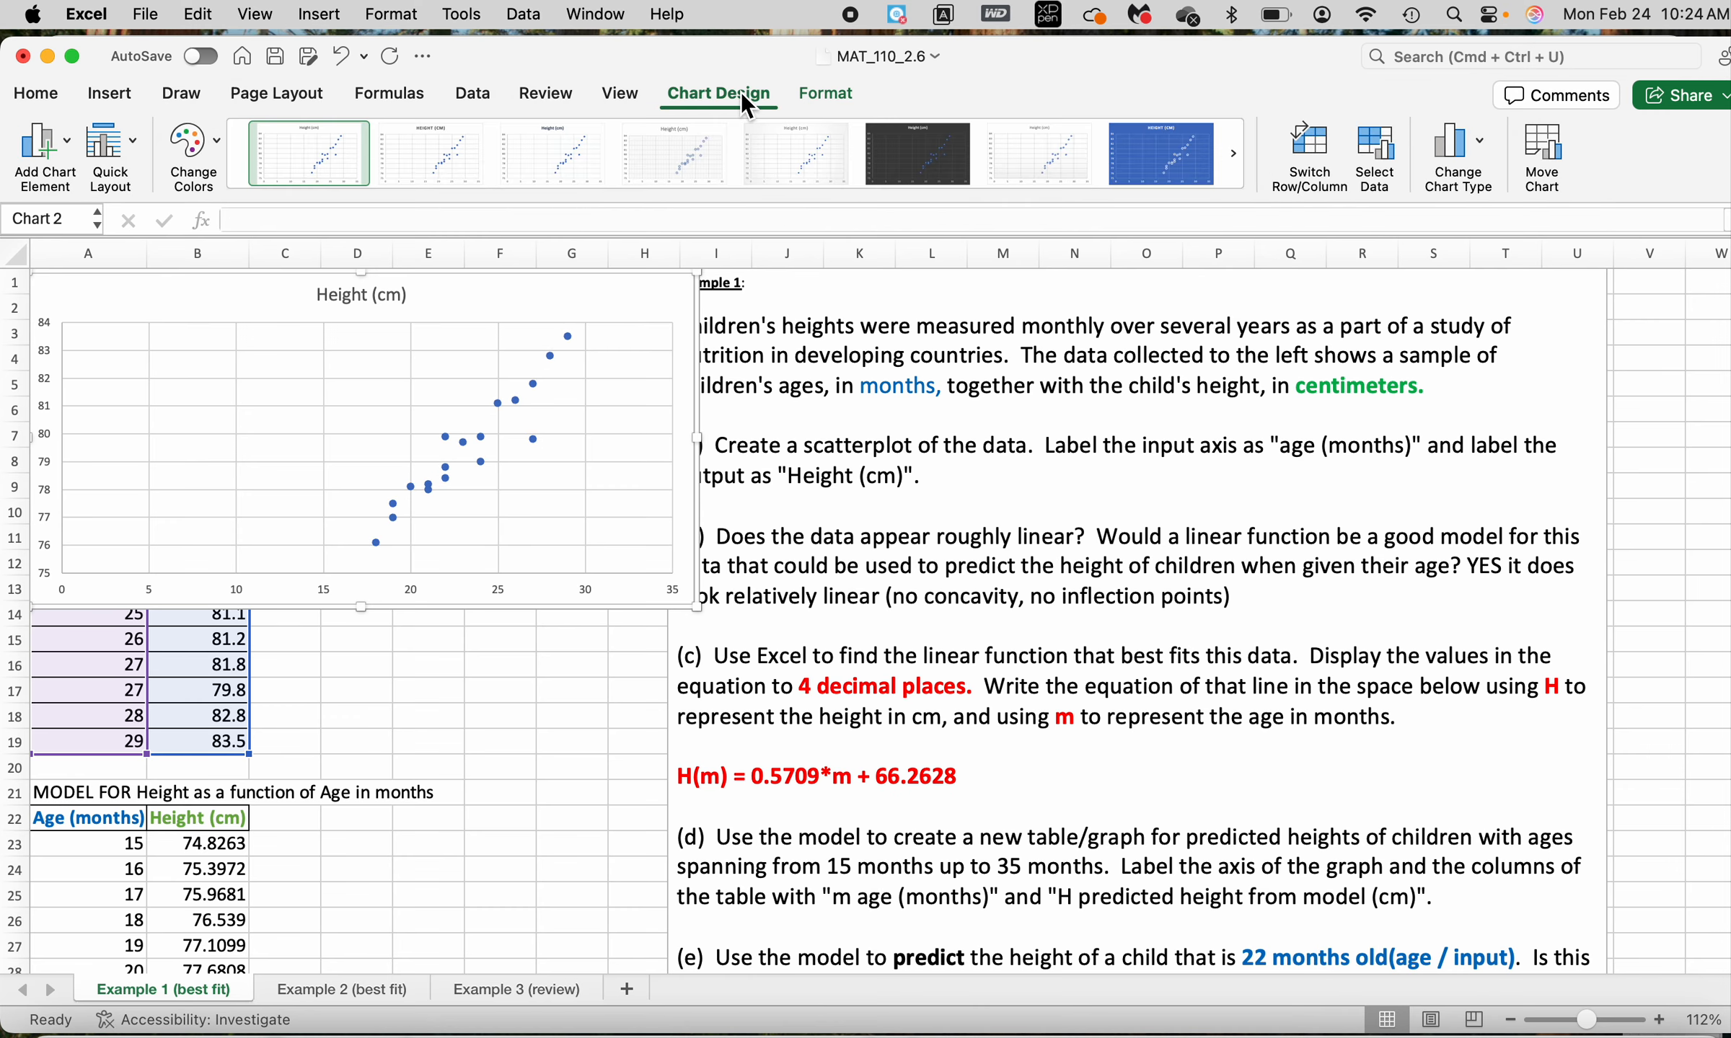
left_click(69, 138)
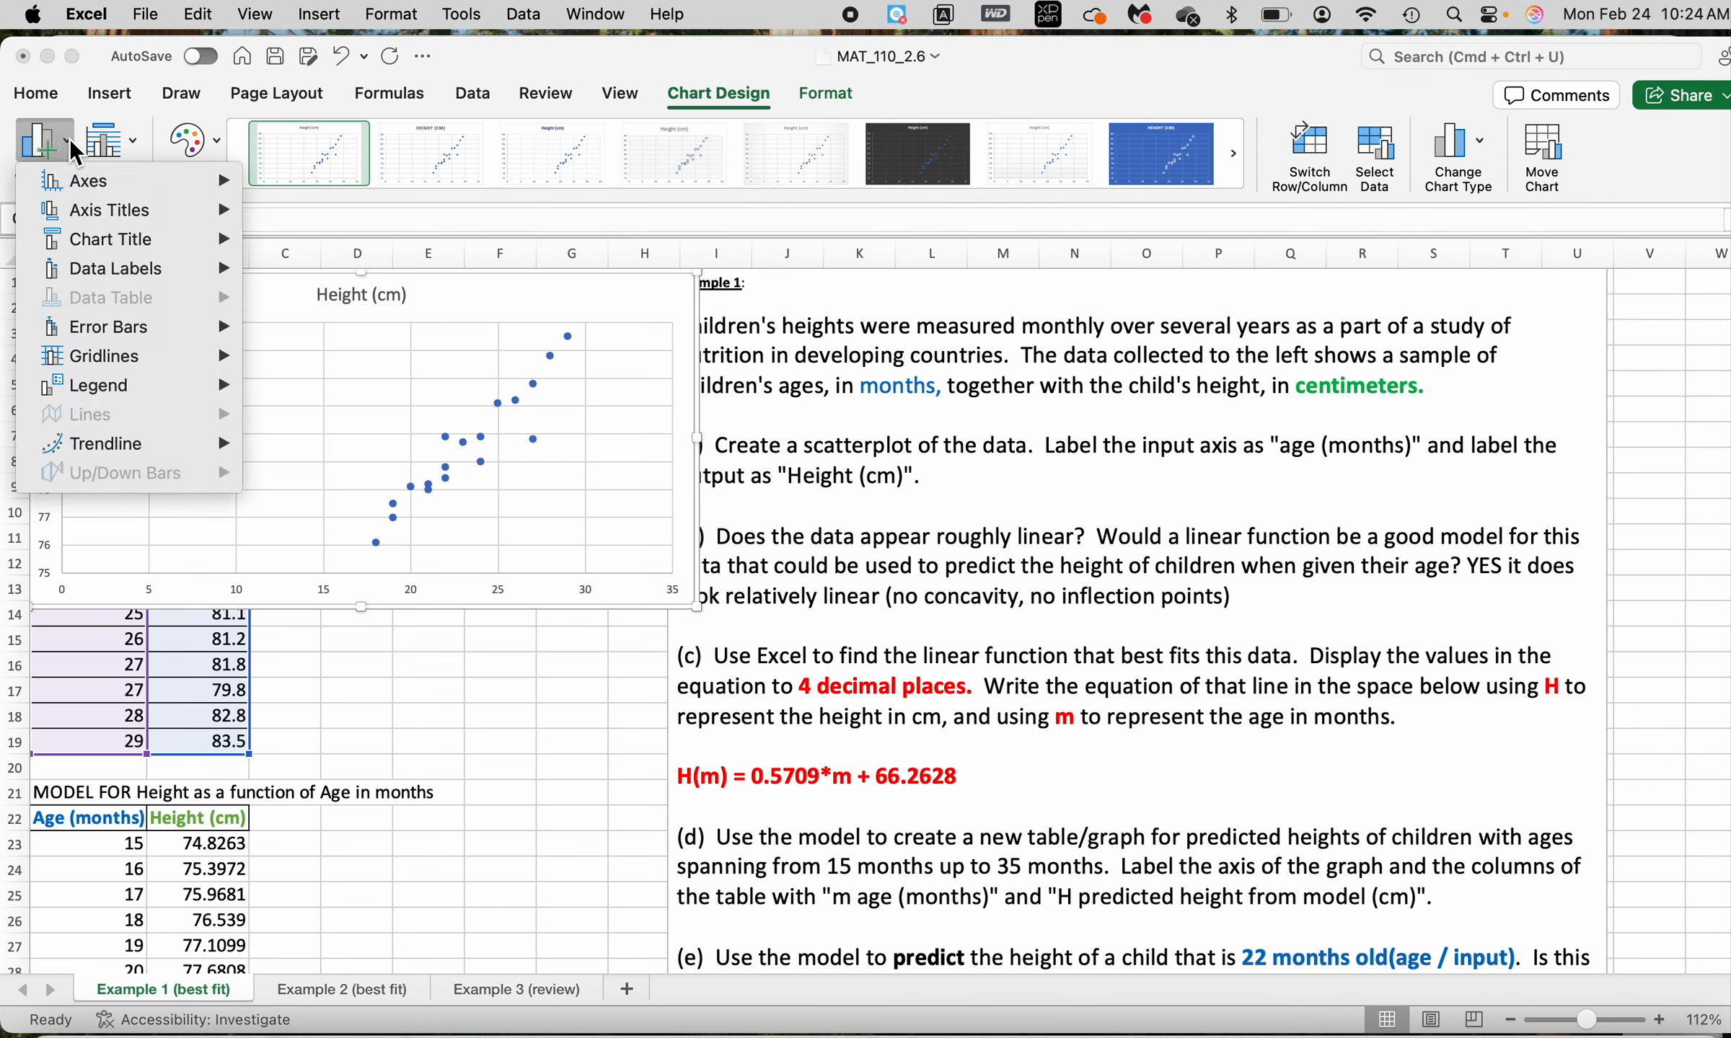
mouse_move(106, 452)
mouse_move(92, 363)
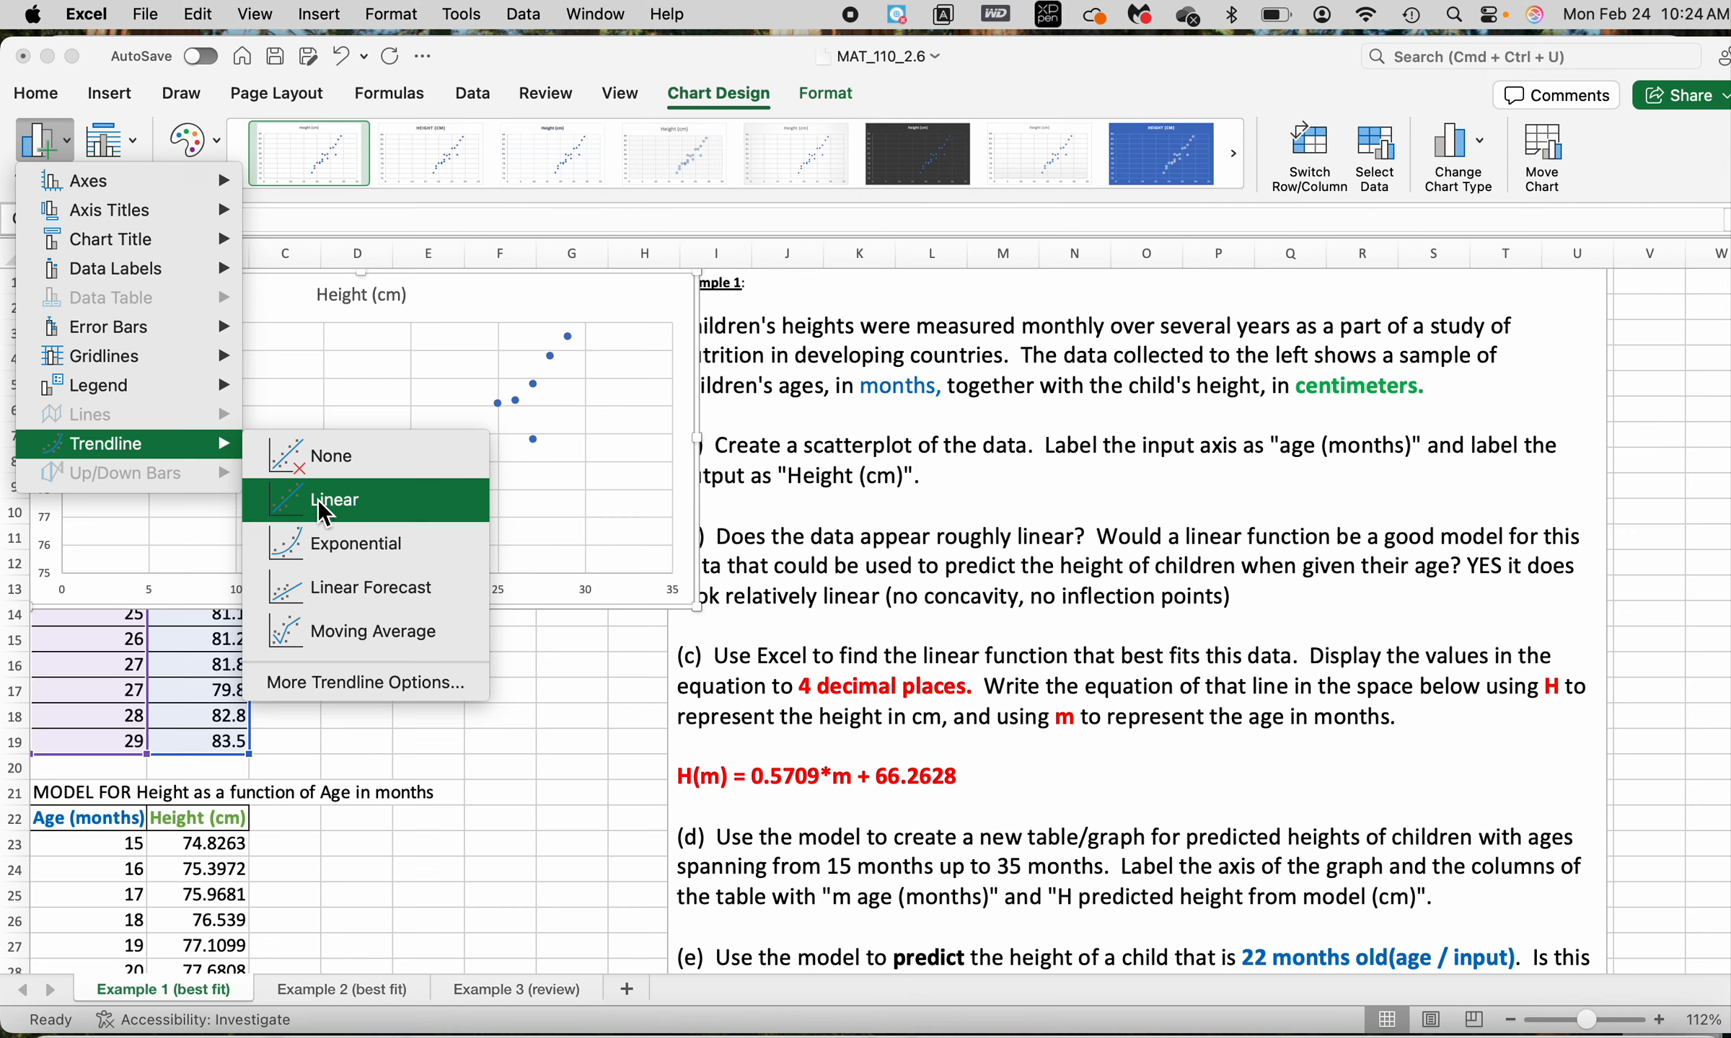
left_click(380, 684)
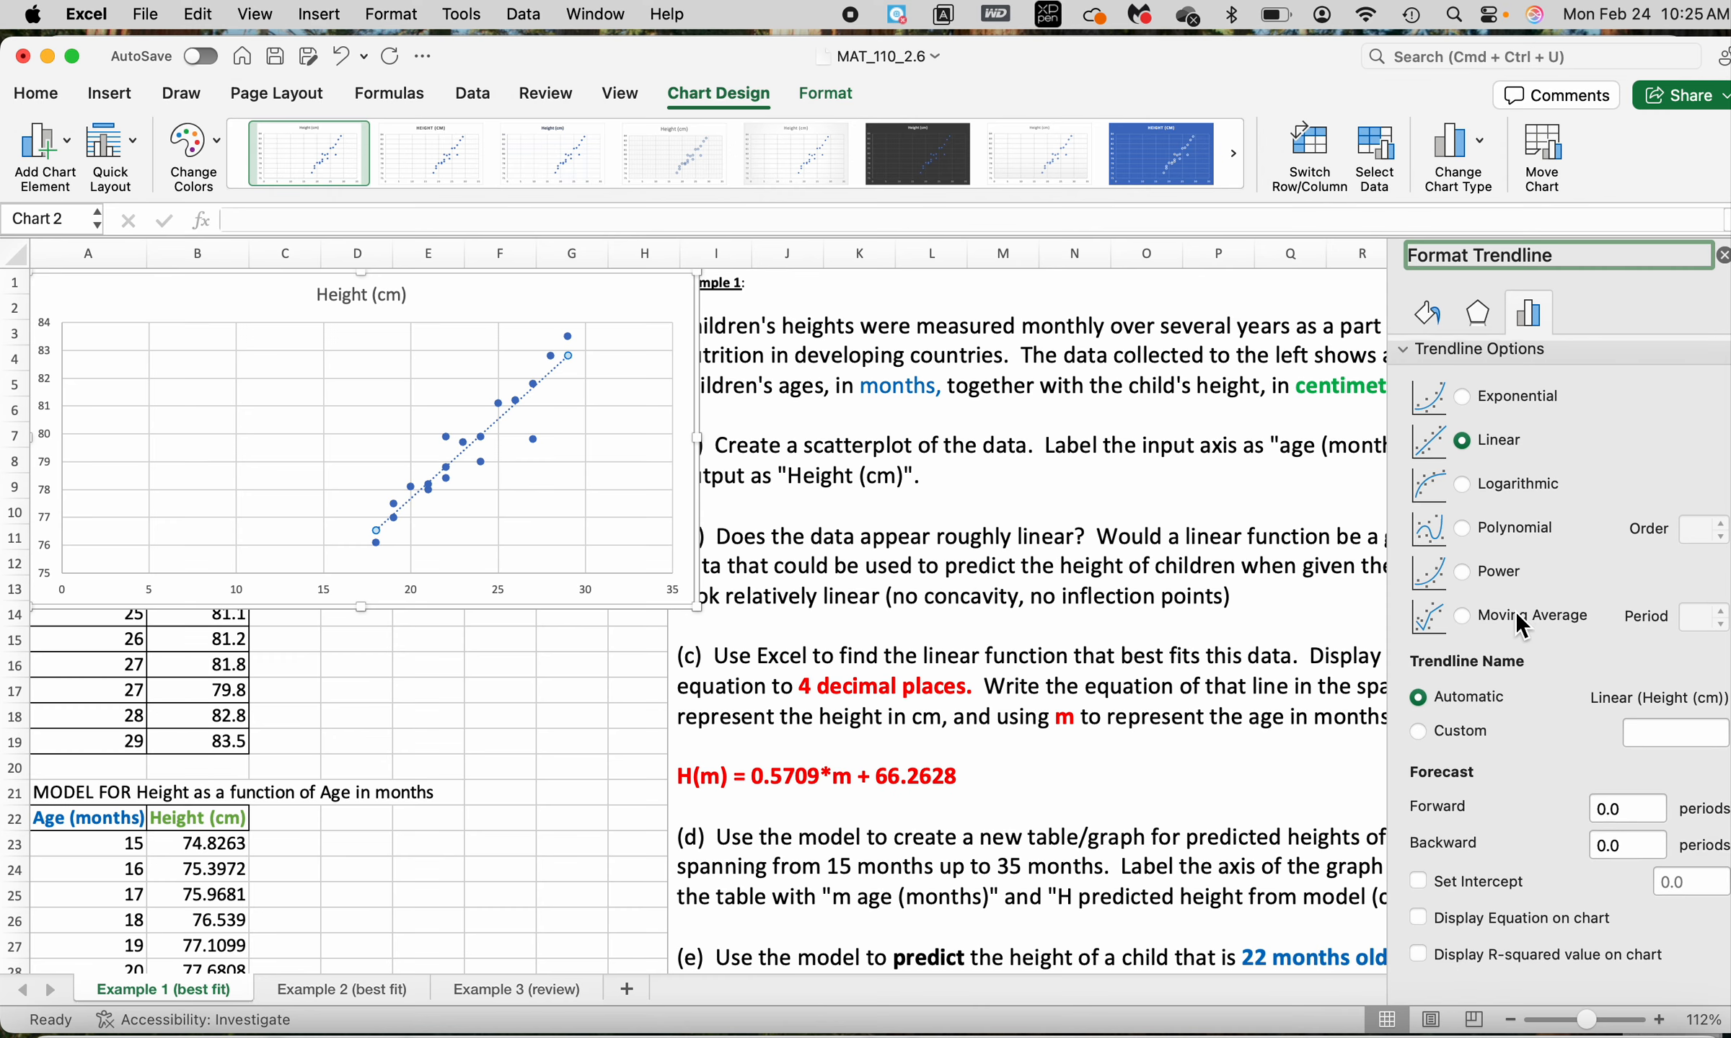
Display the trendline equation on the chart and move it to the empty area above the data points
left_click(1419, 926)
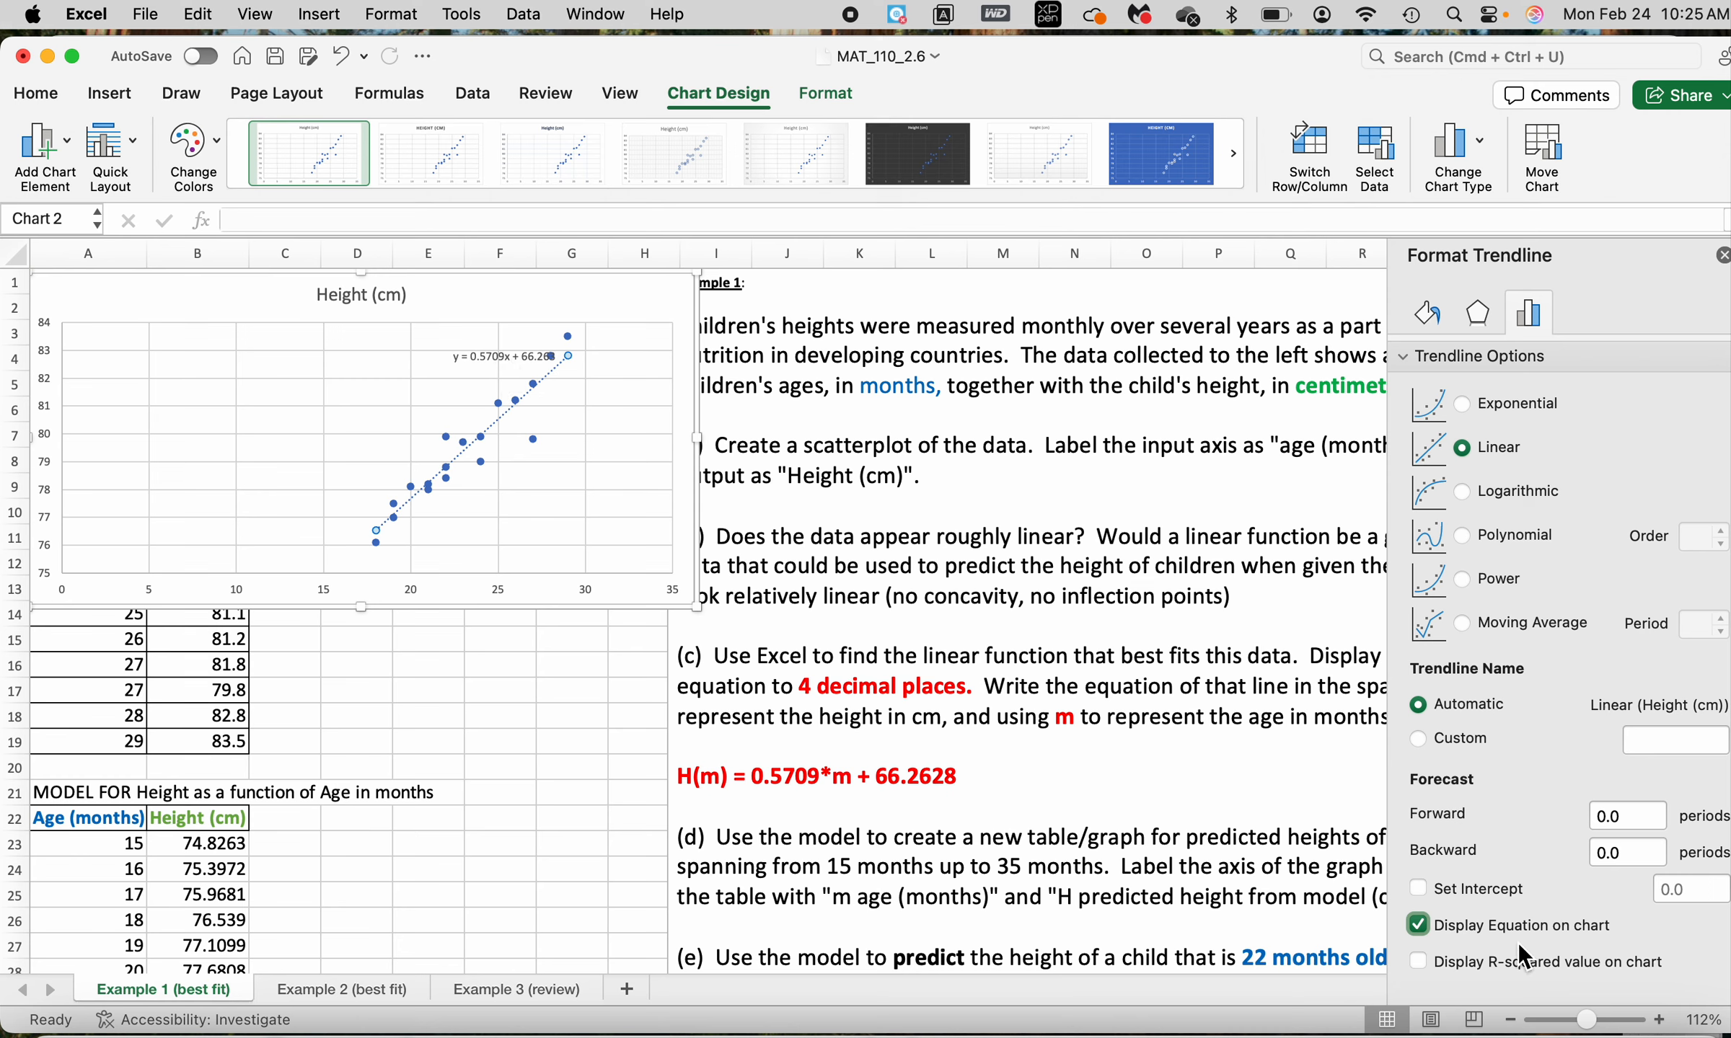
left_click(512, 355)
left_click_drag(512, 355, 342, 346)
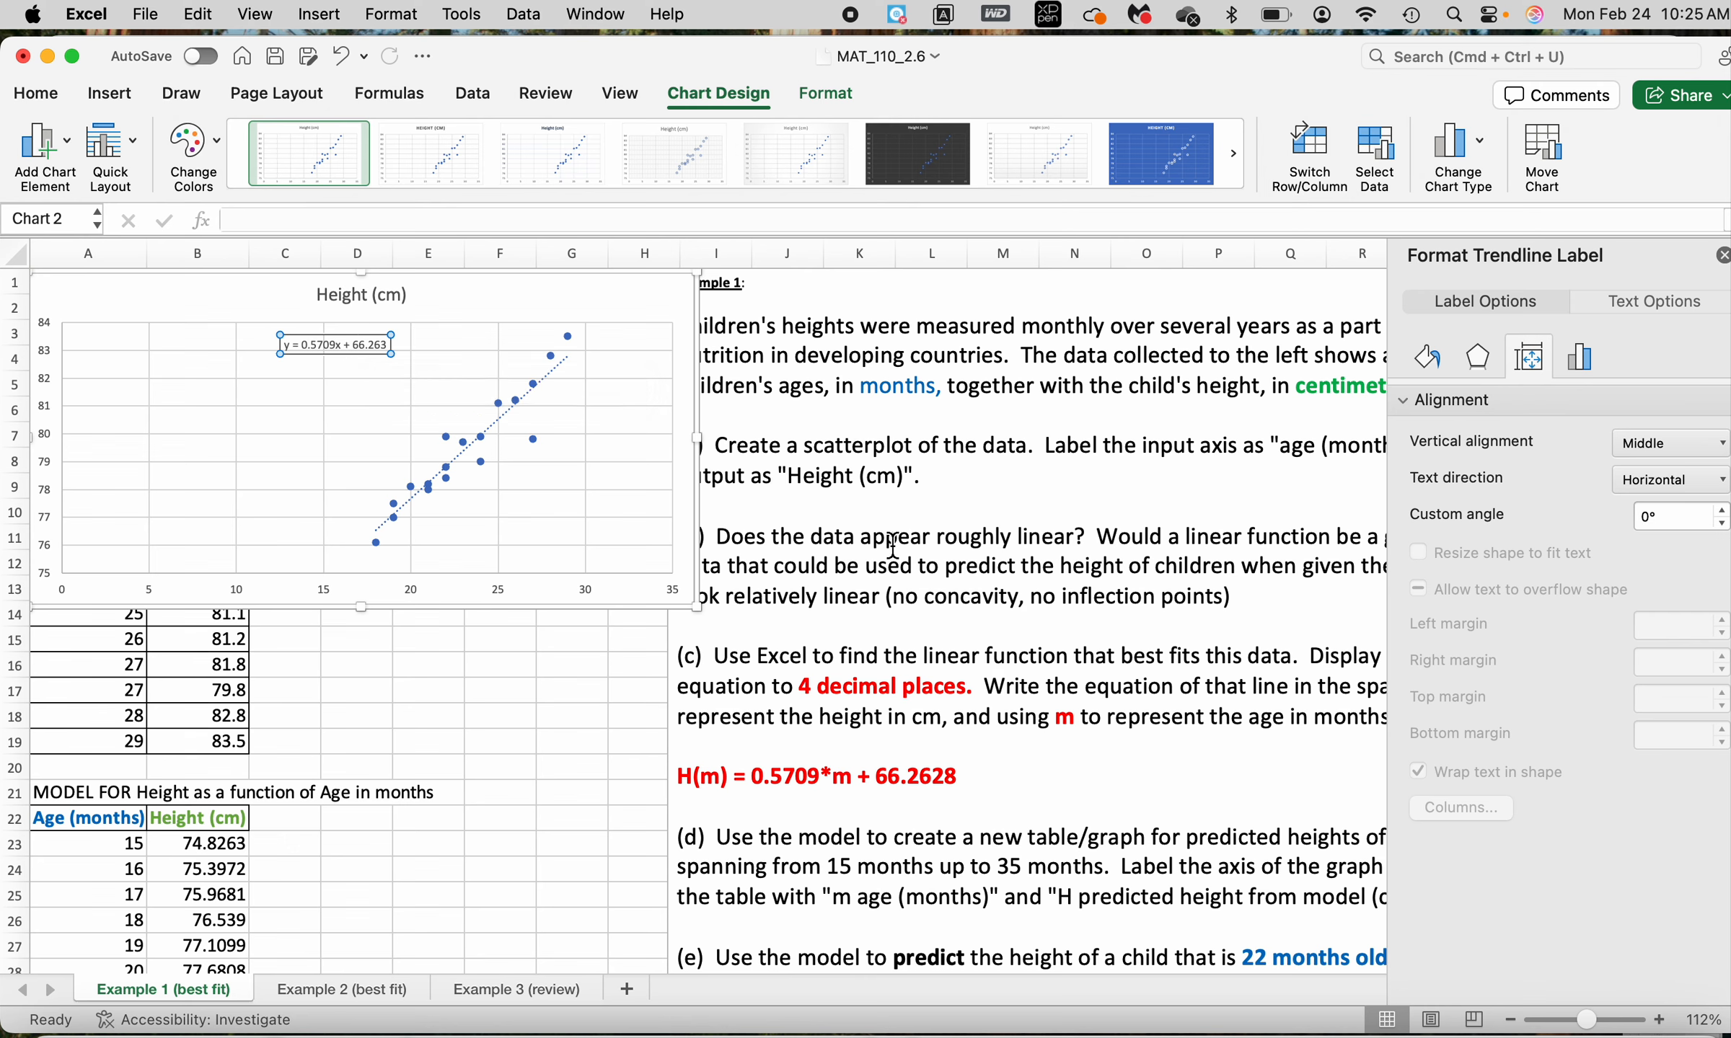
Format the trendline equation label with the Number category and 4 decimal places
left_click(902, 649)
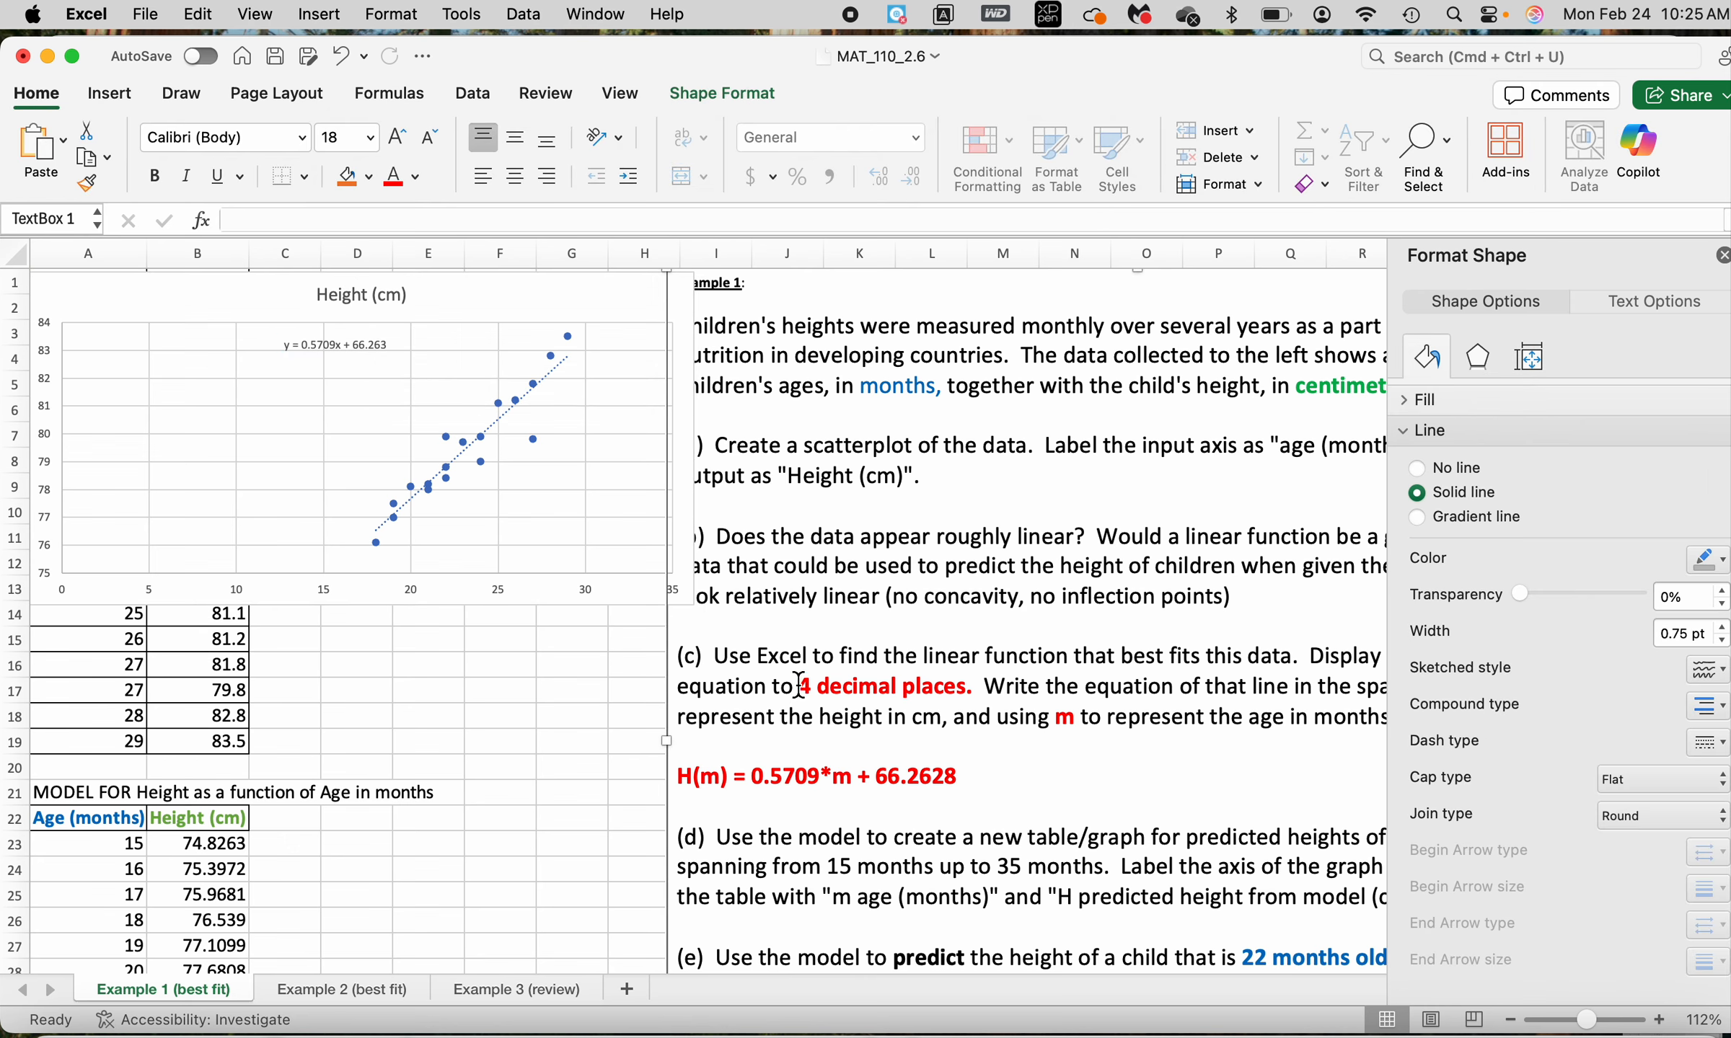
left_click_drag(796, 686, 941, 718)
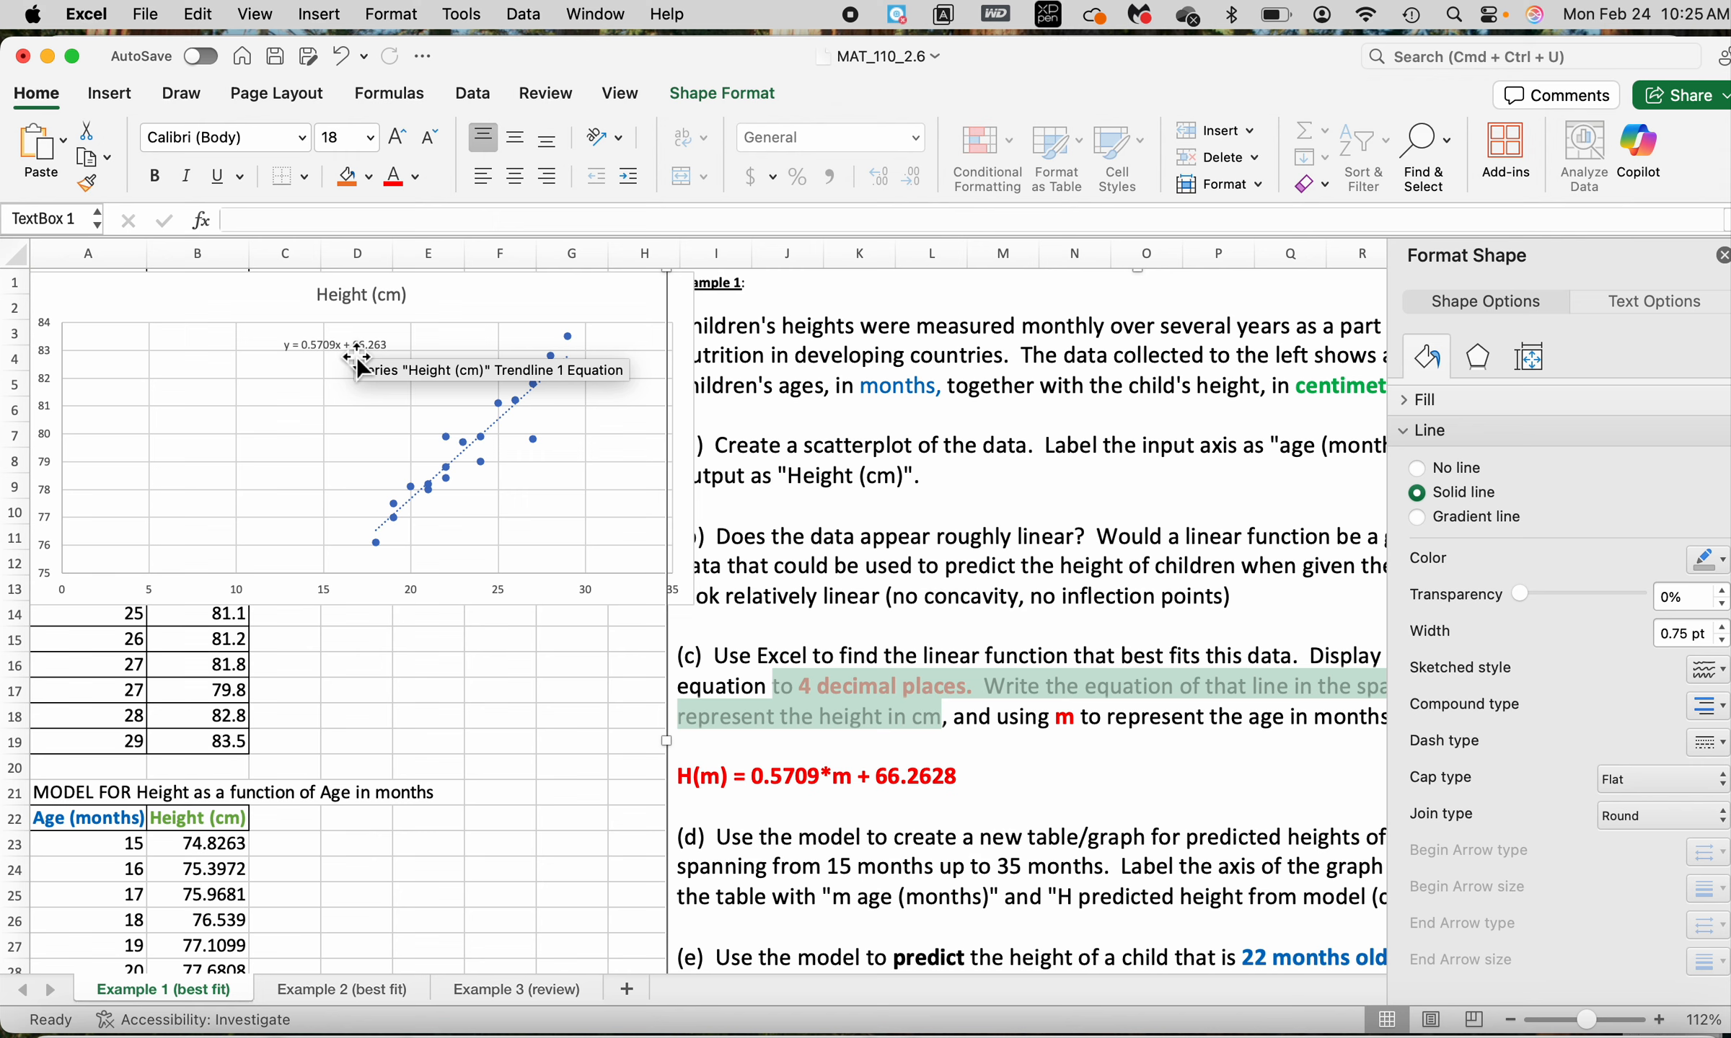
left_click(326, 341)
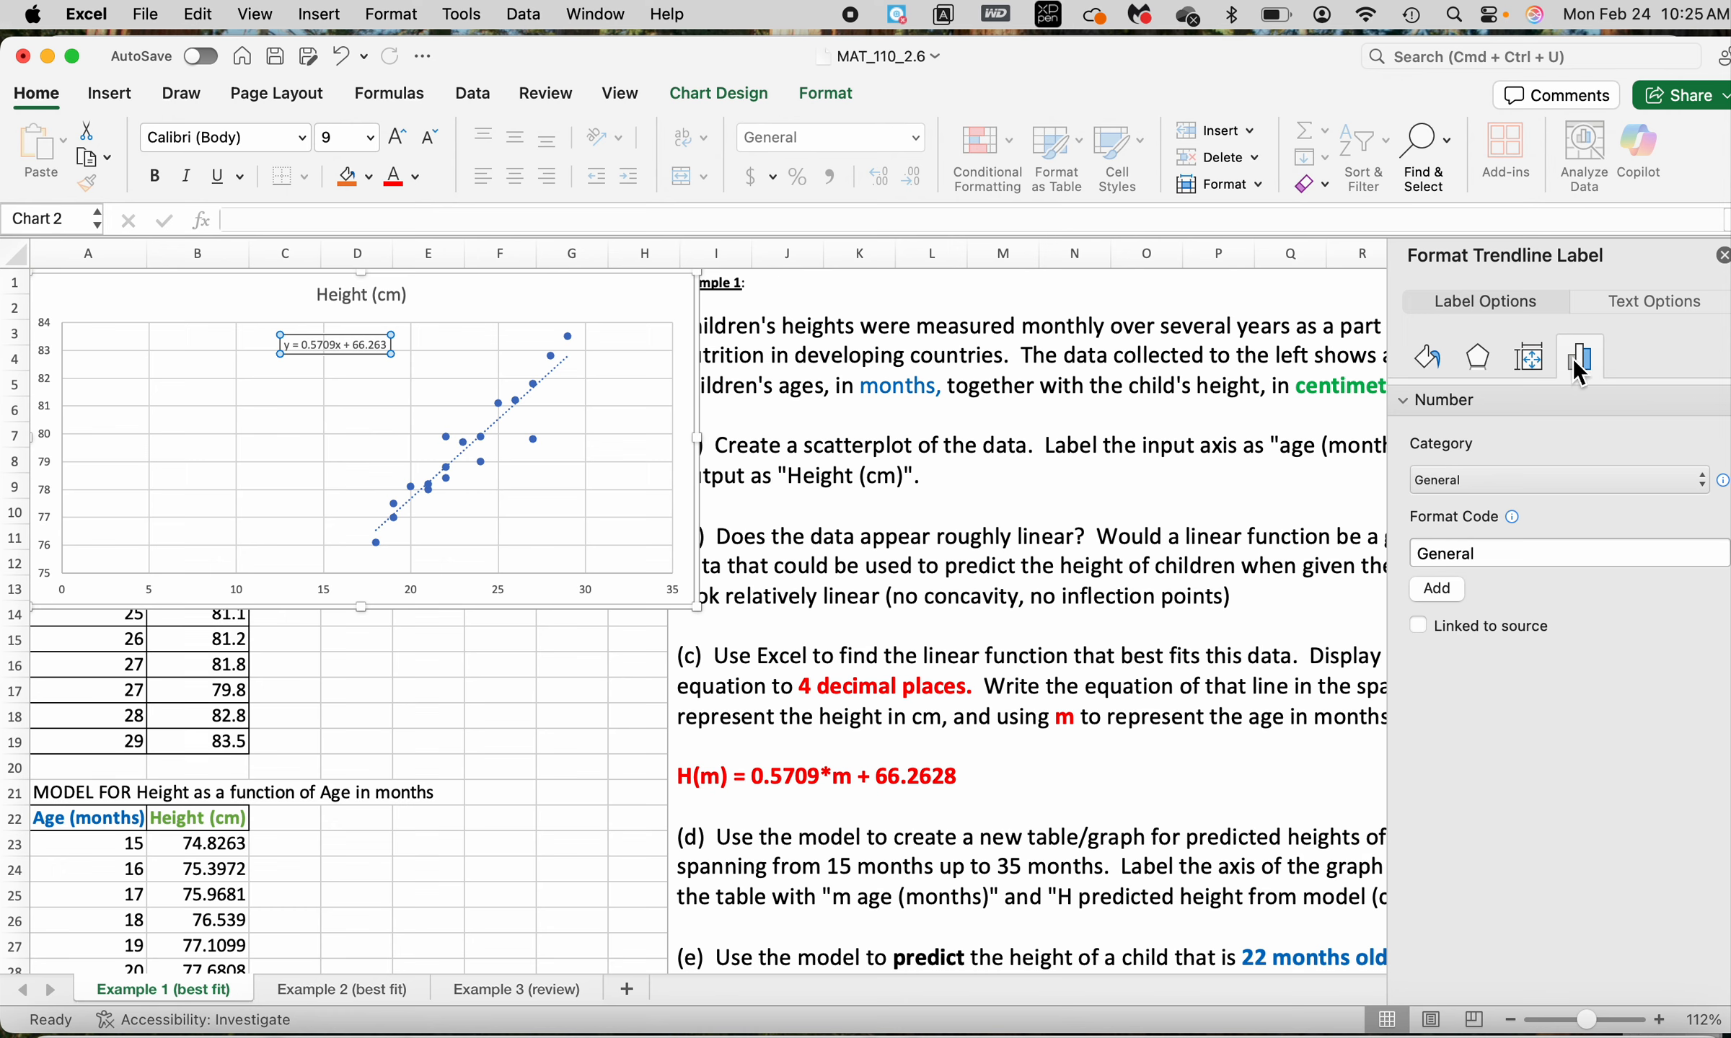
left_click(1470, 489)
left_click(1472, 514)
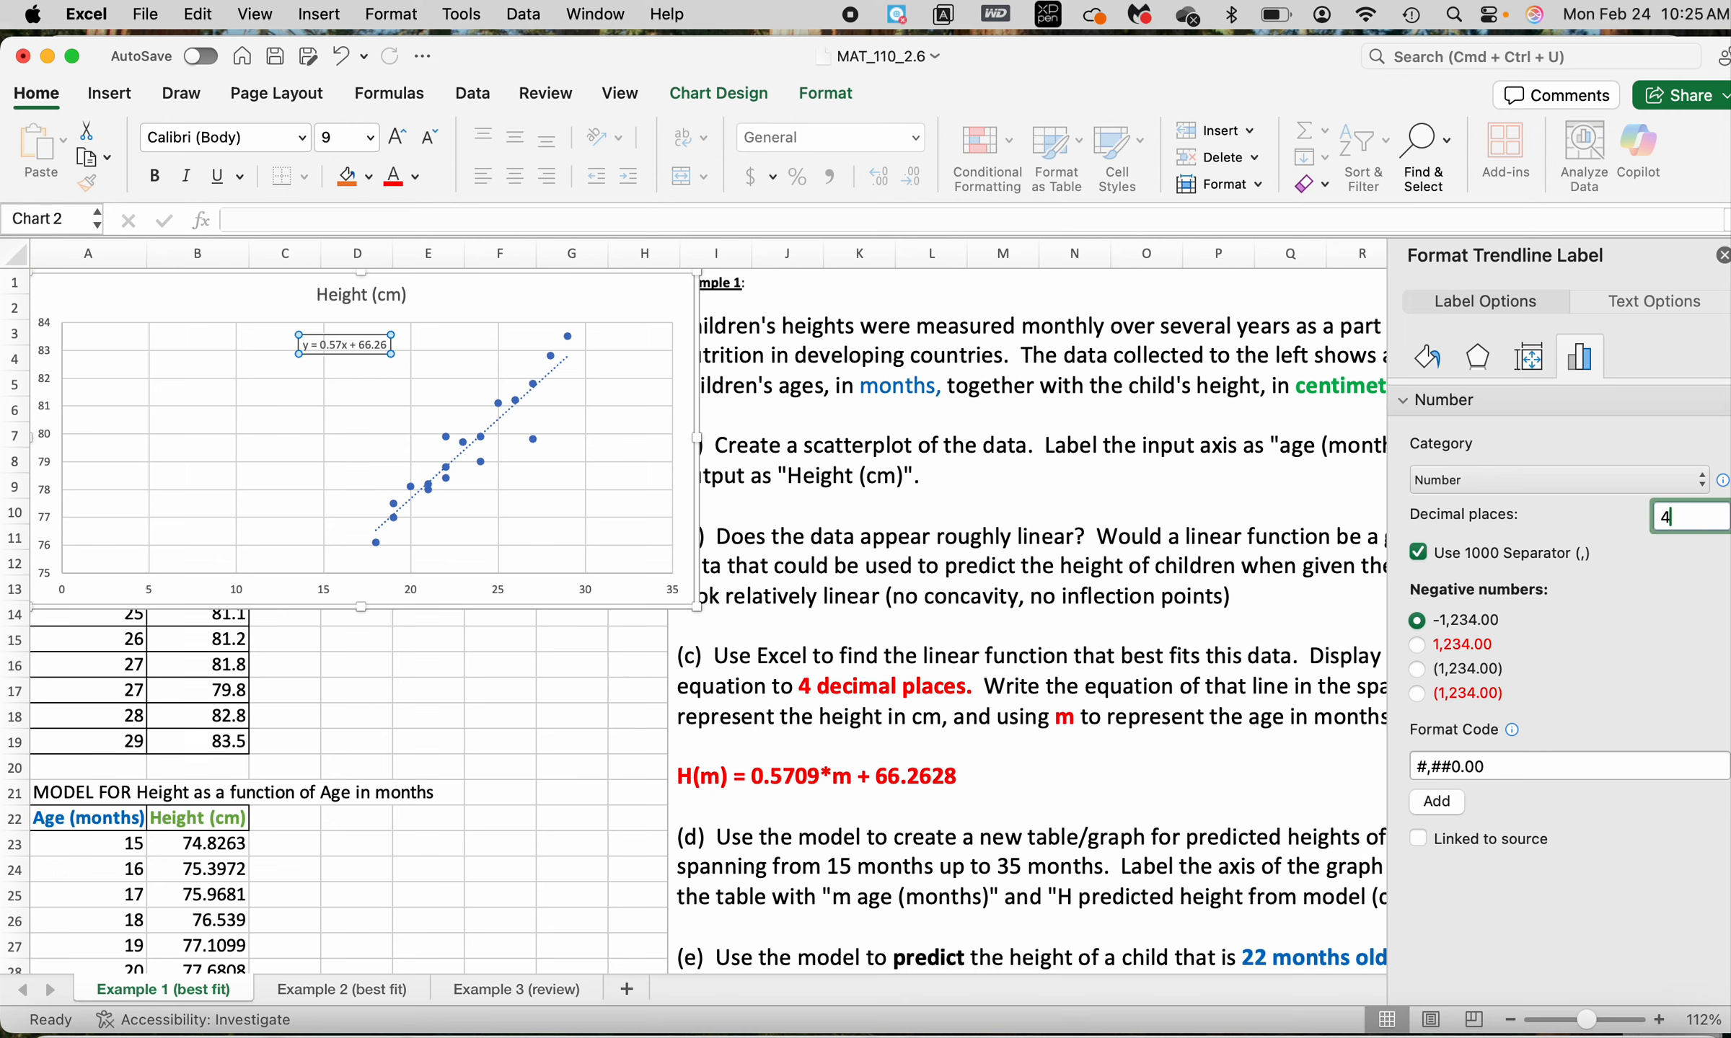
key("Return")
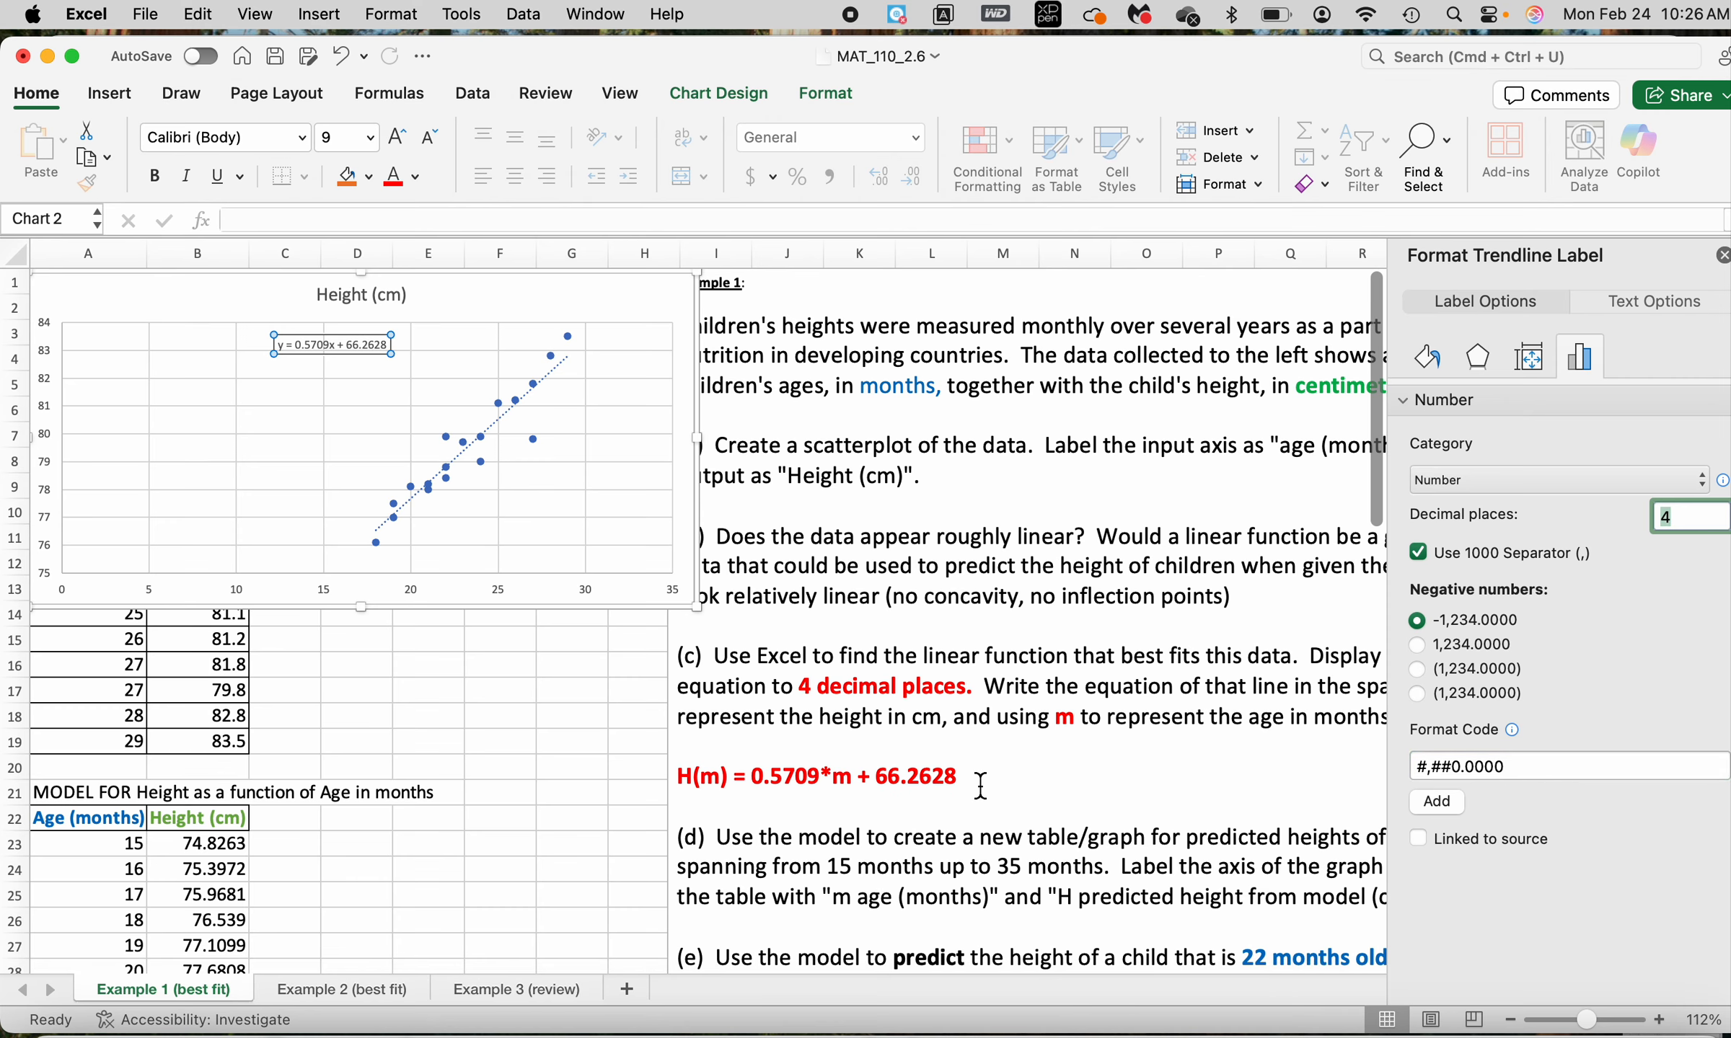
scroll(1114, 729, "right", 5)
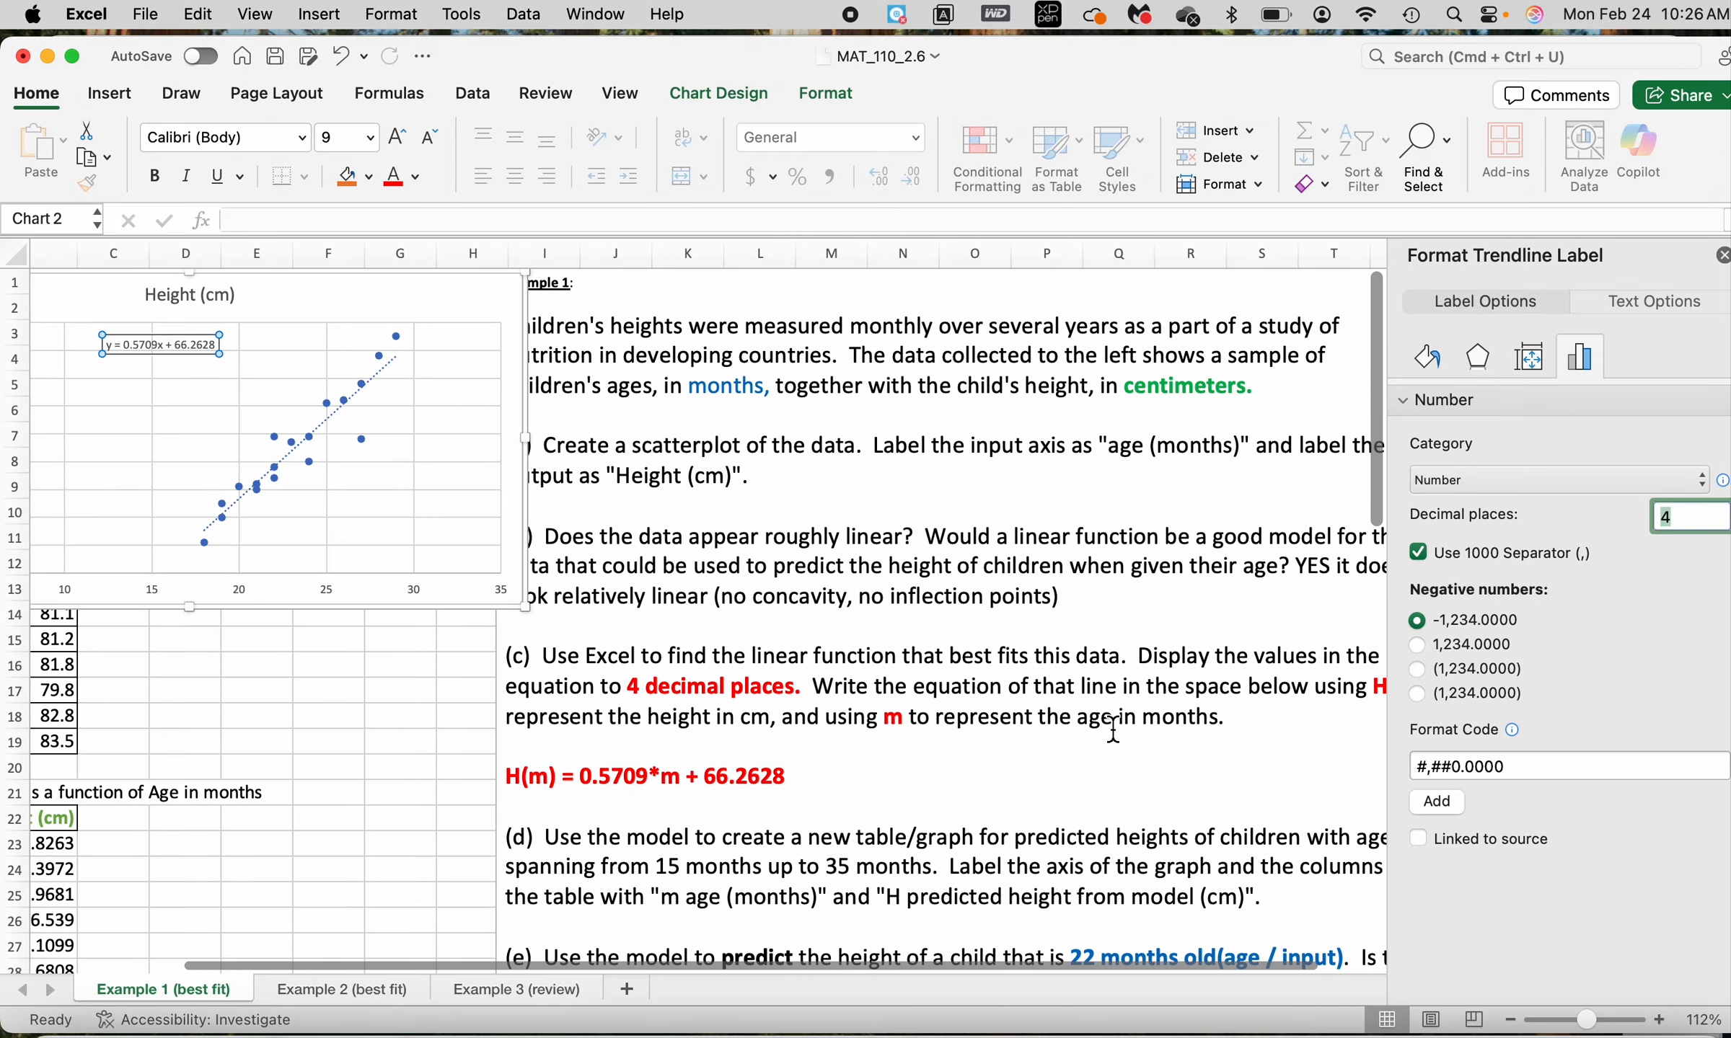
scroll(452, 766, "left", 3)
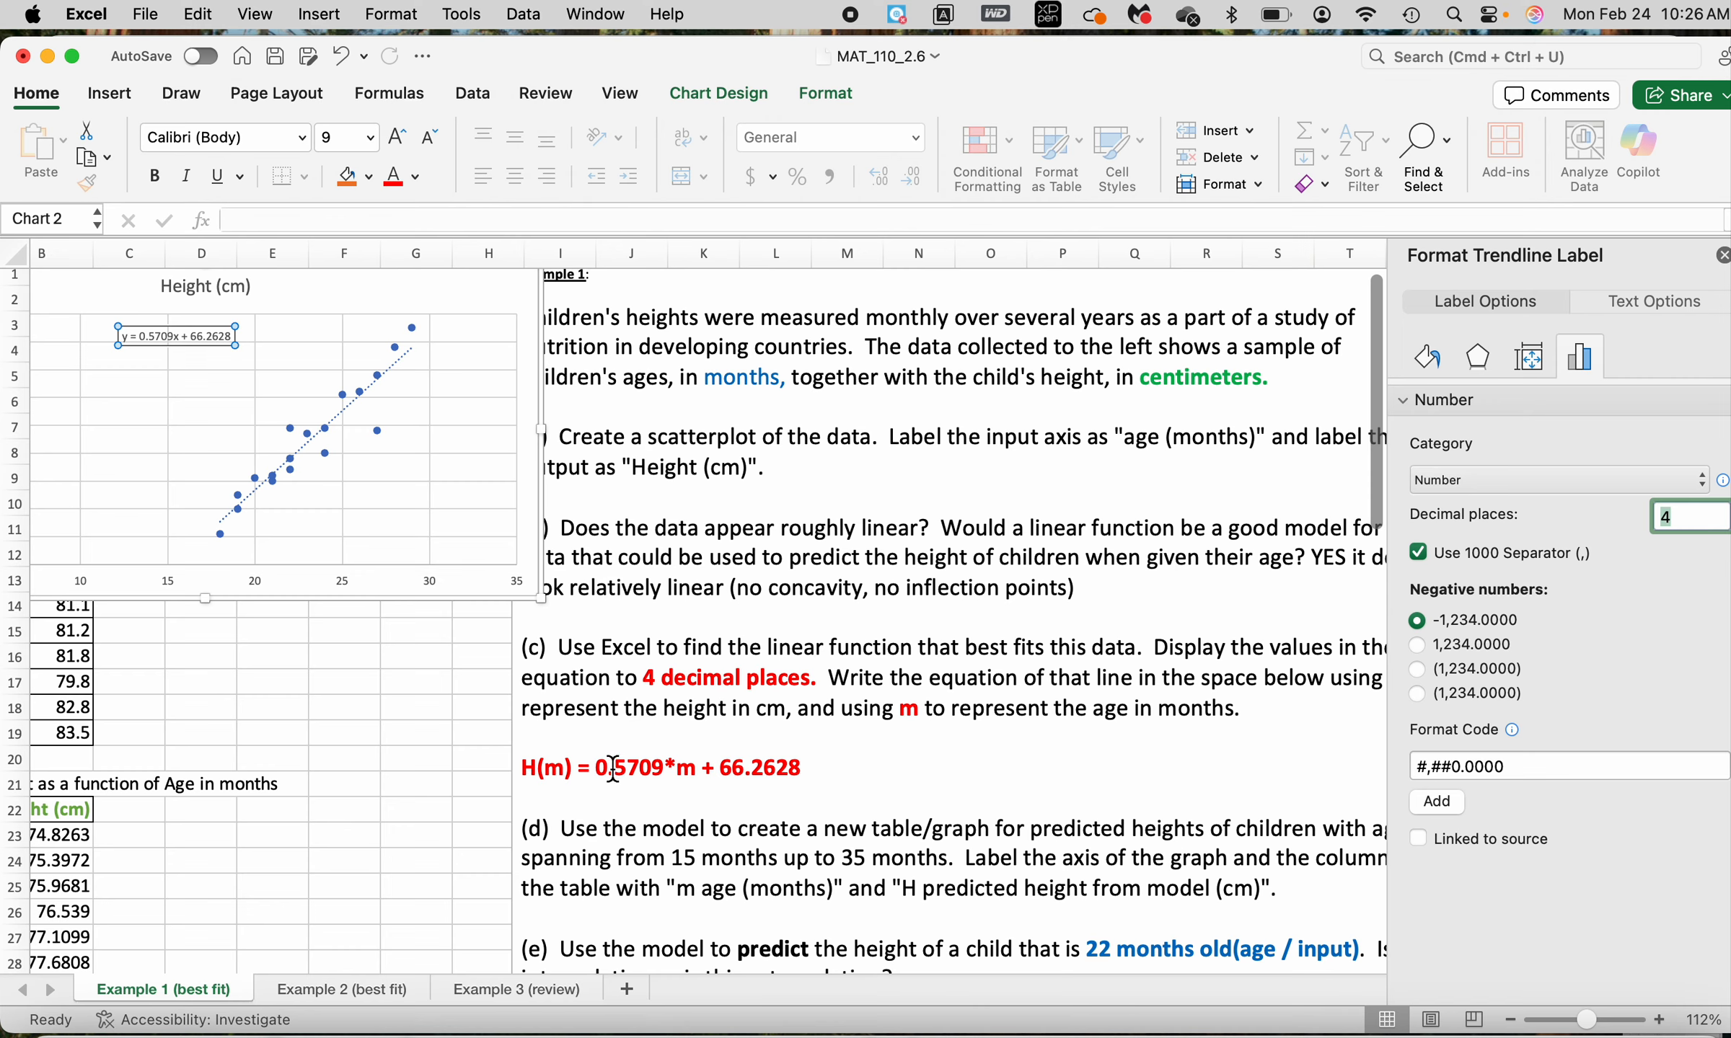
Review question (c)'s definitions of H and m and how they are used in the linear equation written below it
mouse_move(884, 725)
left_mouse_down()
mouse_move(1262, 710)
mouse_move(905, 717)
left_mouse_up()
left_click(898, 714)
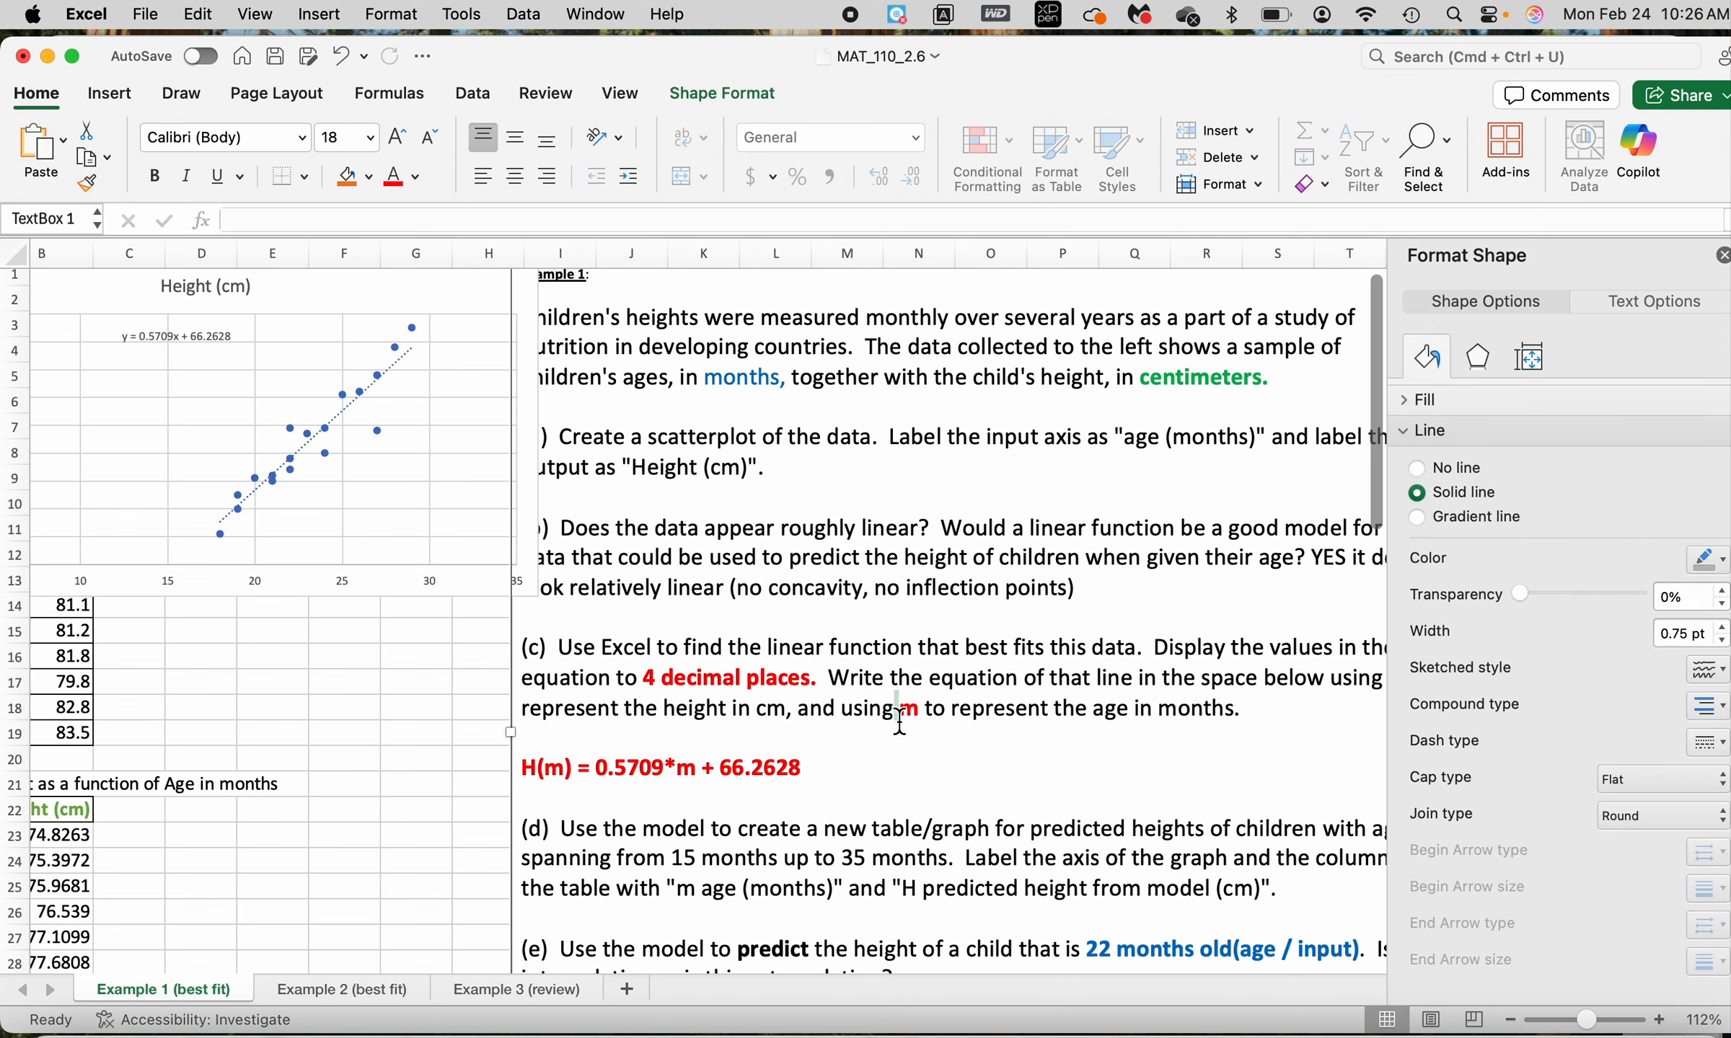
left_click_drag(662, 716, 703, 713)
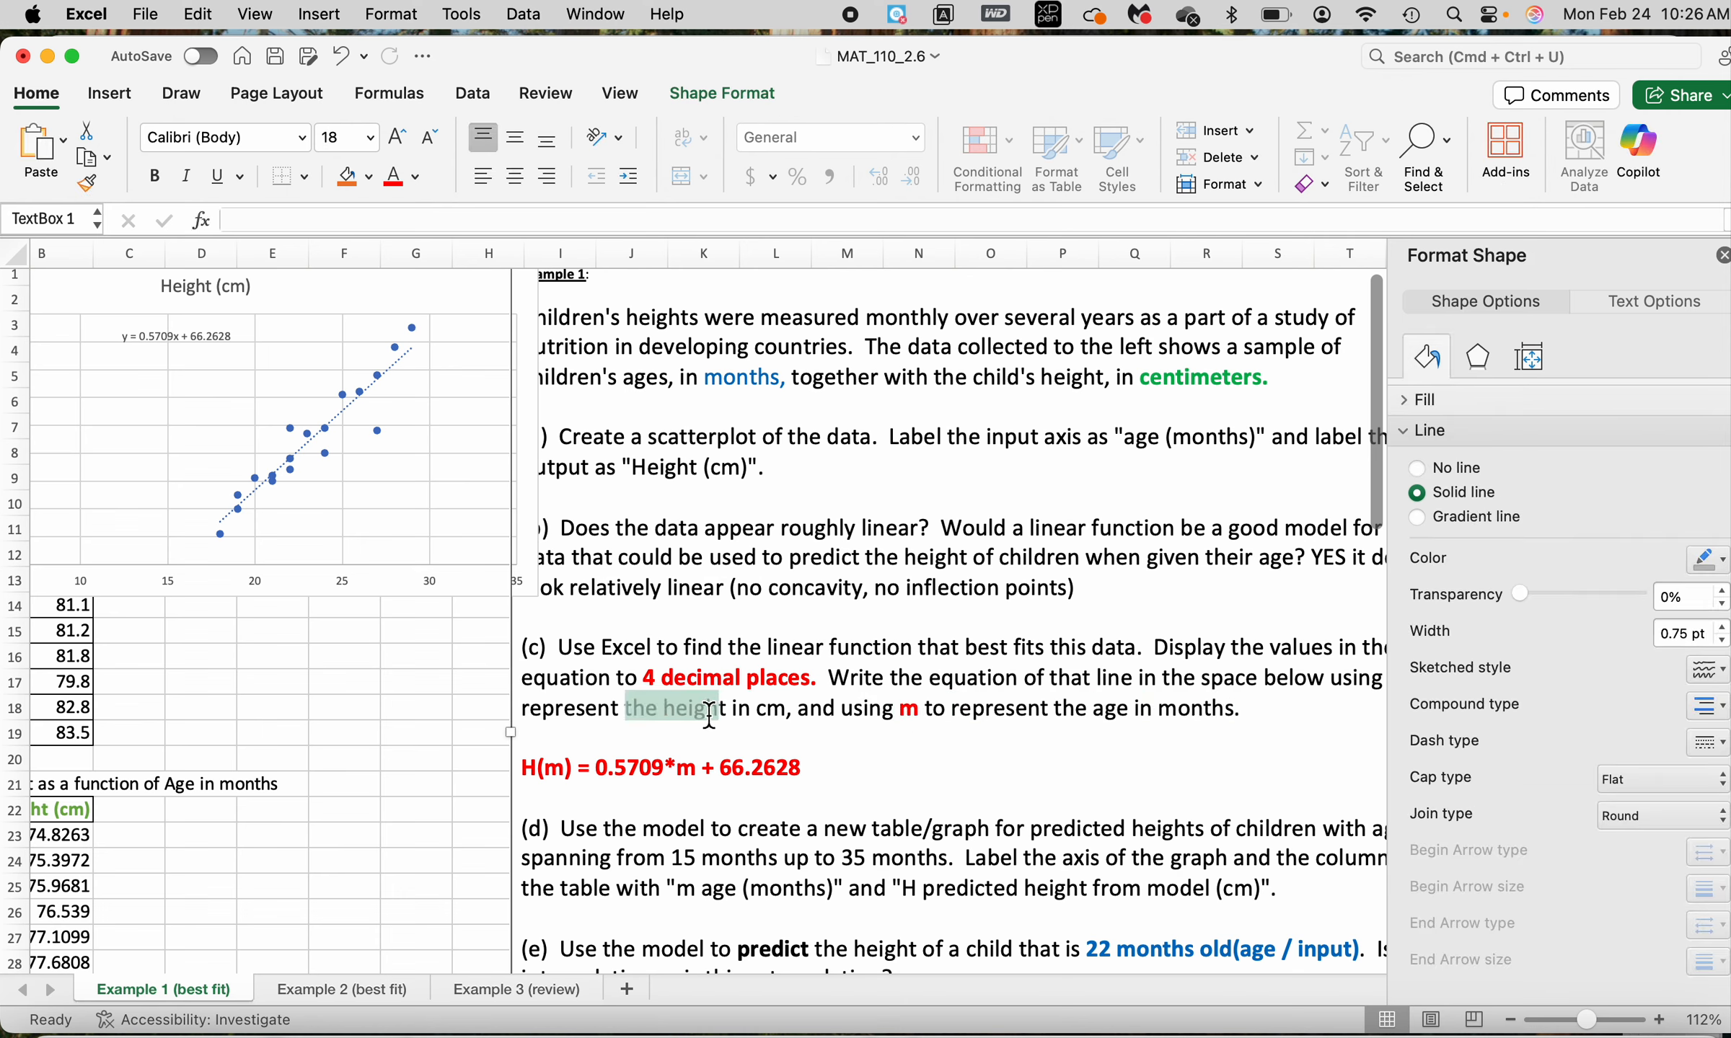
left_click(525, 771)
left_click_drag(525, 770, 547, 778)
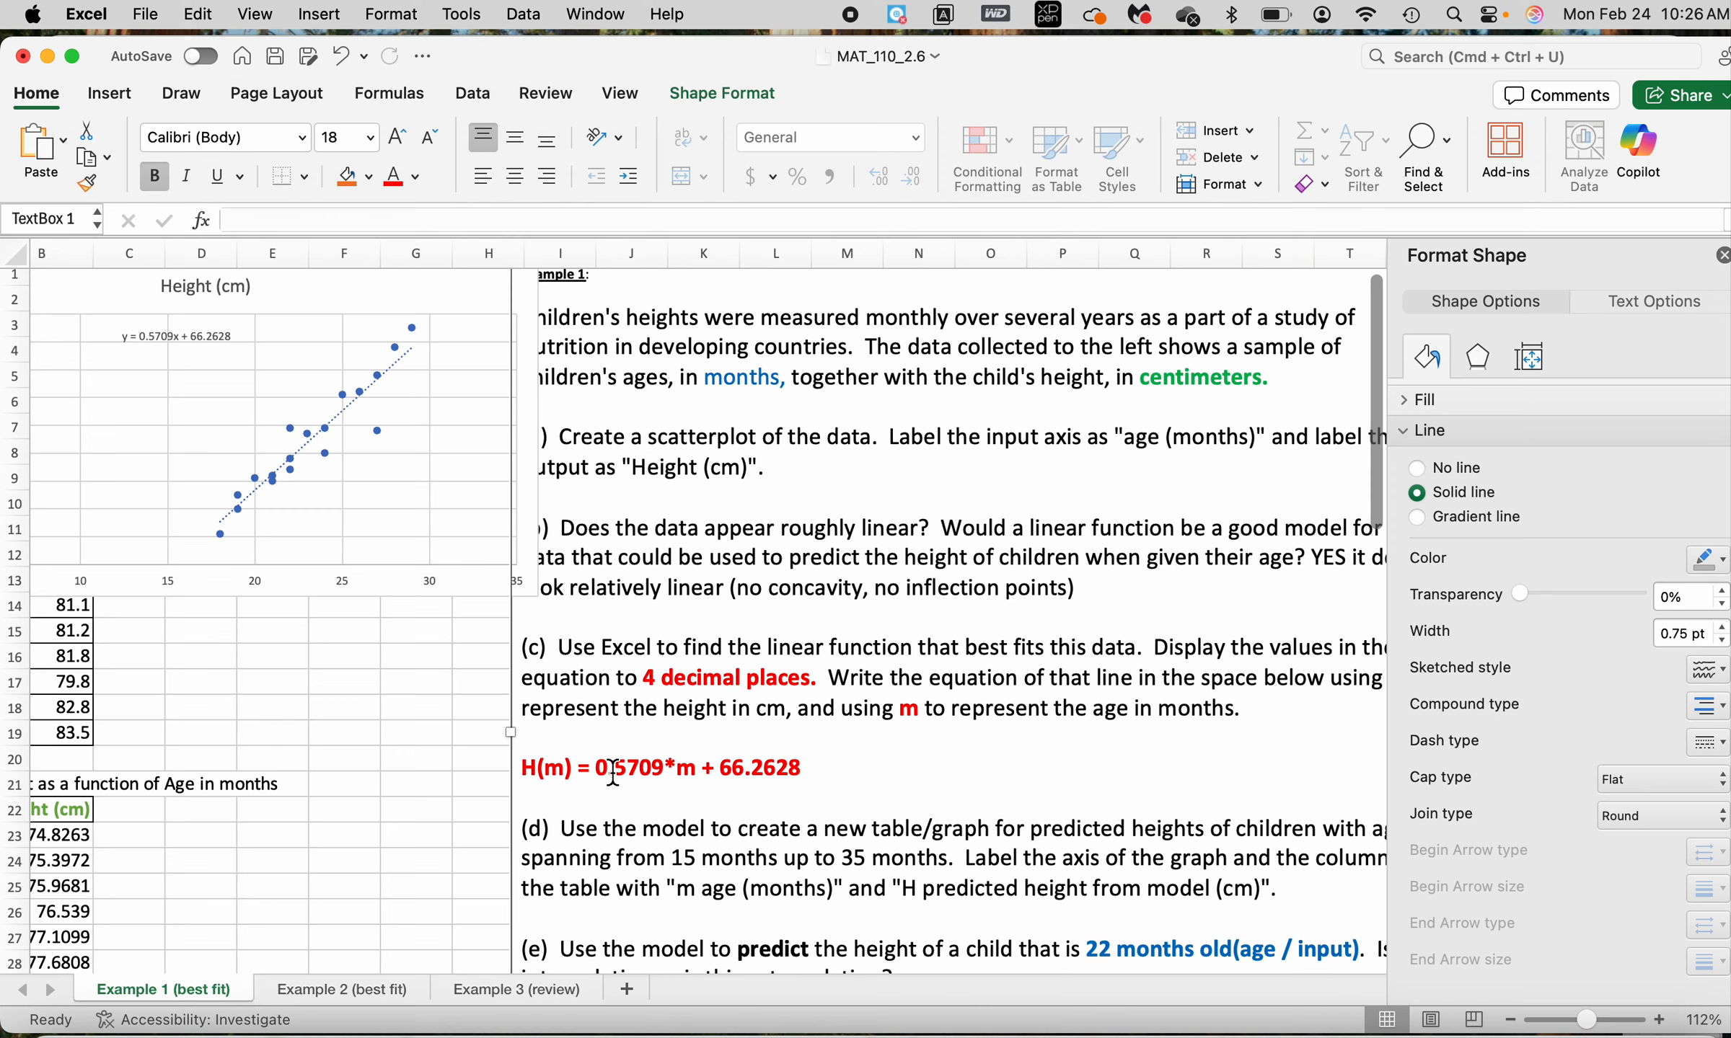
left_click_drag(598, 770, 831, 773)
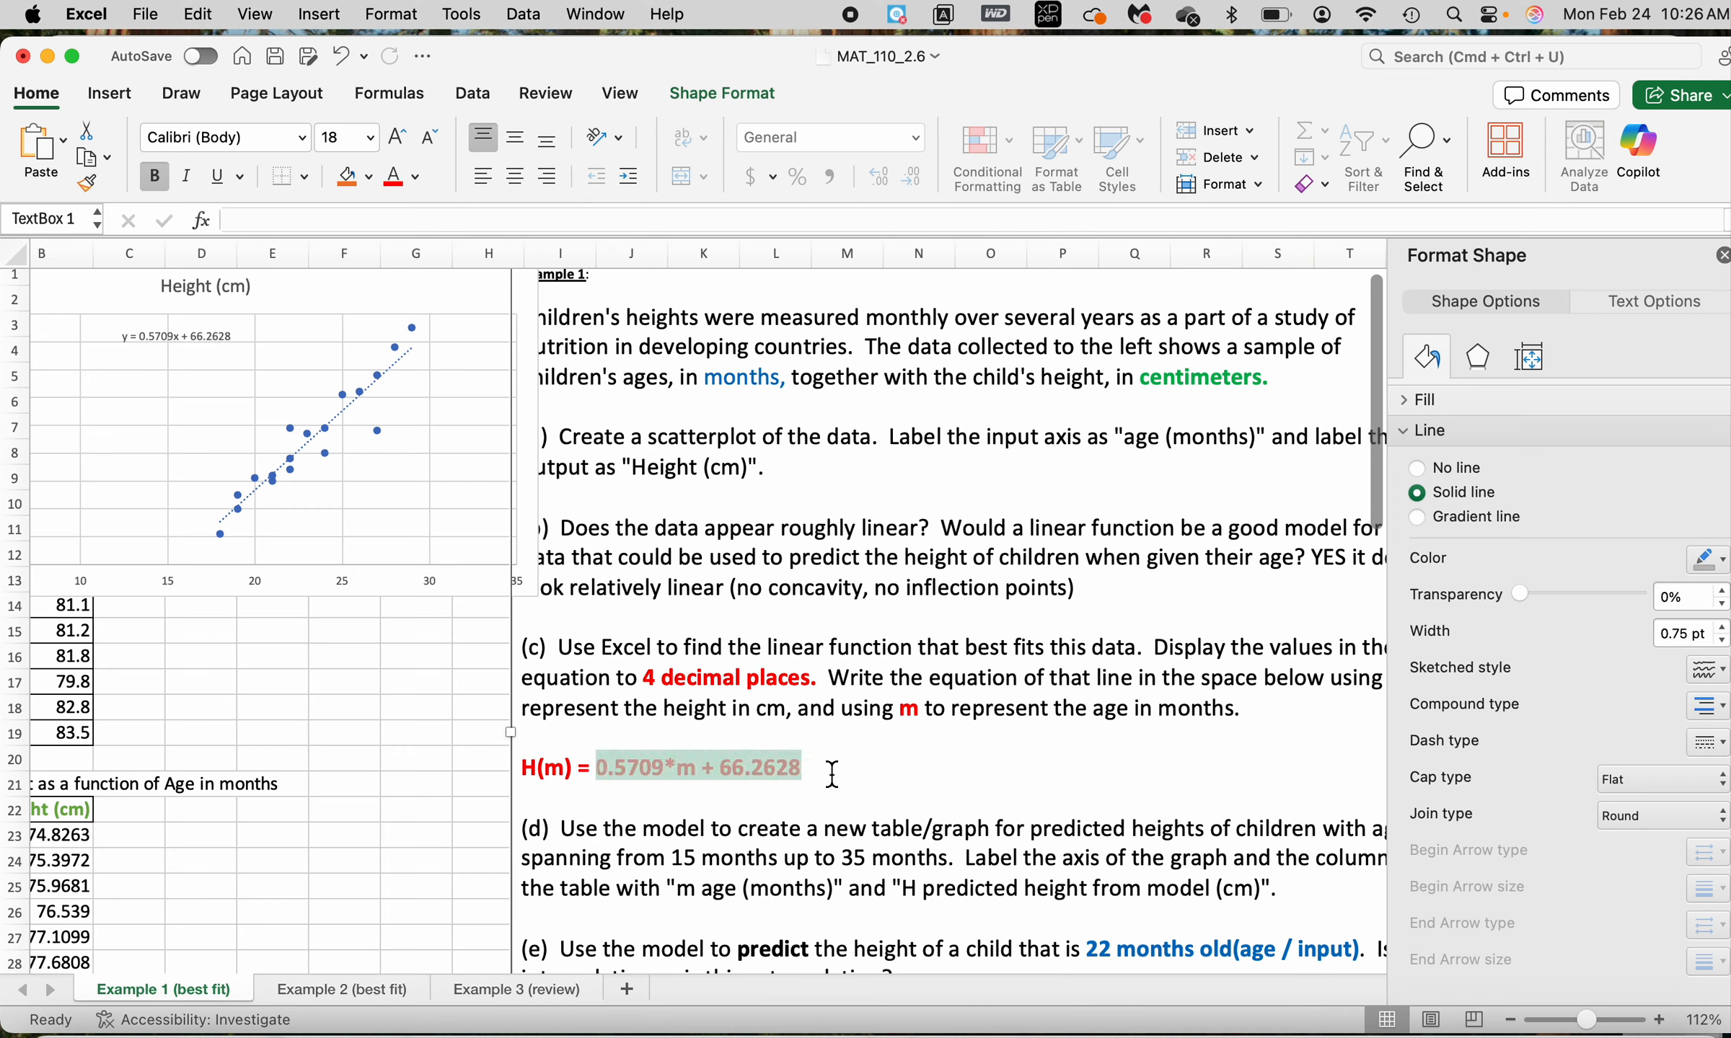
left_click(559, 775)
left_click_drag(552, 773, 716, 779)
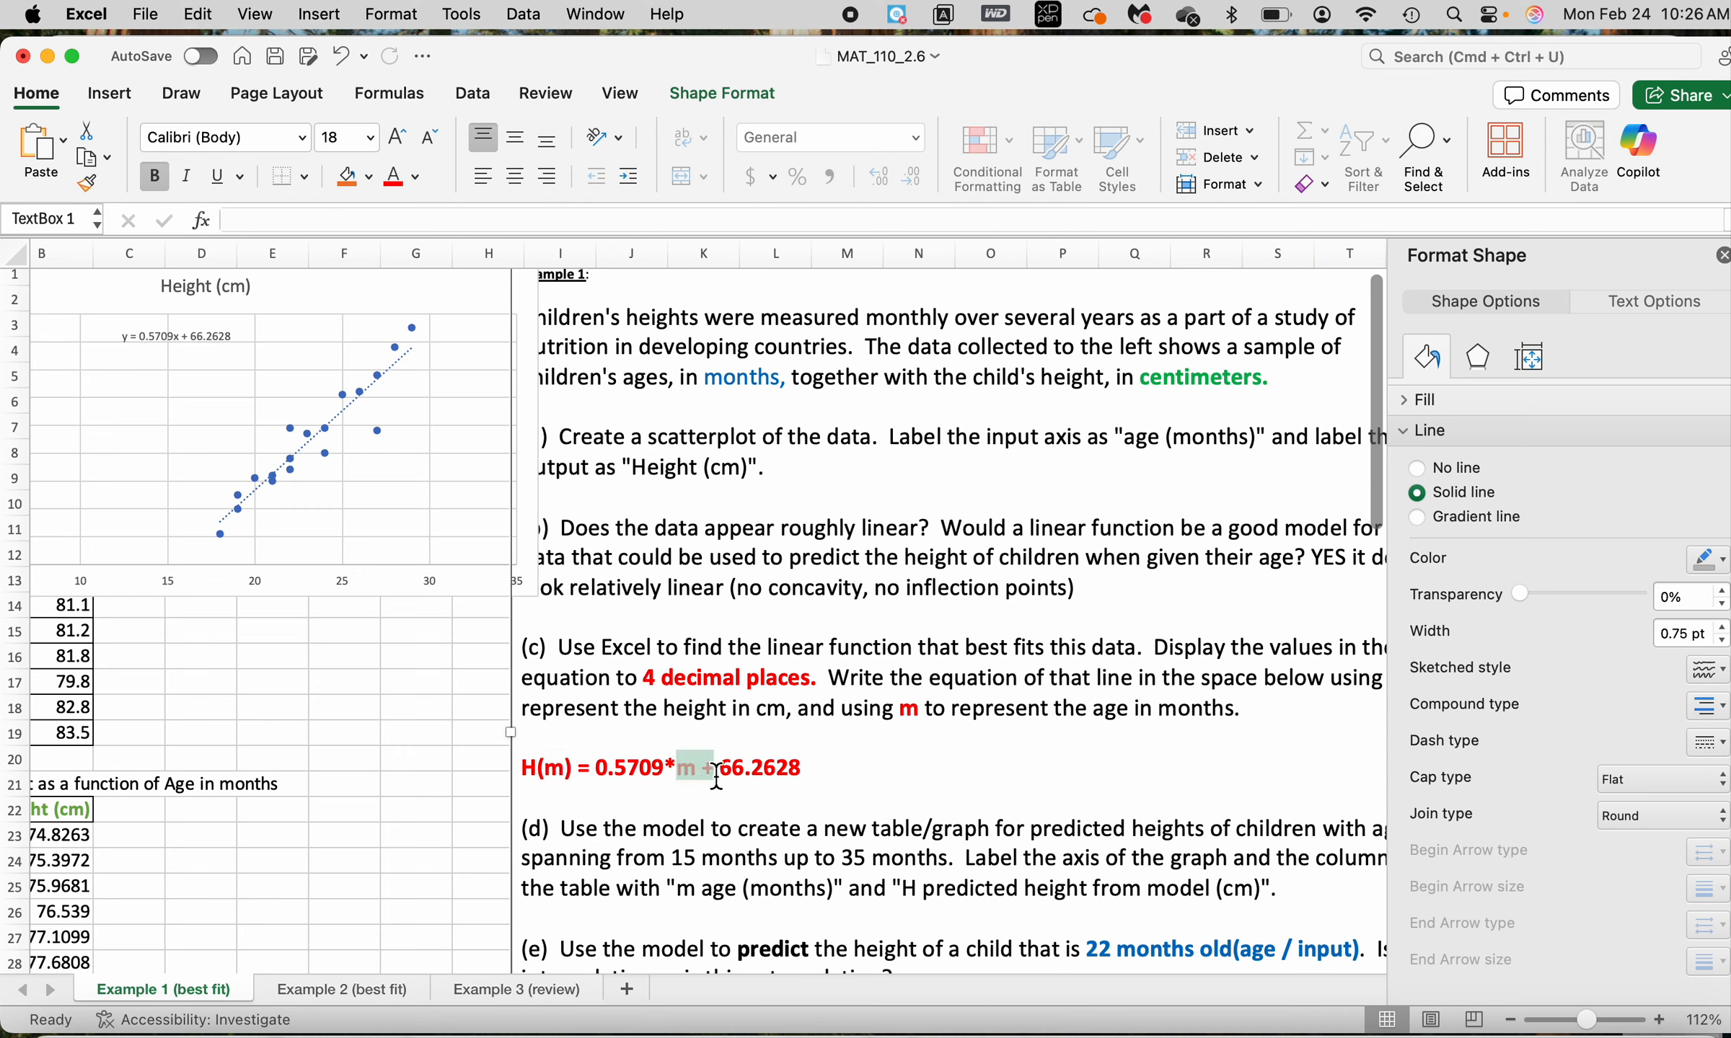
Append "= height in cm" to the linear equation H(m) written under question (c)
left_click(806, 769)
type("= hei")
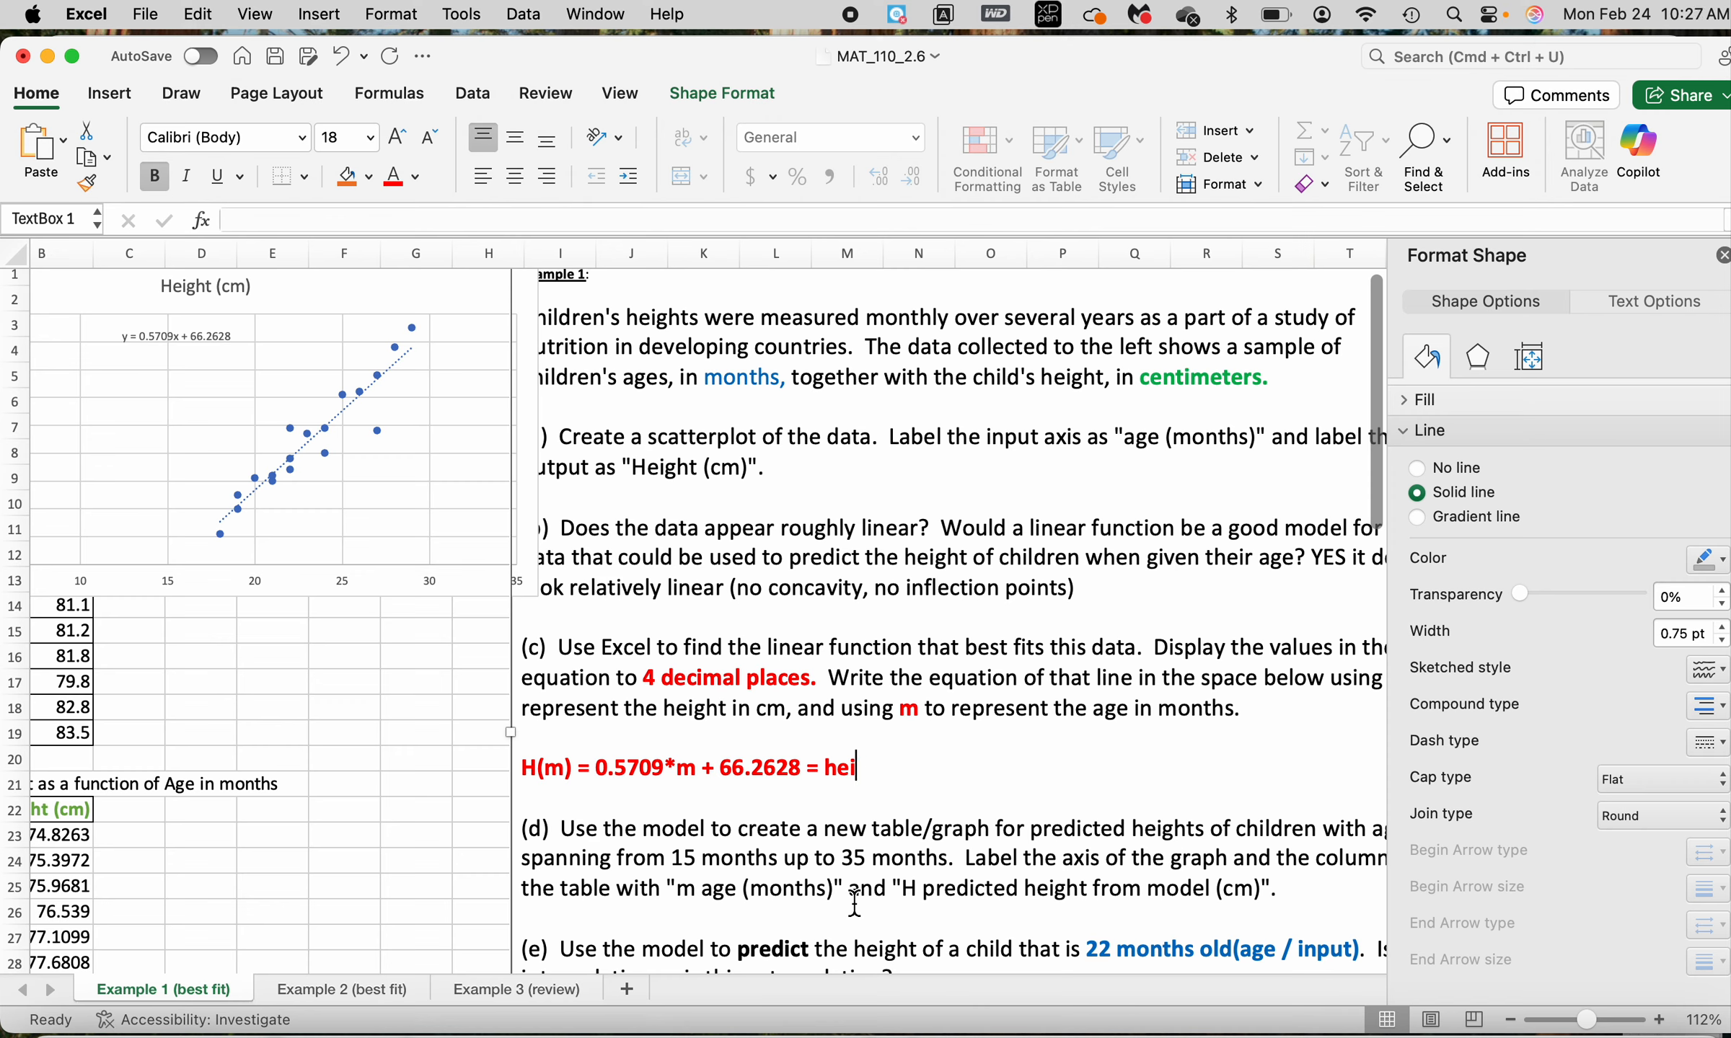
type("ght in cm")
Add a primary horizontal axis title to the height scatter chart and move the chart right to uncover its vertical axis
scroll(1002, 540, "right", 3)
scroll(1008, 535, "up", 1)
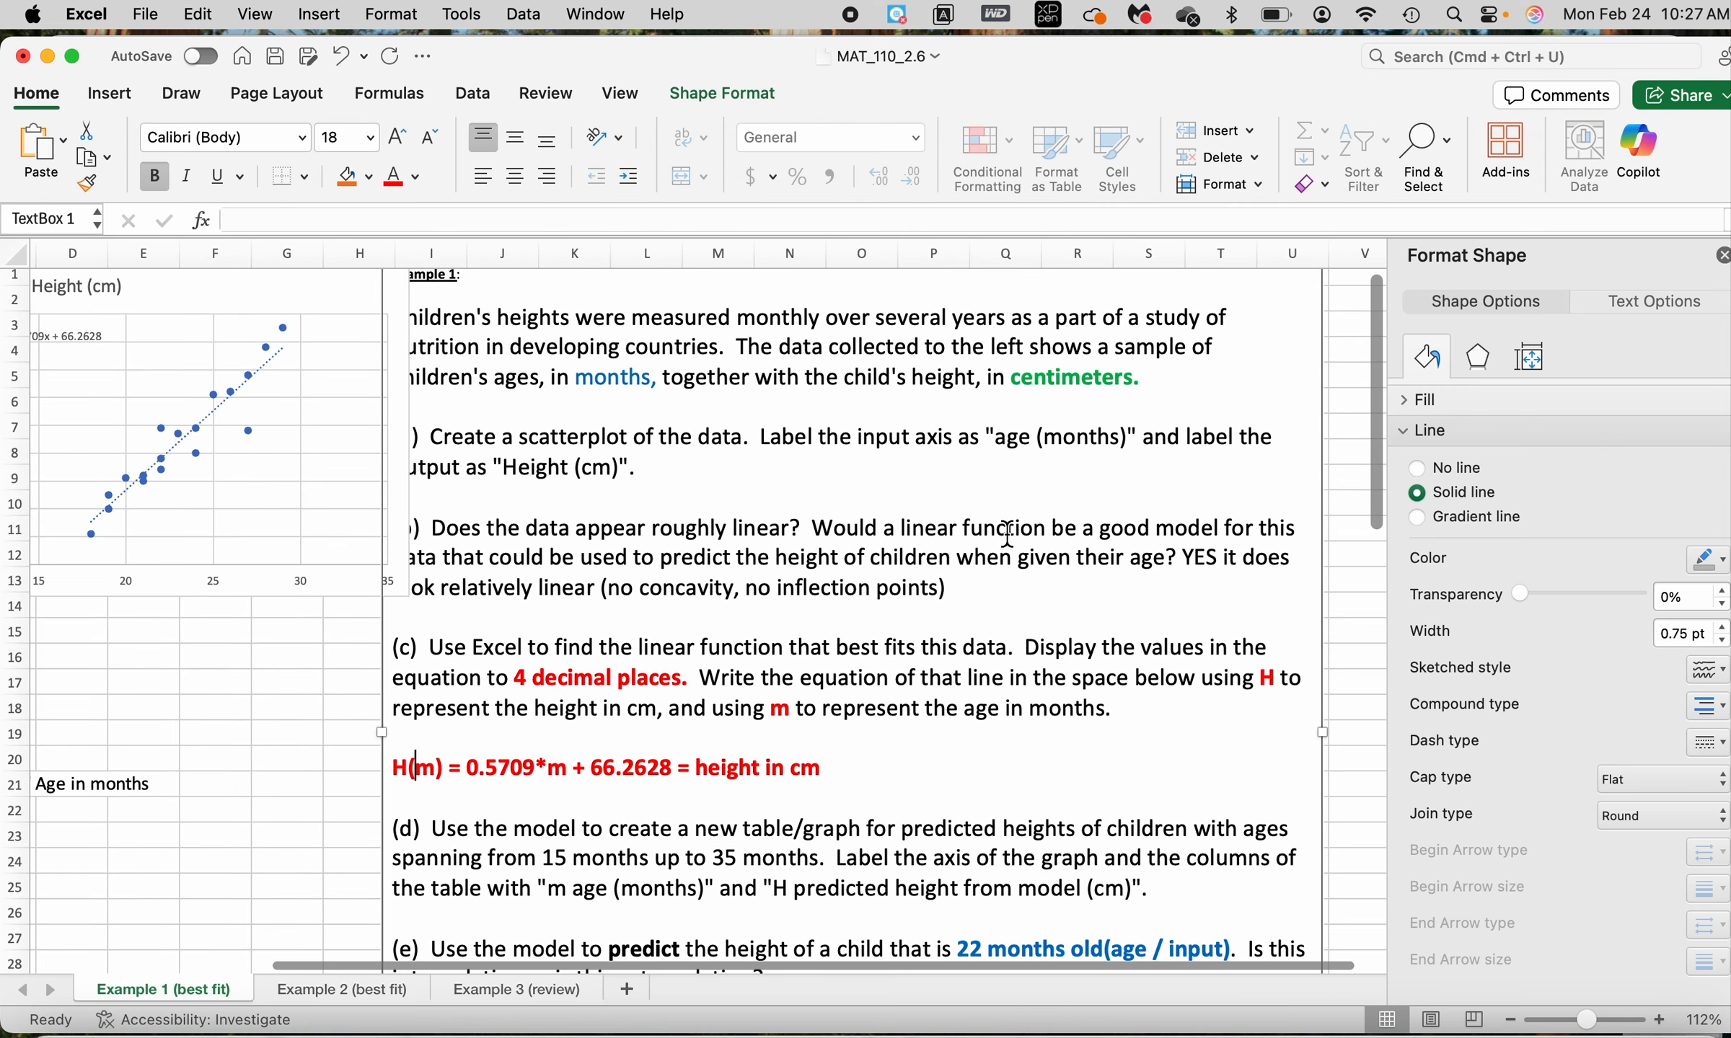
scroll(1007, 535, "left", 3)
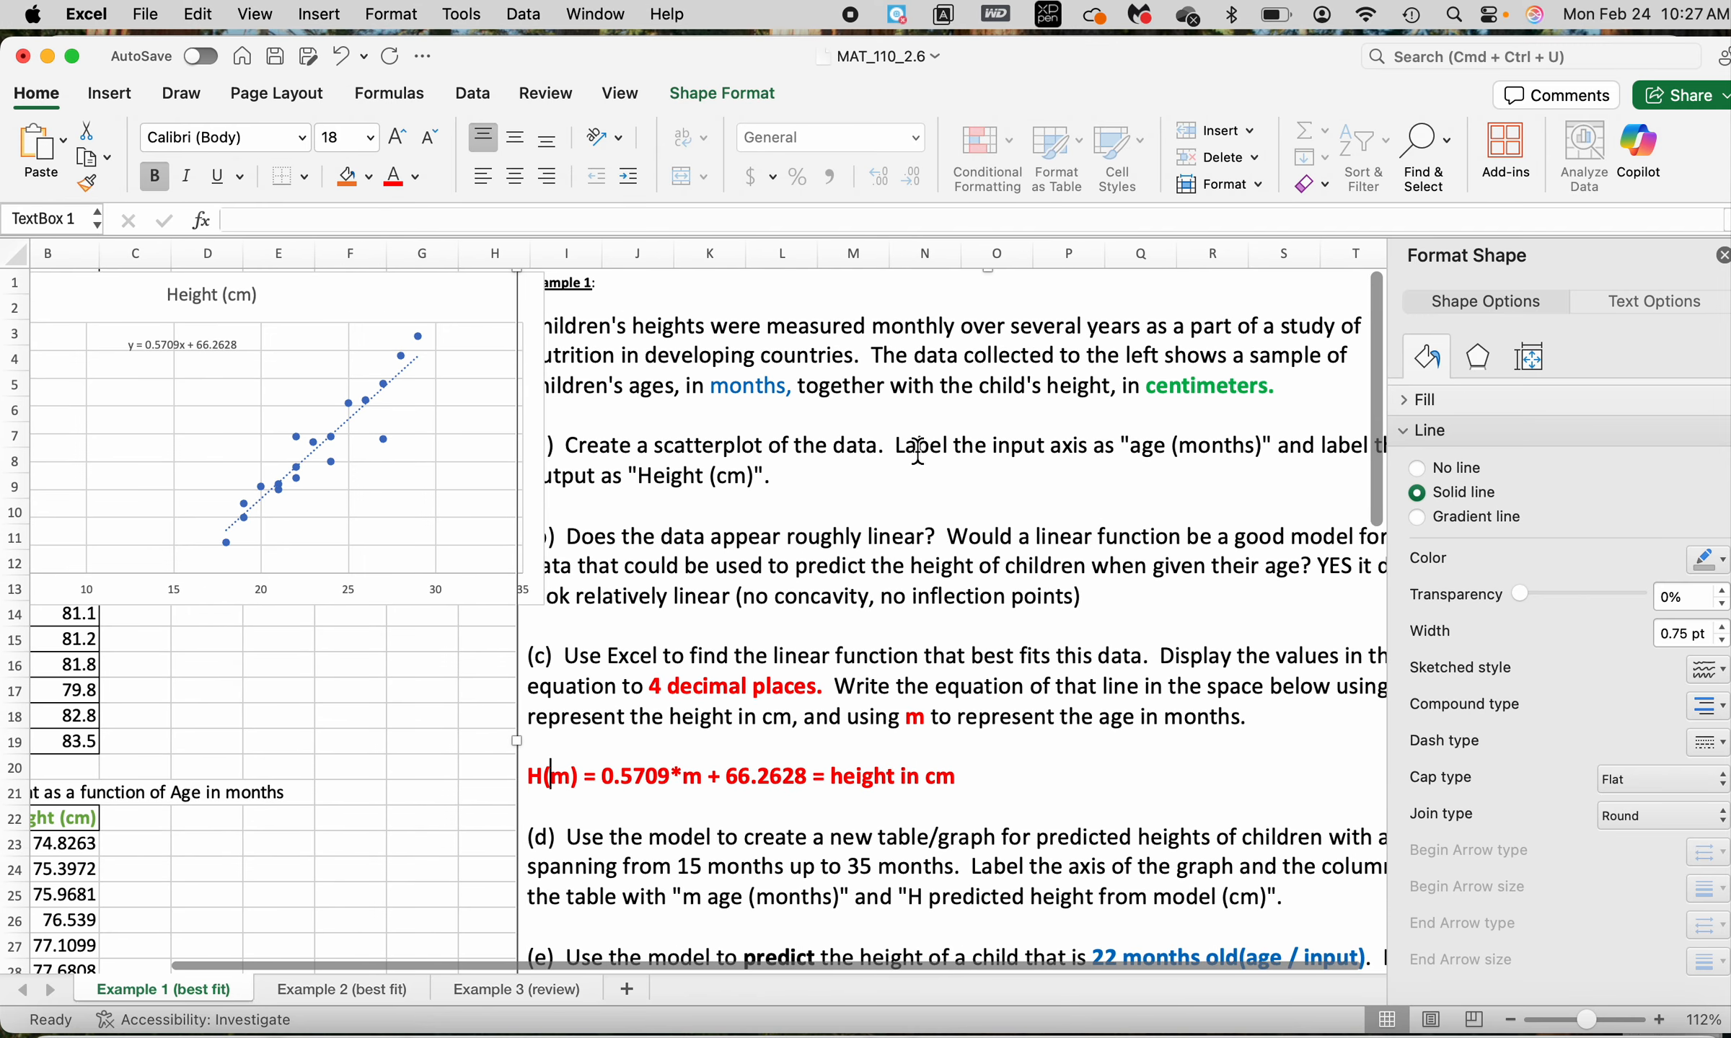
left_click_drag(898, 451, 1256, 447)
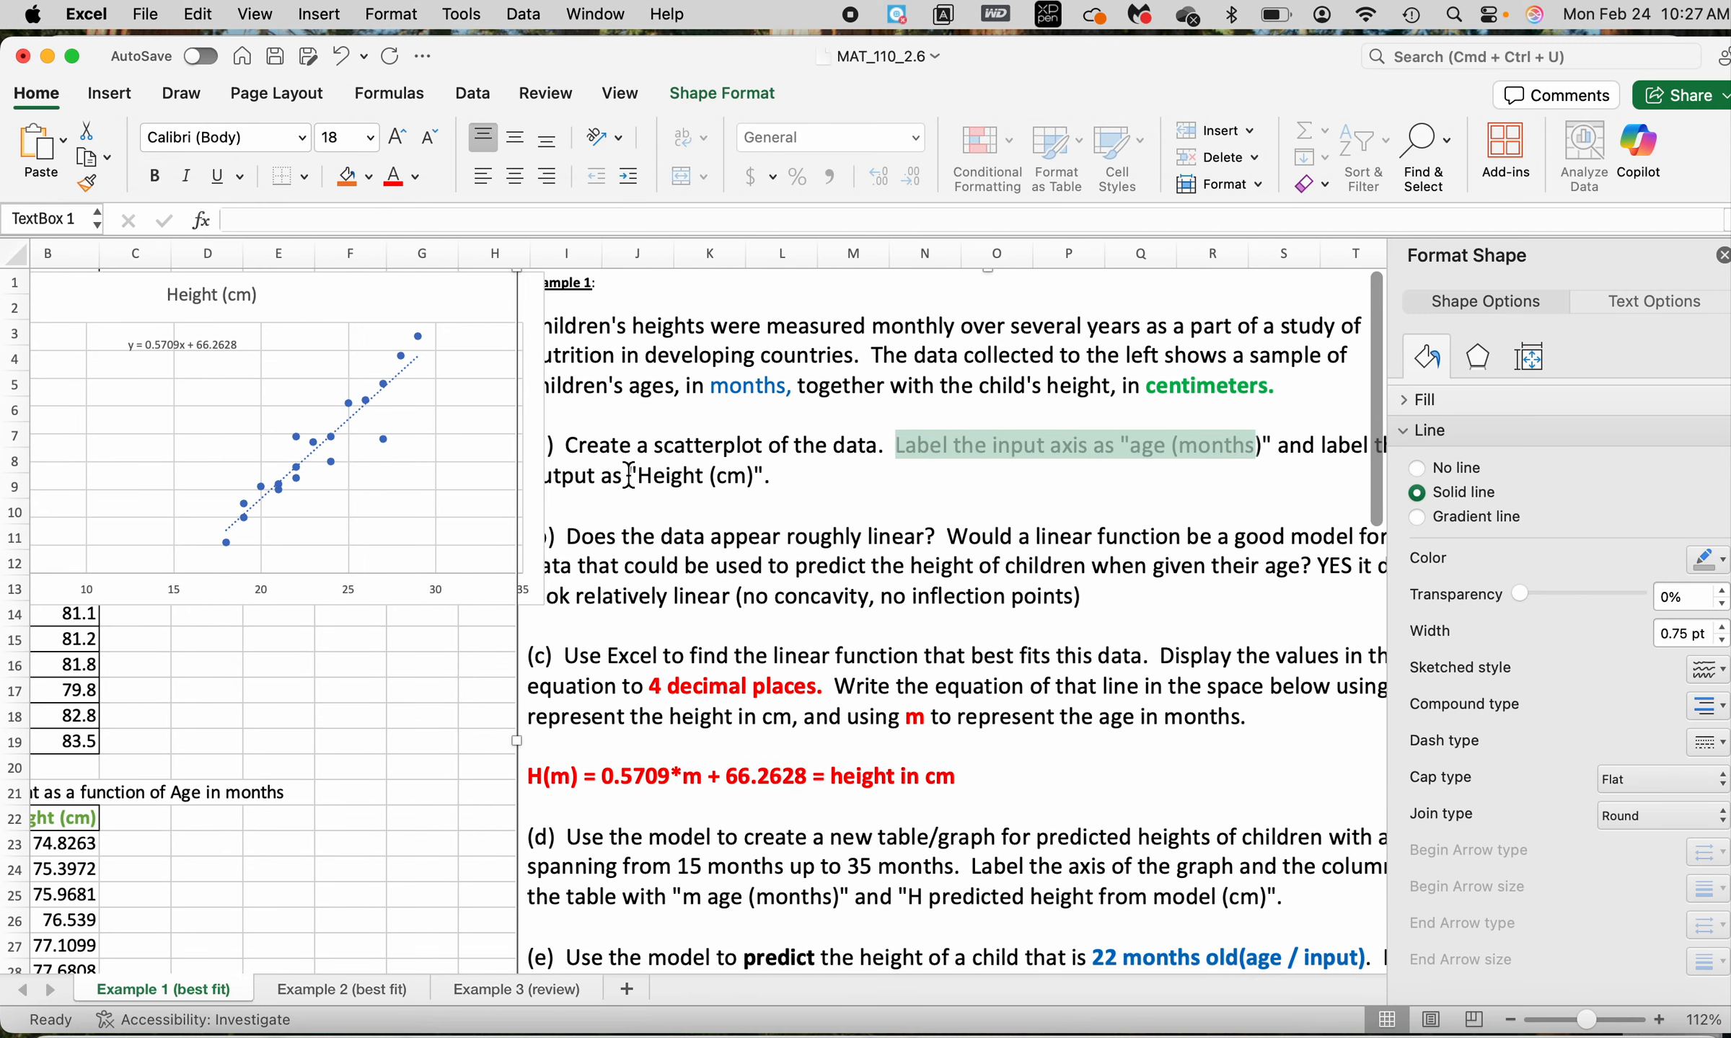
left_click(401, 282)
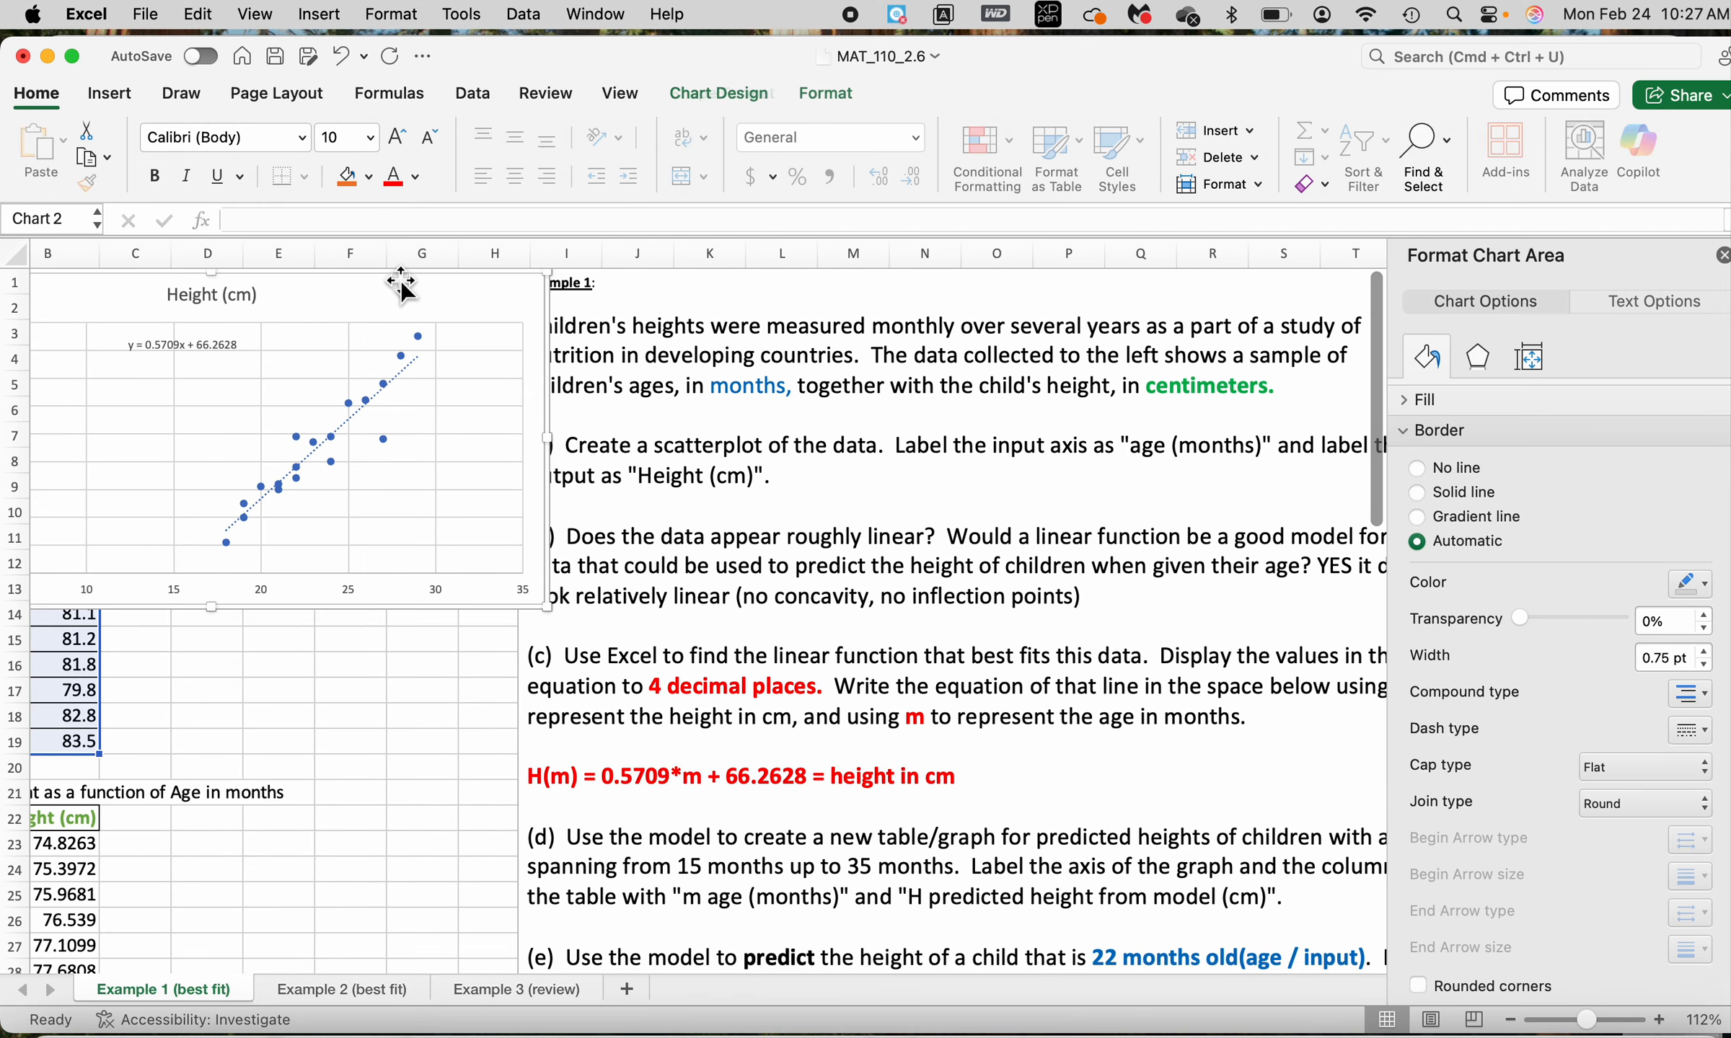
left_click_drag(402, 282, 649, 276)
left_click(720, 93)
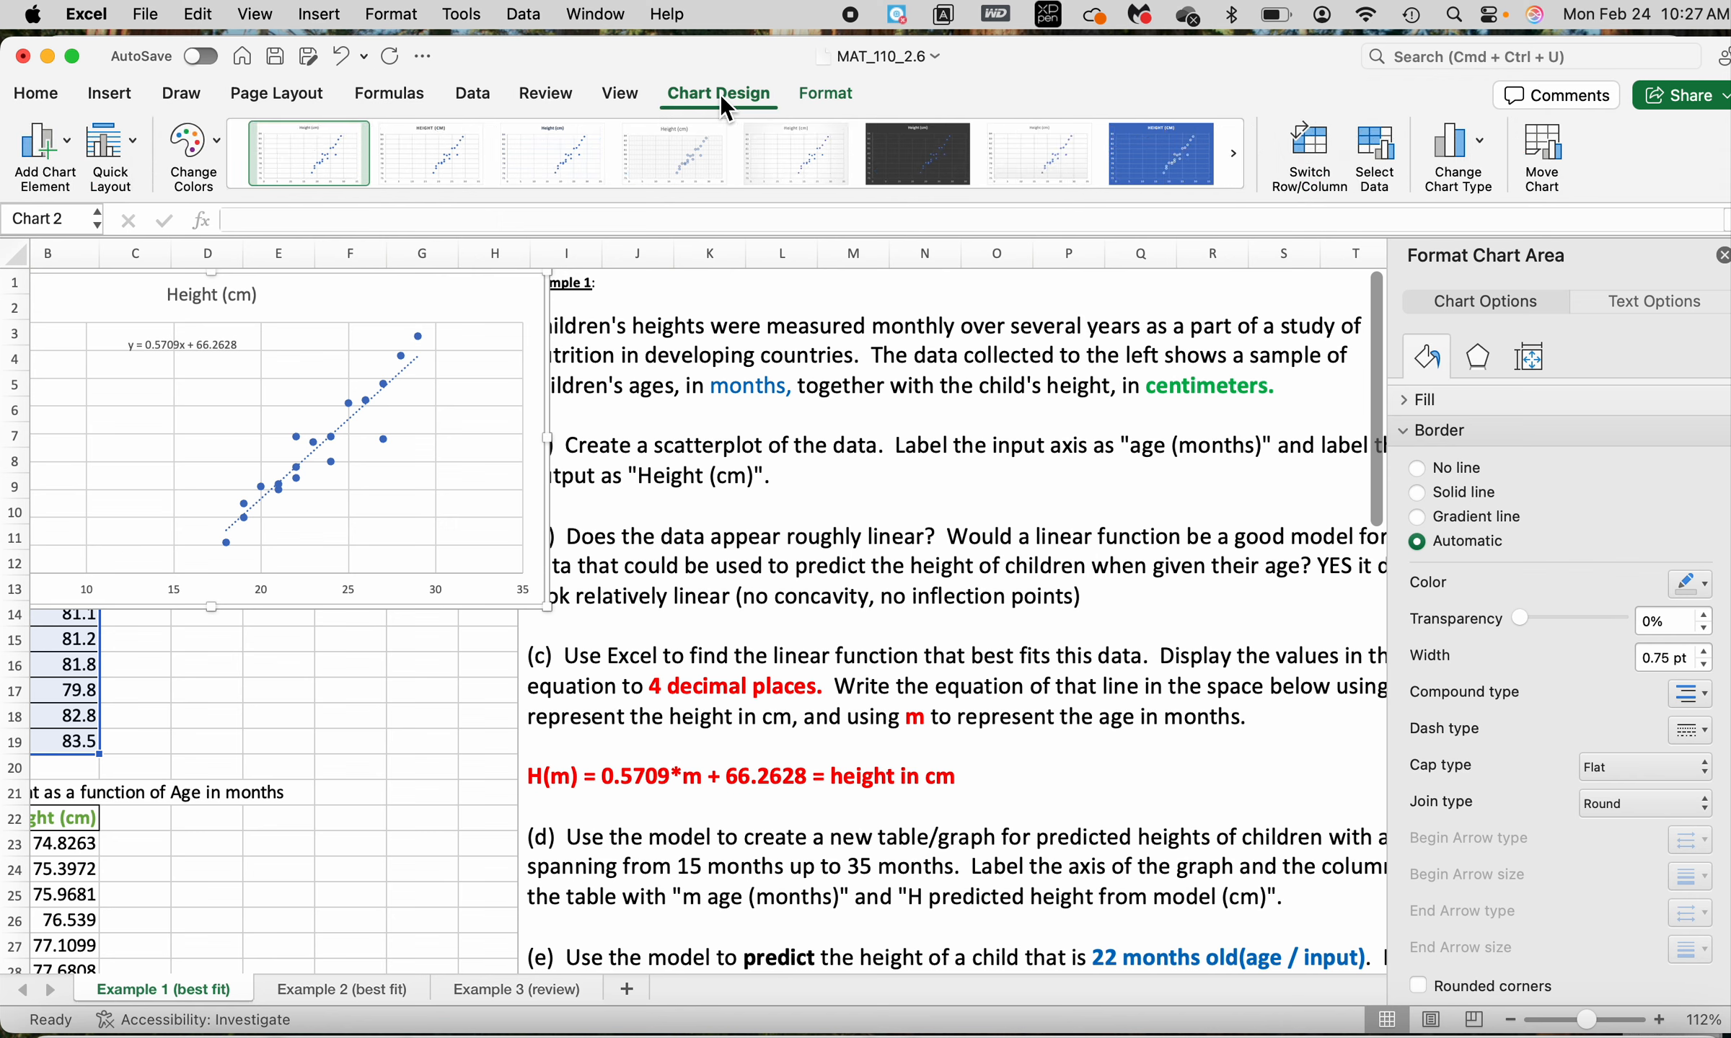
left_click(63, 147)
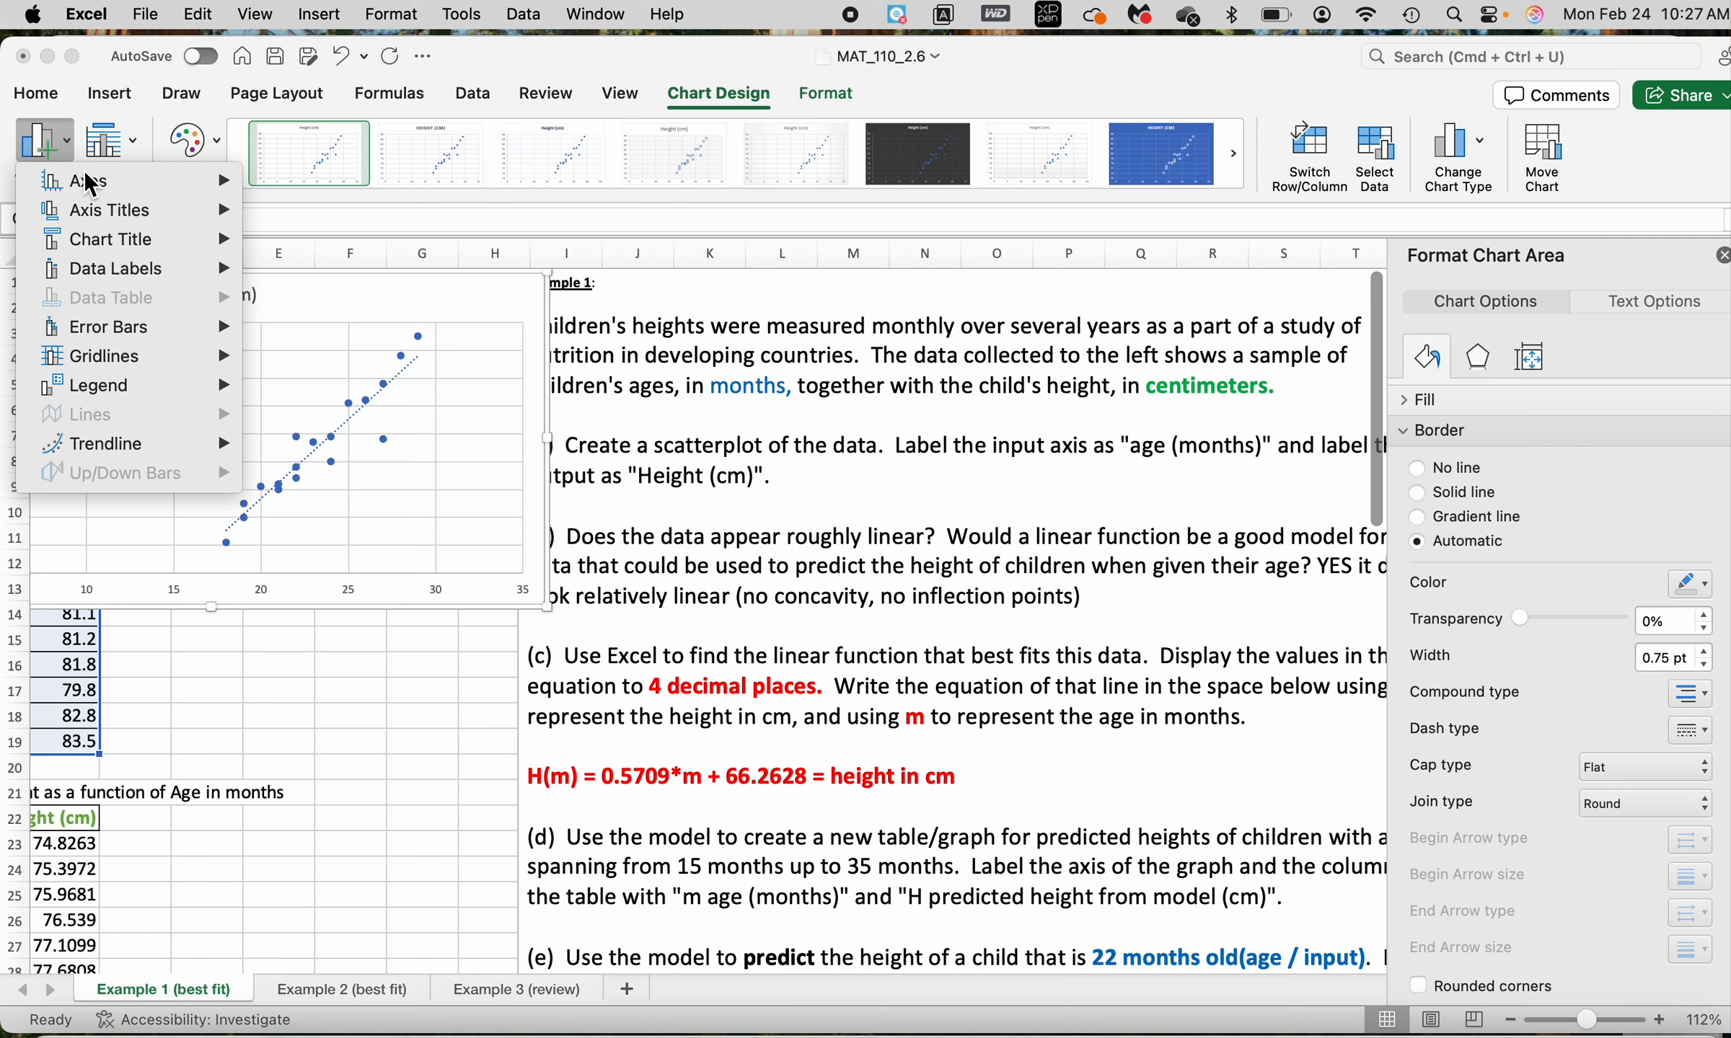
mouse_move(111, 208)
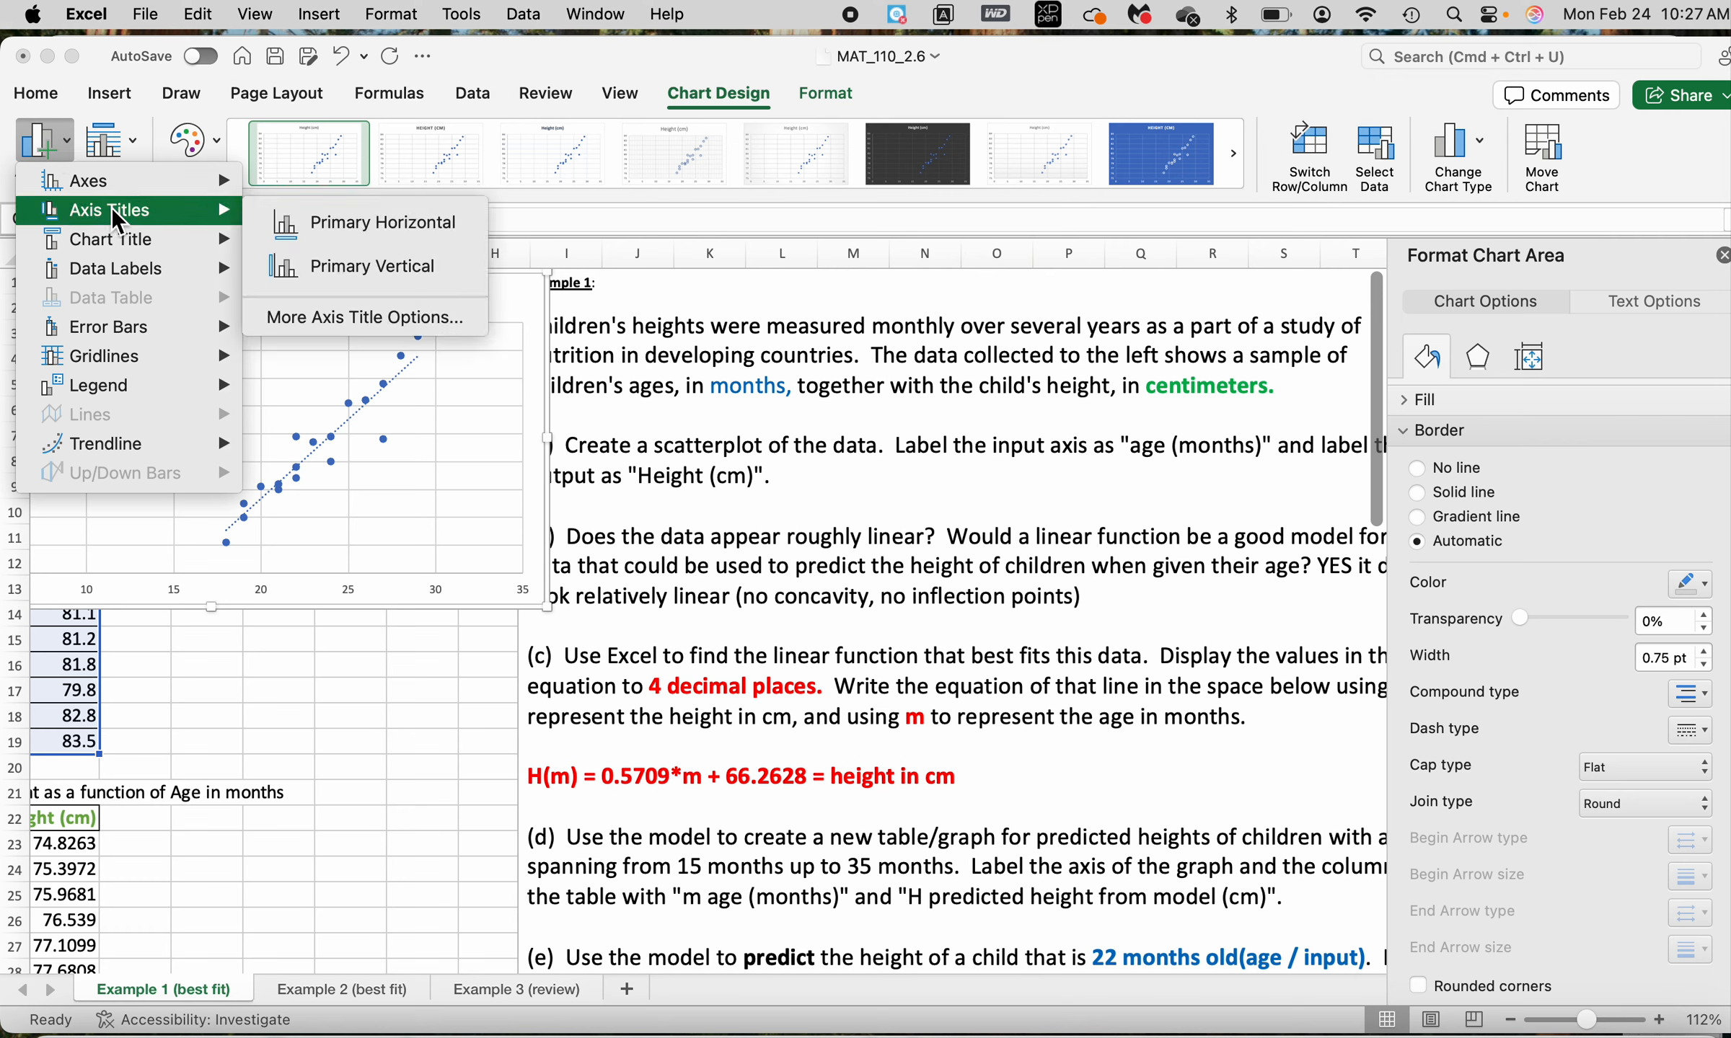
left_click(390, 227)
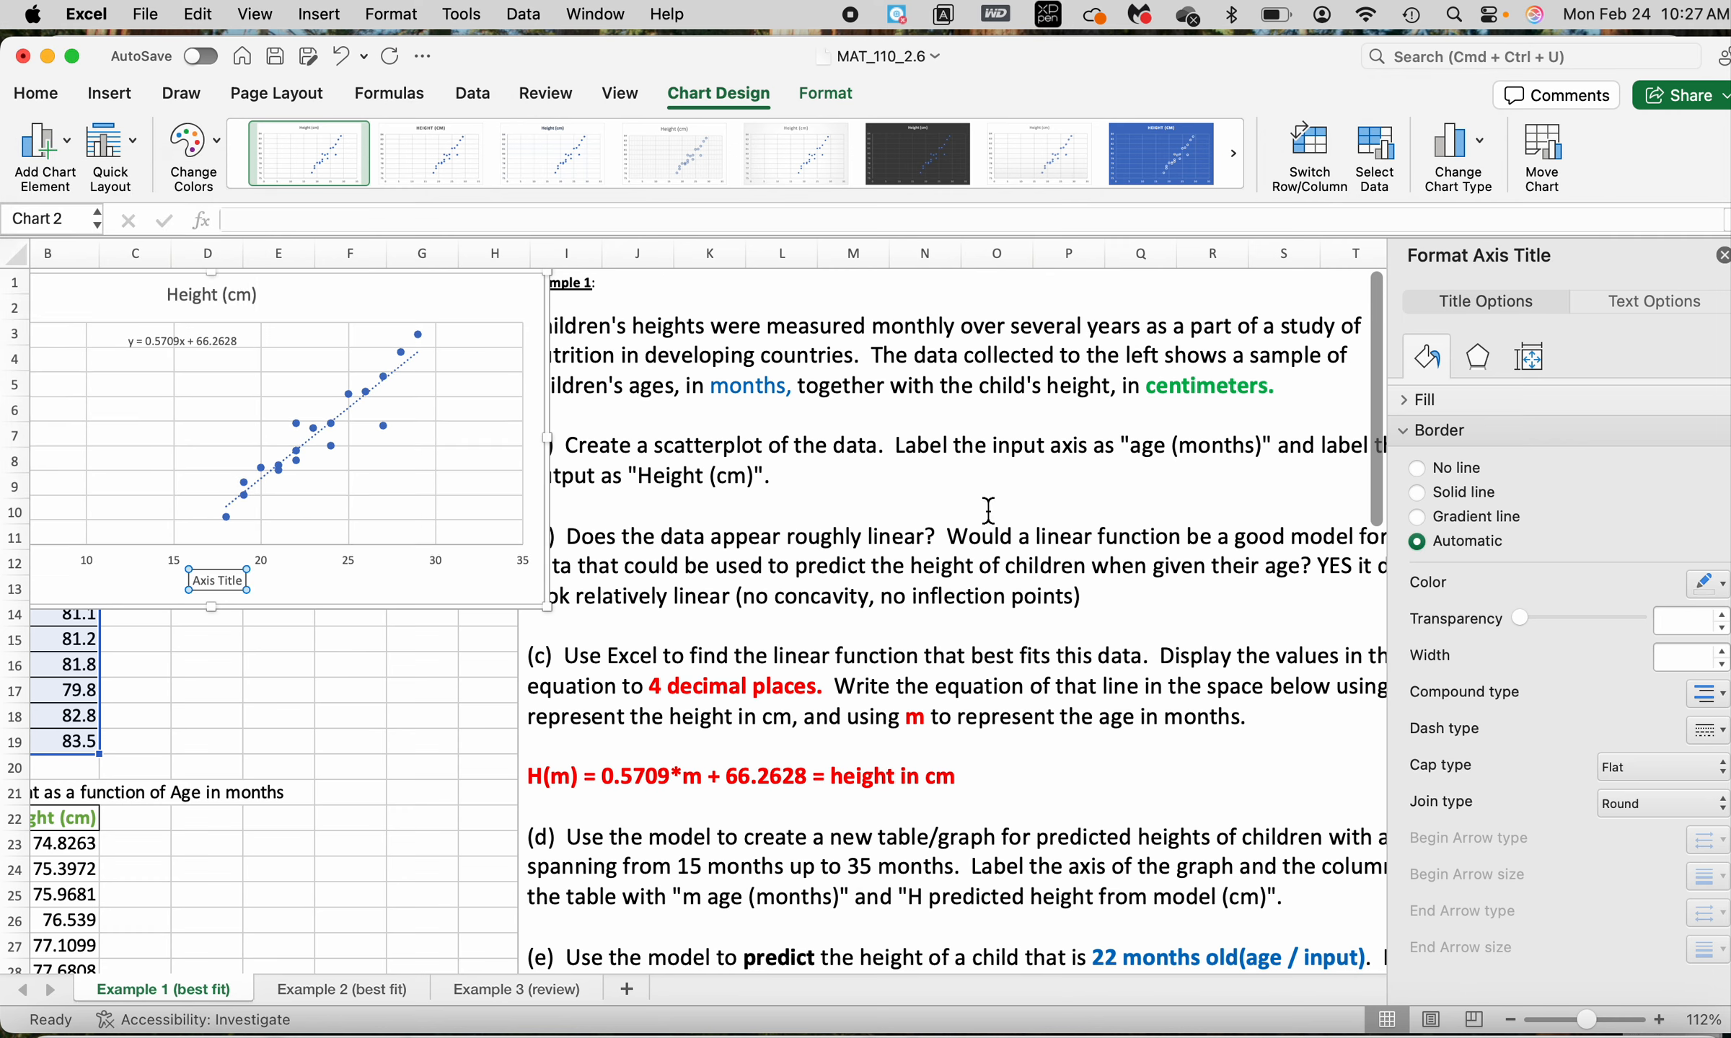
left_click_drag(533, 315, 745, 348)
Change the chart's horizontal axis title to "Age in months (m)"
left_click(444, 615)
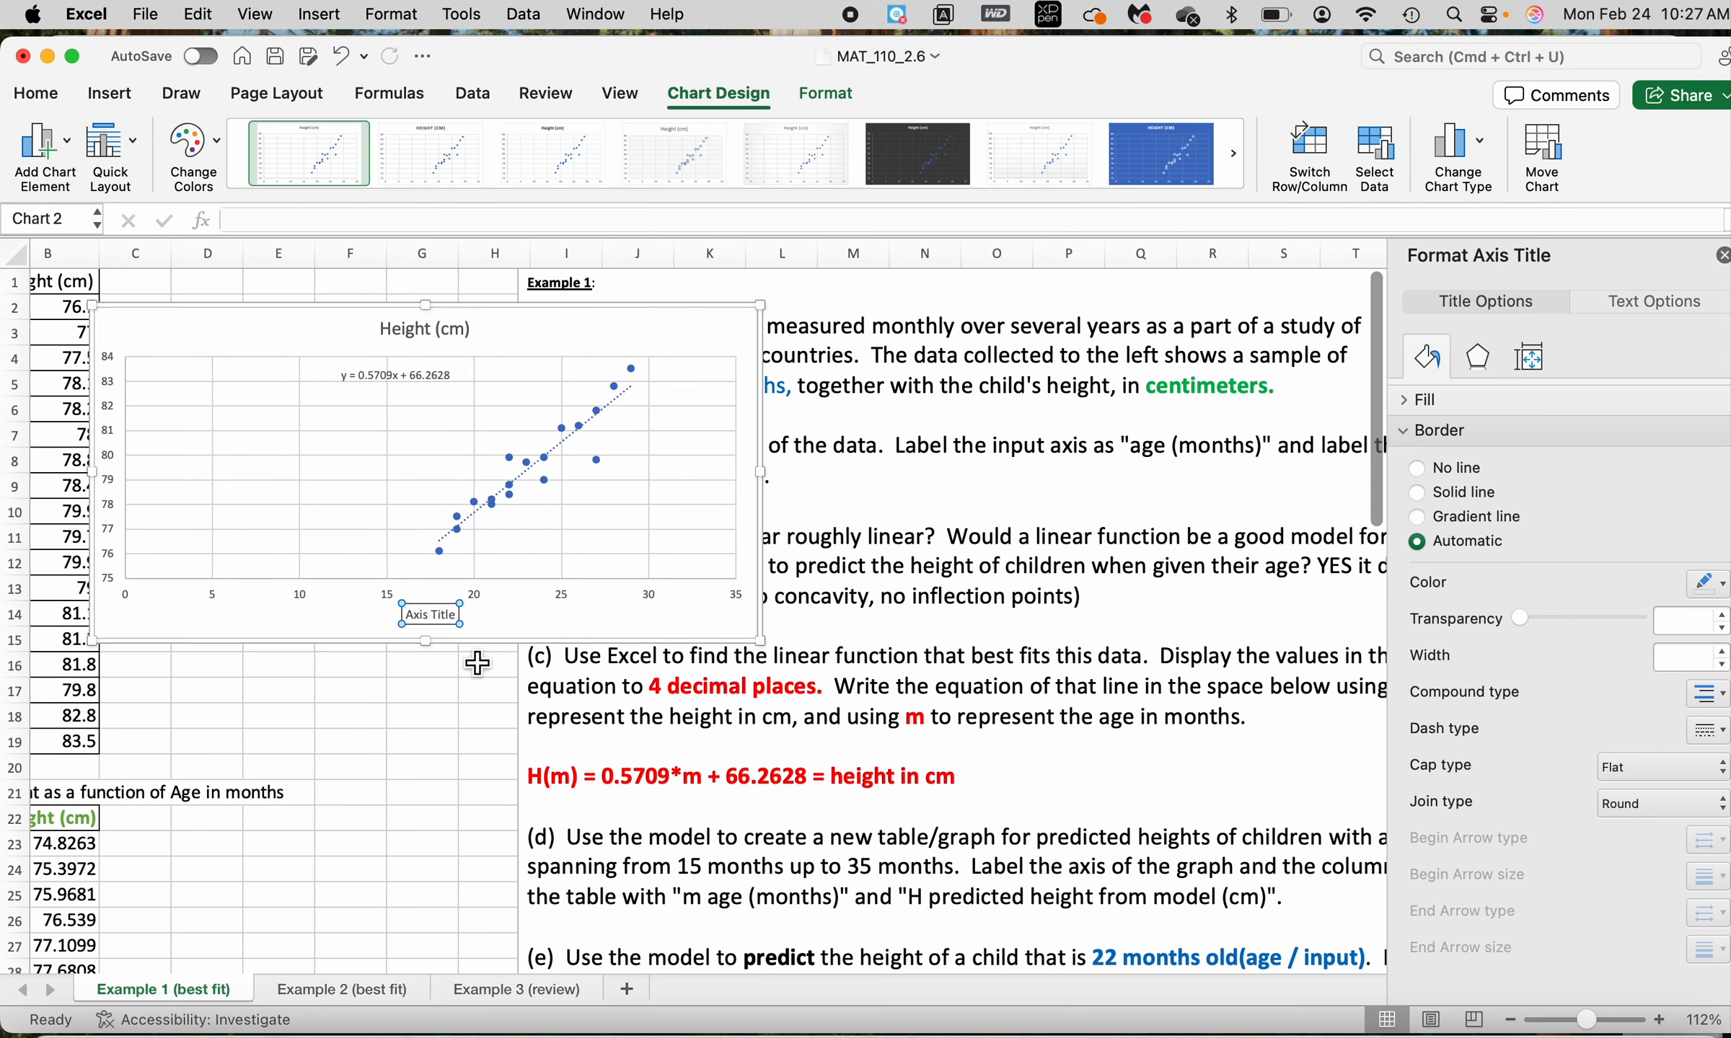
left_click(455, 615)
key("BackSpace")
key("BackSpace")
key("BackSpace")
key("BackSpace")
key("BackSpace")
key("BackSpace")
key("BackSpace")
key("BackSpace")
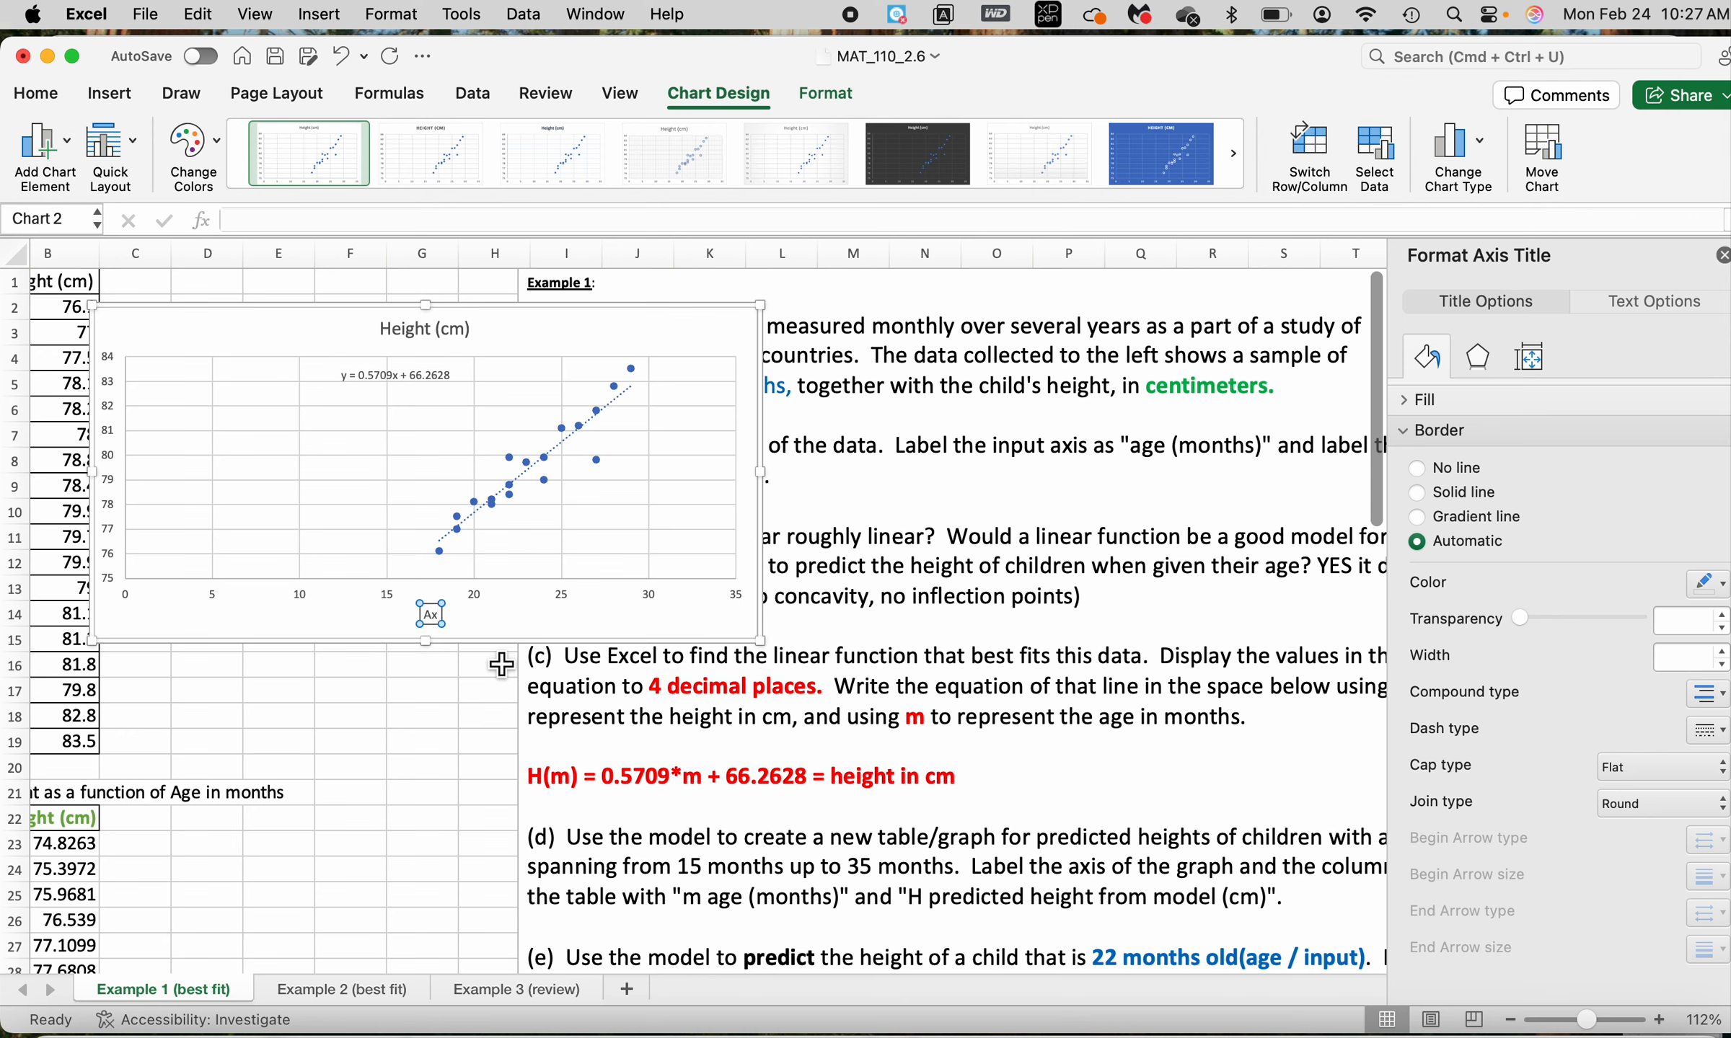
type("ge in months (m)")
Add a primary vertical axis title to the chart and enter "Height in cm (H)" in front of its placeholder text
left_click(62, 142)
mouse_move(88, 213)
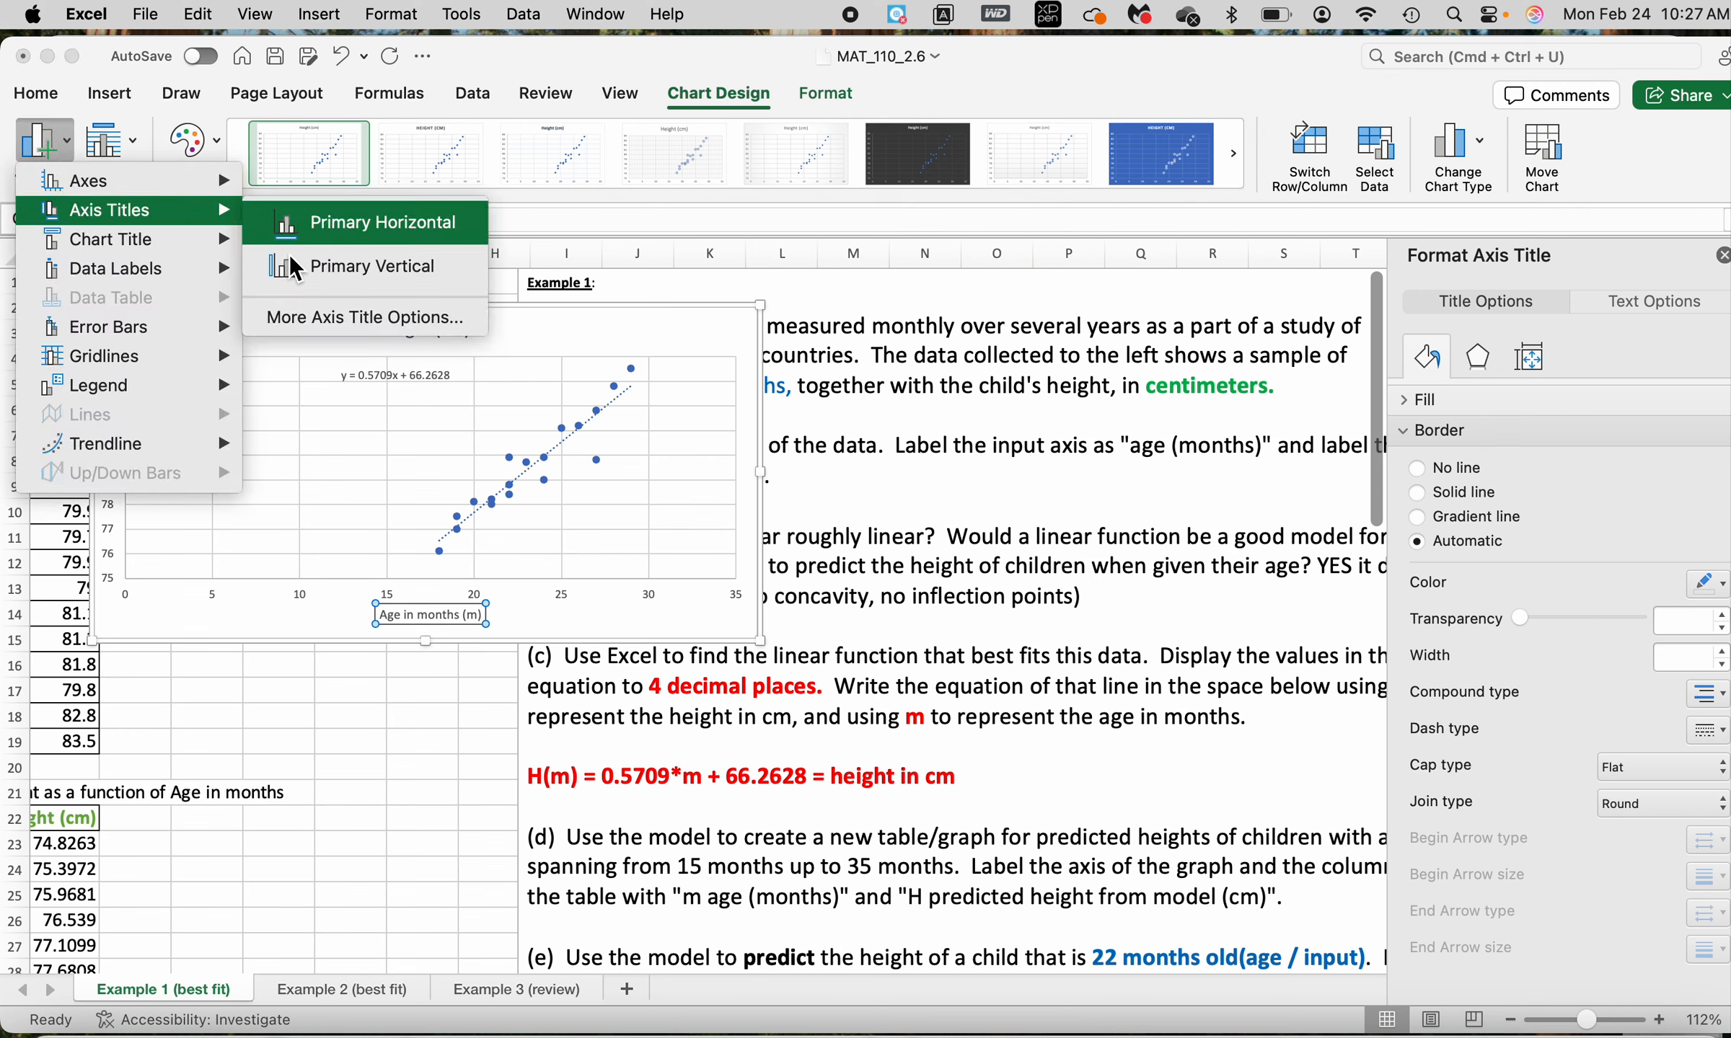
left_click(343, 284)
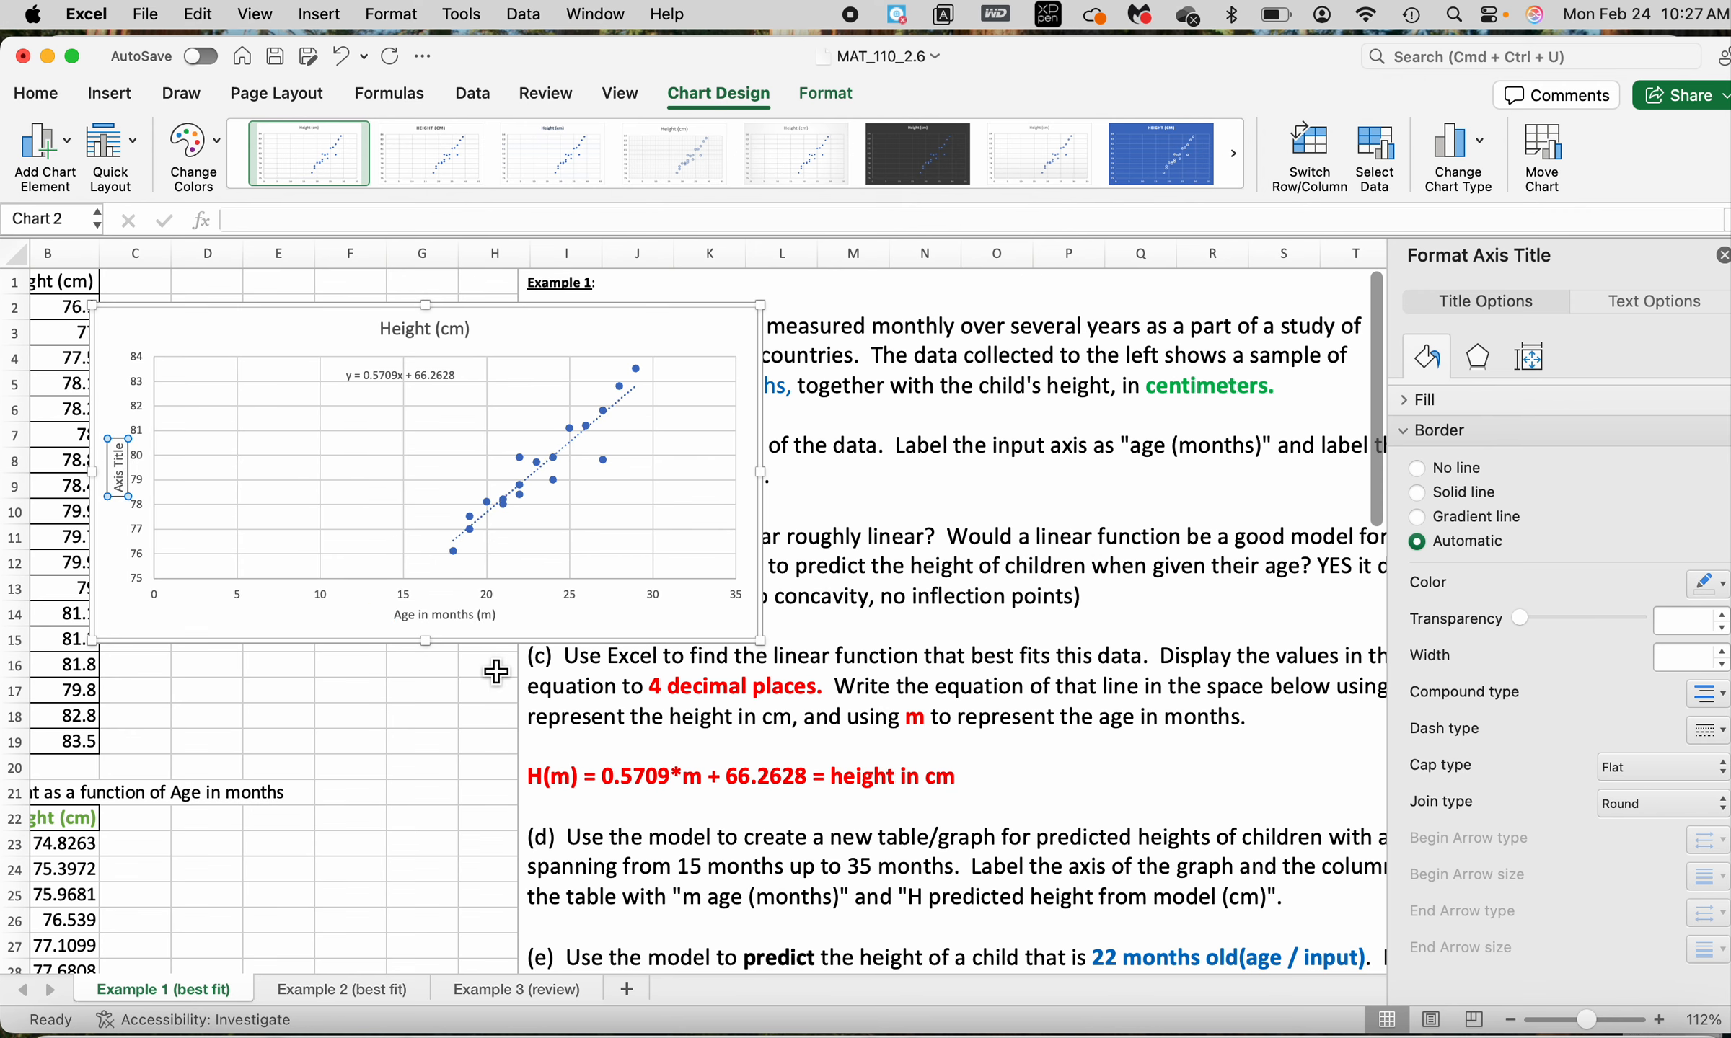
type("Heith")
key("BackSpace")
key("BackSpace")
key("BackSpace")
type("ight in cm ")
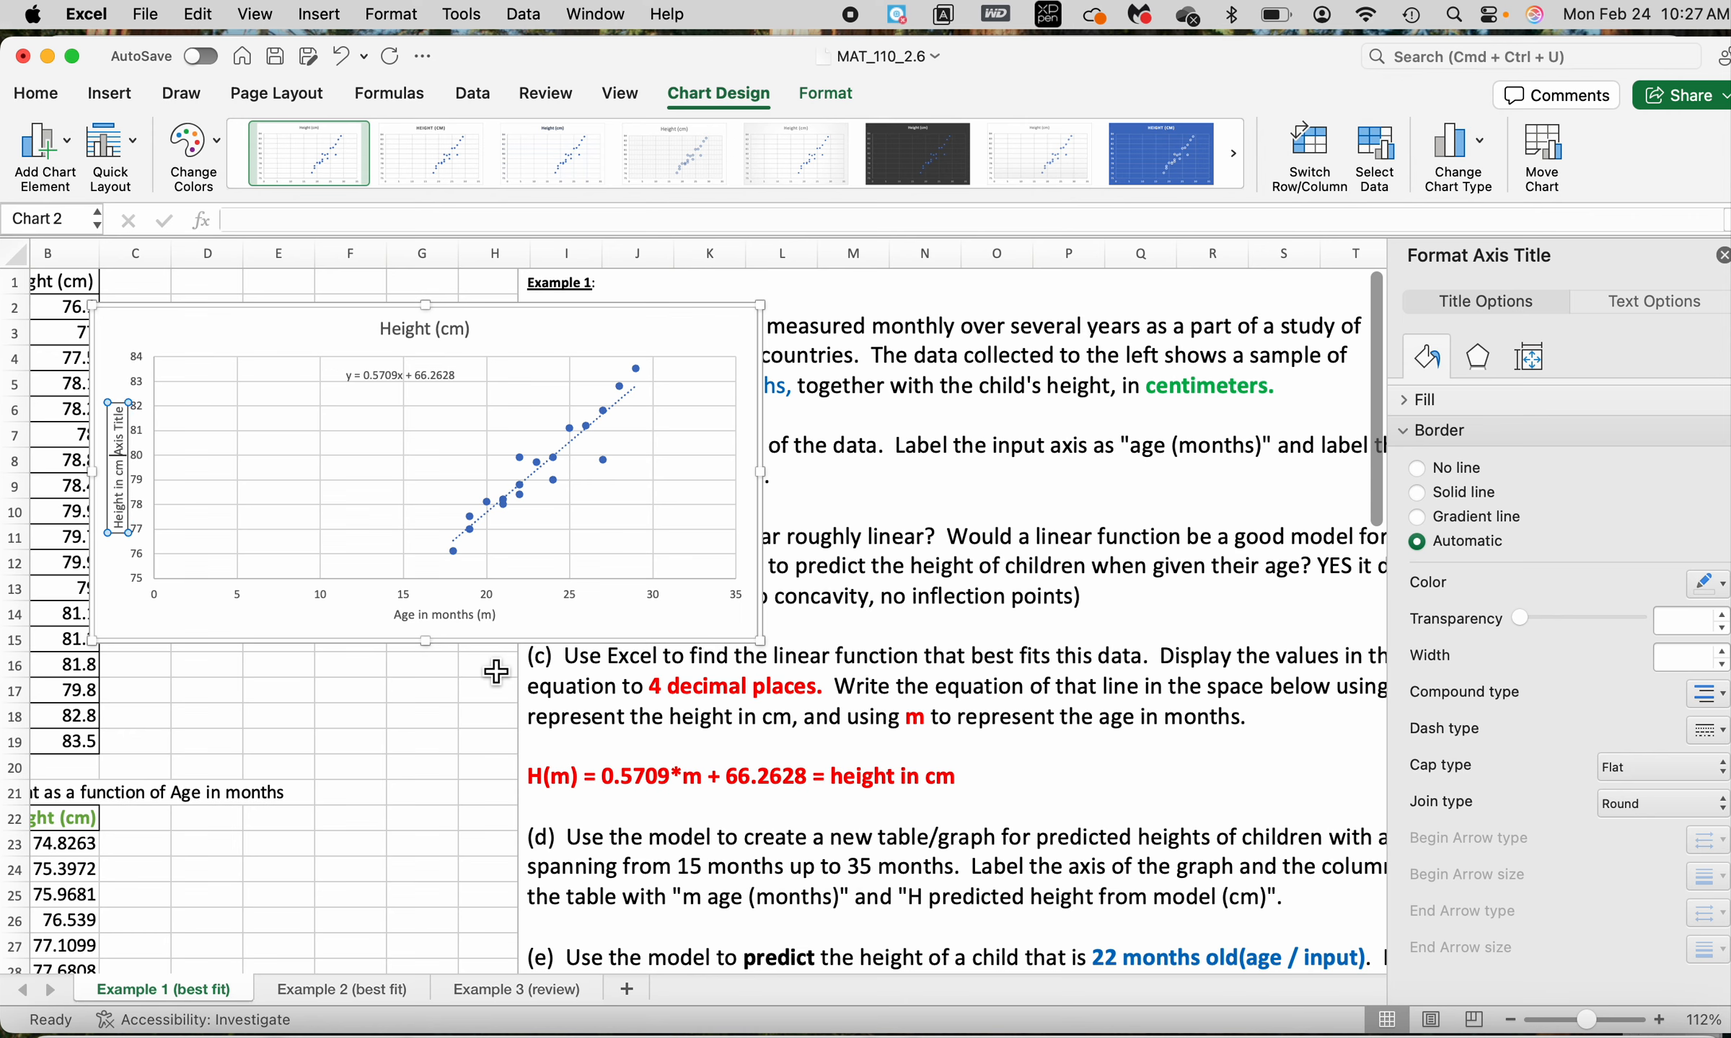
type("(H)")
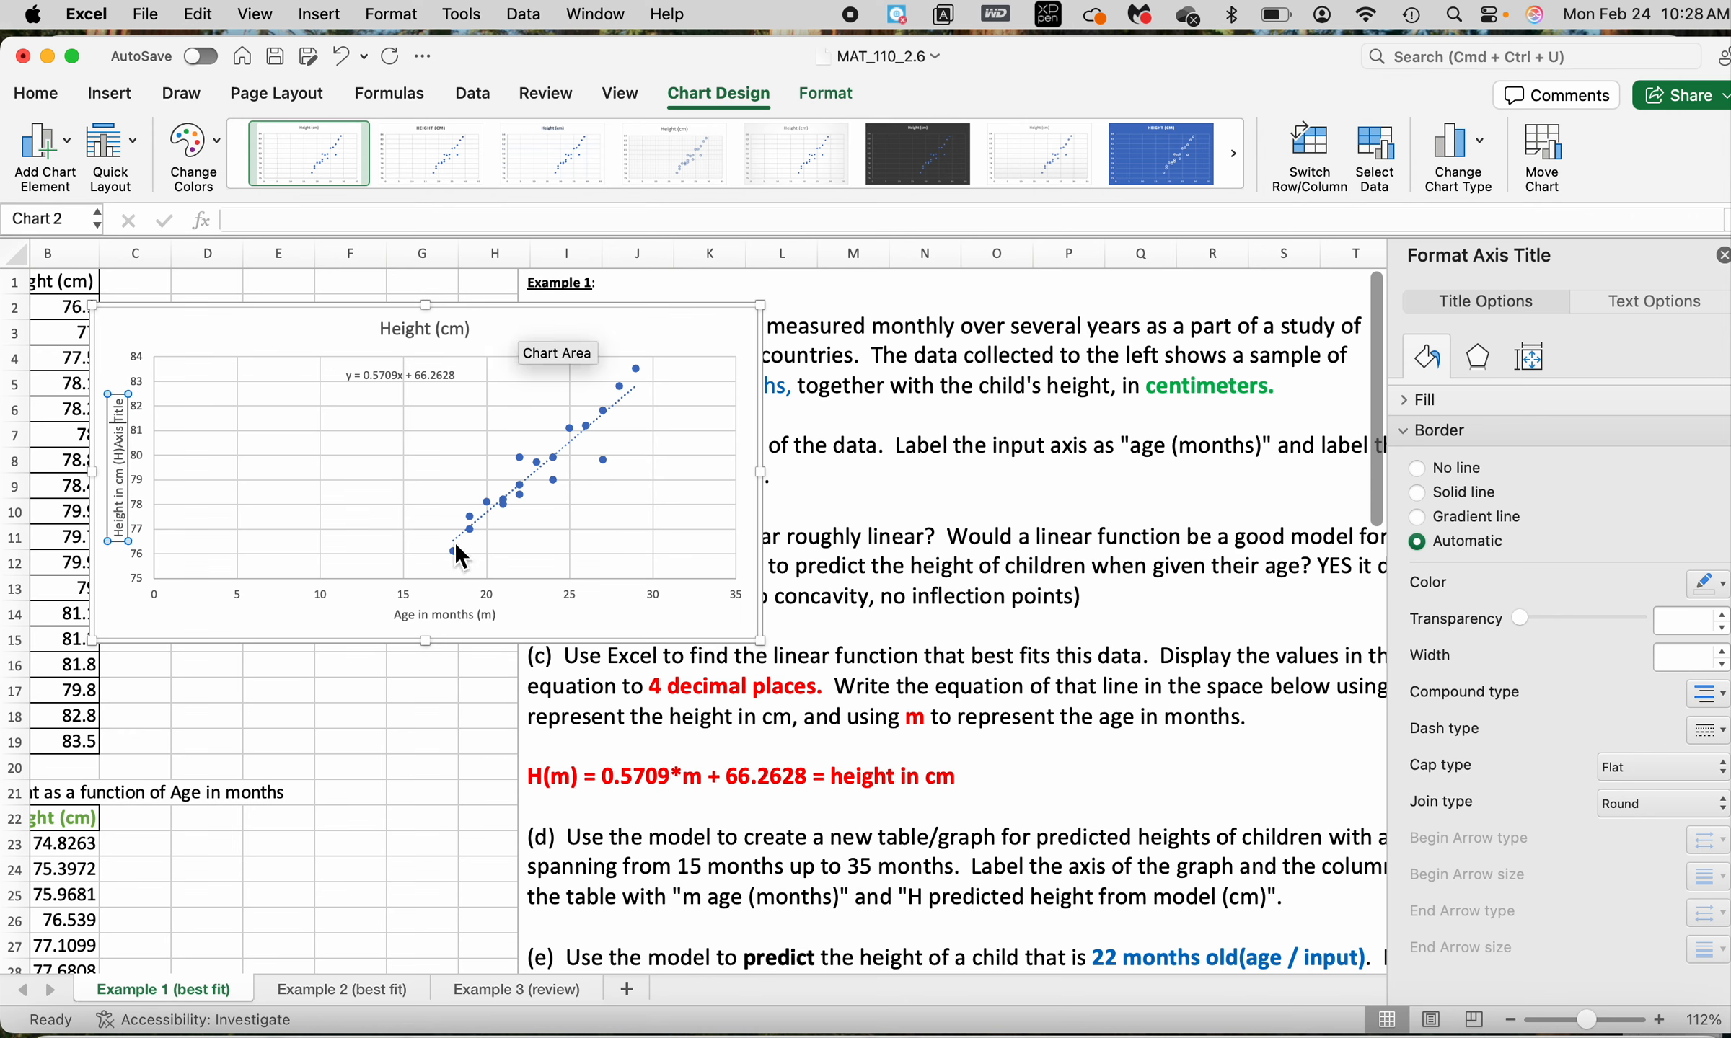
Delete the leftover "Axis Title" placeholder text from the end of the vertical axis title
key("BackSpace")
key("BackSpace")
key("BackSpace")
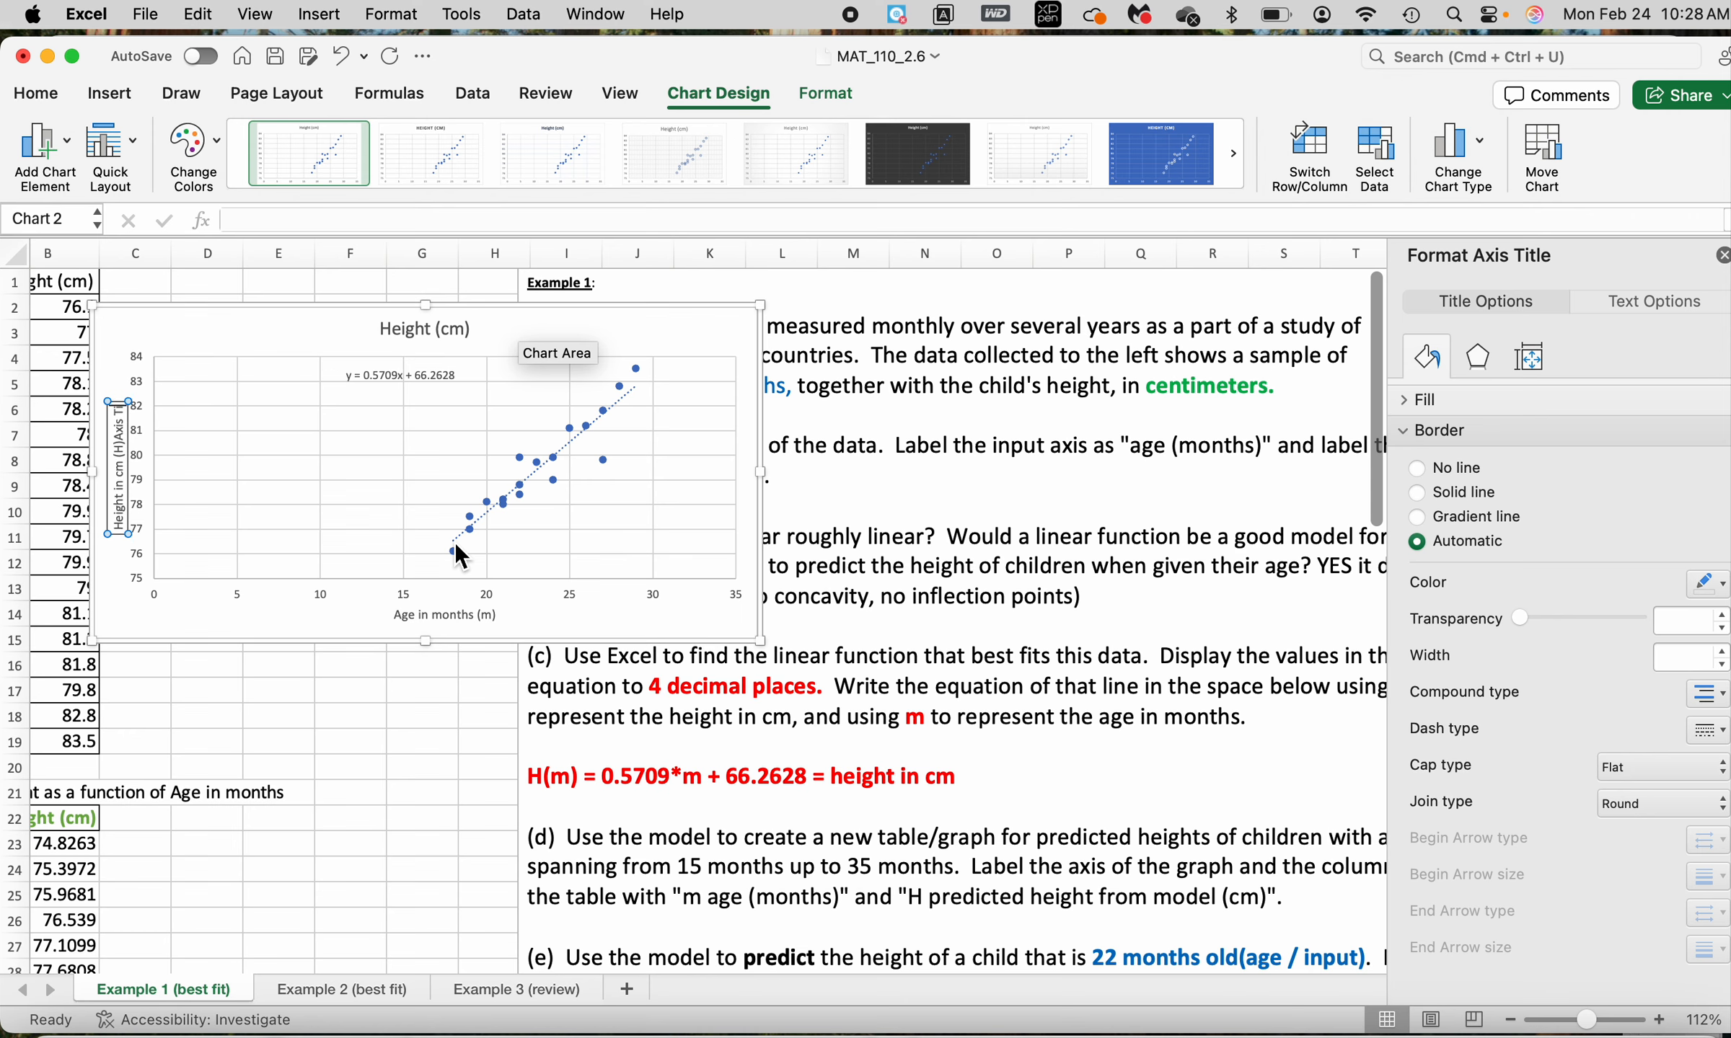
key("BackSpace")
key("BackSpace")
key("BackSpace")
key("BackSpace")
key("BackSpace")
key("BackSpace")
key("BackSpace")
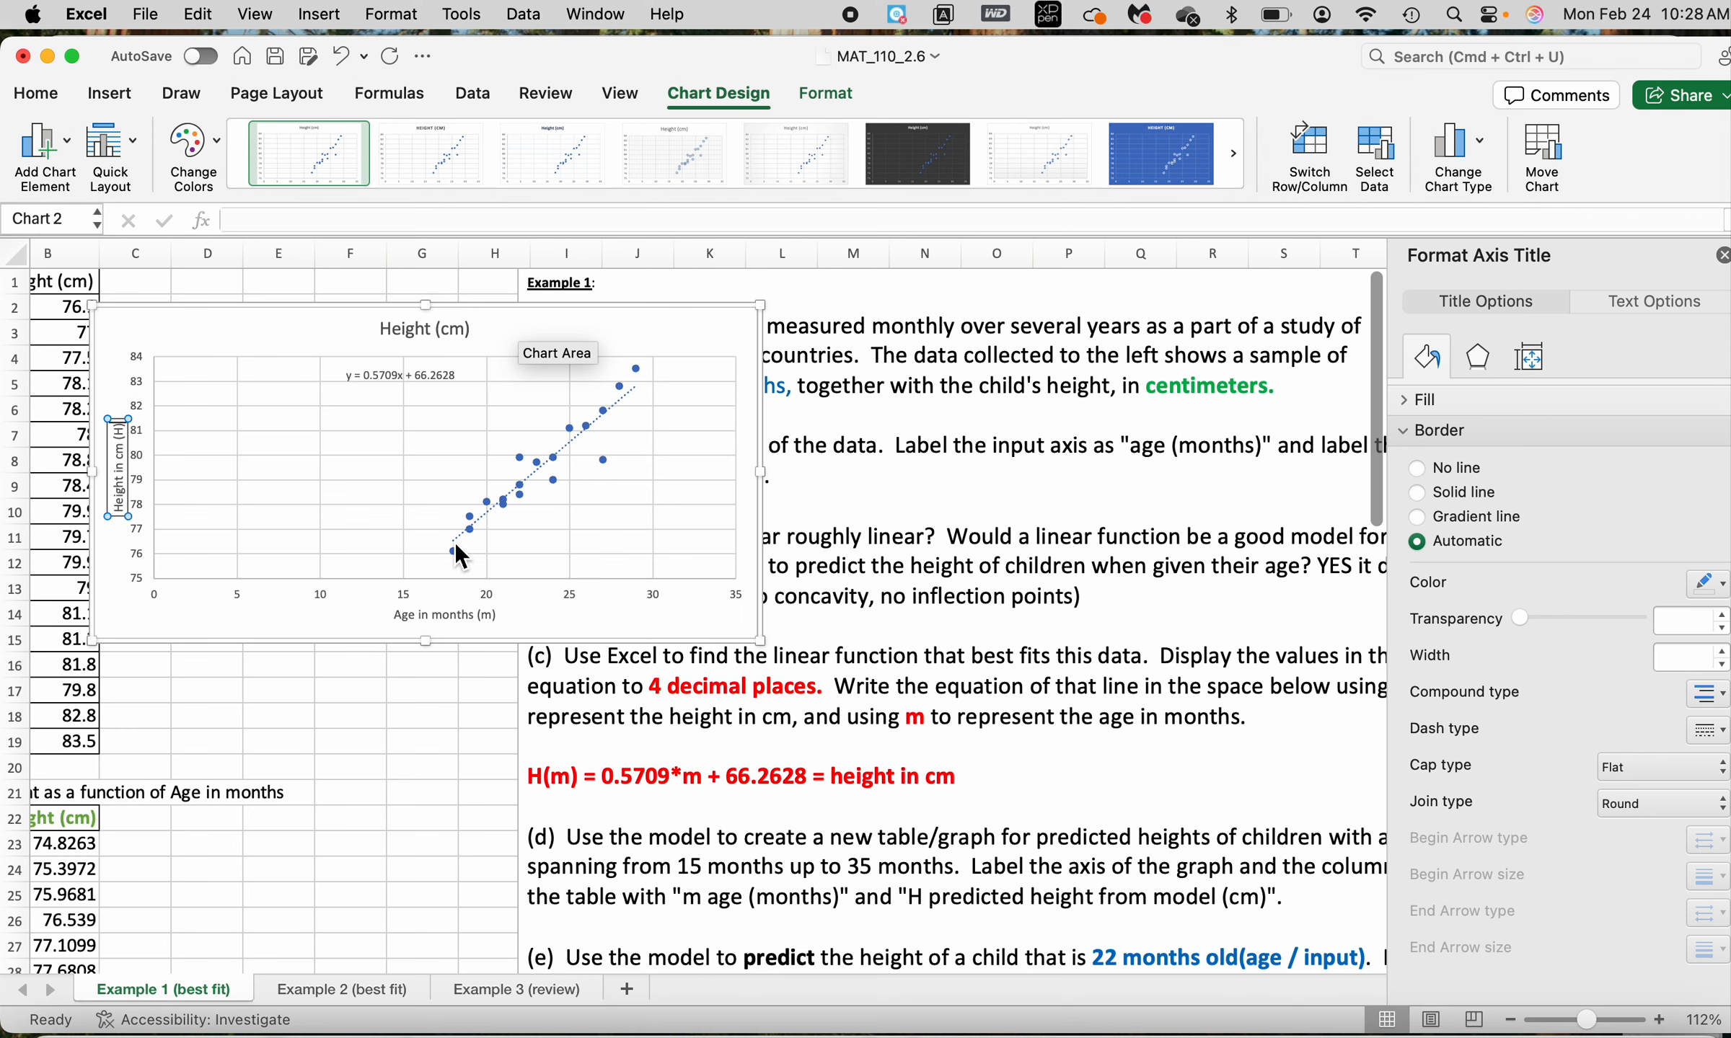
Replace the chart title with "Model for Height H(m) = .57098m + 66.2628"
left_click(454, 333)
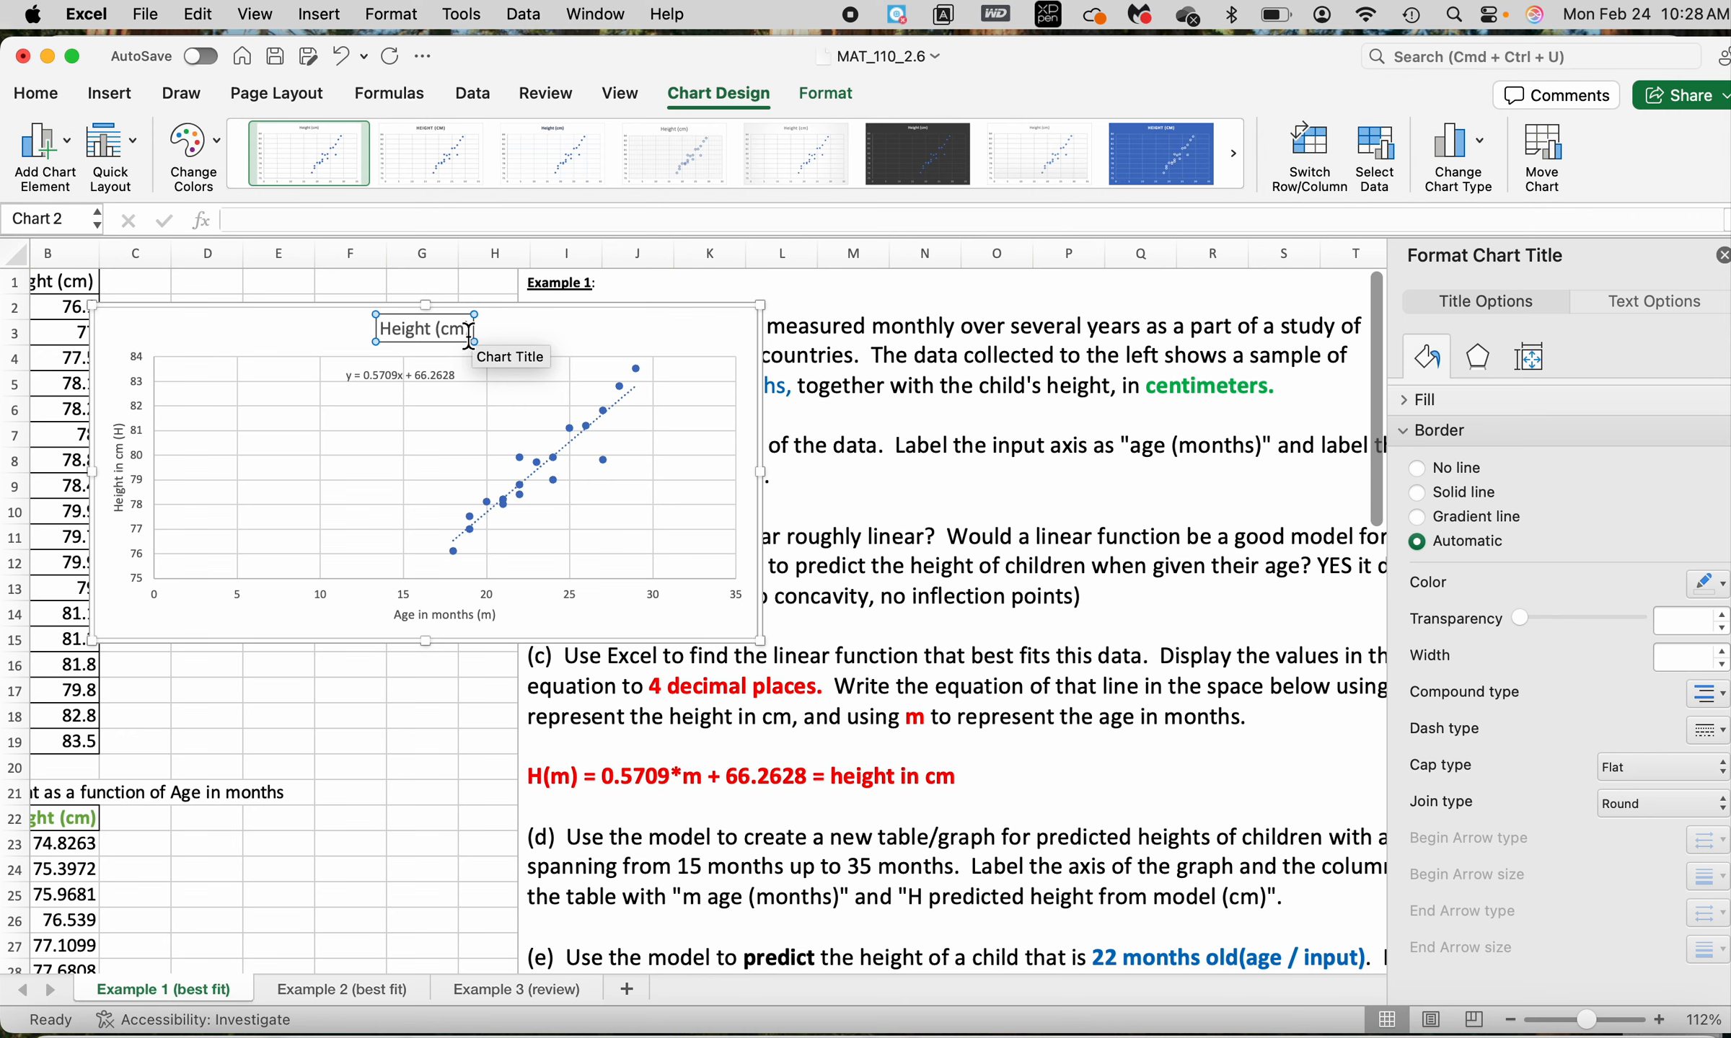
key("BackSpace")
key("BackSpace")
key("BackSpace")
key("BackSpace")
key("BackSpace")
key("BackSpace")
key("BackSpace")
key("BackSpace")
key("BackSpace")
key("BackSpace")
key("BackSpace")
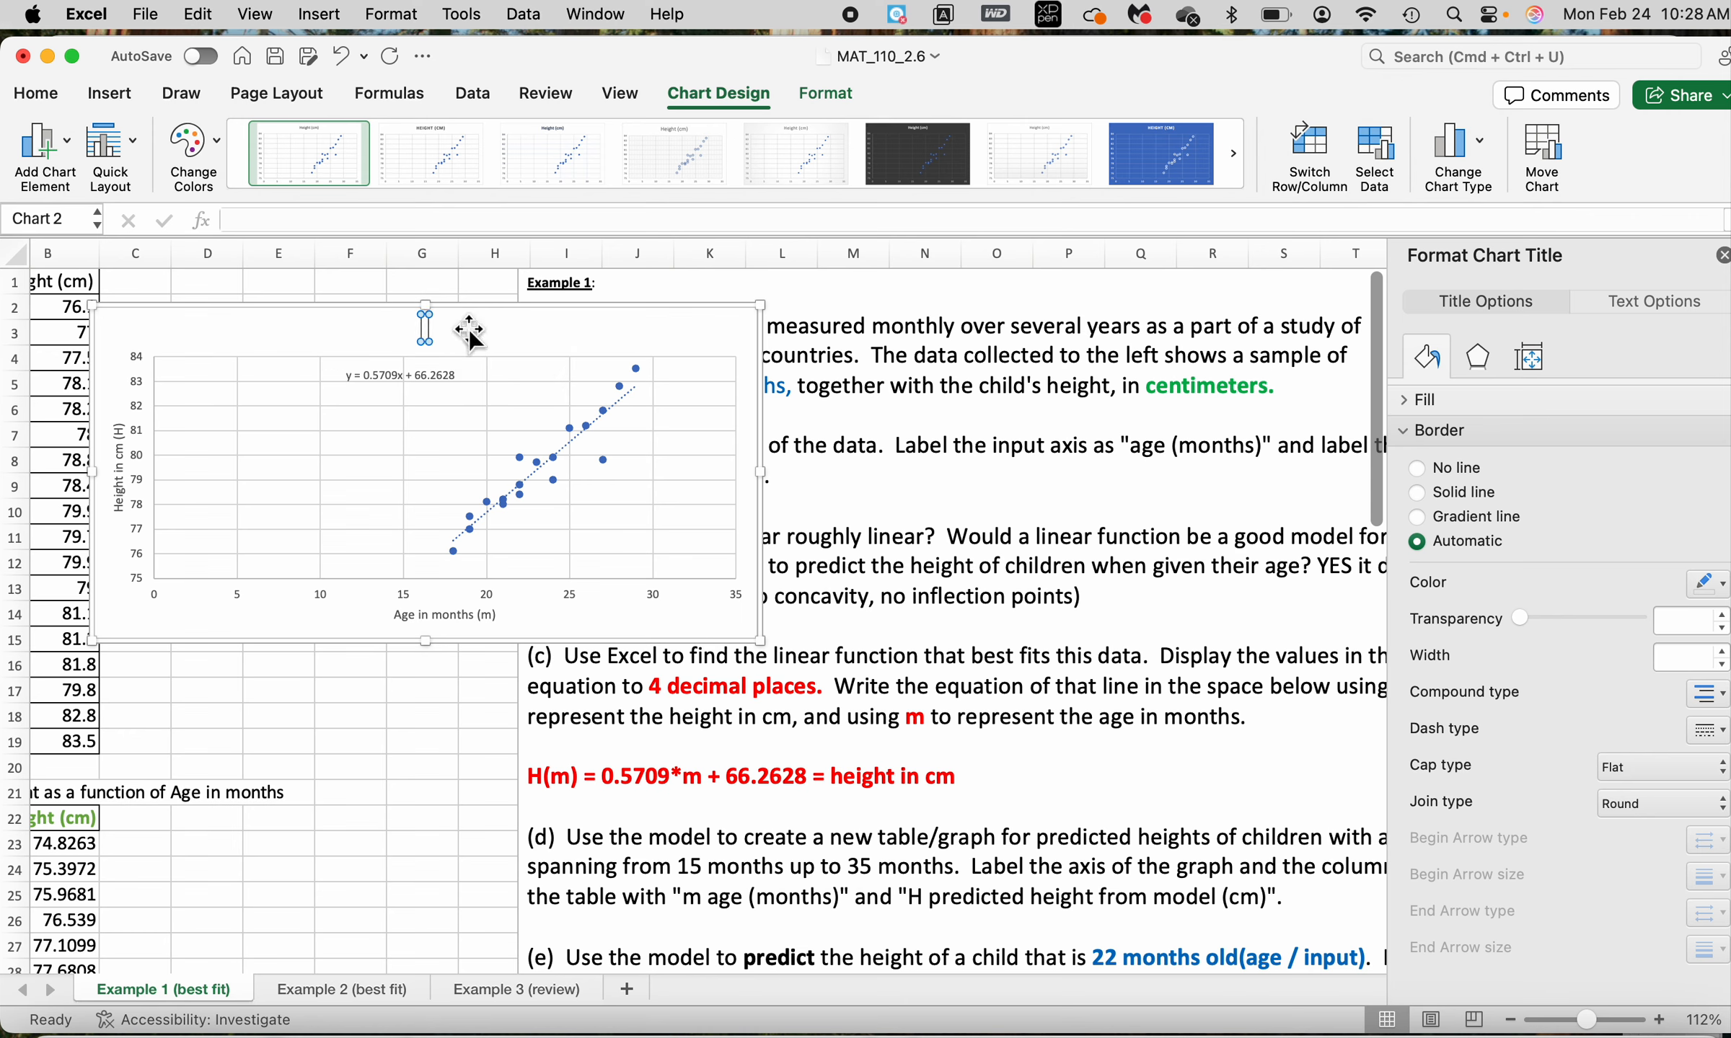
type("Model for He")
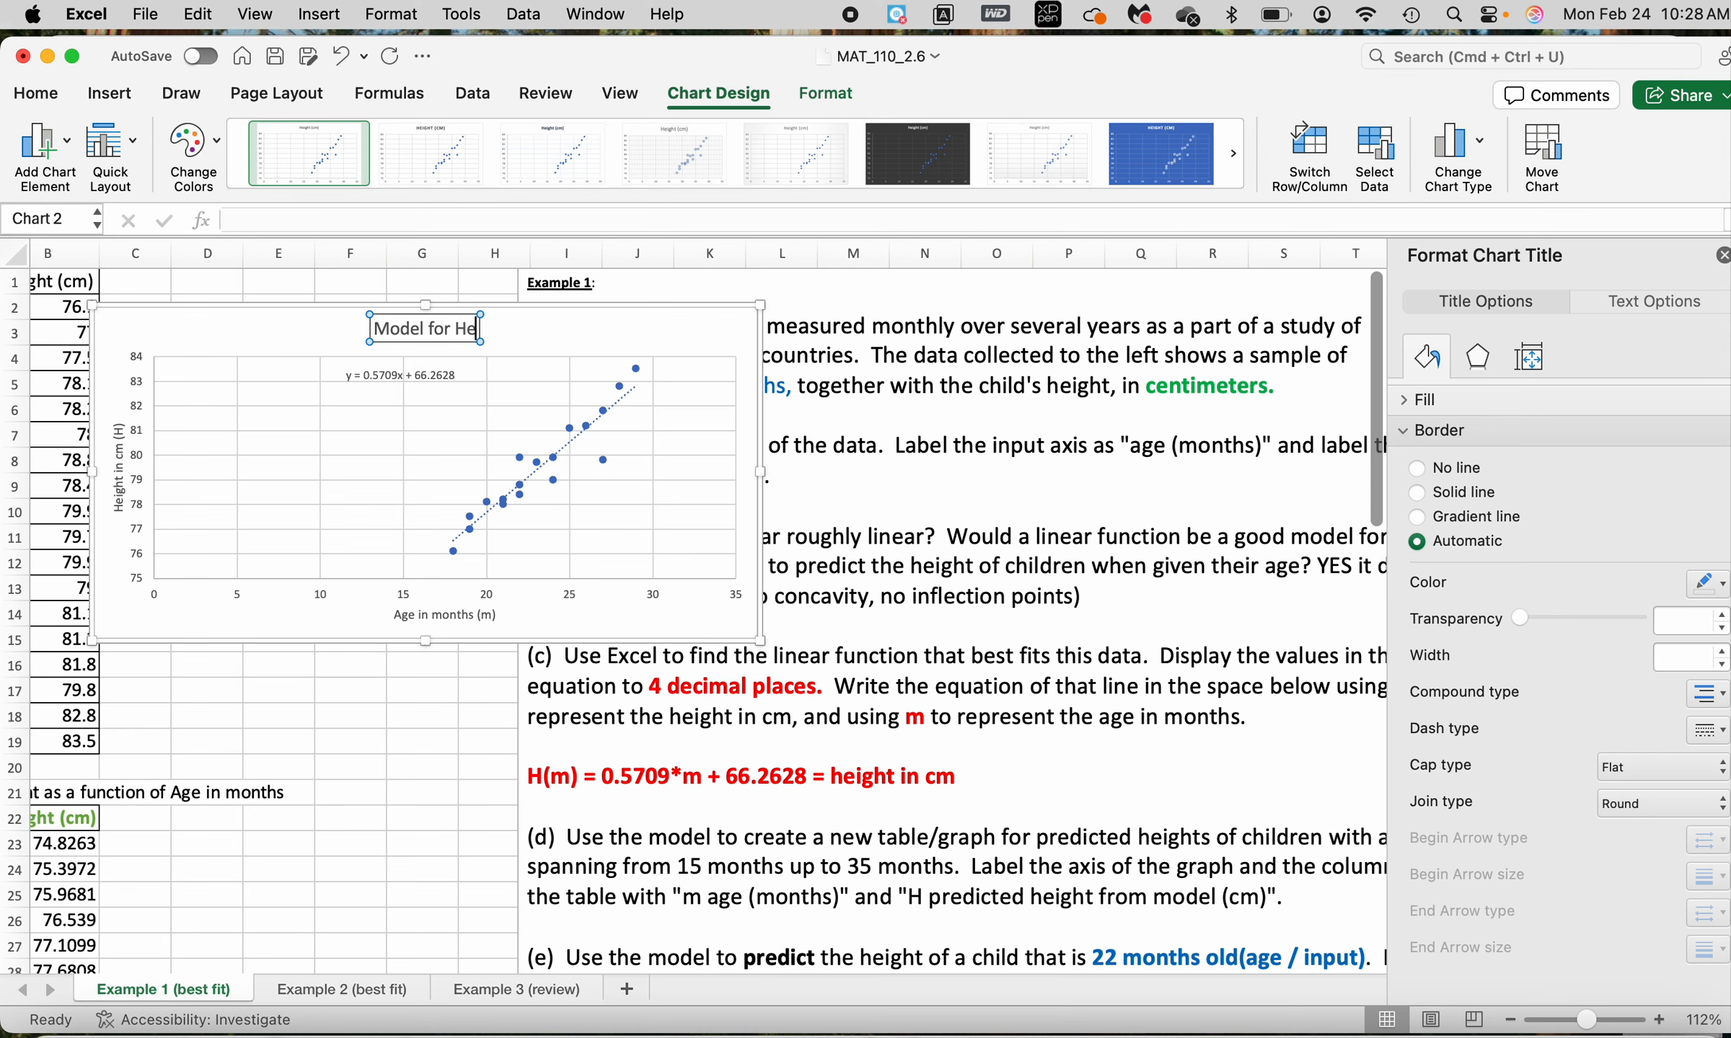
type("ight")
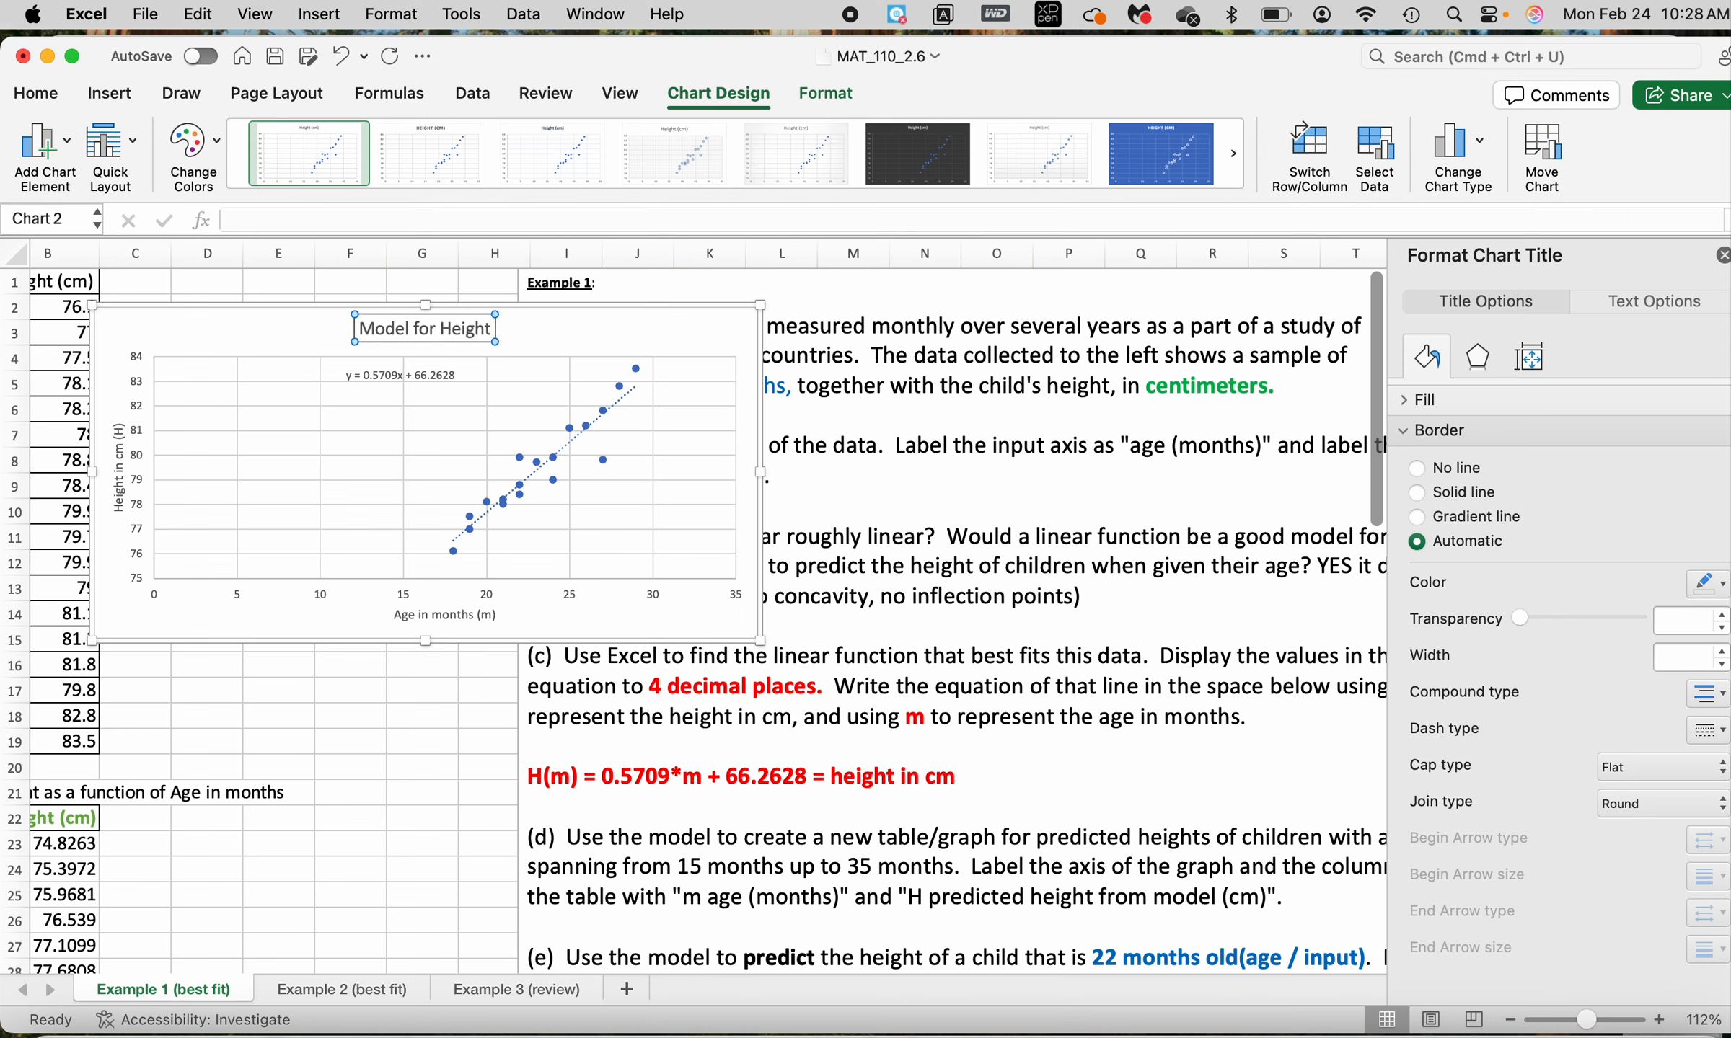
type(" H(m)")
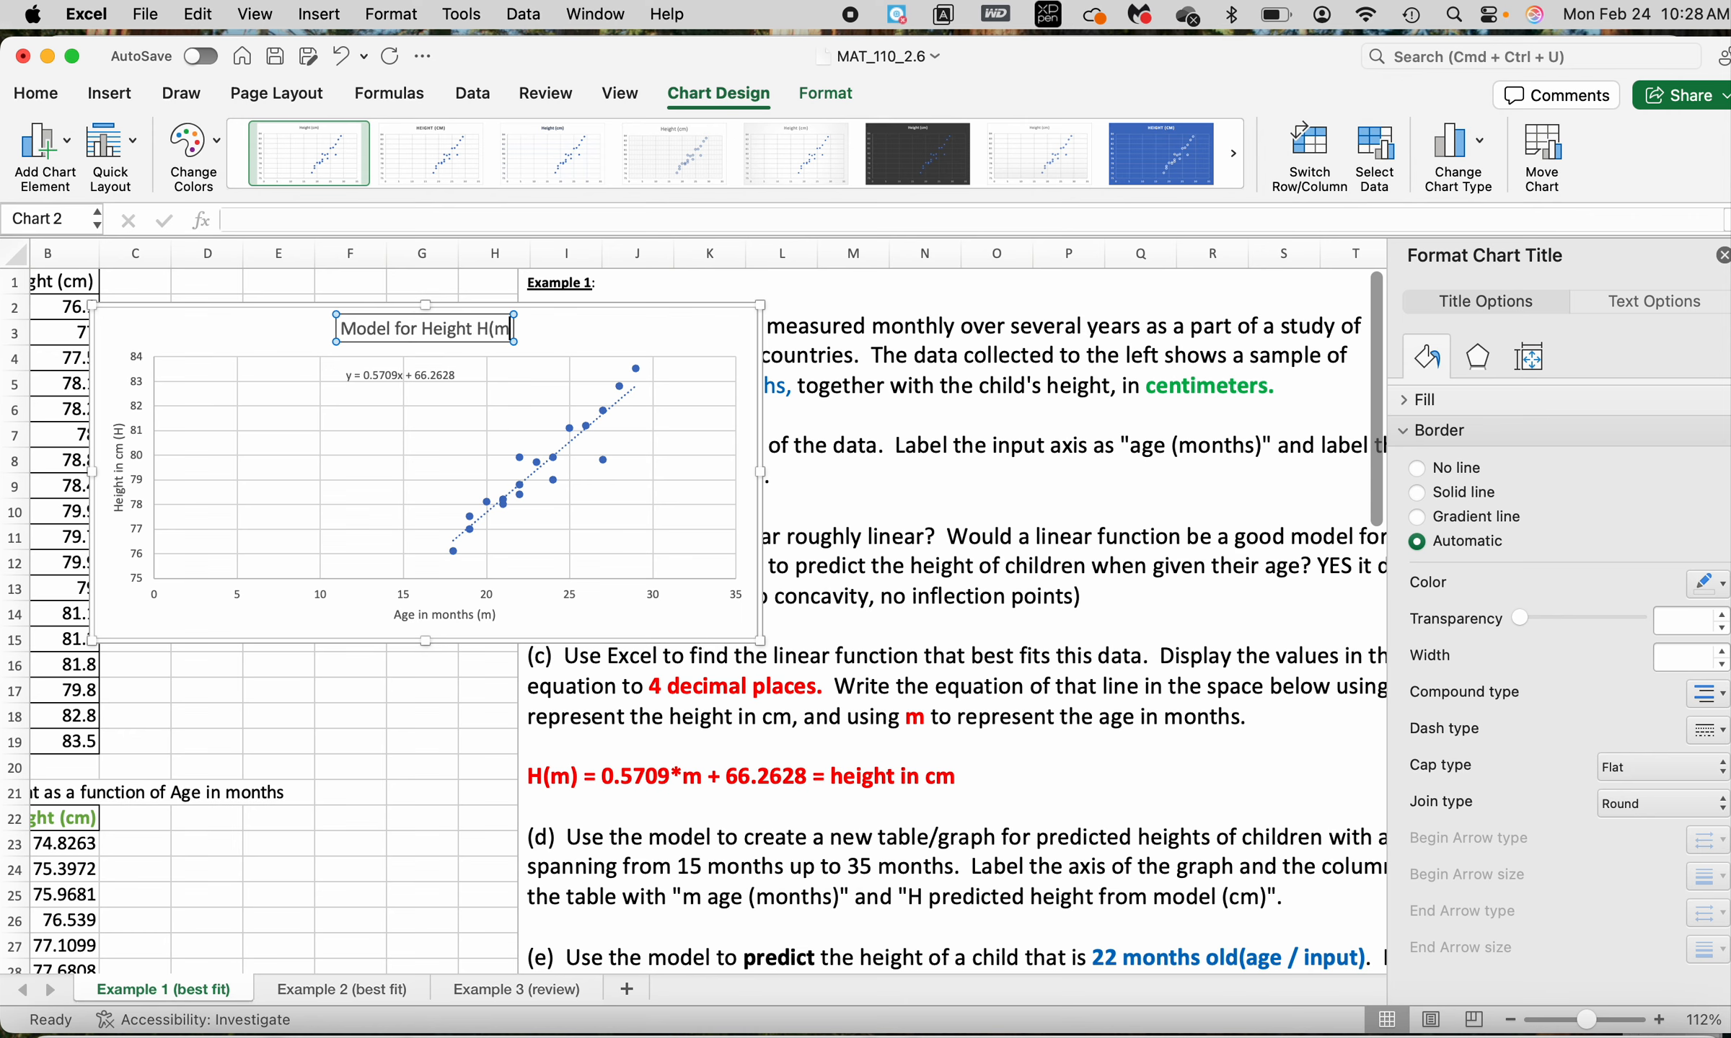
type(" =")
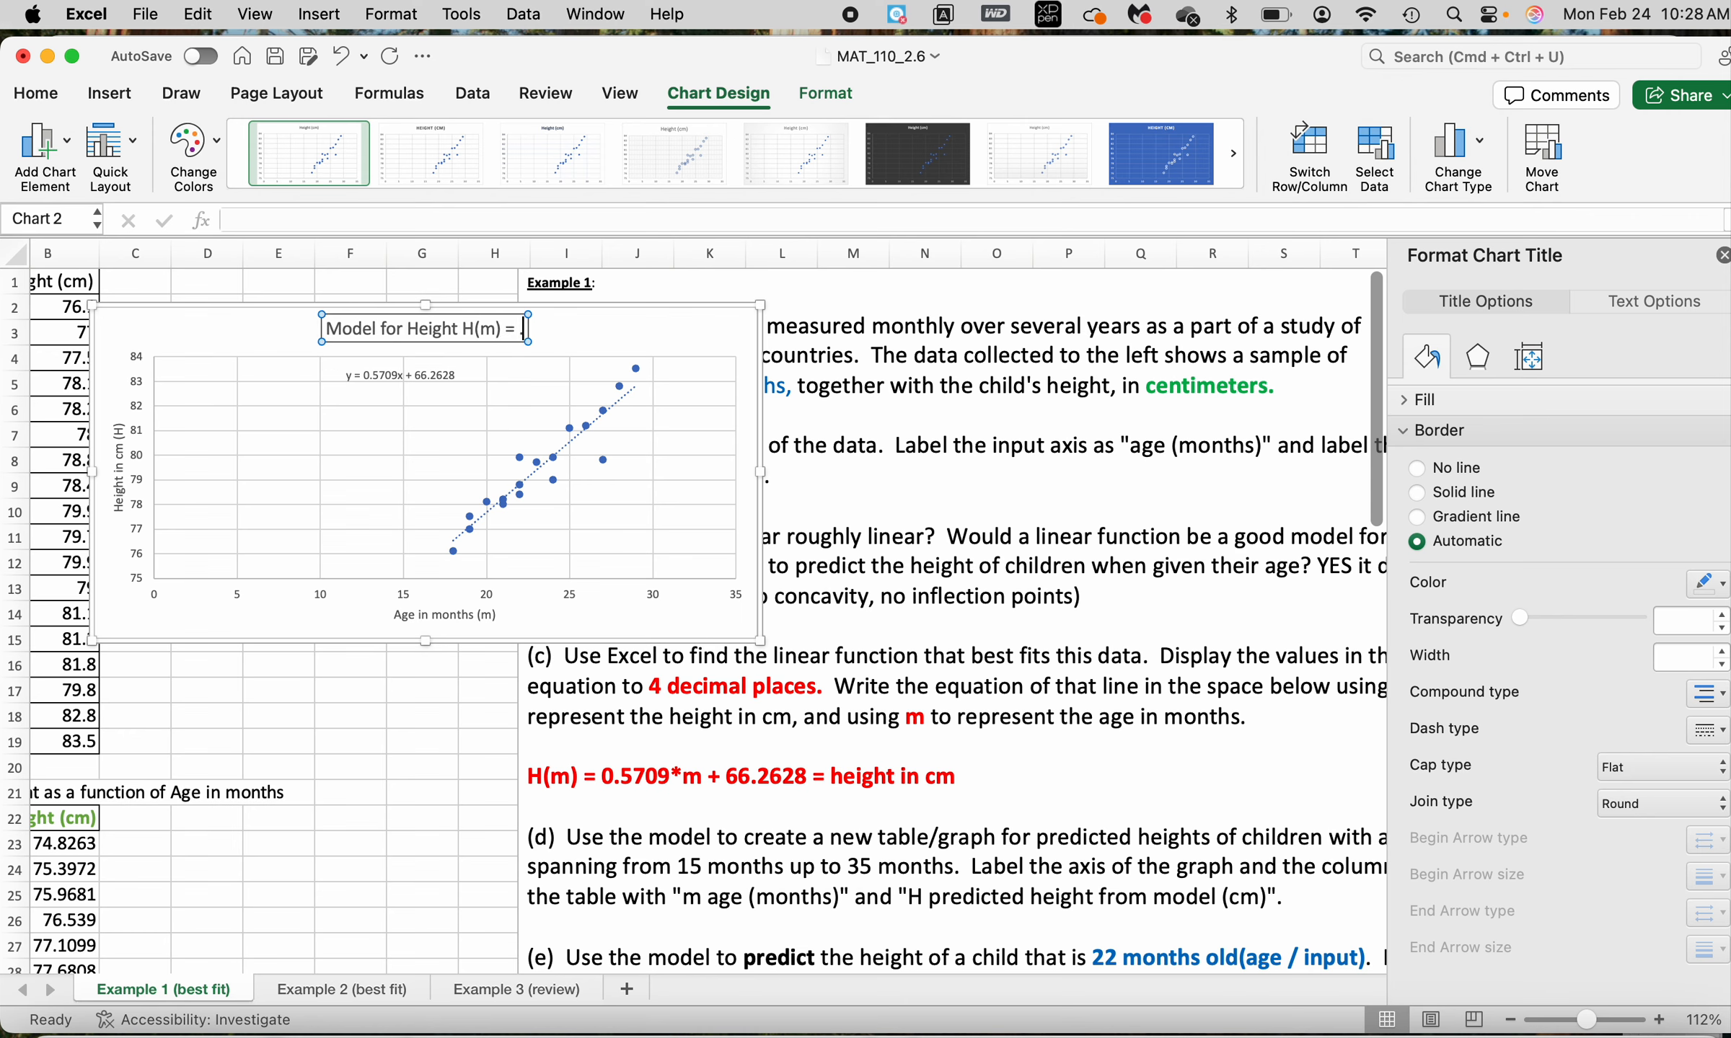
type(" .57098")
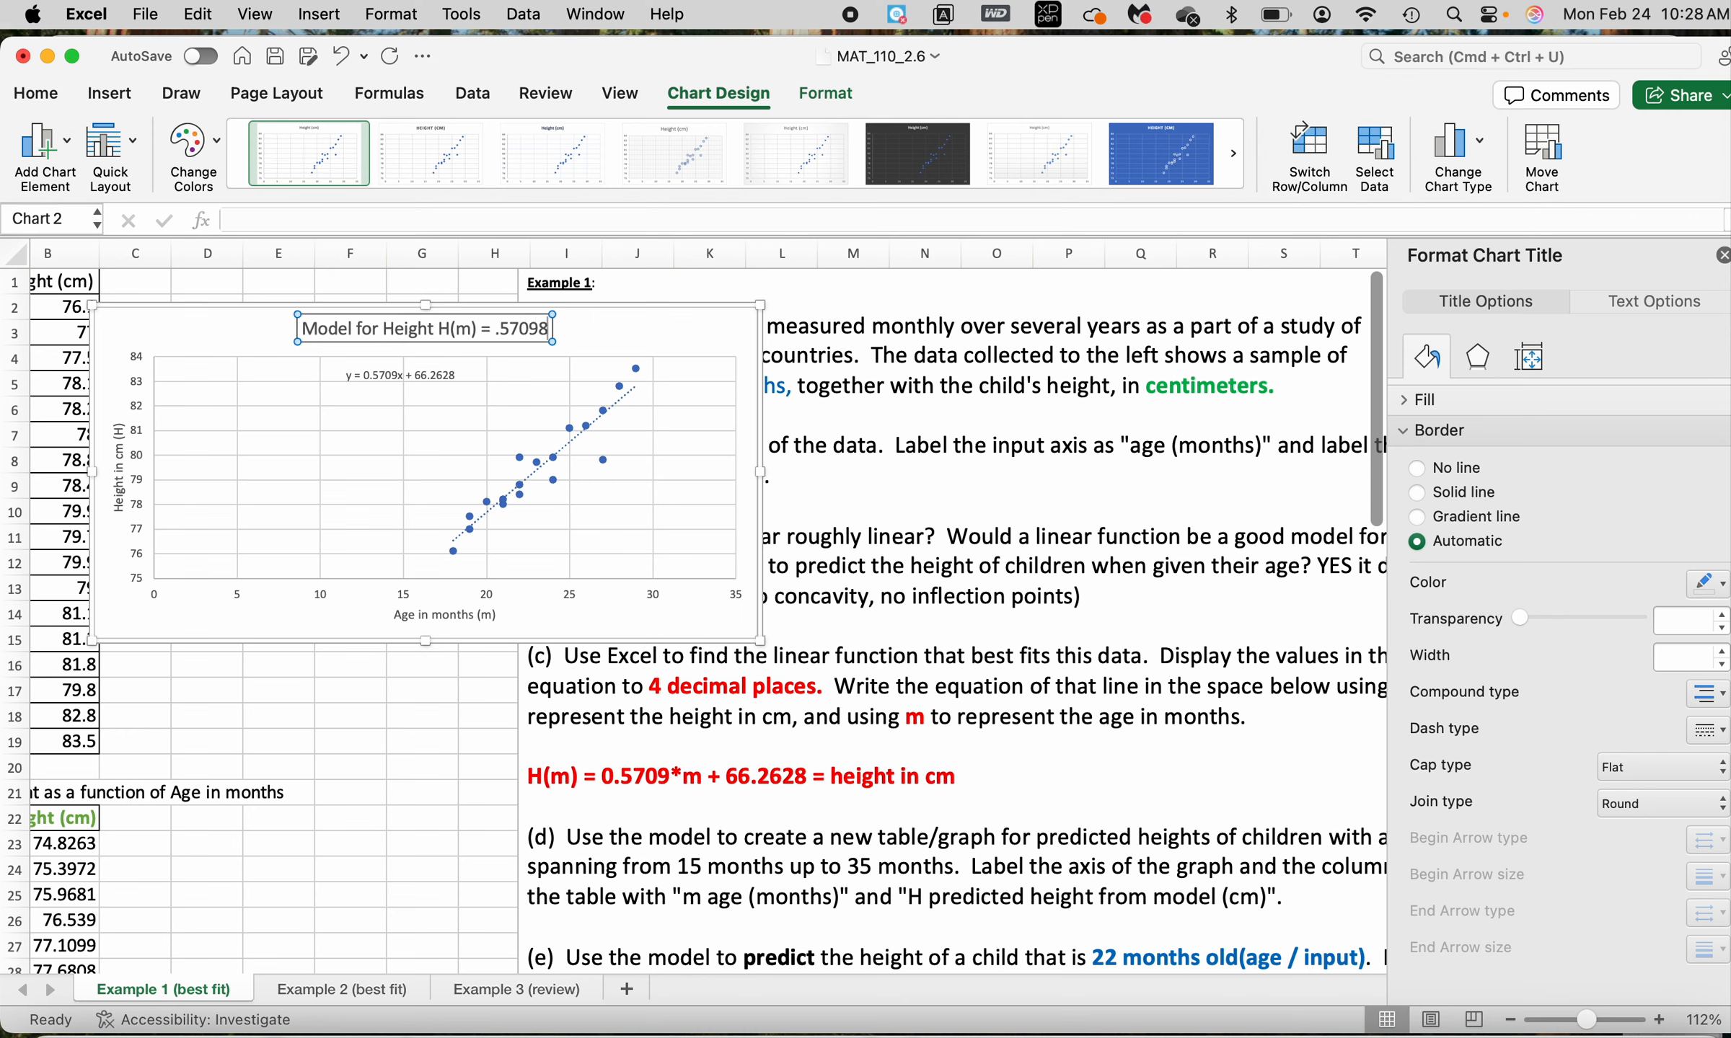
type("m")
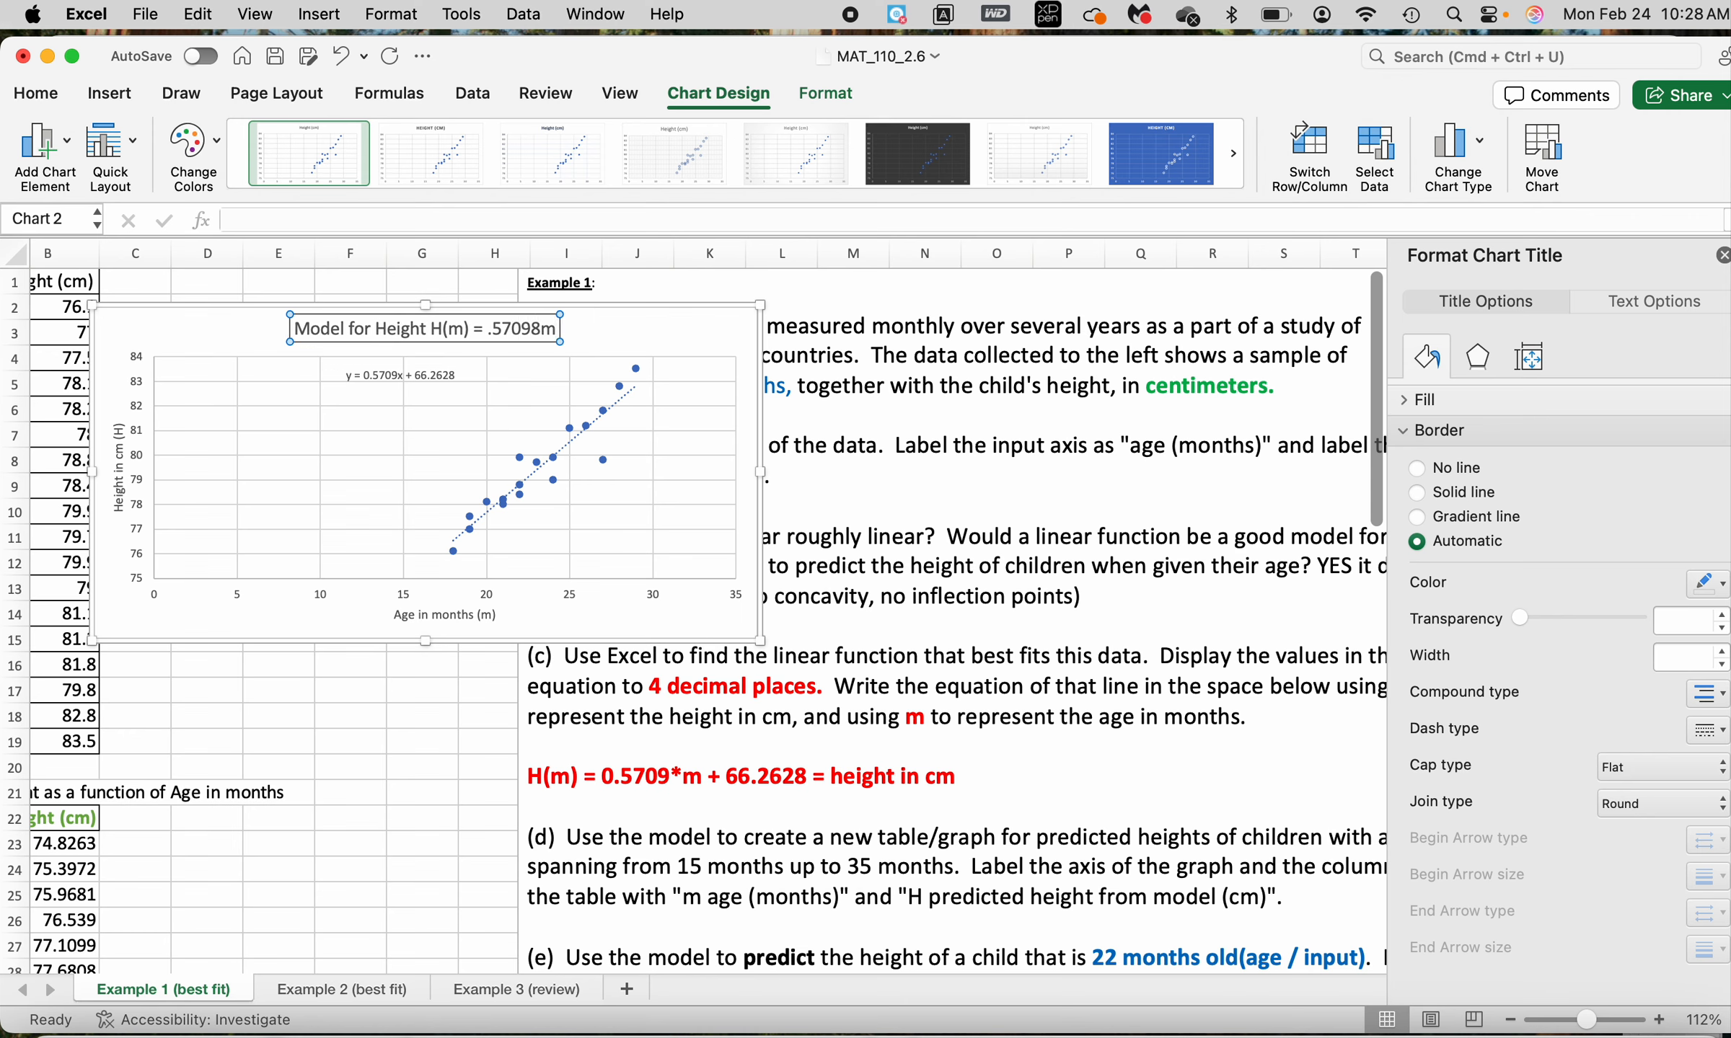
type(" +")
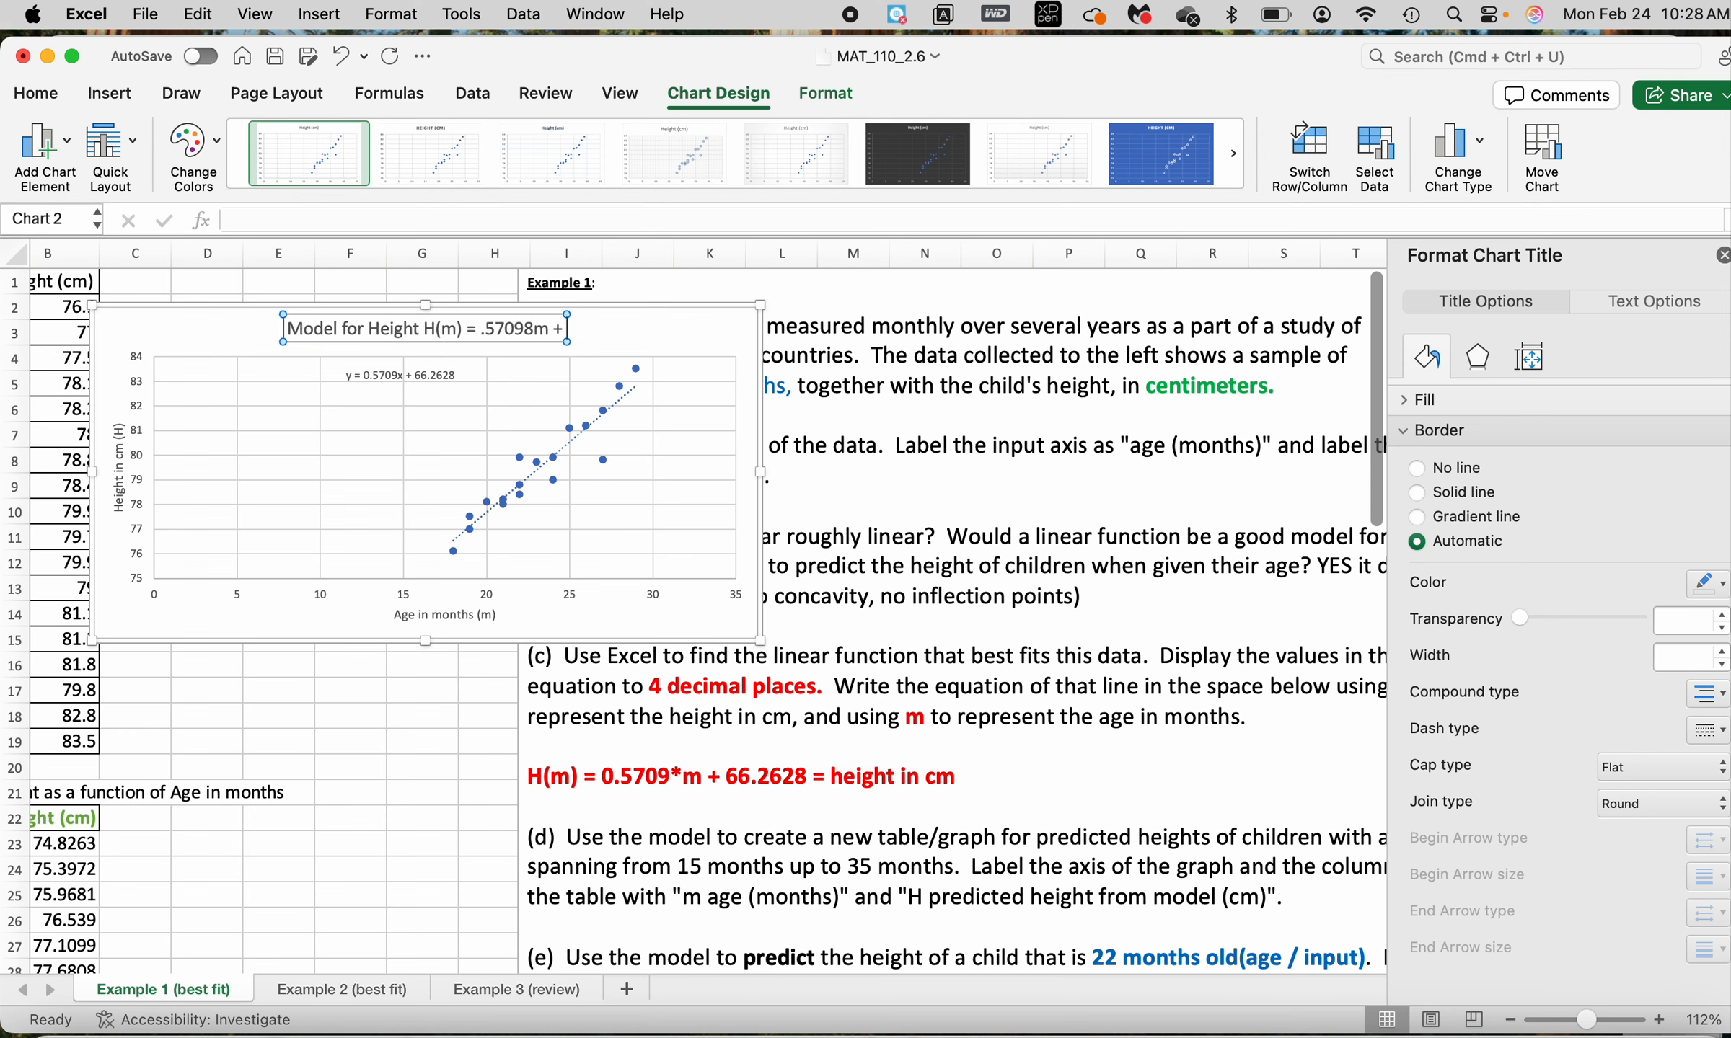
type(" 66")
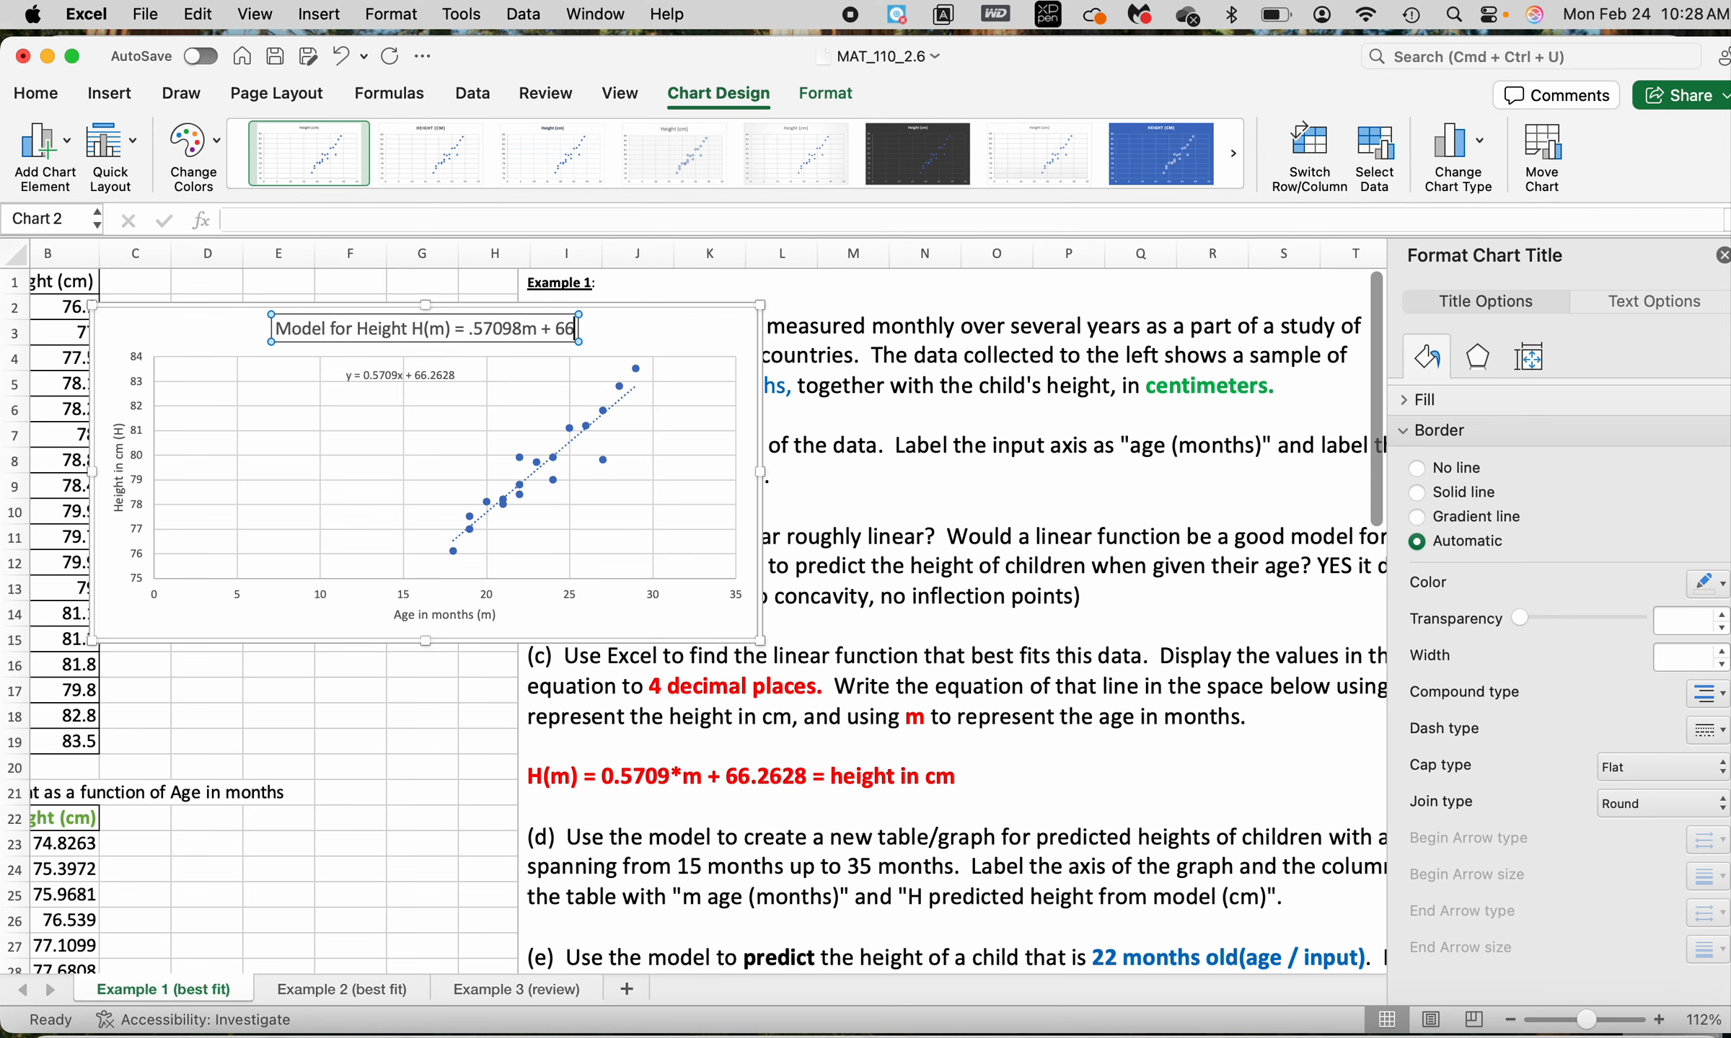
type(".2628")
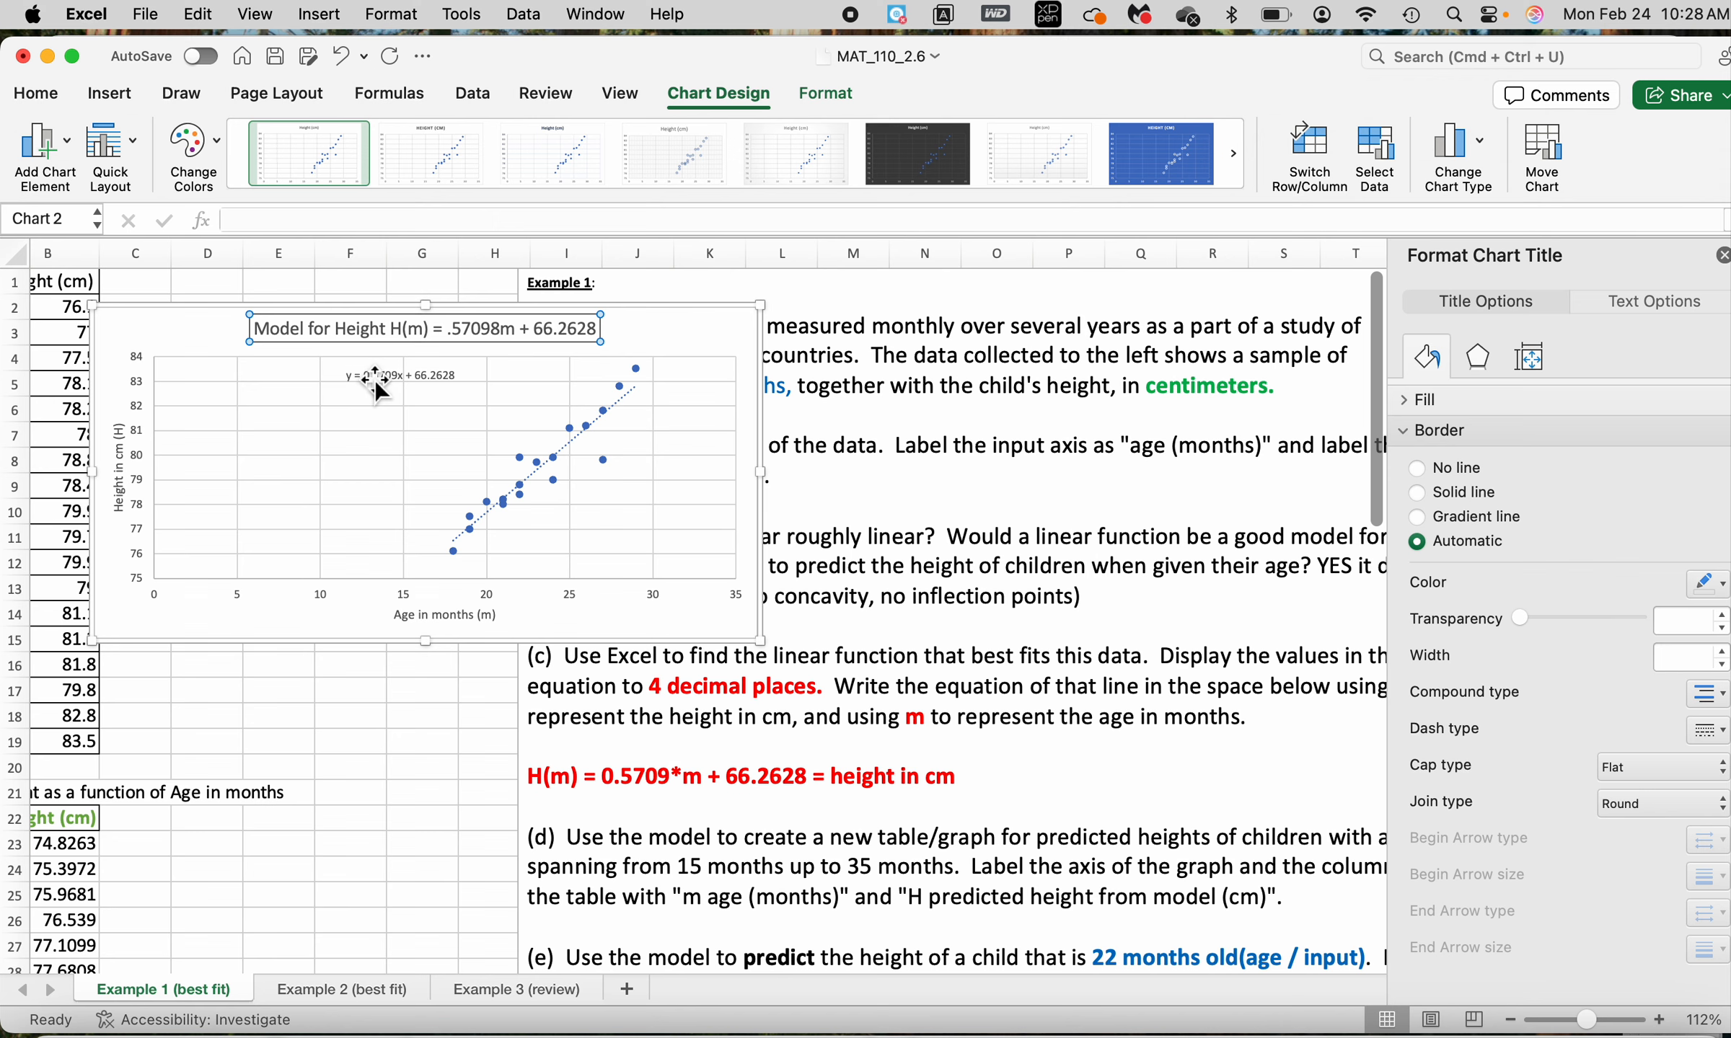
Rewrite the trendline label as "H(m) = 0.5709m + 66.2628" and move the chart clear of the height data column
left_click(447, 375)
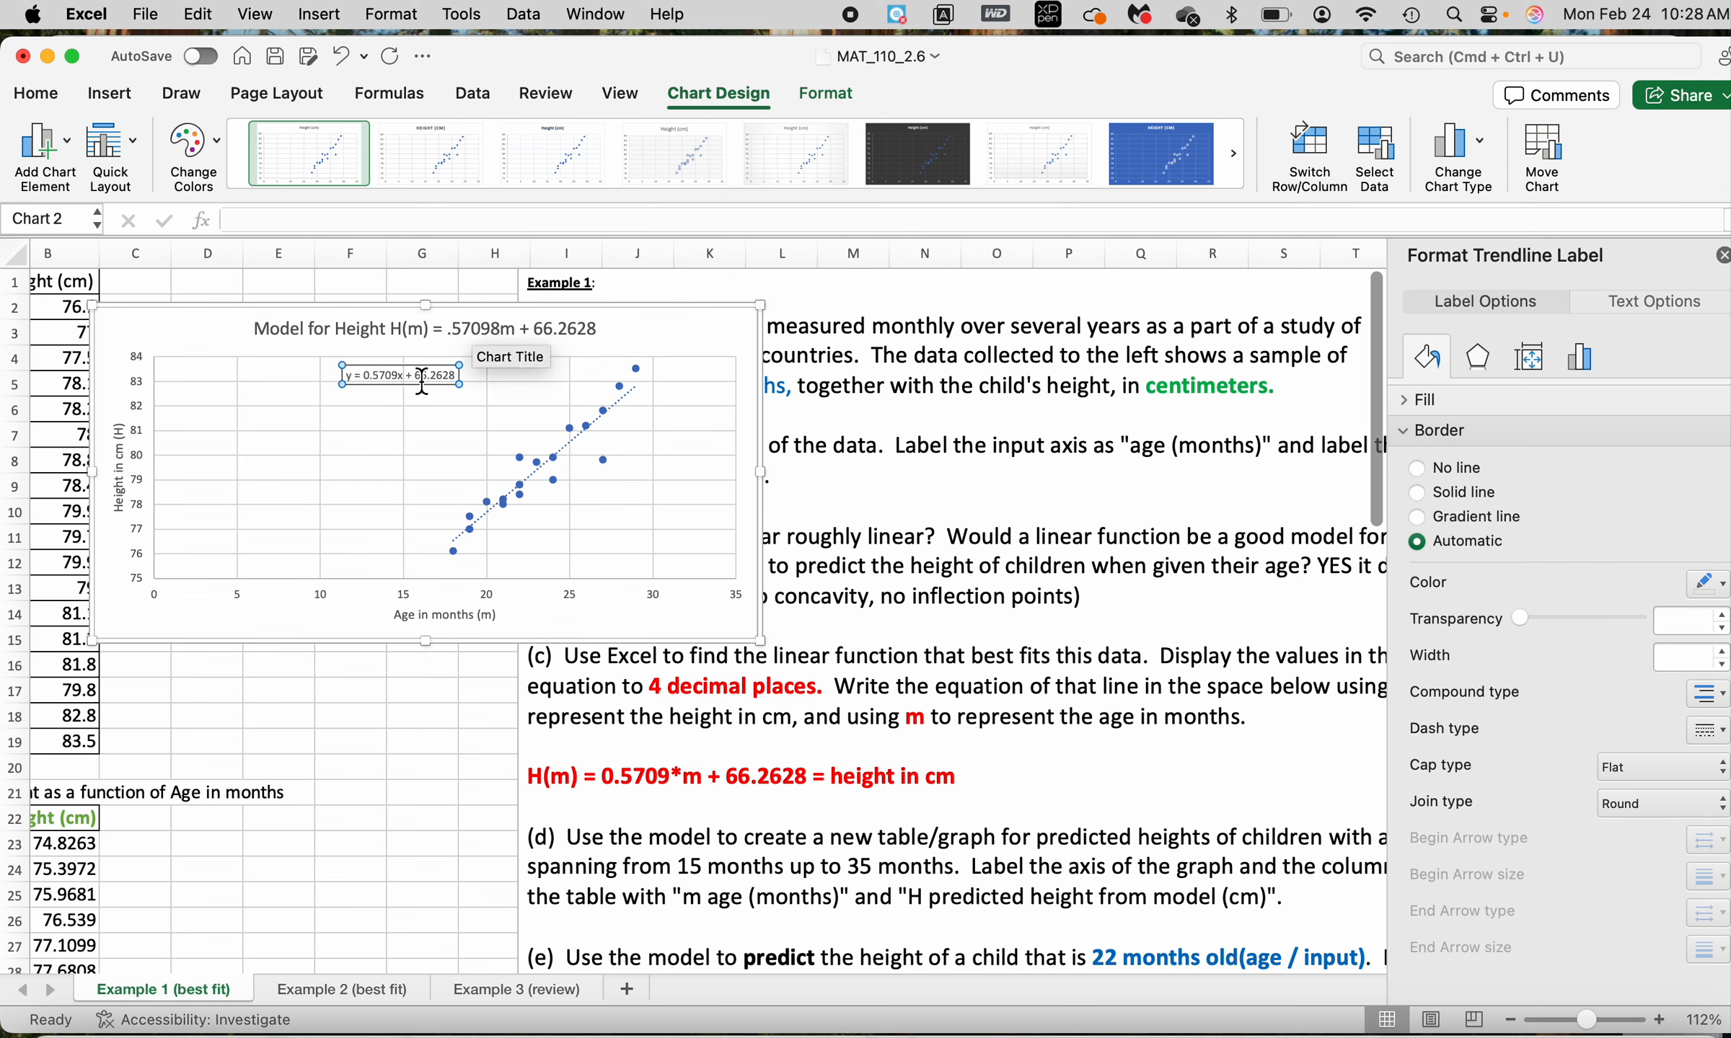
left_click(349, 375)
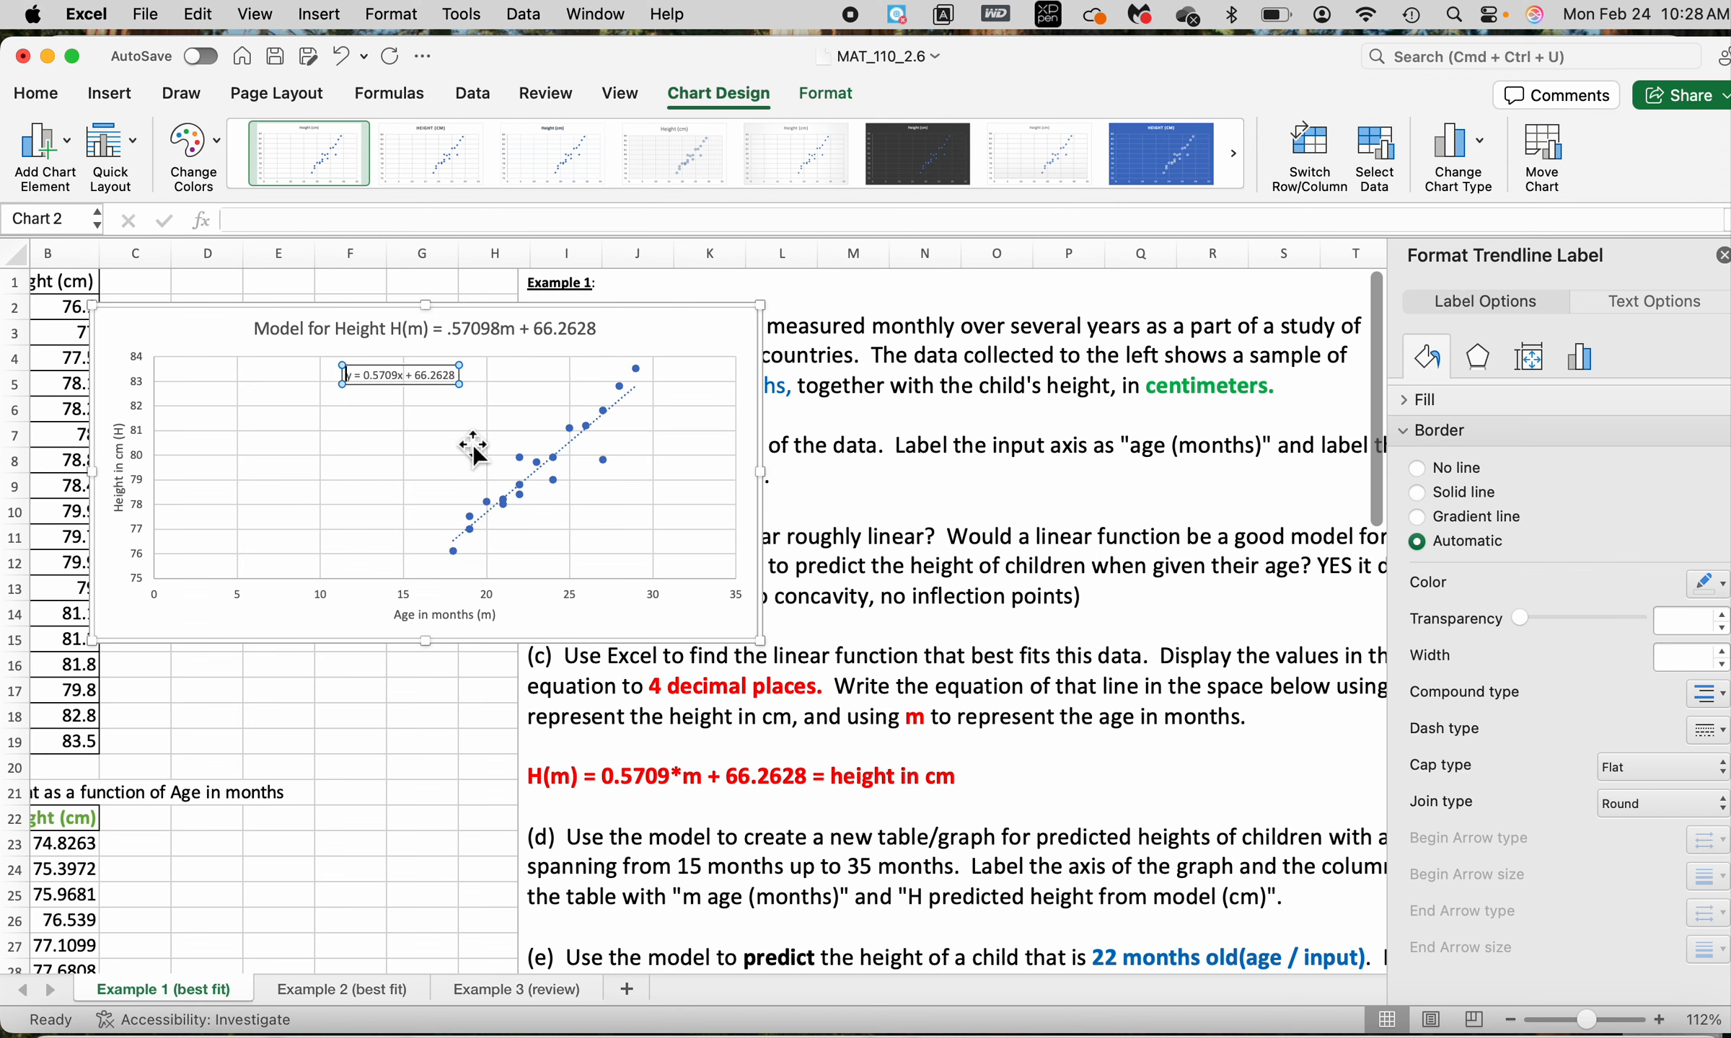
key("BackSpace")
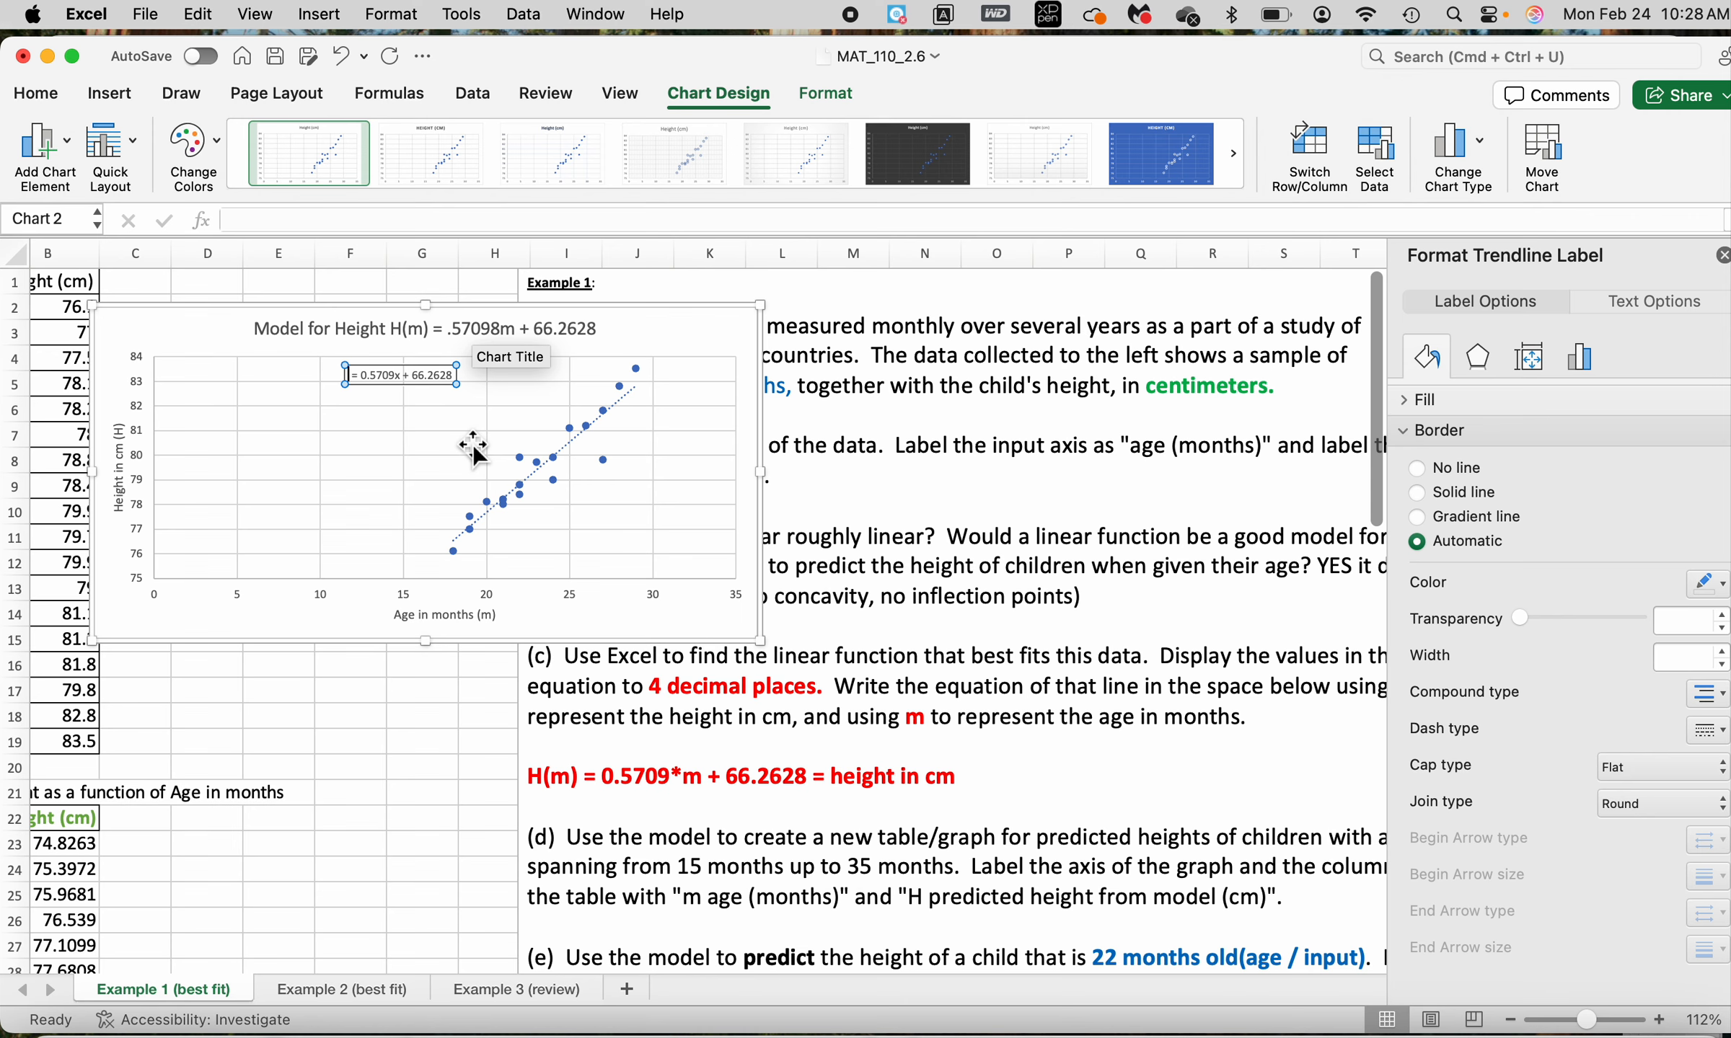
type("H(m)")
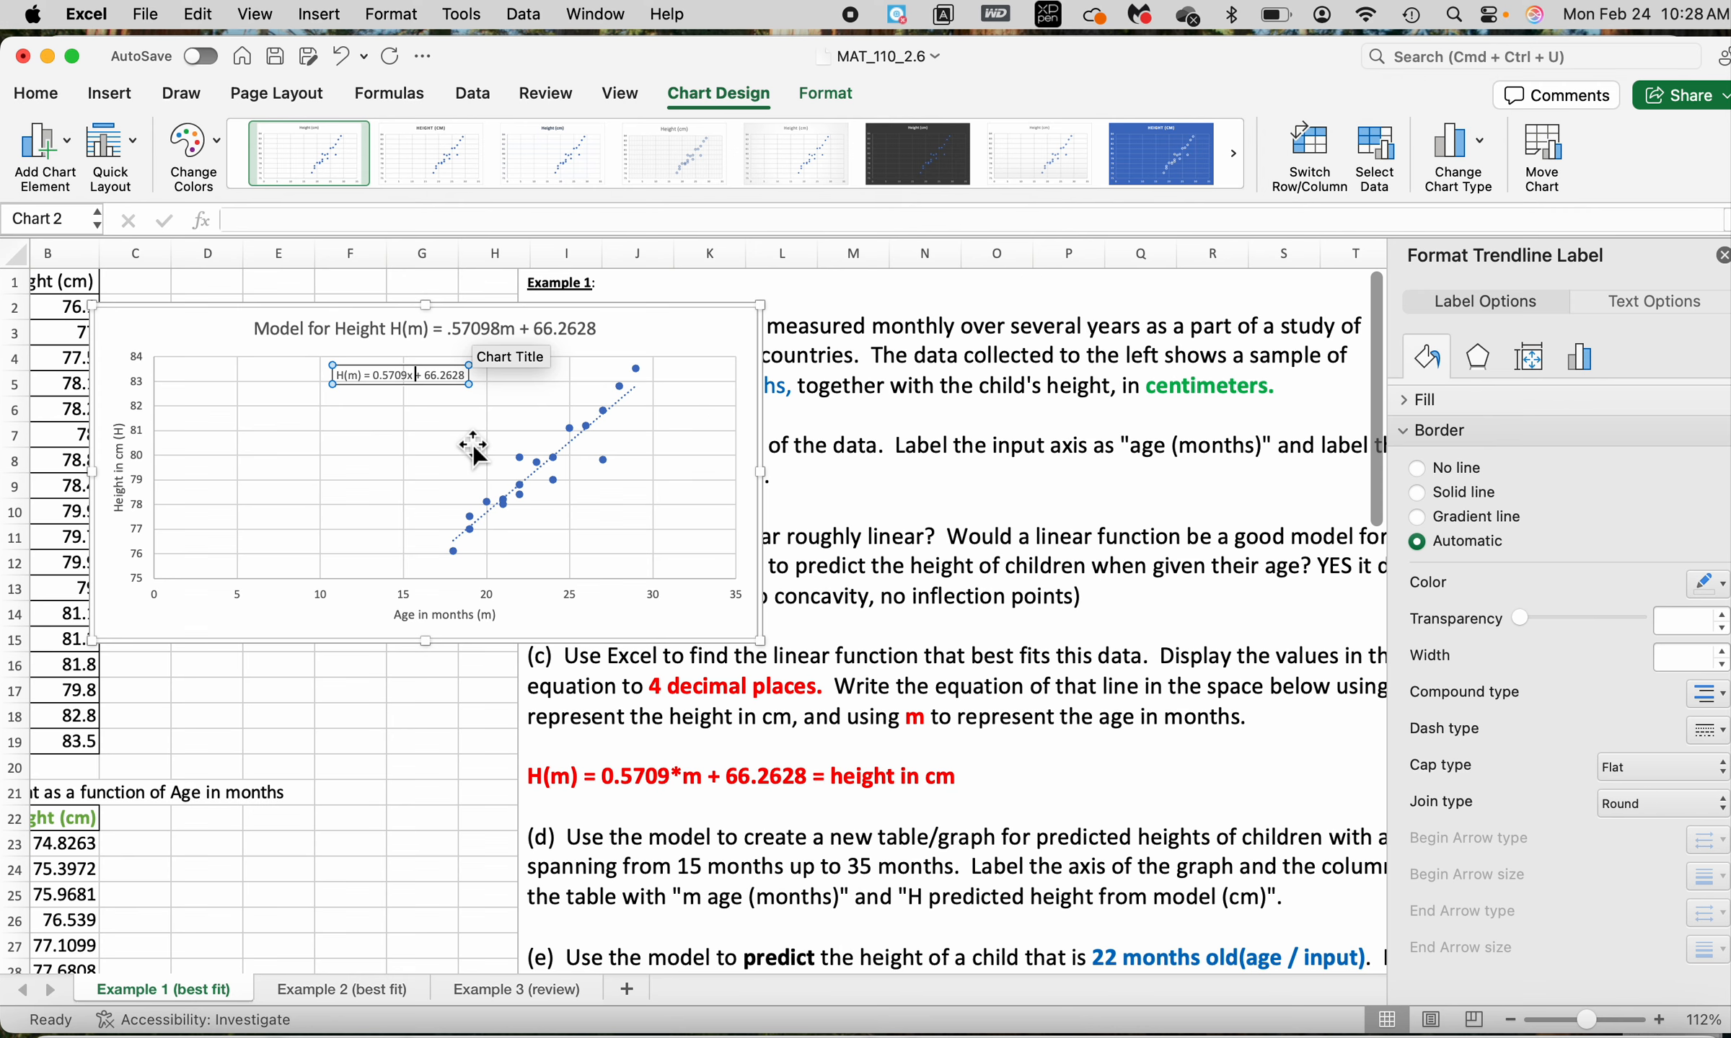
key("BackSpace")
type("m")
left_click(351, 477)
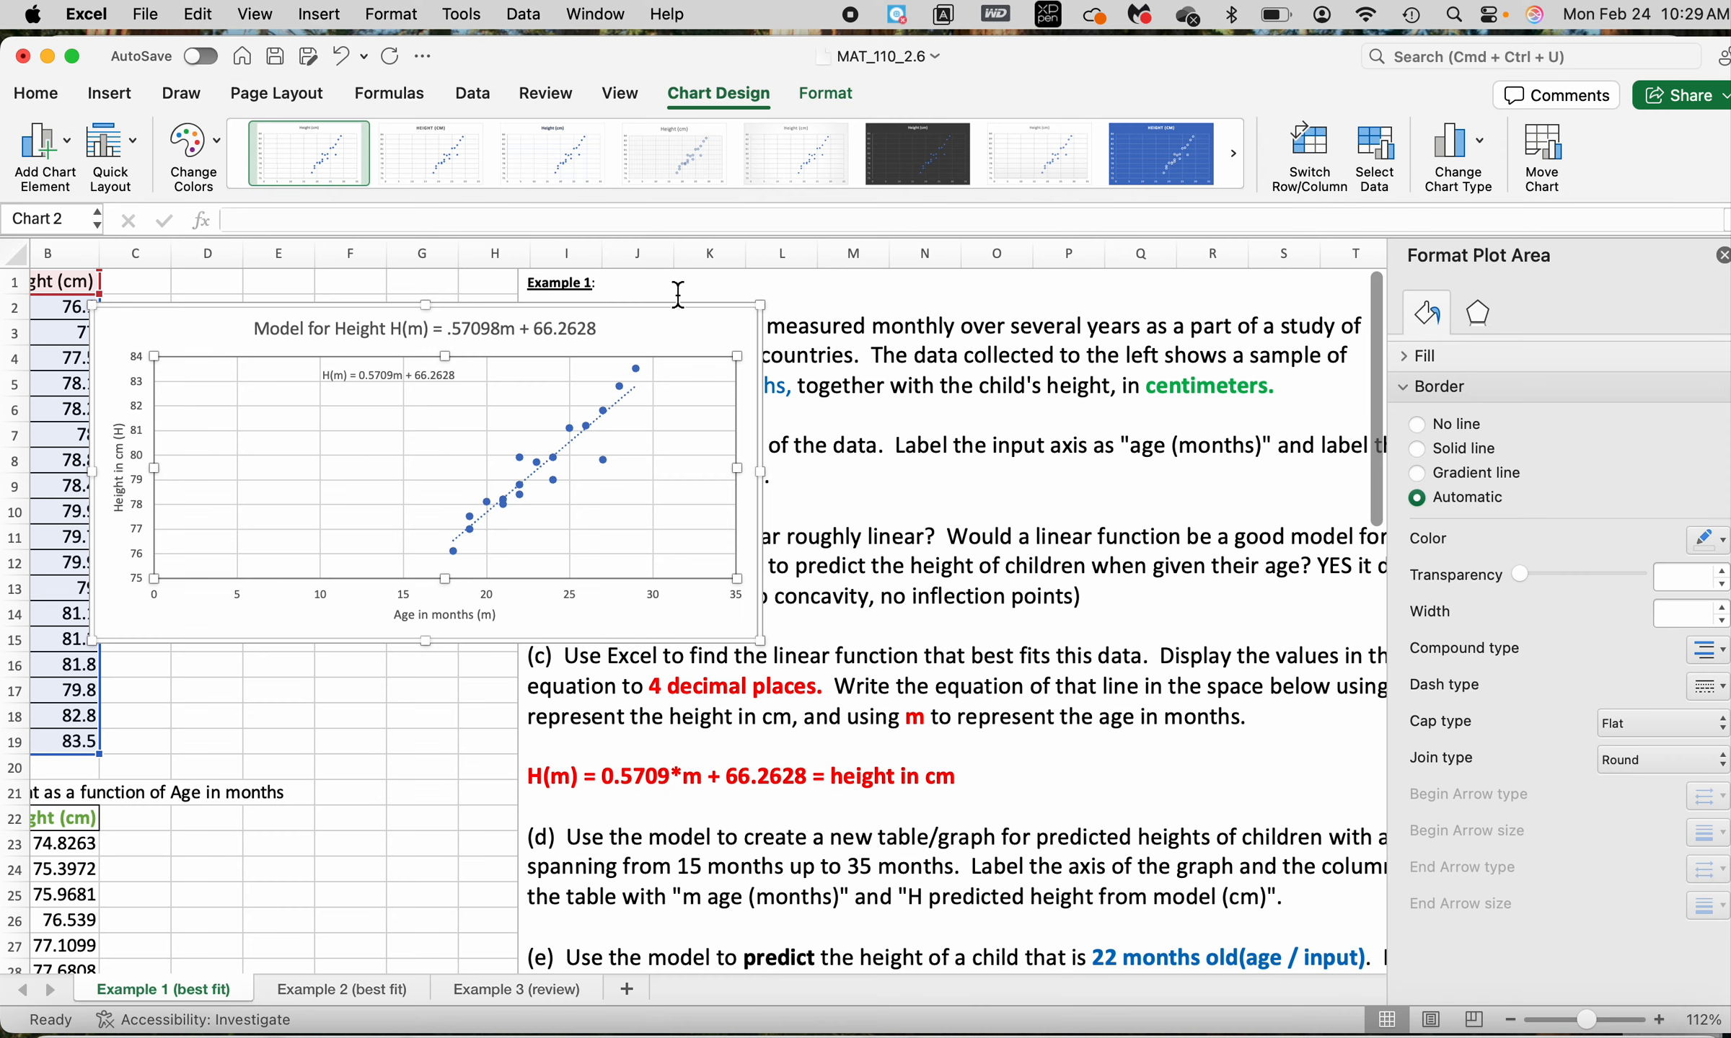
left_click_drag(676, 332, 623, 331)
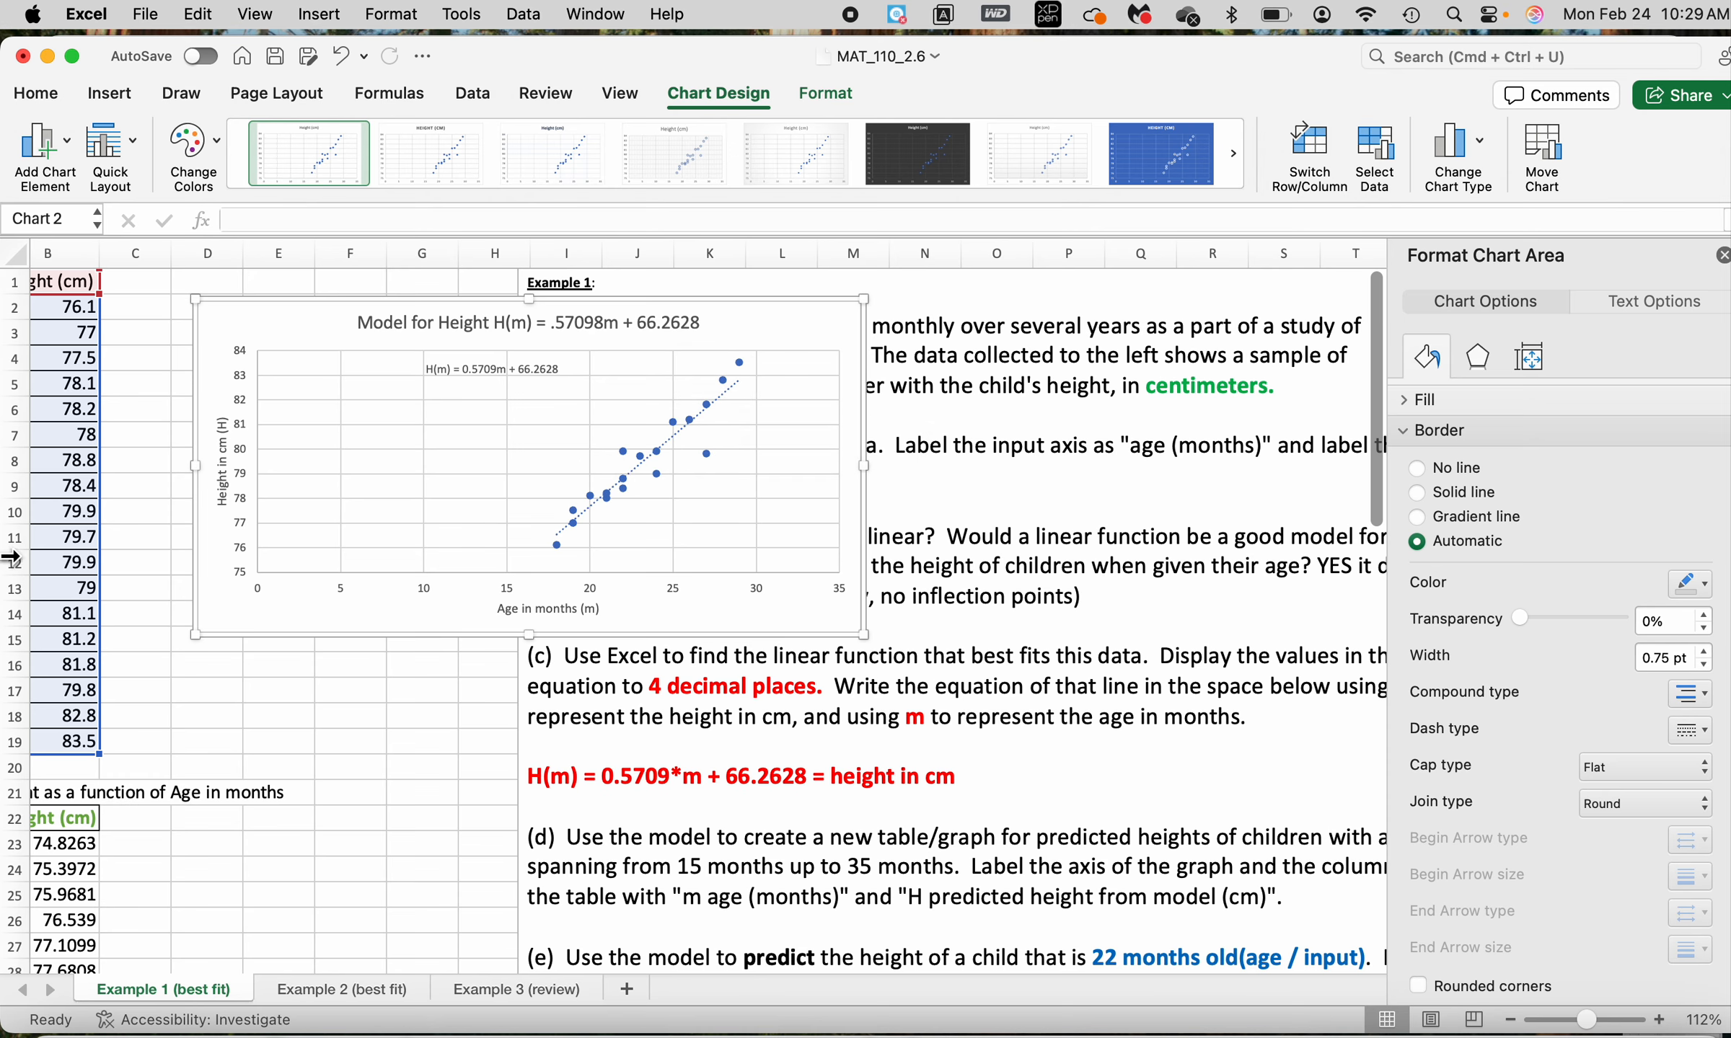
Make the heading "MODEL FOR Height as a function of Age in months" in cell A21 bold
scroll(649, 714, "down", 3)
scroll(649, 714, "left", 2)
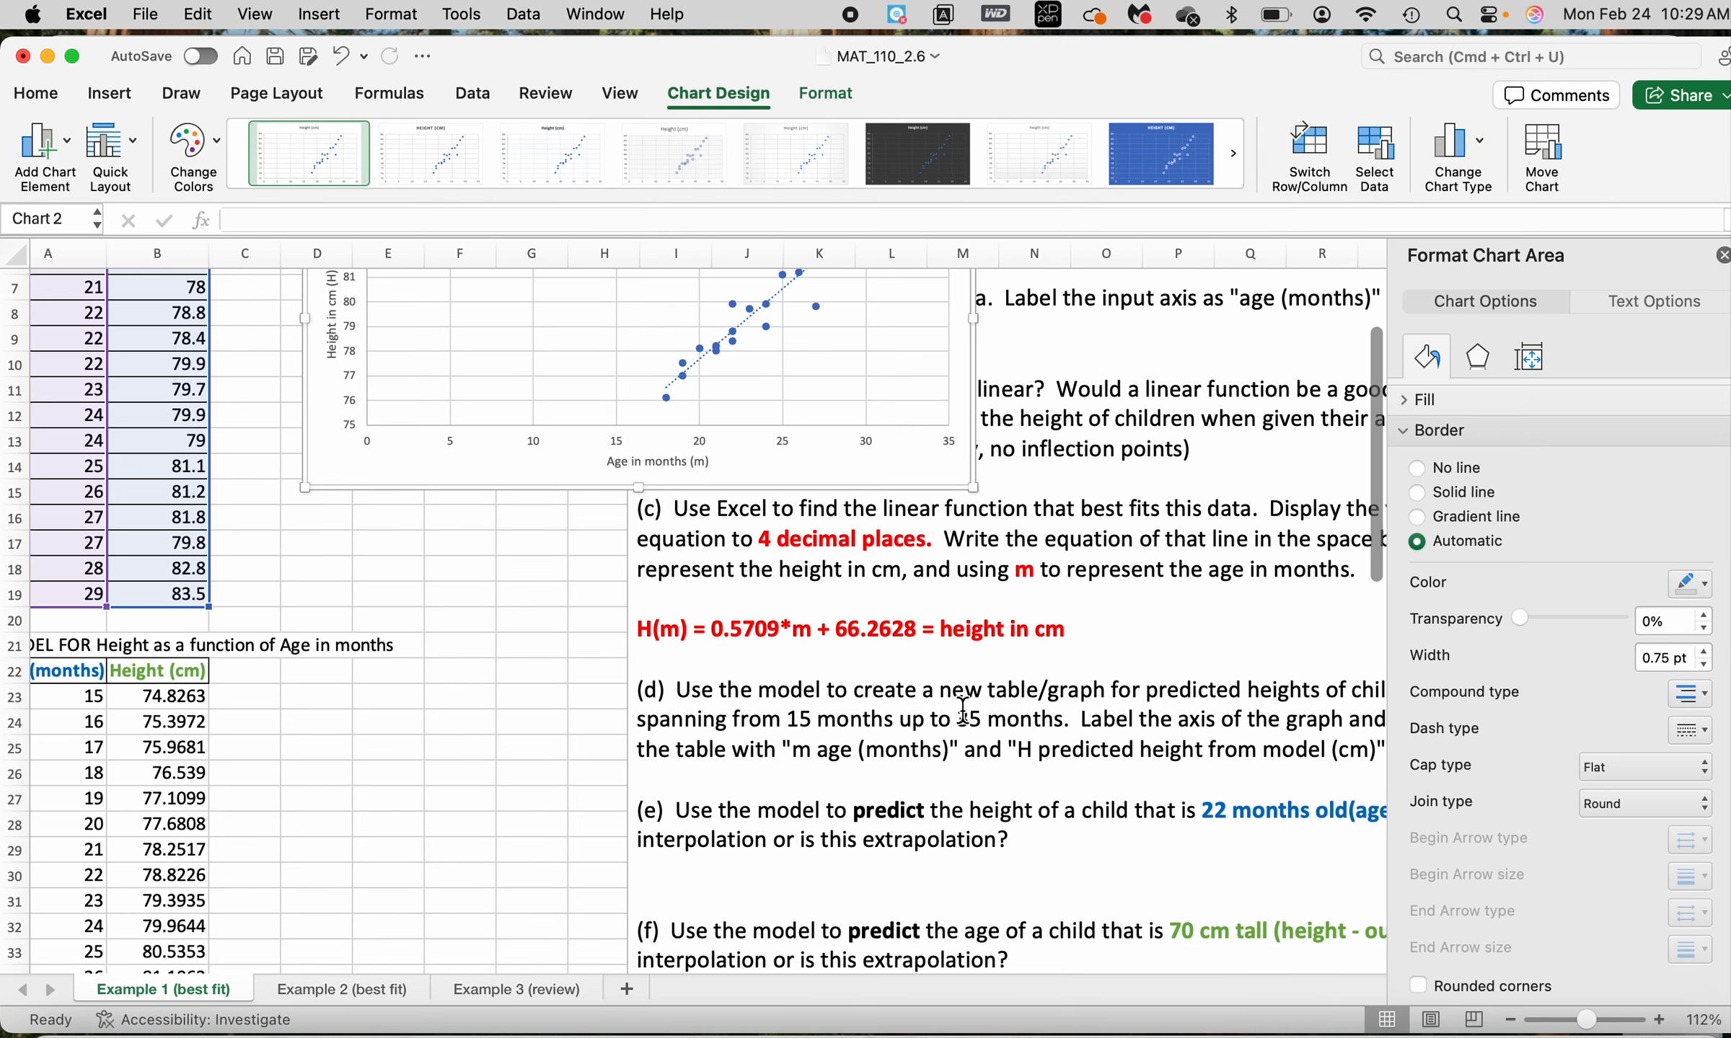
scroll(1124, 696, "down", 2)
scroll(1124, 696, "left", 1)
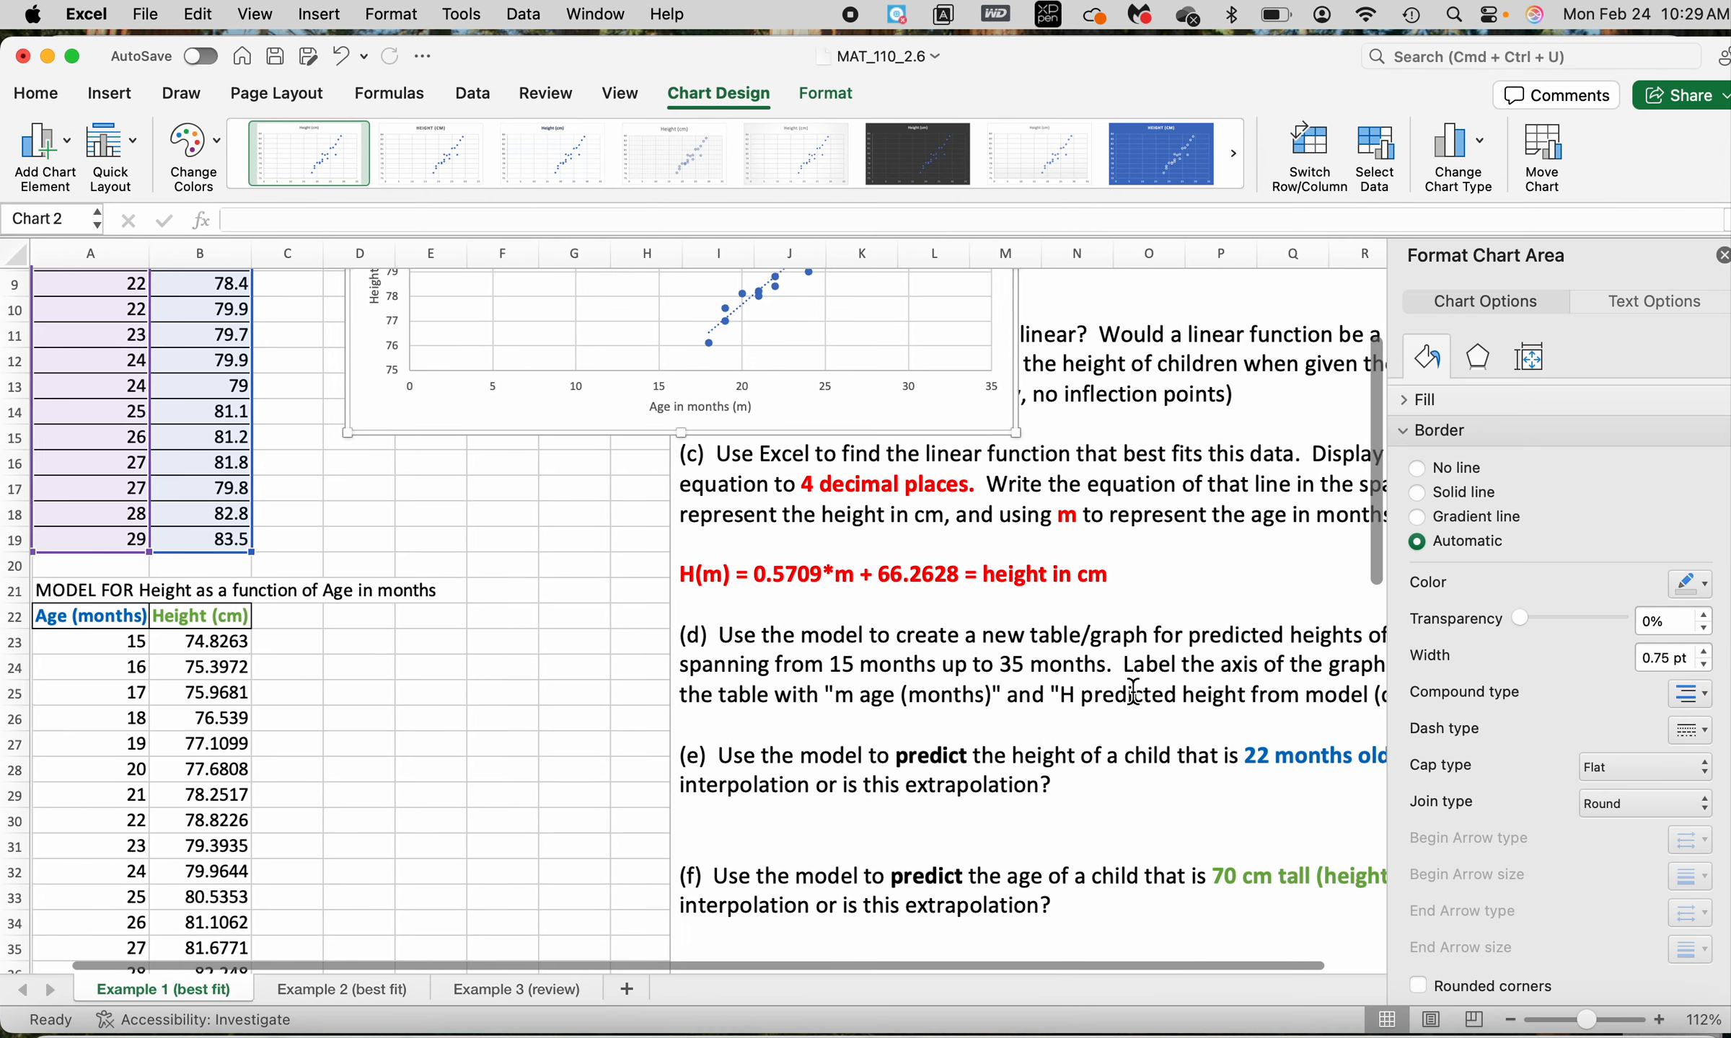
scroll(339, 501, "down", 2)
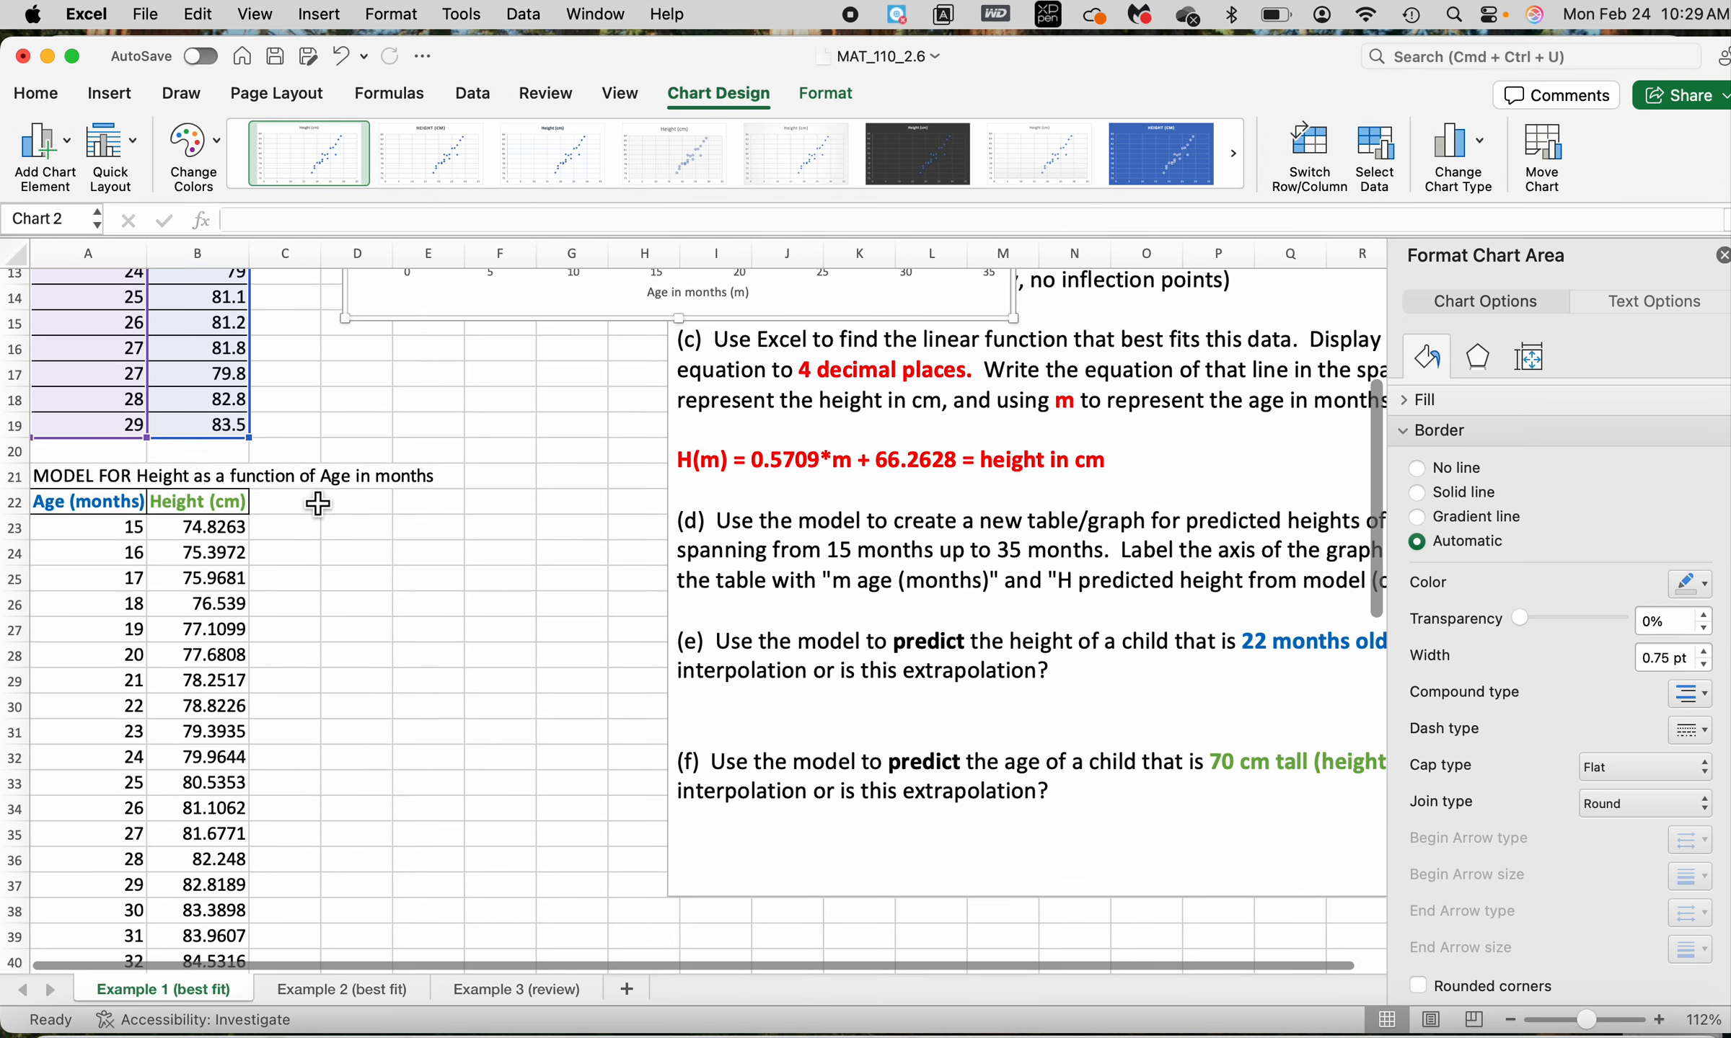
left_click(76, 482)
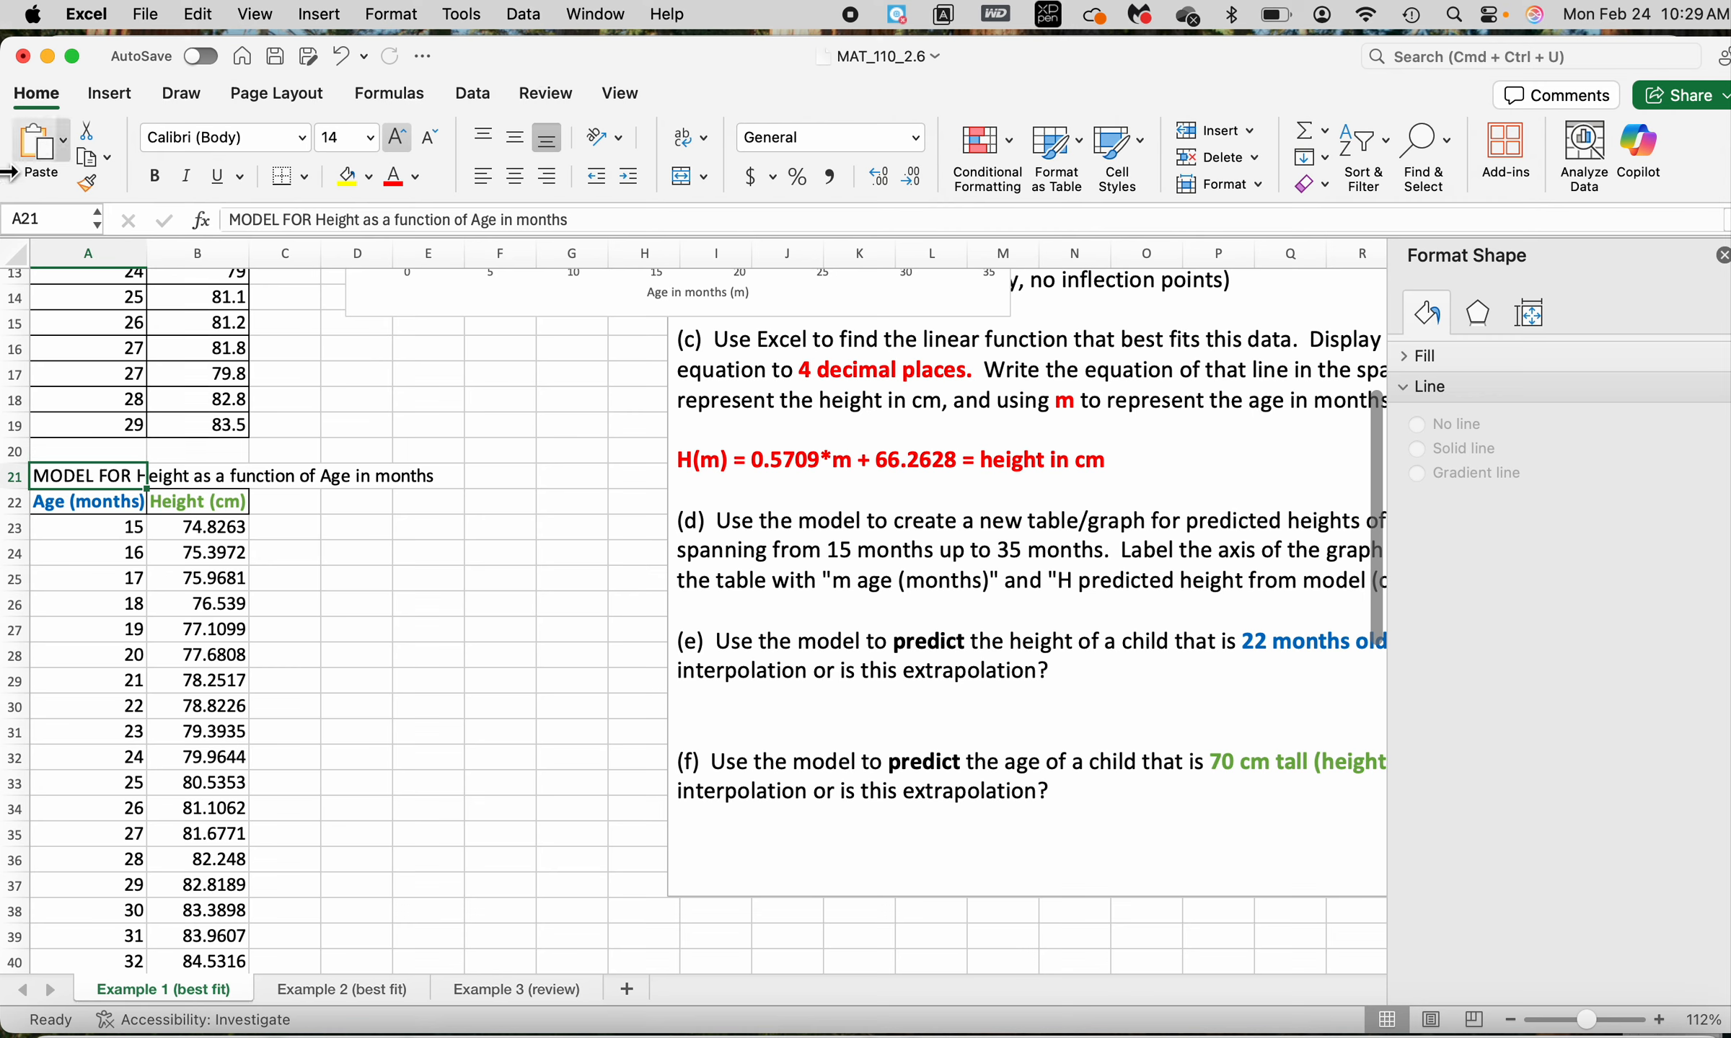
left_click(151, 175)
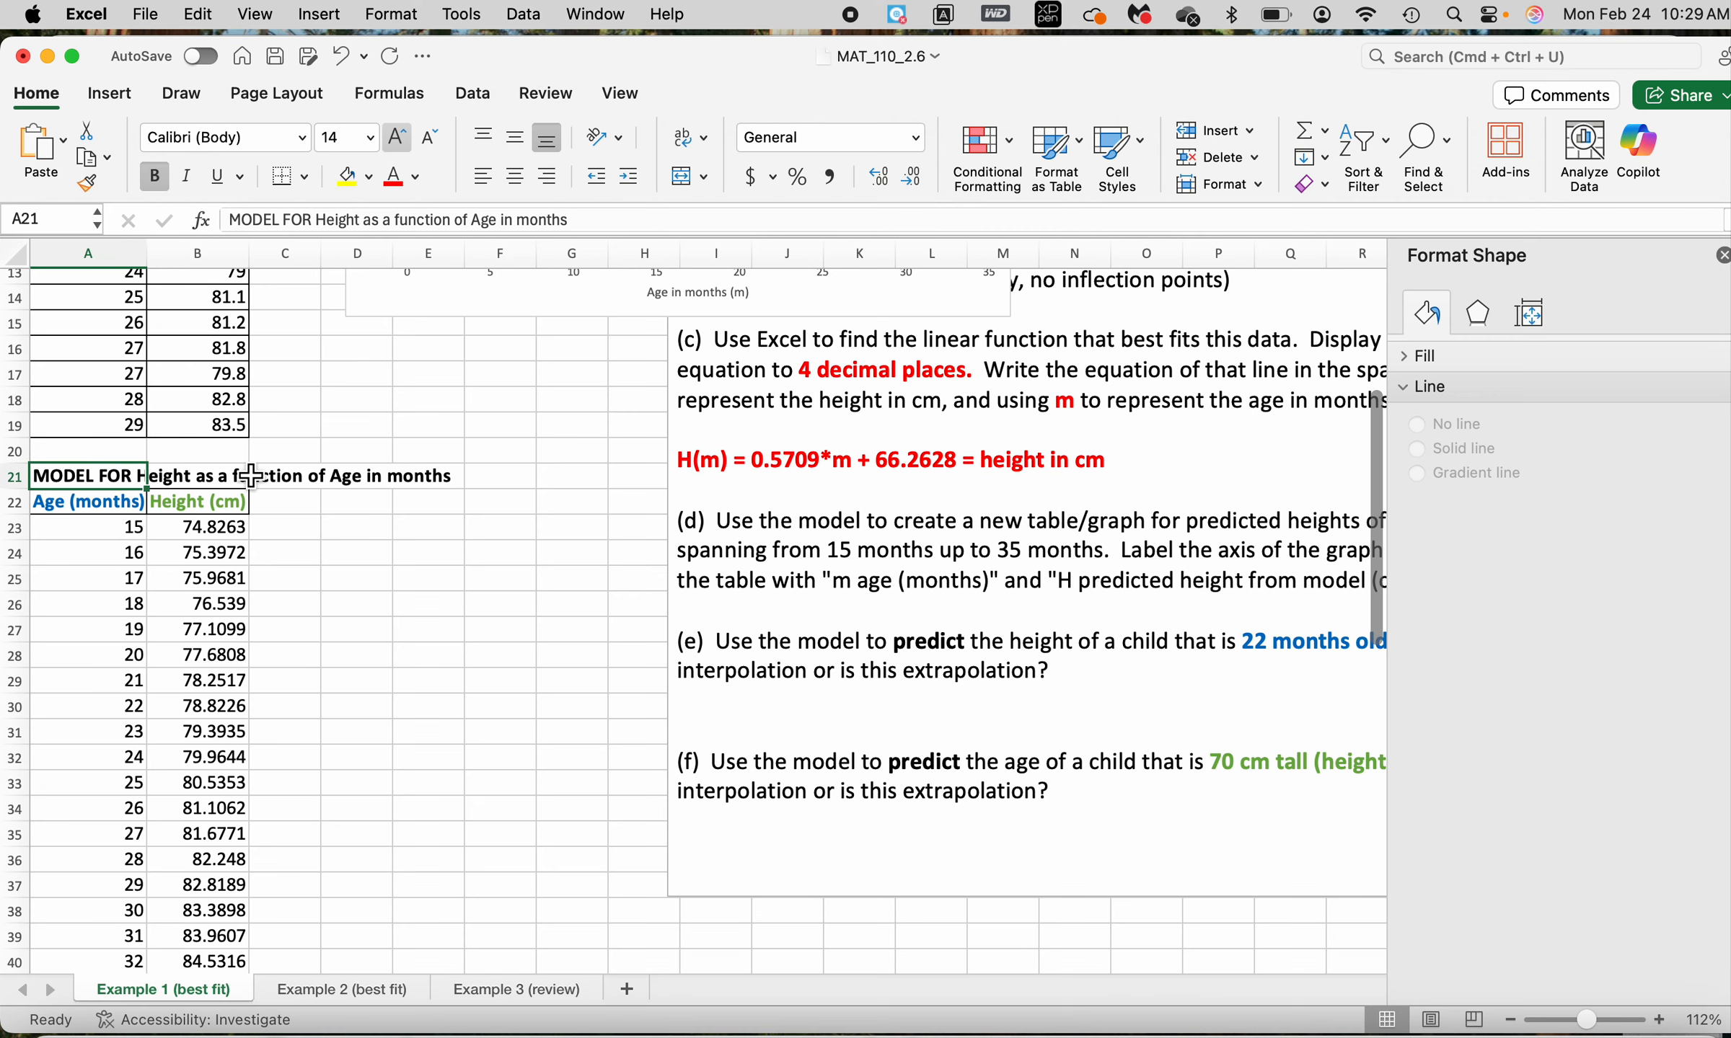
Read part (d) about the table for ages 15 to 35 months and compare it with the model table headings and the scatter chart
scroll(150, 493, "up", 5)
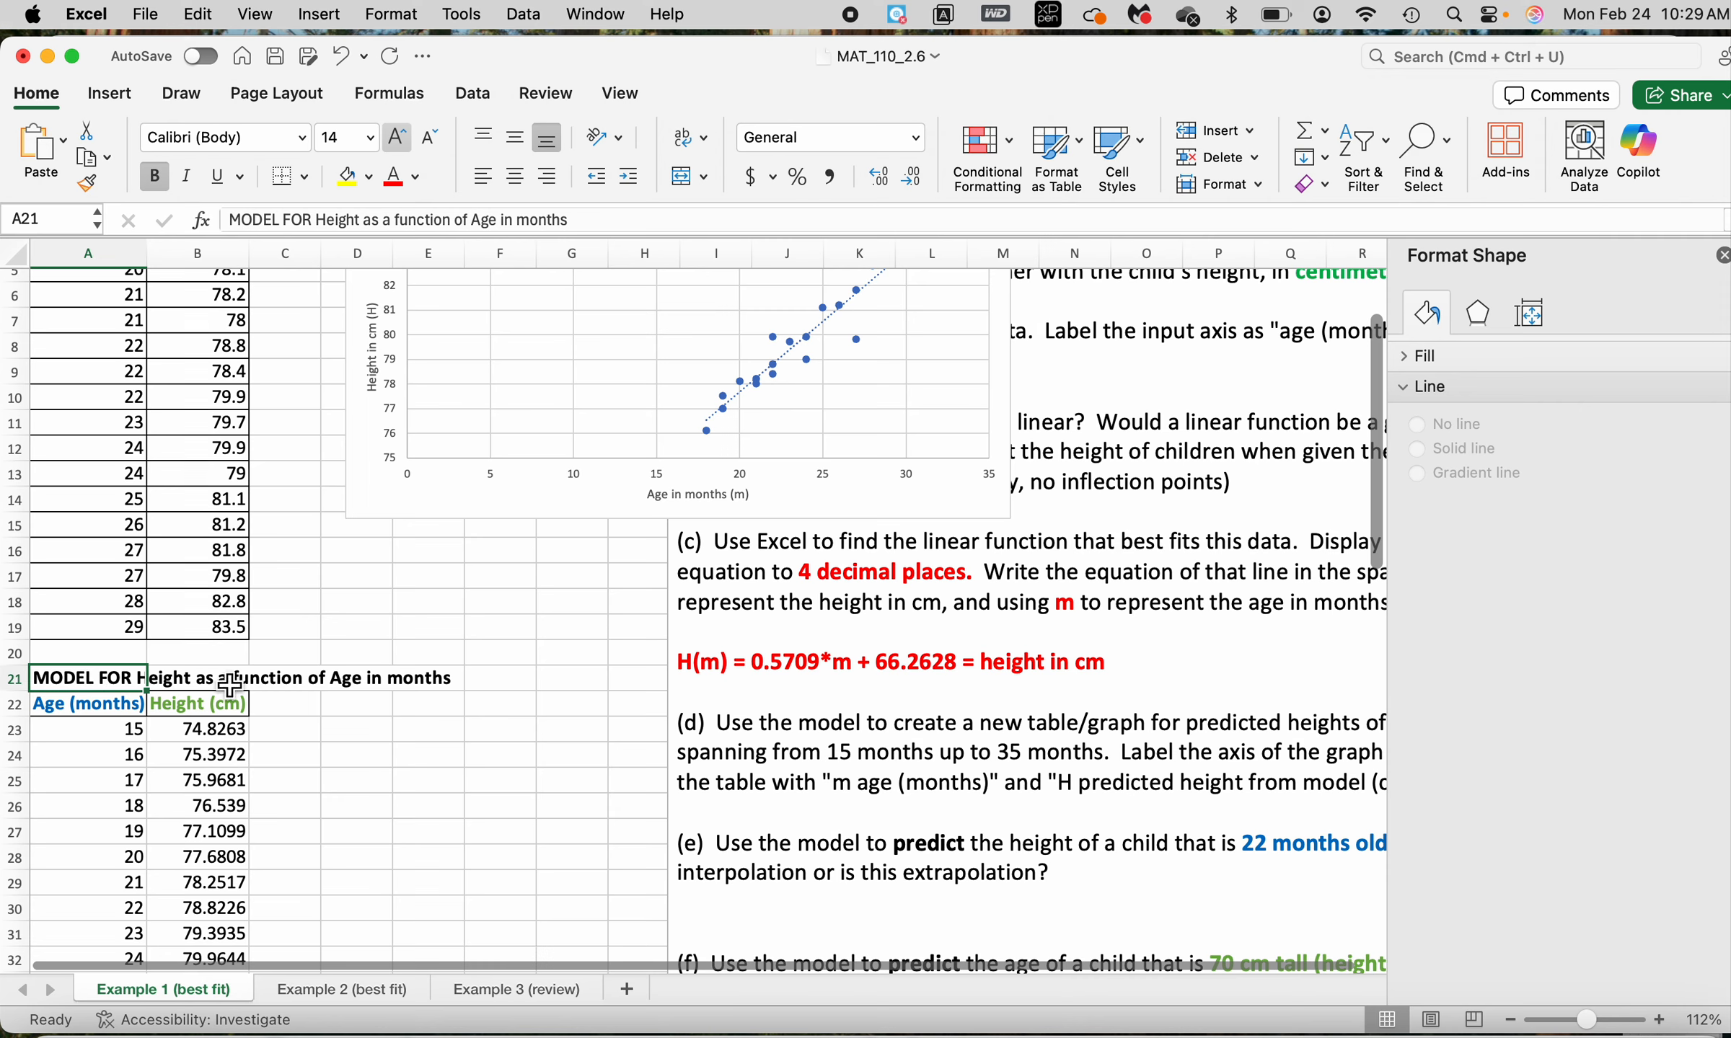
left_click(90, 714)
left_click(224, 714)
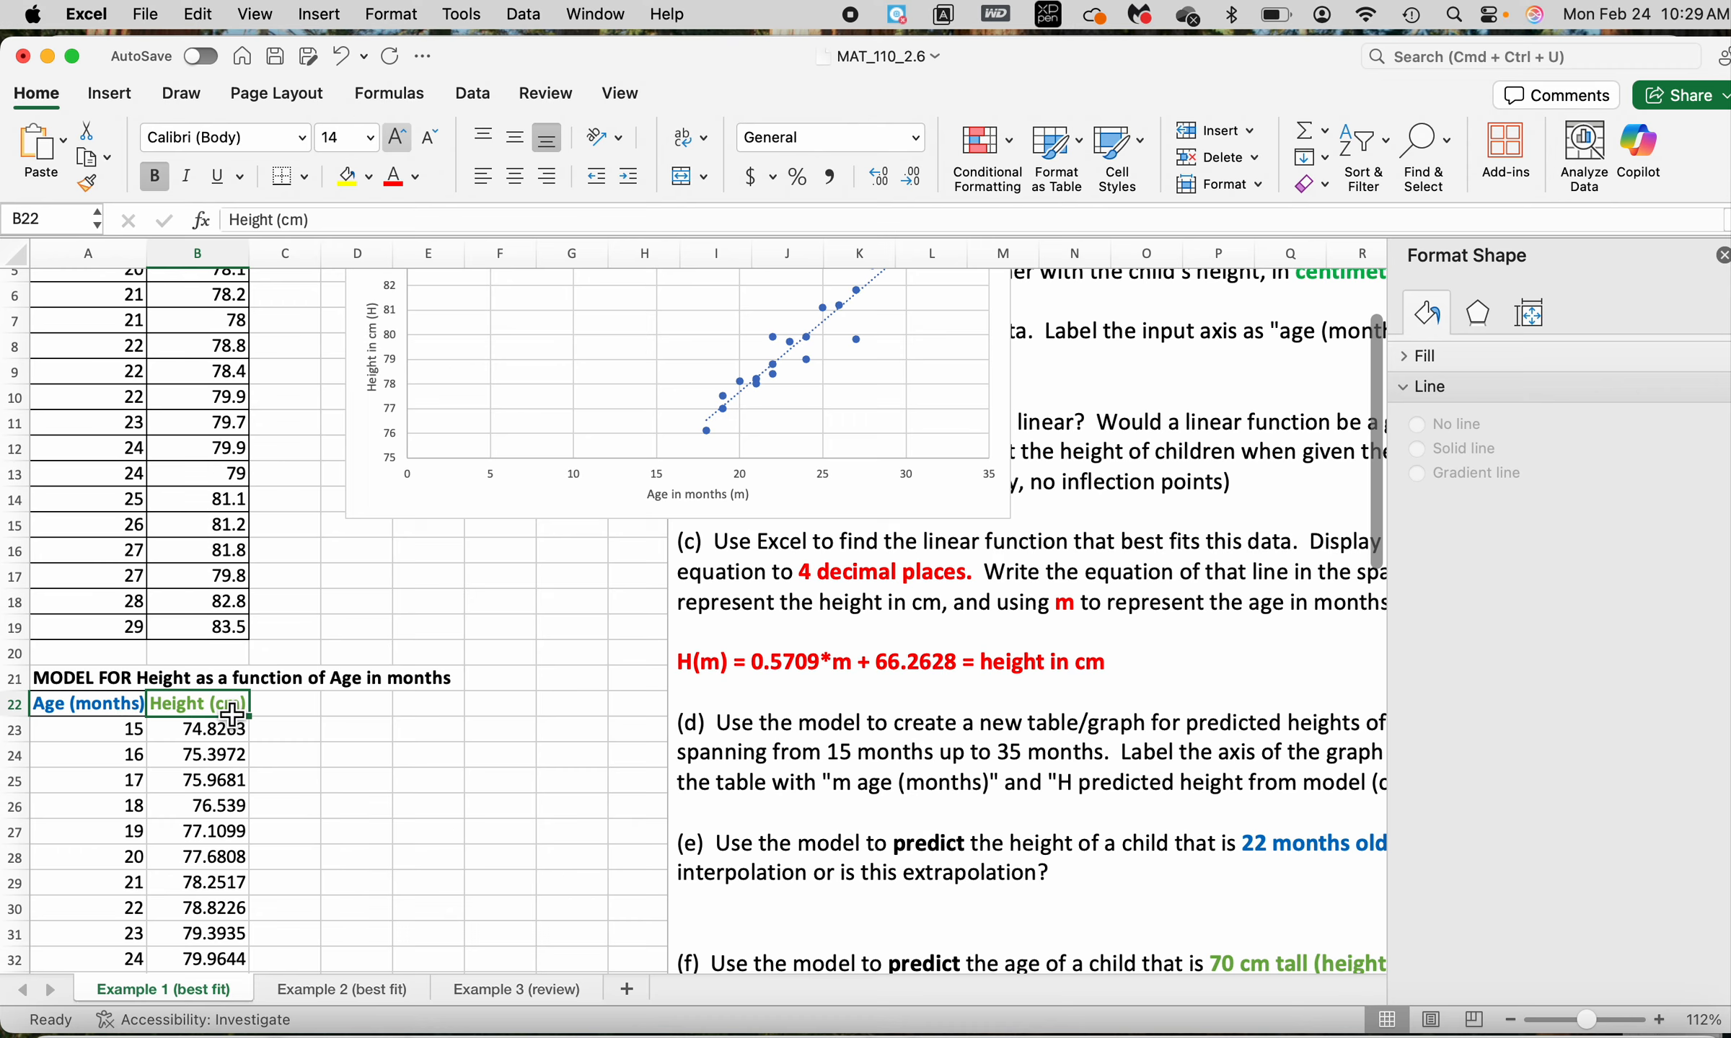
scroll(959, 732, "down", 3)
scroll(959, 732, "right", 5)
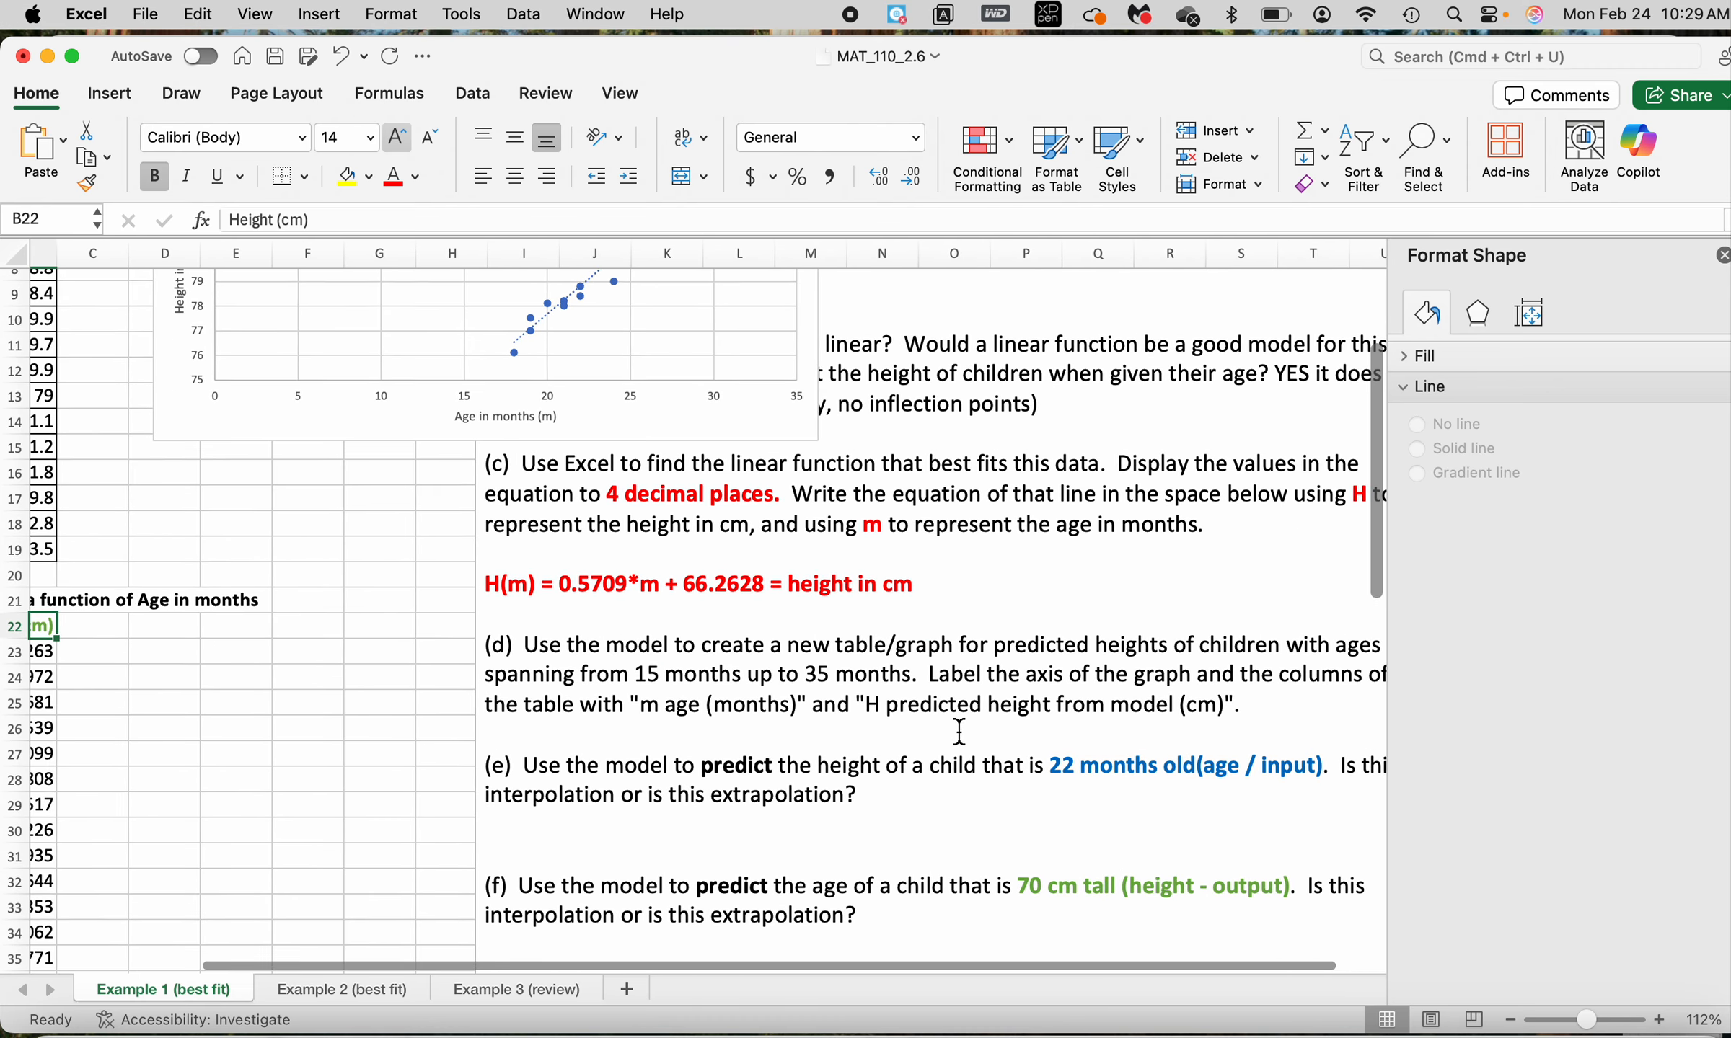
scroll(959, 732, "right", 4)
scroll(959, 732, "down", 1)
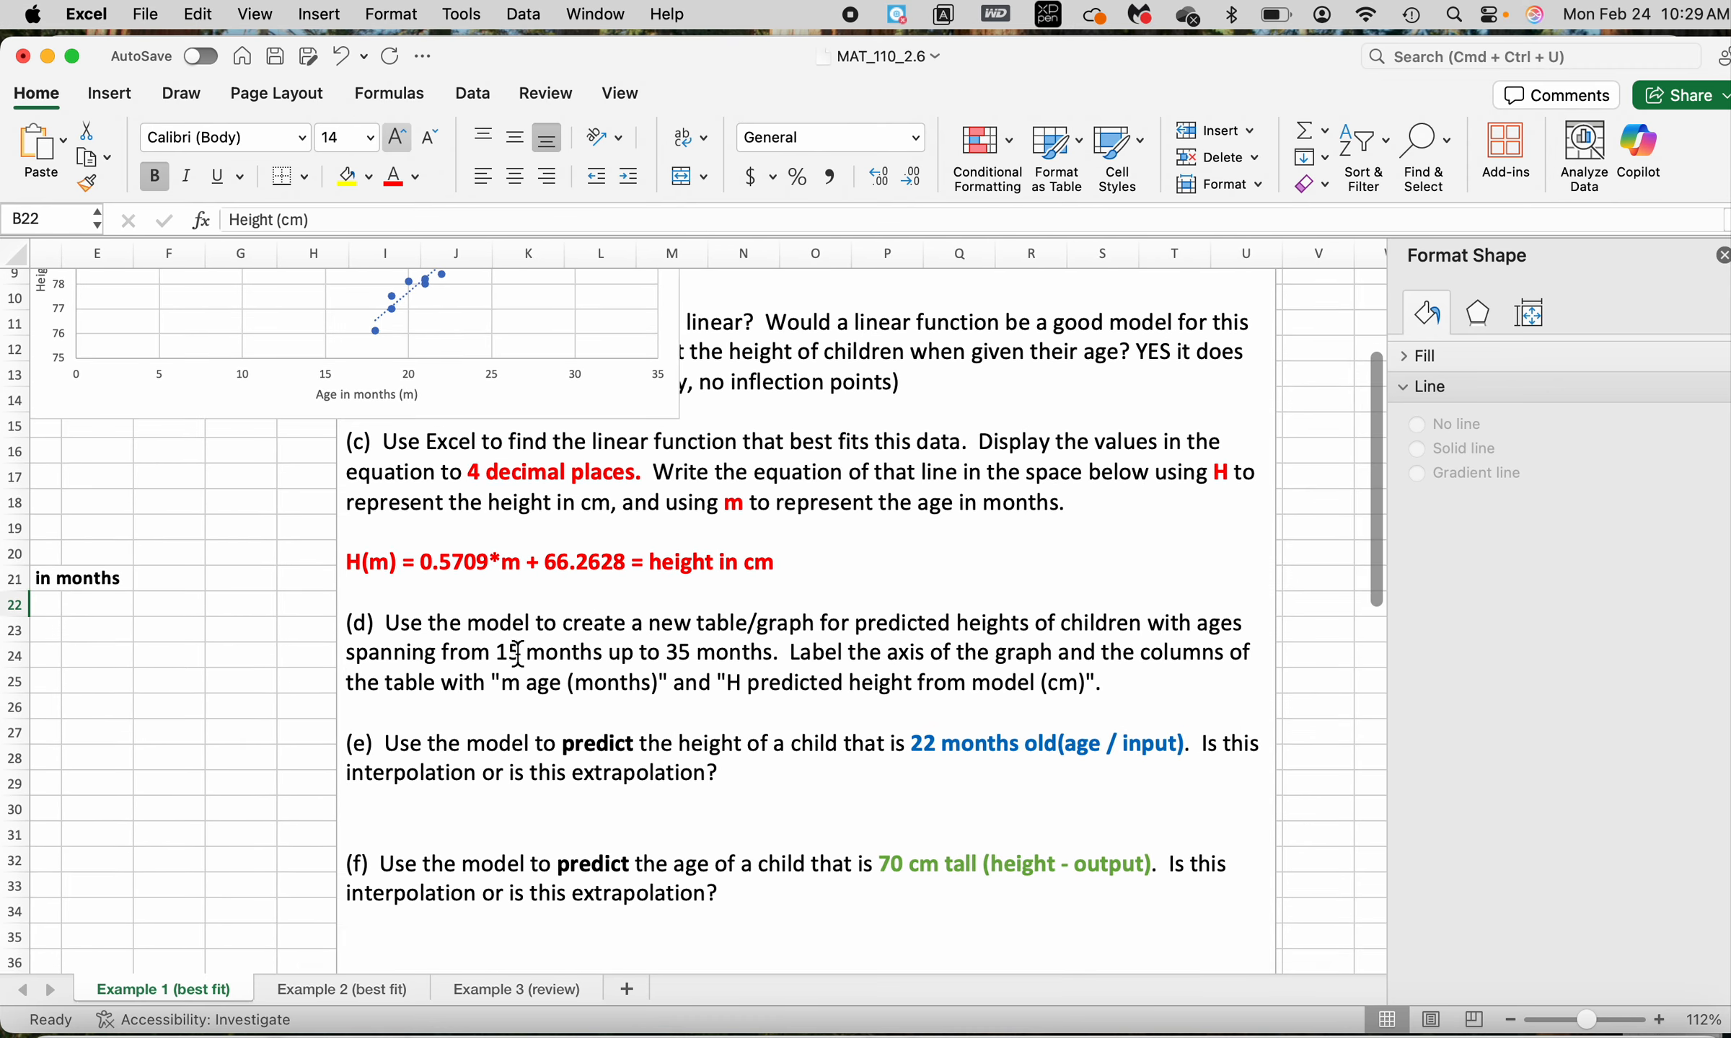
mouse_move(443, 653)
left_mouse_down()
mouse_move(746, 656)
mouse_move(429, 660)
left_mouse_up()
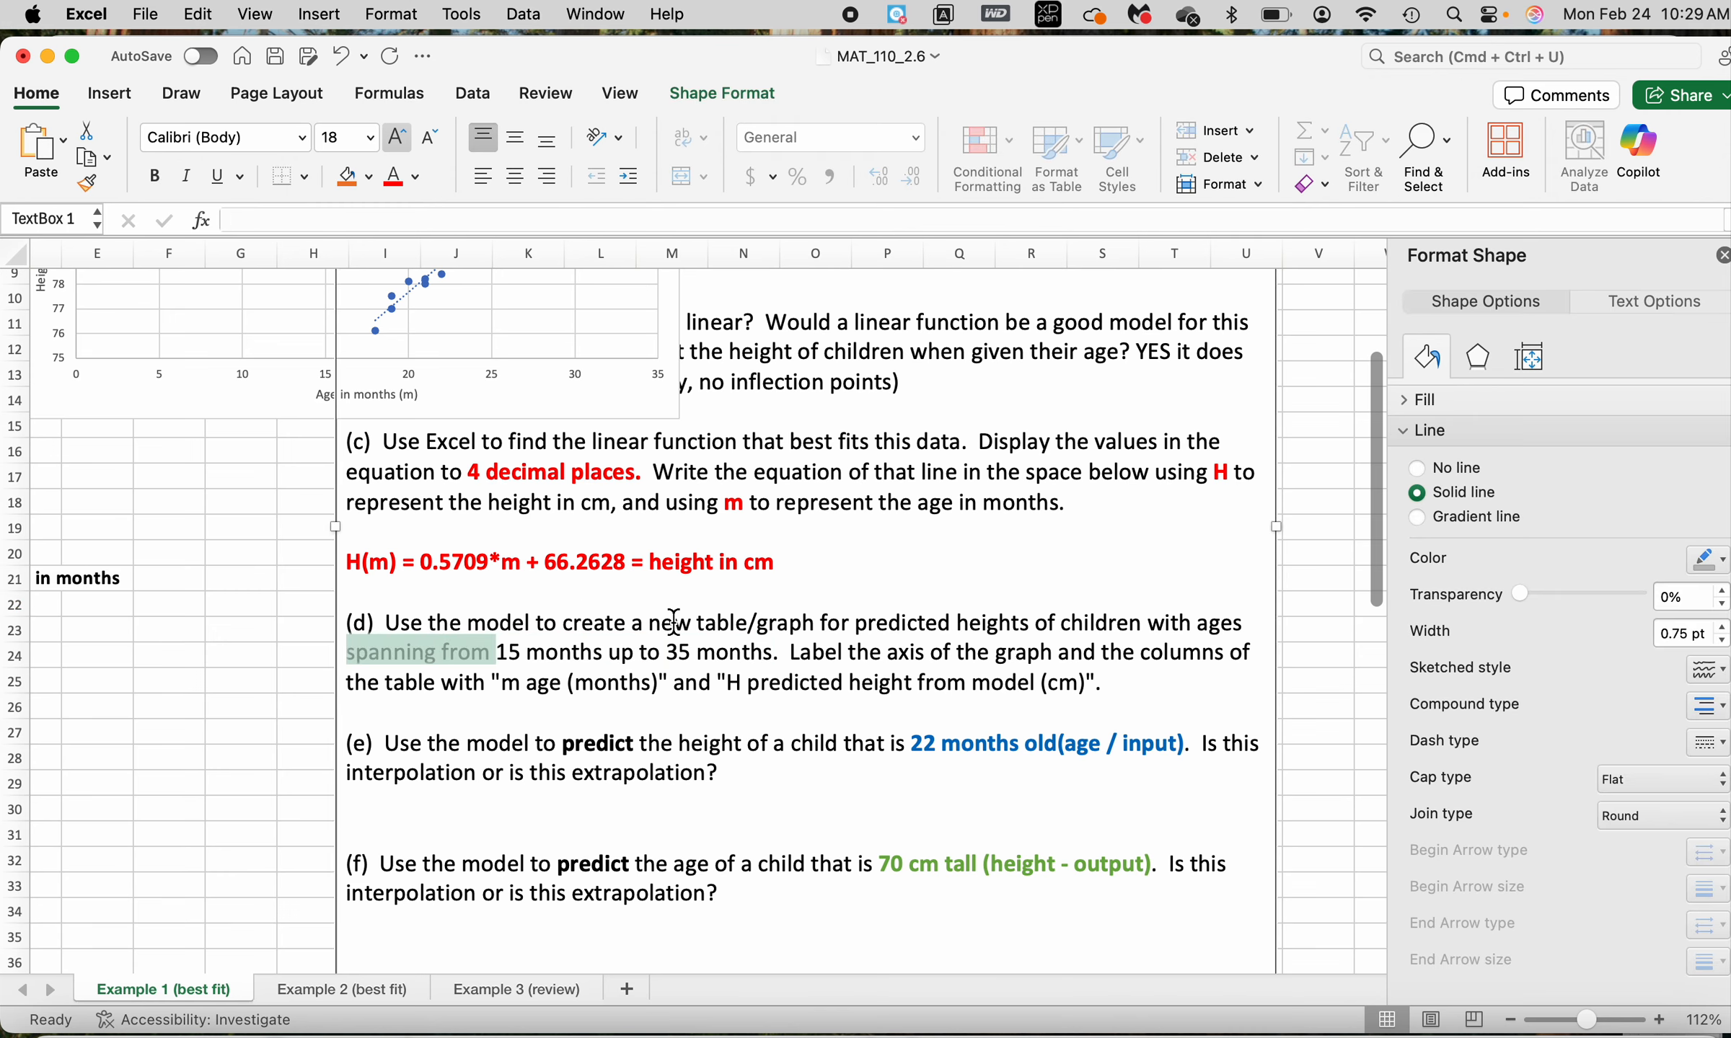
scroll(673, 621, "left", 5)
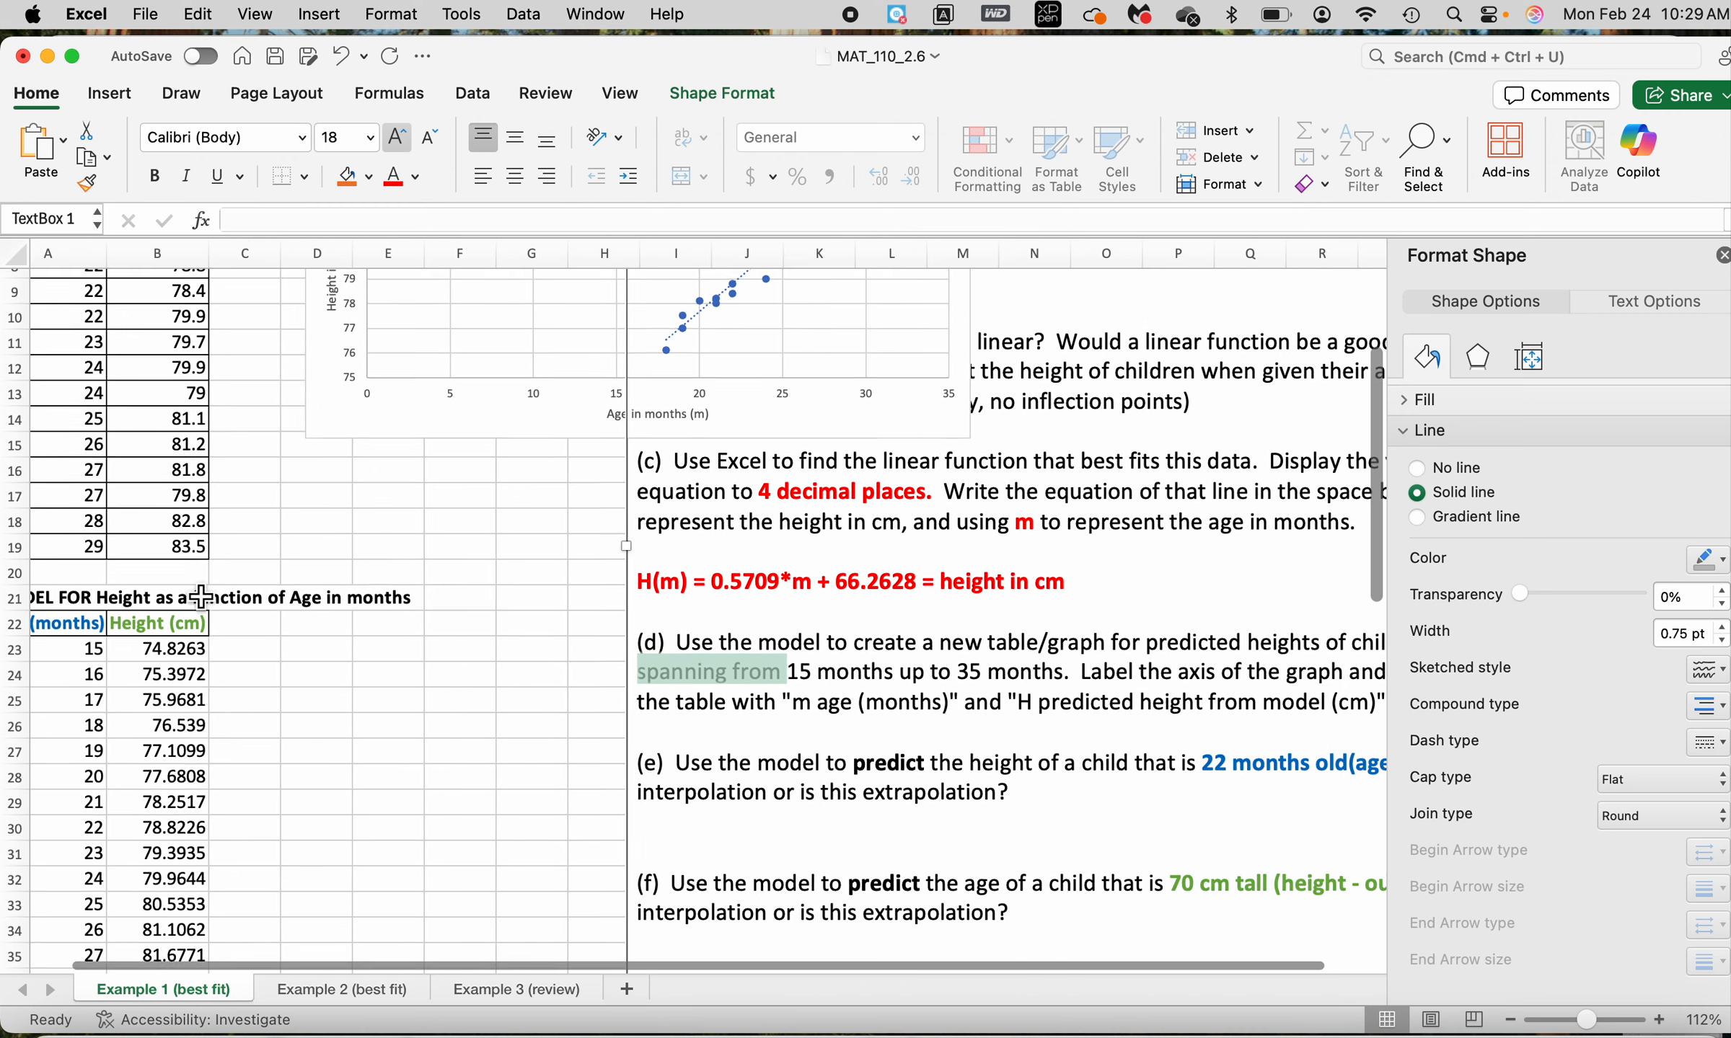
scroll(637, 456, "up", 5)
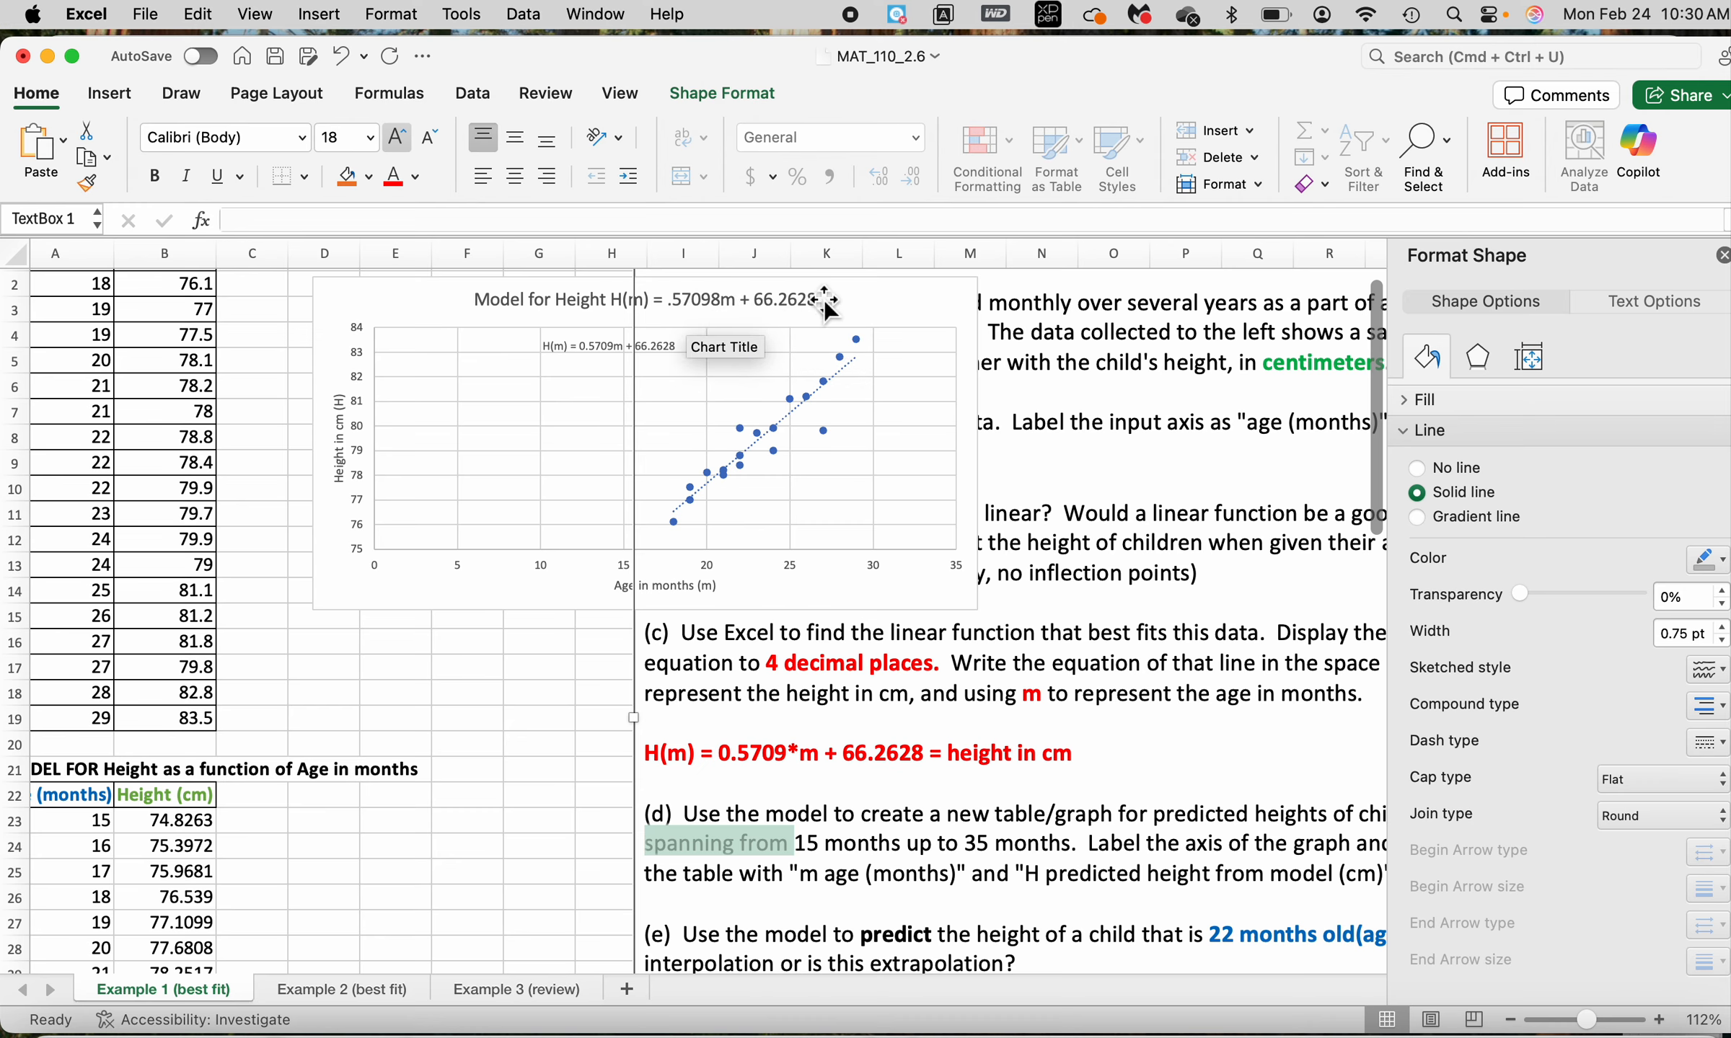
scroll(364, 615, "down", 5)
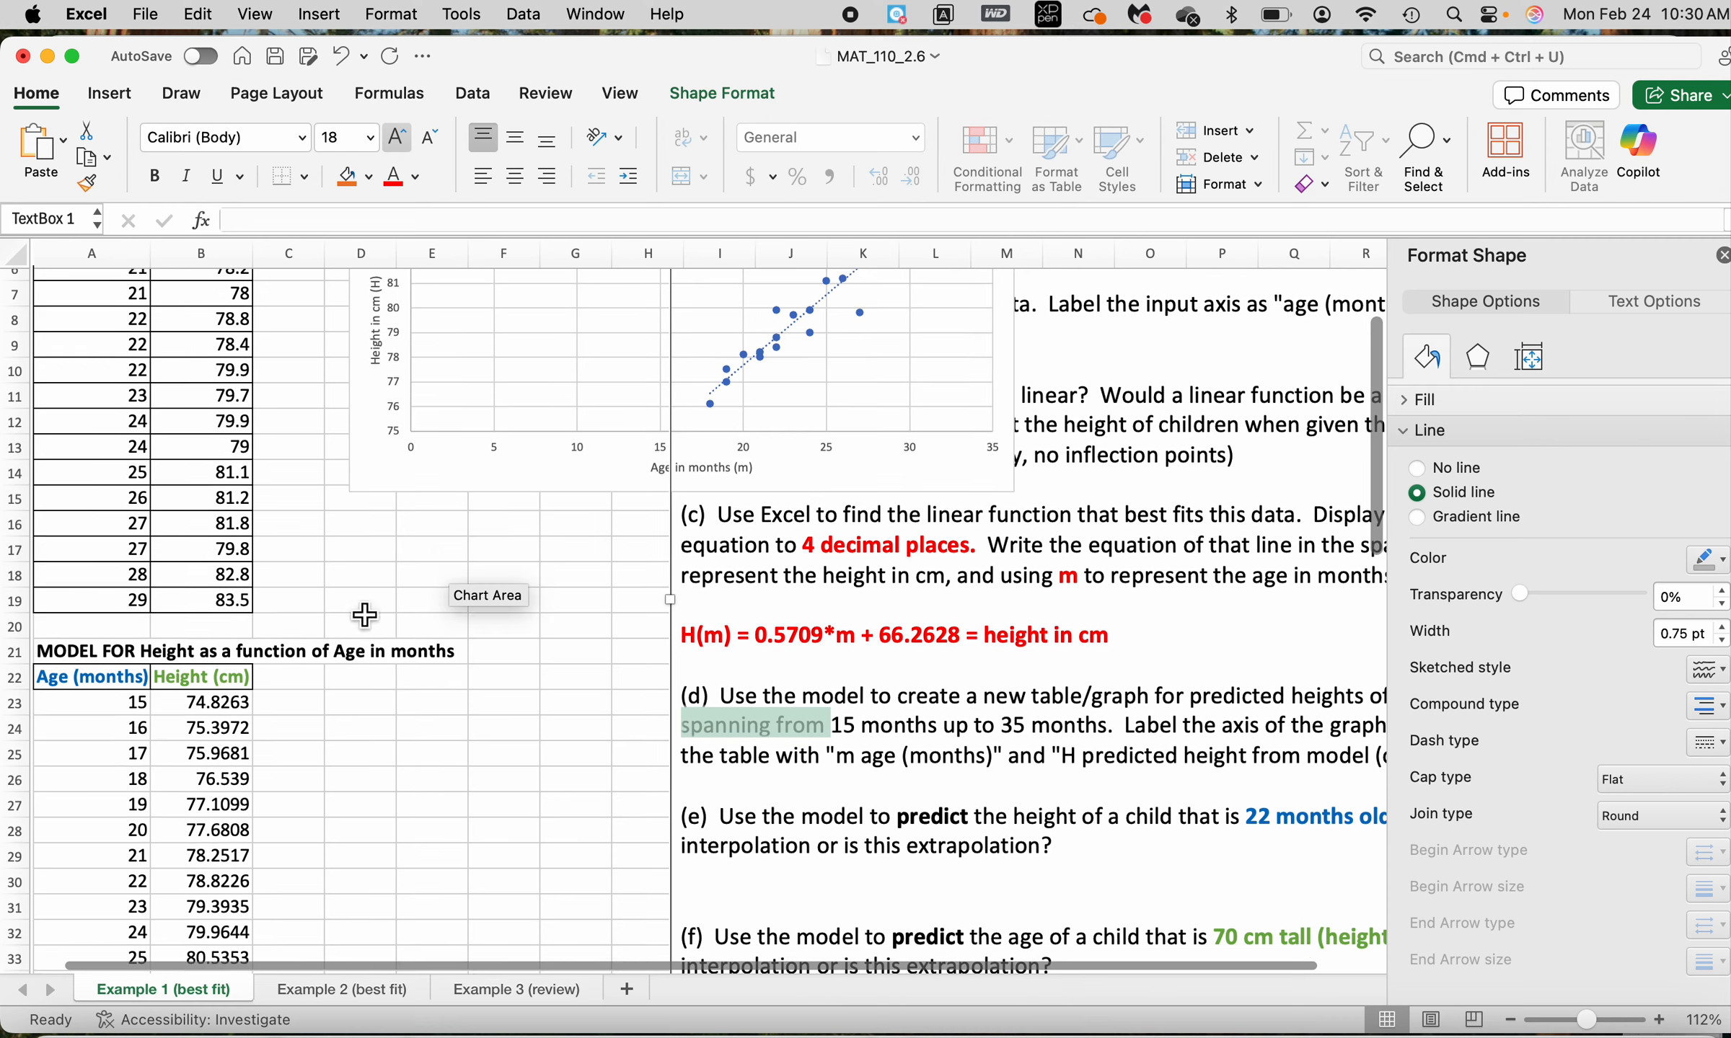
Examine the ages in the model table and the predicted-height formula in cell B23, and cancel the cell edit
left_click(142, 709)
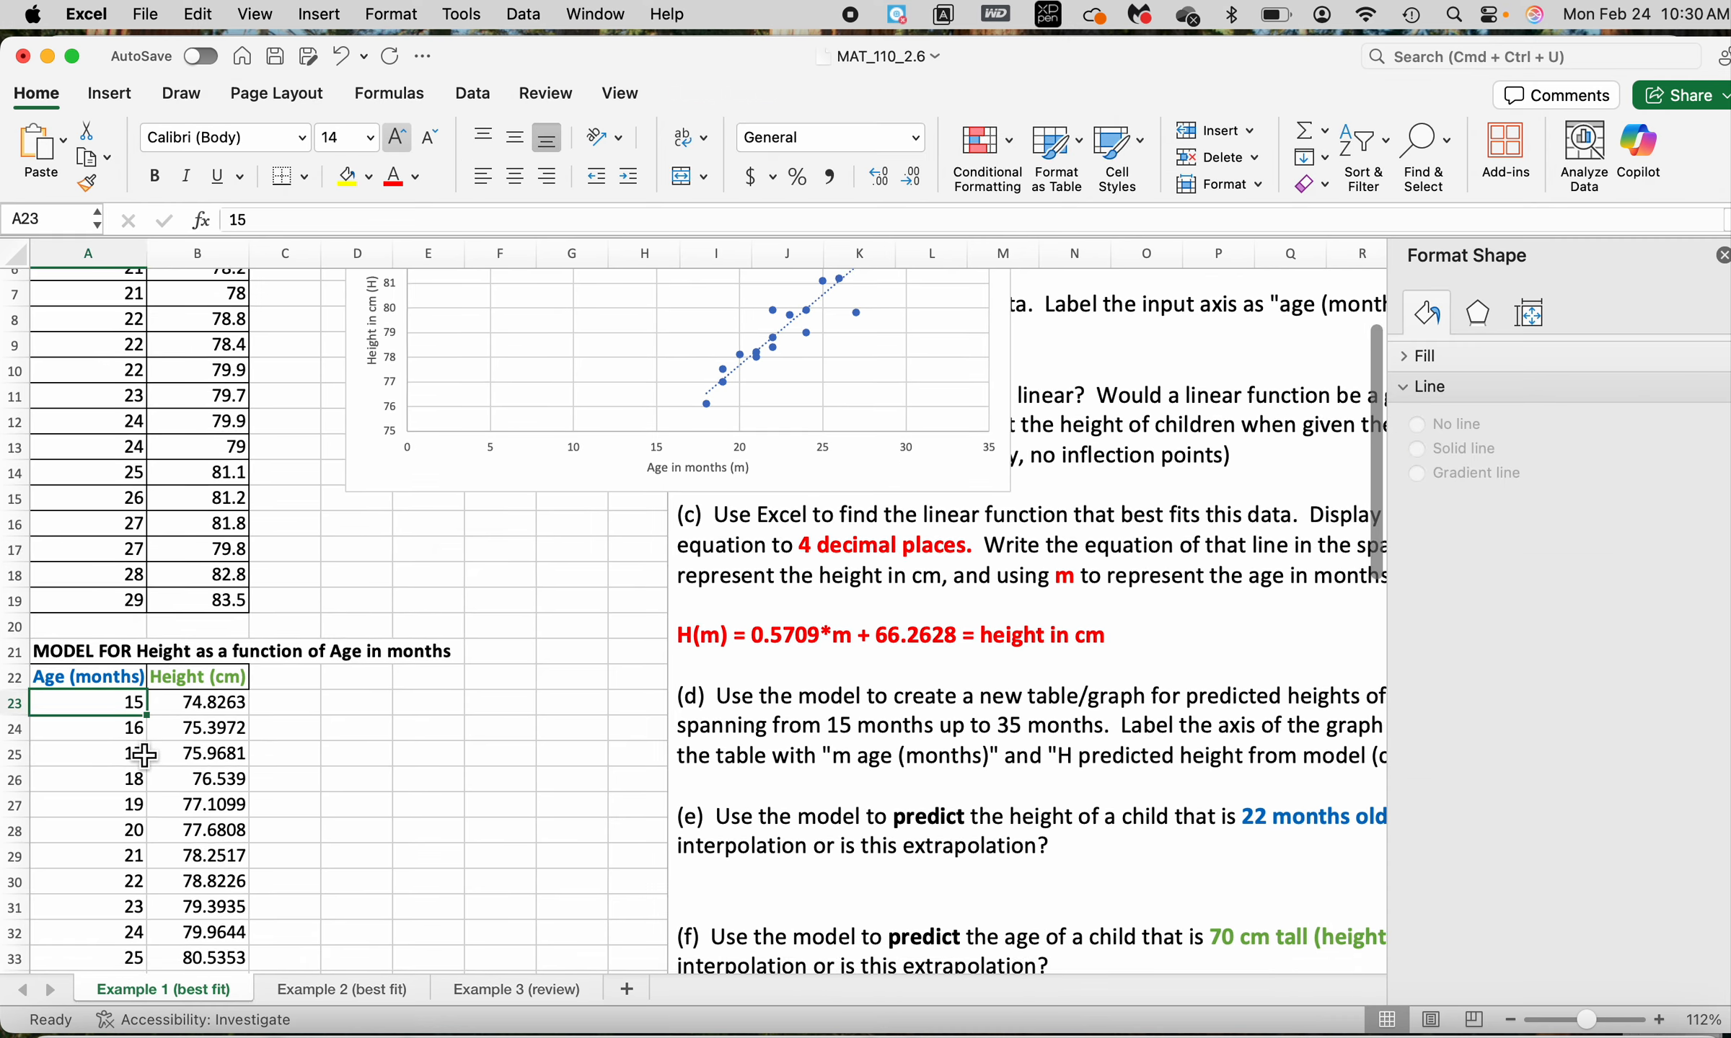
scroll(130, 649, "down", 3)
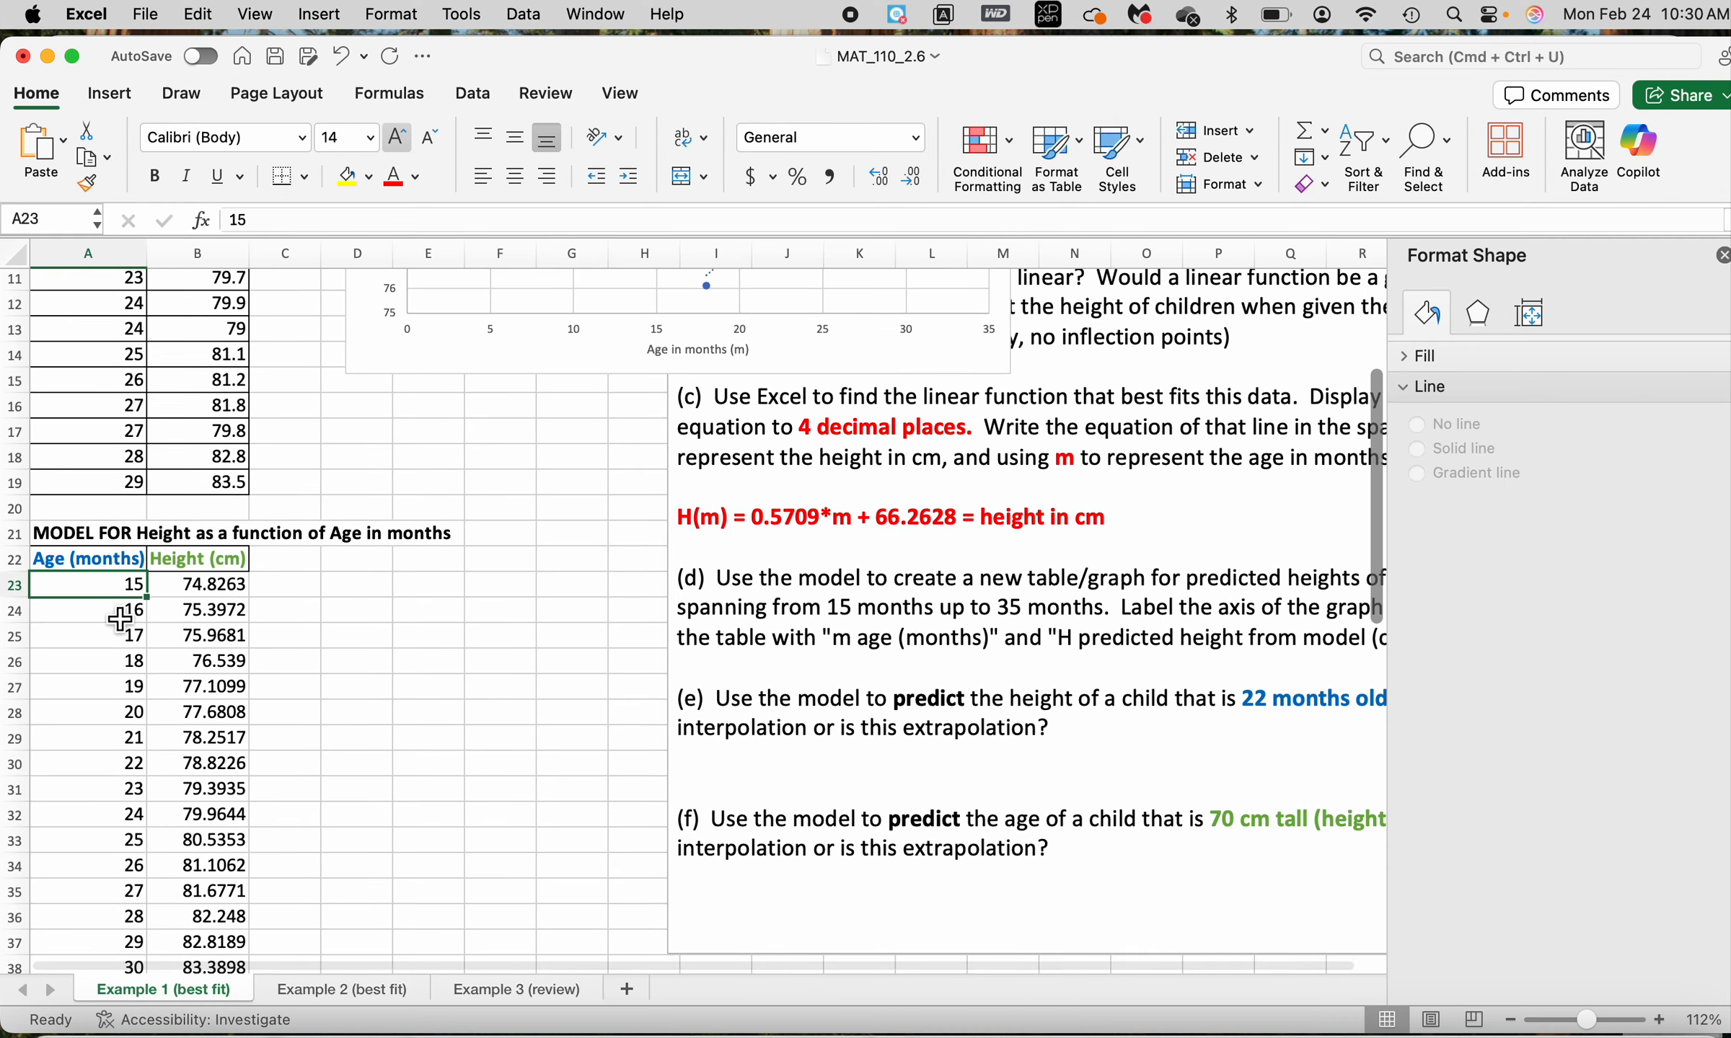
scroll(126, 685, "down", 5)
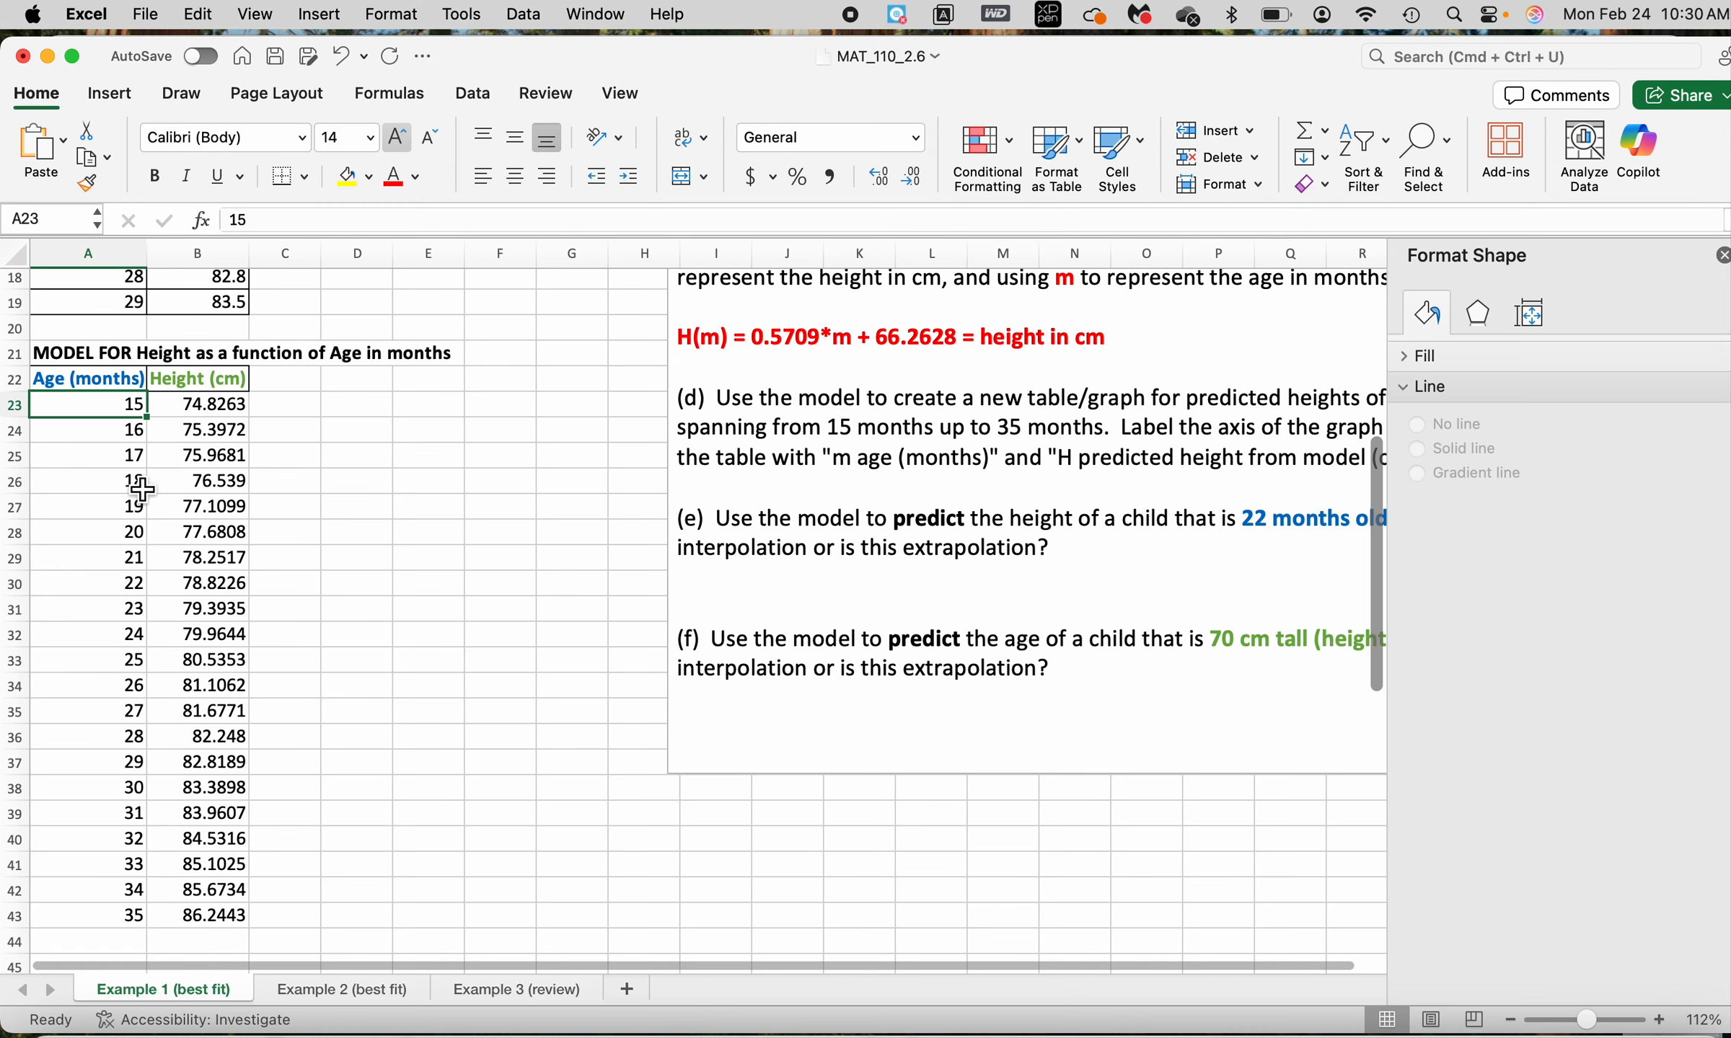
scroll(126, 582, "up", 2)
scroll(125, 583, "up", 3)
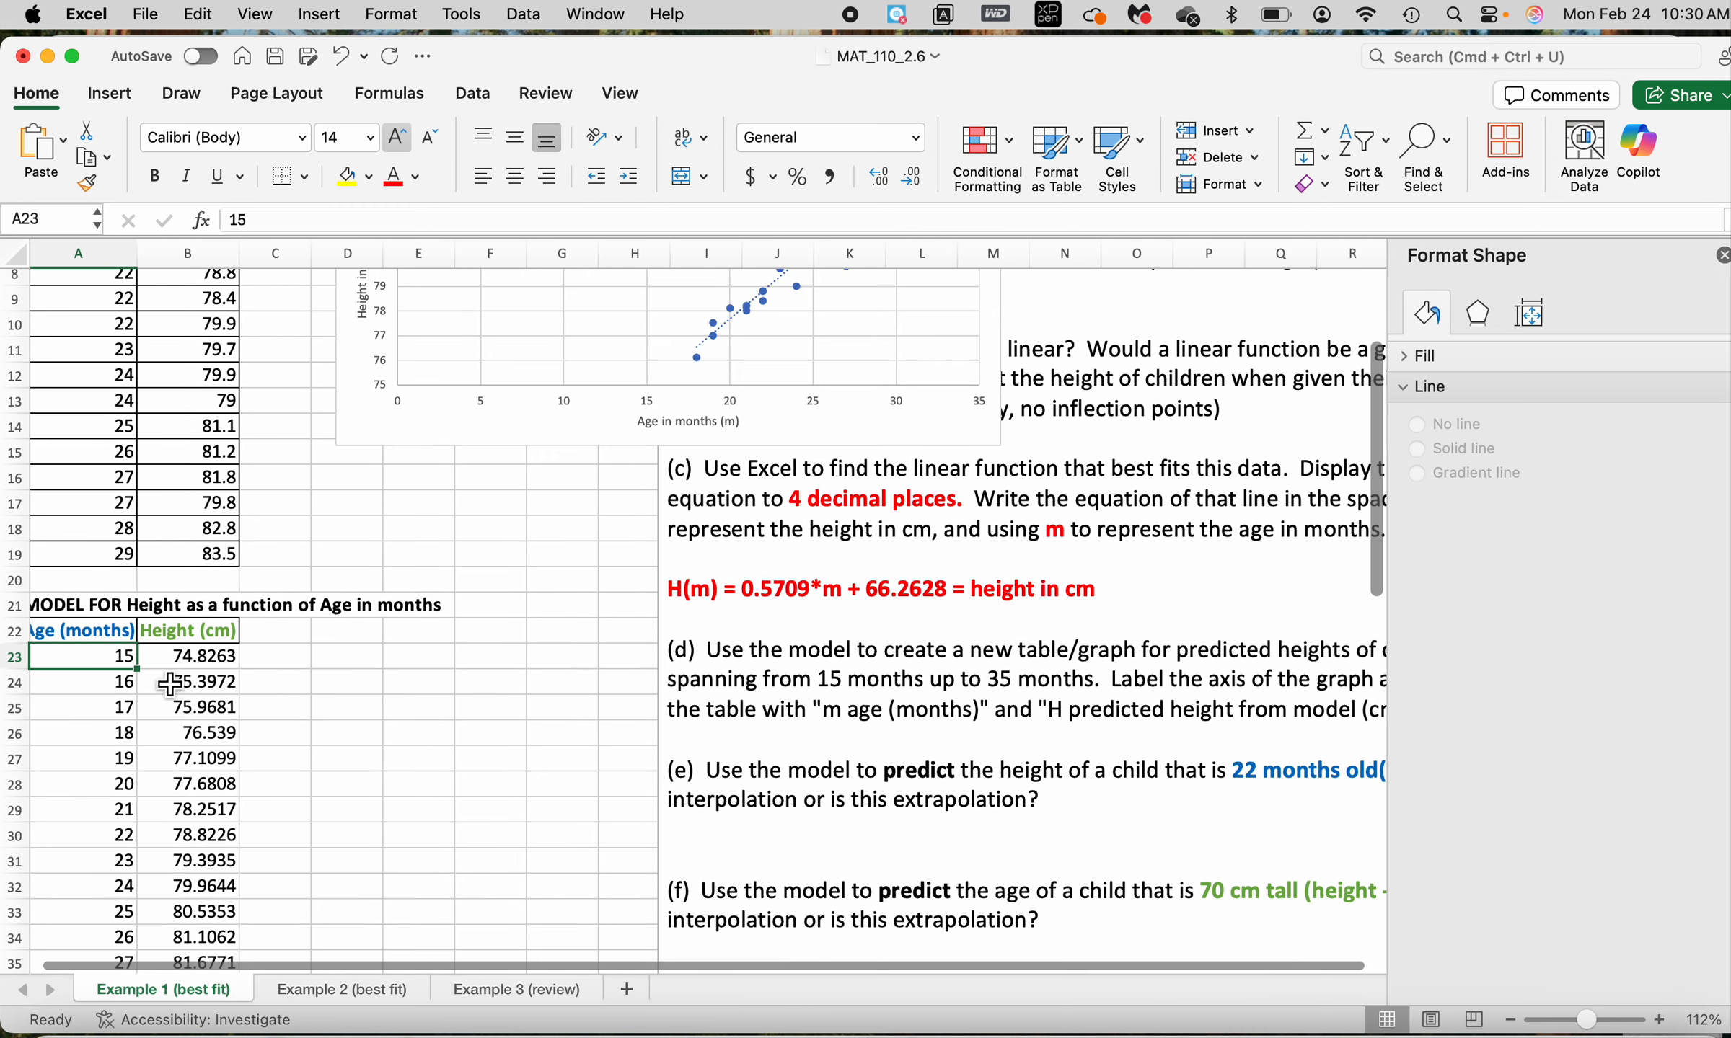
double_click(204, 656)
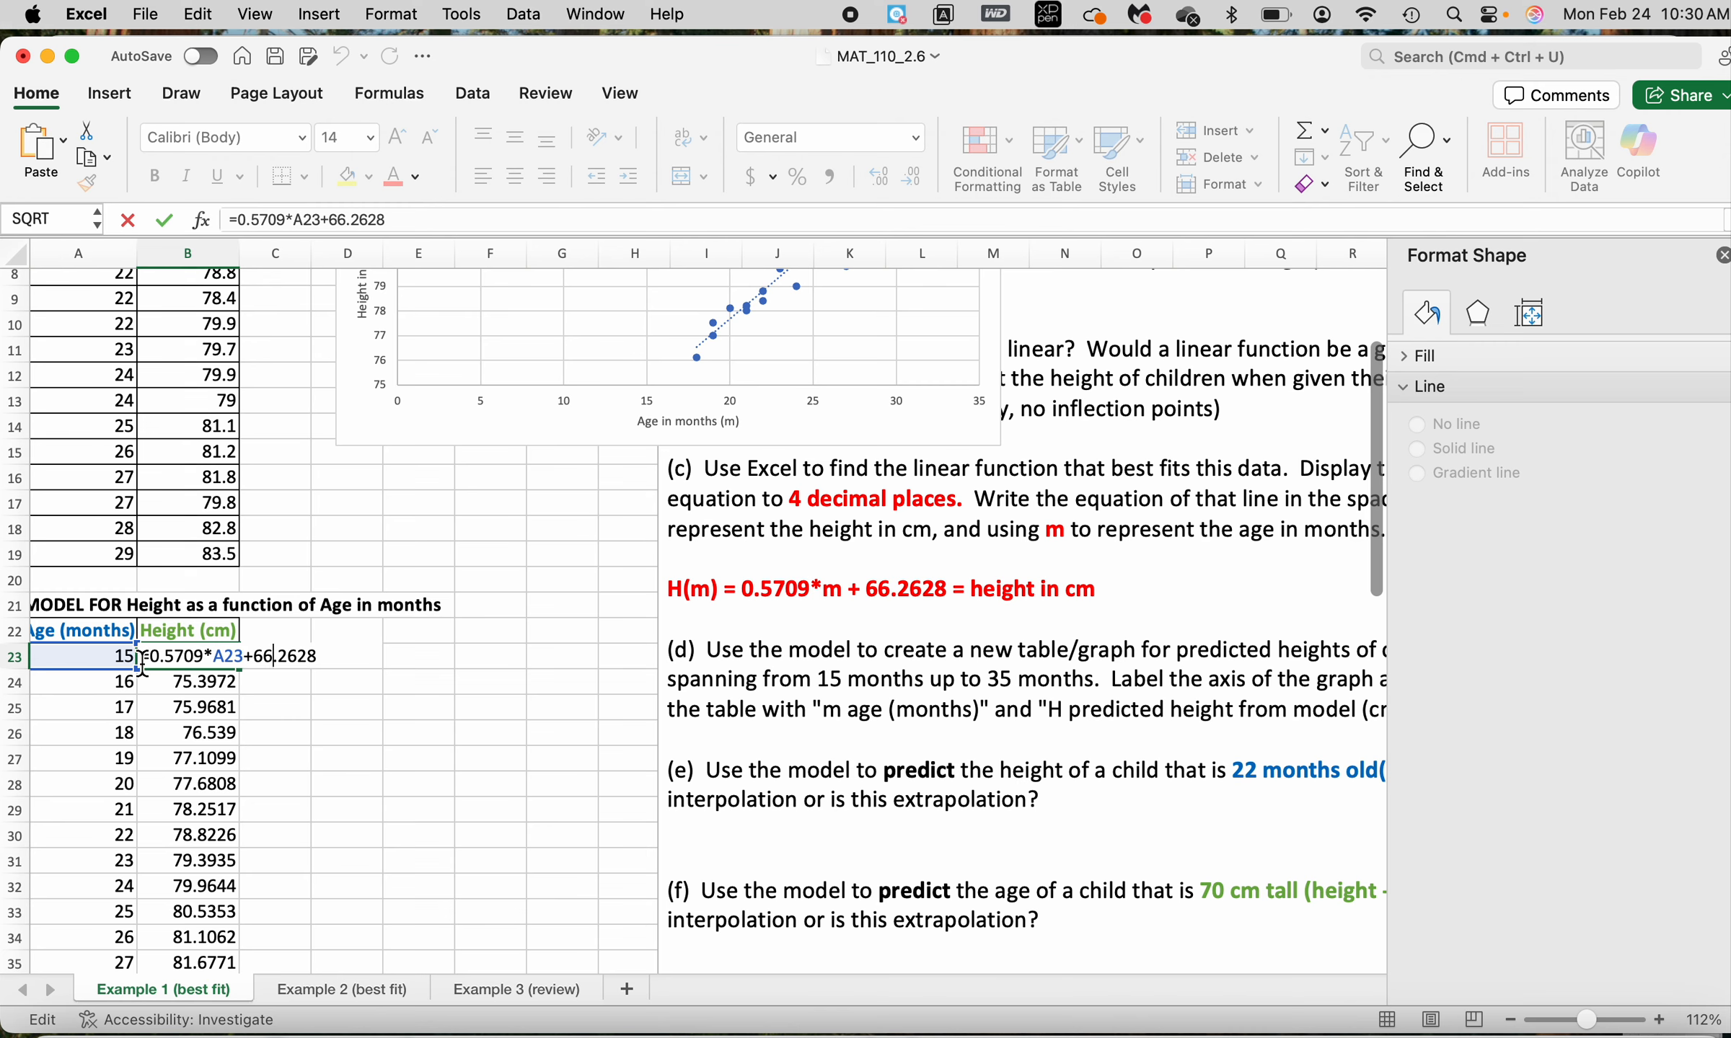
left_click_drag(143, 658, 309, 694)
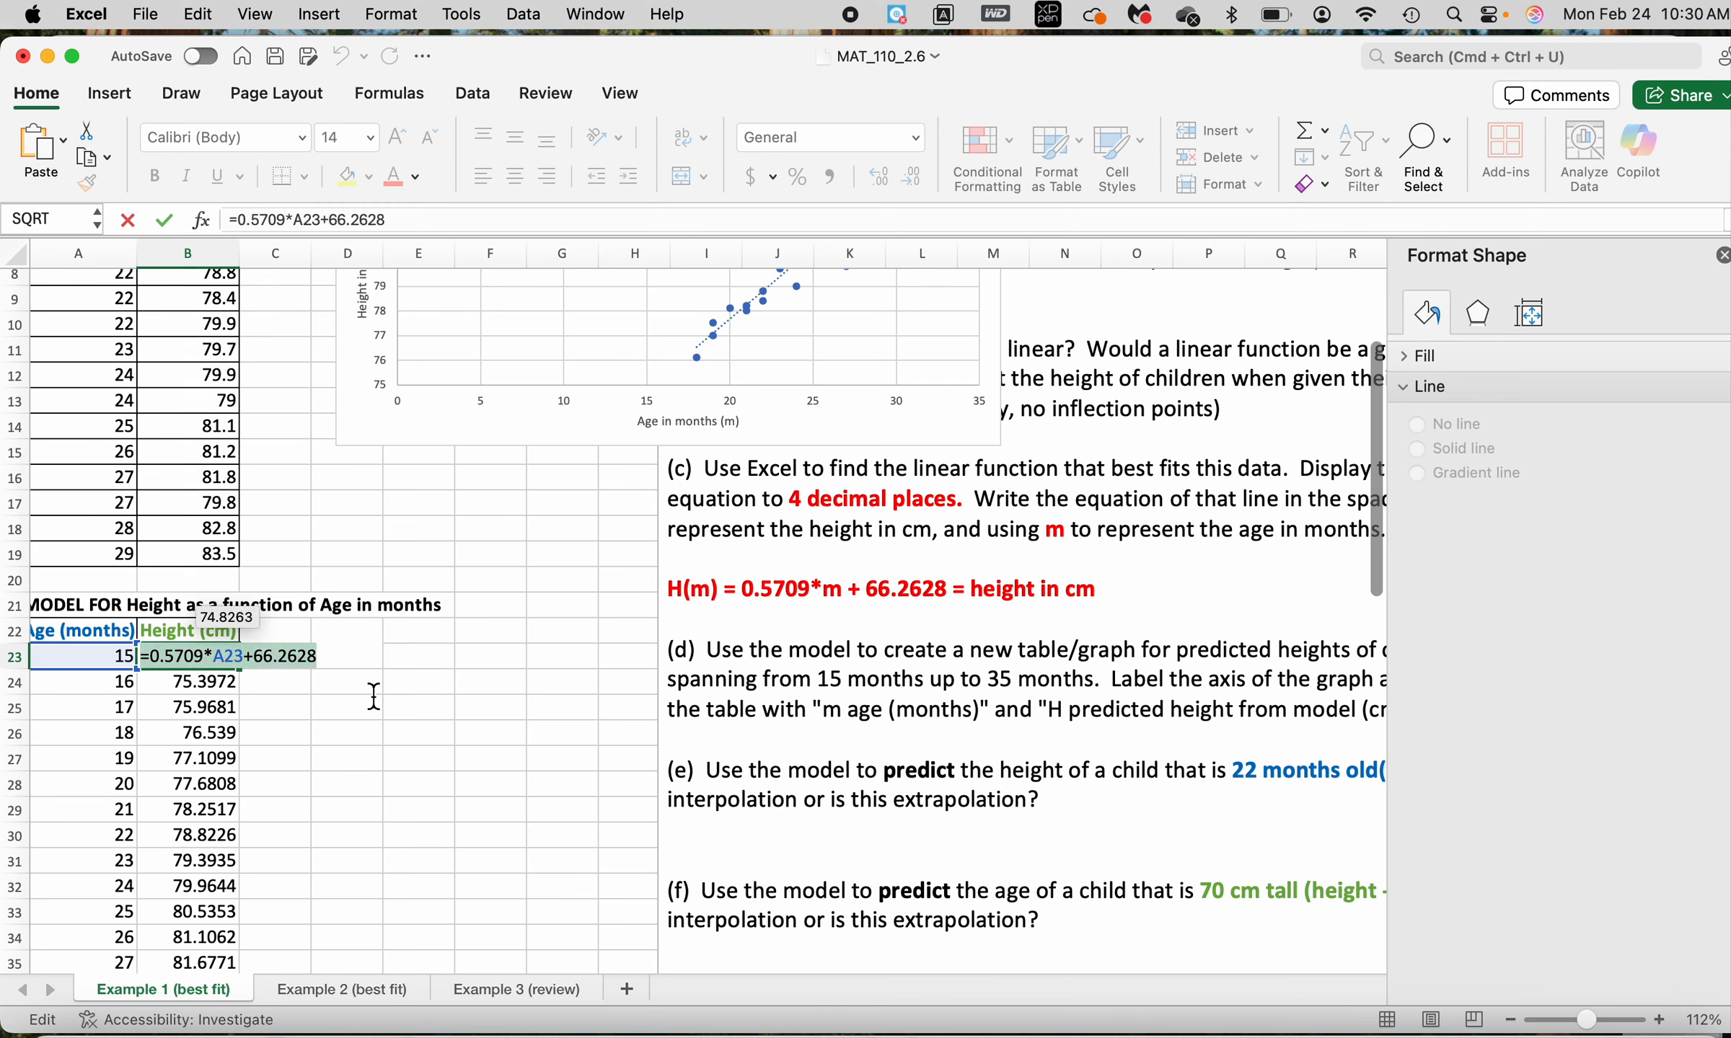
left_click(337, 764)
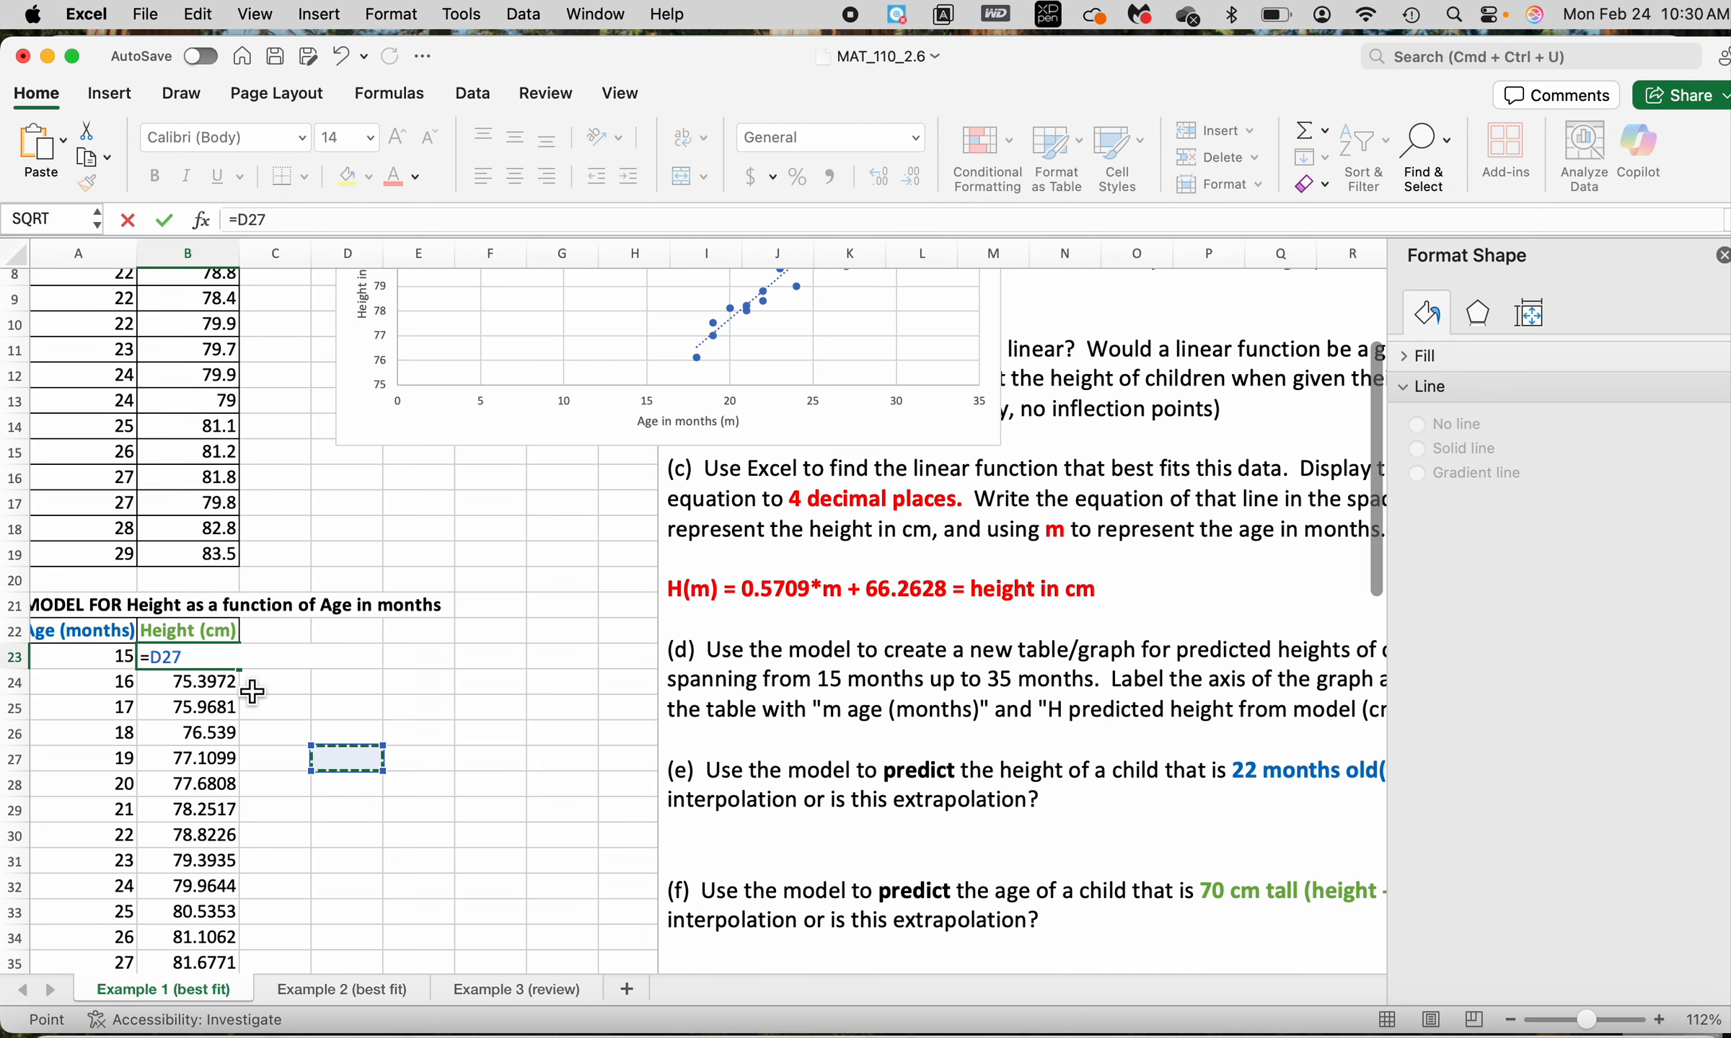
key("Escape")
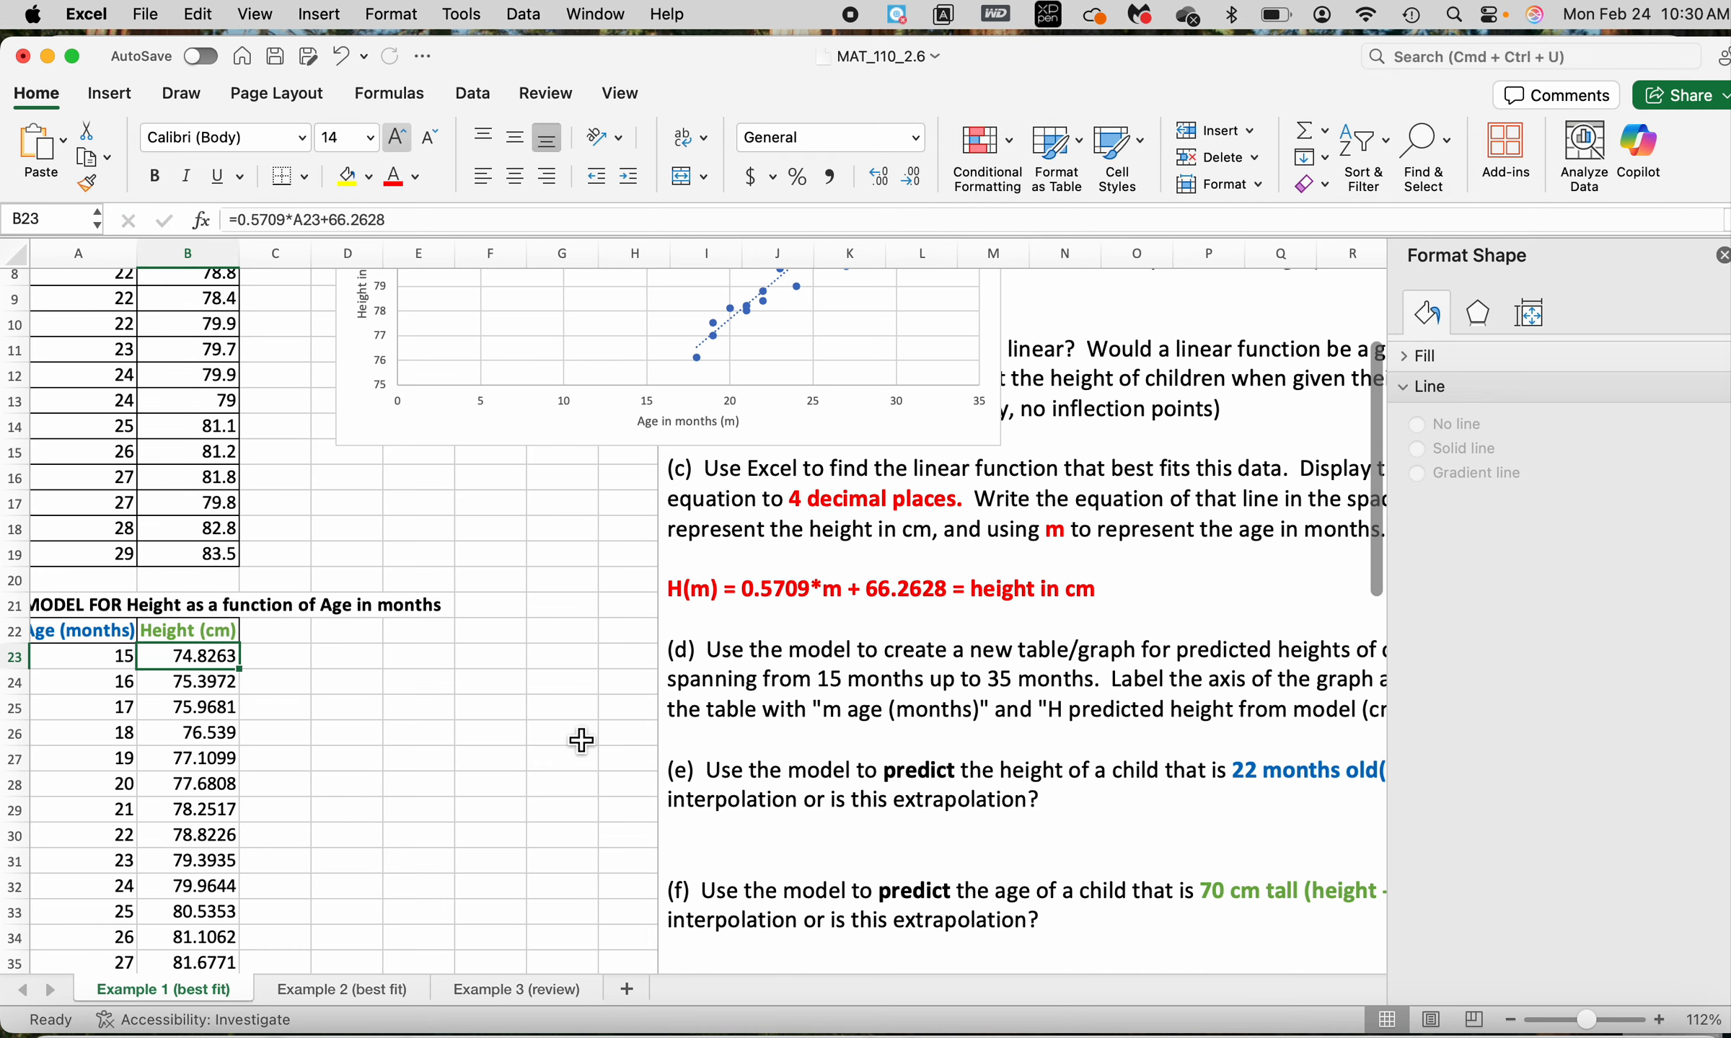
Insert a scatter chart with smooth lines and no markers from A22:B43, and move it over beside the model table
scroll(582, 740, "down", 2)
scroll(581, 741, "down", 2)
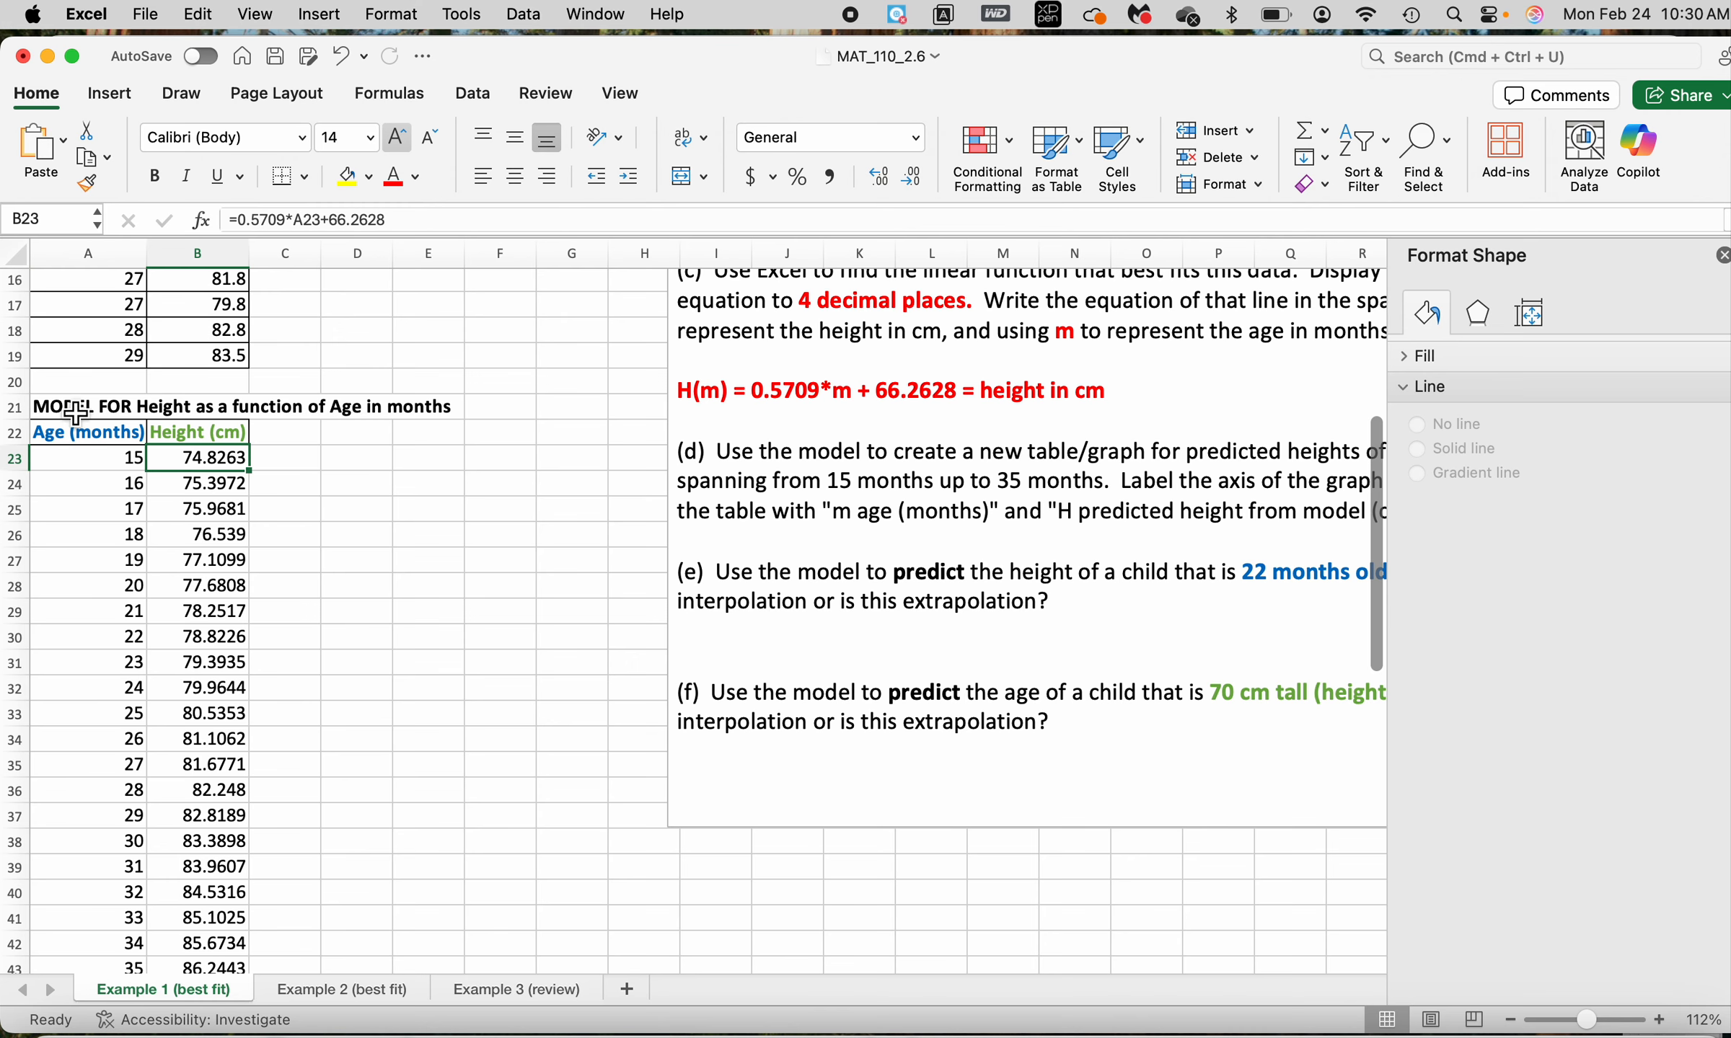
left_click_drag(73, 433, 248, 930)
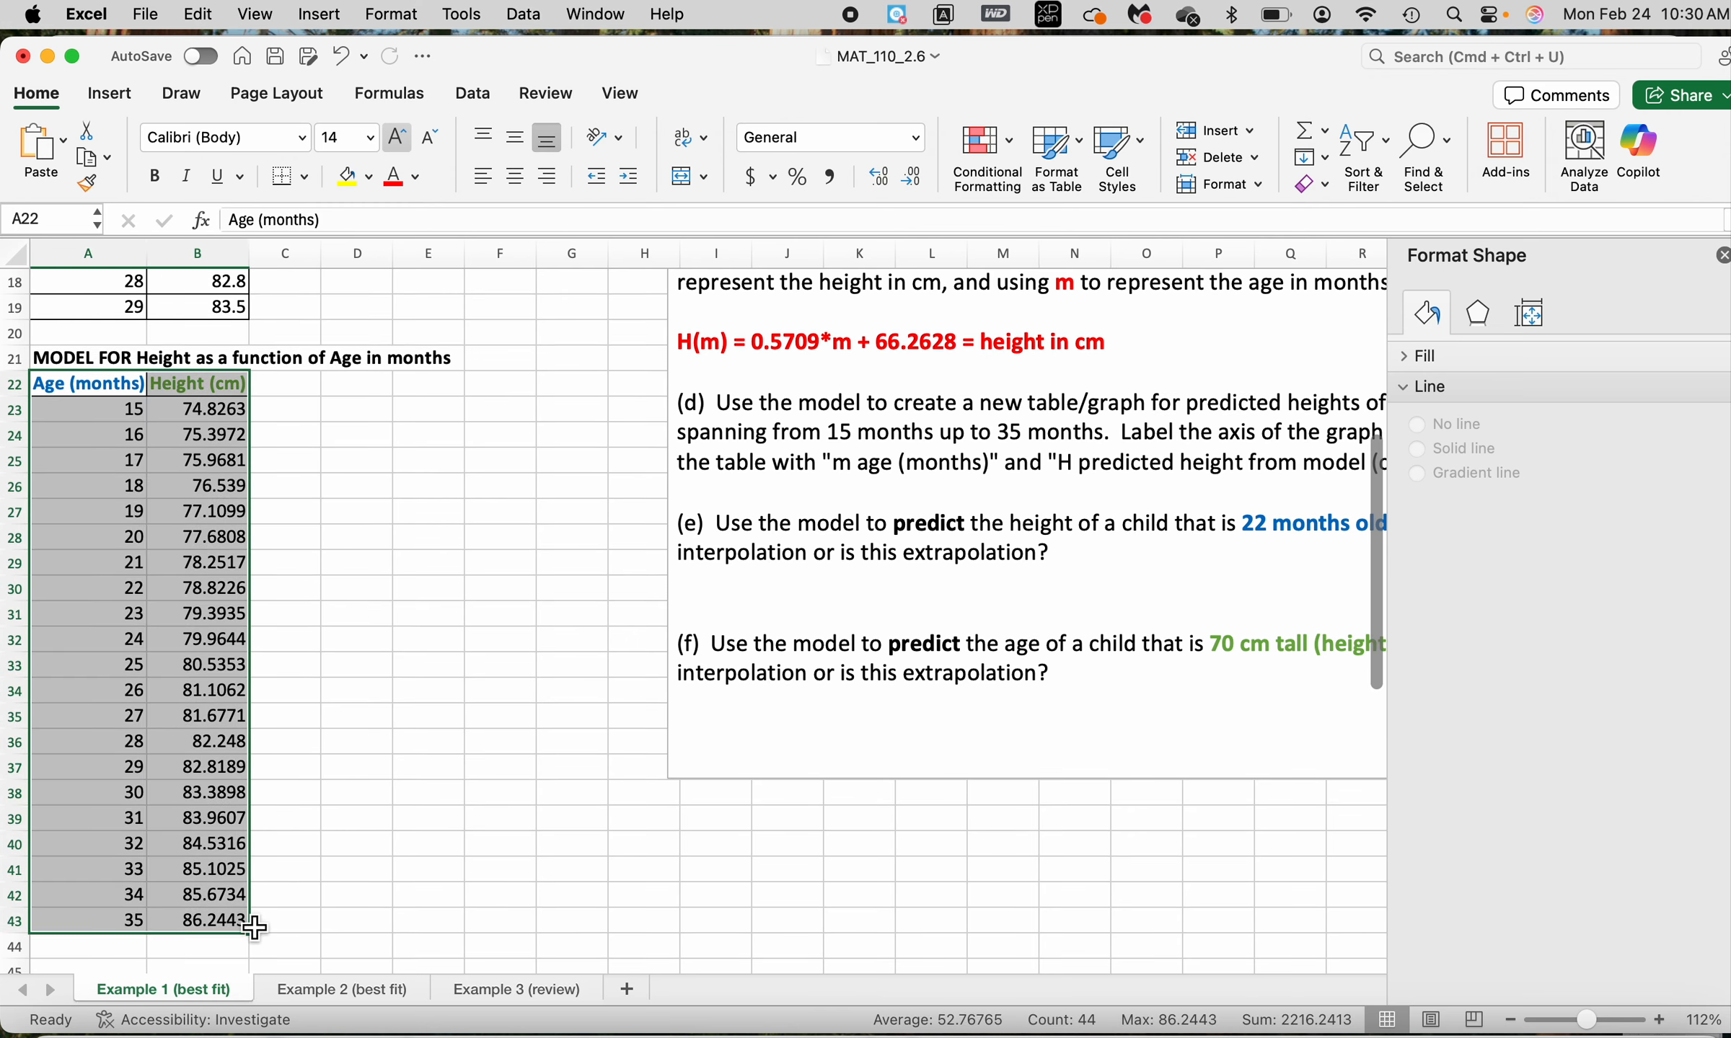
left_click(116, 95)
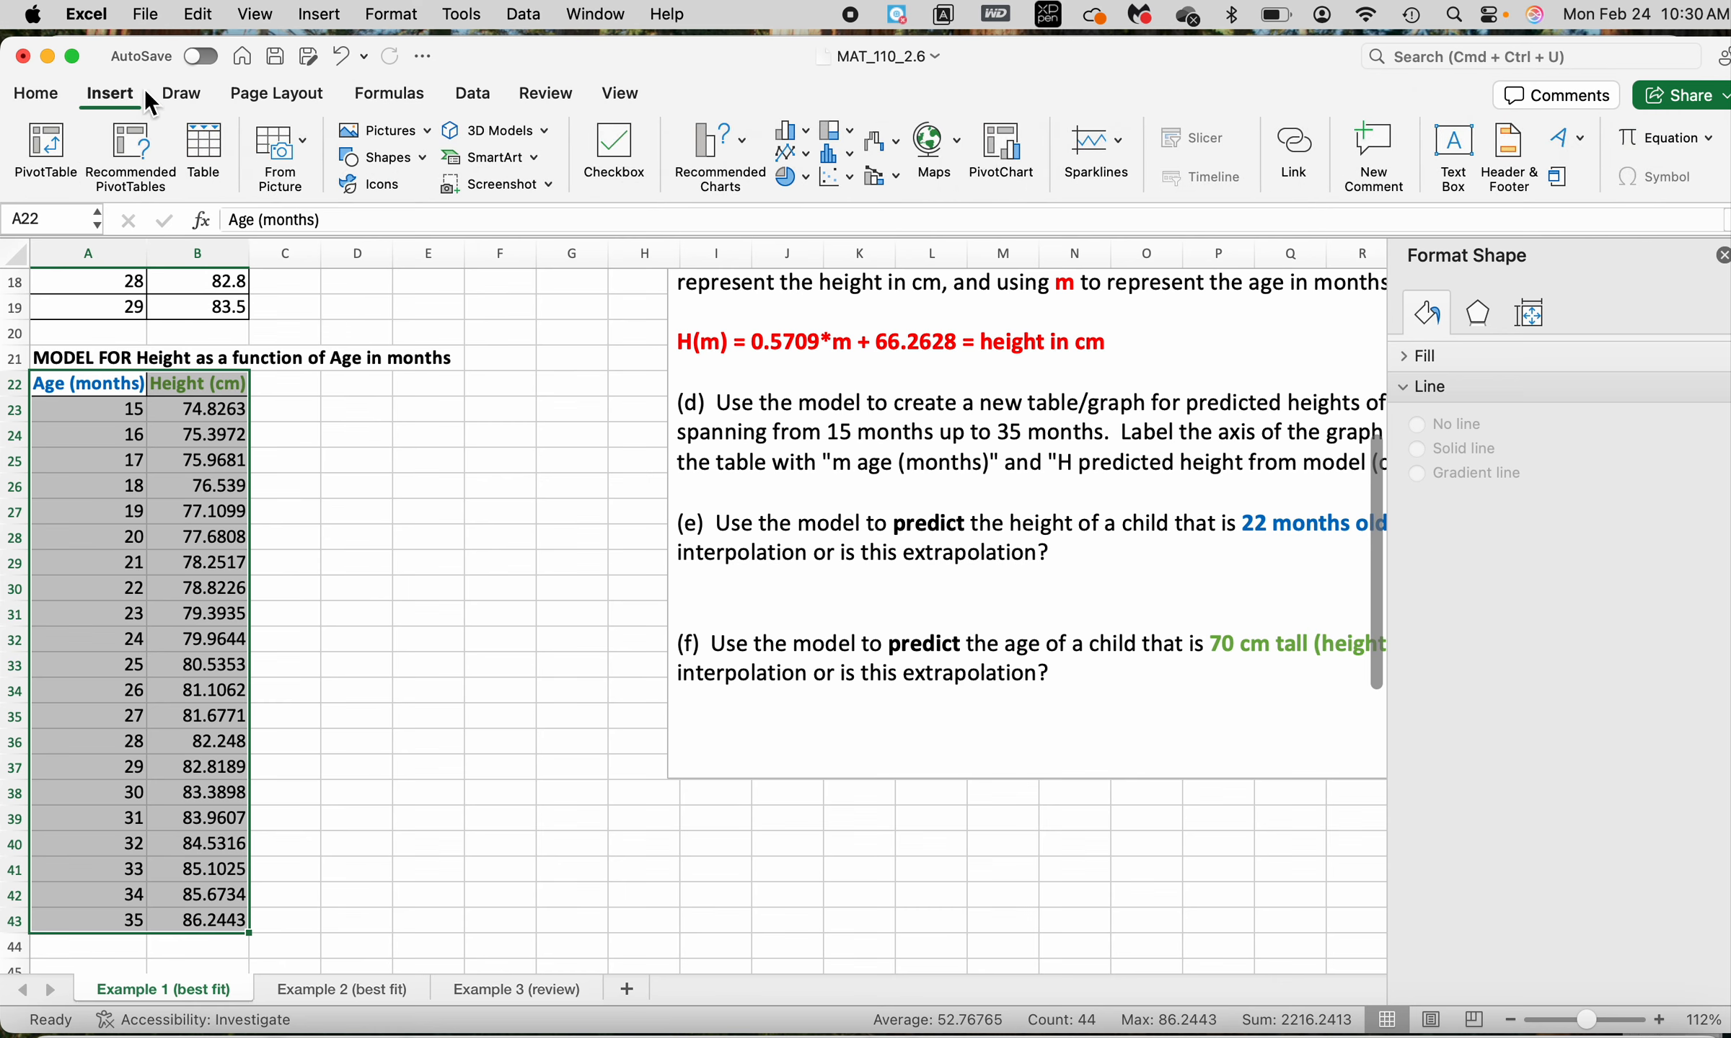
left_click(850, 177)
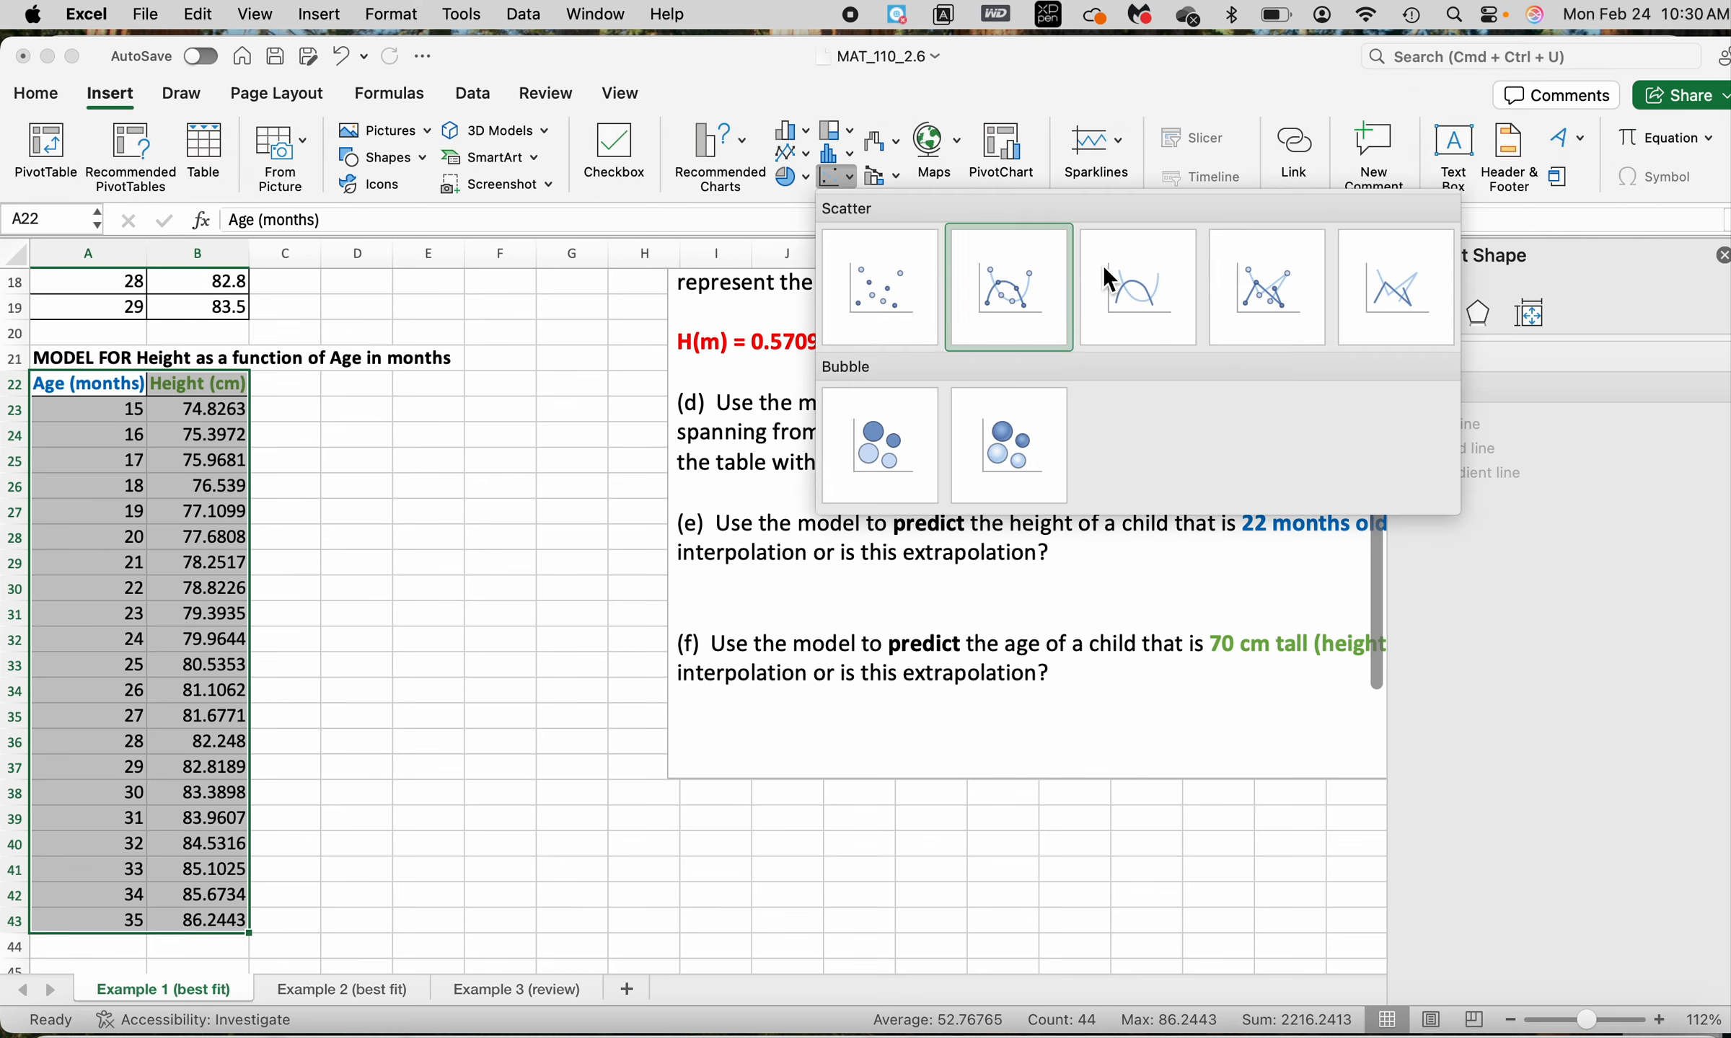
left_click(1141, 286)
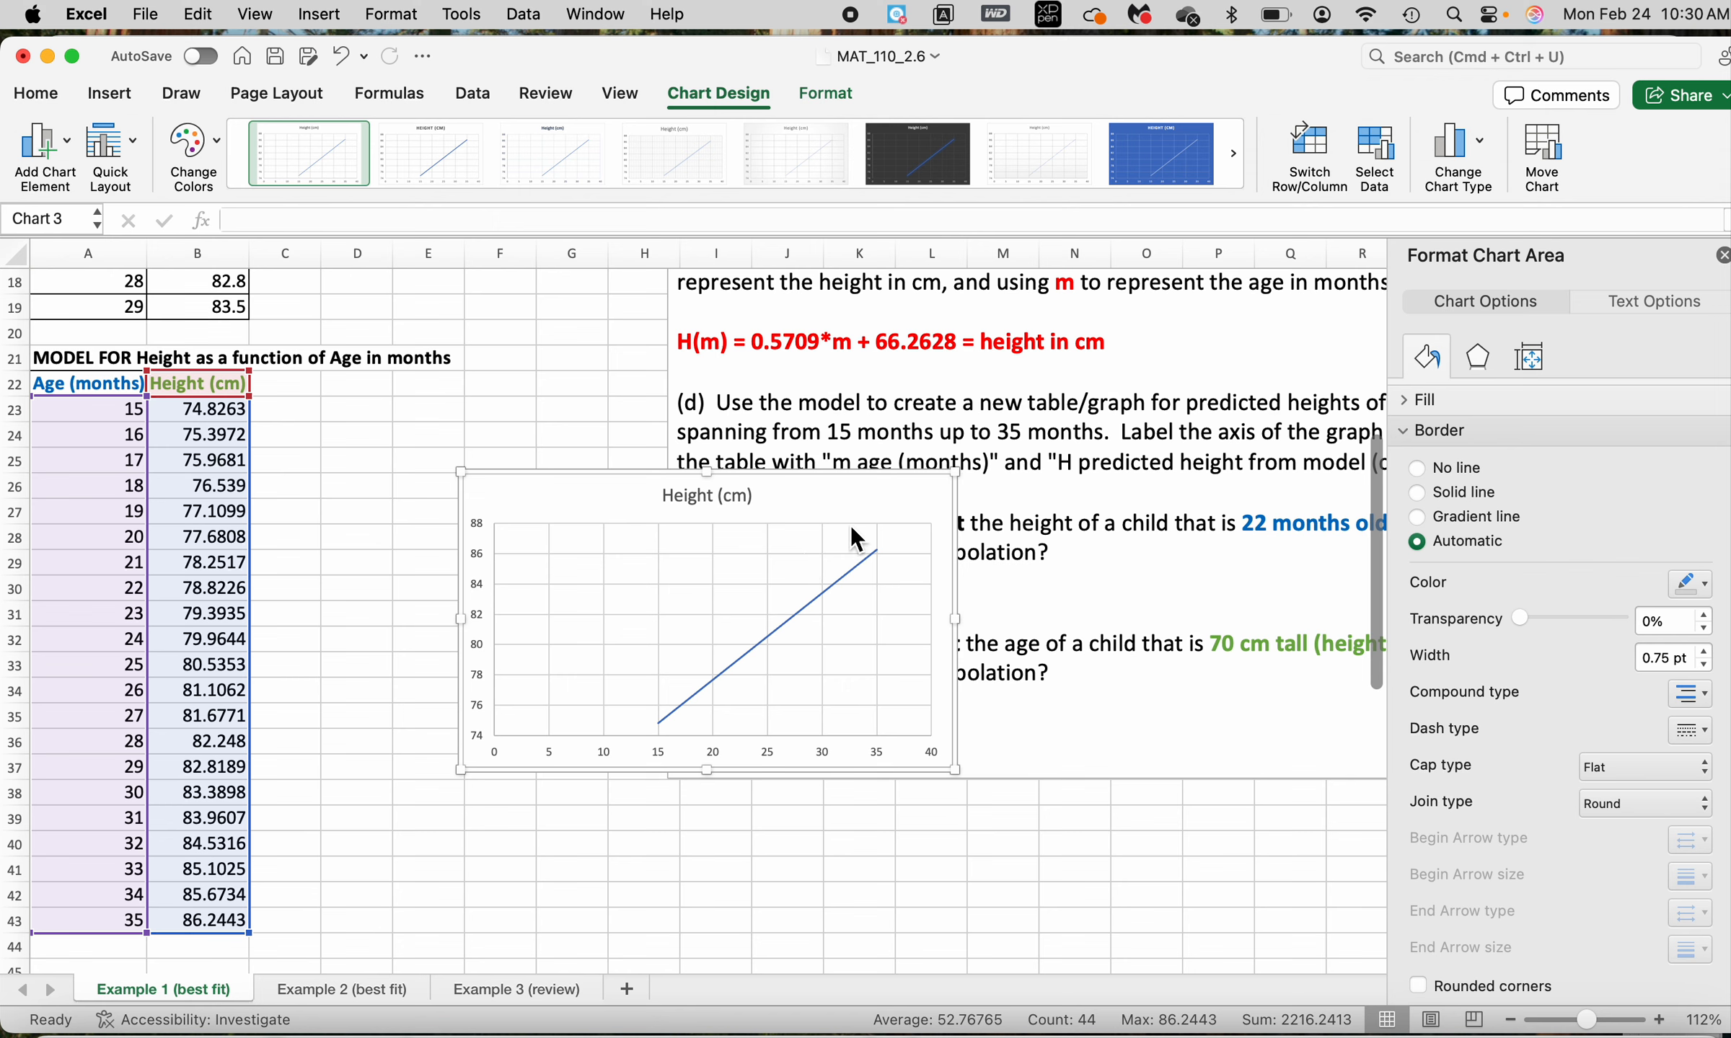
left_click_drag(884, 515, 655, 485)
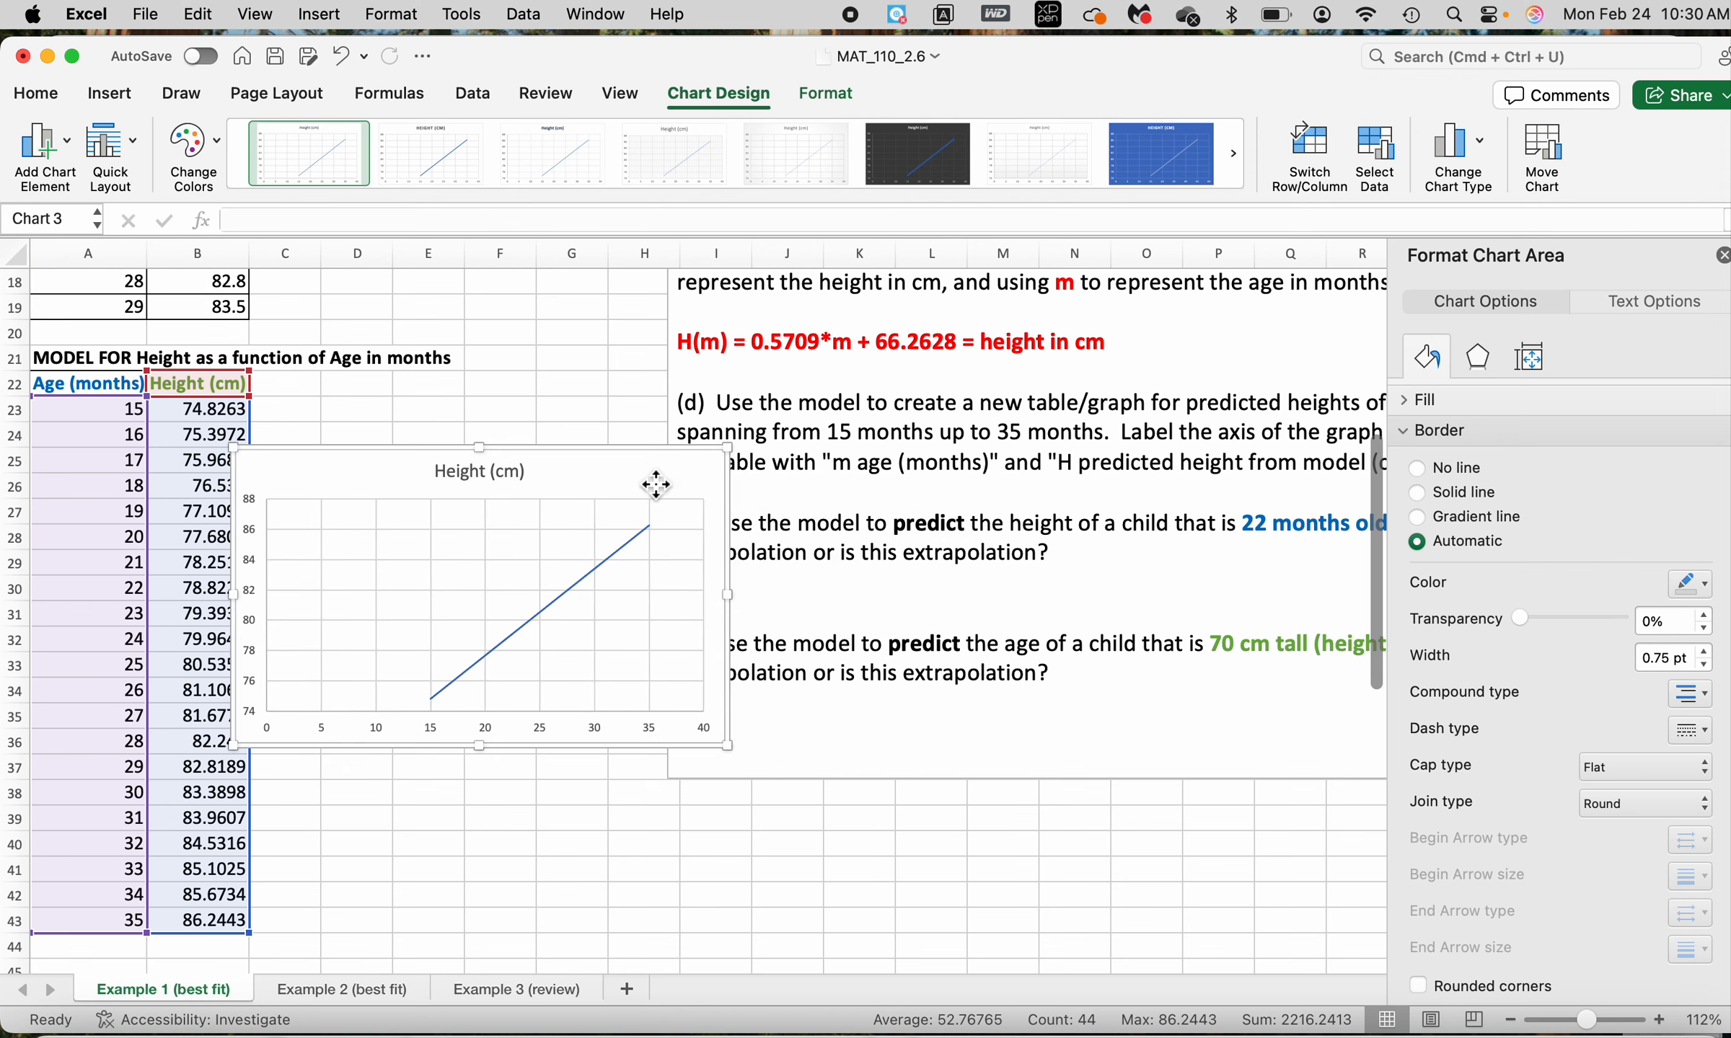
Replace the title of the model chart with "Model to Predict height in cm"
left_click(530, 476)
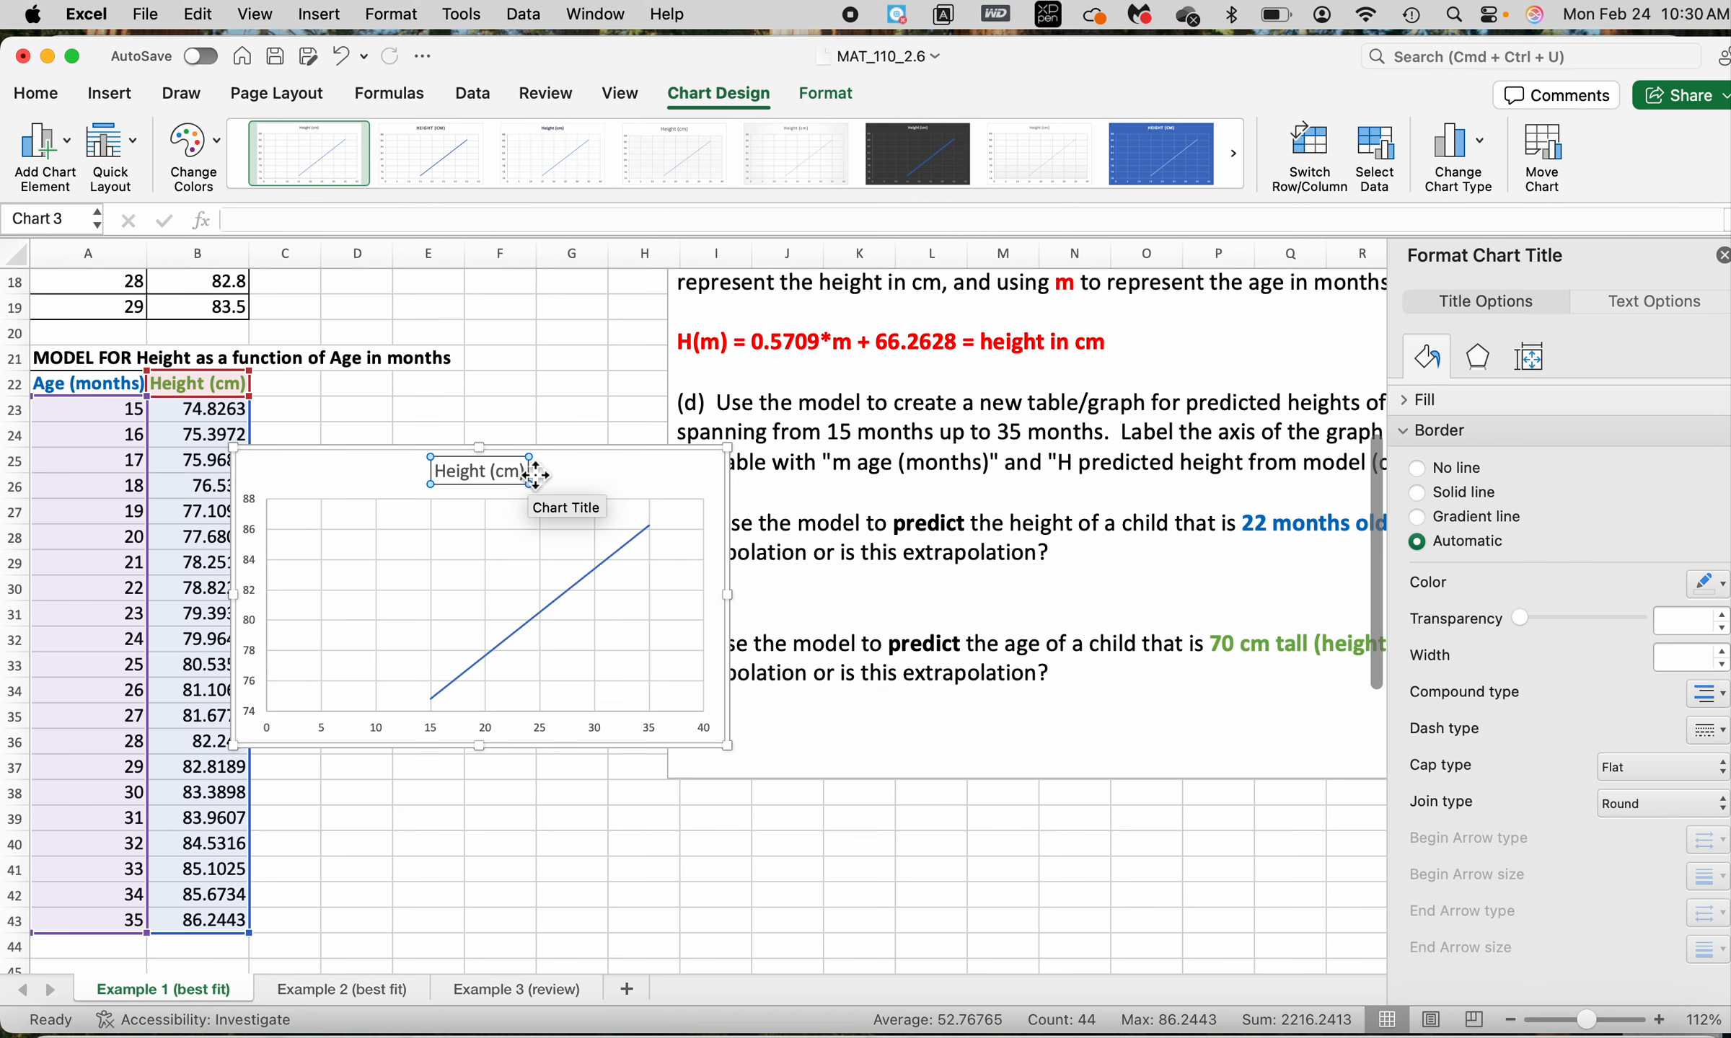
left_click(535, 475)
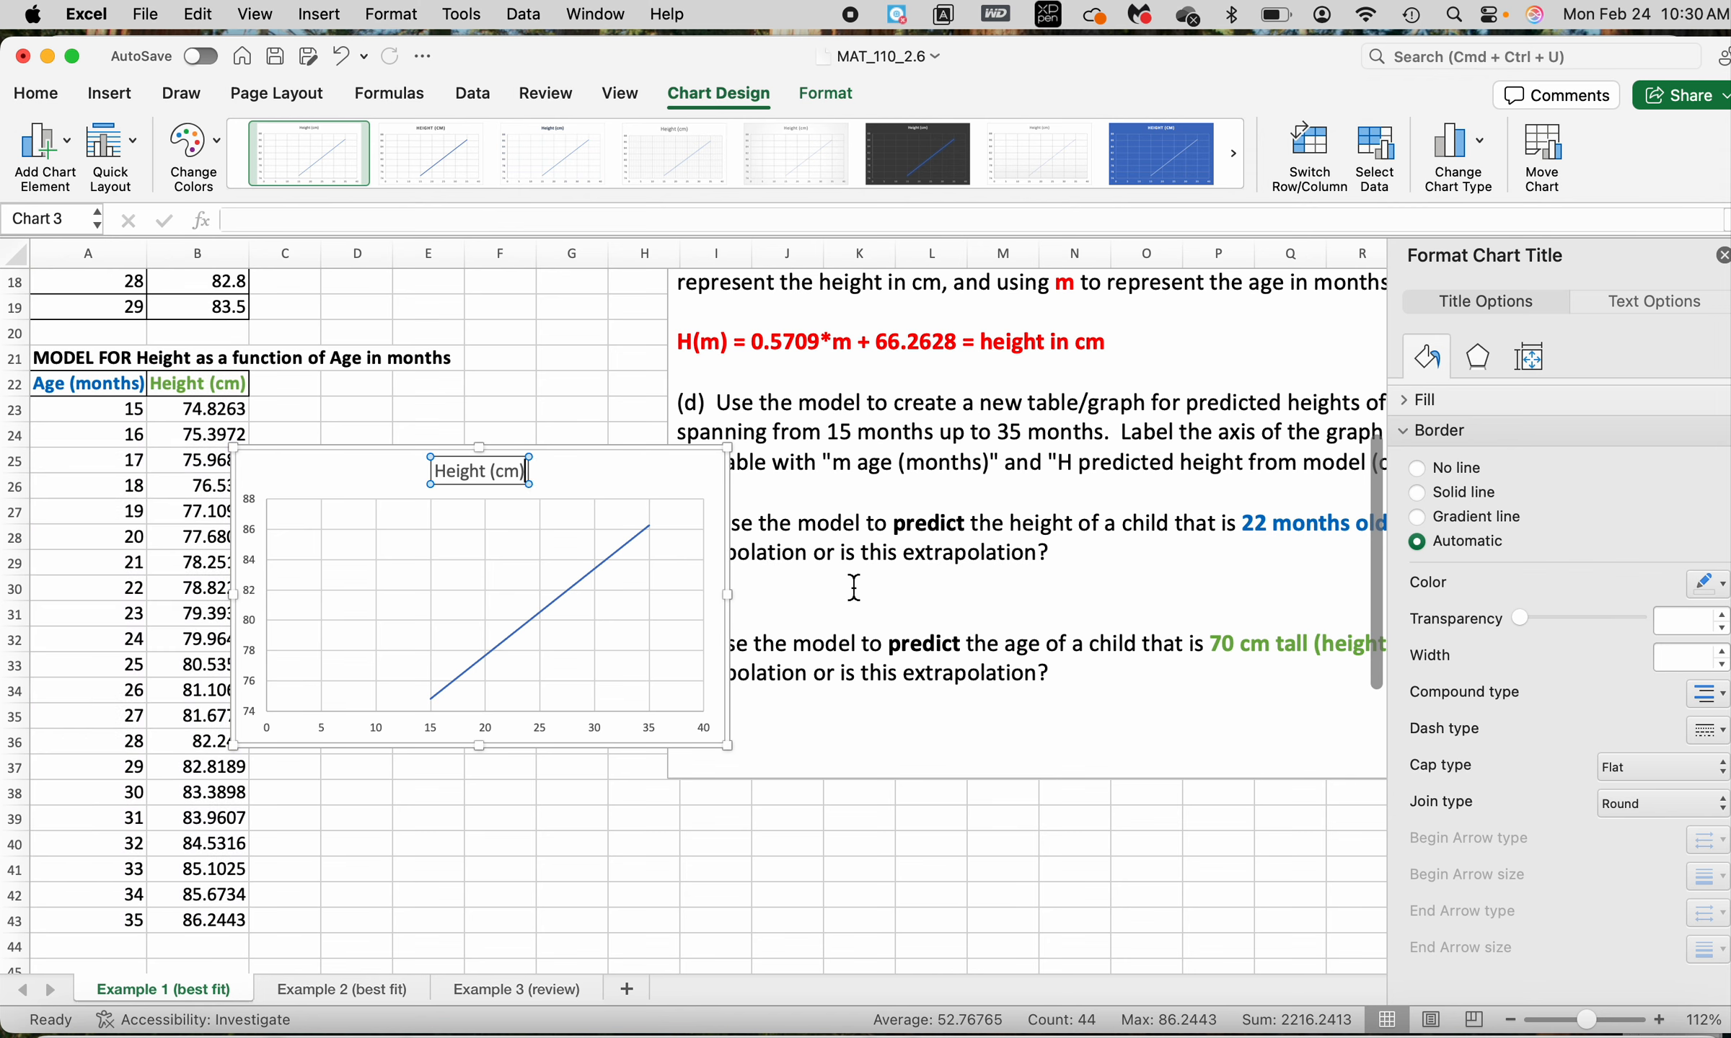
key("BackSpace")
key("BackSpace")
key("BackSpace")
key("BackSpace")
key("BackSpace")
key("BackSpace")
key("BackSpace")
key("BackSpace")
key("BackSpace")
key("BackSpace")
key("BackSpace")
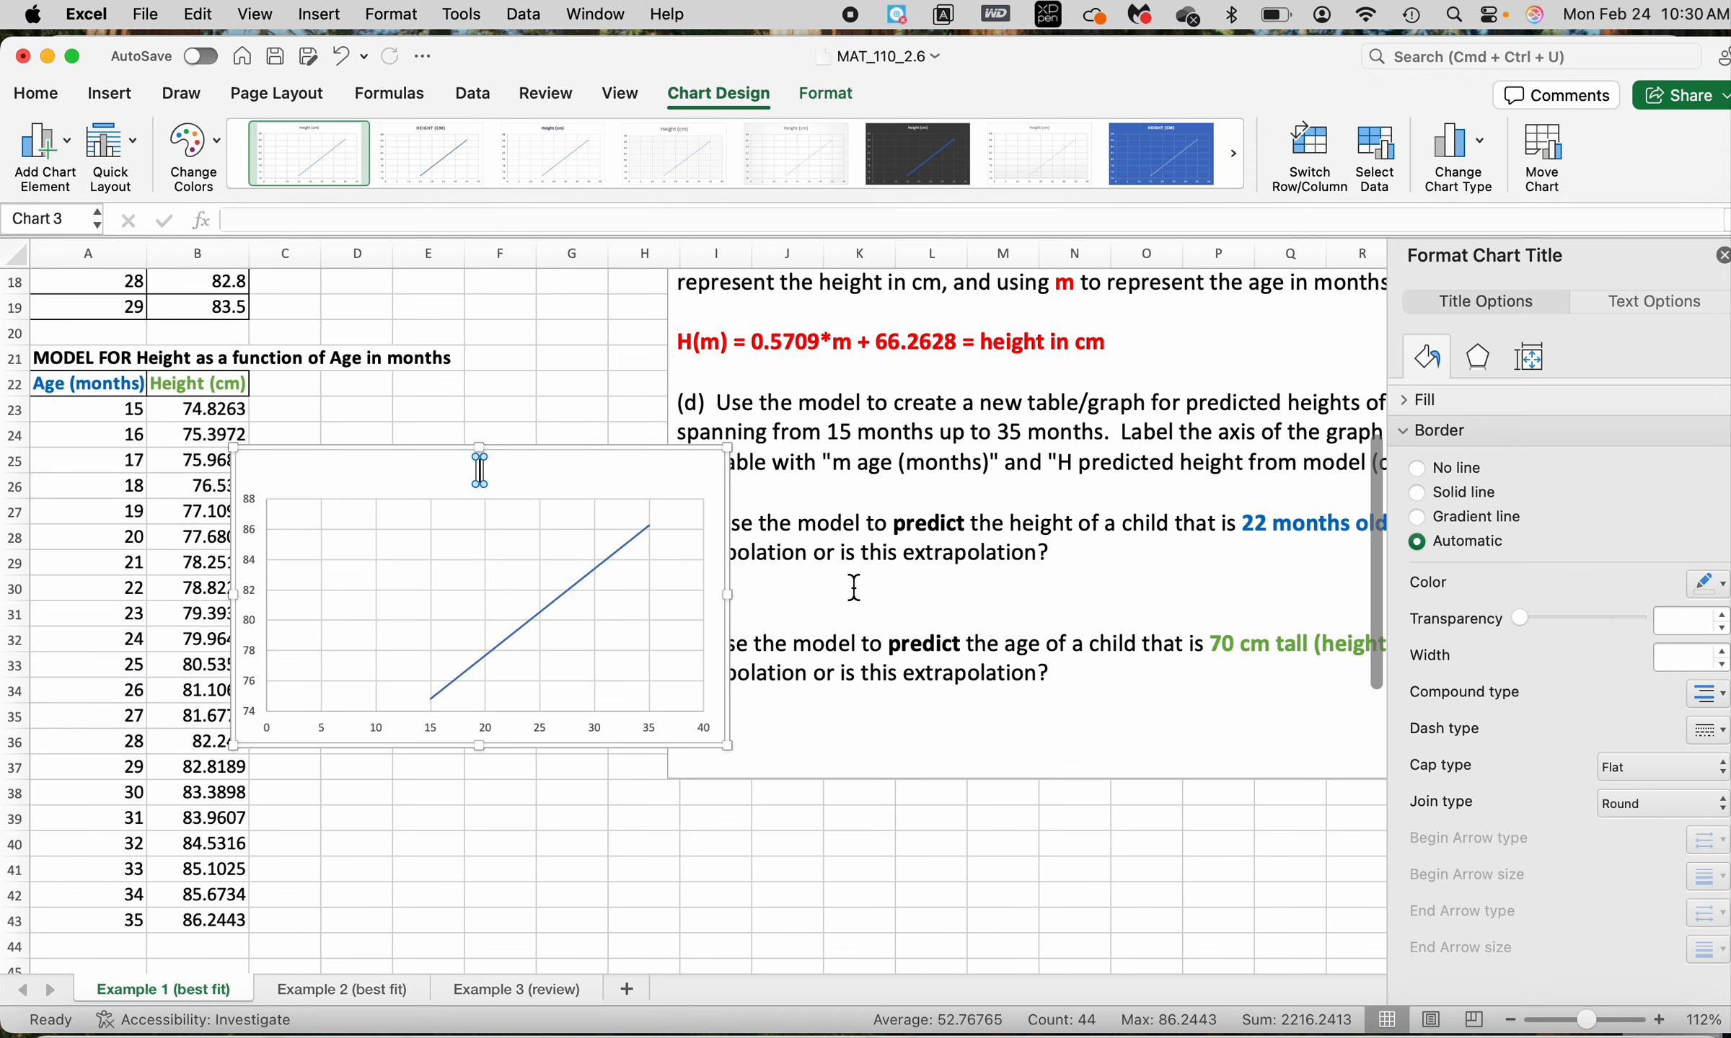
type("Model to")
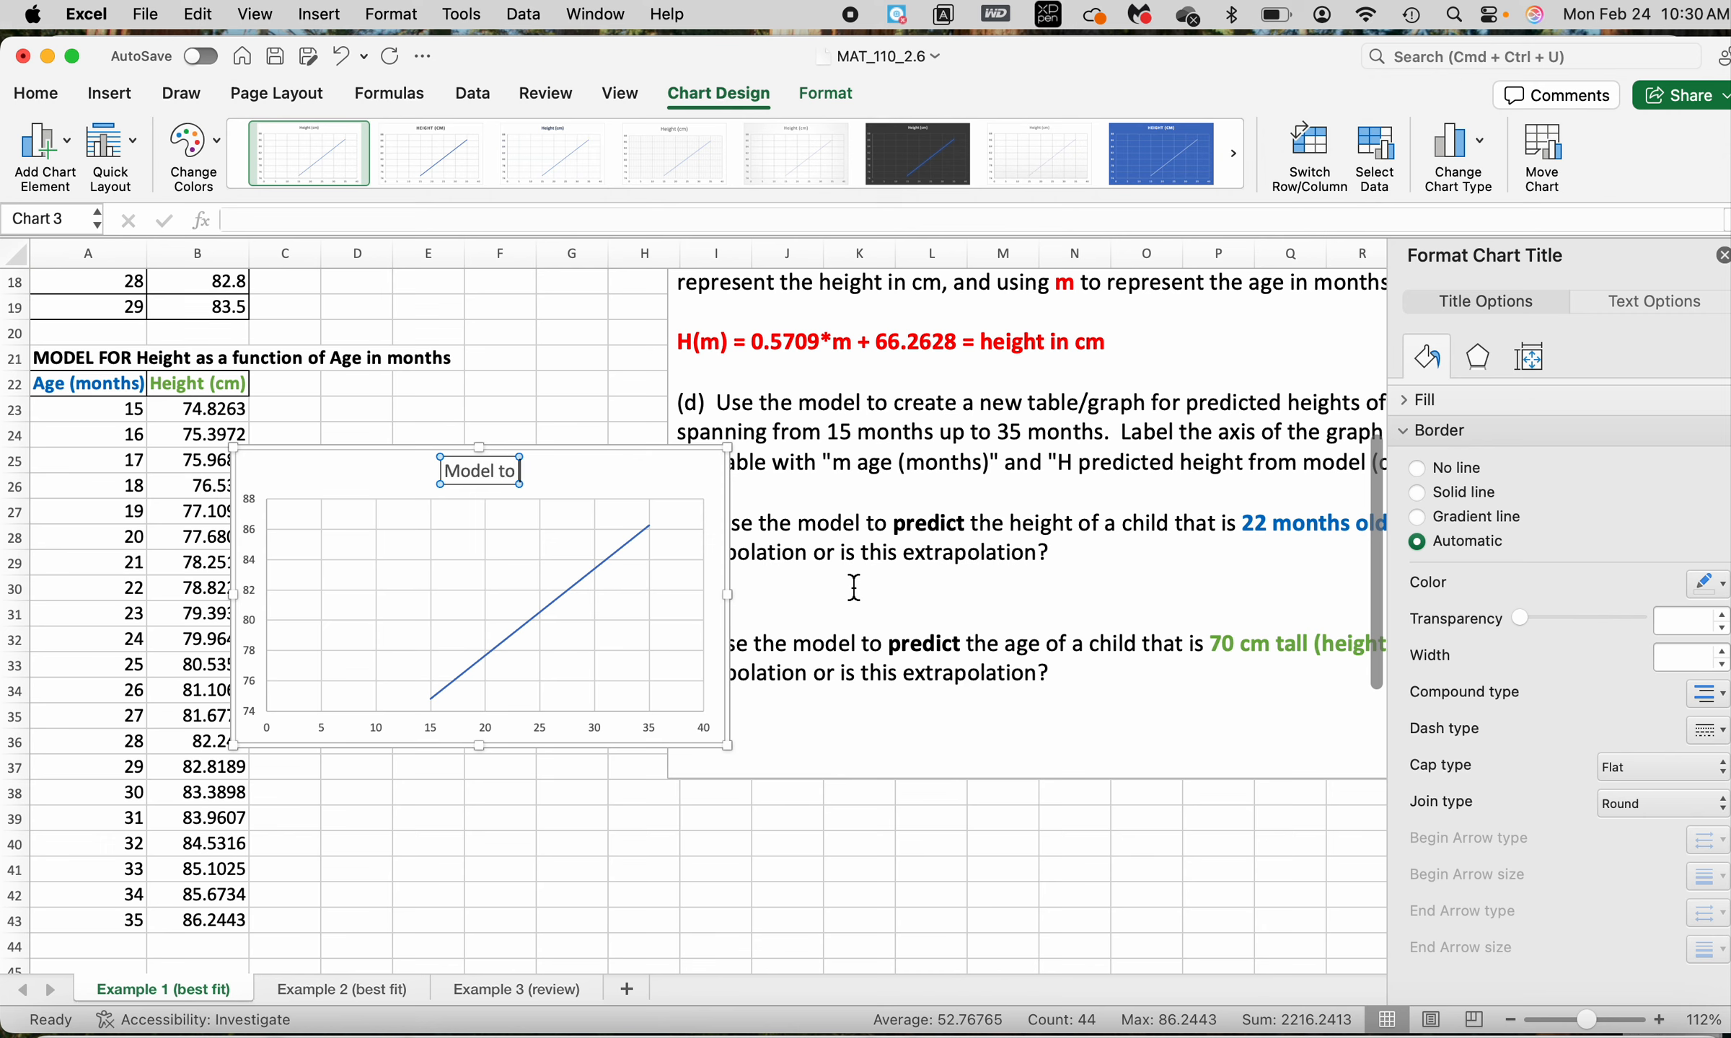
type(" Predic")
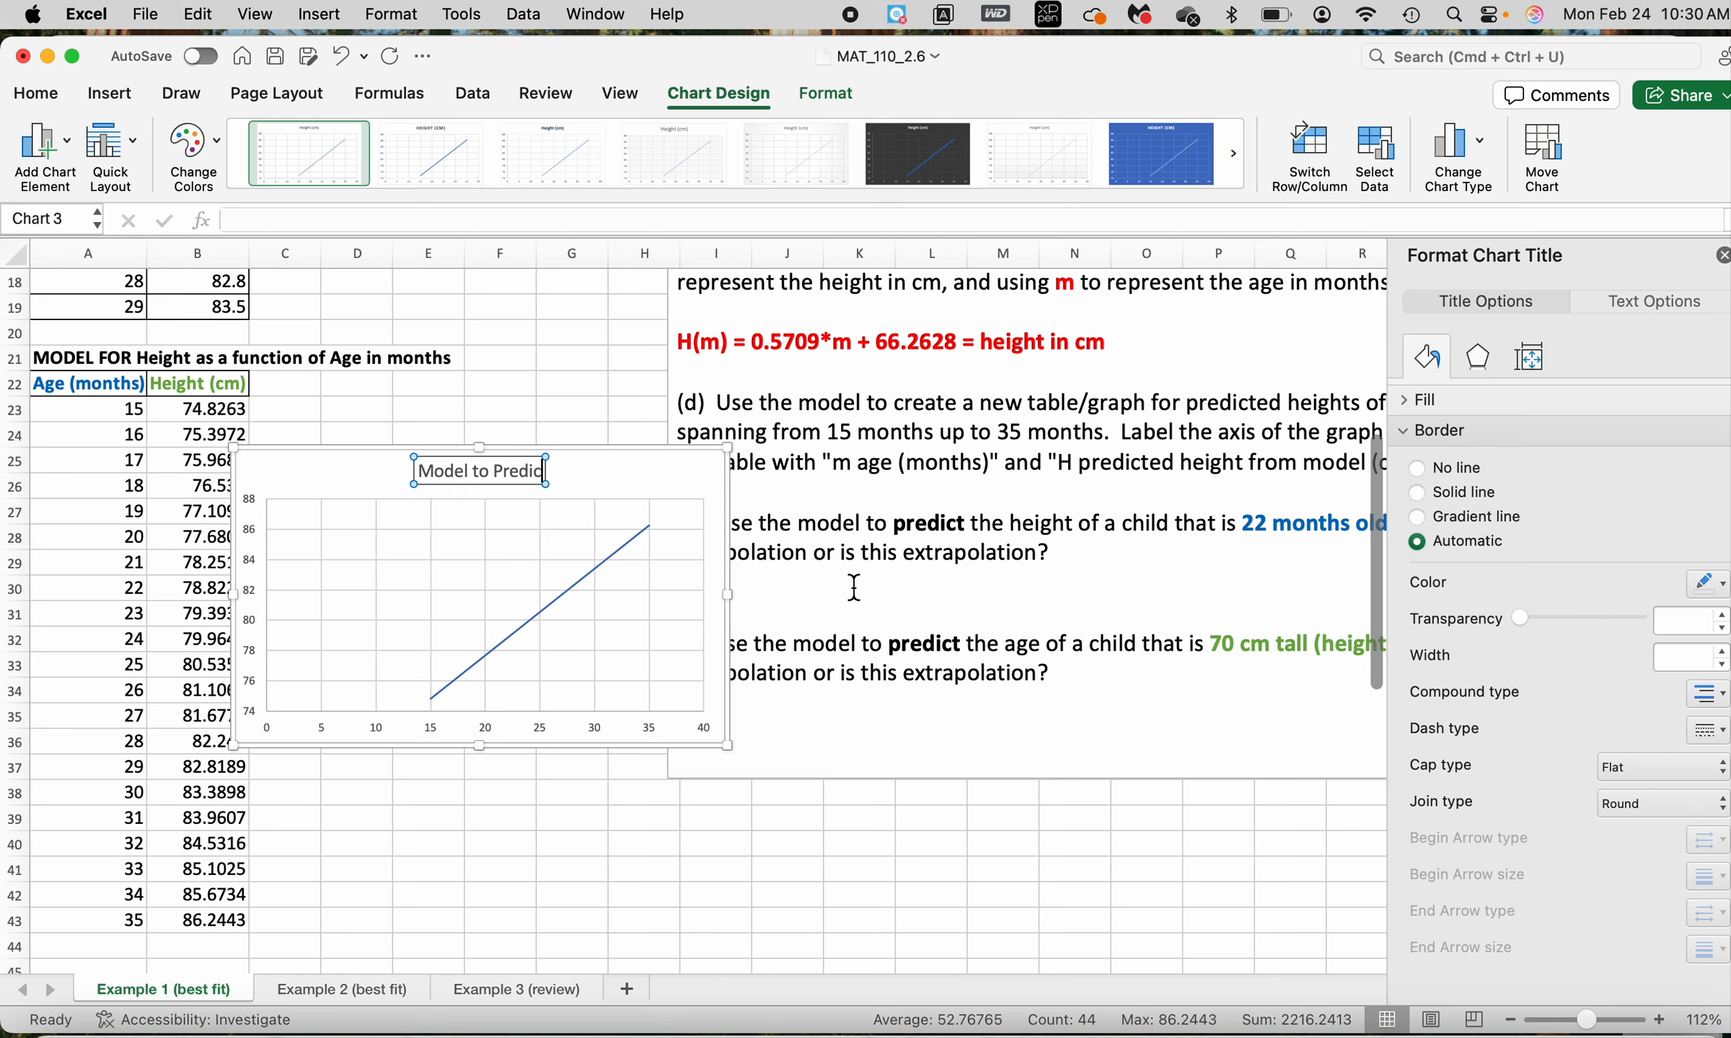
type("t height in")
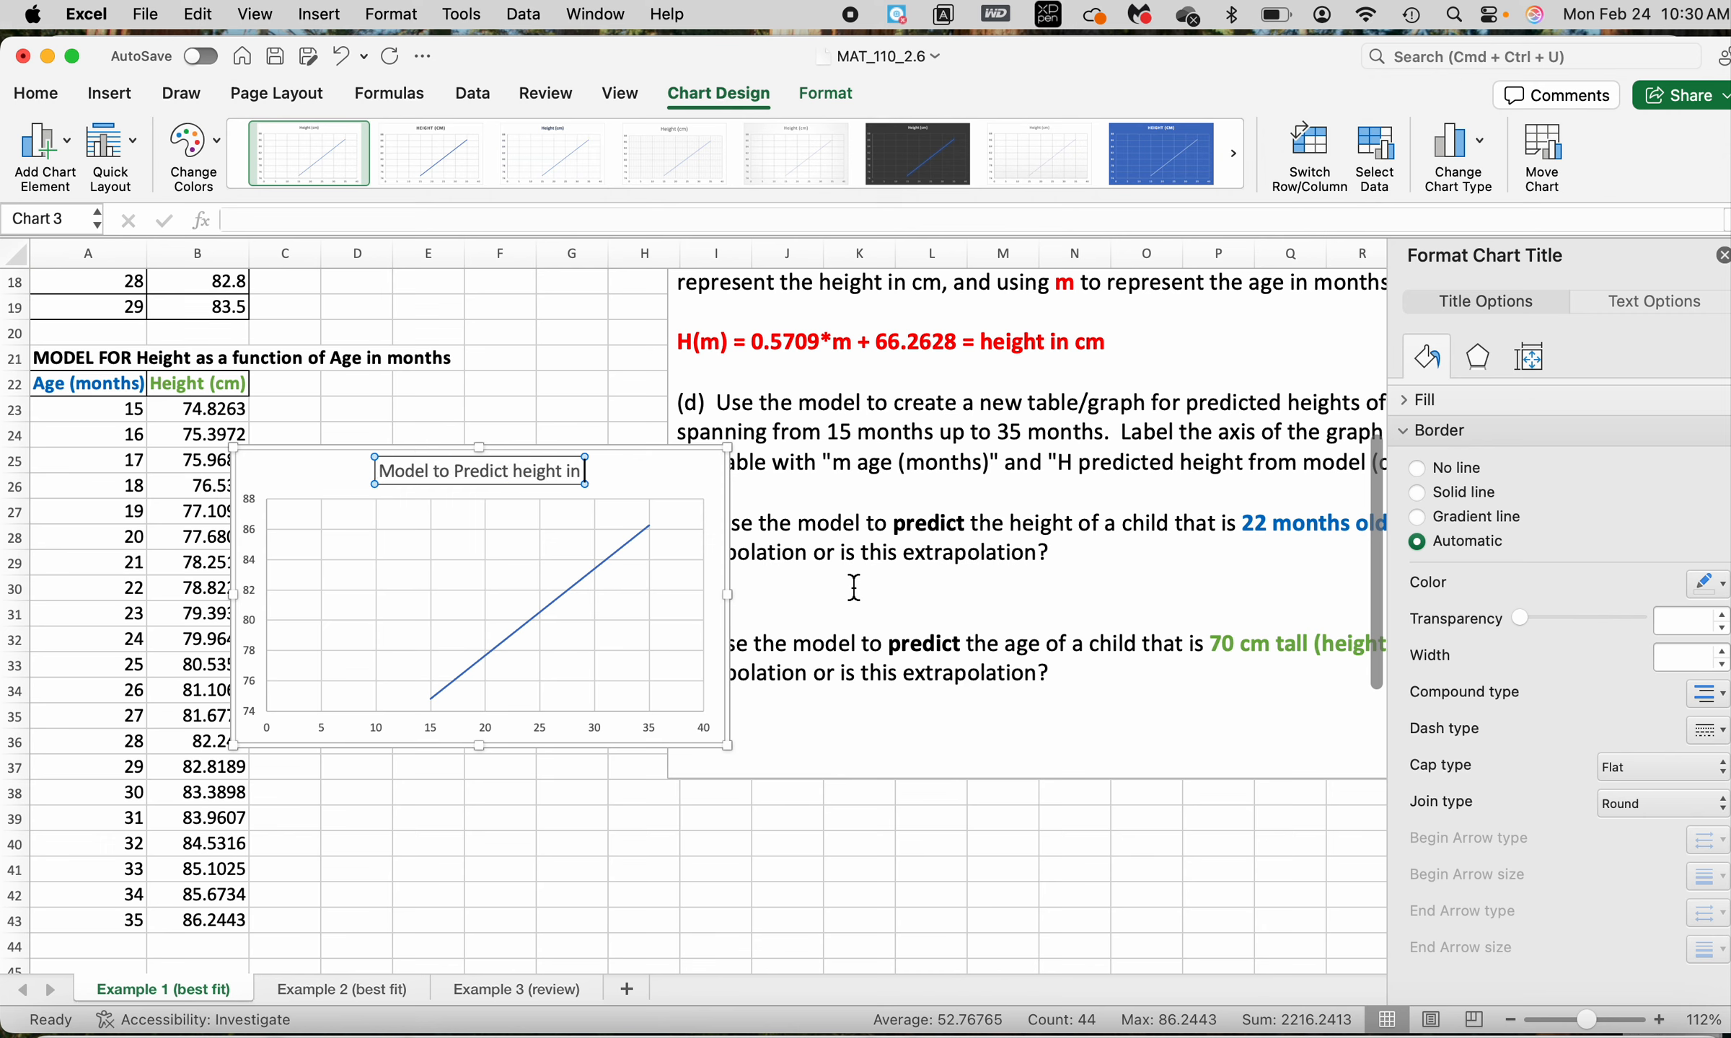
type(" CM")
key("BackSpace")
key("BackSpace")
type("cm")
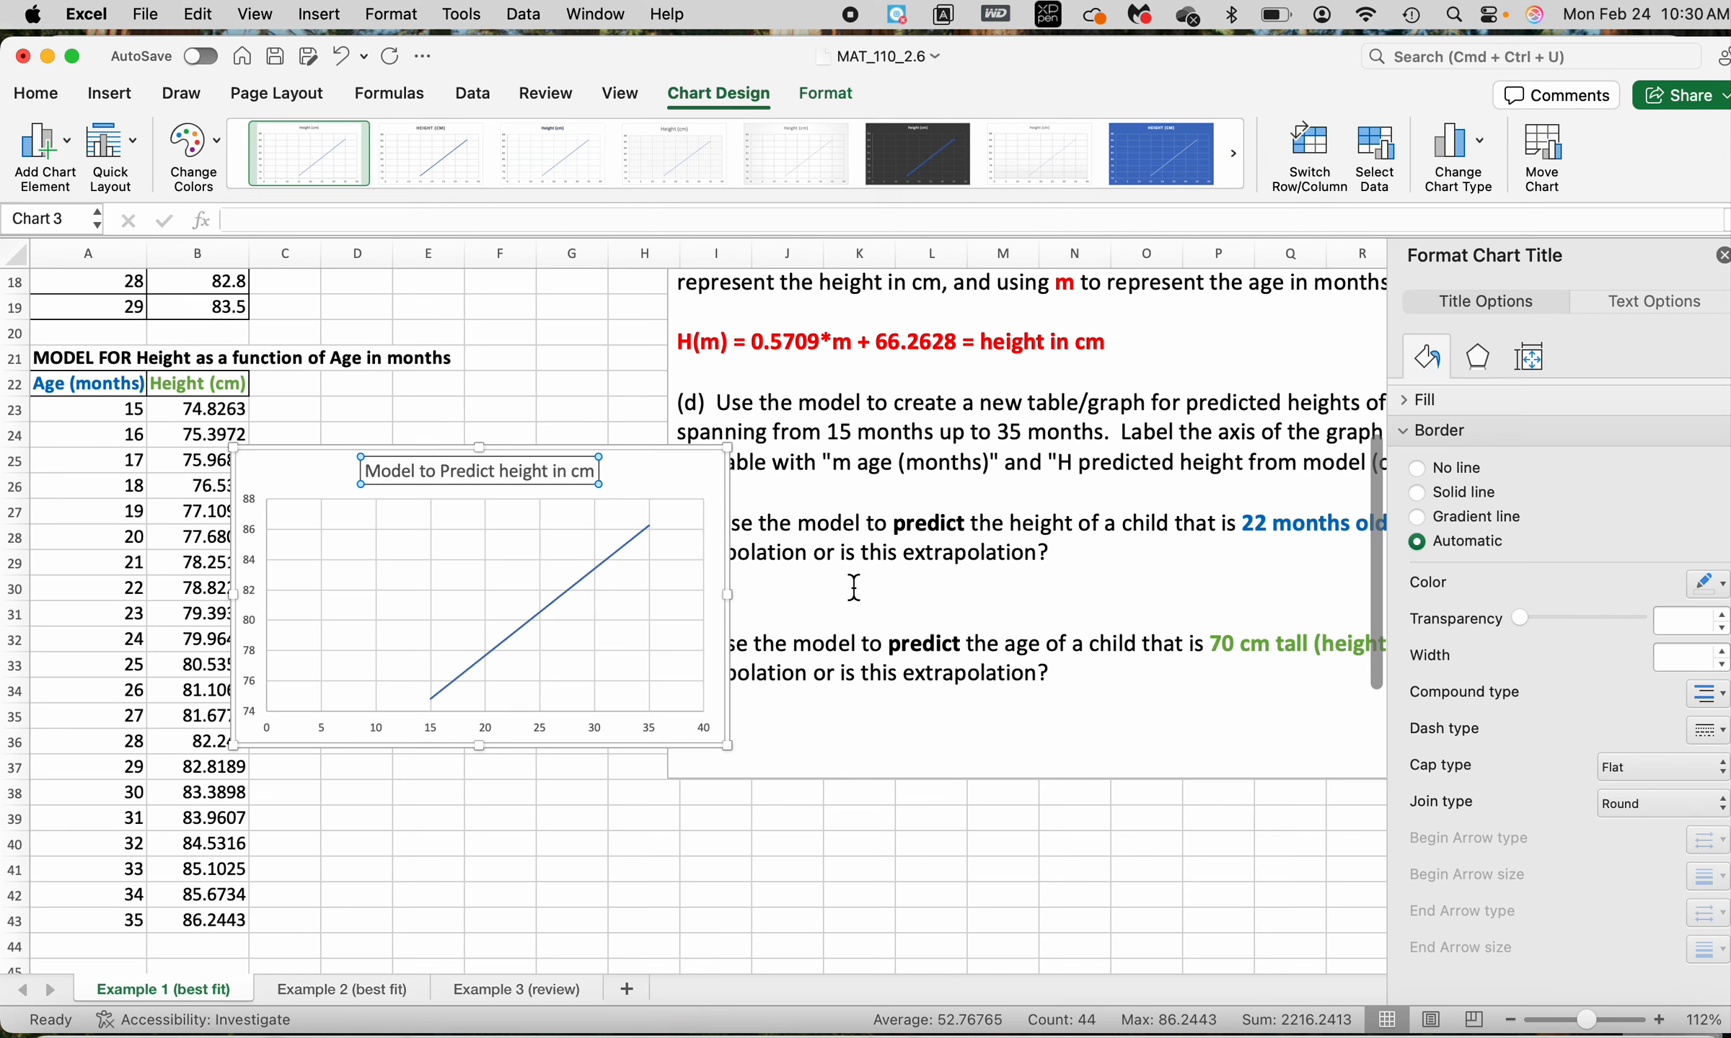
Add a primary horizontal axis title reading "Age in Months m" to the model chart
left_click(404, 731)
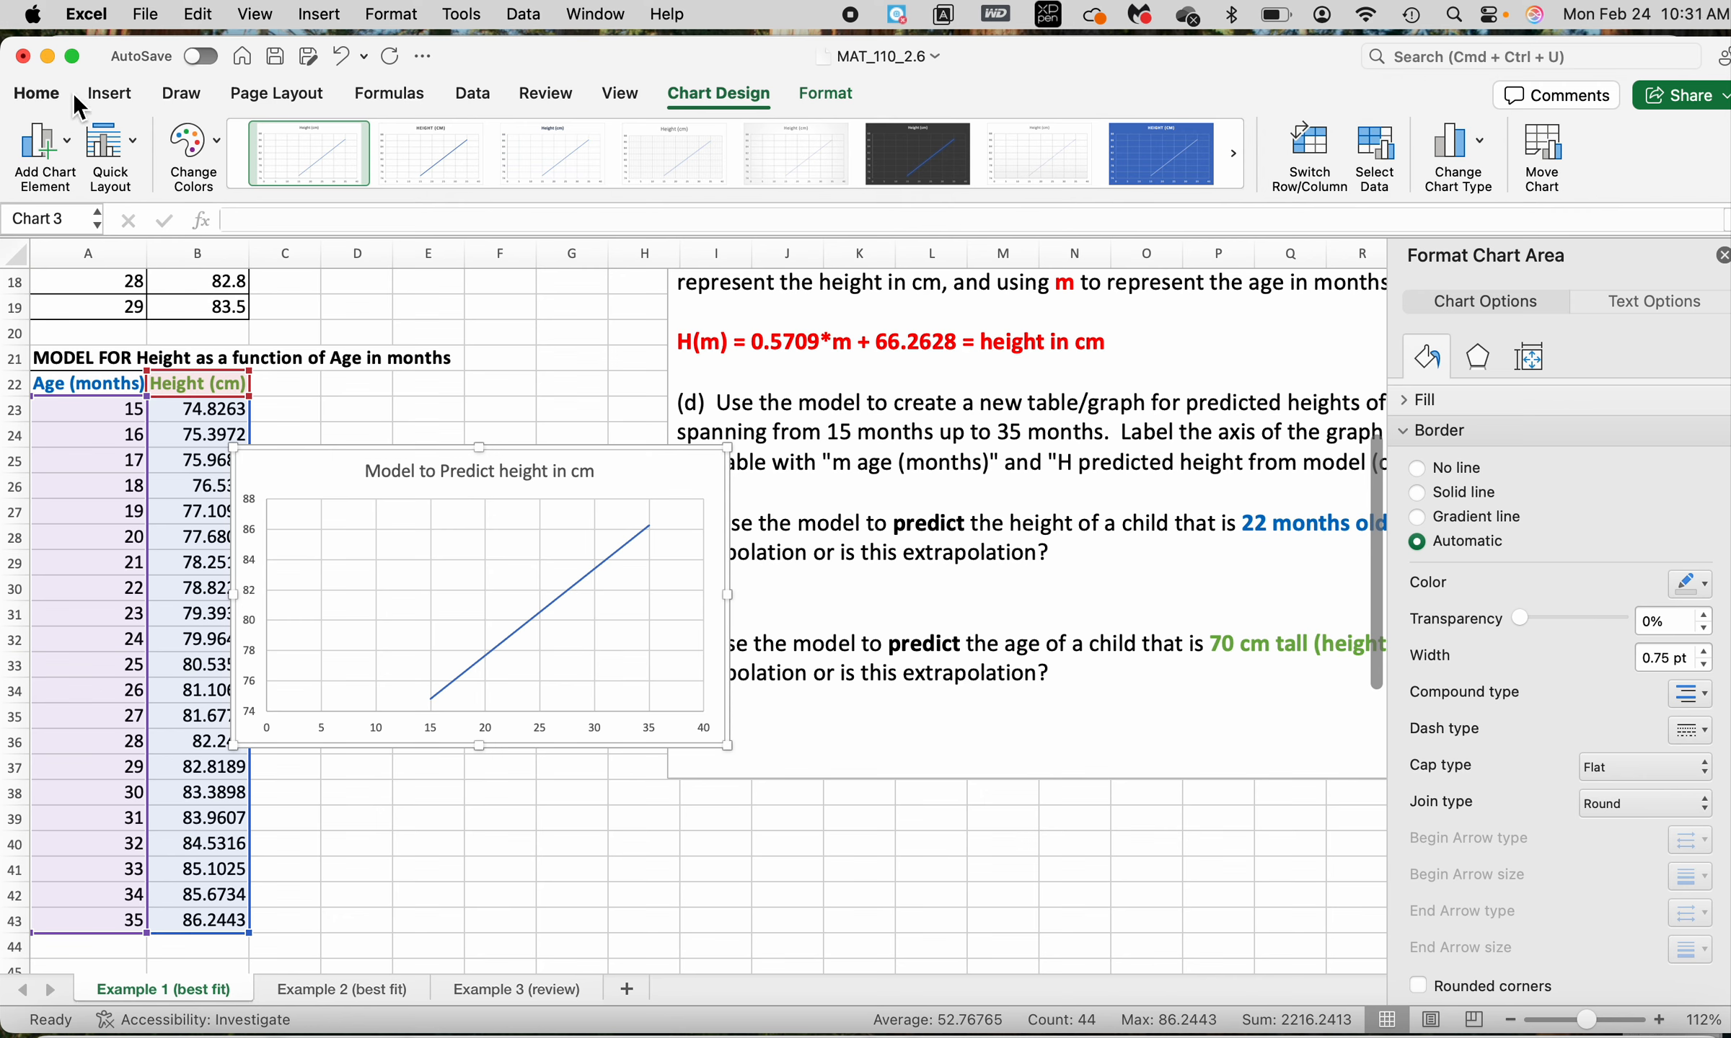
left_click(66, 134)
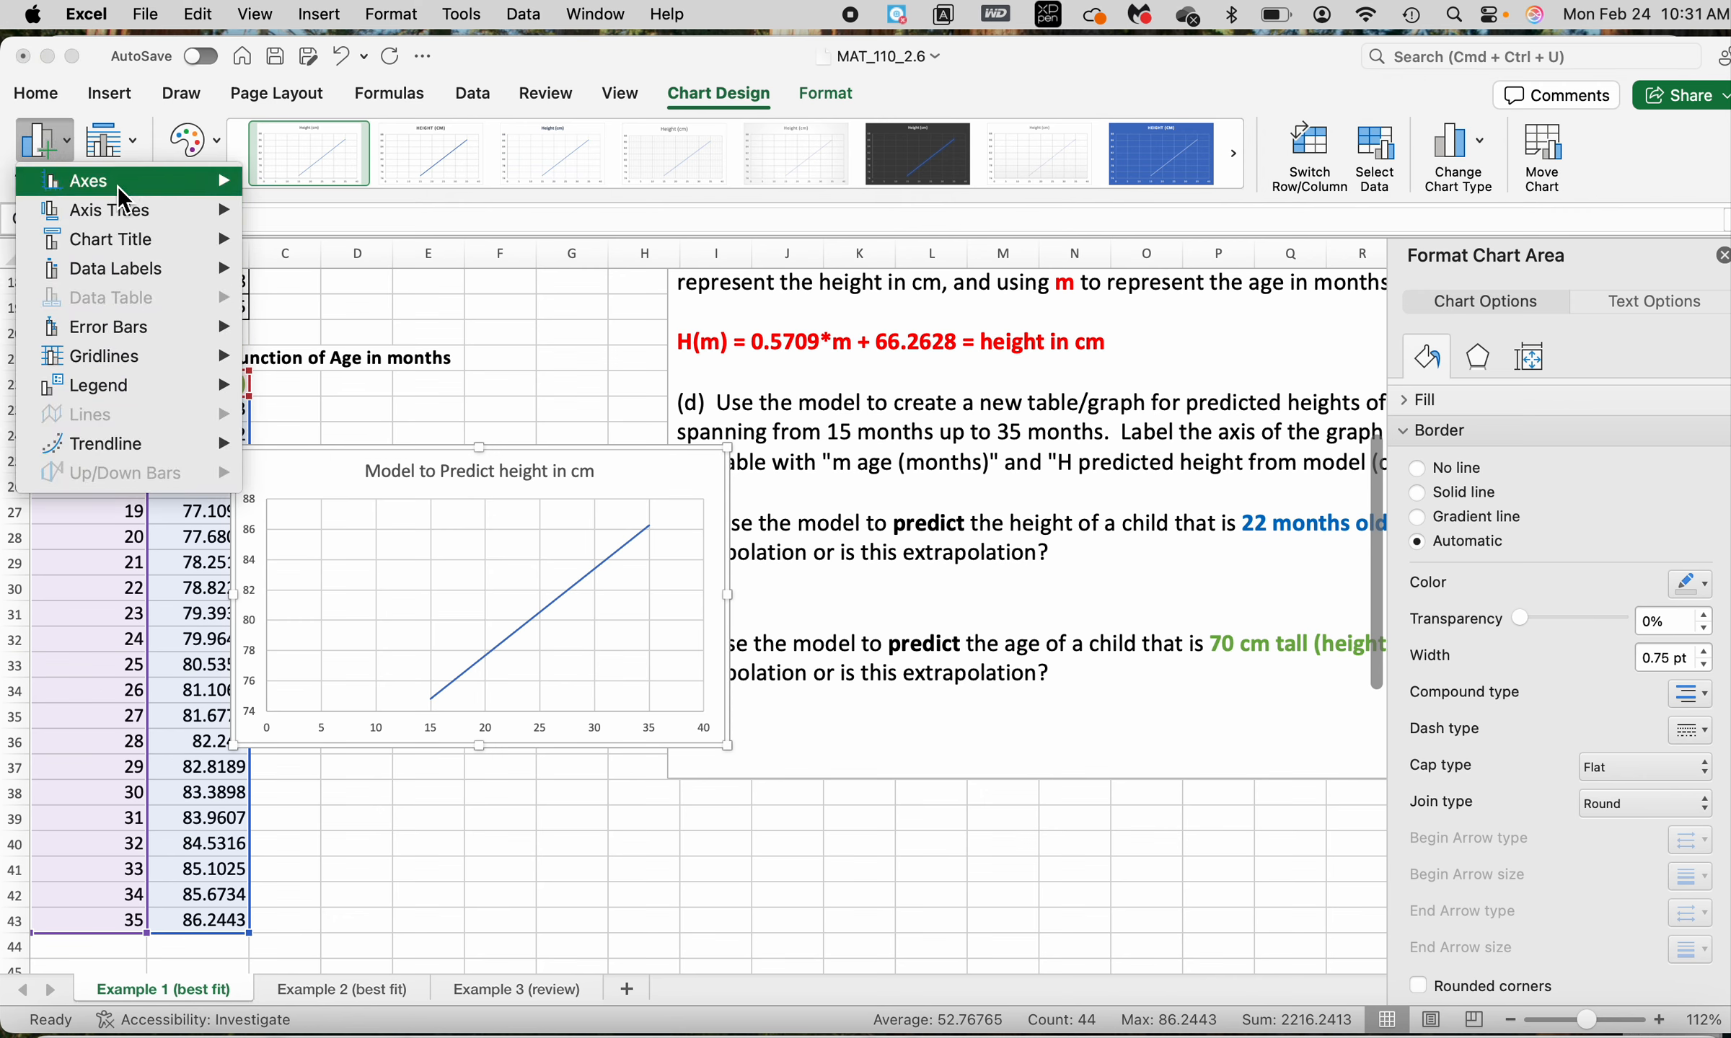
mouse_move(118, 210)
left_click(402, 221)
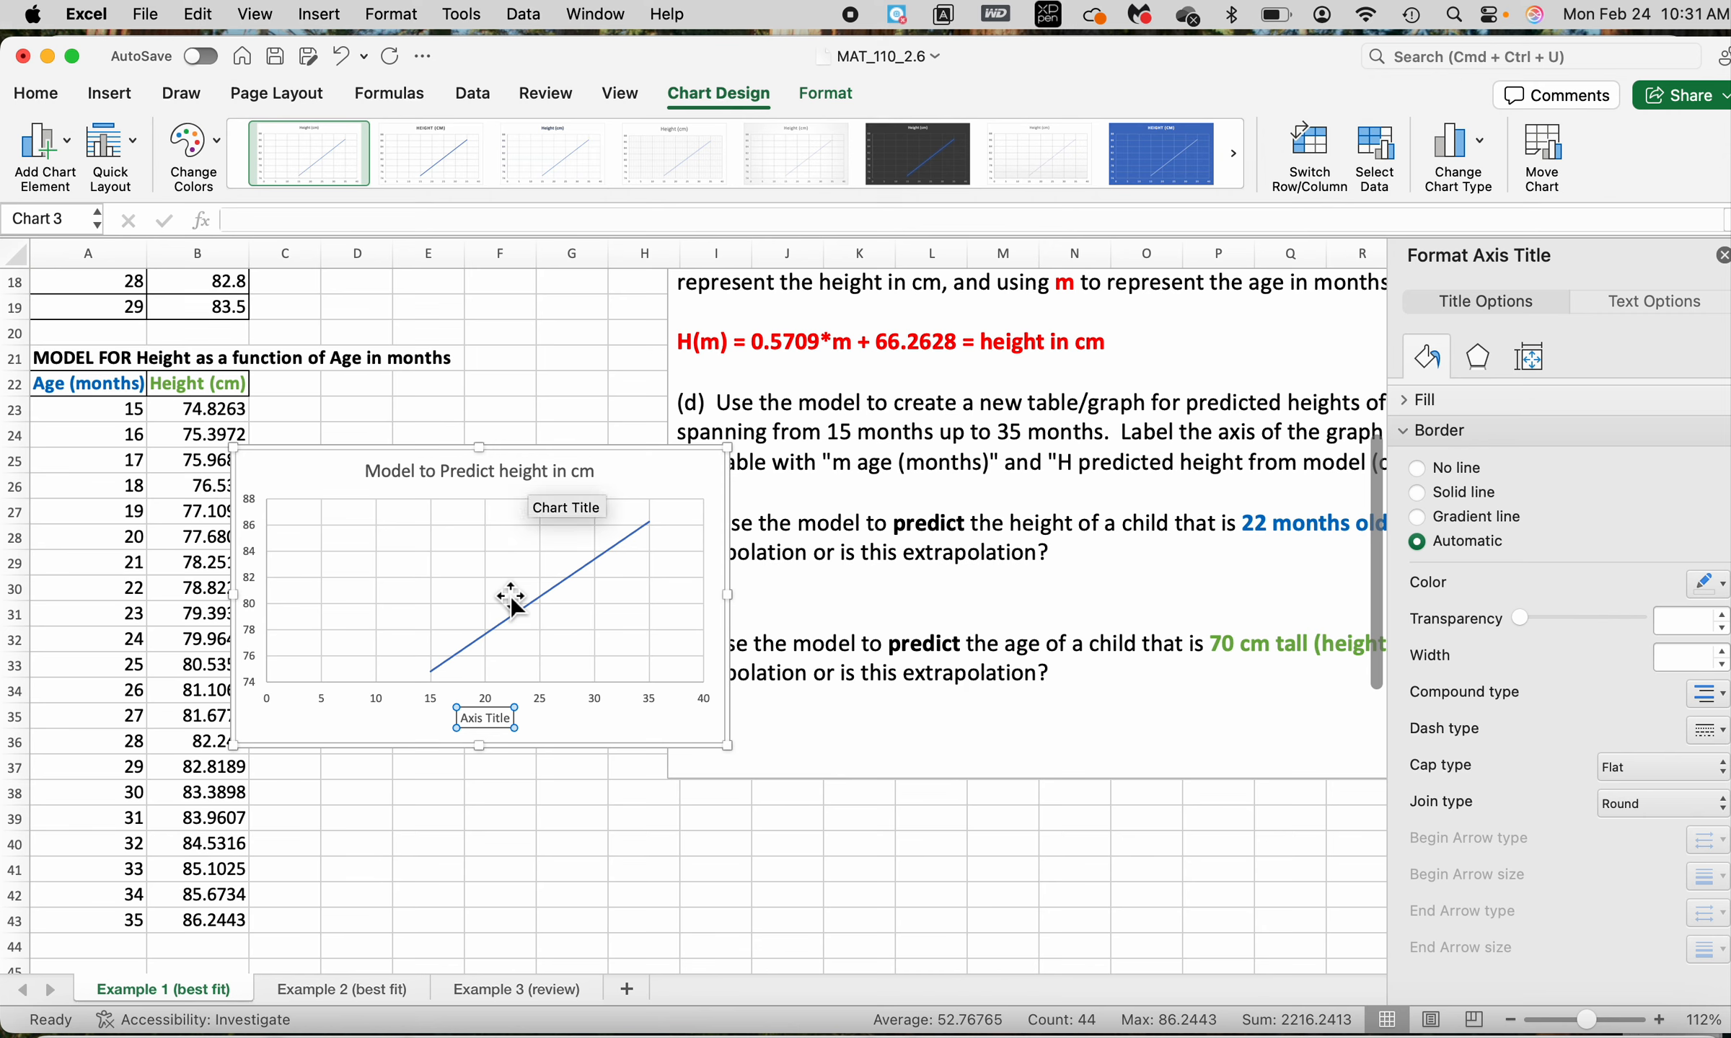
type("Age in Mond")
key("BackSpace")
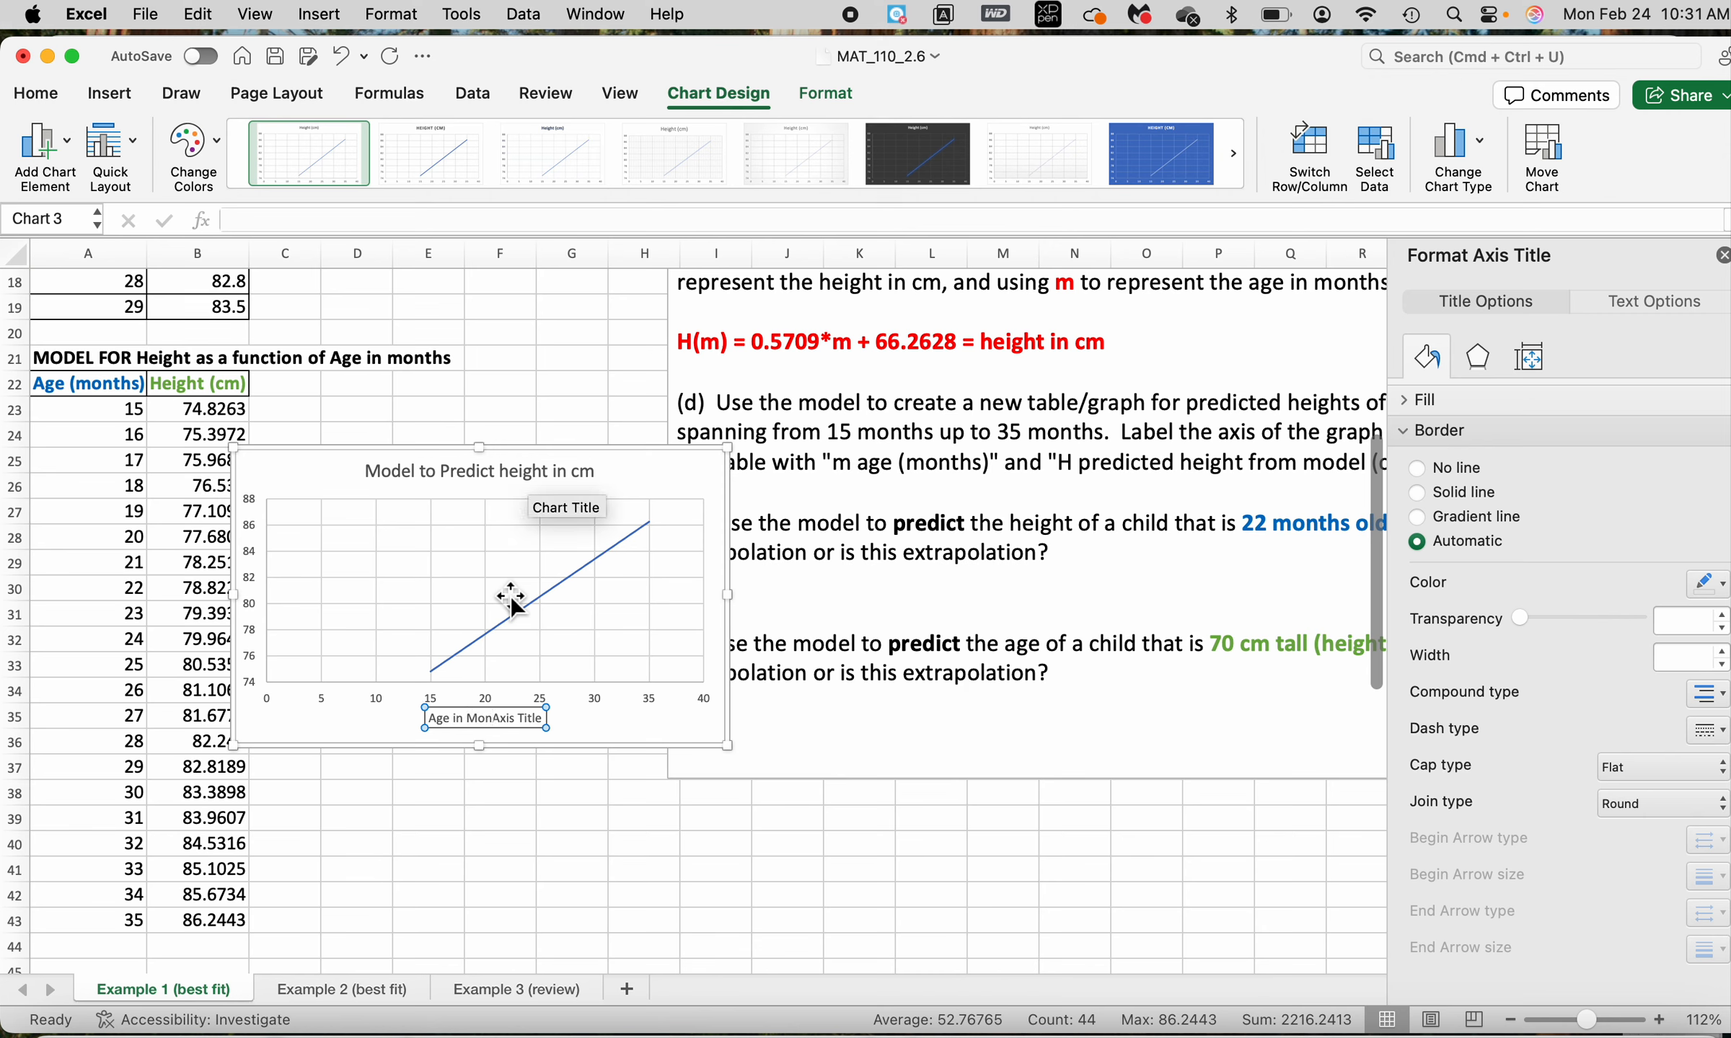
type("ths M")
key("BackSpace")
type("m")
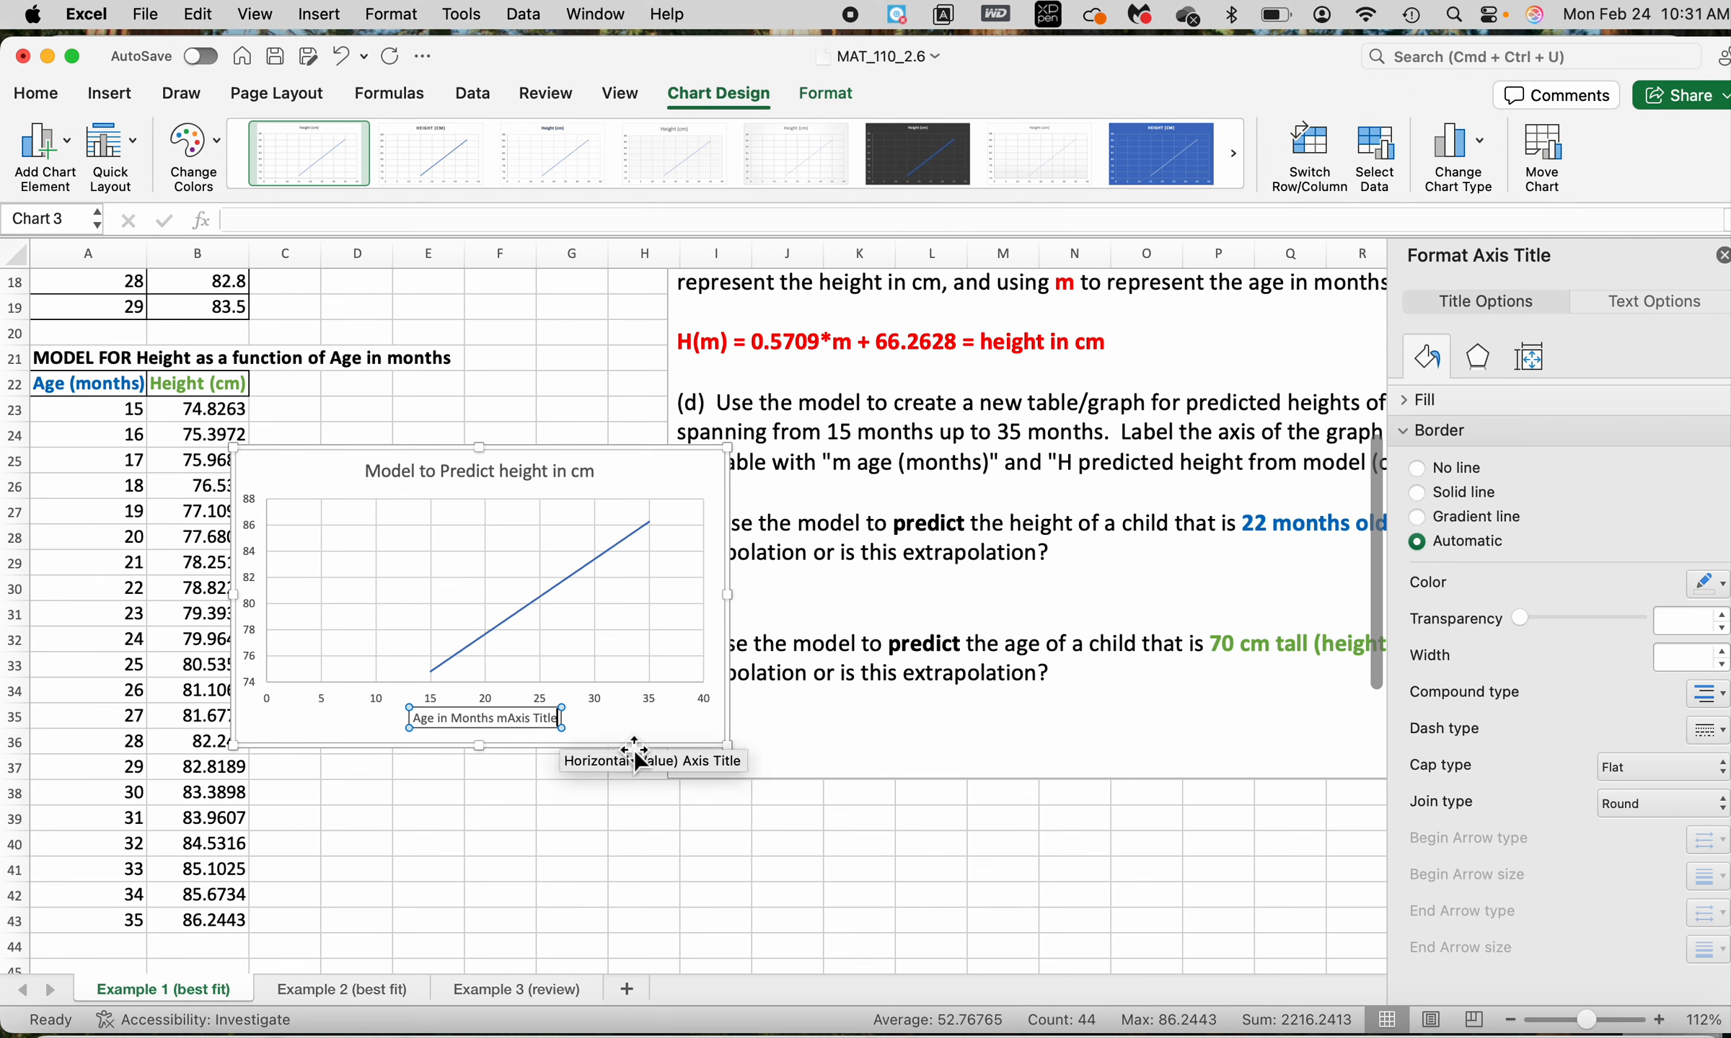
key("BackSpace")
key("BackSpace")
key("BackSpace")
key("BackSpace")
key("BackSpace")
key("BackSpace")
key("BackSpace")
key("BackSpace")
key("BackSpace")
key("BackSpace")
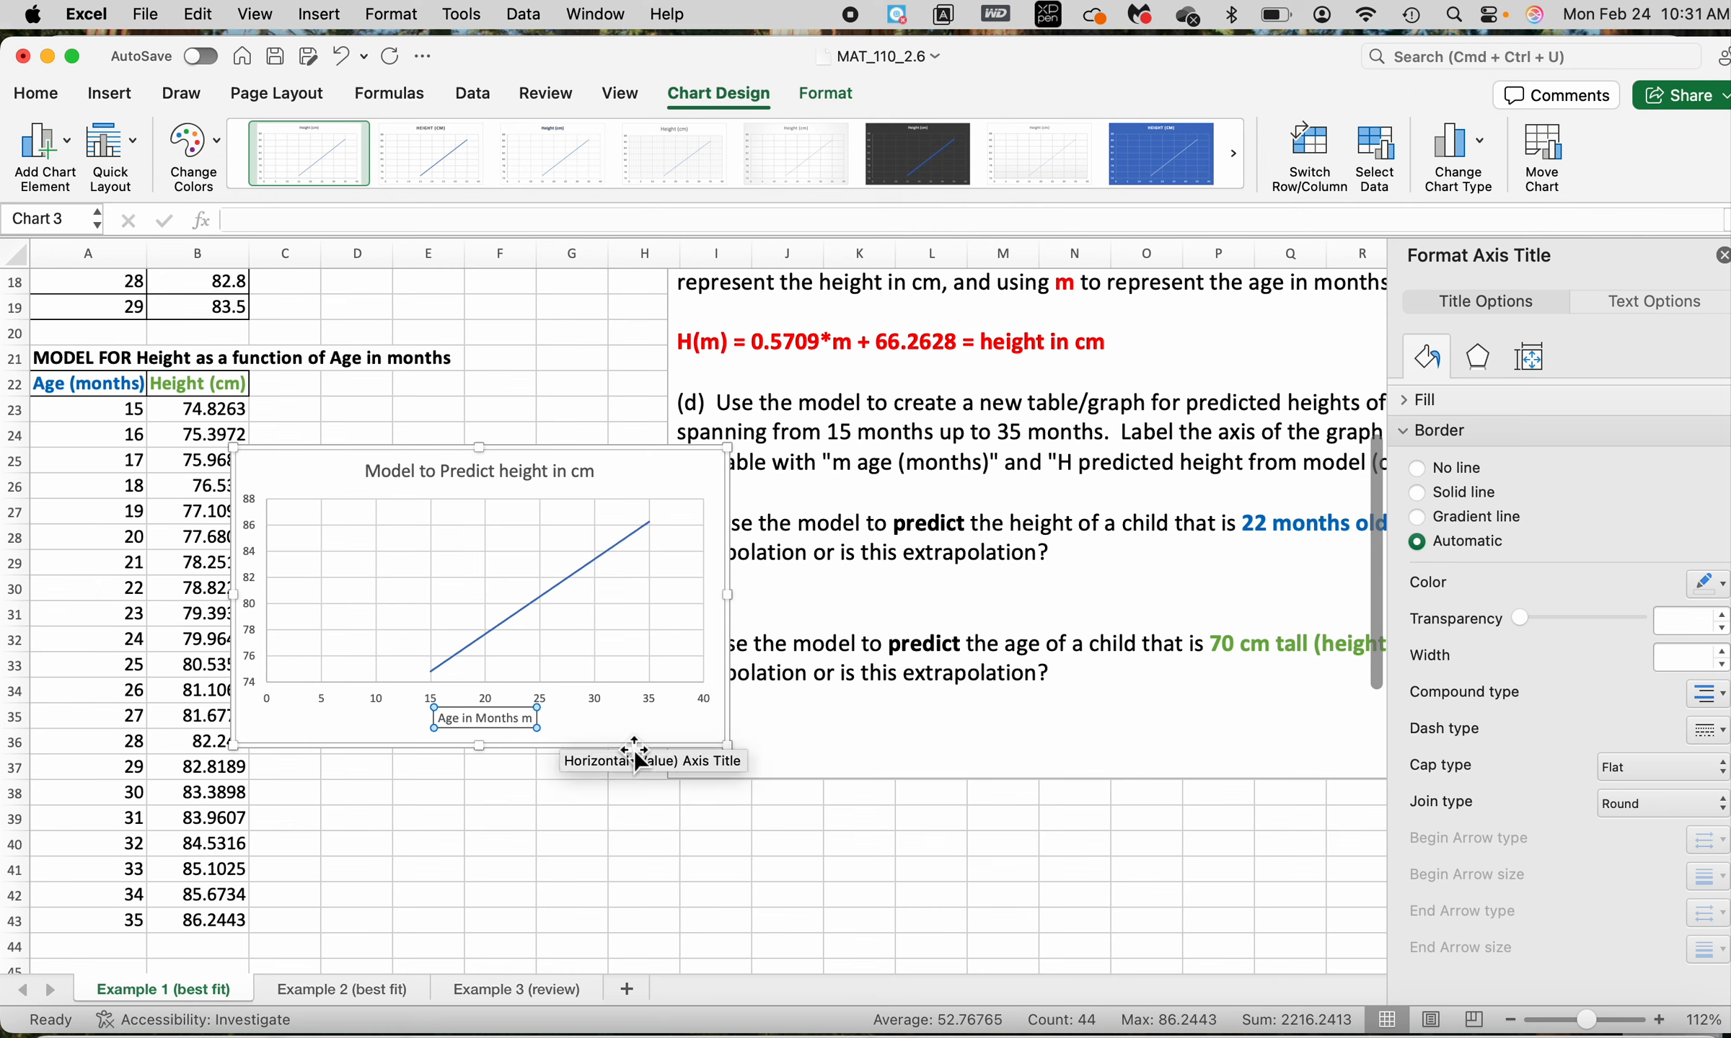
left_click(851, 873)
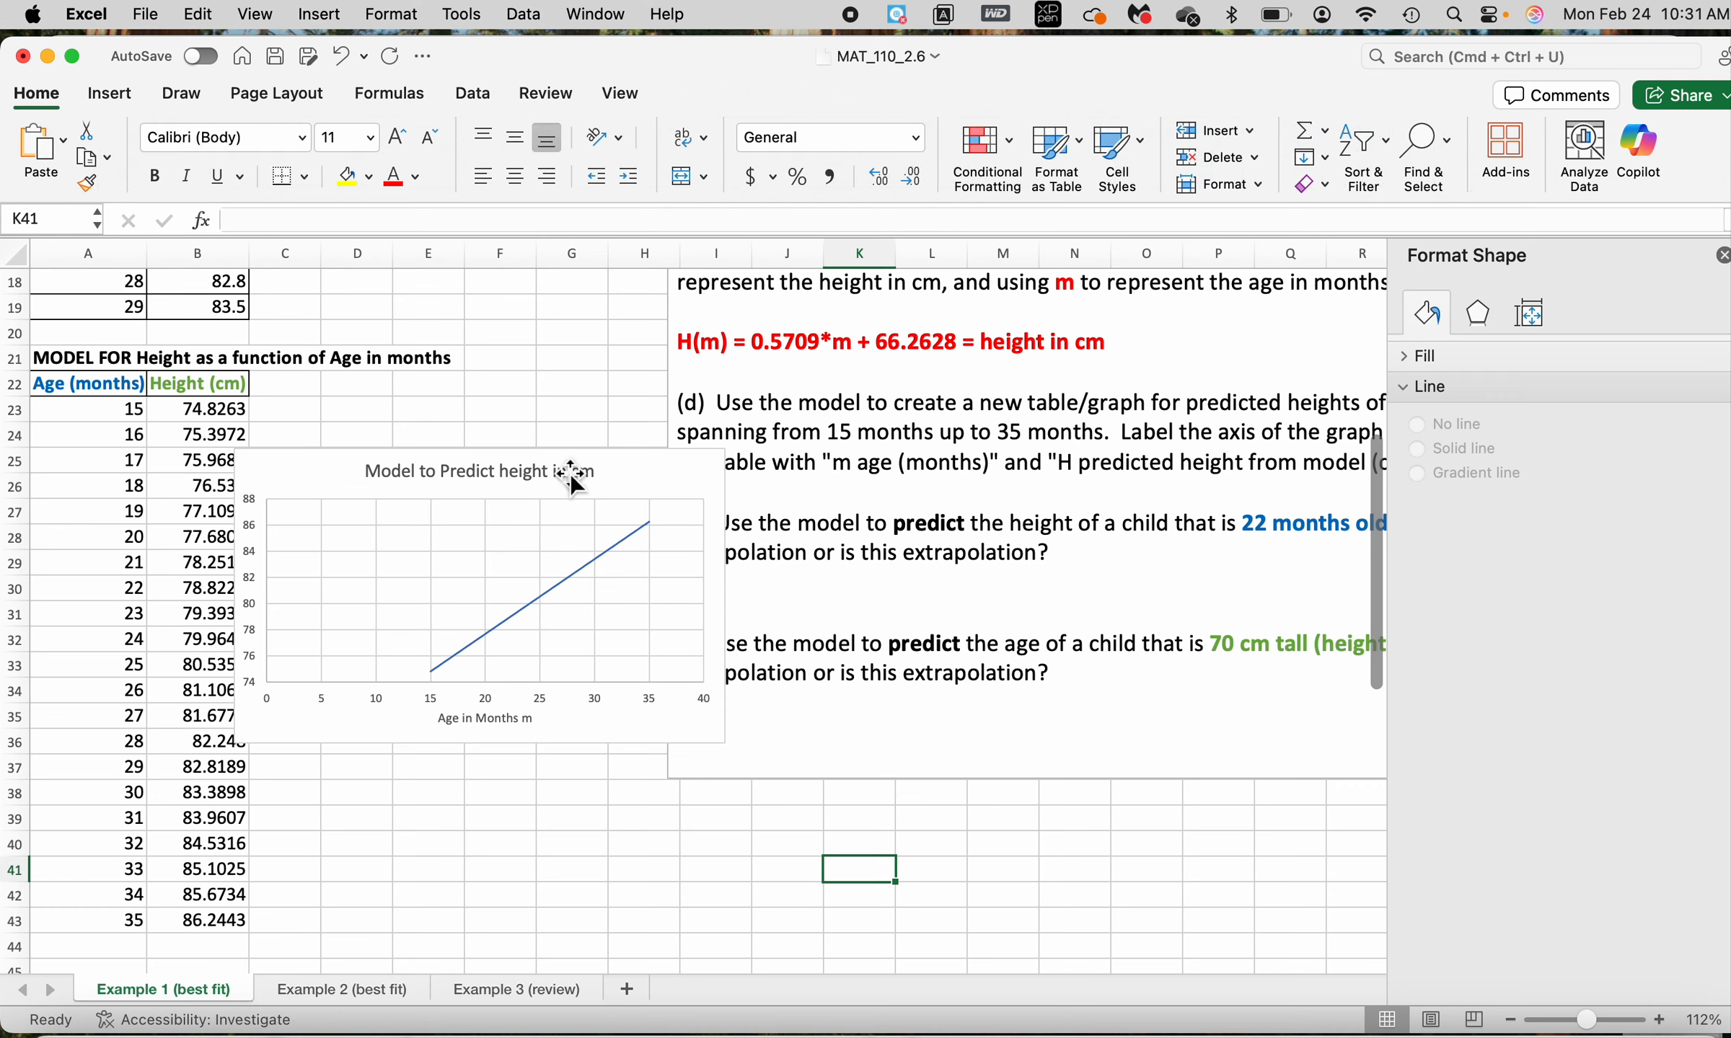
Move the model chart up beside the original data table, overlapping the first scatter chart
left_click_drag(571, 476, 734, 318)
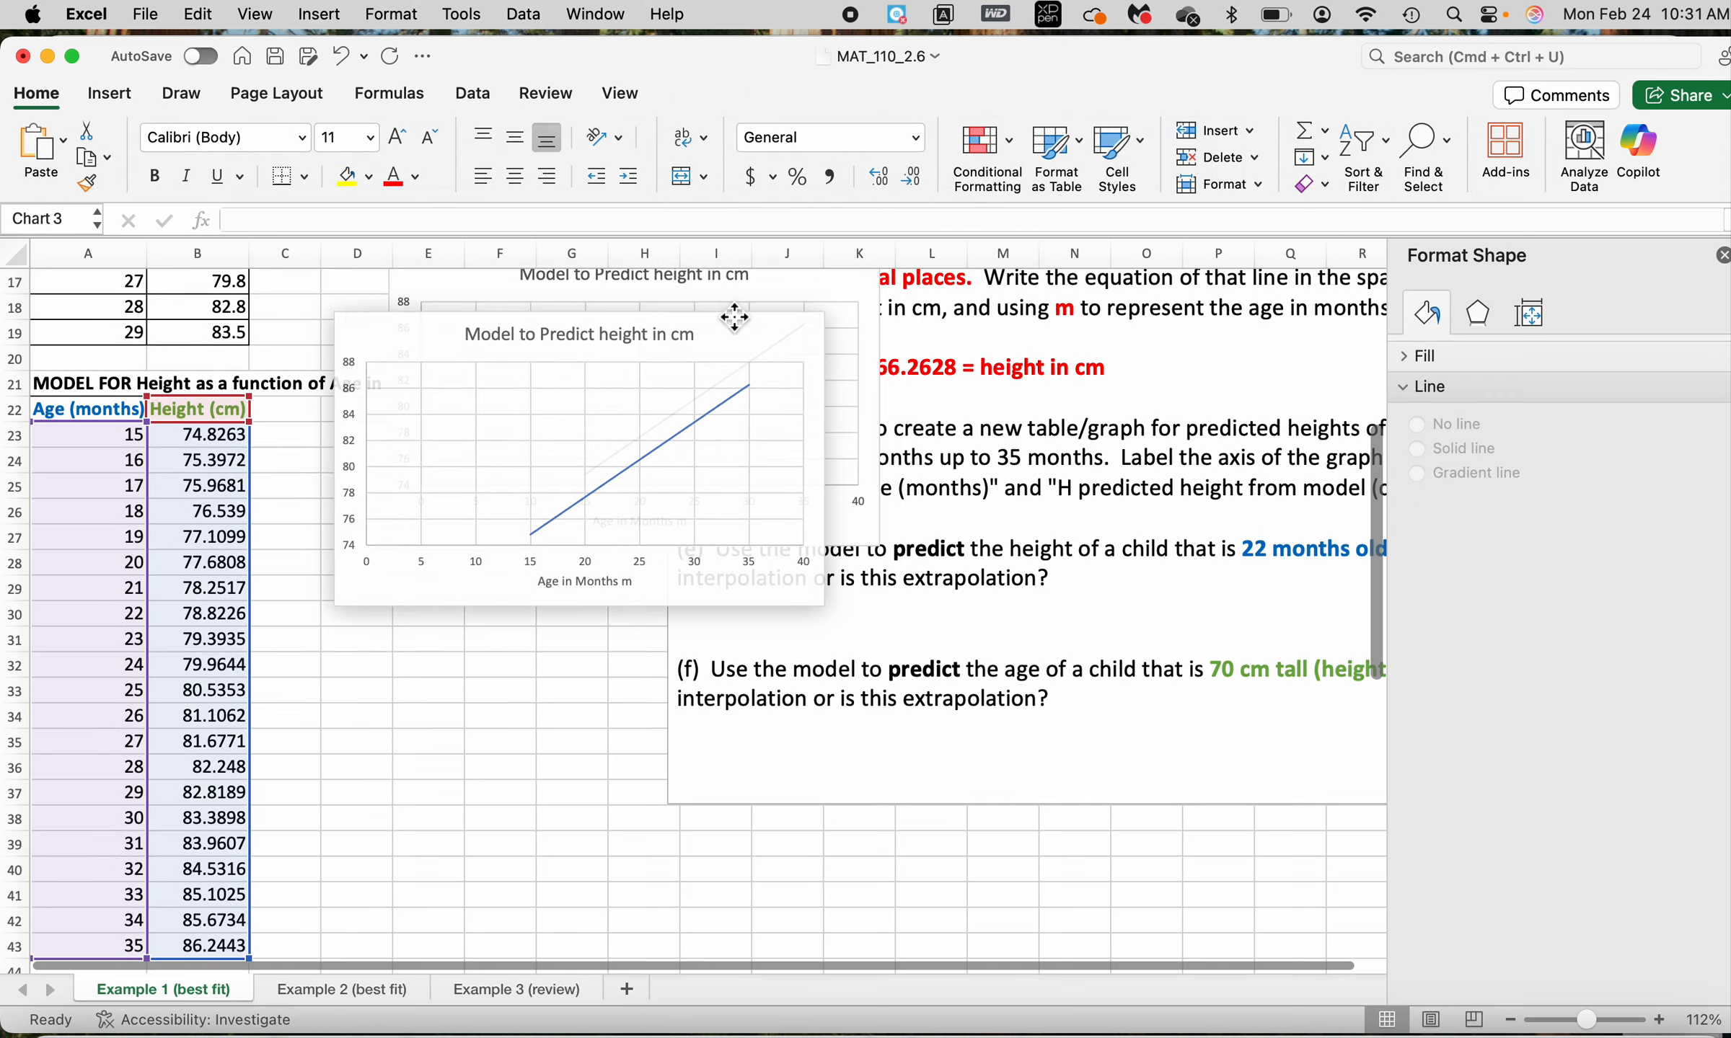
key("Escape")
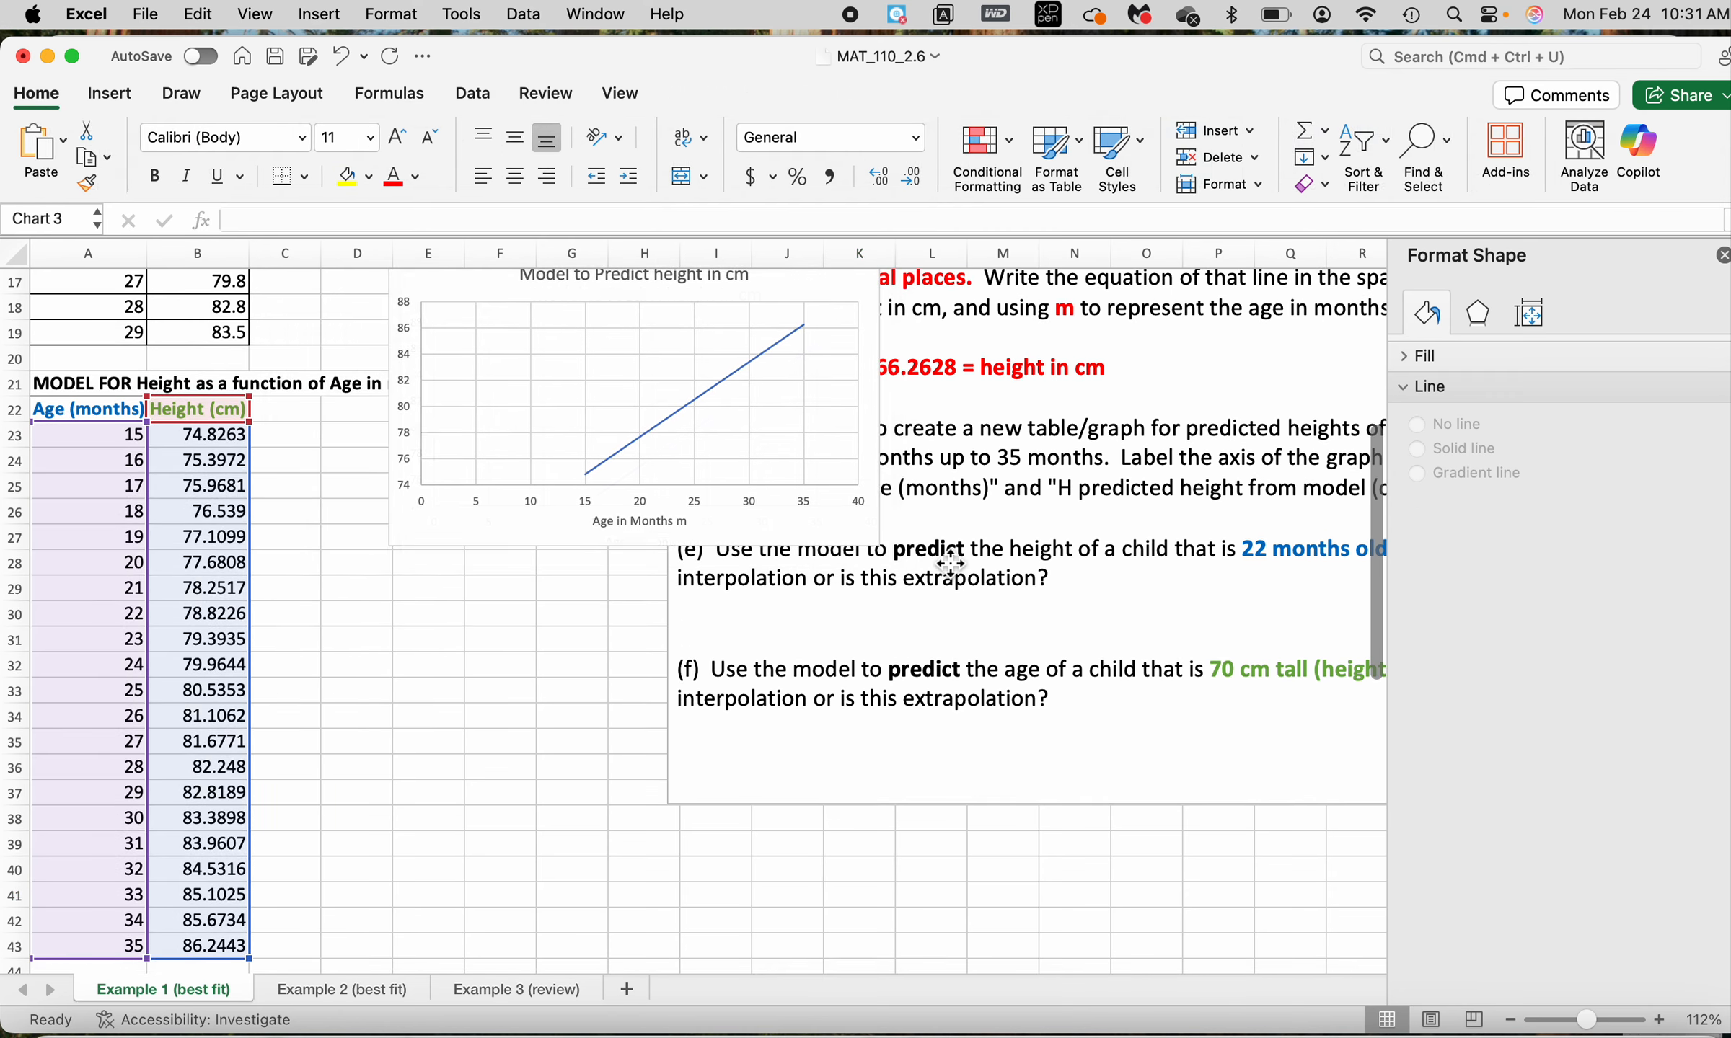
scroll(951, 565, "up", 5)
left_click_drag(773, 591, 716, 252)
Read part (e) of the problem text, marking the phrase about the child's age of 22 months
scroll(905, 592, "down", 5)
scroll(905, 592, "right", 3)
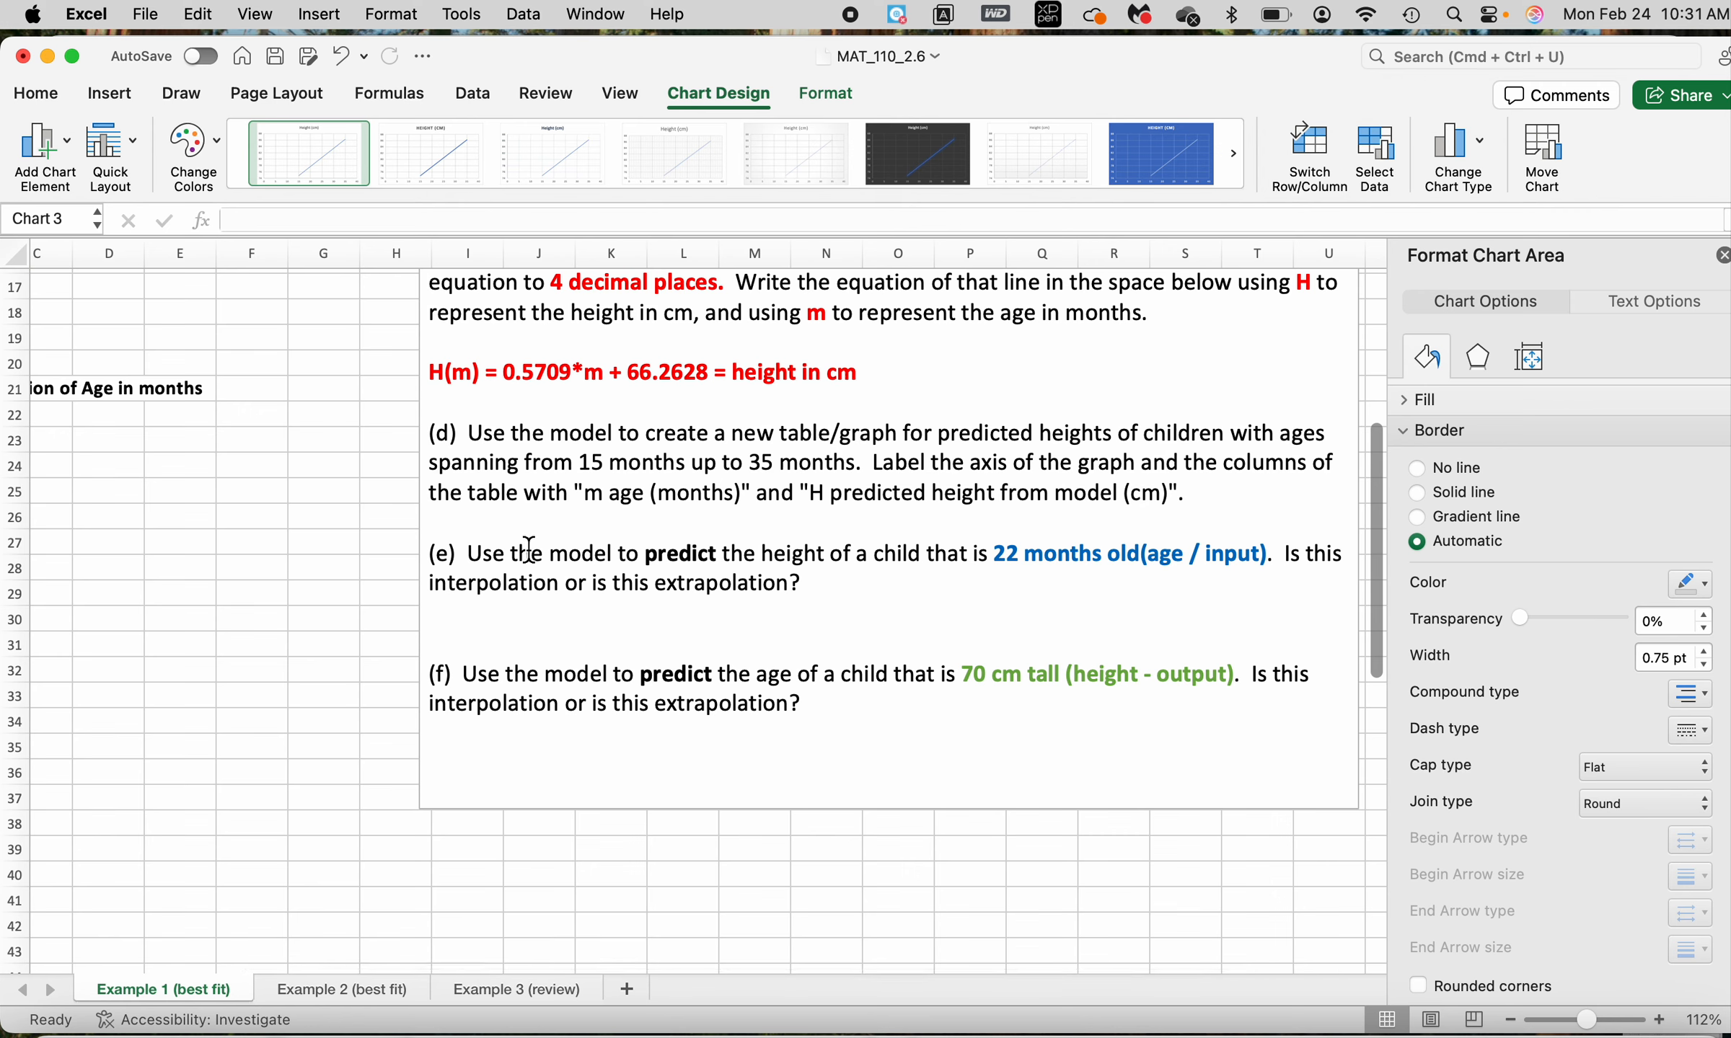
left_click_drag(470, 555, 1216, 557)
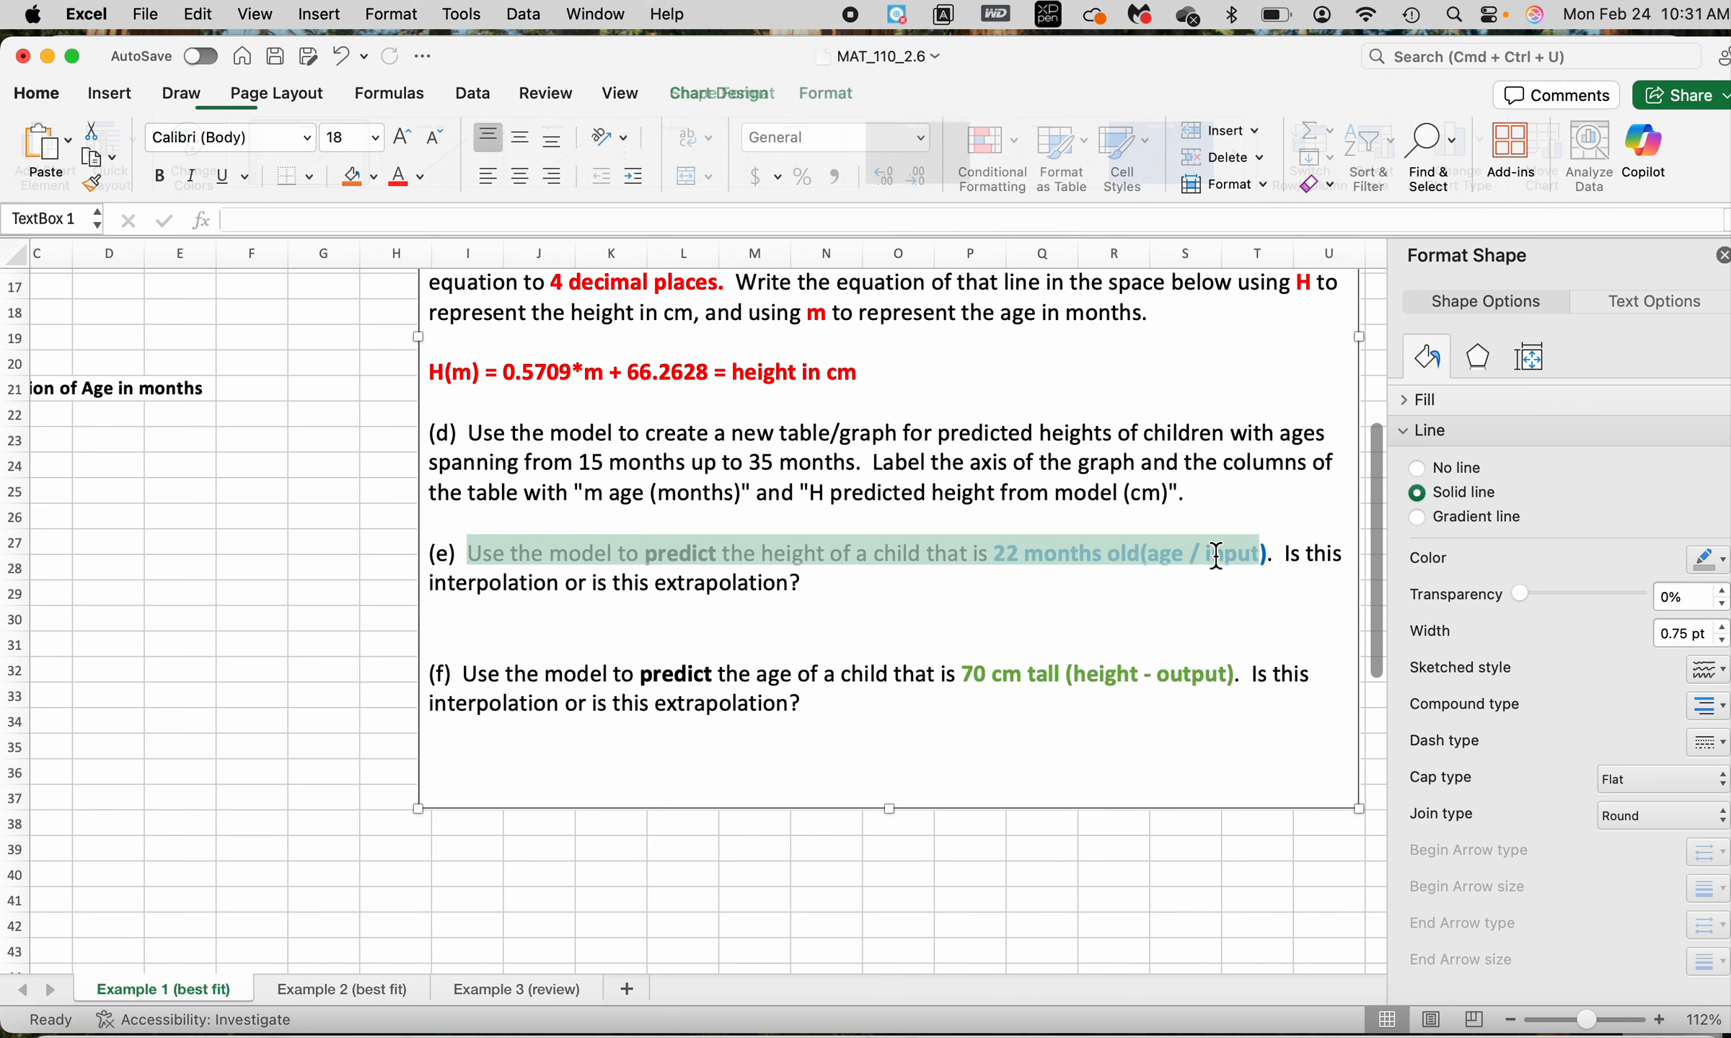
left_click(955, 670)
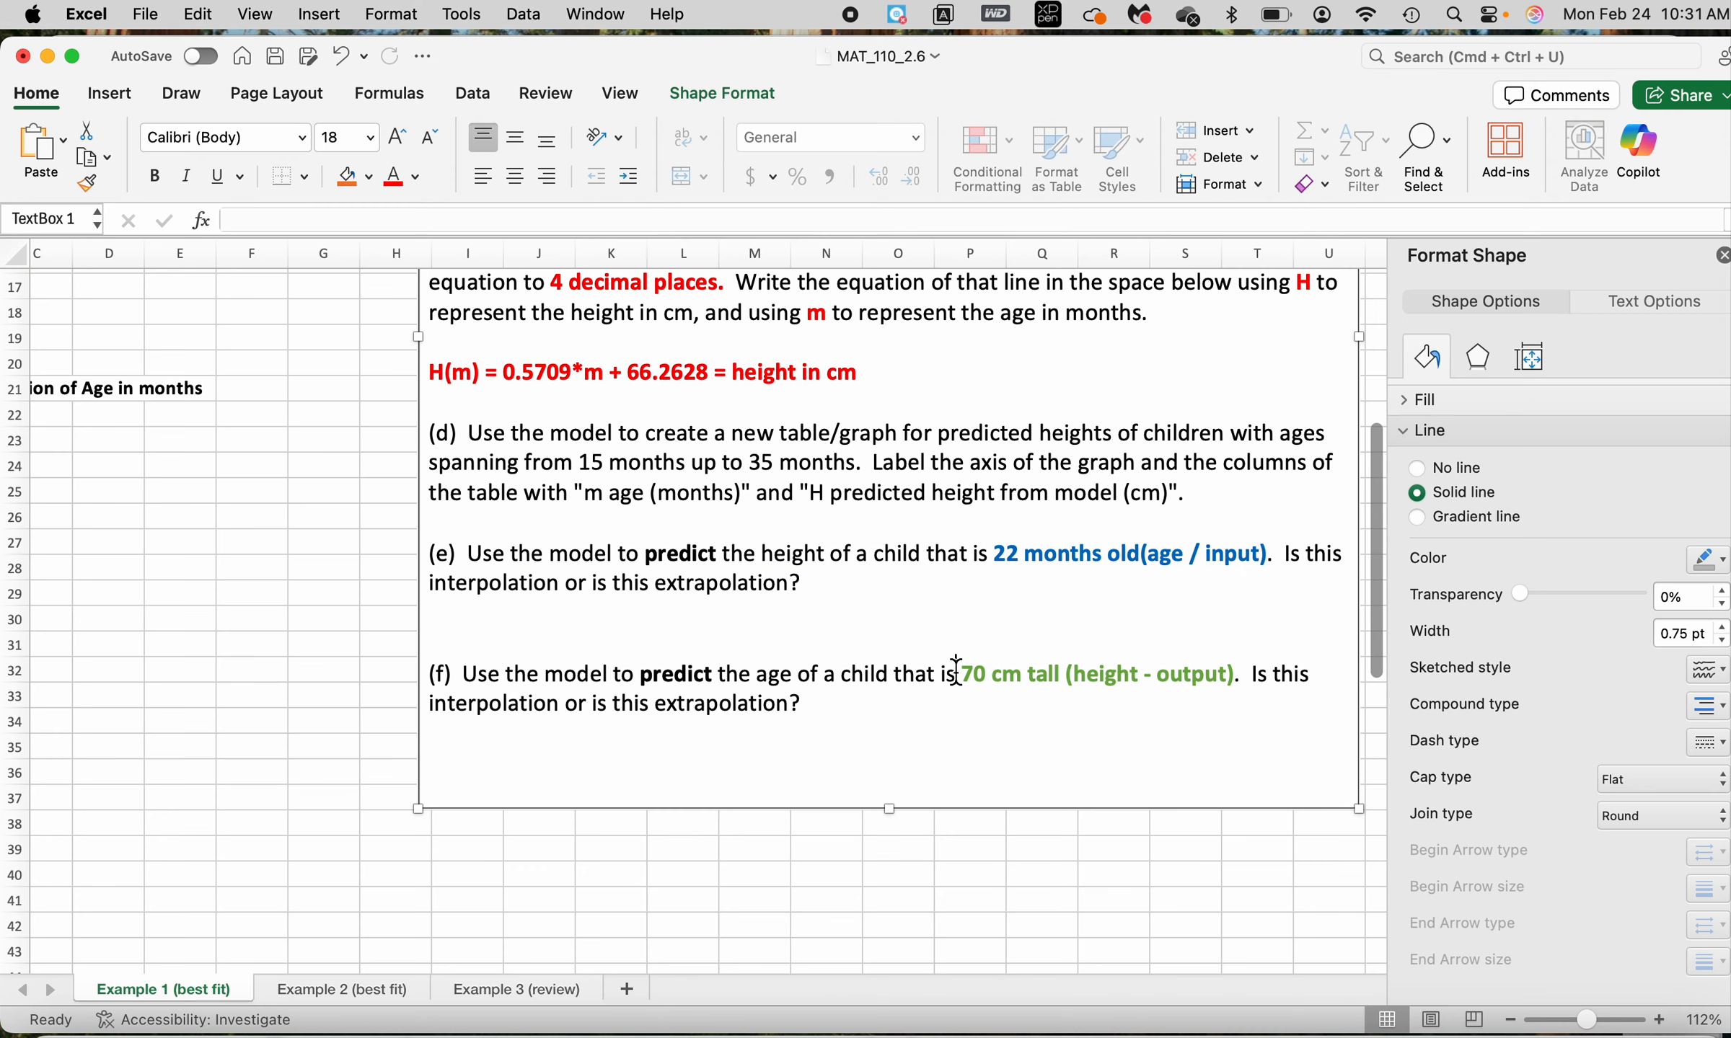
scroll(646, 618, "left", 3)
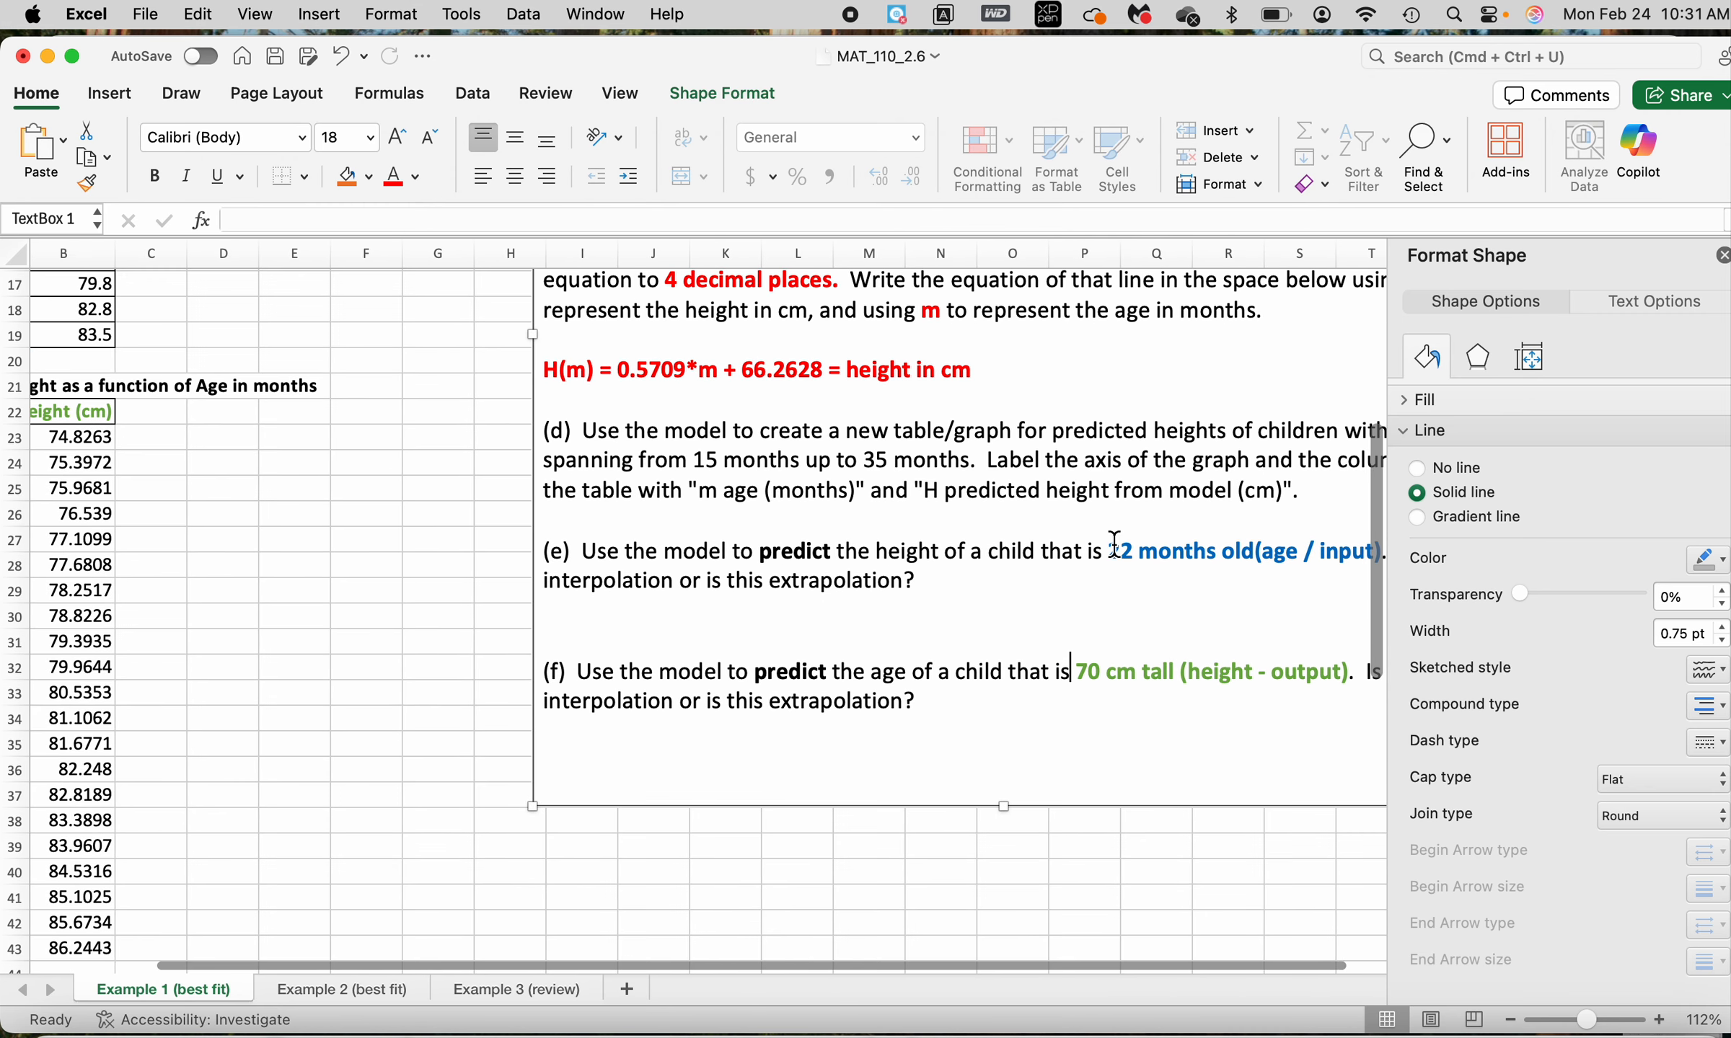
left_click_drag(1114, 546, 1332, 551)
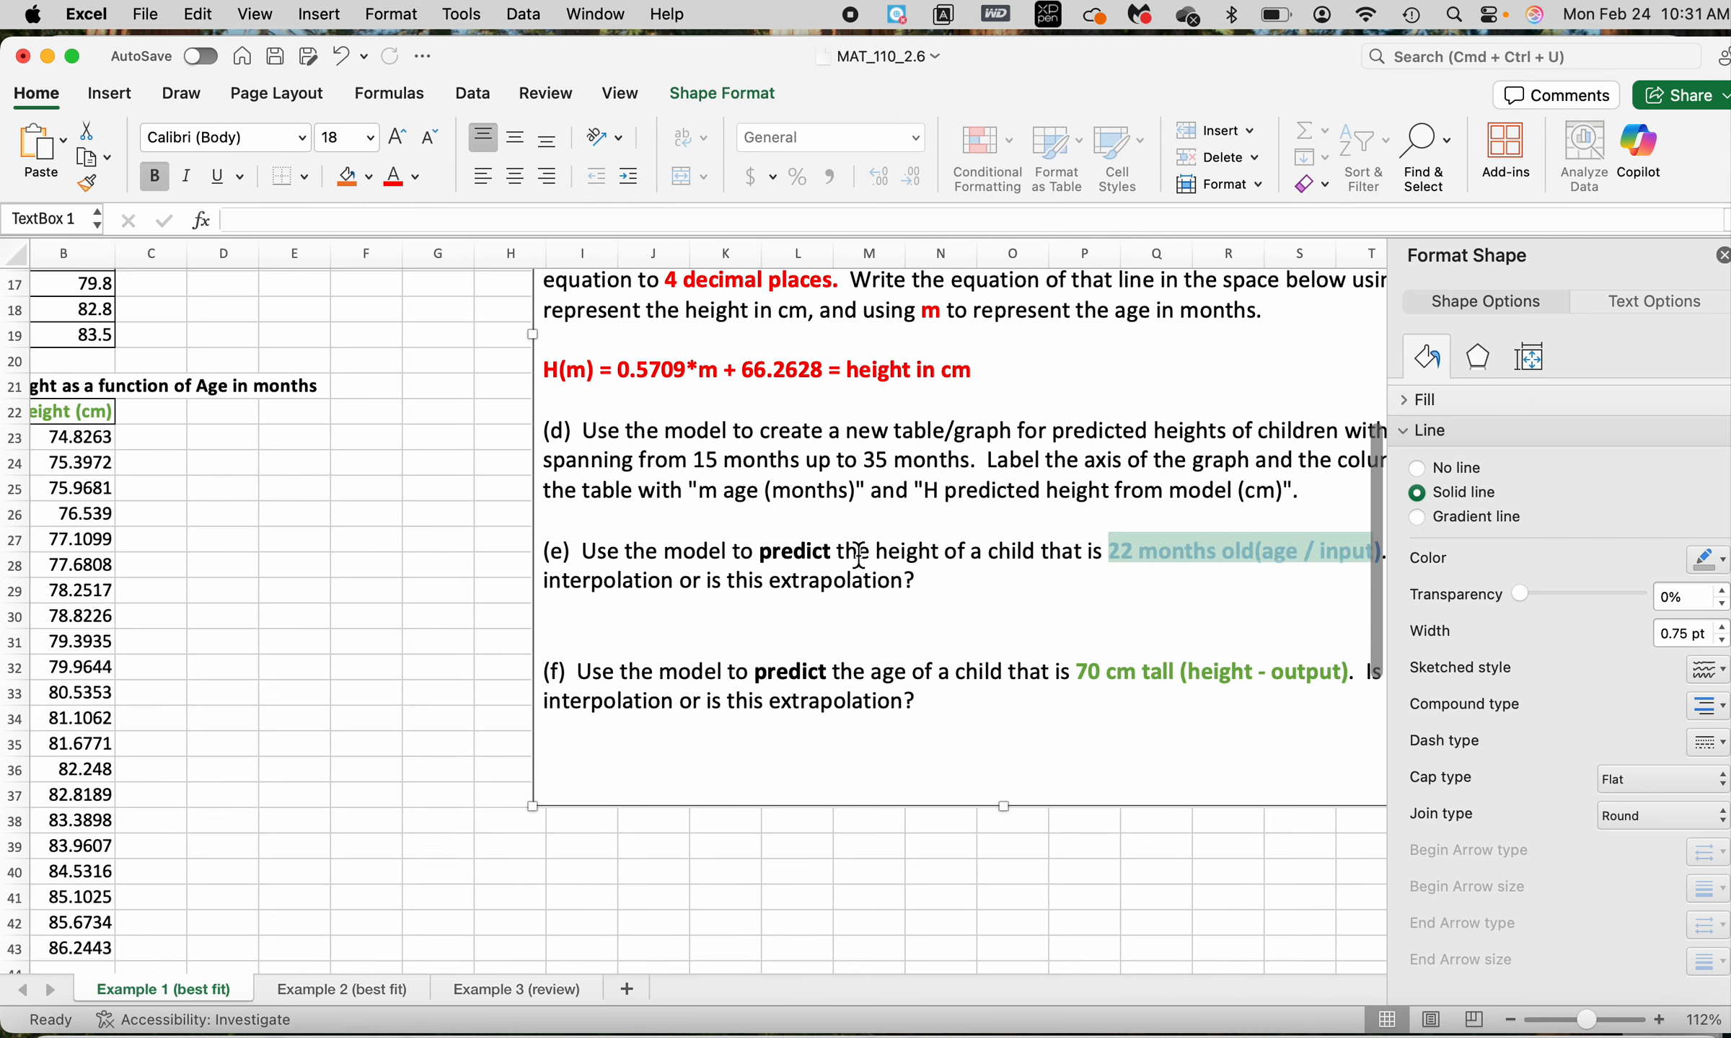
Find age 22 in the model table and fill its age and height cells, A30:B30, with yellow
scroll(552, 552, "left", 3)
left_click(122, 453)
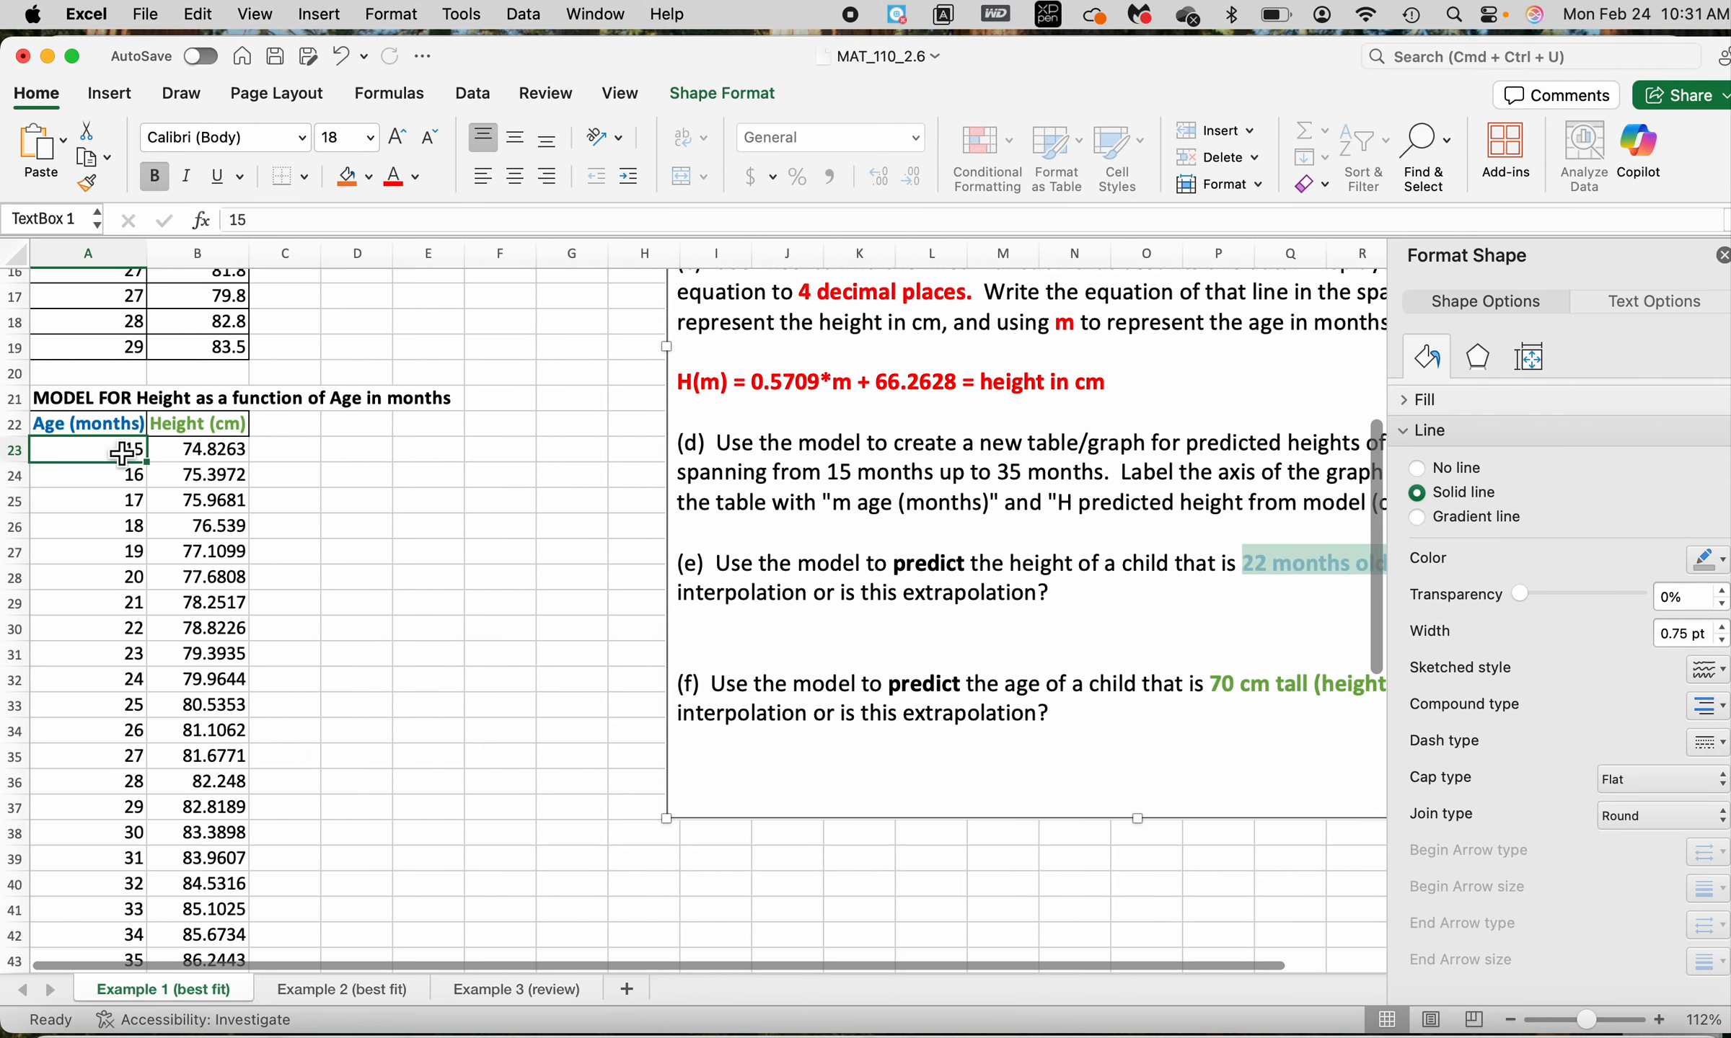
key("Down")
key("Down")
key("Down")
key("Down")
key("Down")
key("Down")
key("Down")
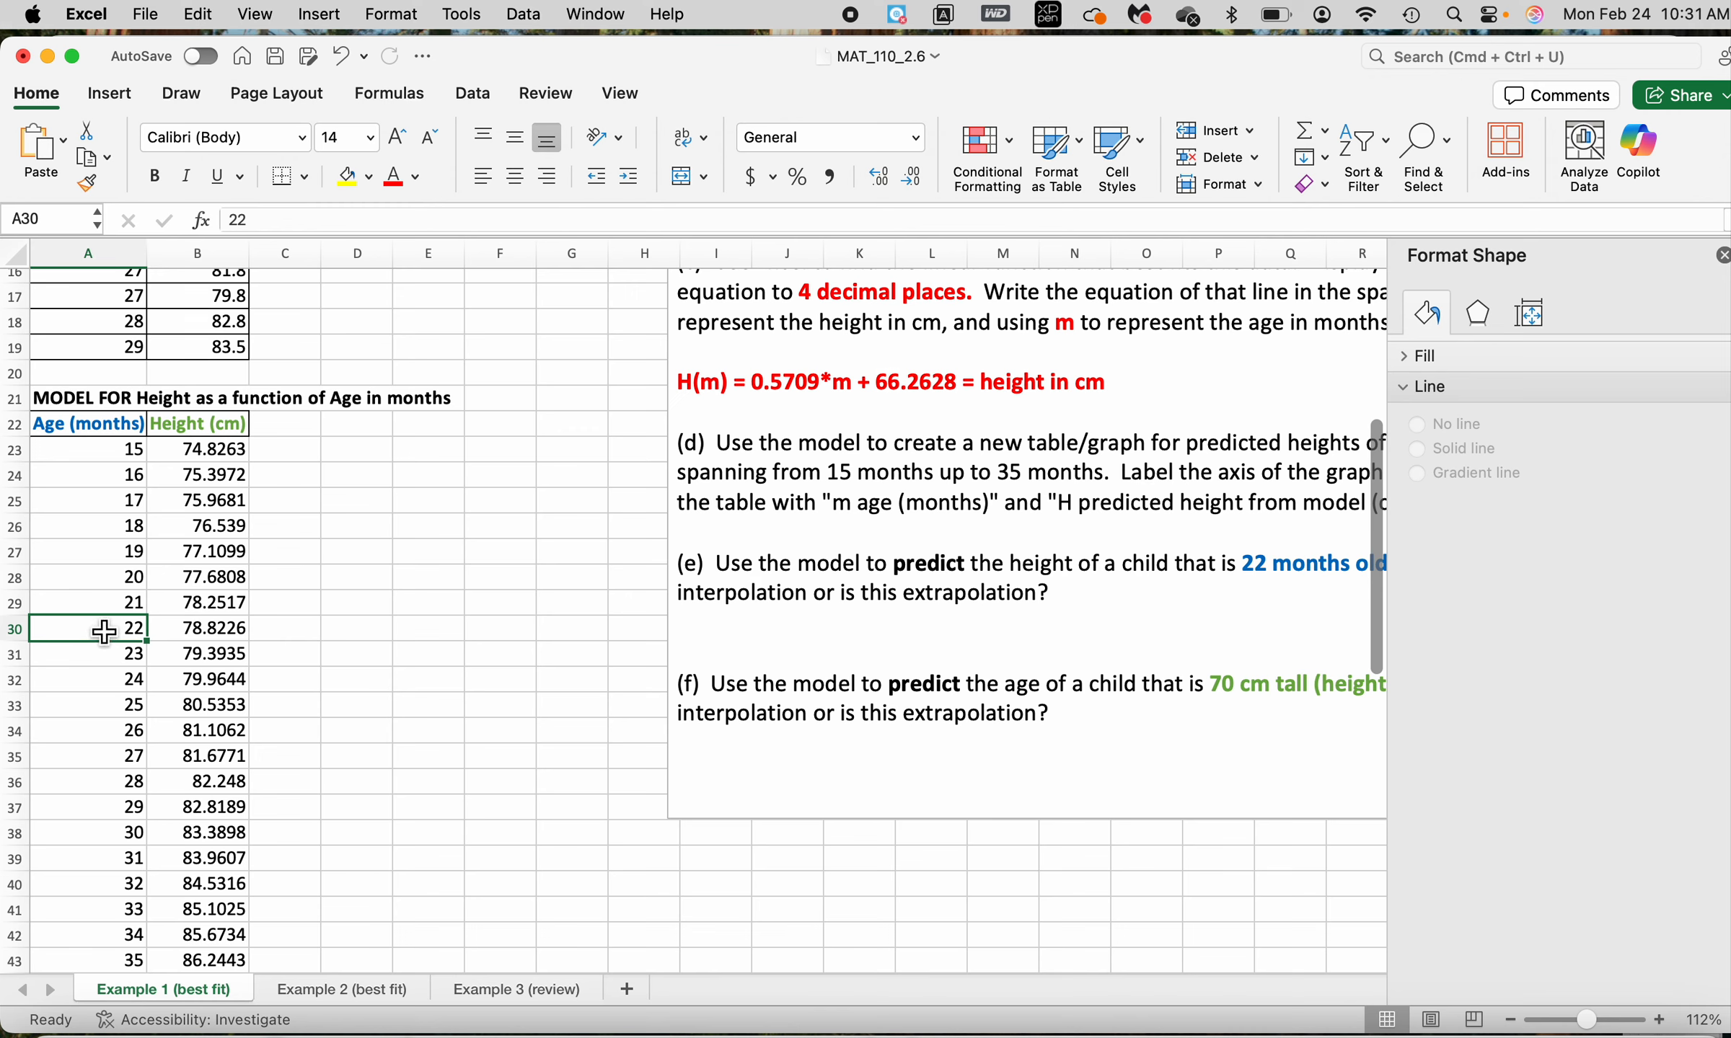
left_click_drag(105, 632, 205, 632)
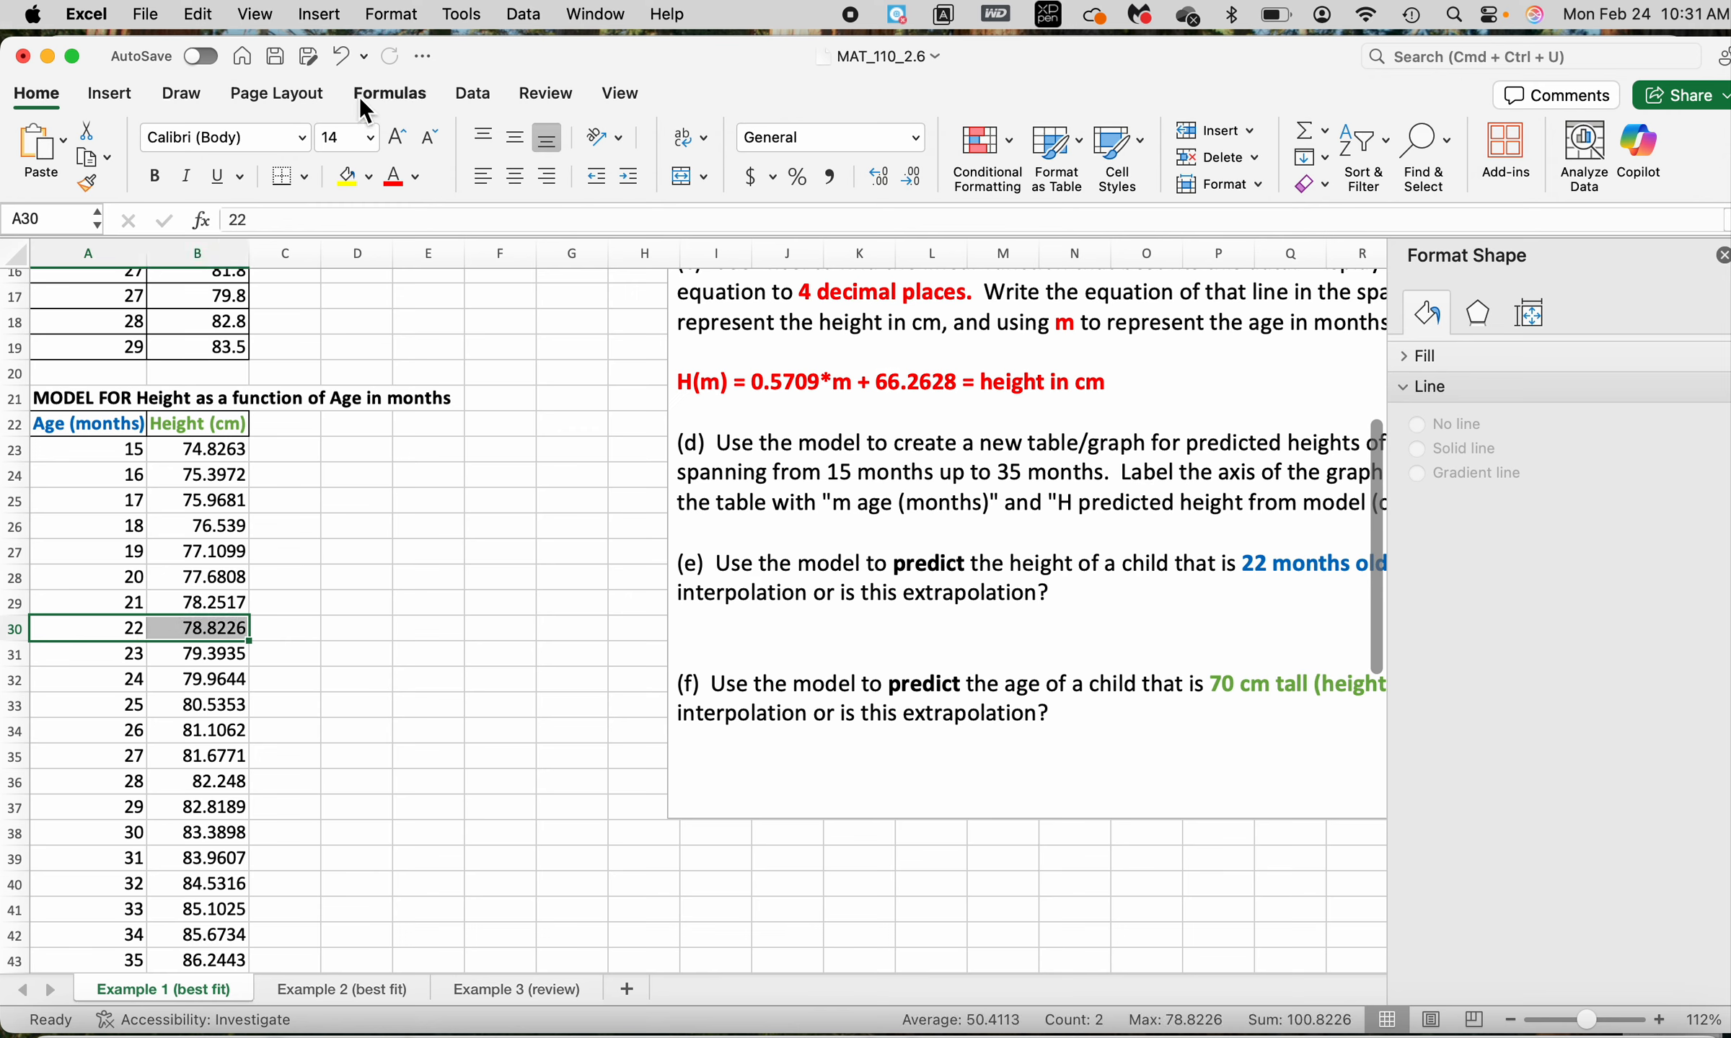
left_click(348, 176)
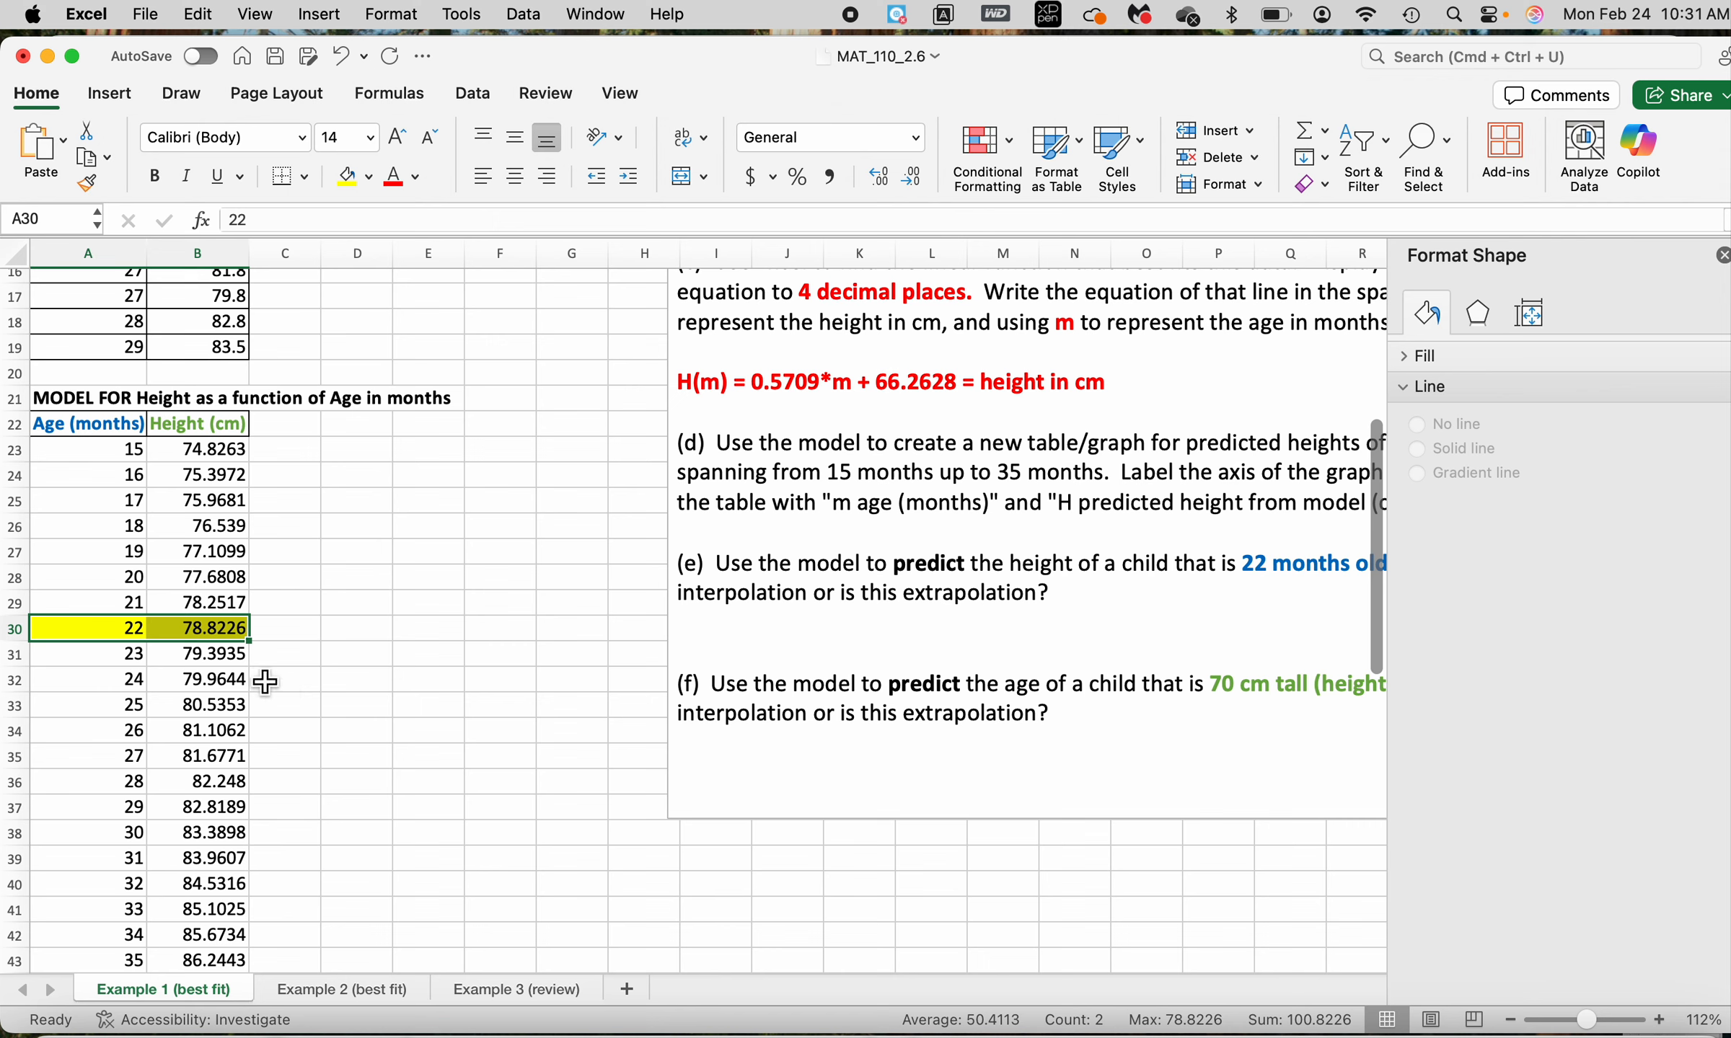
left_click(220, 639)
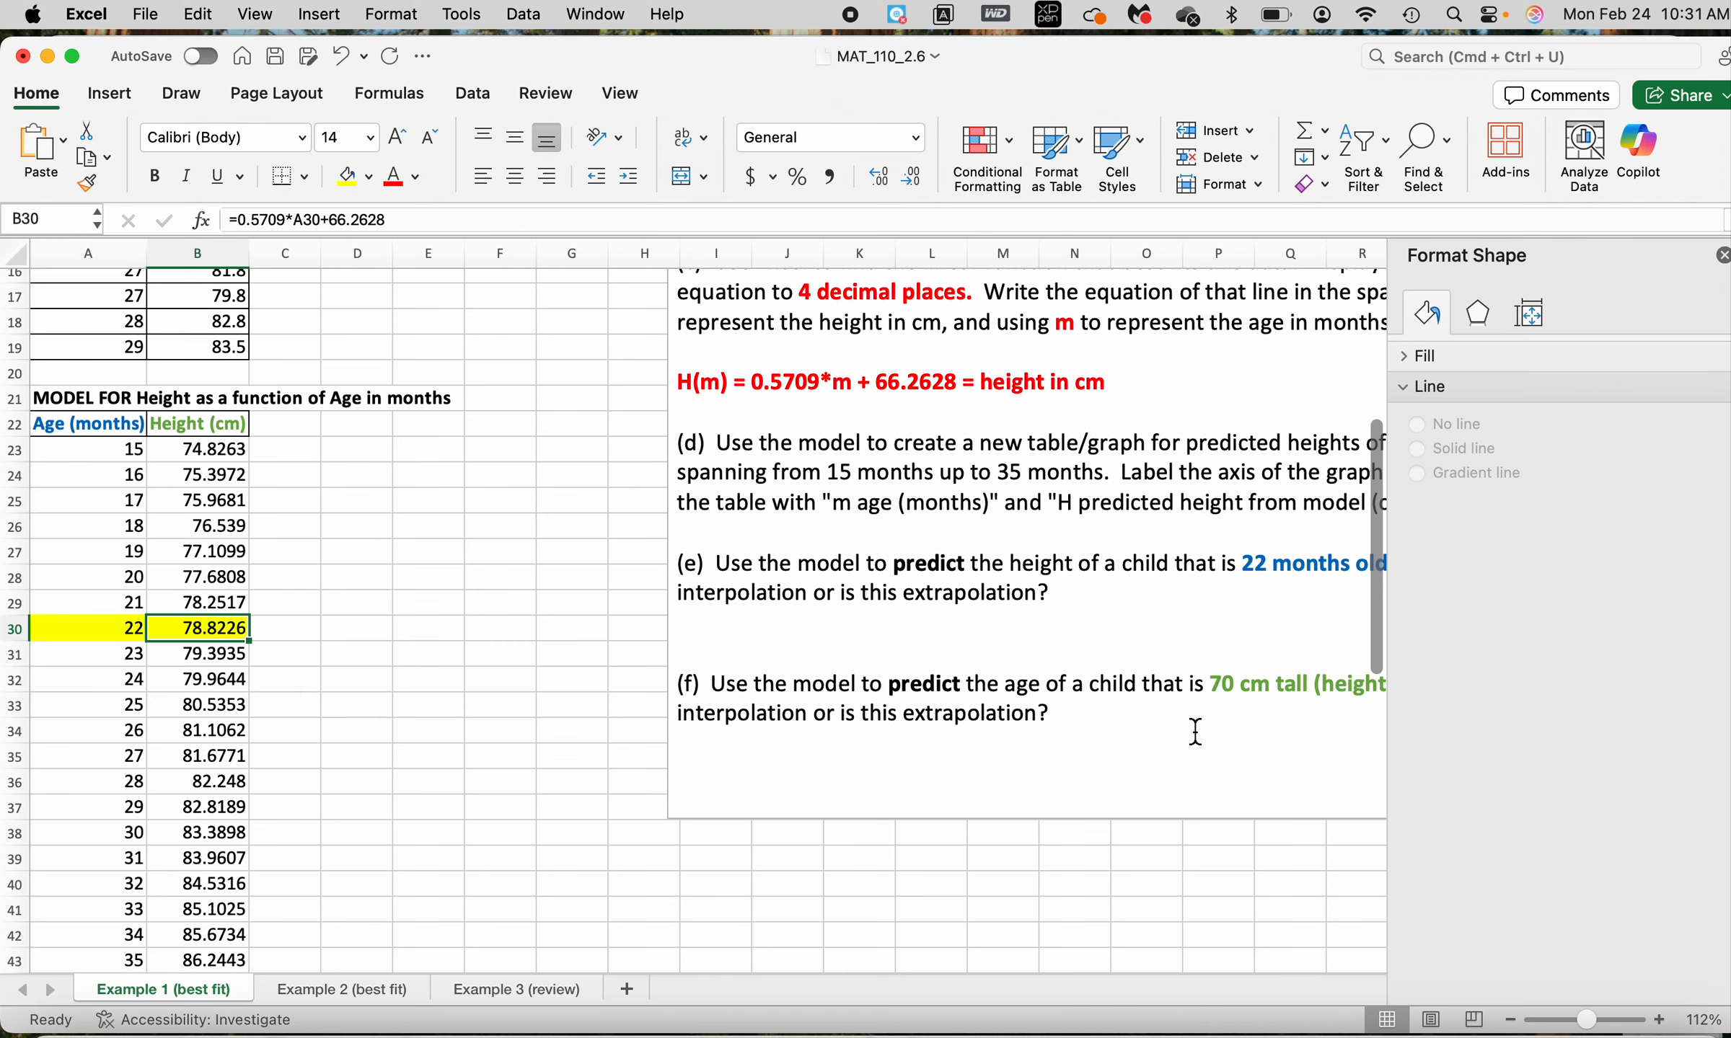
Answer part (e) beneath its question with "(22, 77.8226)" and a sentence stating the height the model predicts when the child is 22 months old
left_click(1118, 624)
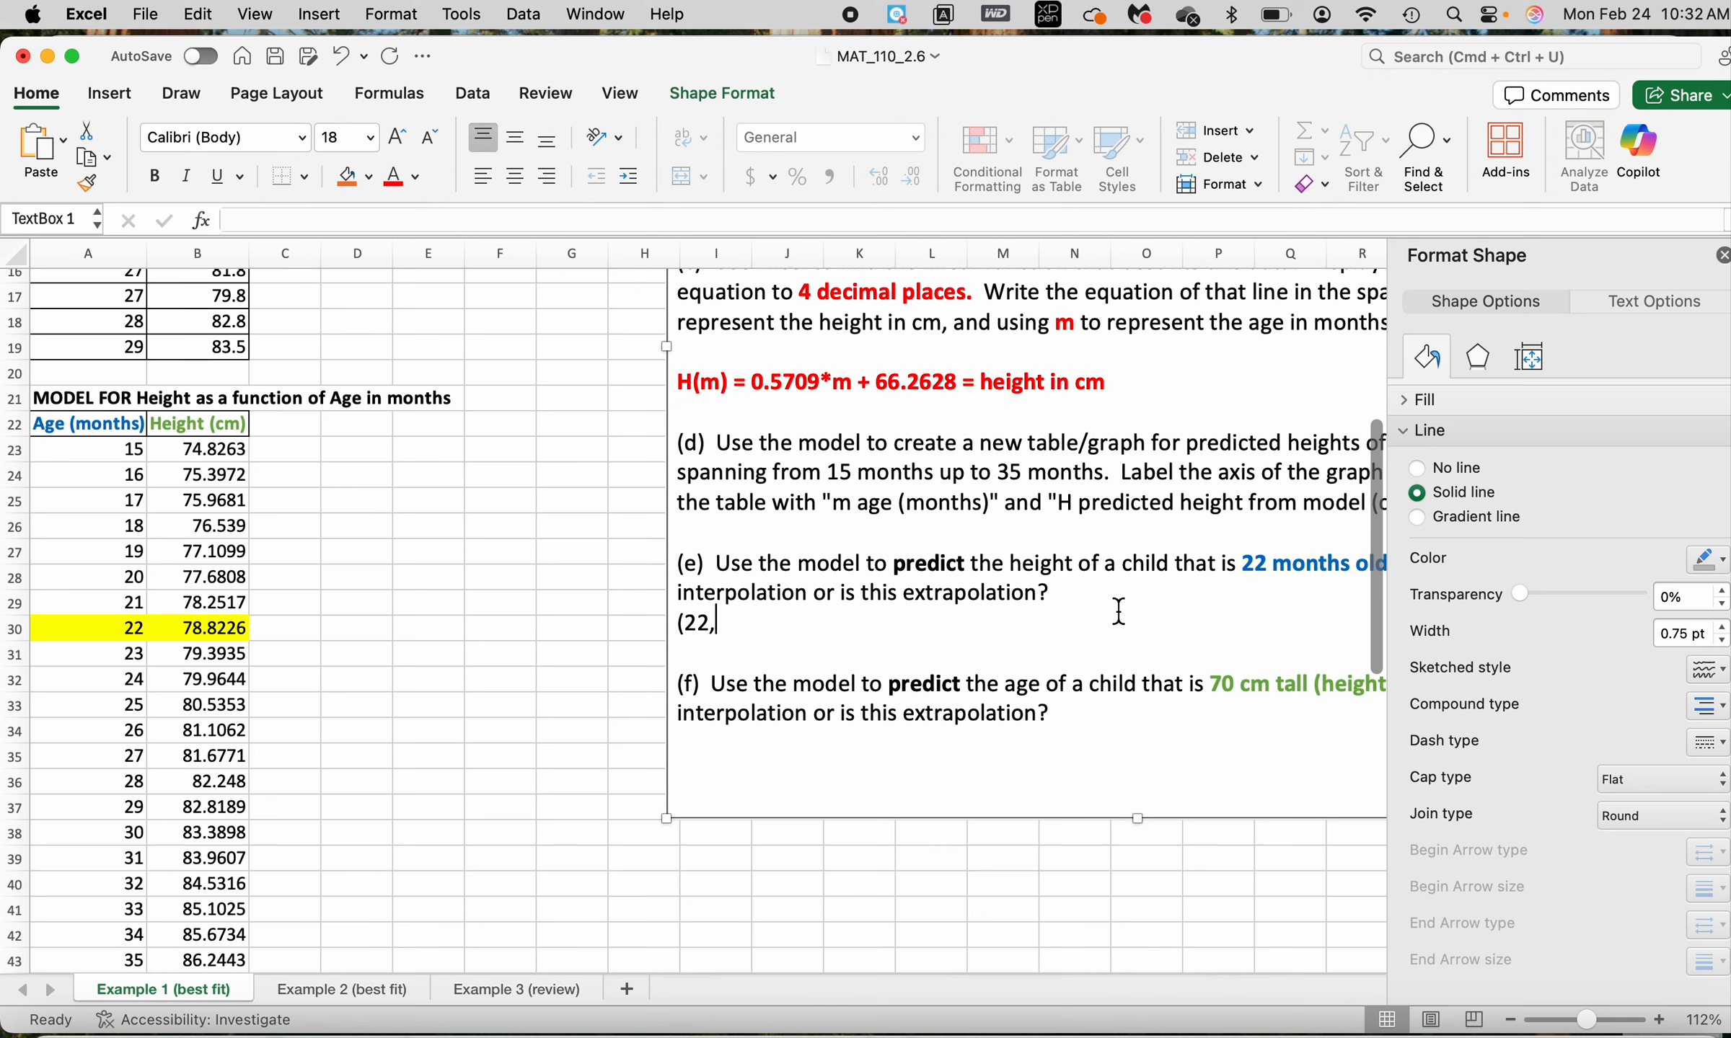
type("(22, 77.8226) When the ")
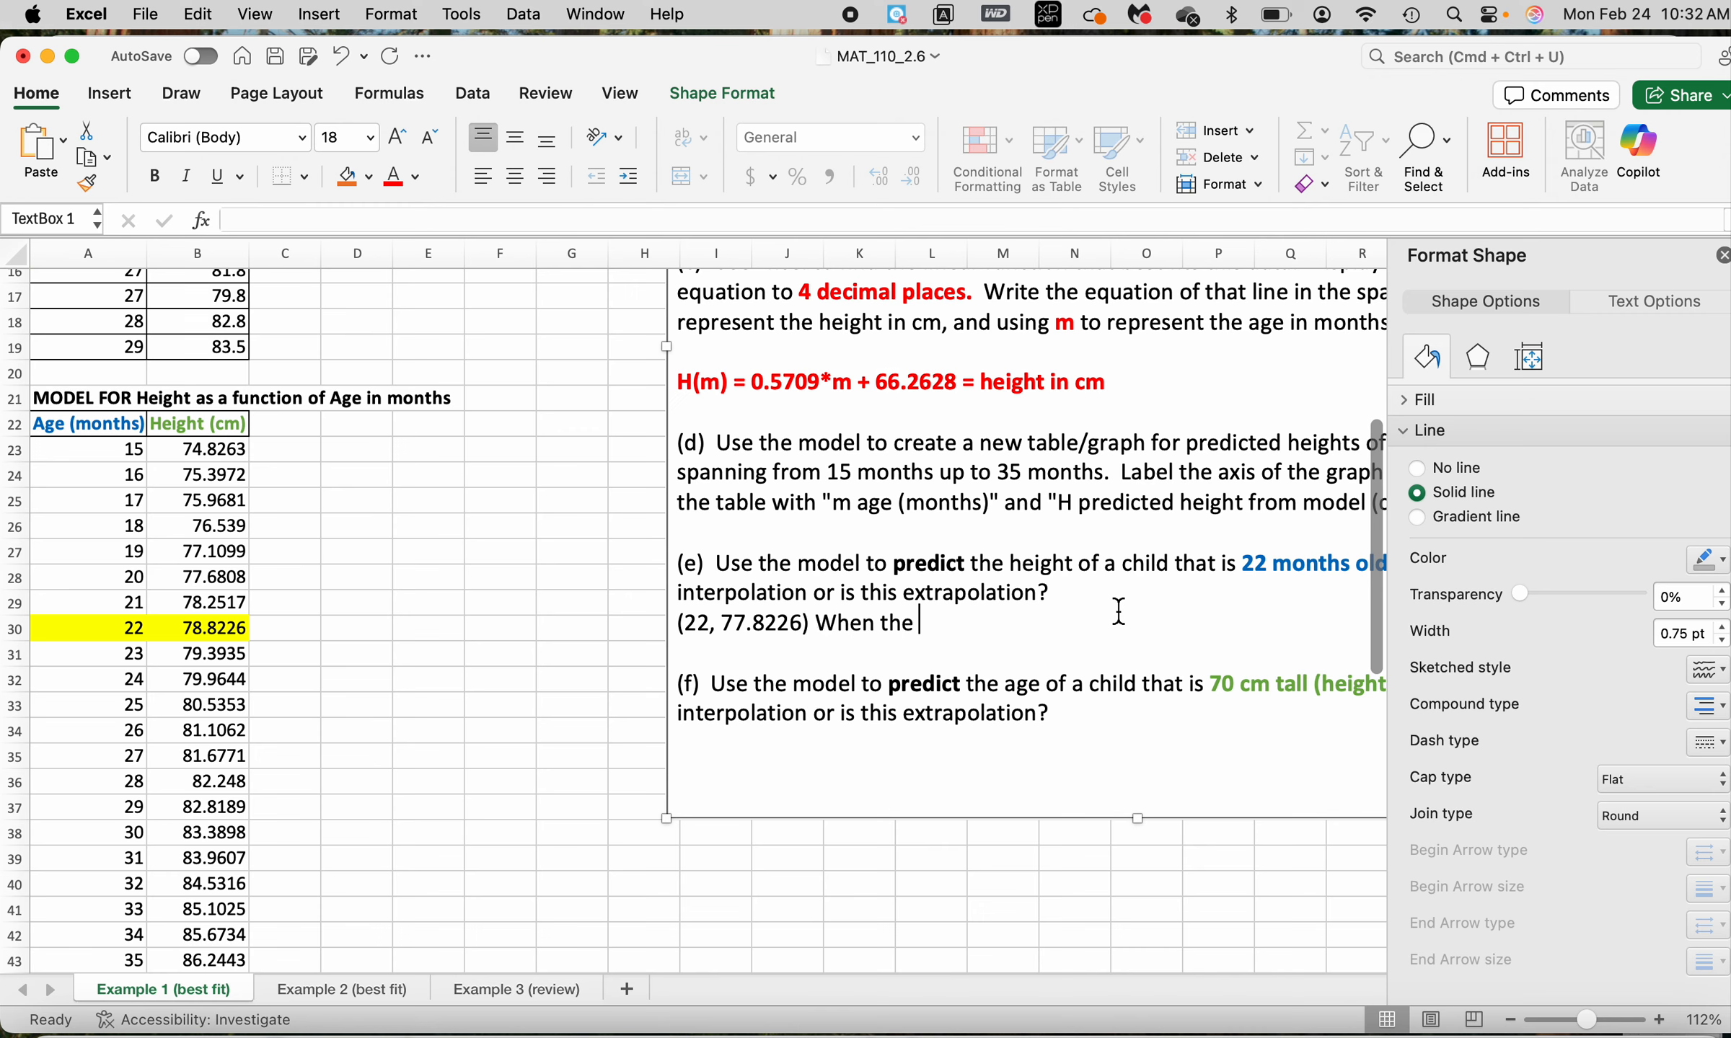
type("child is 22 months old")
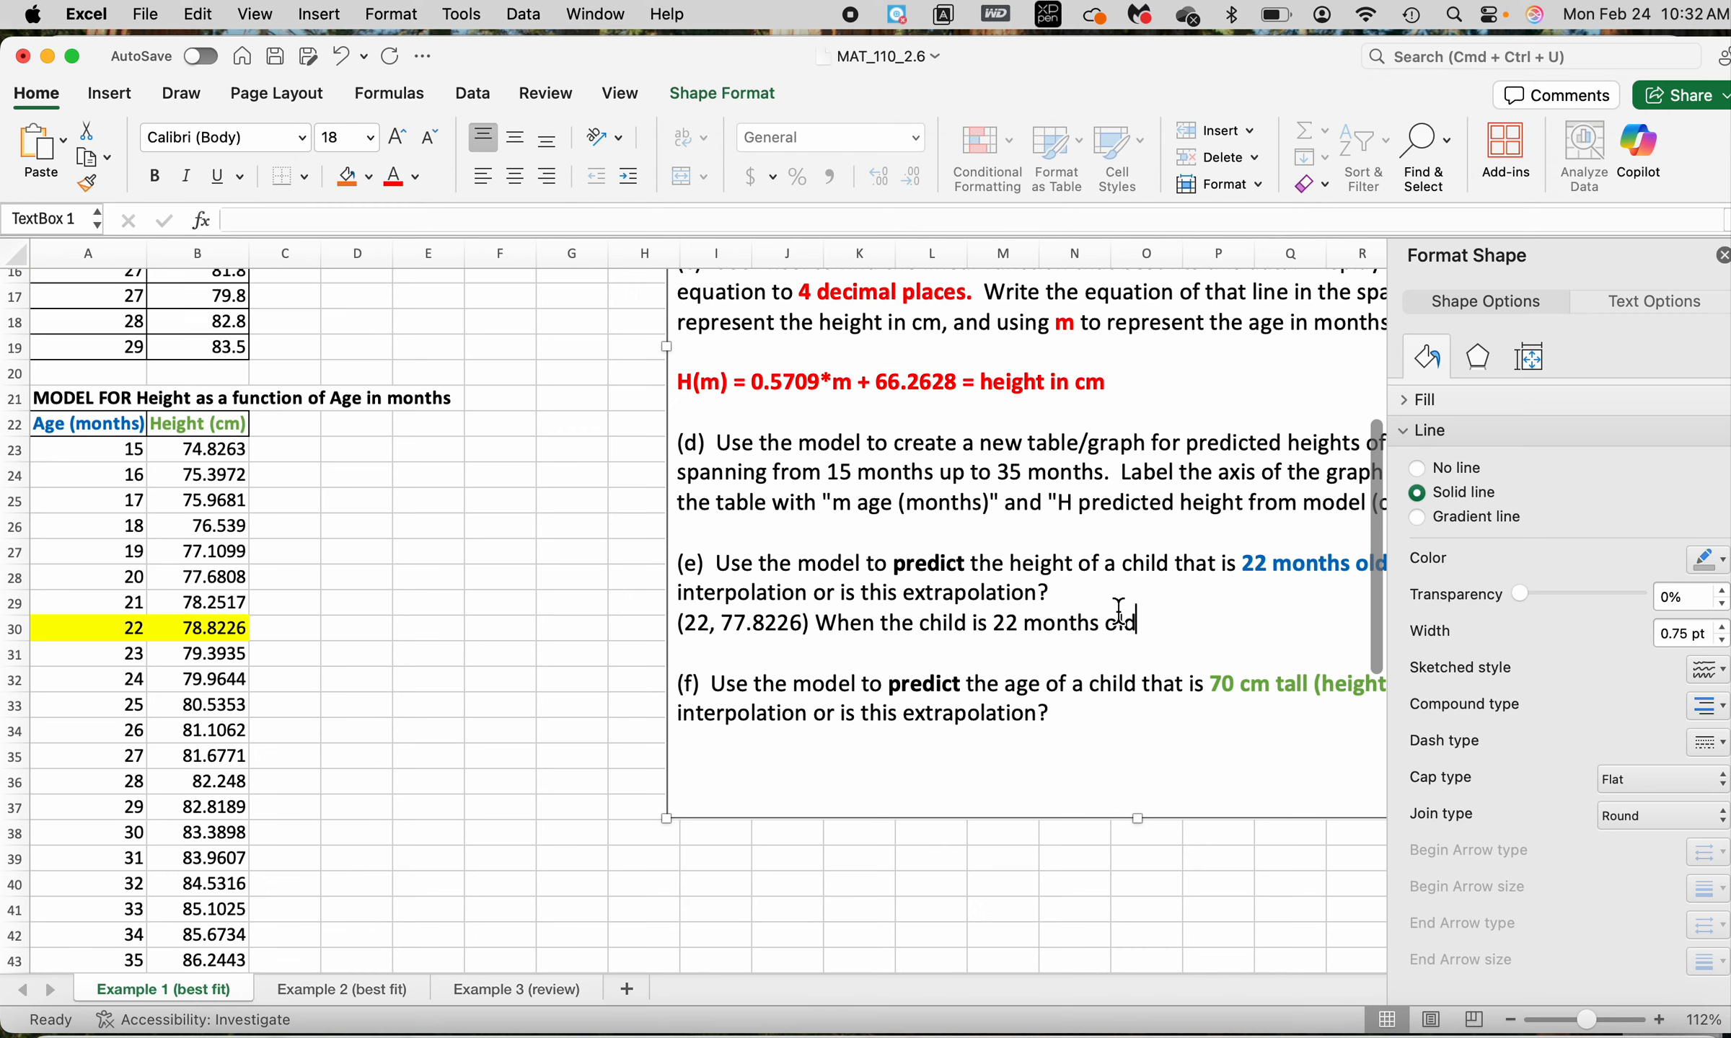
type(", our model pre")
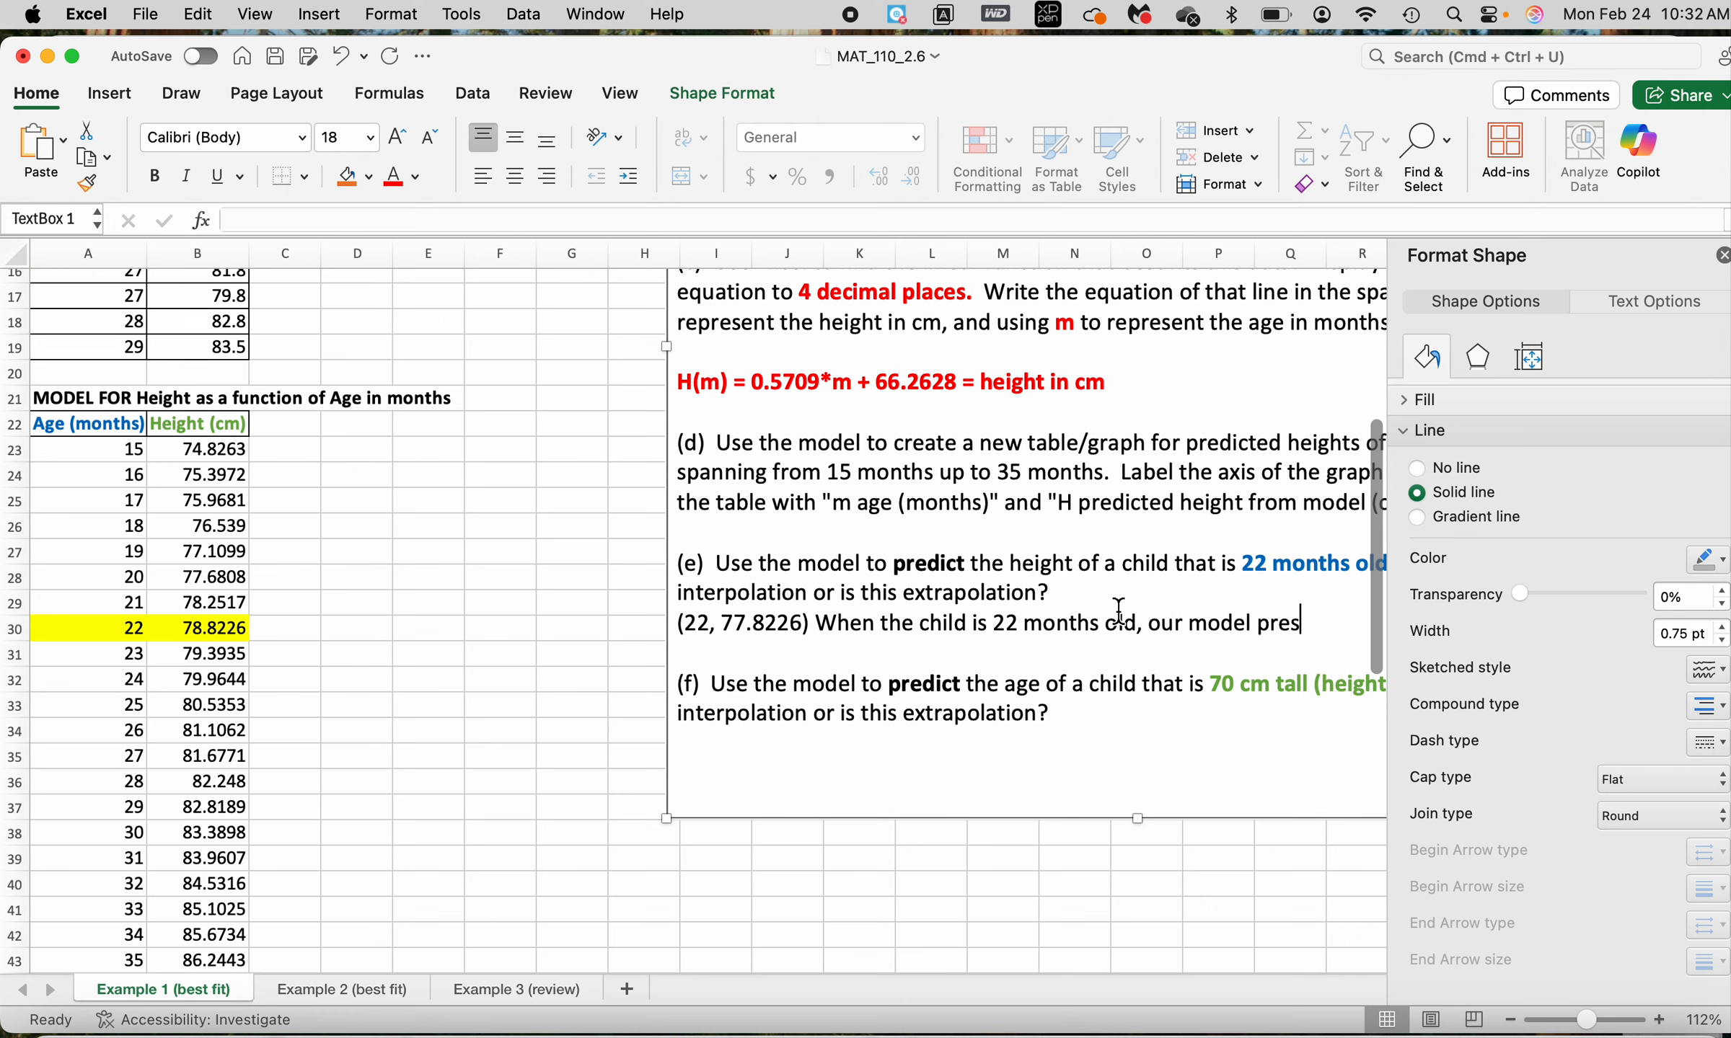
type("dicts a he")
key("Return")
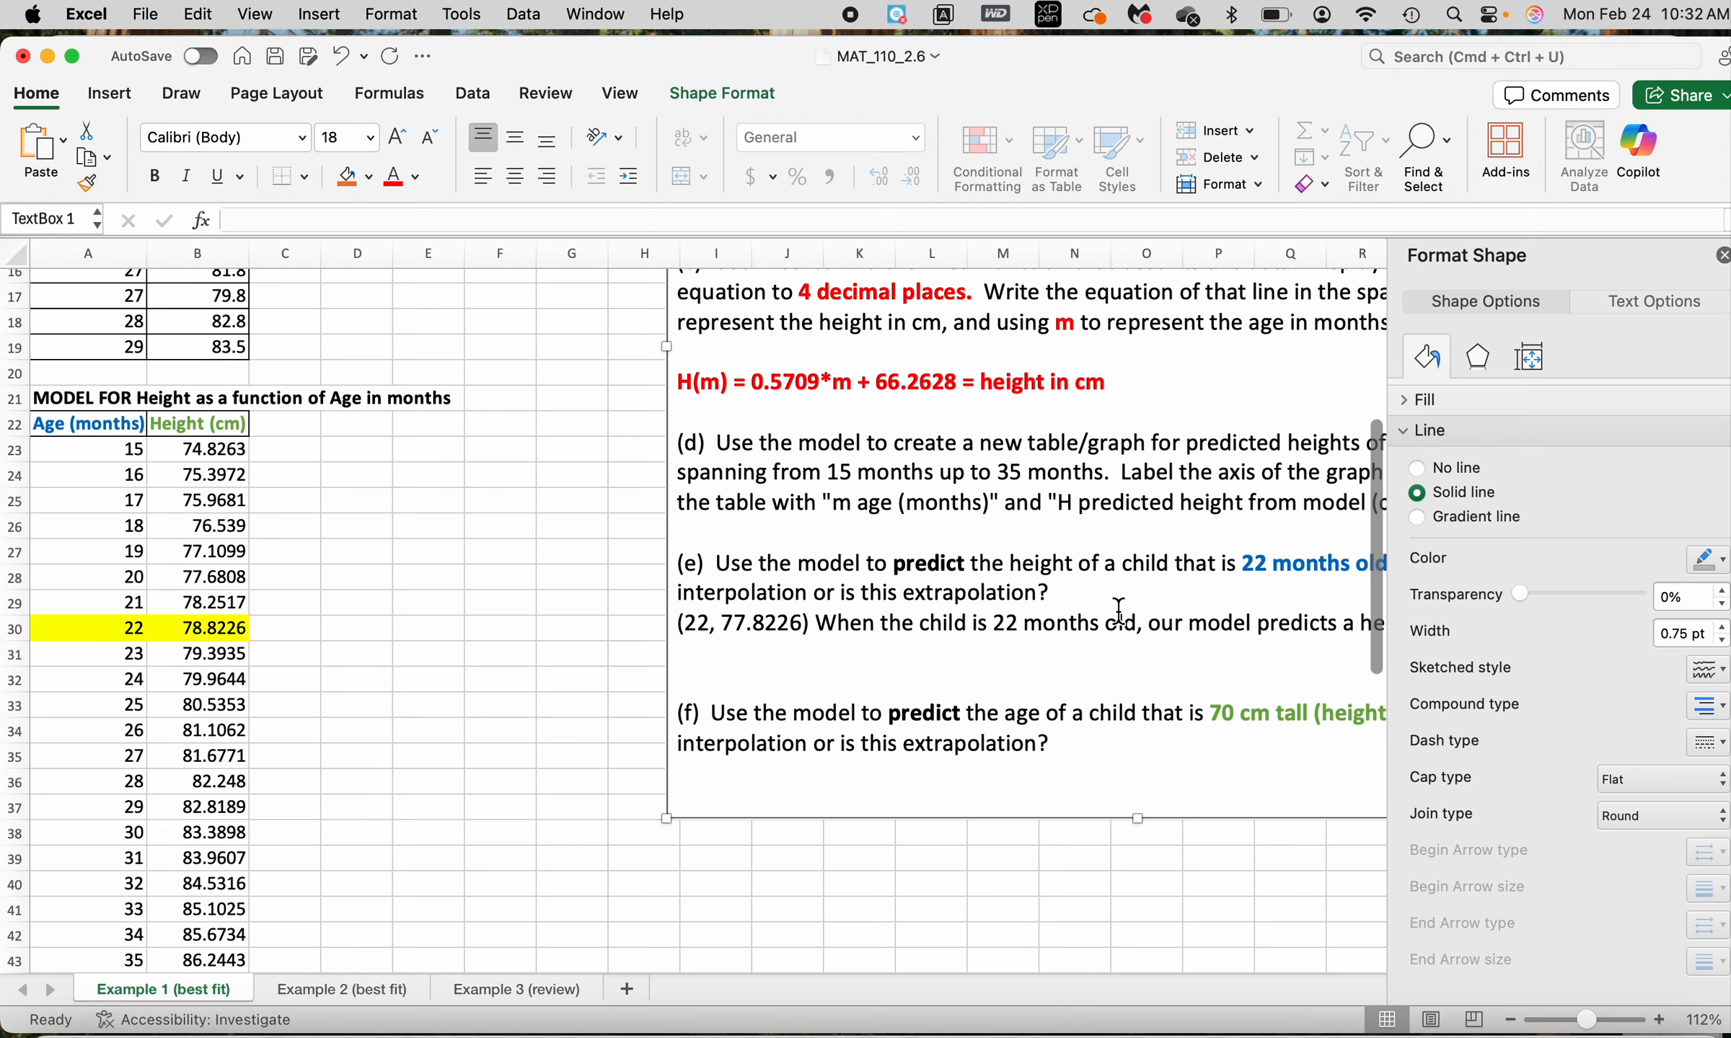
Fill the three age-22 rows of the original data table, A8:B10, with yellow
scroll(755, 628, "up", 5)
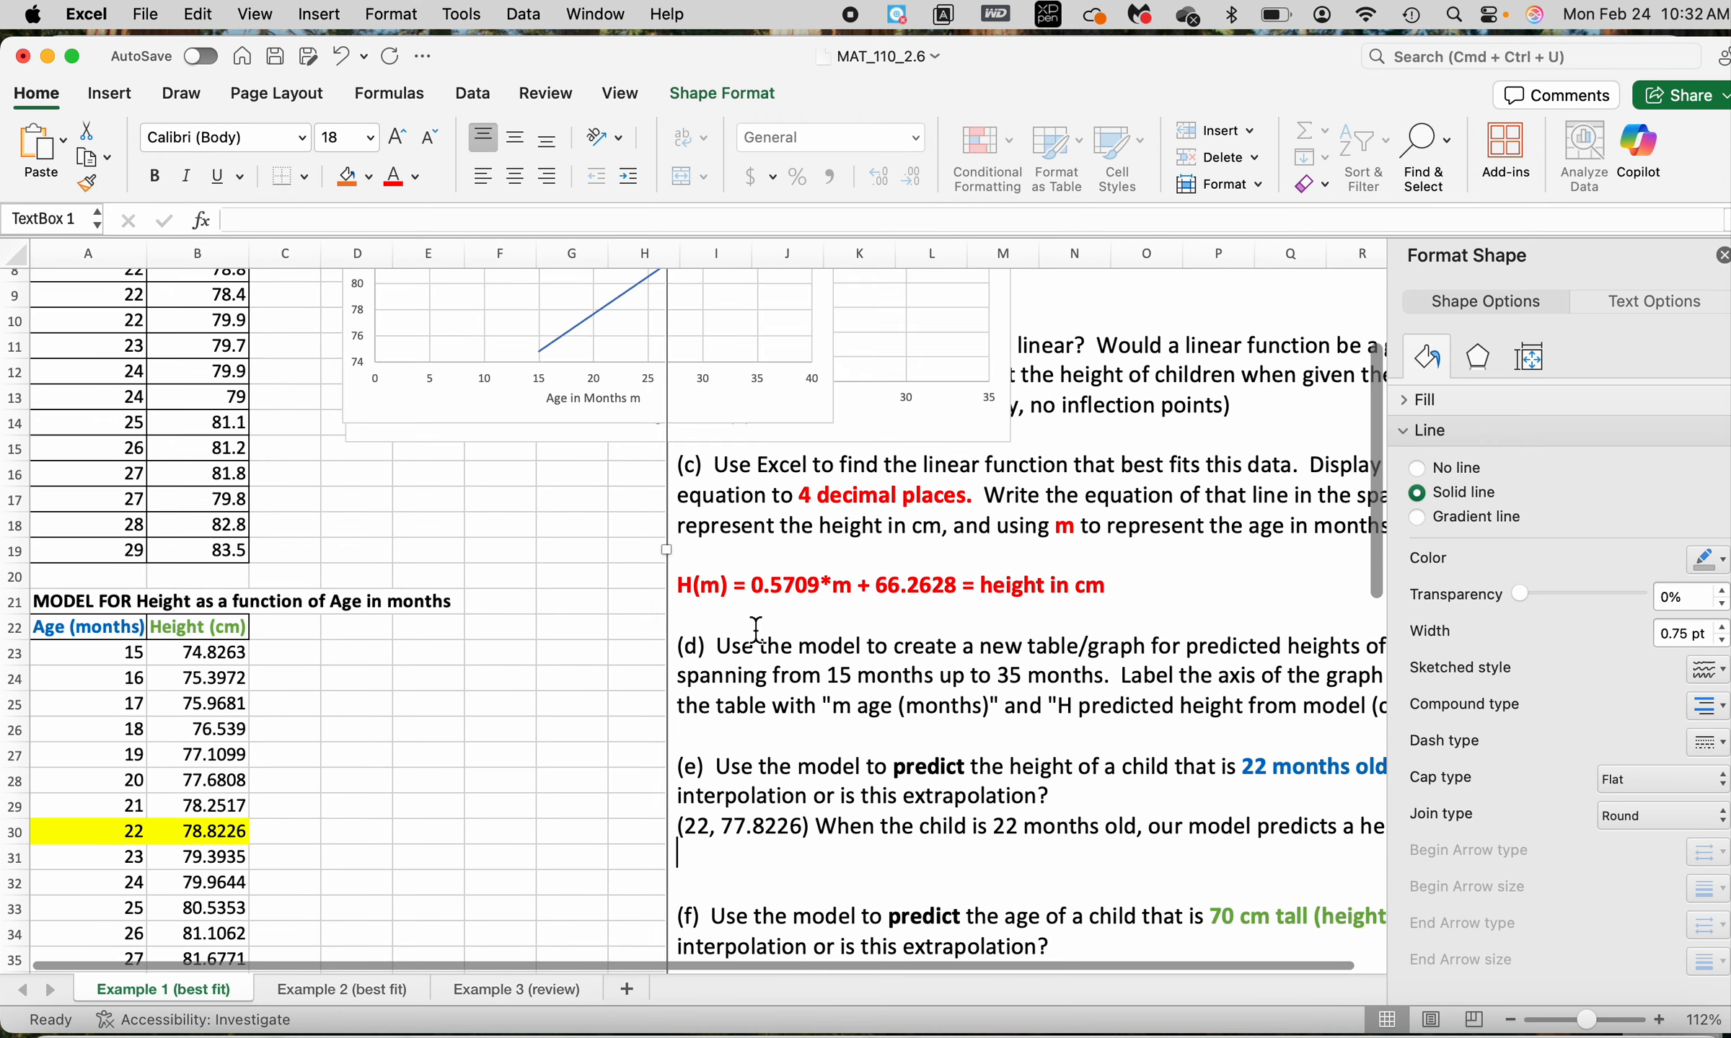
scroll(152, 548, "up", 5)
scroll(152, 540, "down", 1)
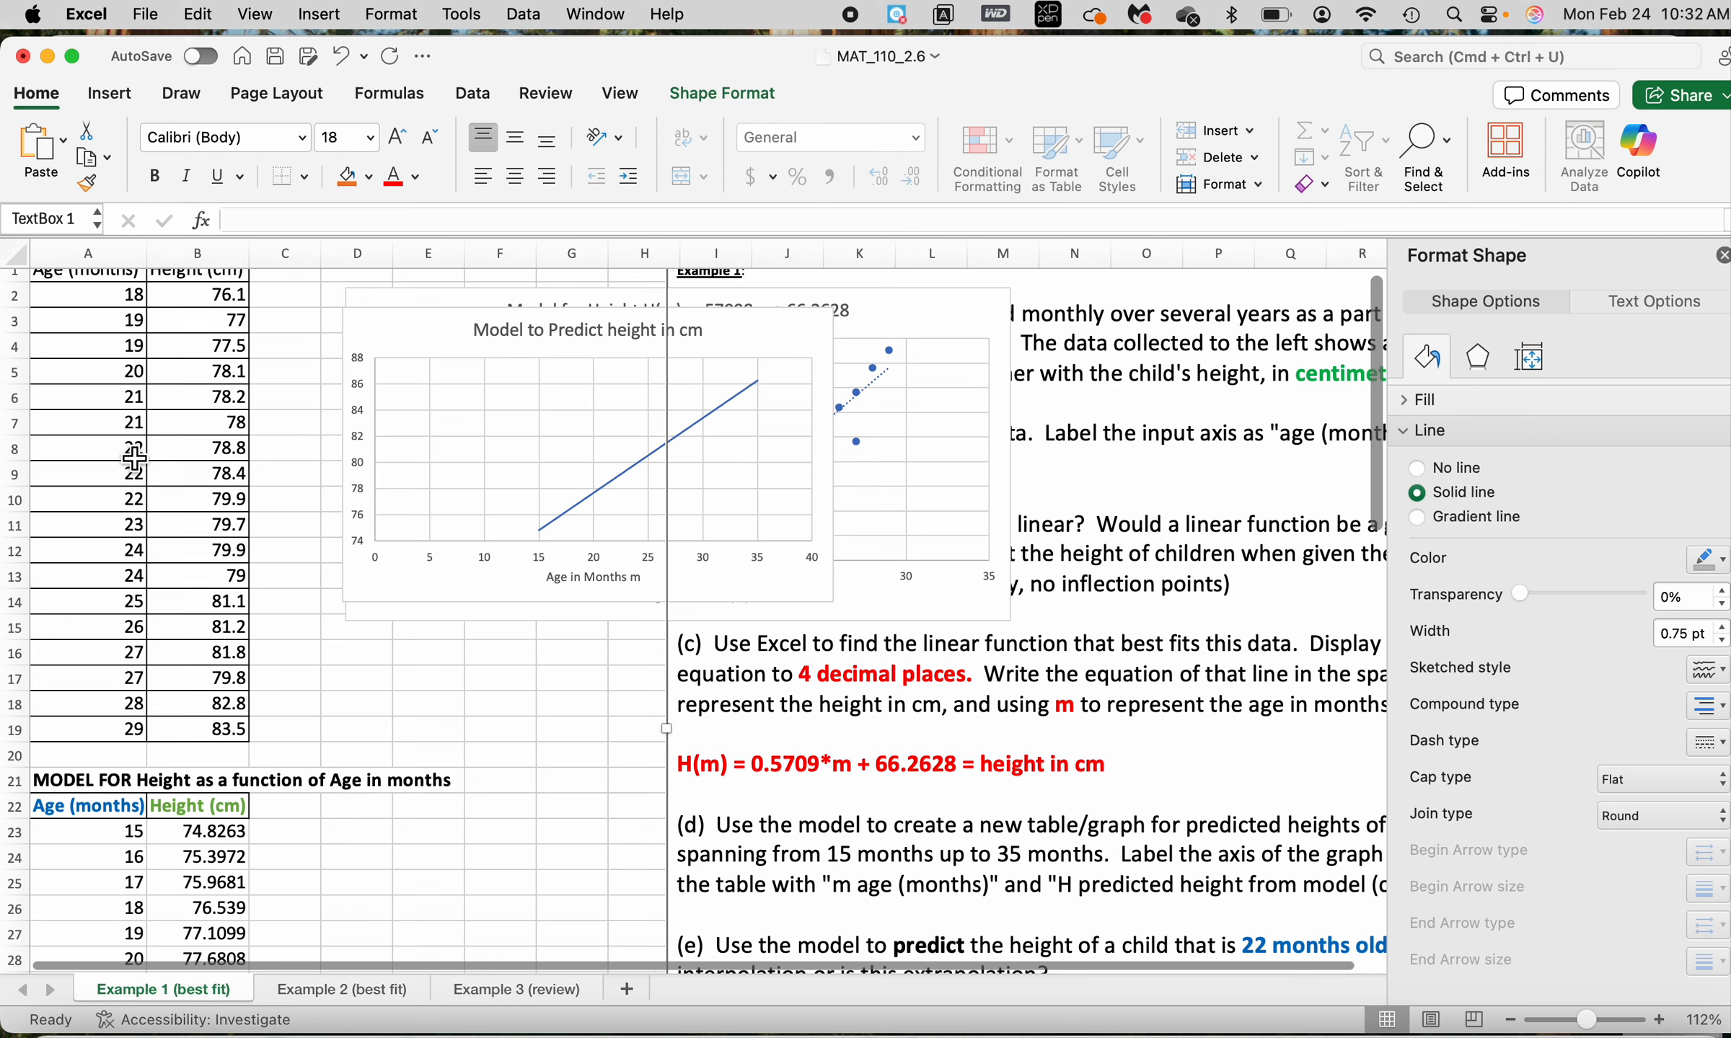
left_click(132, 456)
left_click_drag(110, 455, 232, 507)
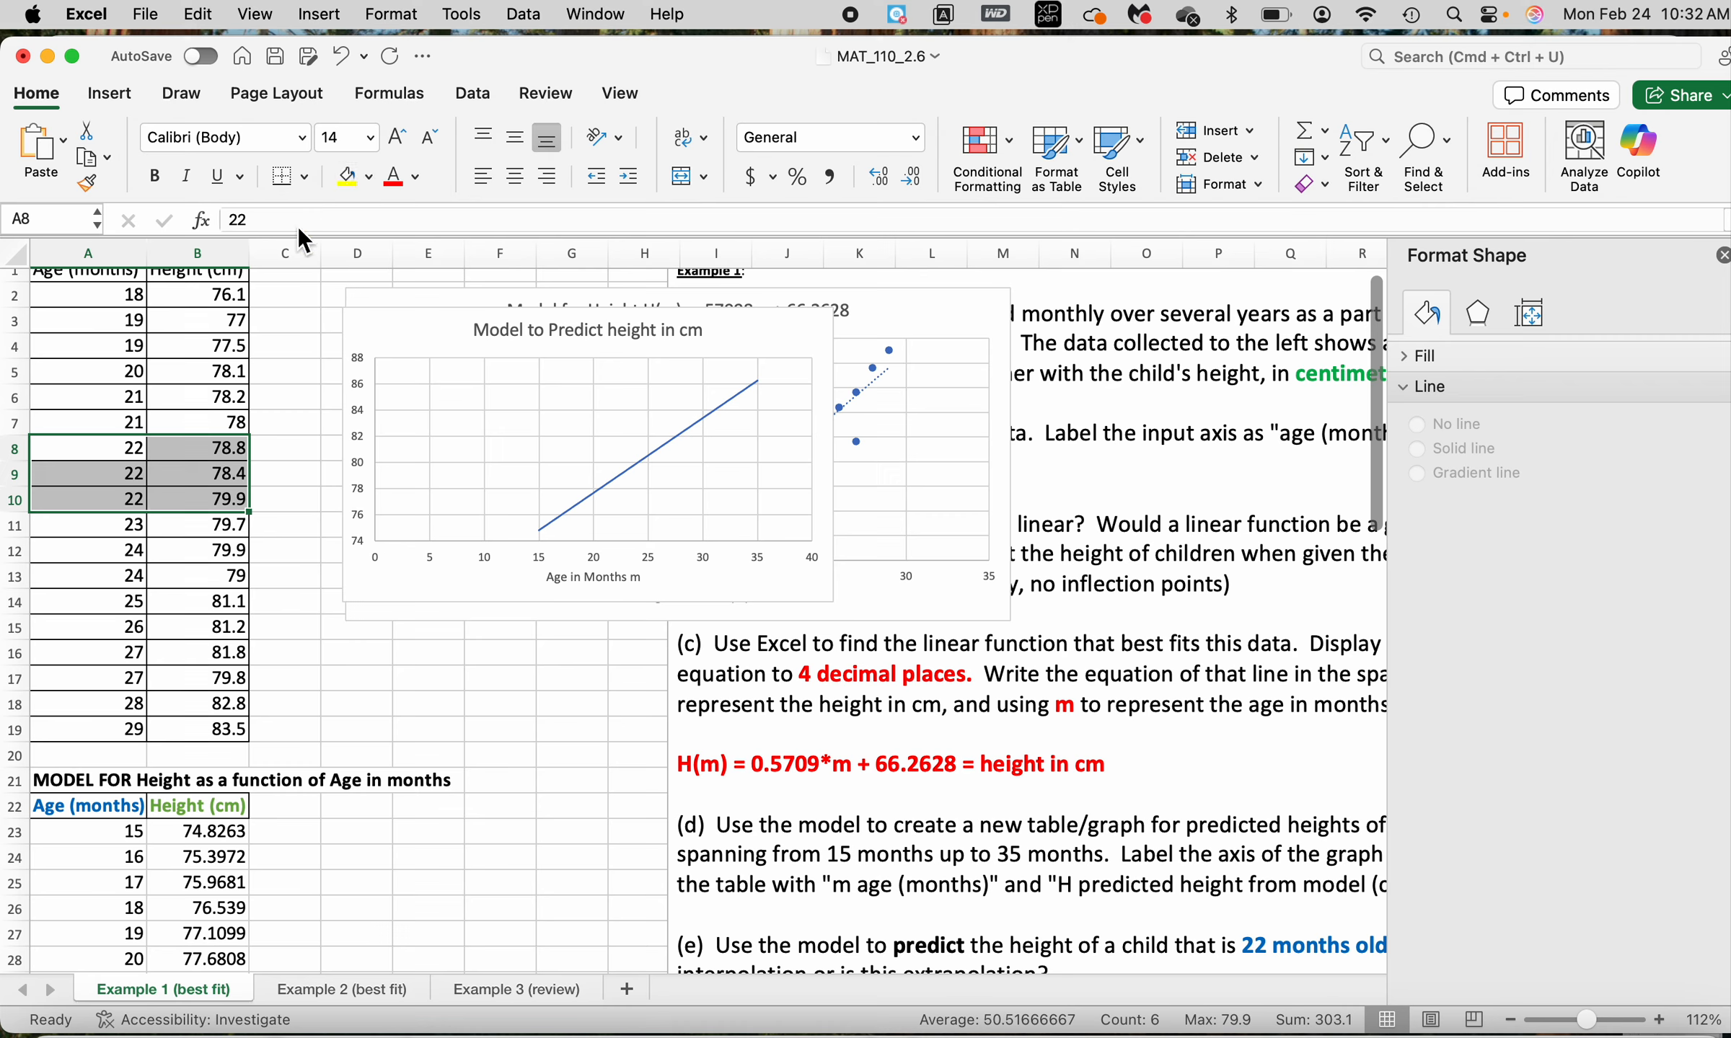
left_click(355, 181)
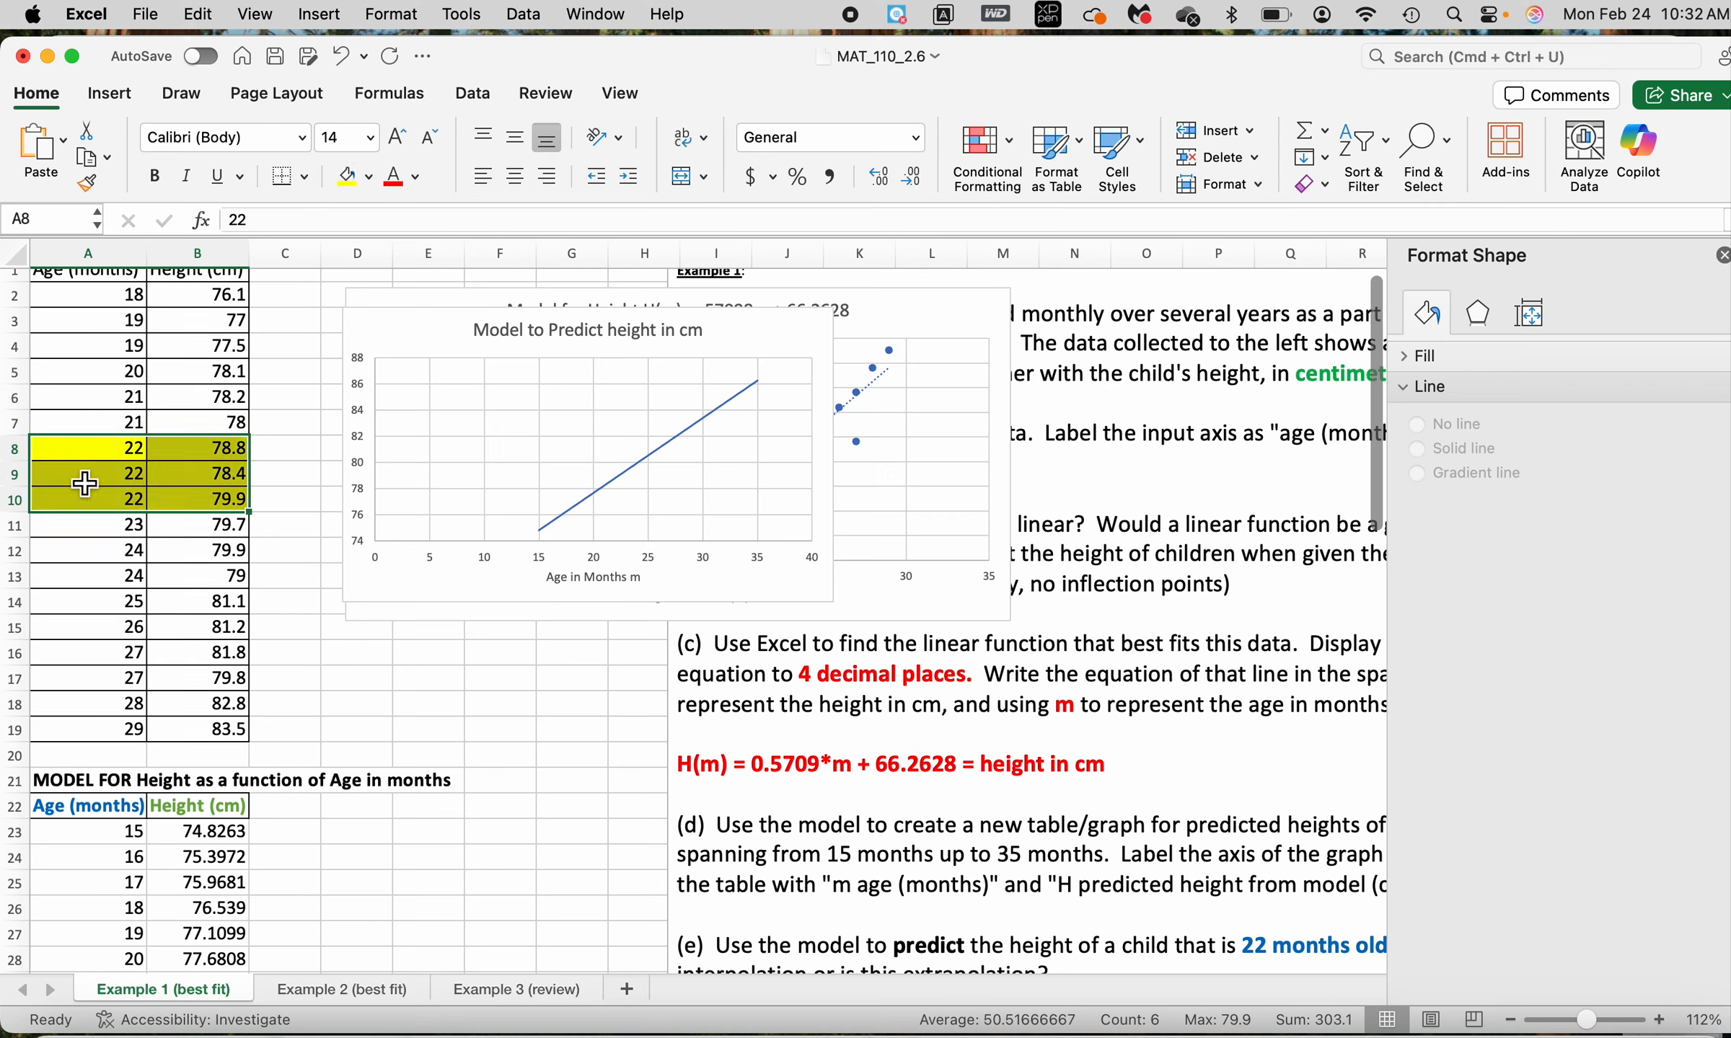
Compare the three recorded age-22 heights in the original data with the height the model table gives for age 22
left_click(109, 448)
left_click(216, 450)
left_click(225, 472)
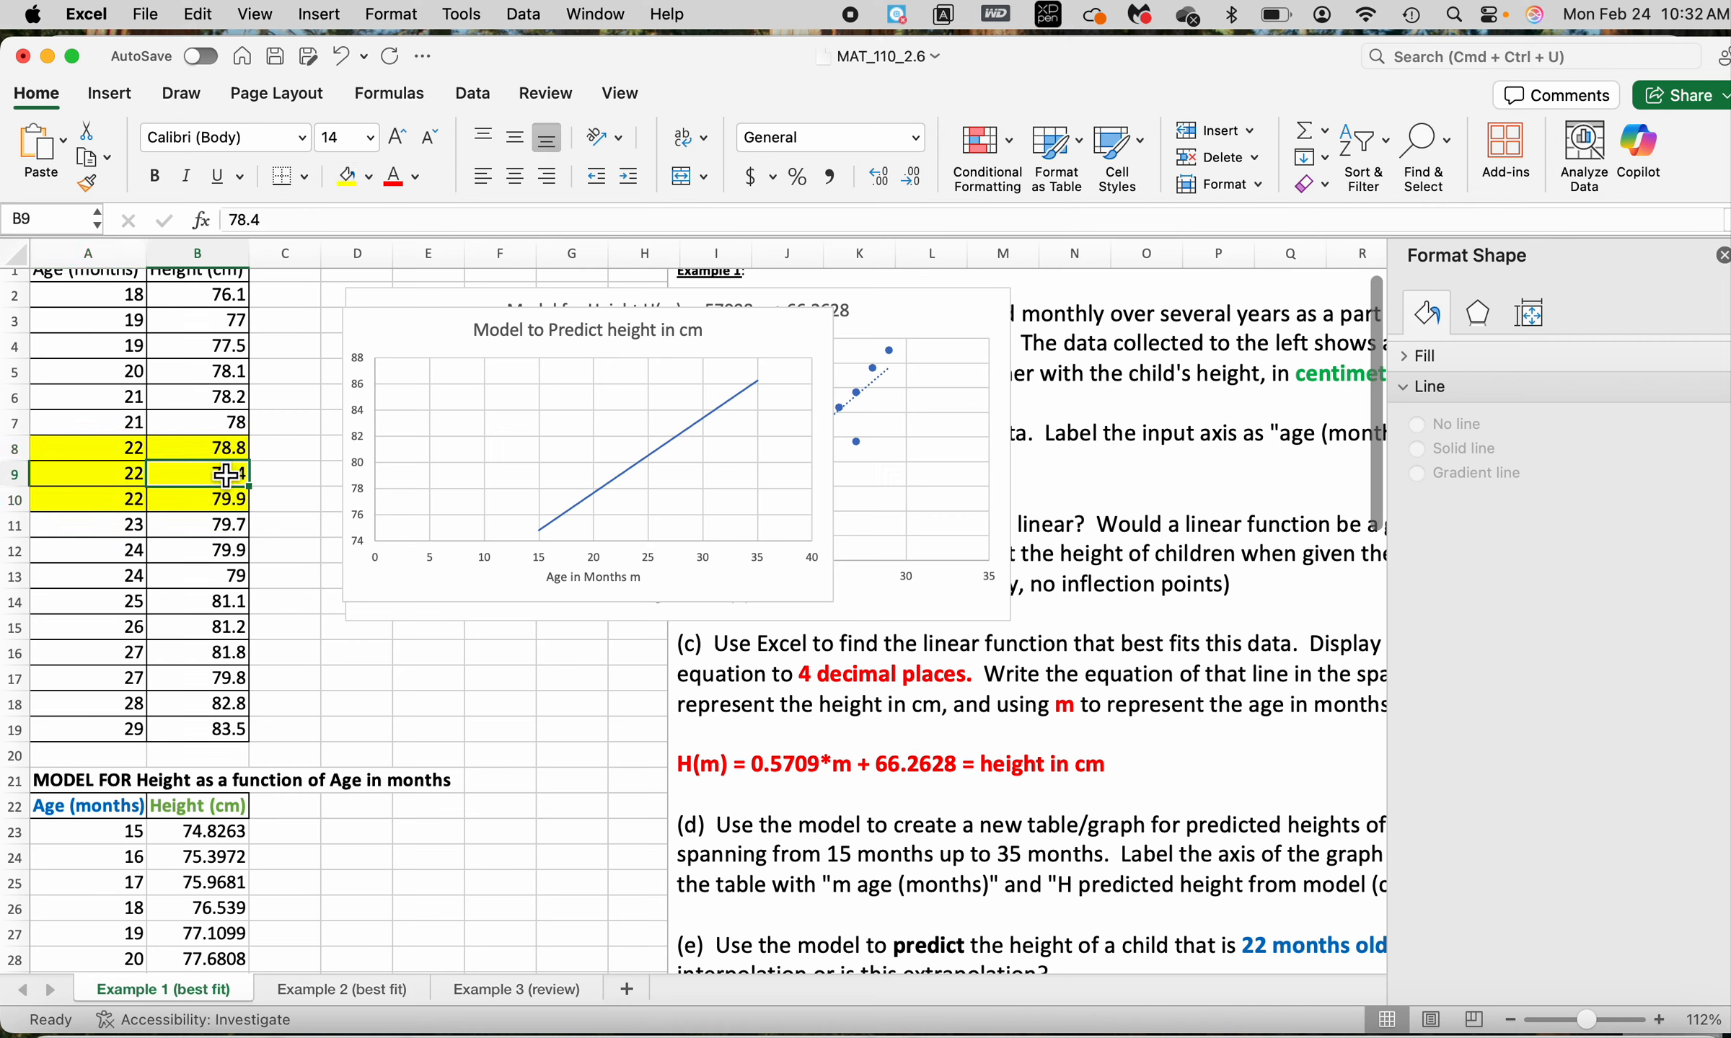
left_click(225, 501)
scroll(225, 507, "down", 3)
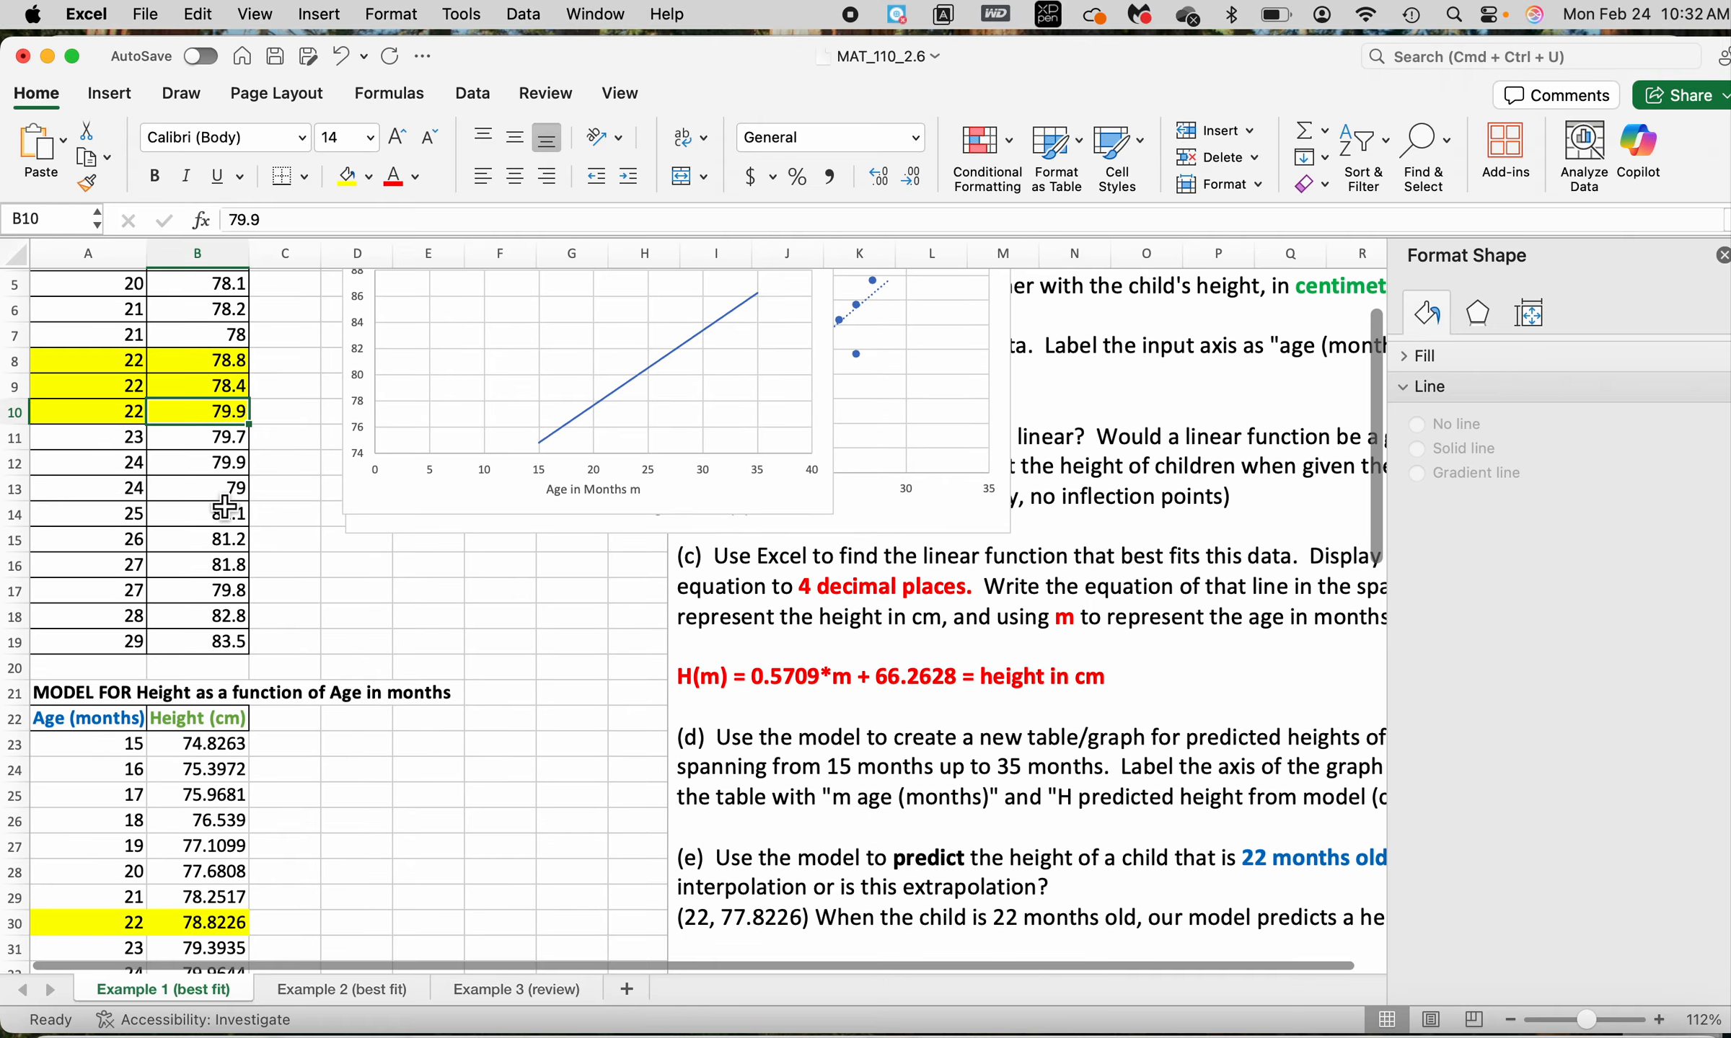
scroll(225, 507, "up", 3)
scroll(225, 507, "down", 1)
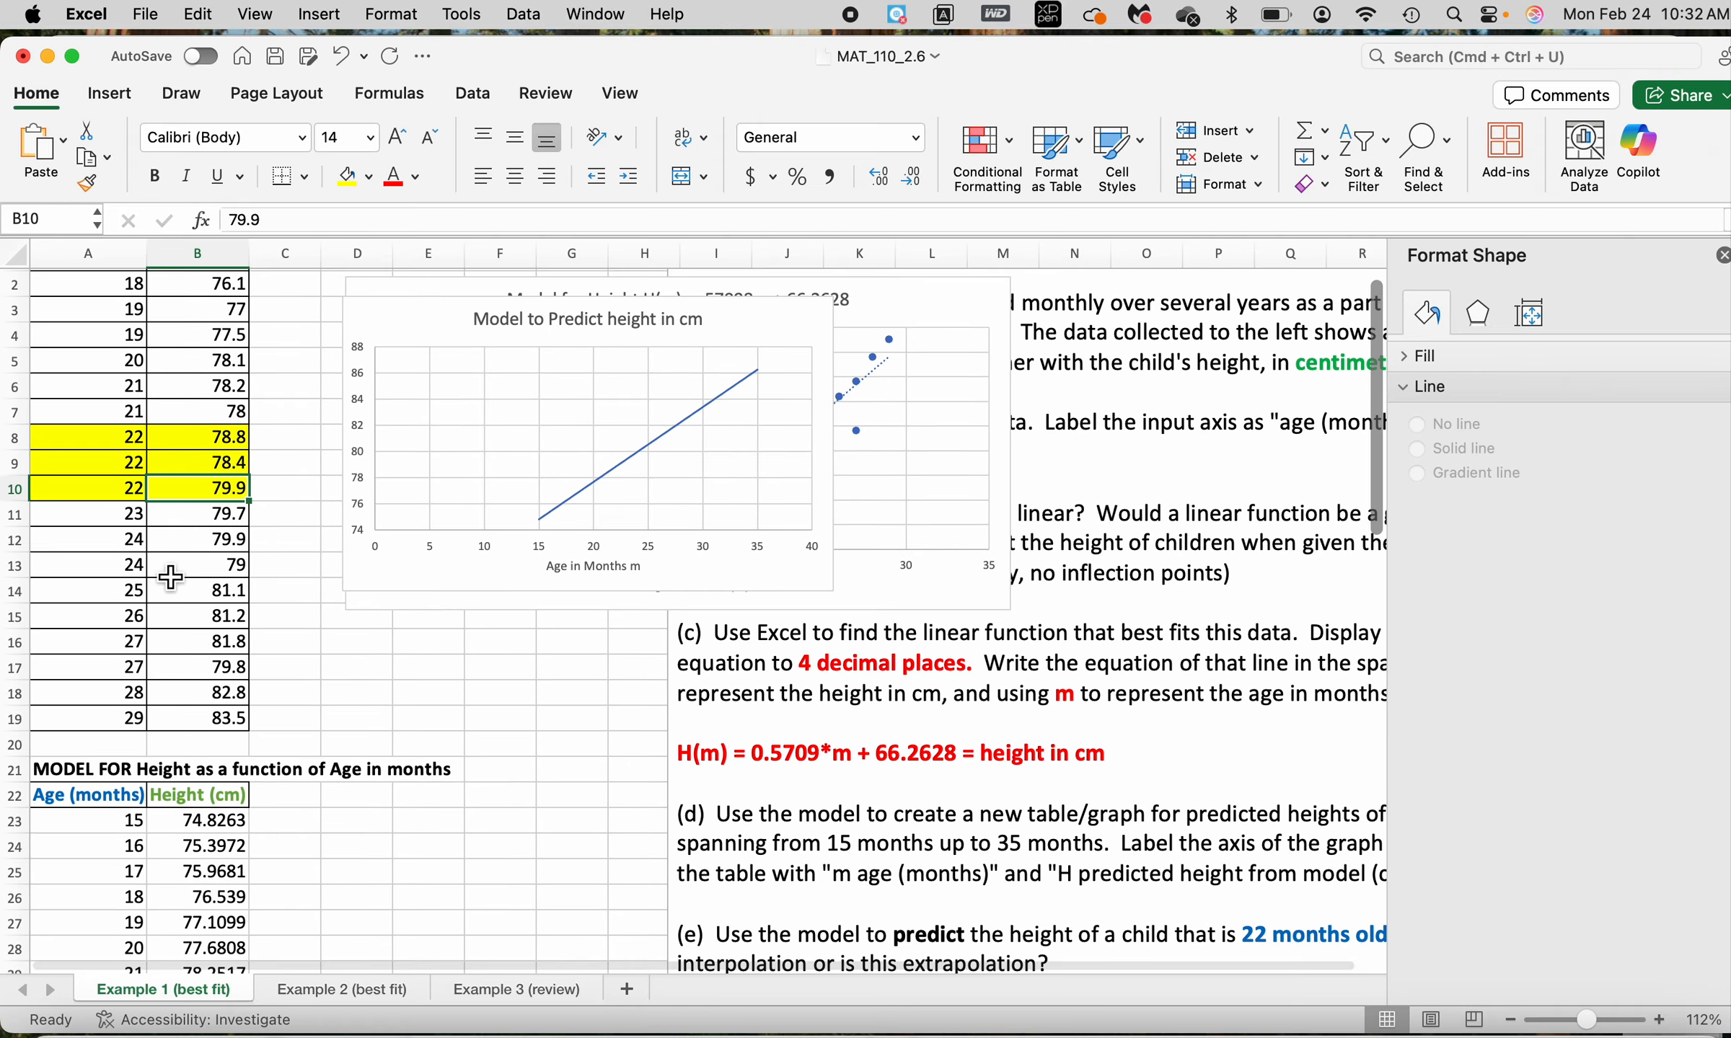
scroll(290, 589, "down", 2)
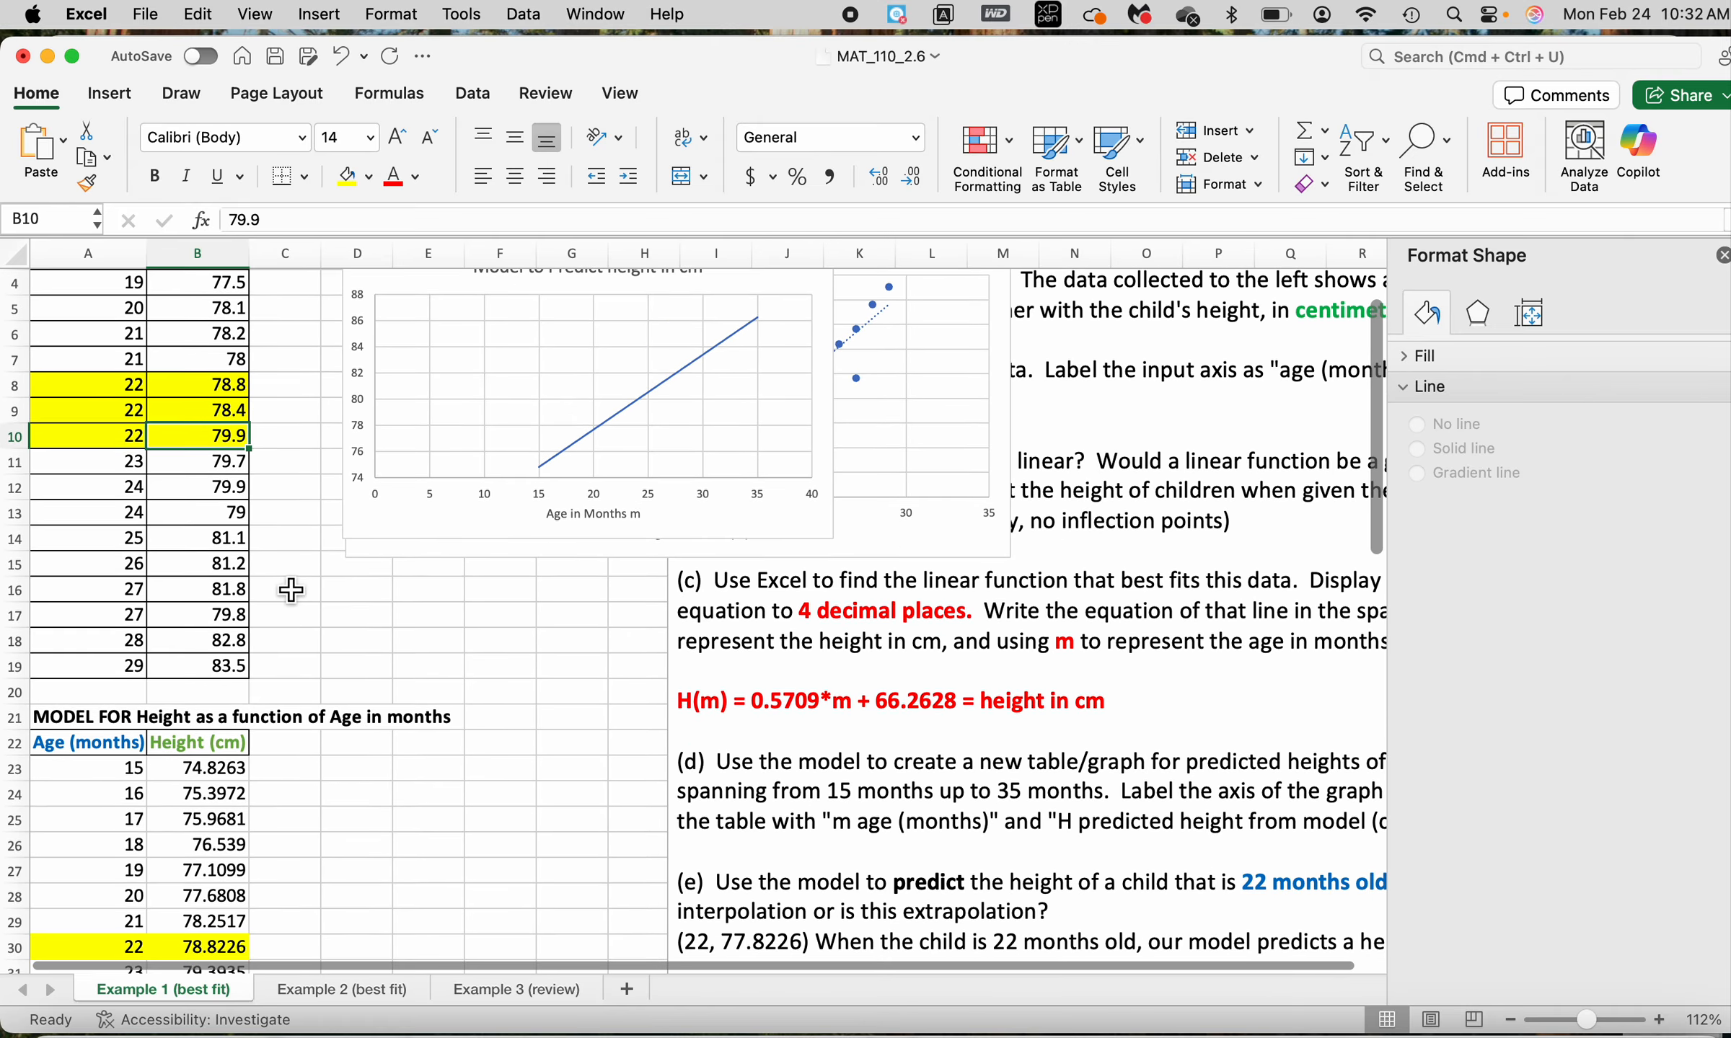
scroll(195, 624, "down", 3)
scroll(195, 623, "up", 3)
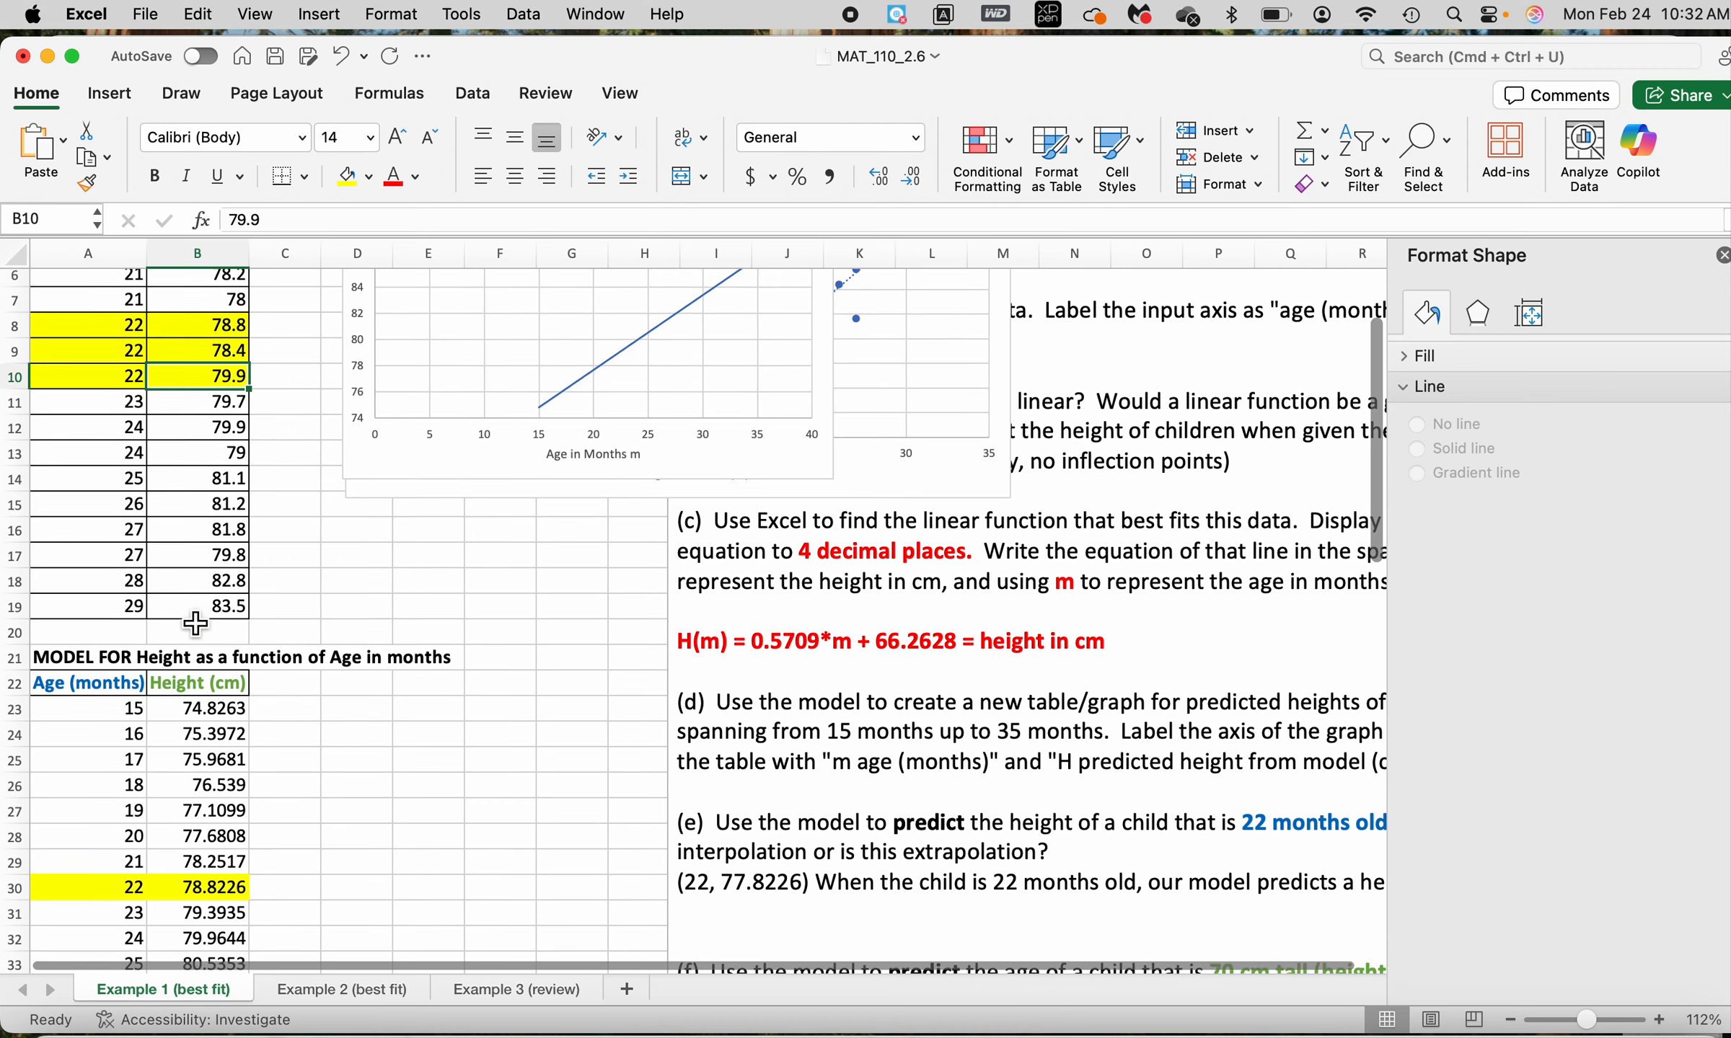
scroll(195, 623, "down", 6)
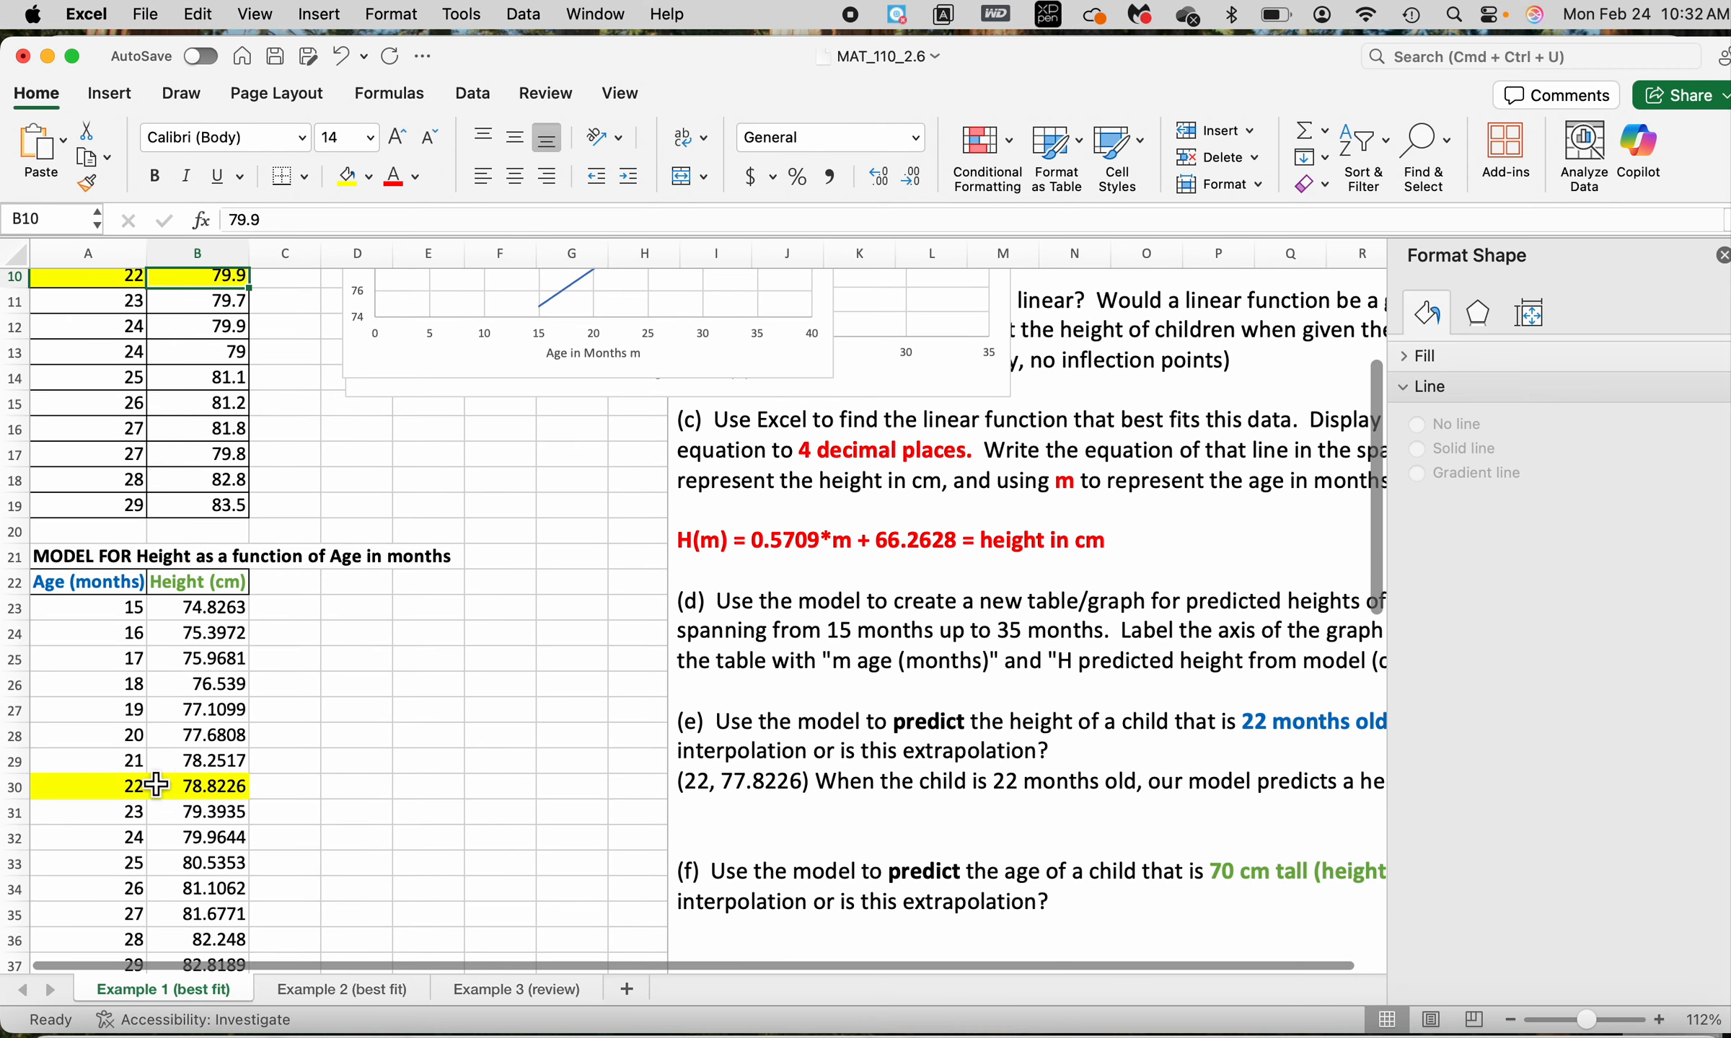
left_click(113, 791)
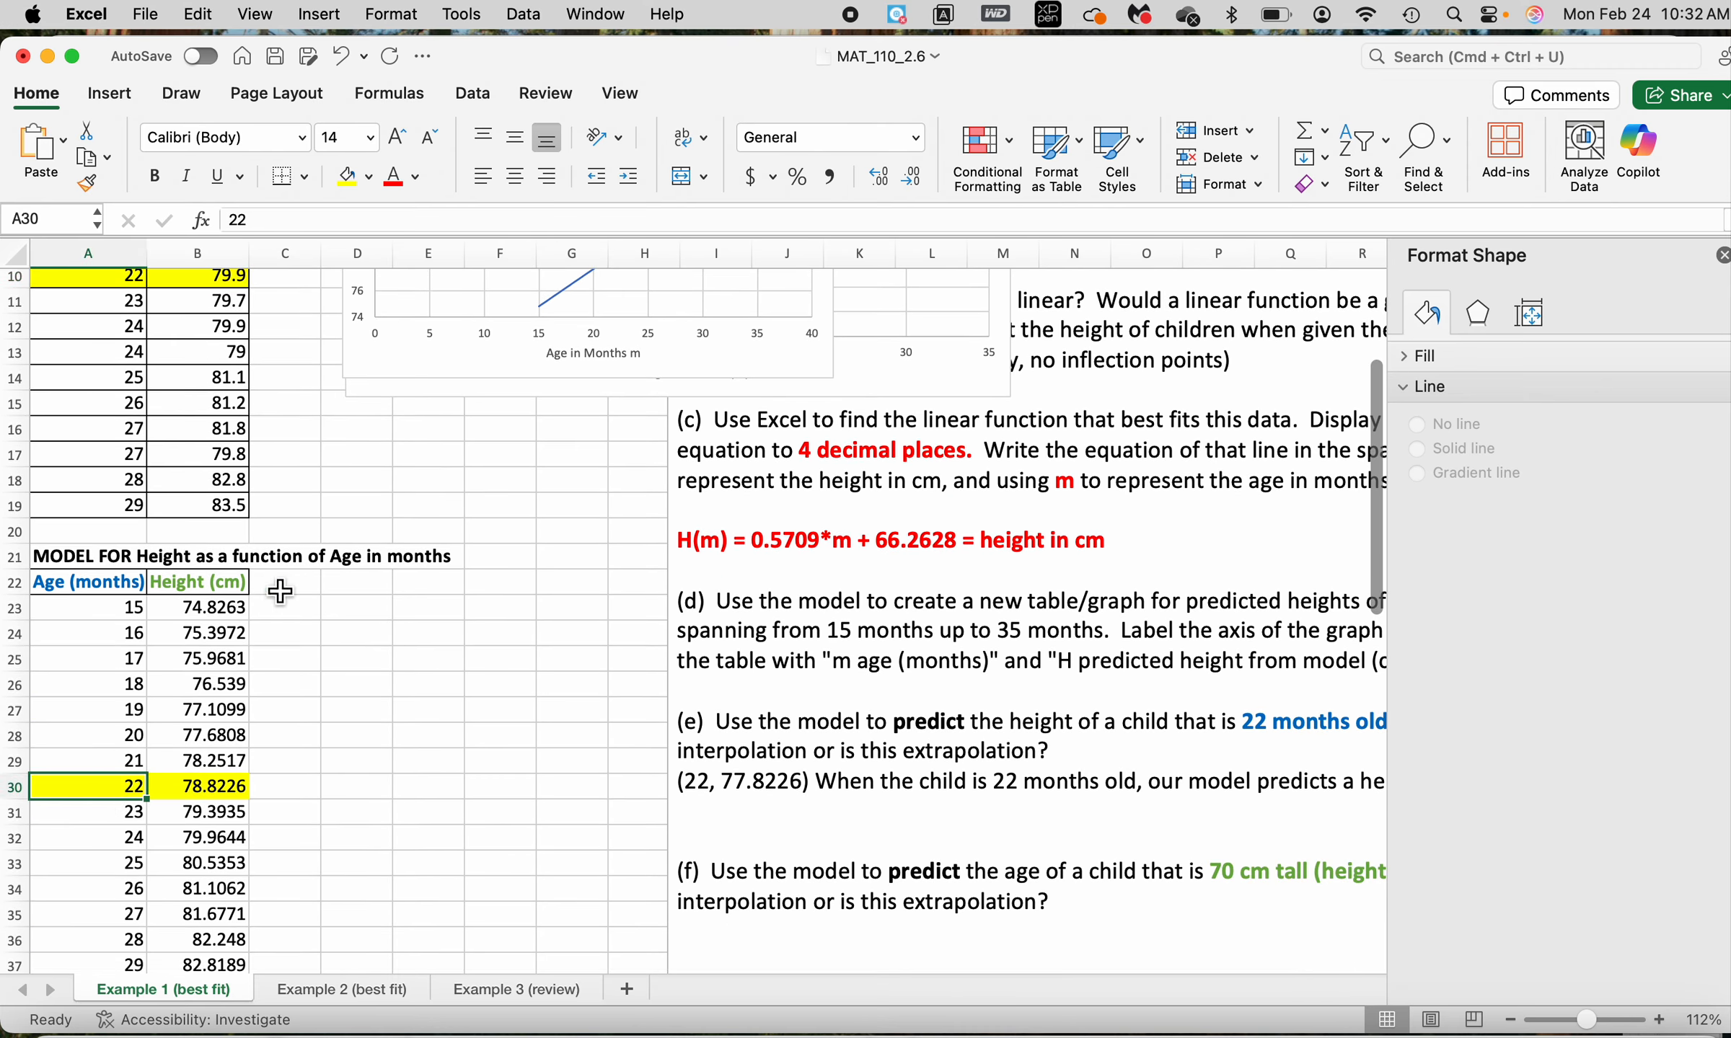
scroll(487, 494, "up", 3)
scroll(359, 459, "down", 5)
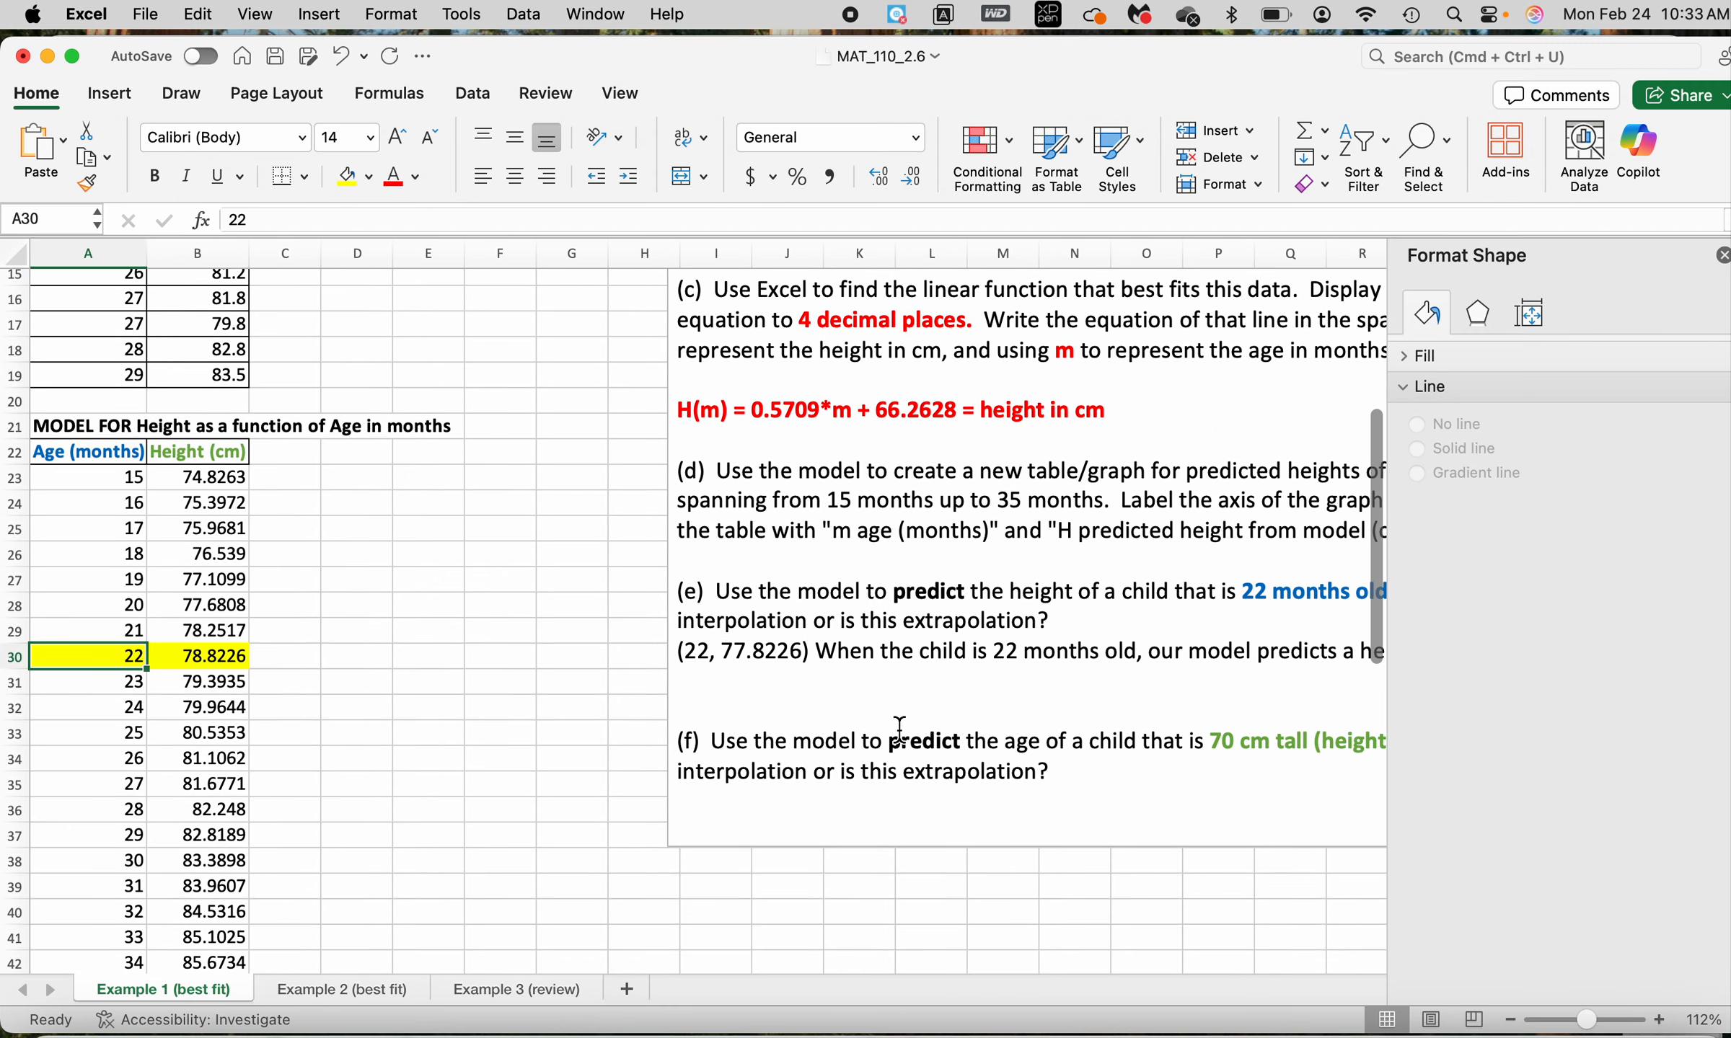
Read part (f) of the problem text, marking the phrases "the age" and "70 cm tall (height - output)"
scroll(962, 773, "down", 3)
scroll(962, 772, "right", 2)
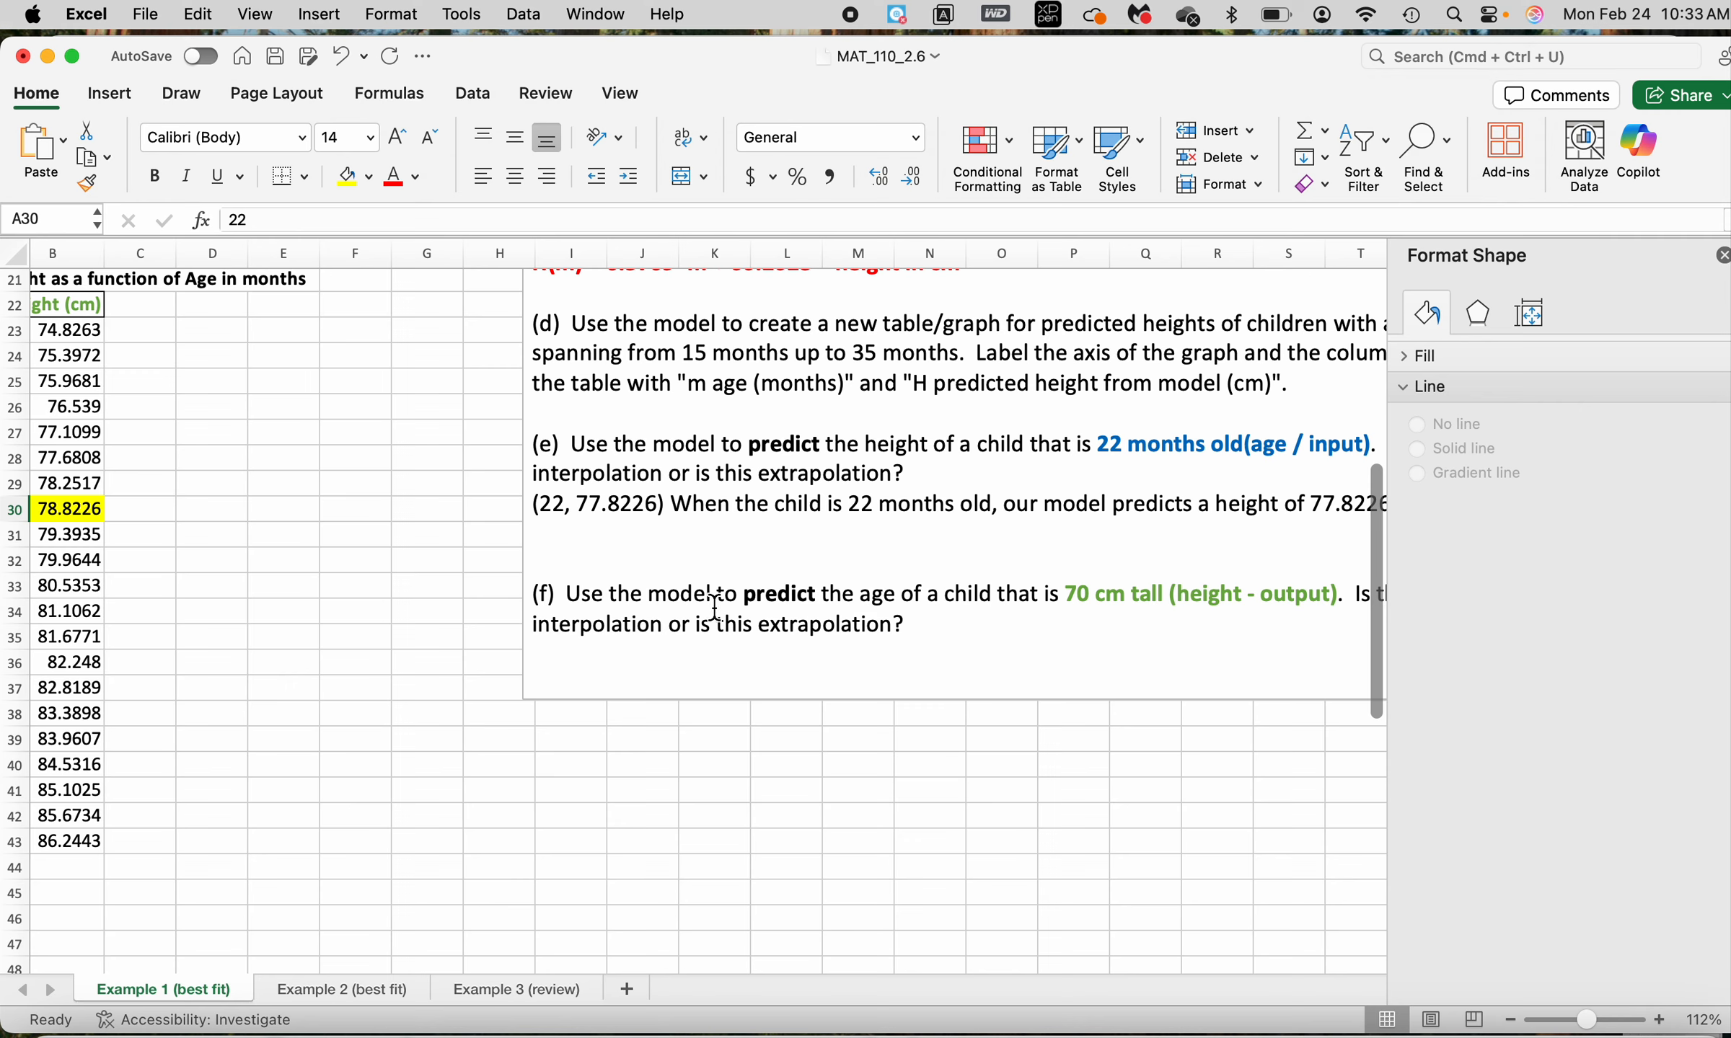
left_click_drag(822, 596, 896, 598)
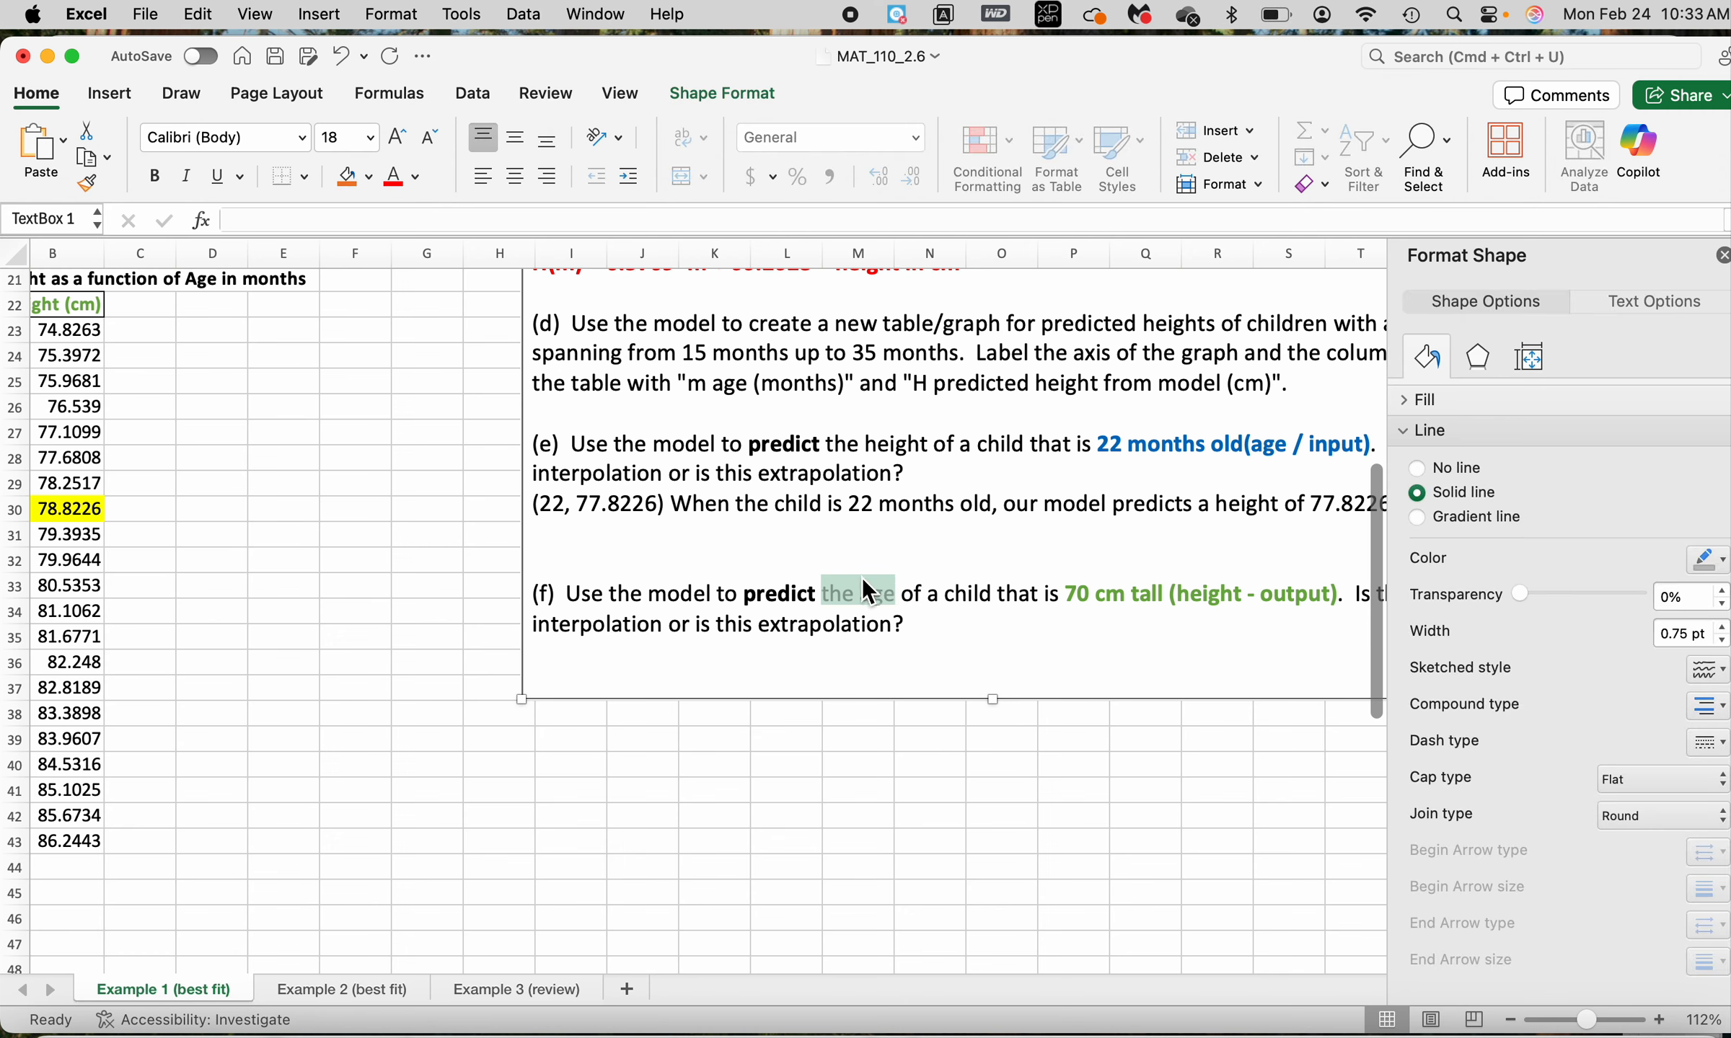
left_click_drag(1063, 593, 1306, 590)
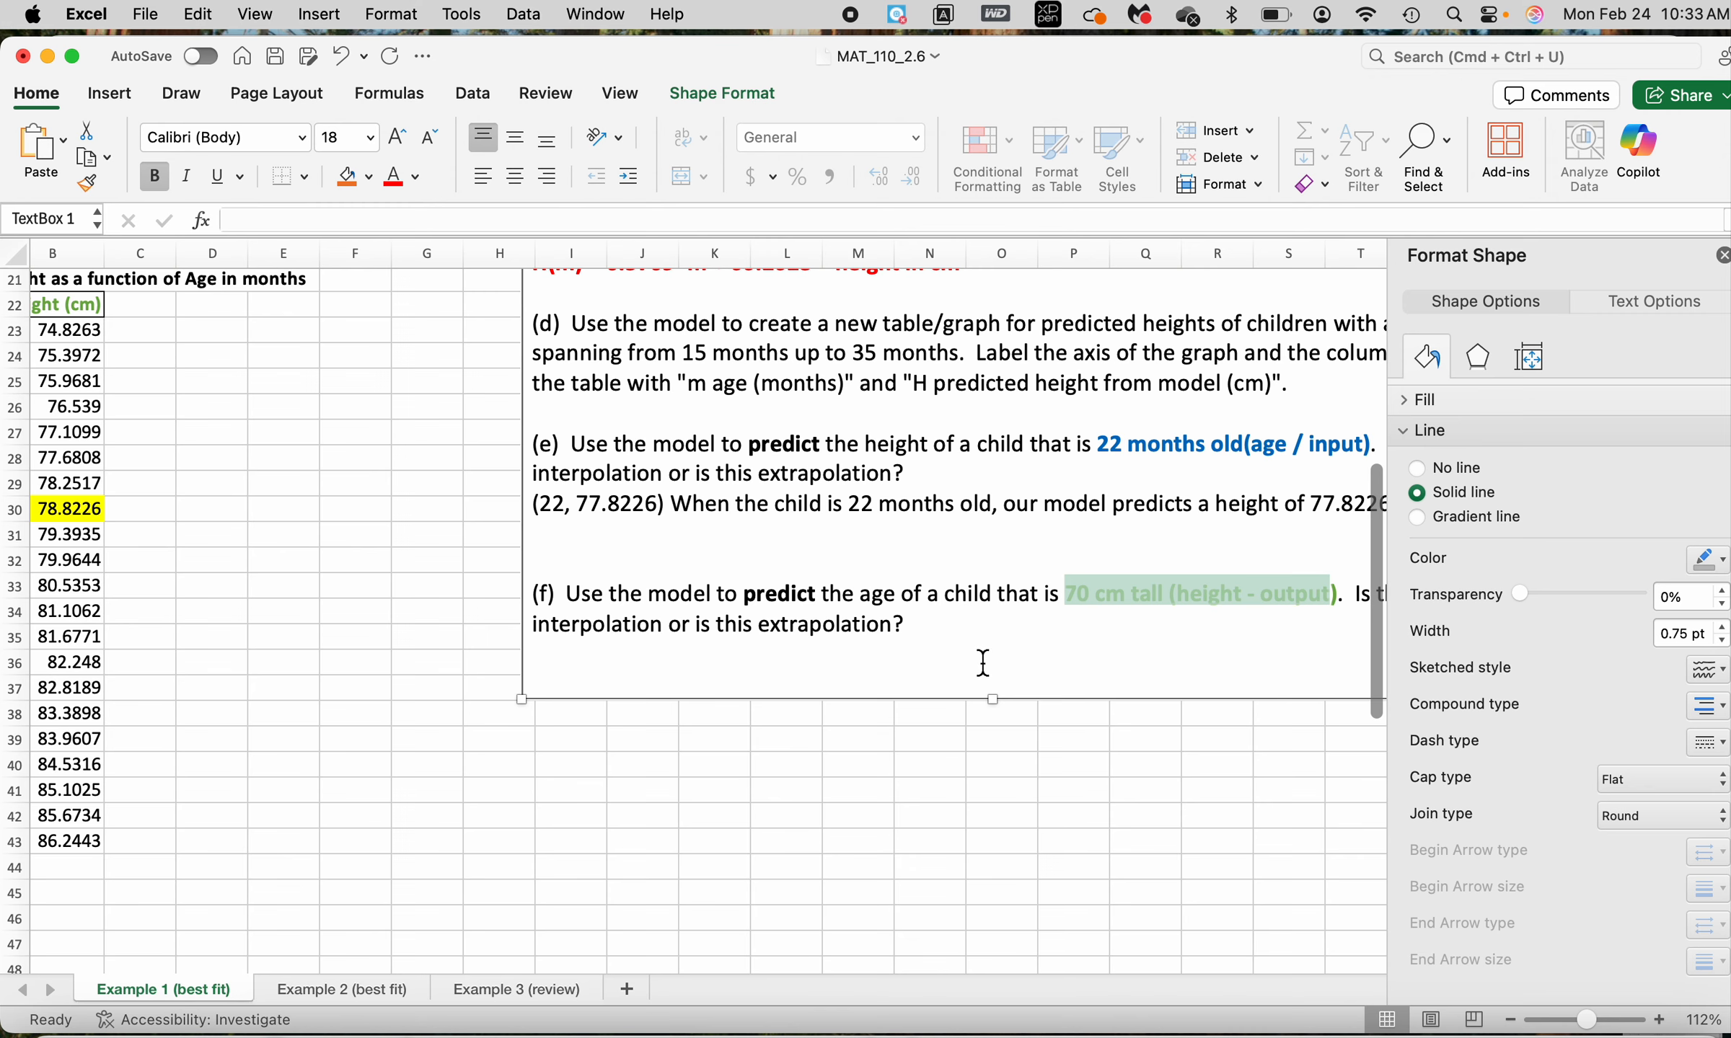
Check the model table for a height of 70 cm, inspecting the first predicted height in B23
scroll(982, 662, "up", 2)
scroll(982, 662, "left", 4)
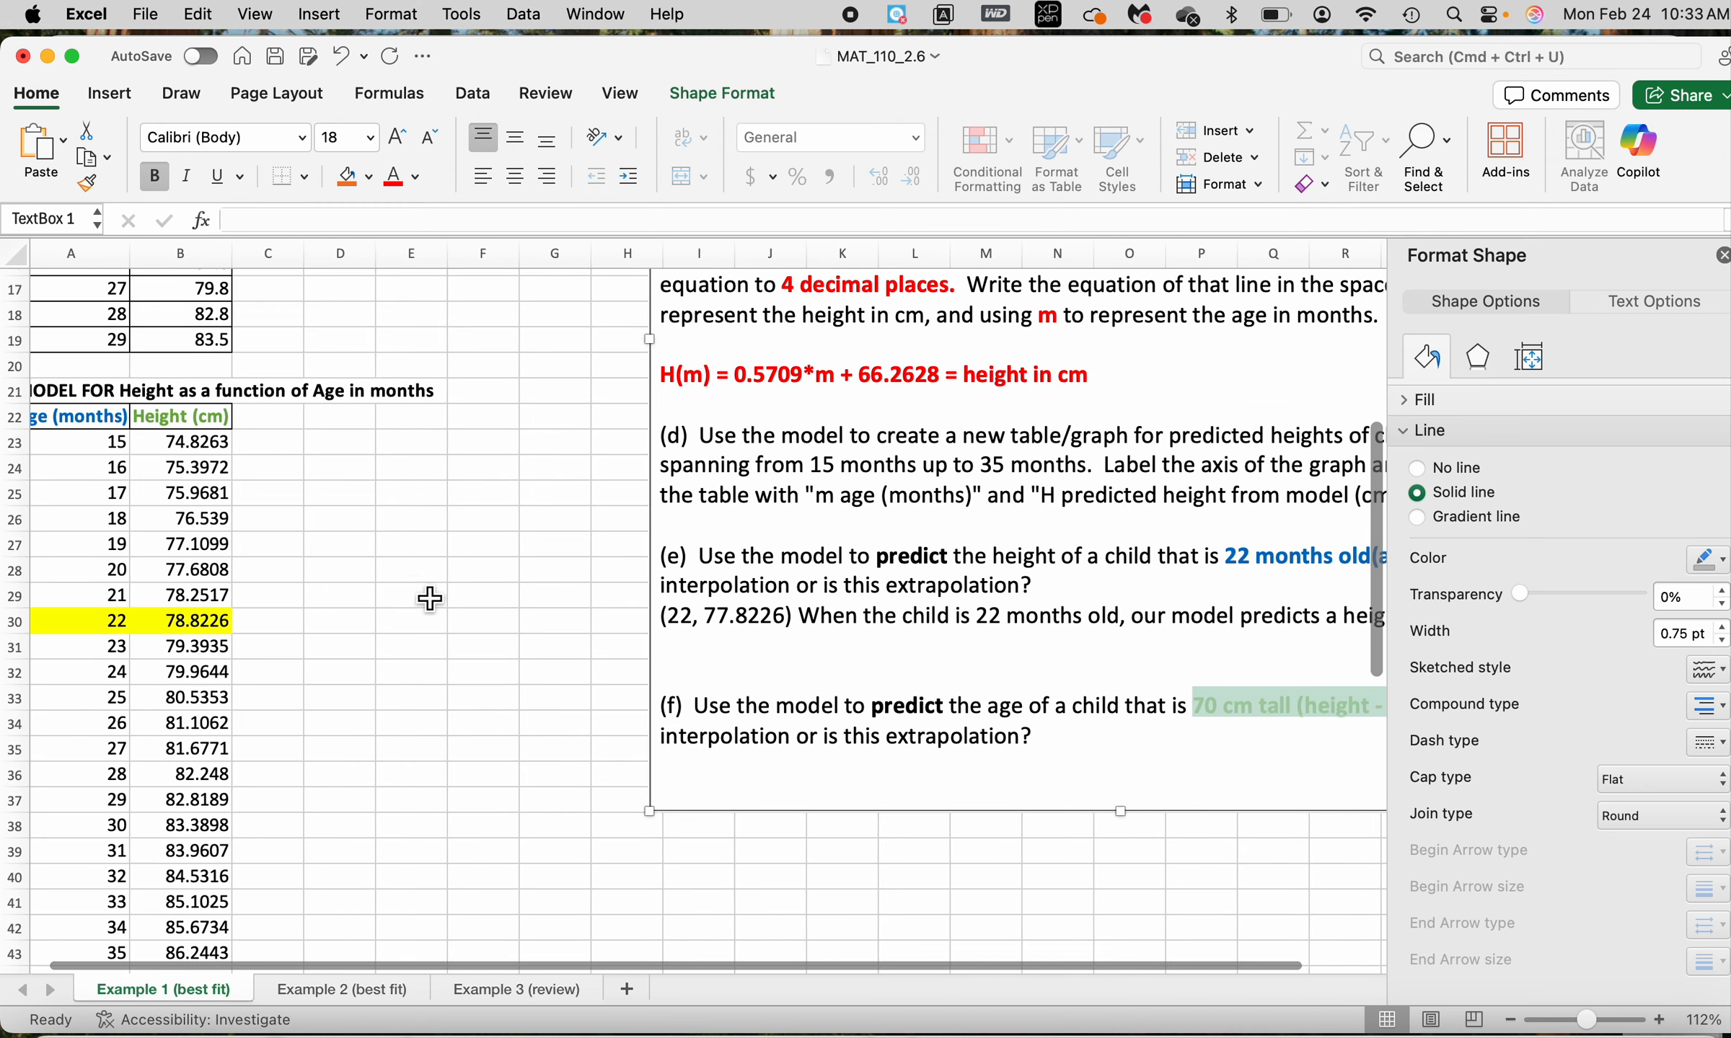
left_click(418, 580)
left_click(205, 454)
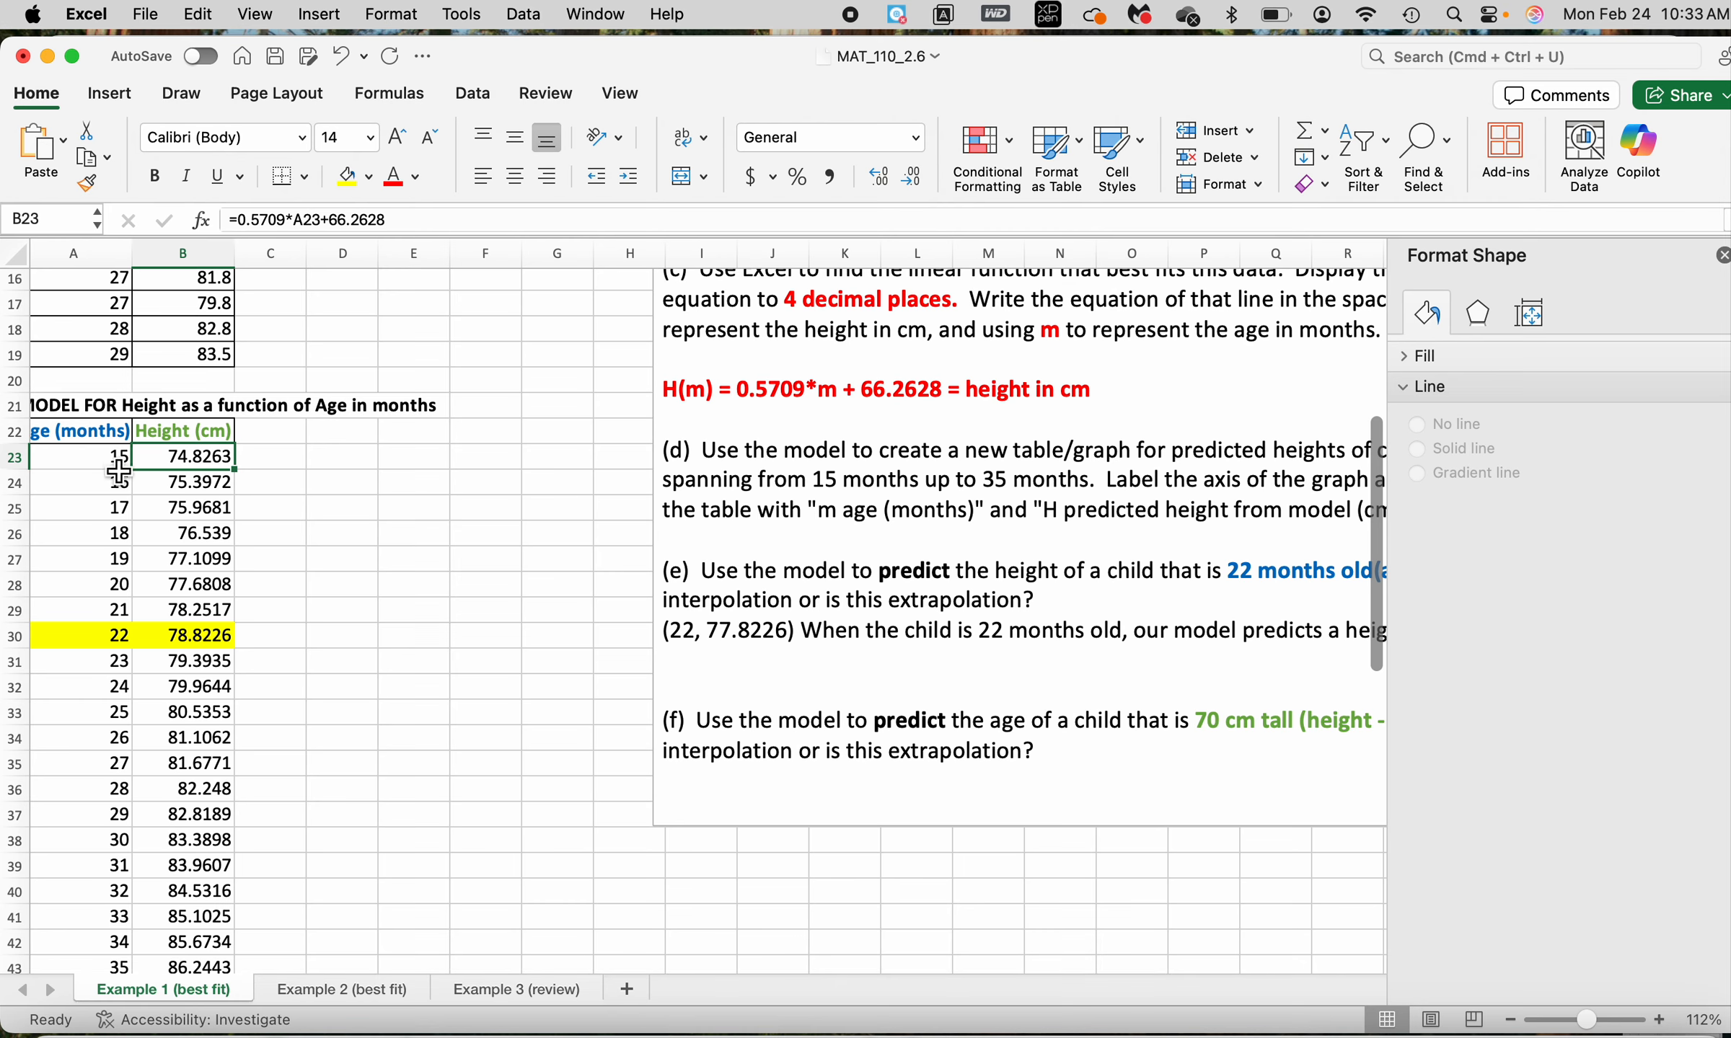
scroll(72, 709, "down", 3)
scroll(74, 708, "up", 4)
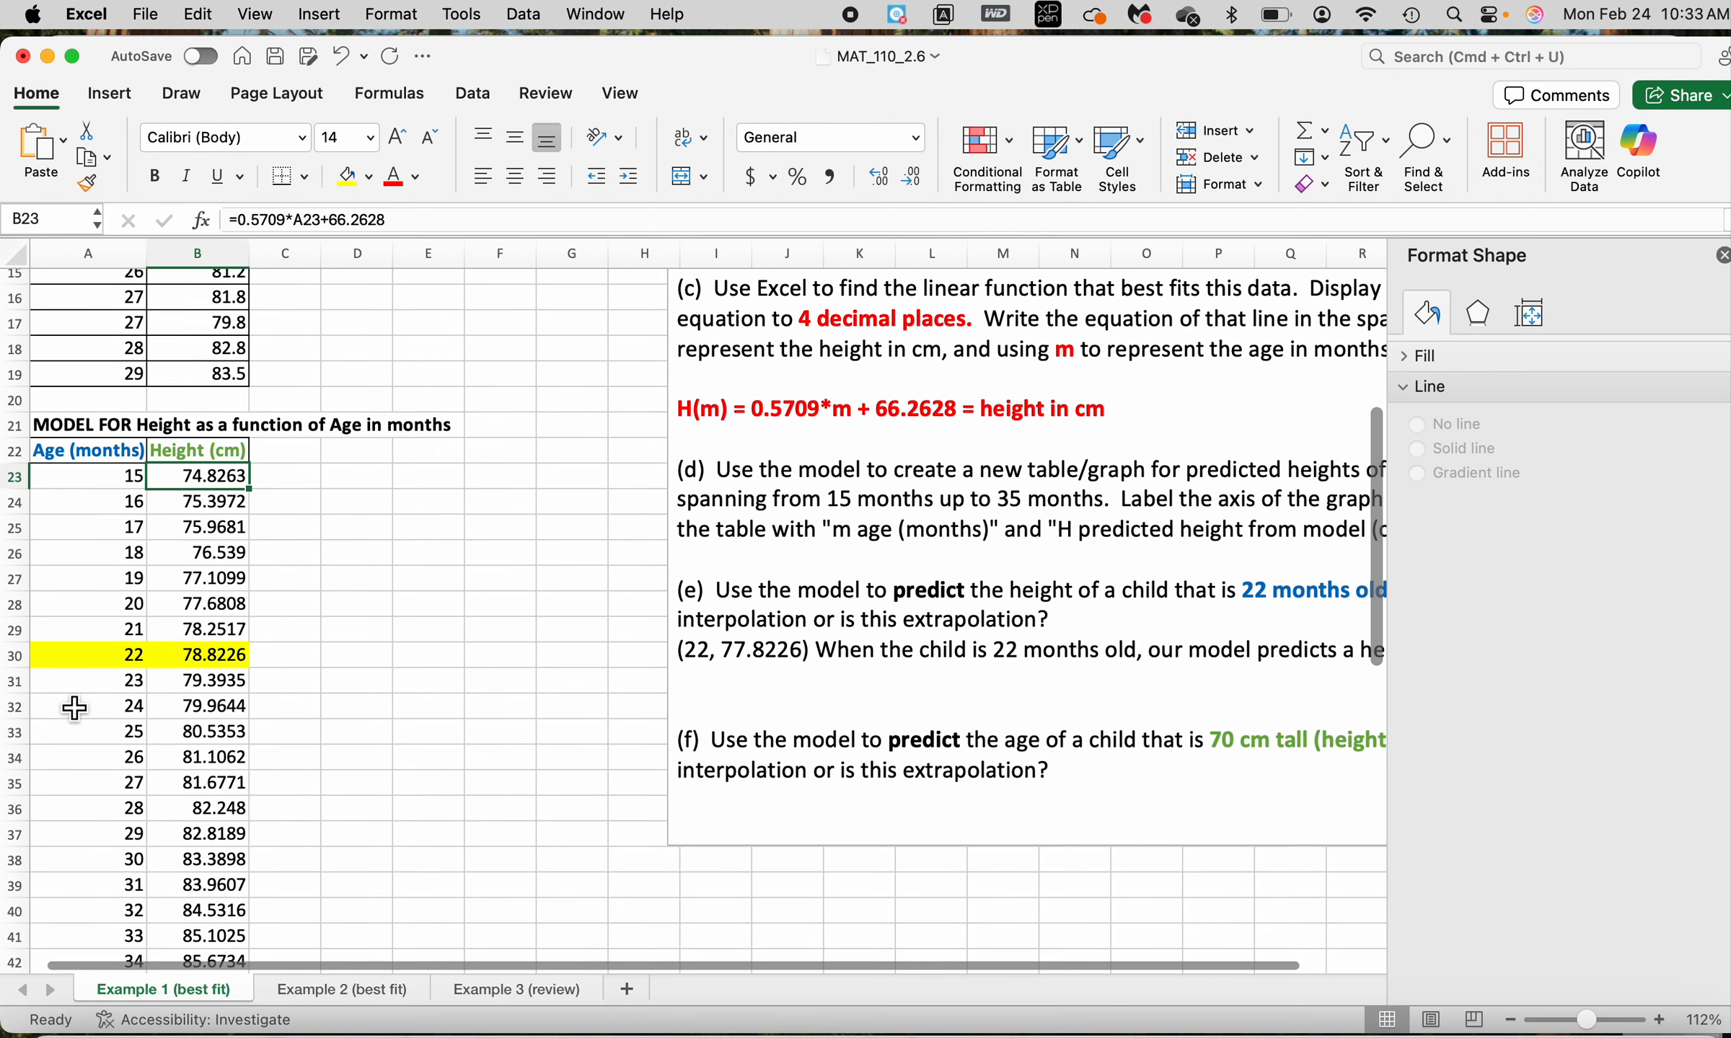
scroll(74, 708, "up", 2)
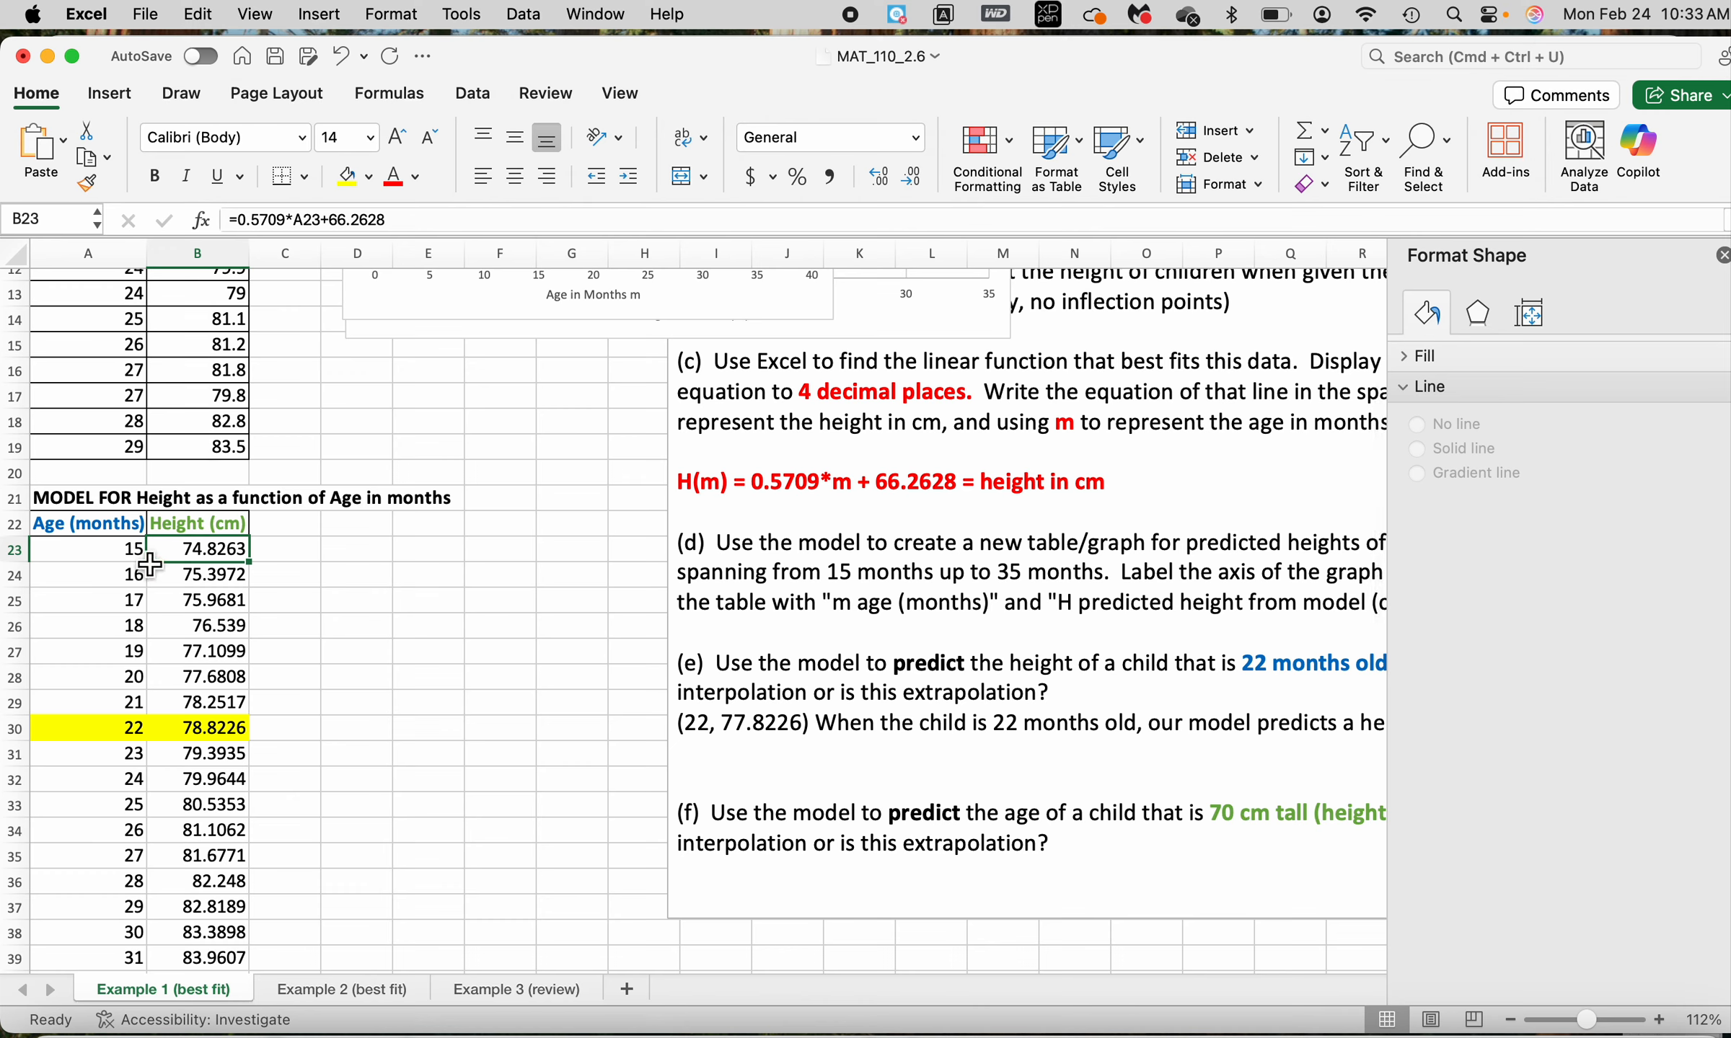
Open Solver and set its objective to cell B23 with a target value of 70
left_click(477, 93)
left_click(1603, 188)
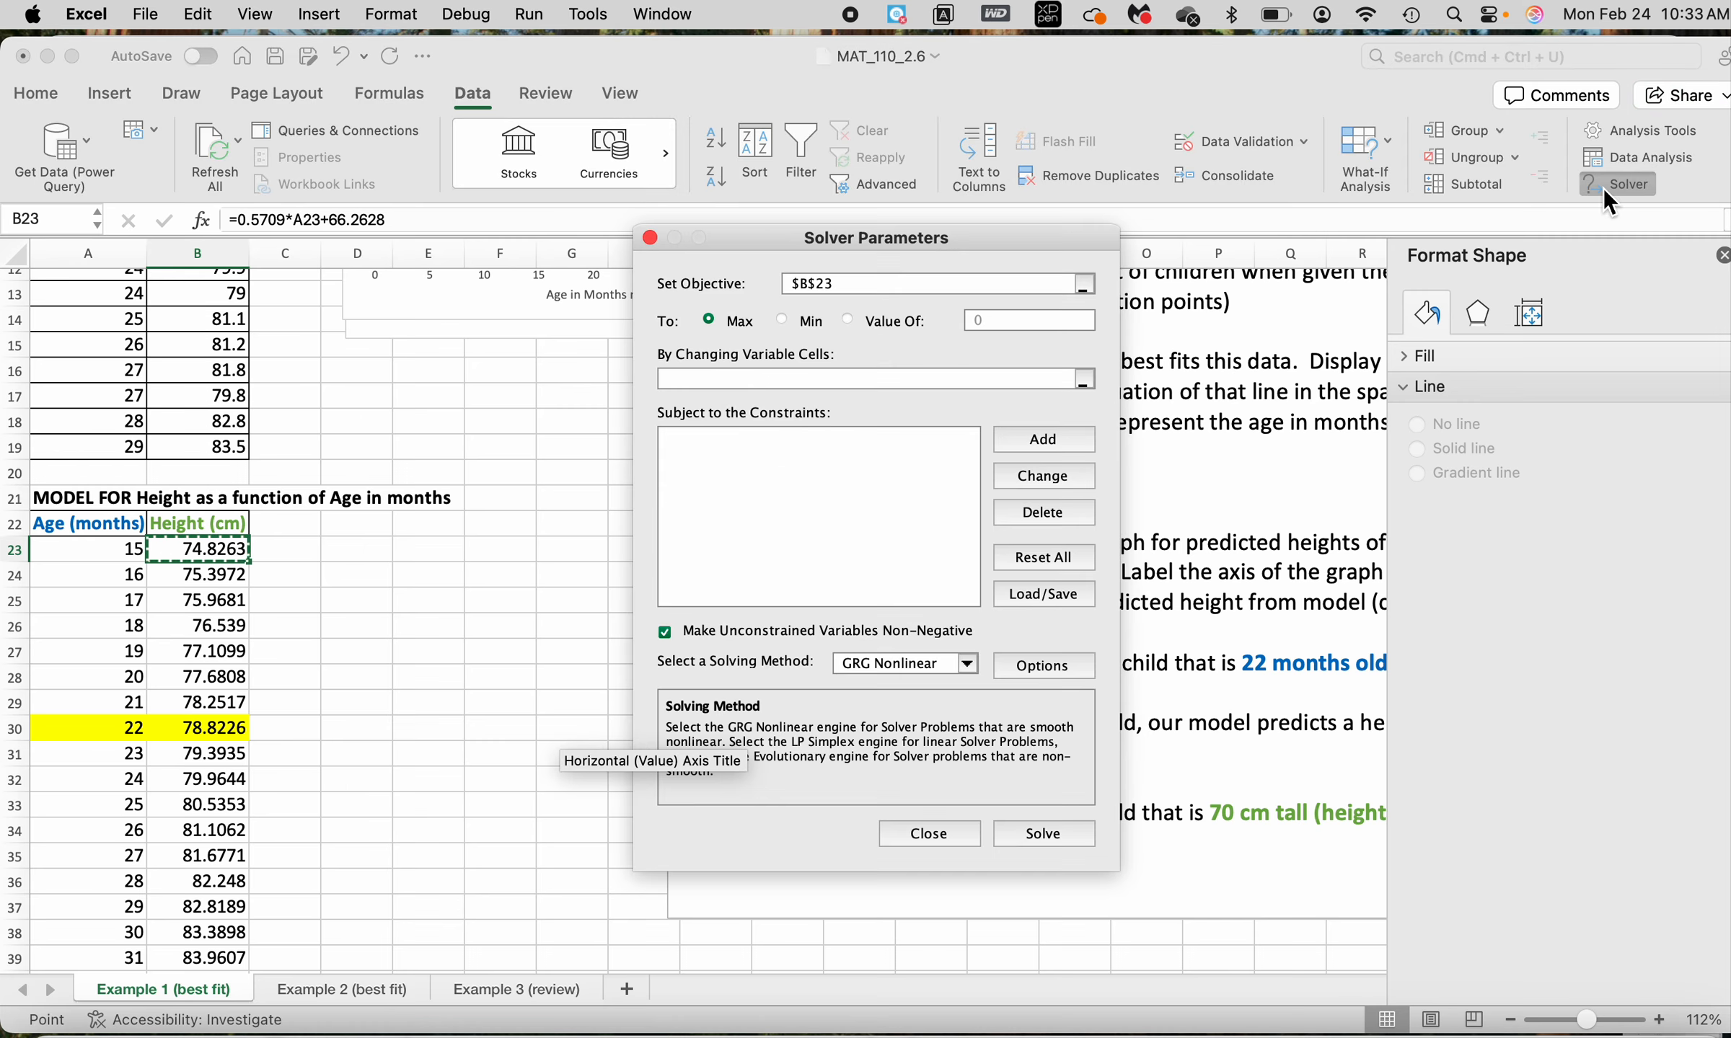
left_click(199, 548)
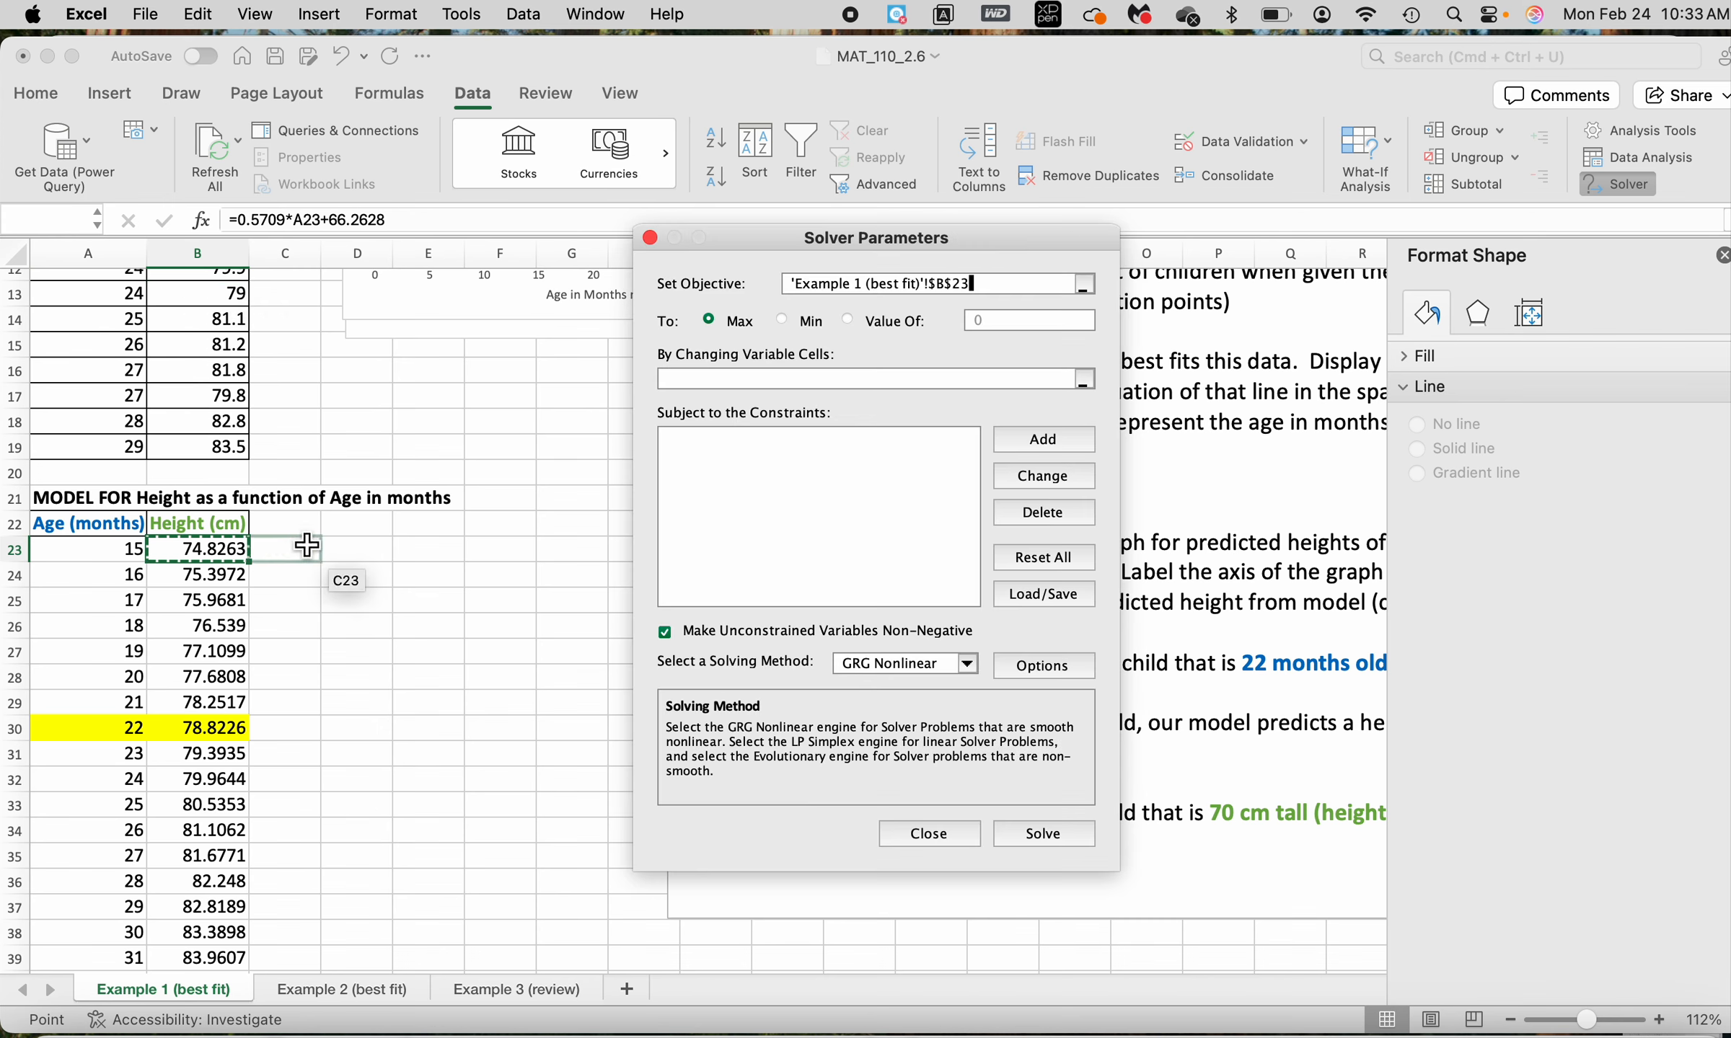
left_click(849, 321)
left_click(1029, 321)
key("BackSpace")
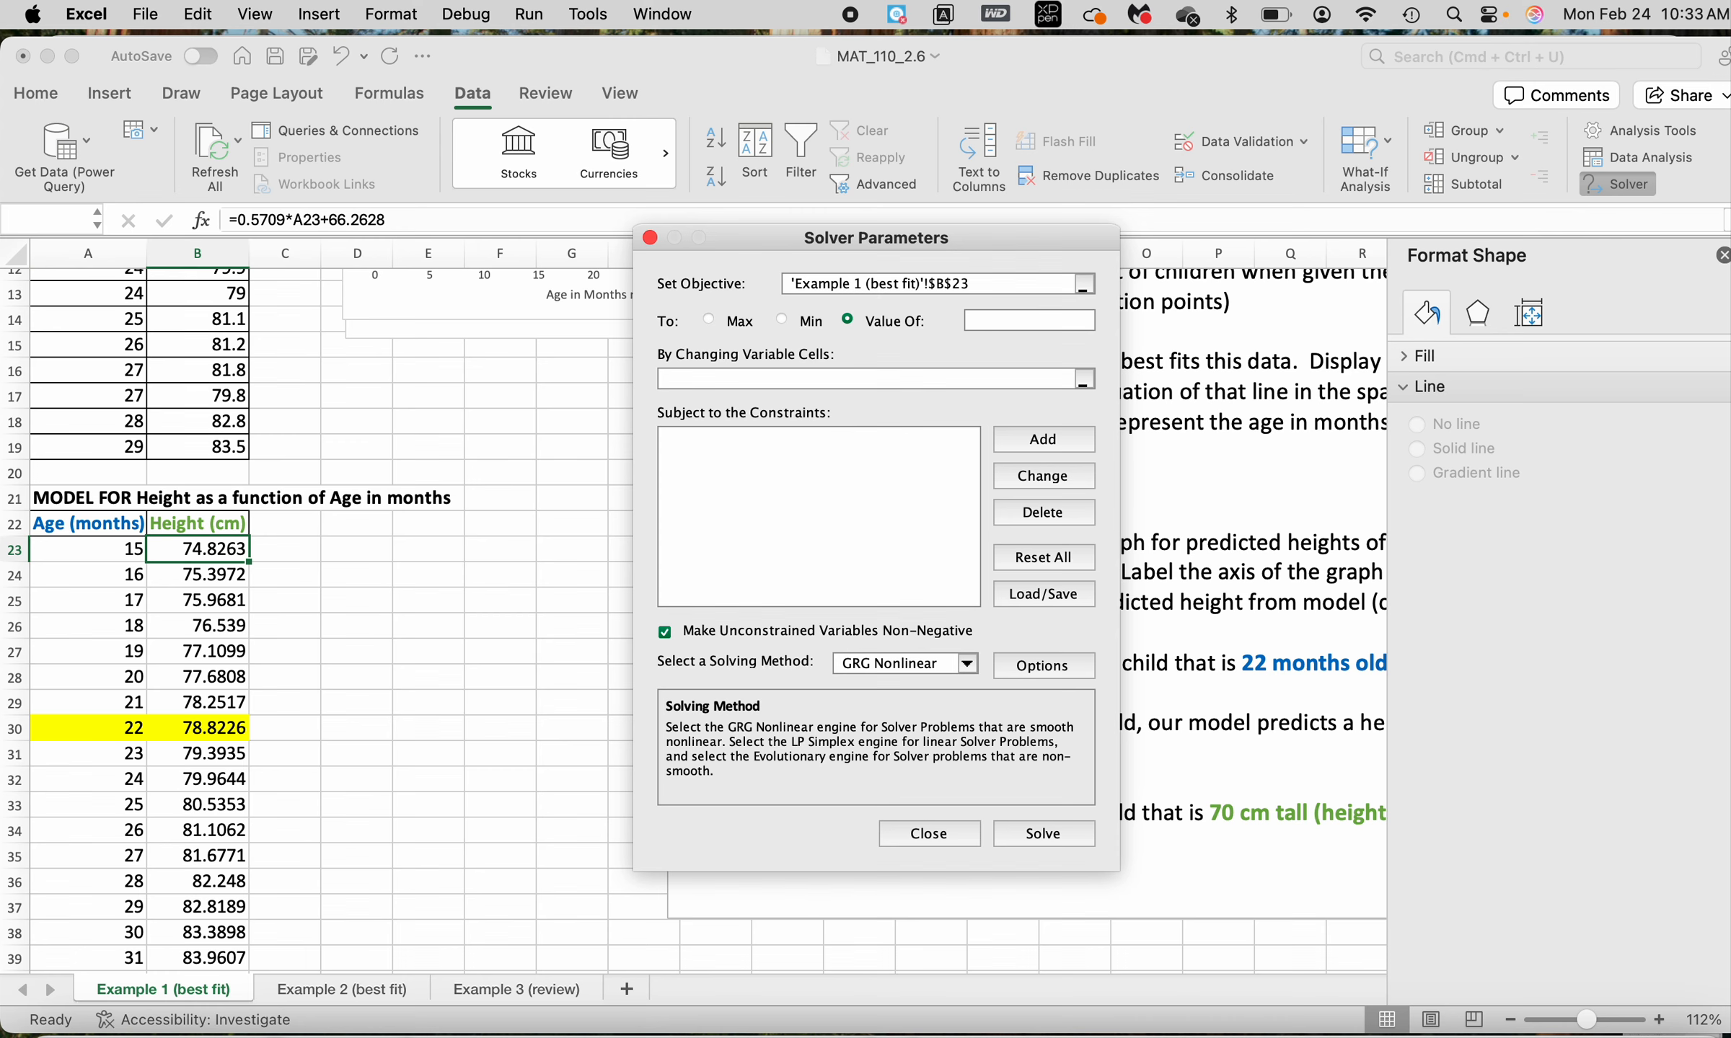
Make A23 the variable cell, allow negative values for unconstrained variables, then solve and keep the solution
left_click(777, 378)
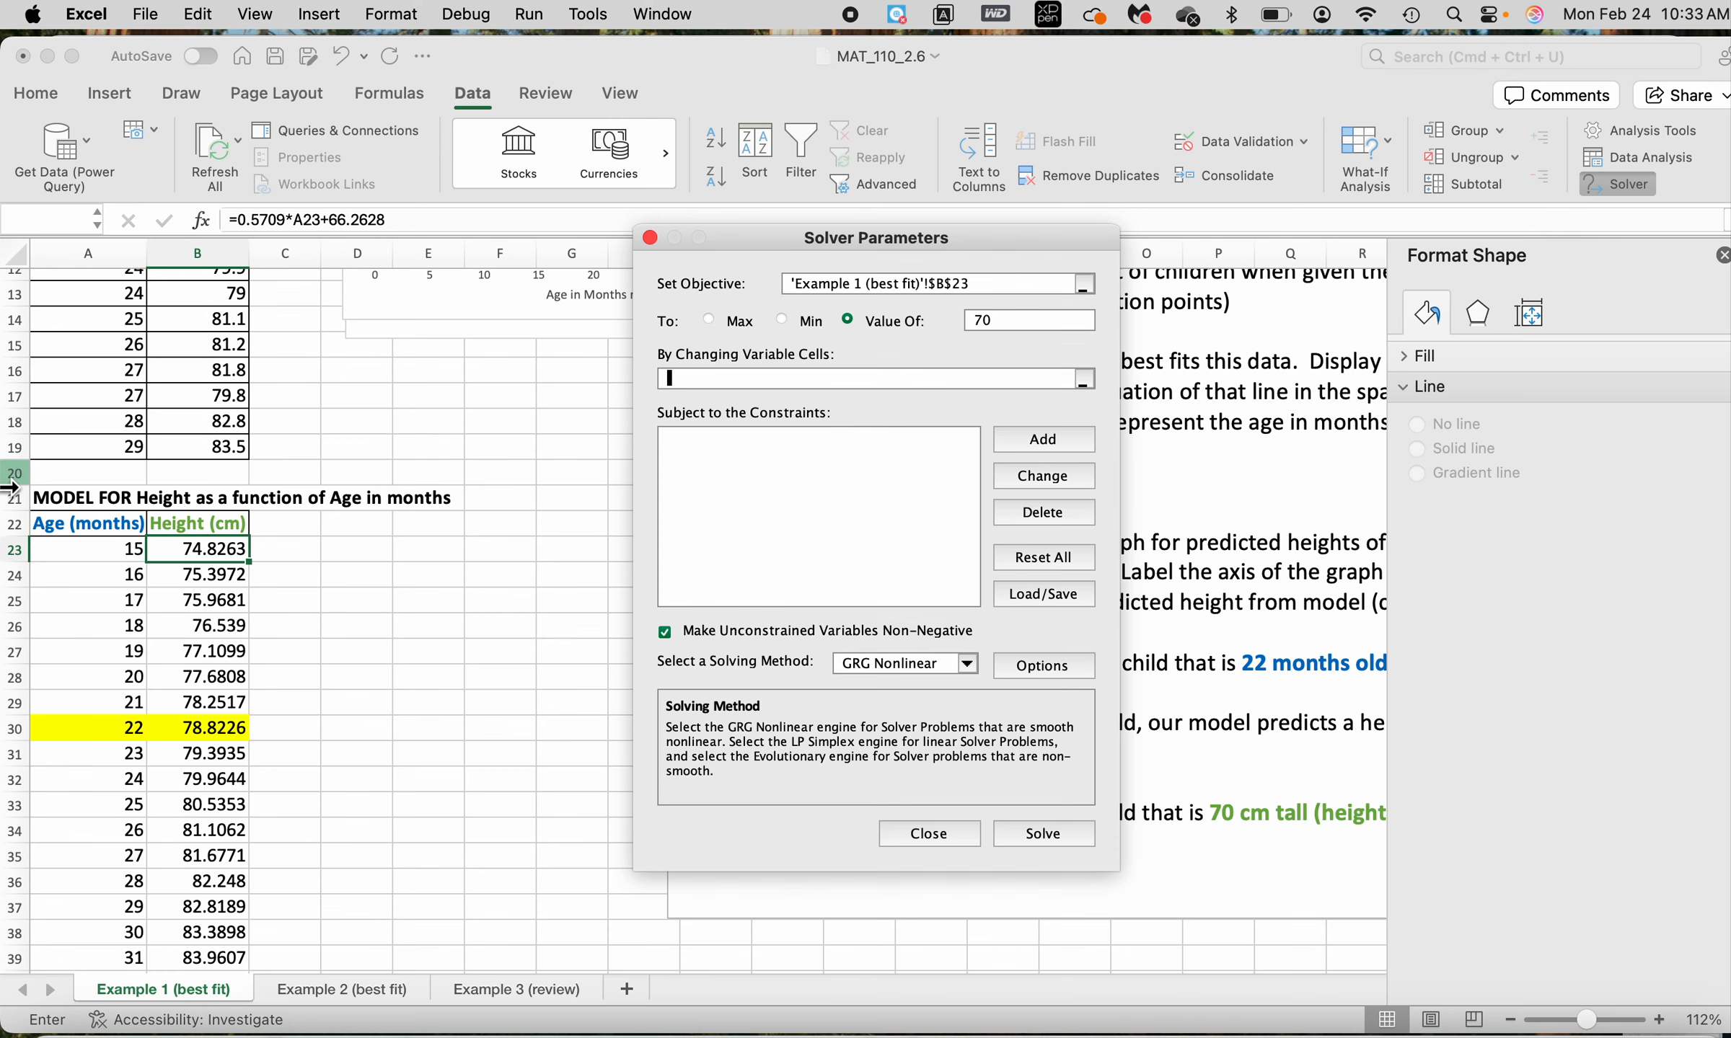
left_click(112, 550)
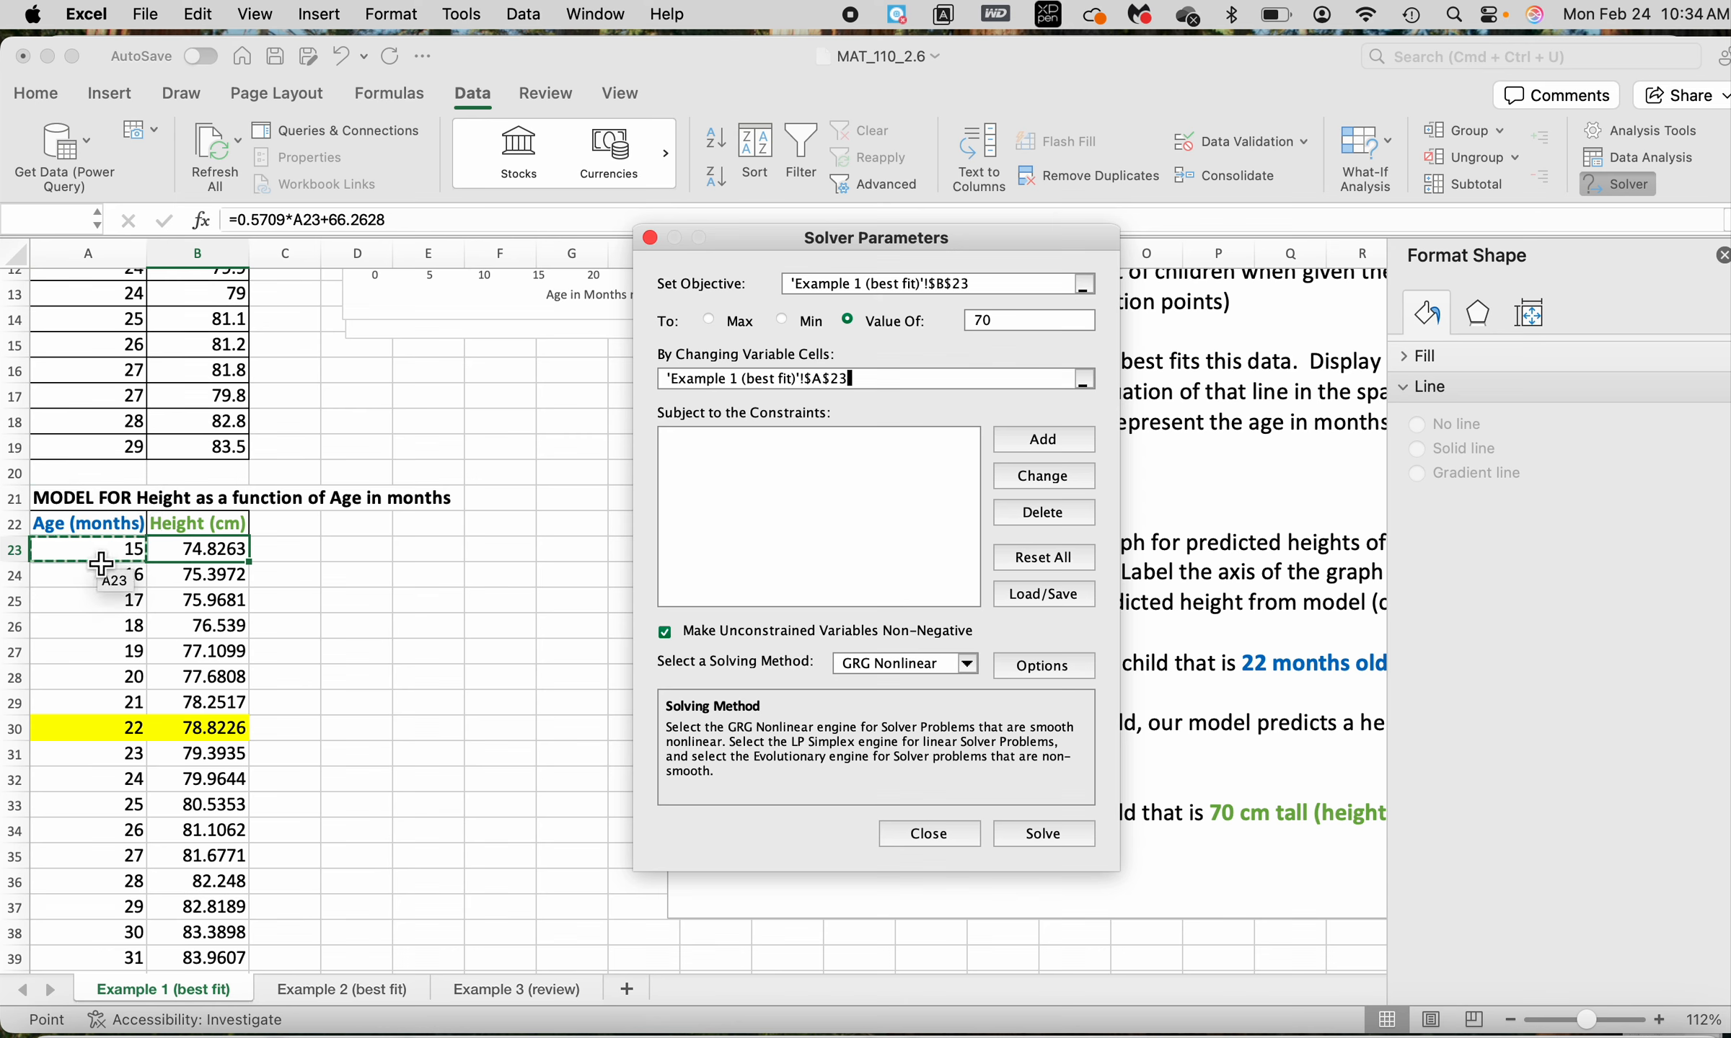
left_click(670, 632)
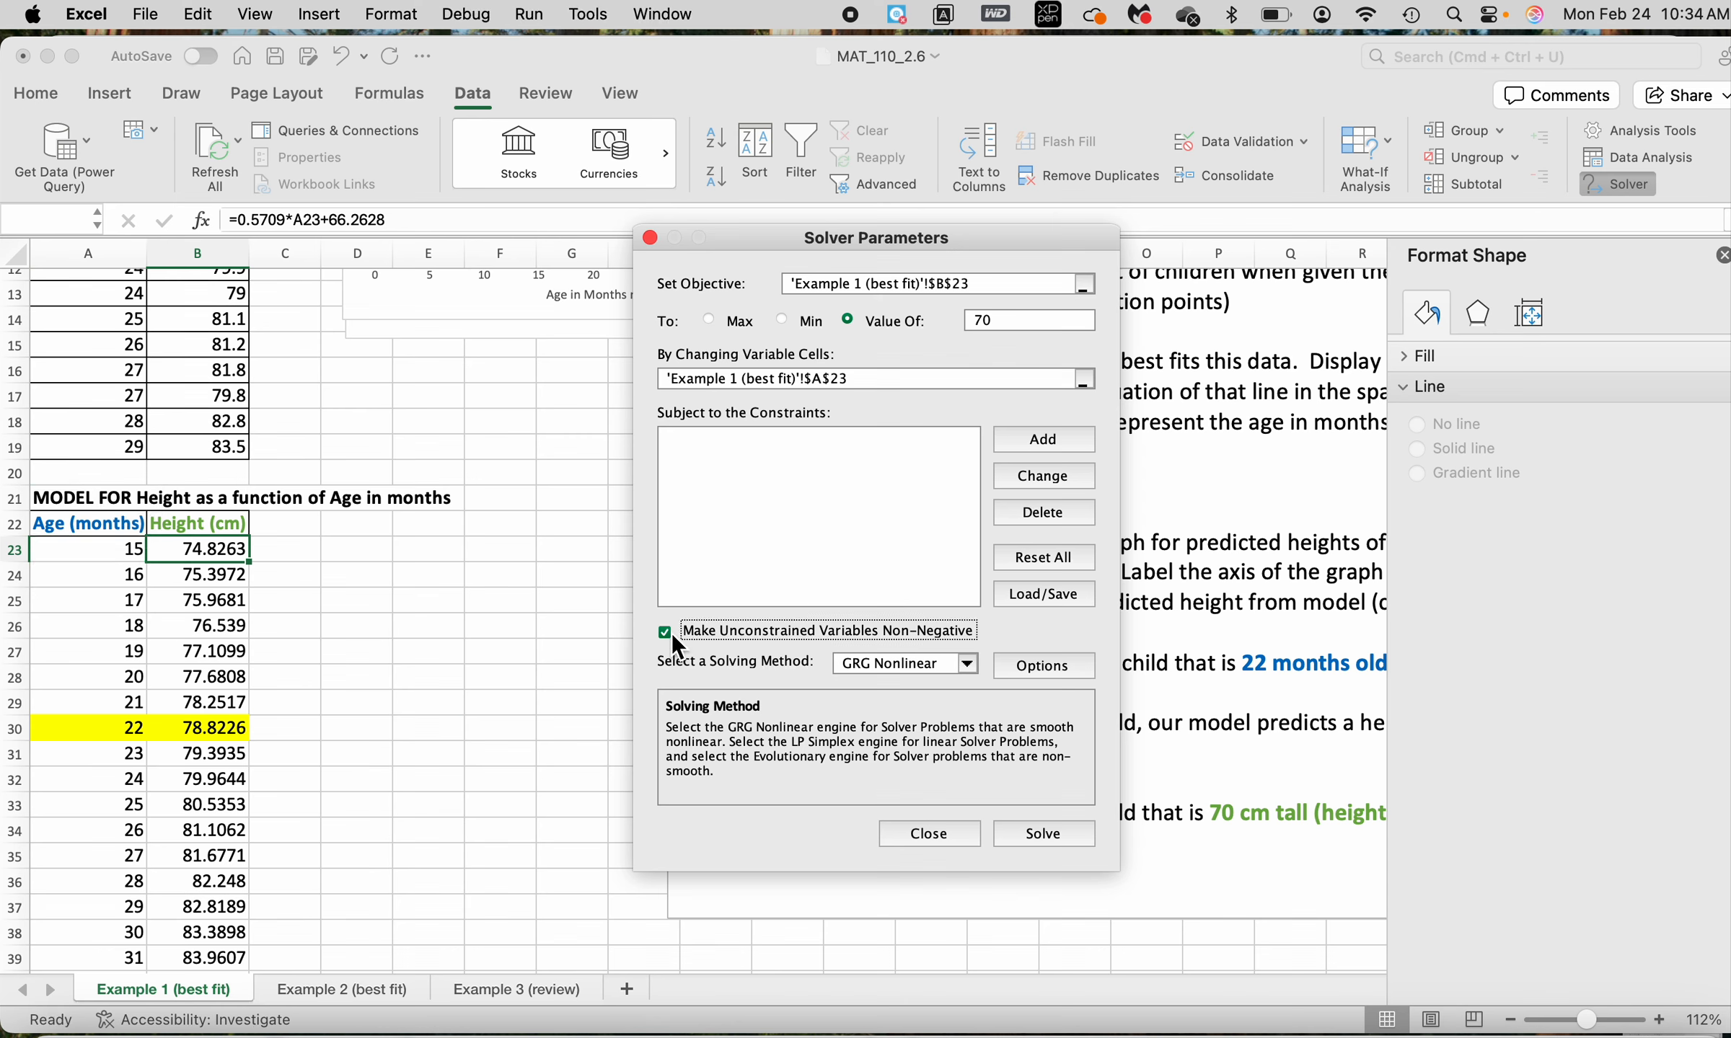
left_click(1052, 833)
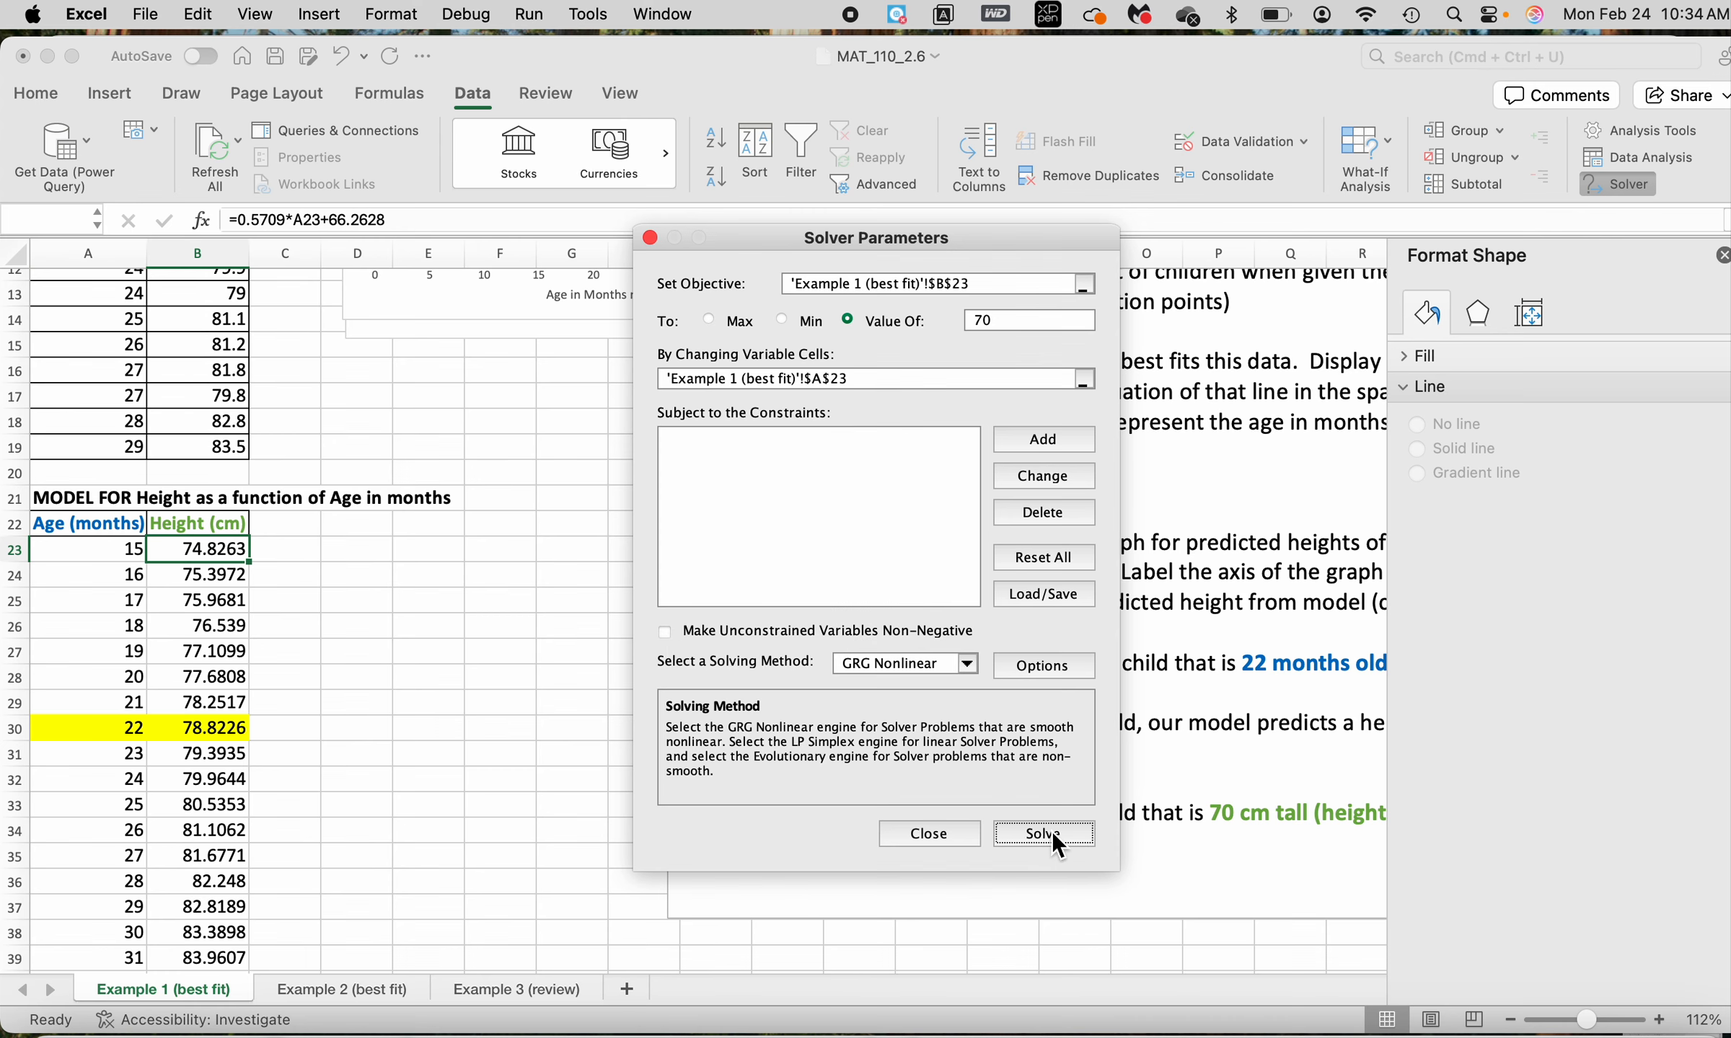
left_click(1043, 654)
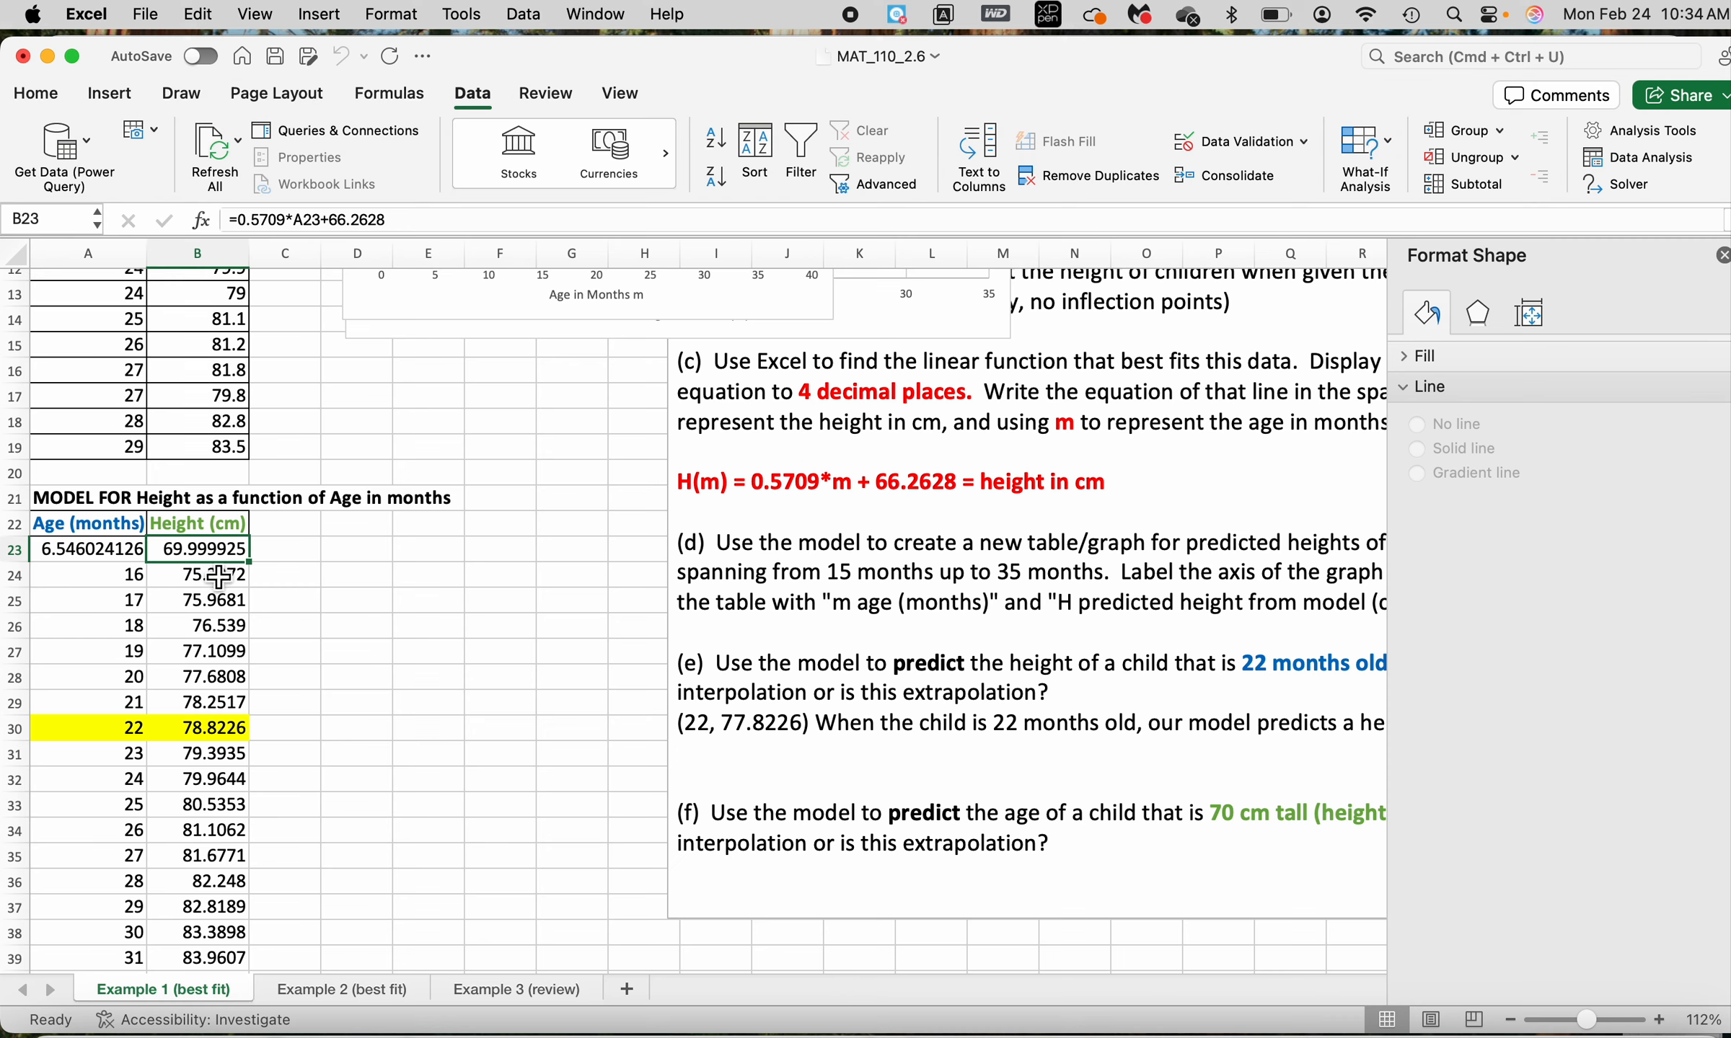
Format the solved age and height cells, A23:B23, as numbers with 3 decimal places
left_click_drag(101, 556, 208, 563)
key("super+1")
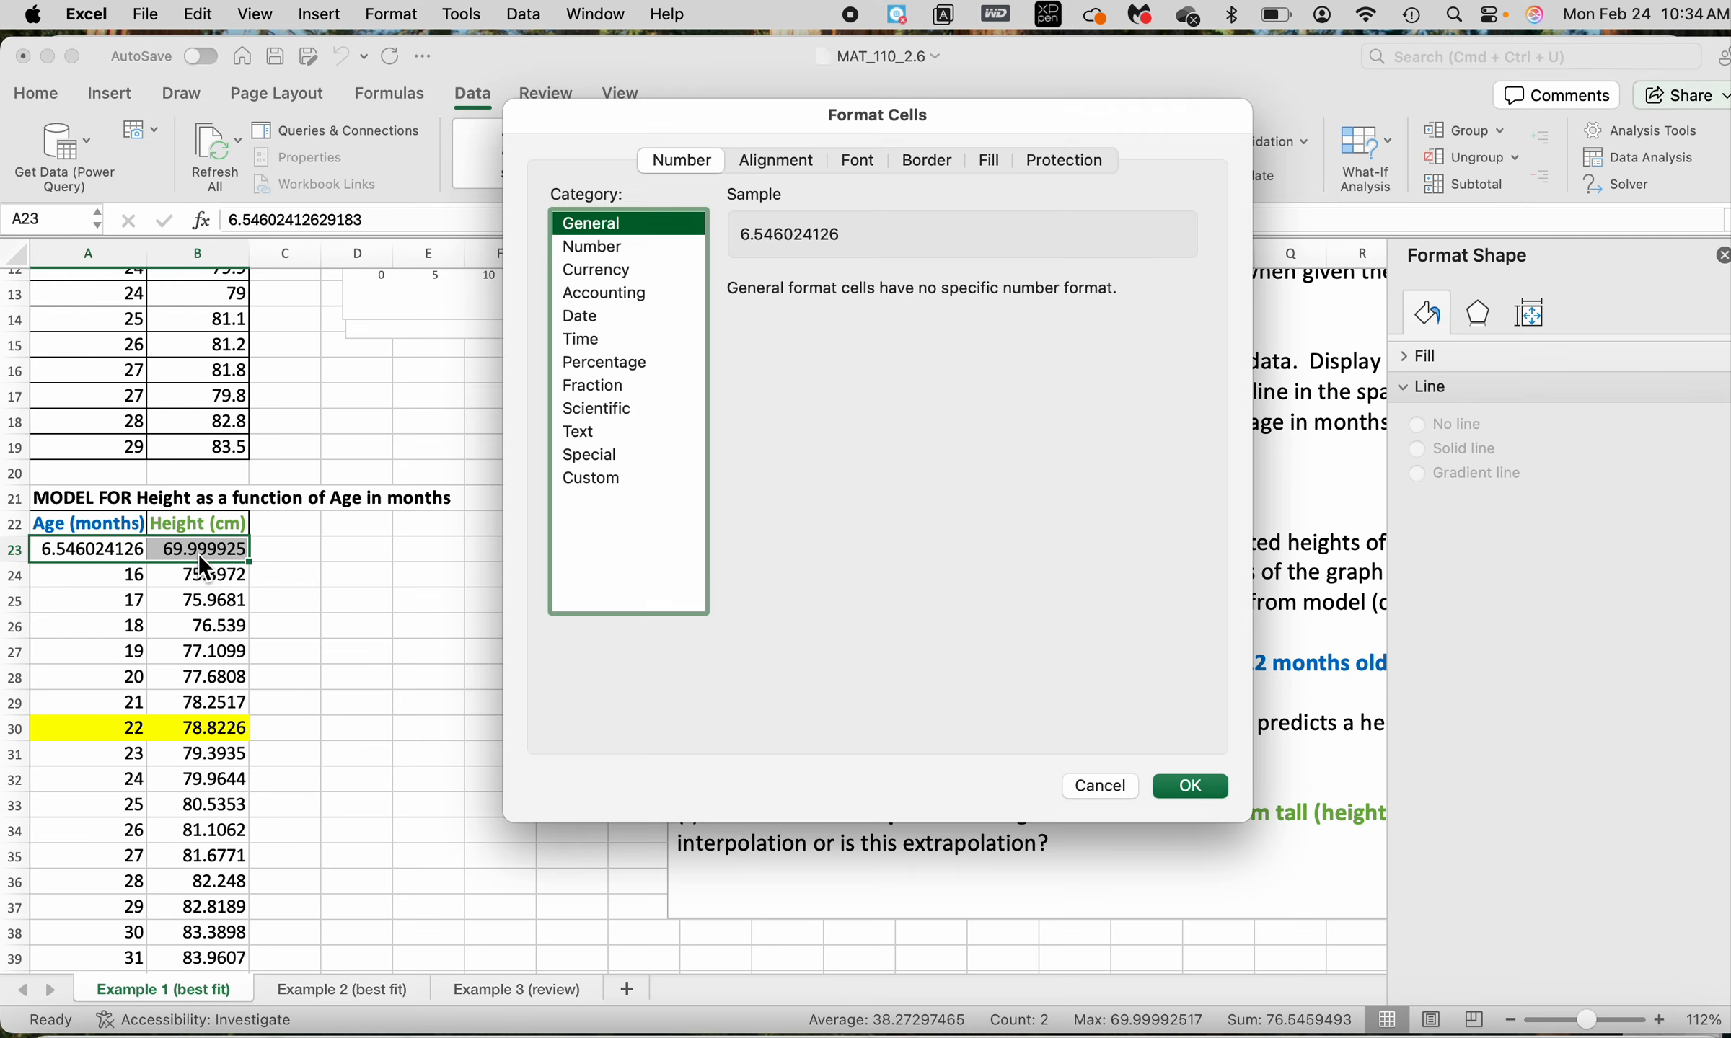
left_click(649, 247)
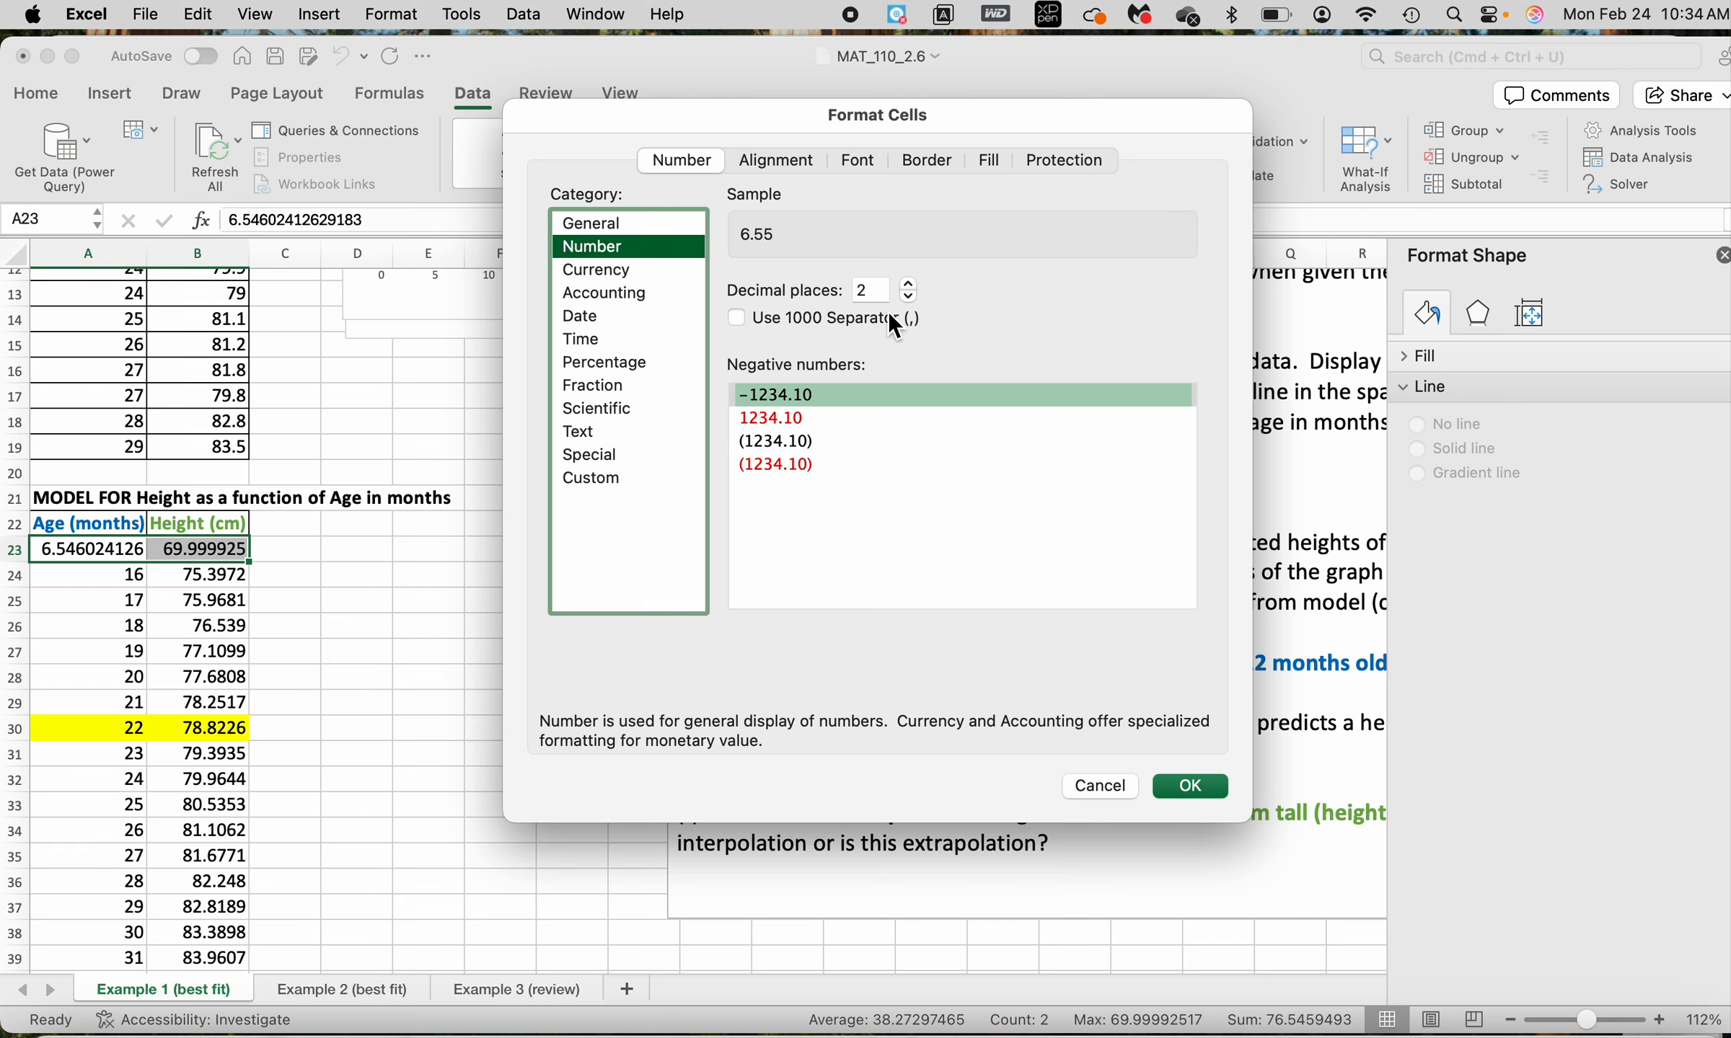
left_click(910, 283)
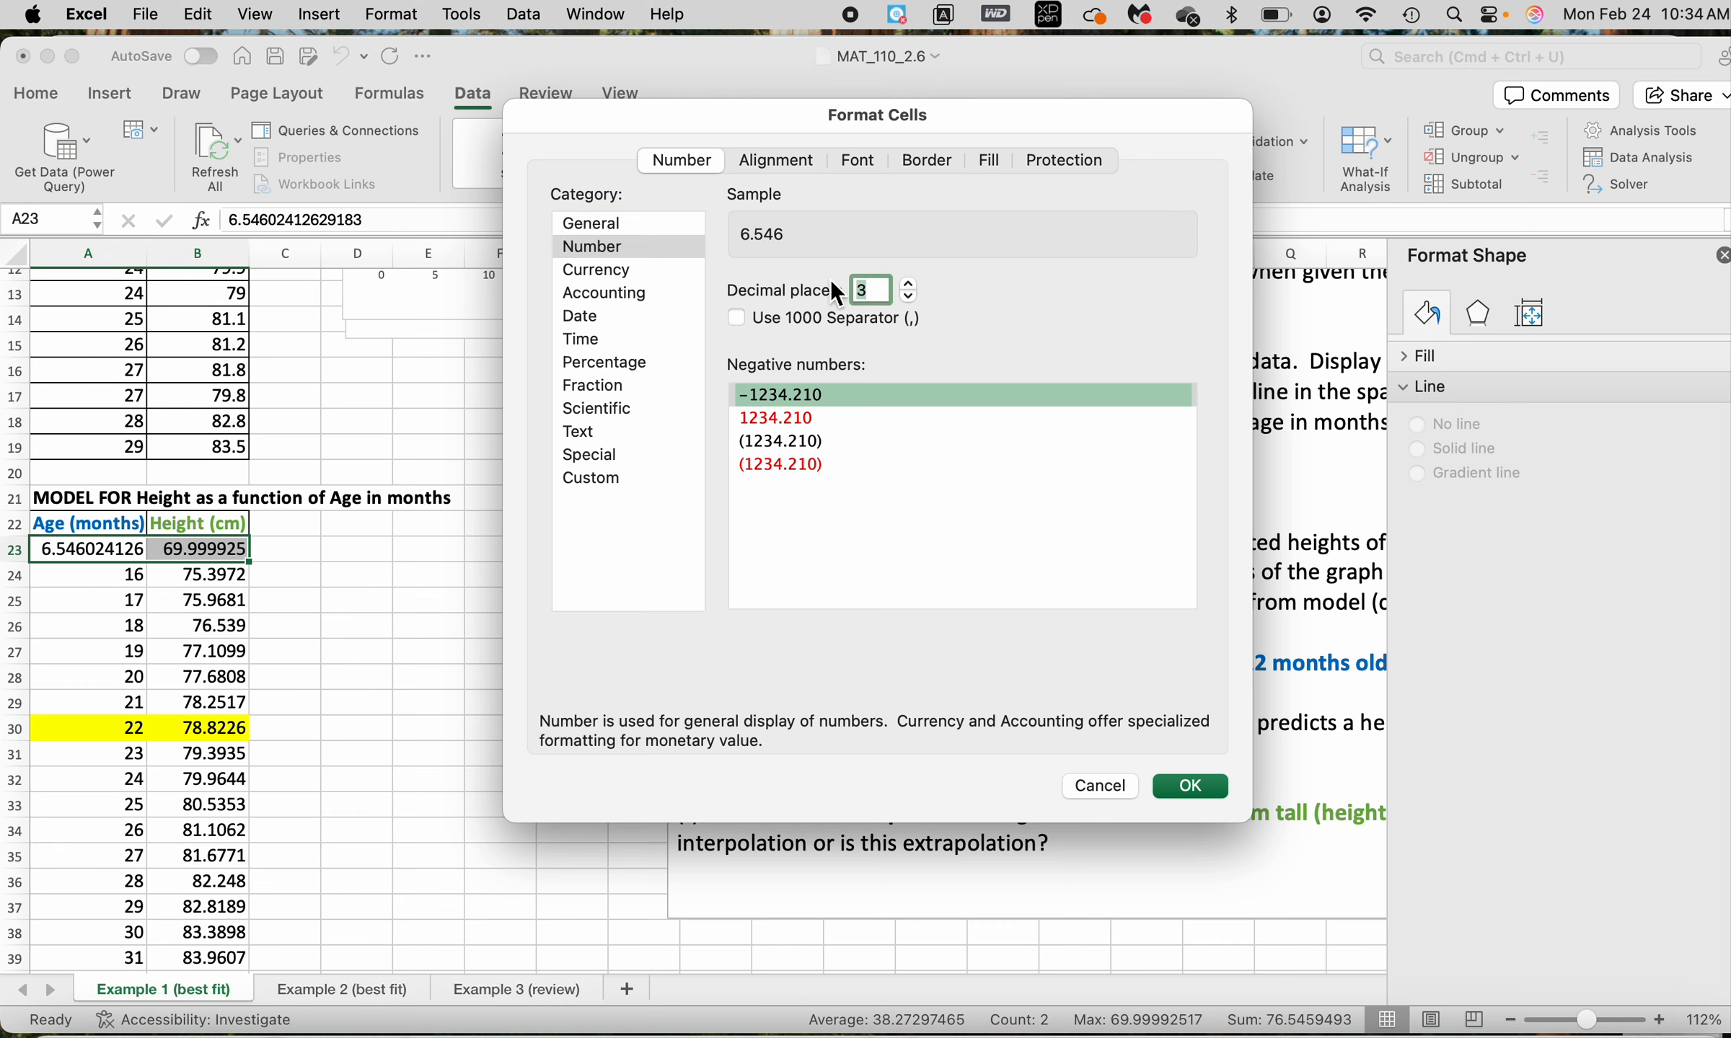
left_click(1190, 786)
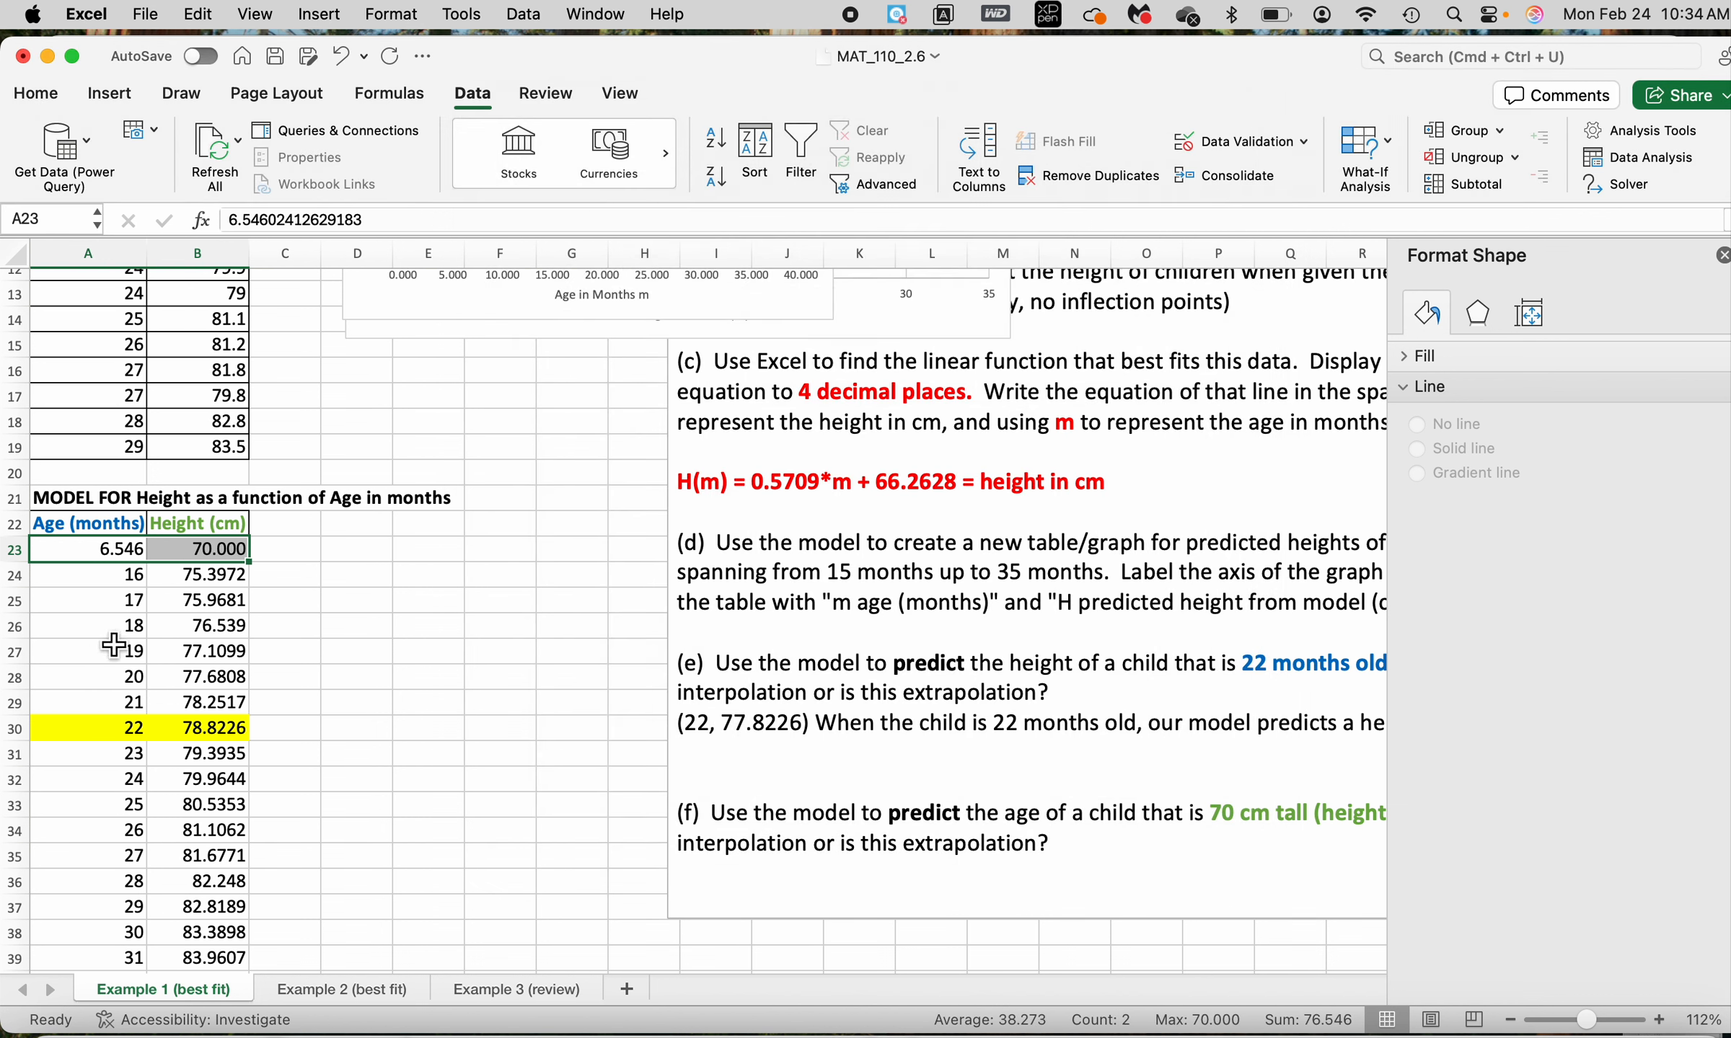
Enter the solved point "(6.546, 70)" on a new line beneath the part (f) question
left_click(127, 554)
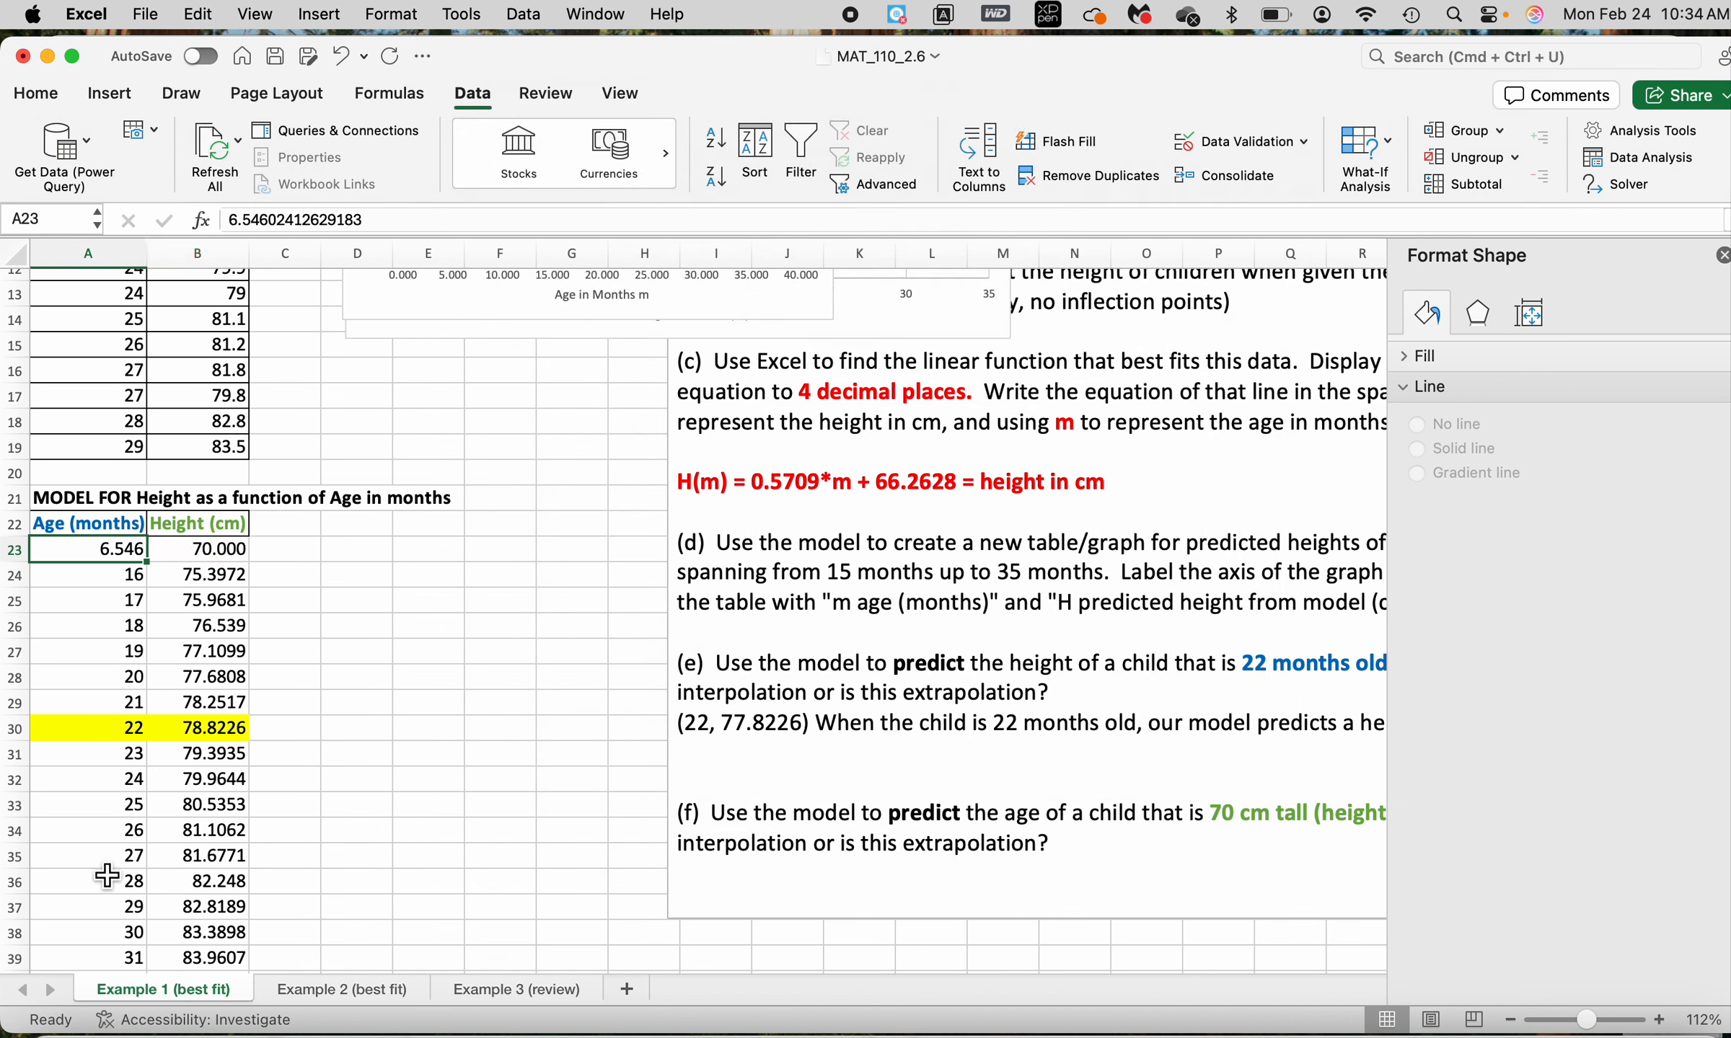
key("Right")
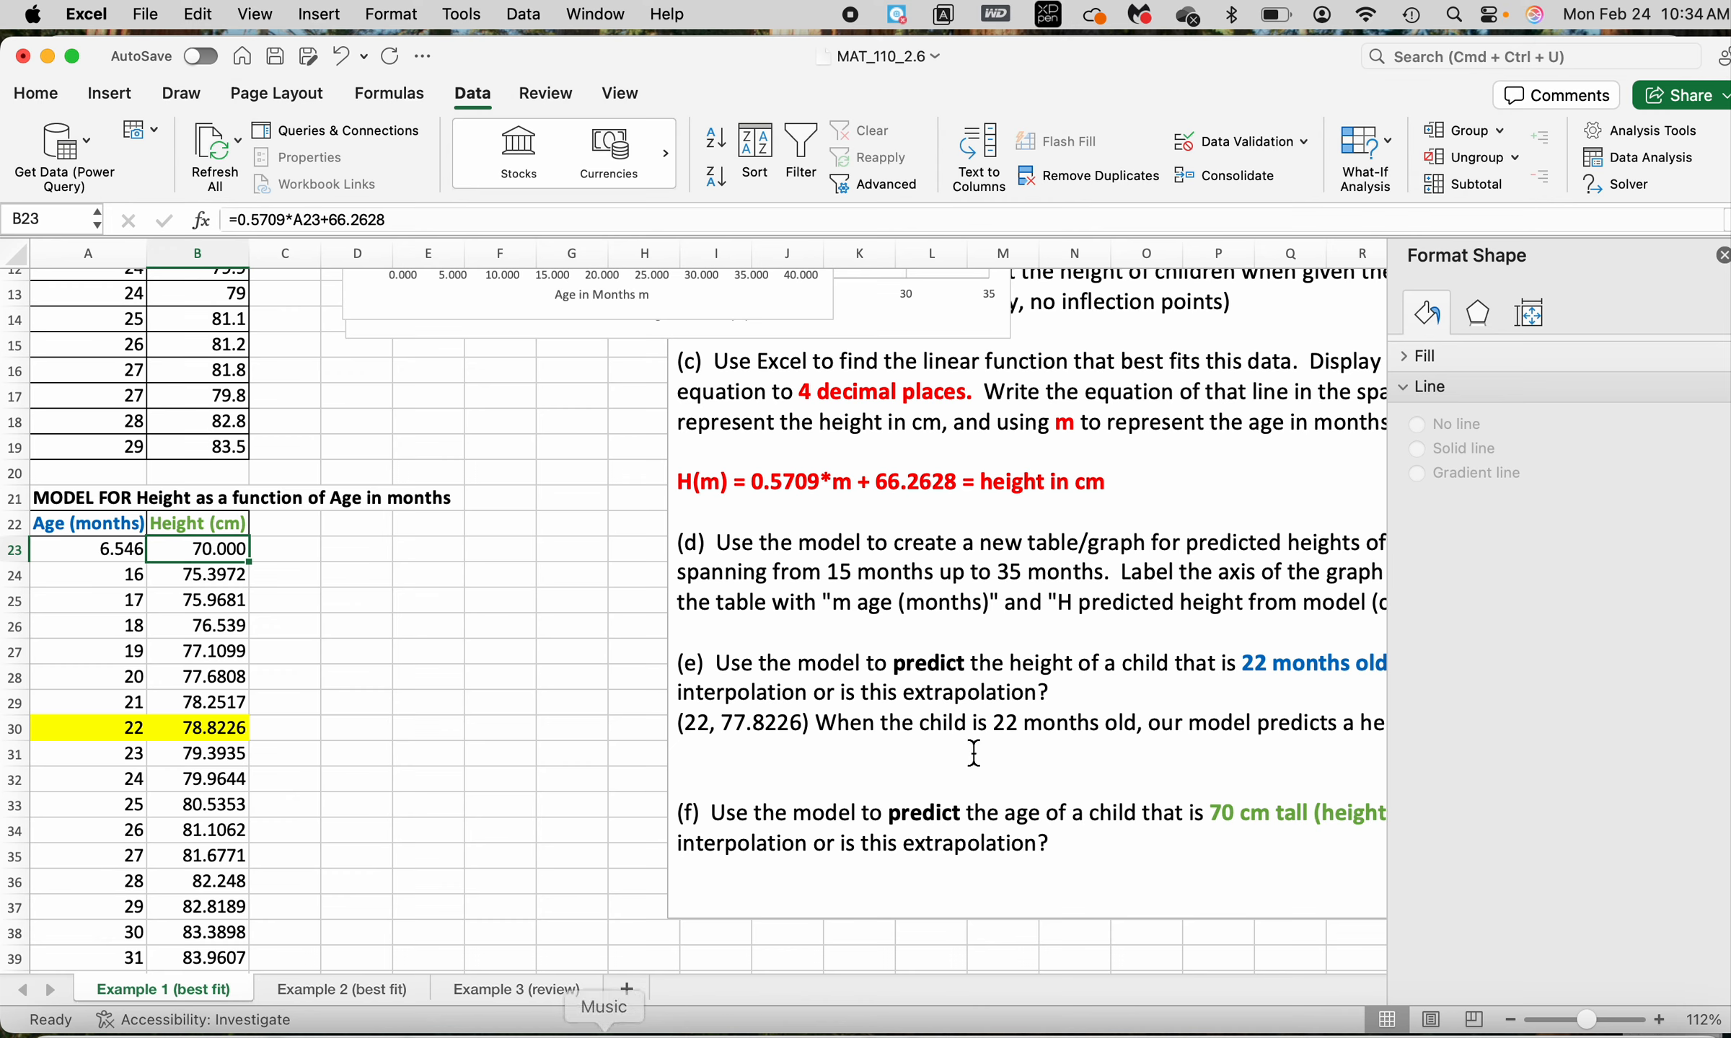
left_click(1079, 851)
key("Return")
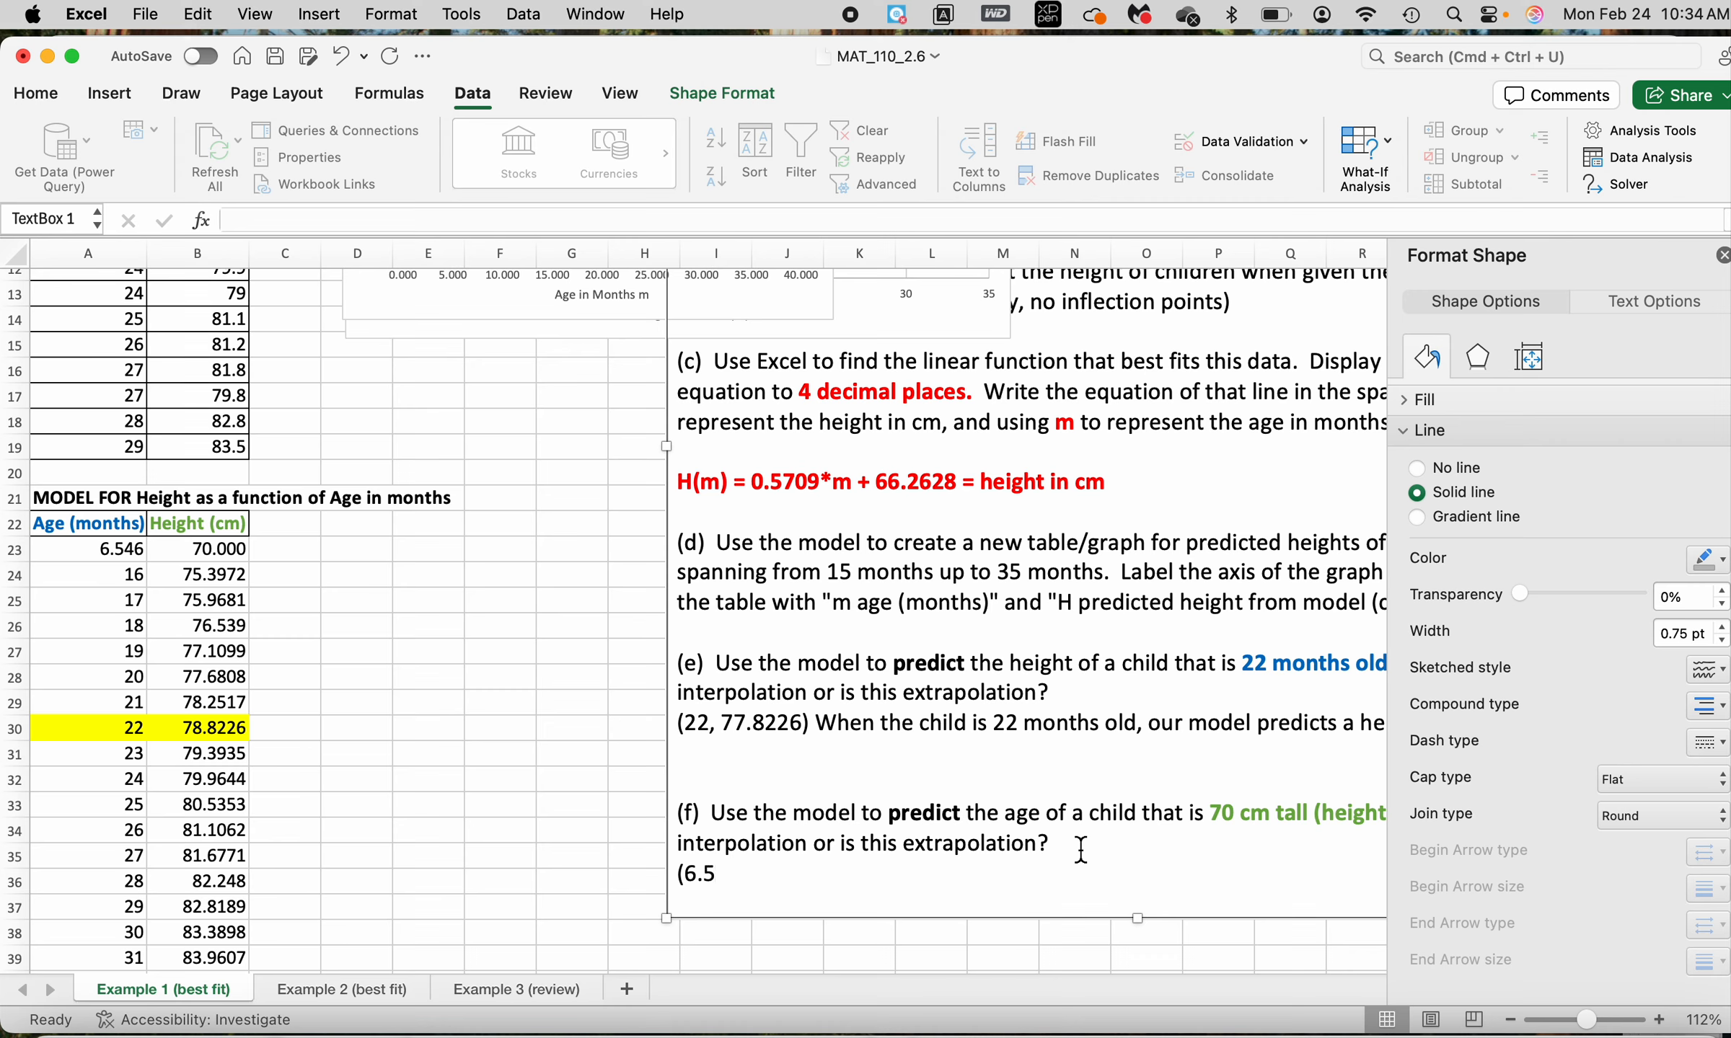
type("(6.546, 70")
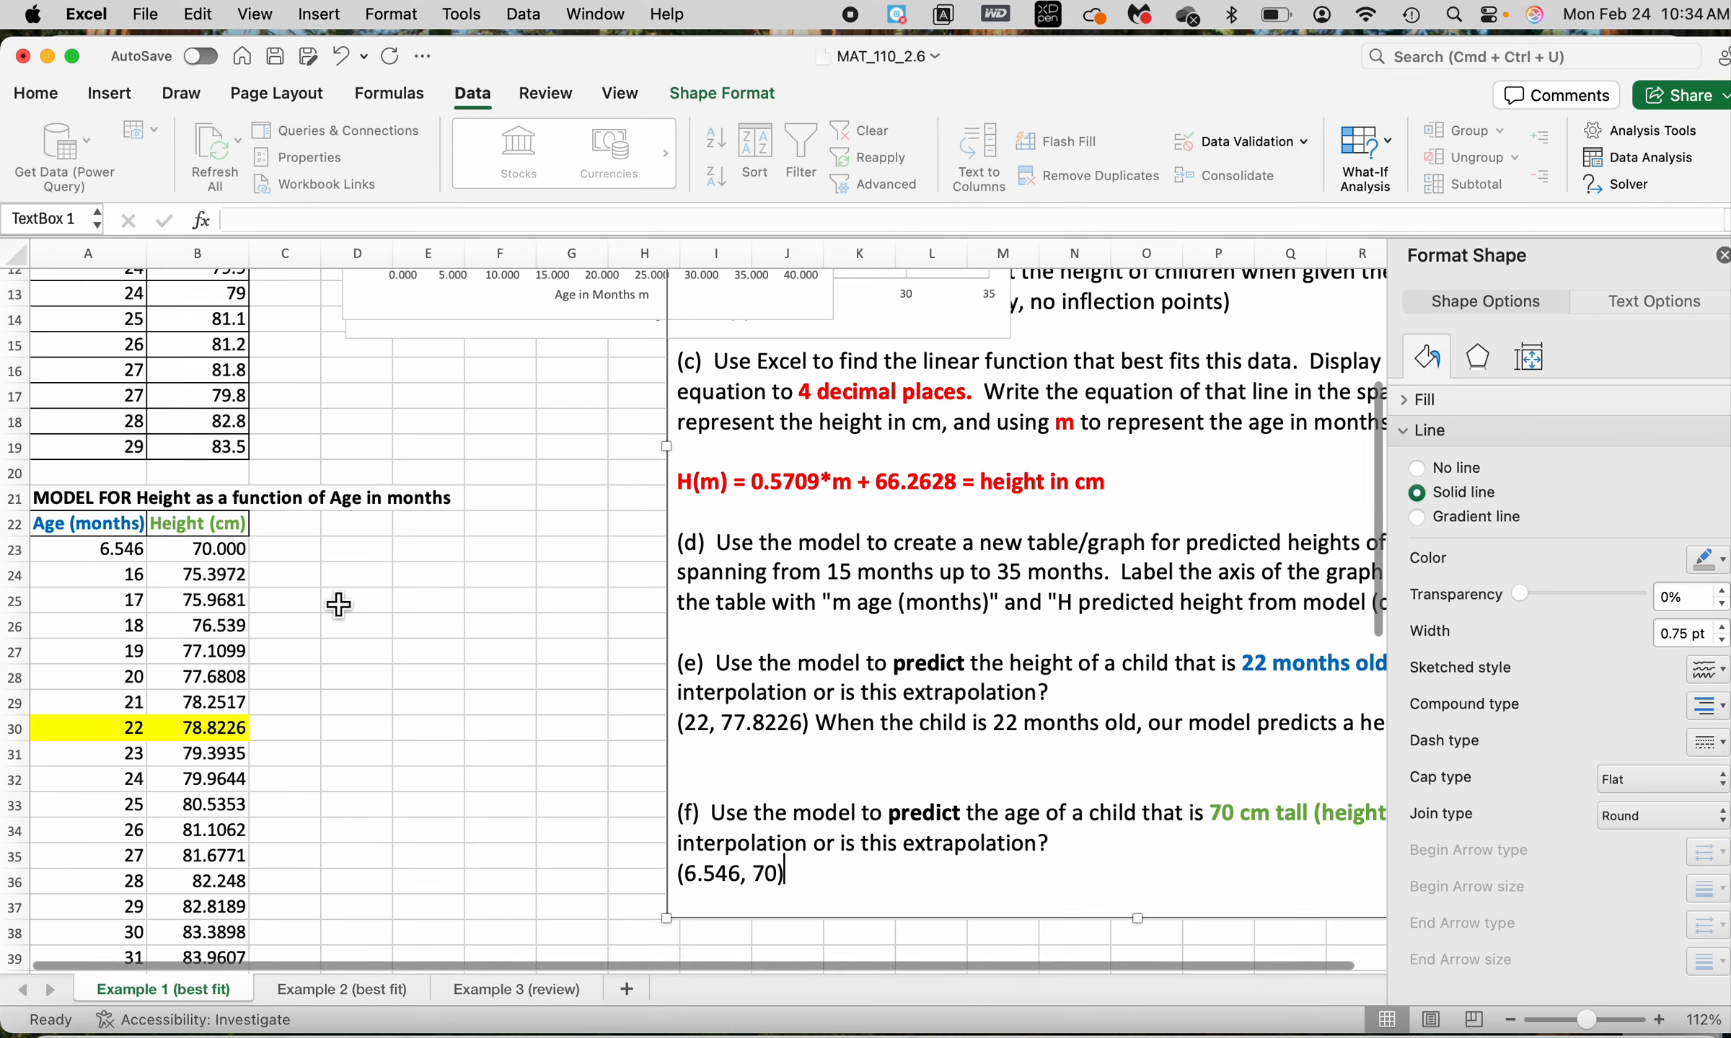
Convert the 70 cm height to inches in C23 with the formula =B23/2.54
left_click(308, 555)
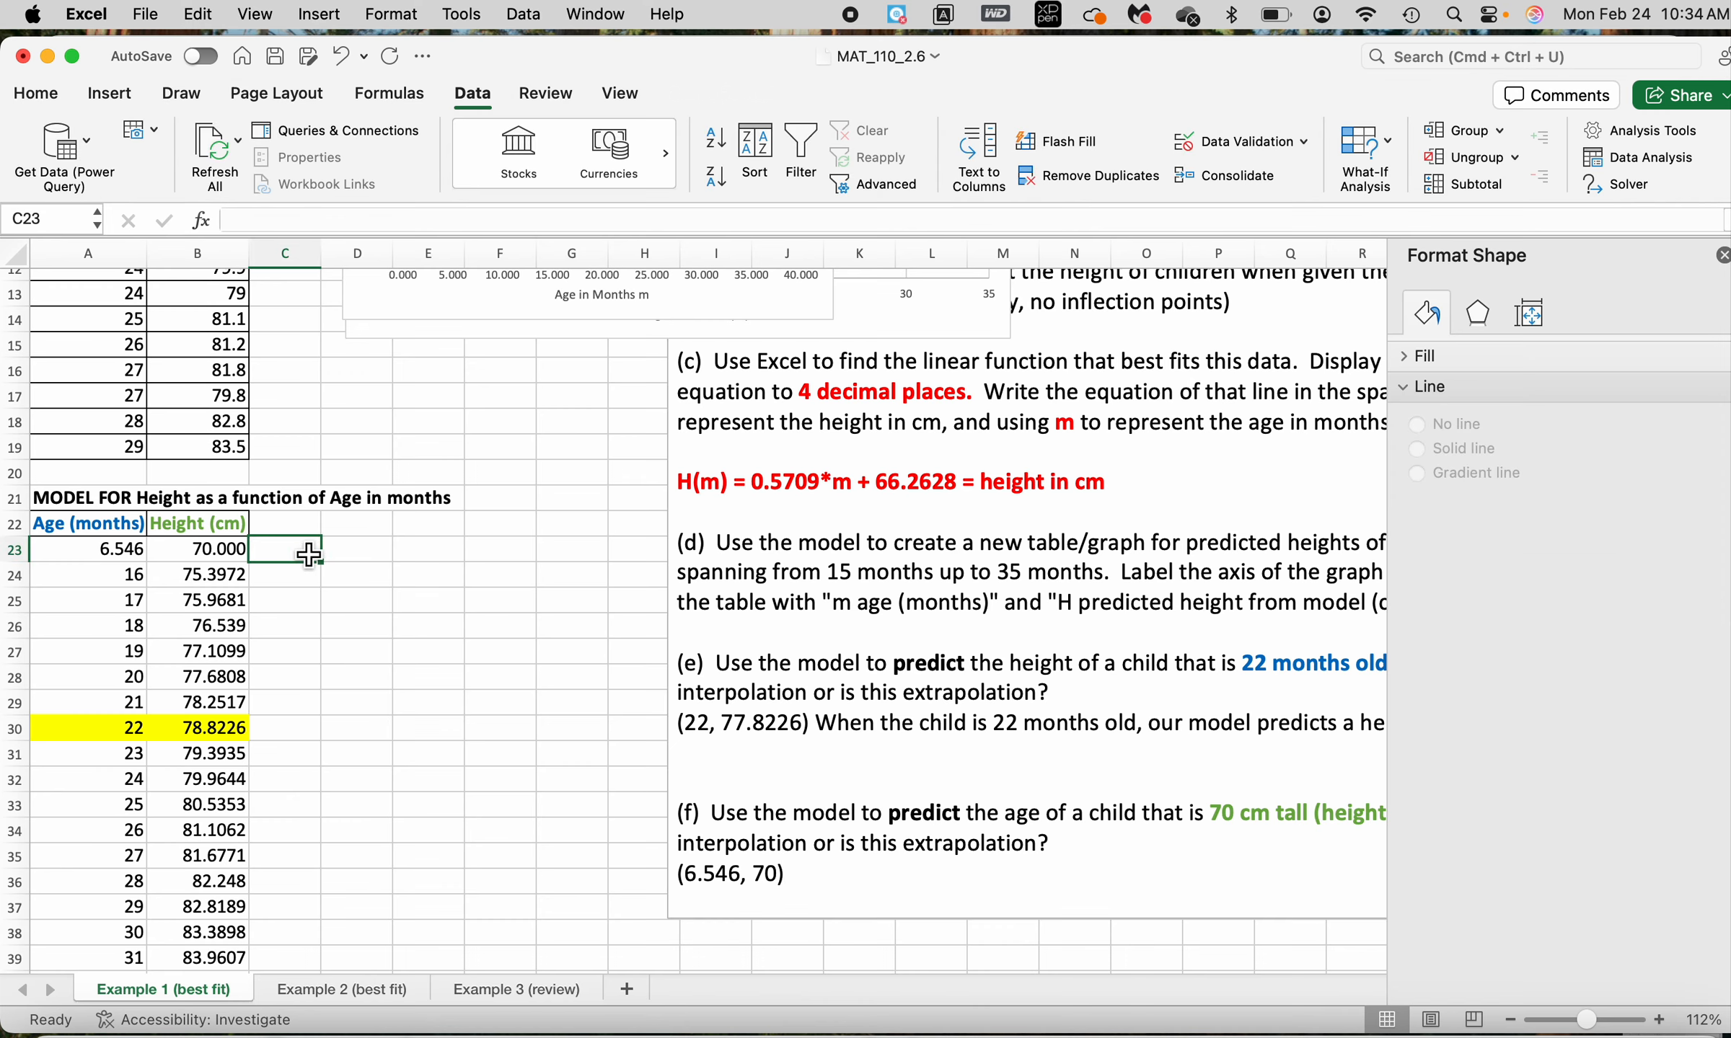
type("=")
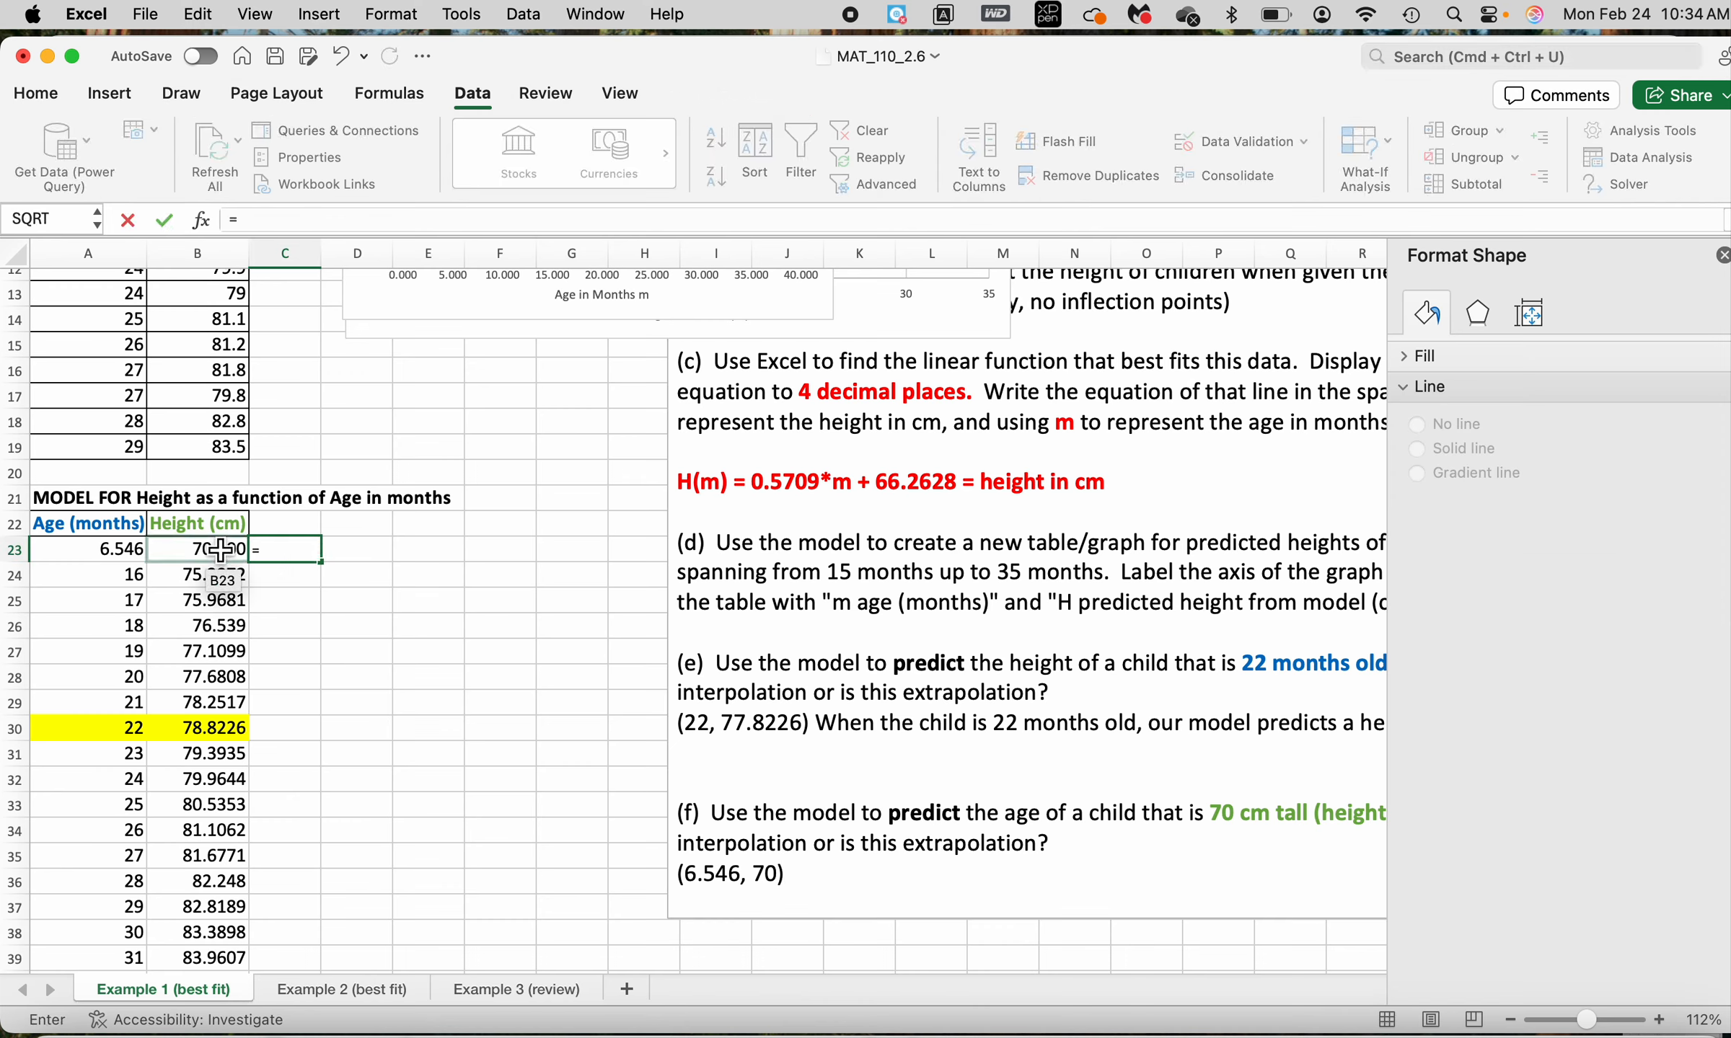
left_click(225, 563)
type("/")
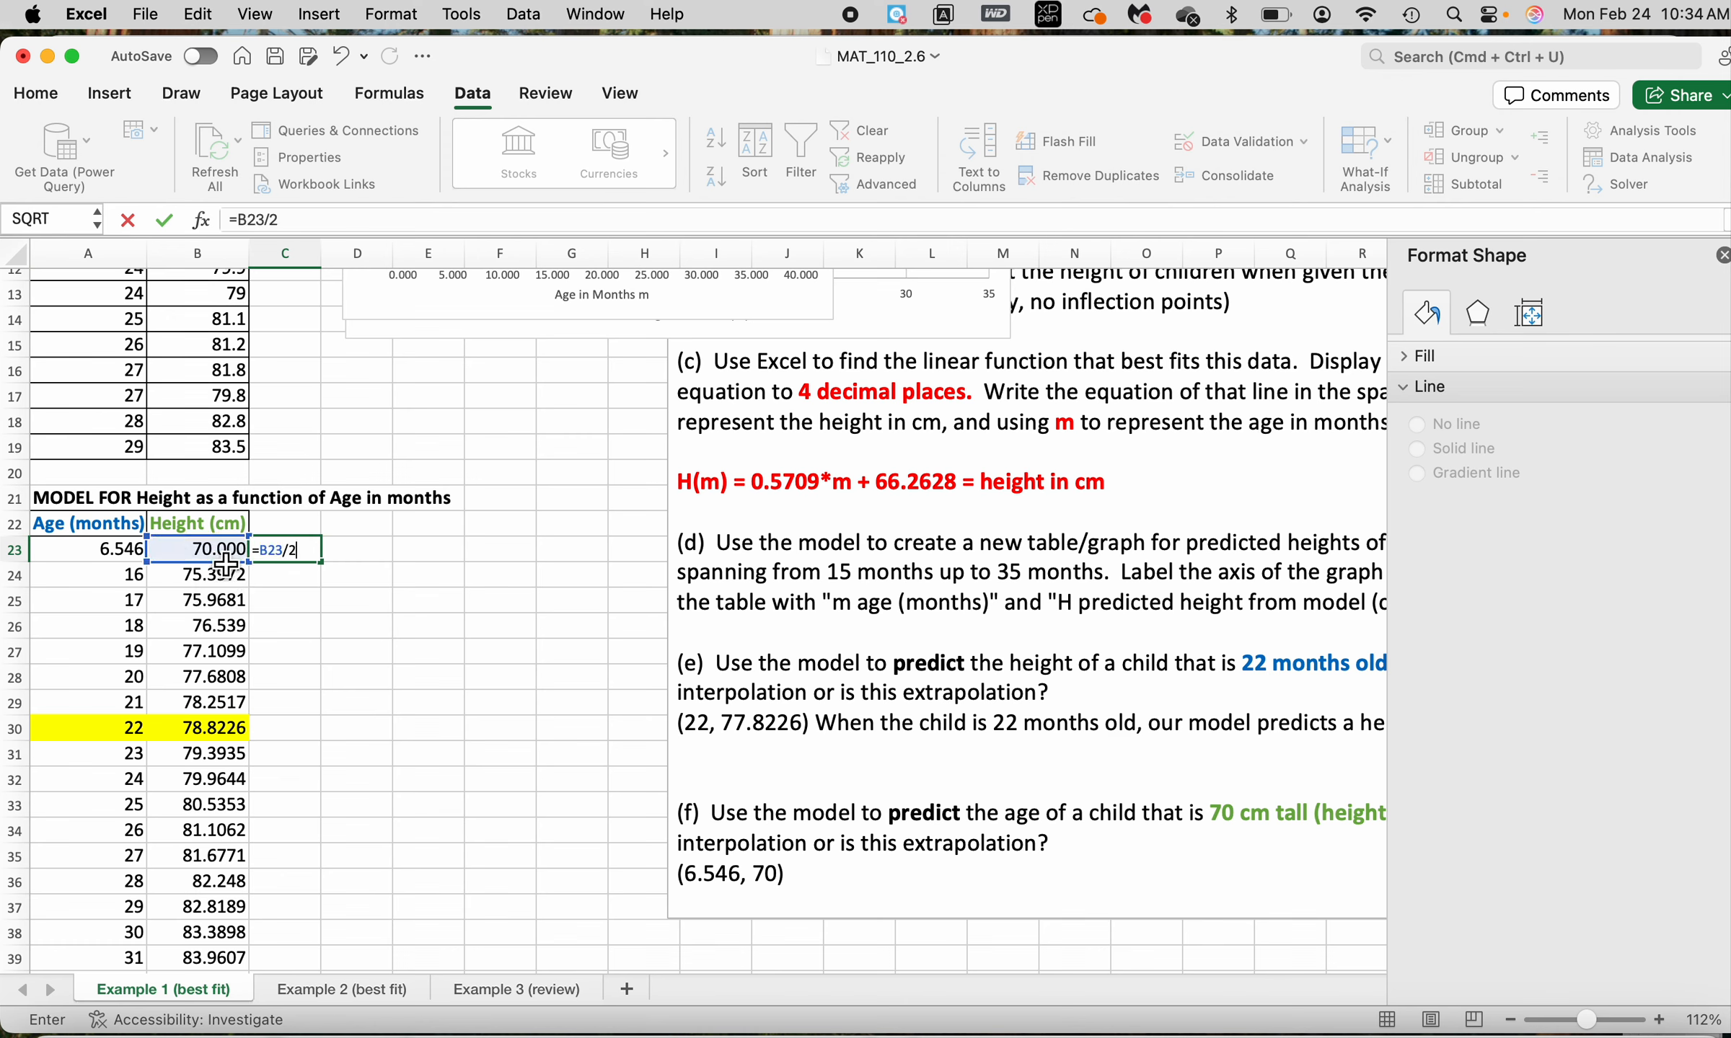
type("2.54")
key("Return")
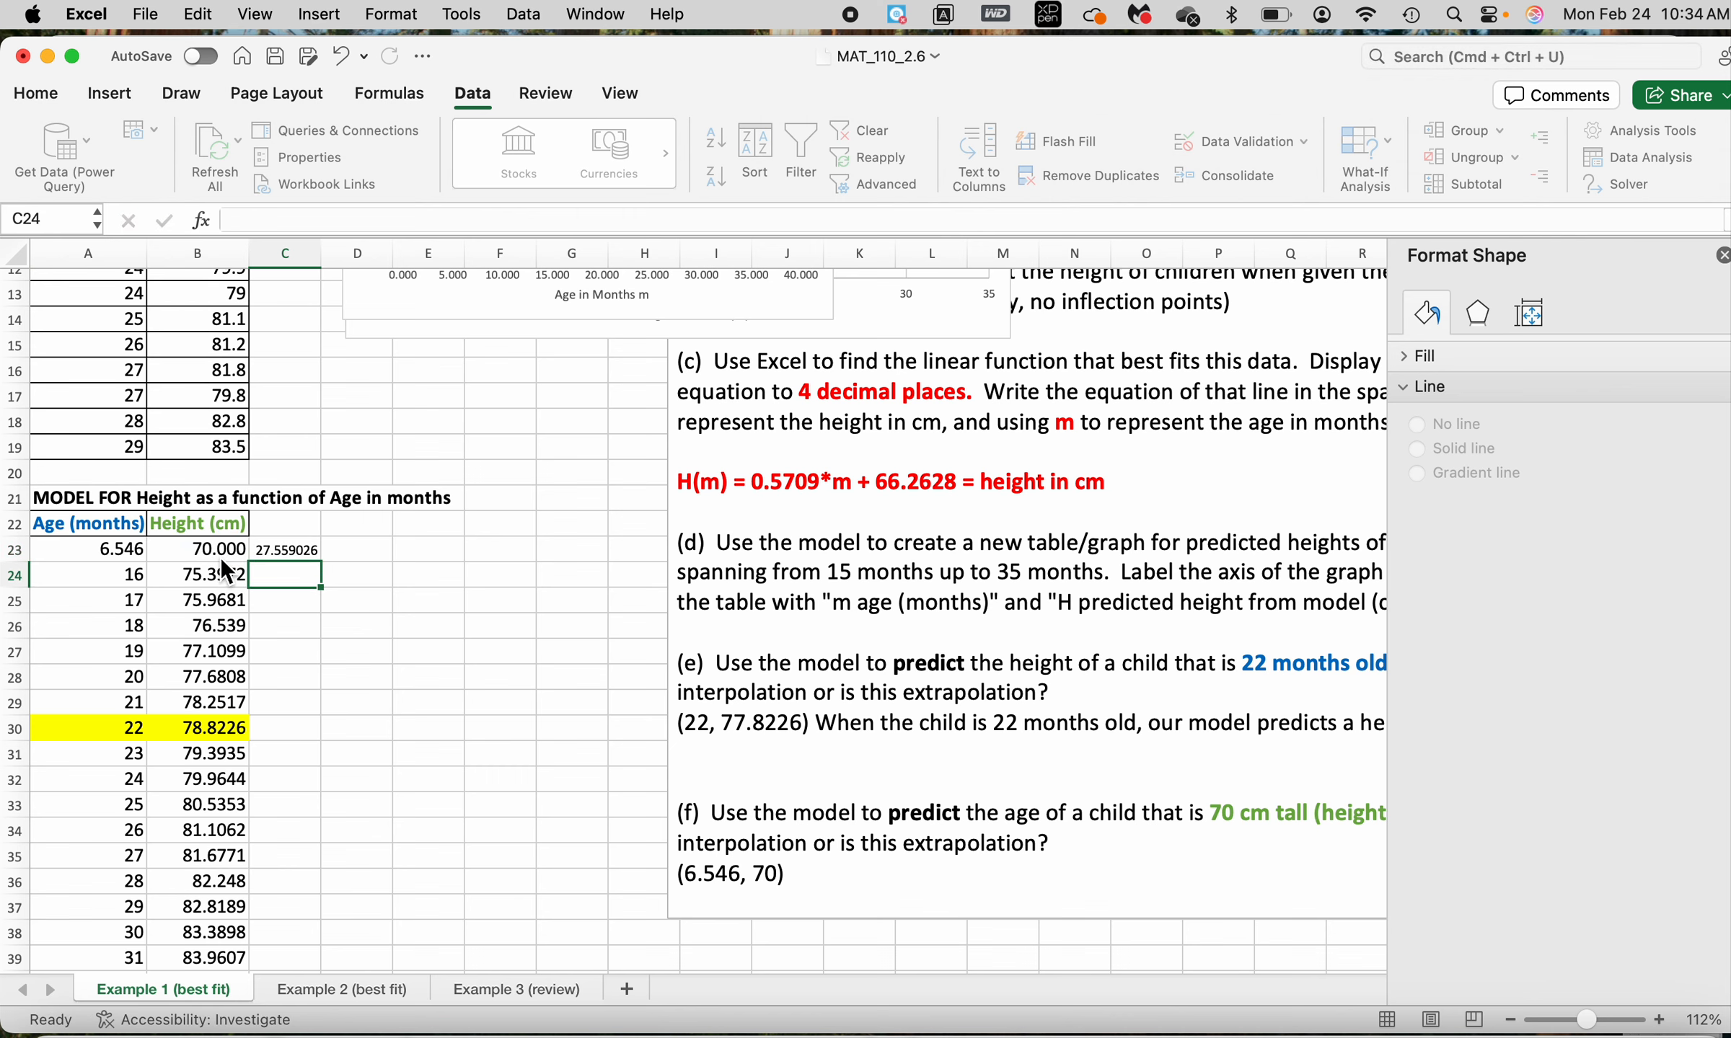
Append "MOdel breaks down! This doesn't make sense!" after the point (6.546, 70) in the part (f) answer
left_click(137, 551)
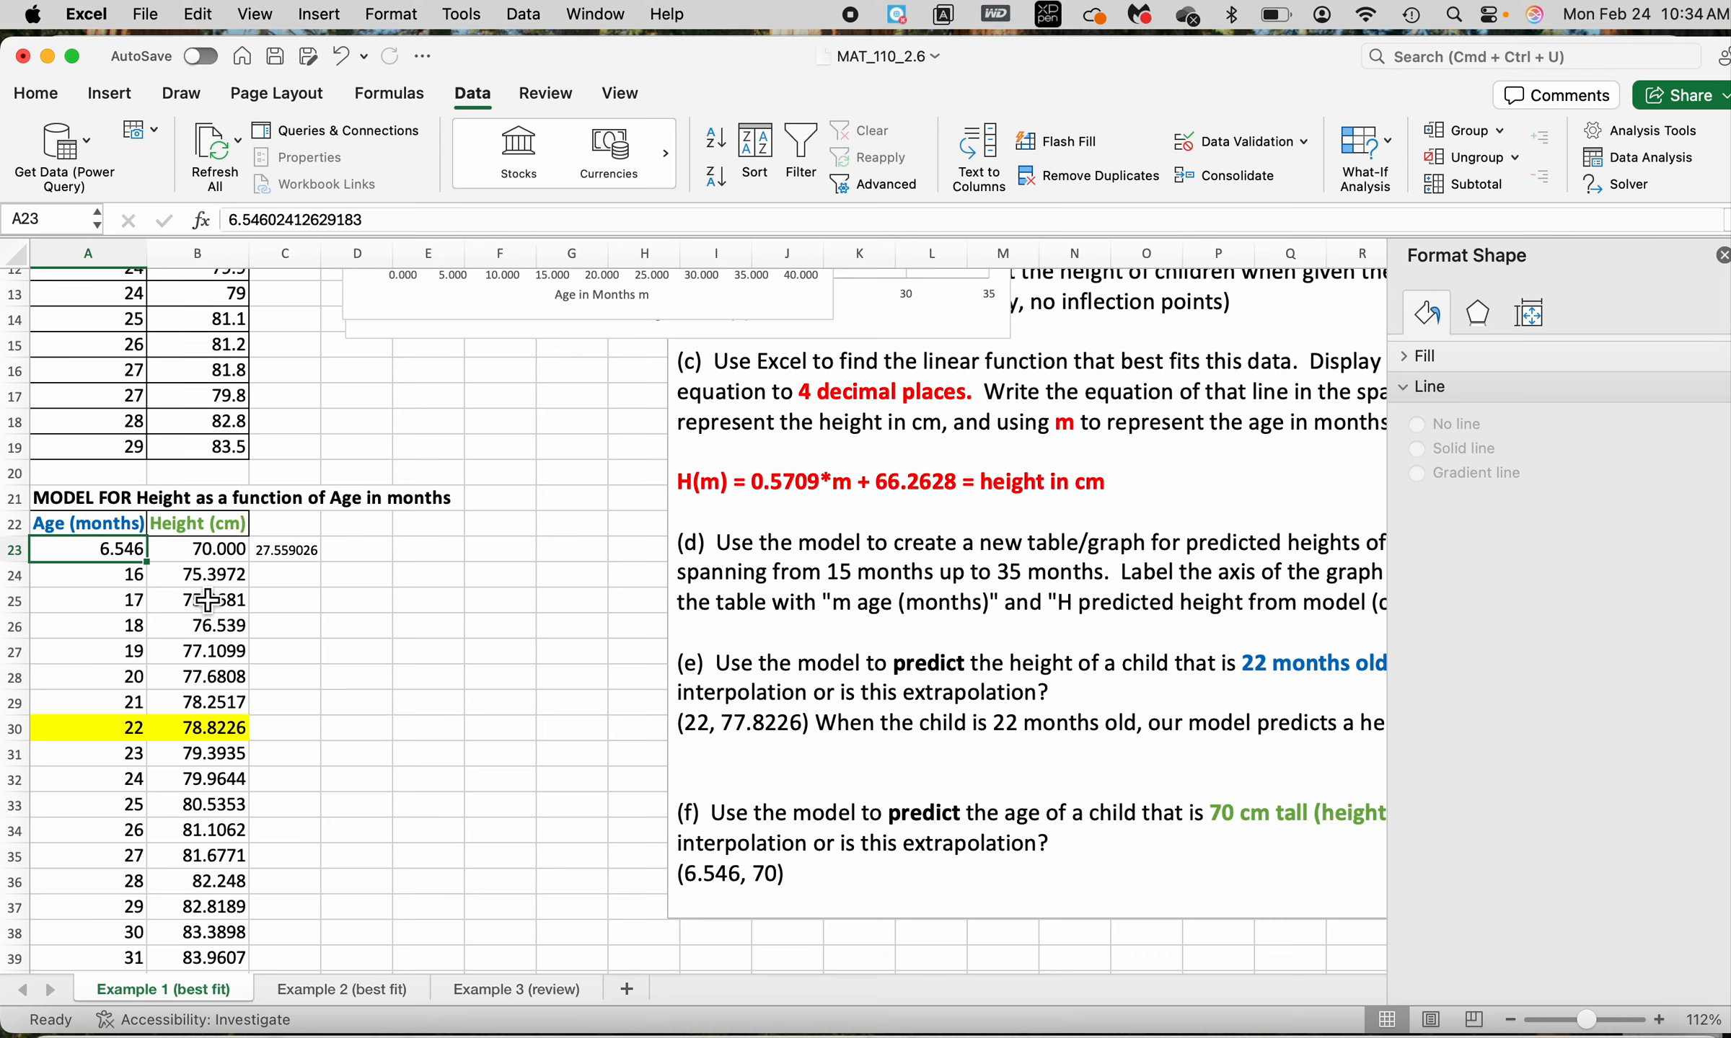
left_click(303, 561)
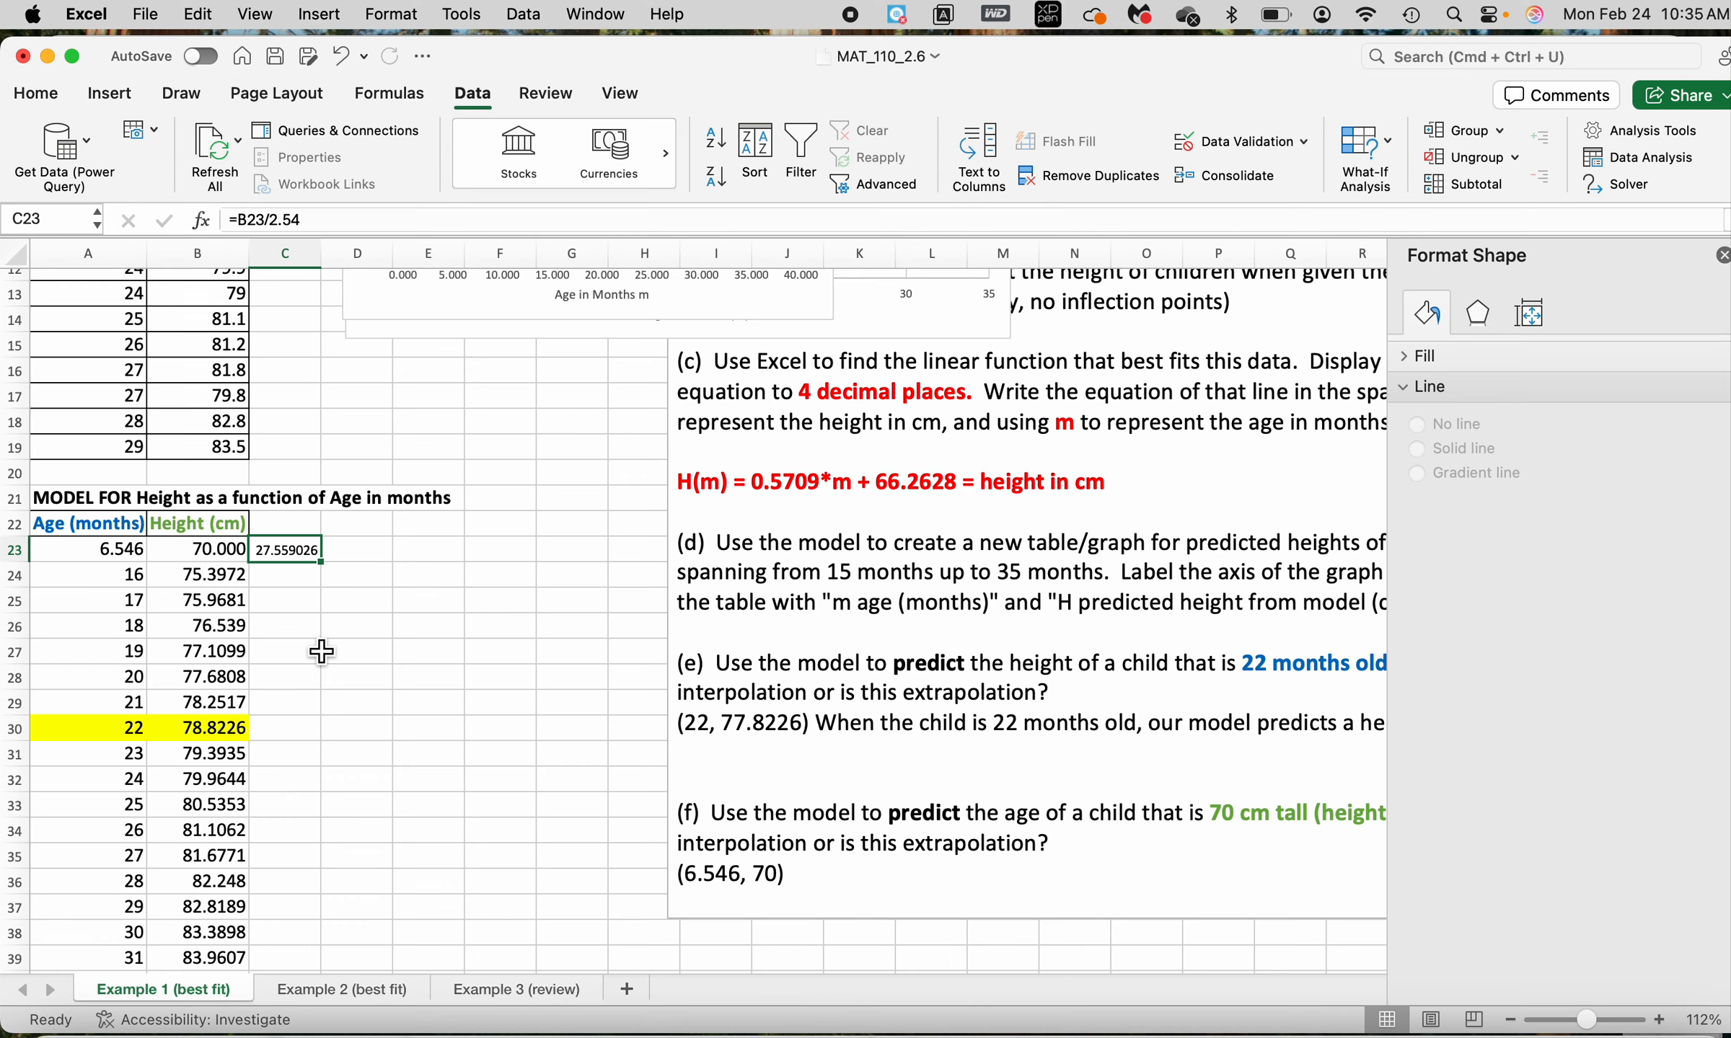
left_click(880, 874)
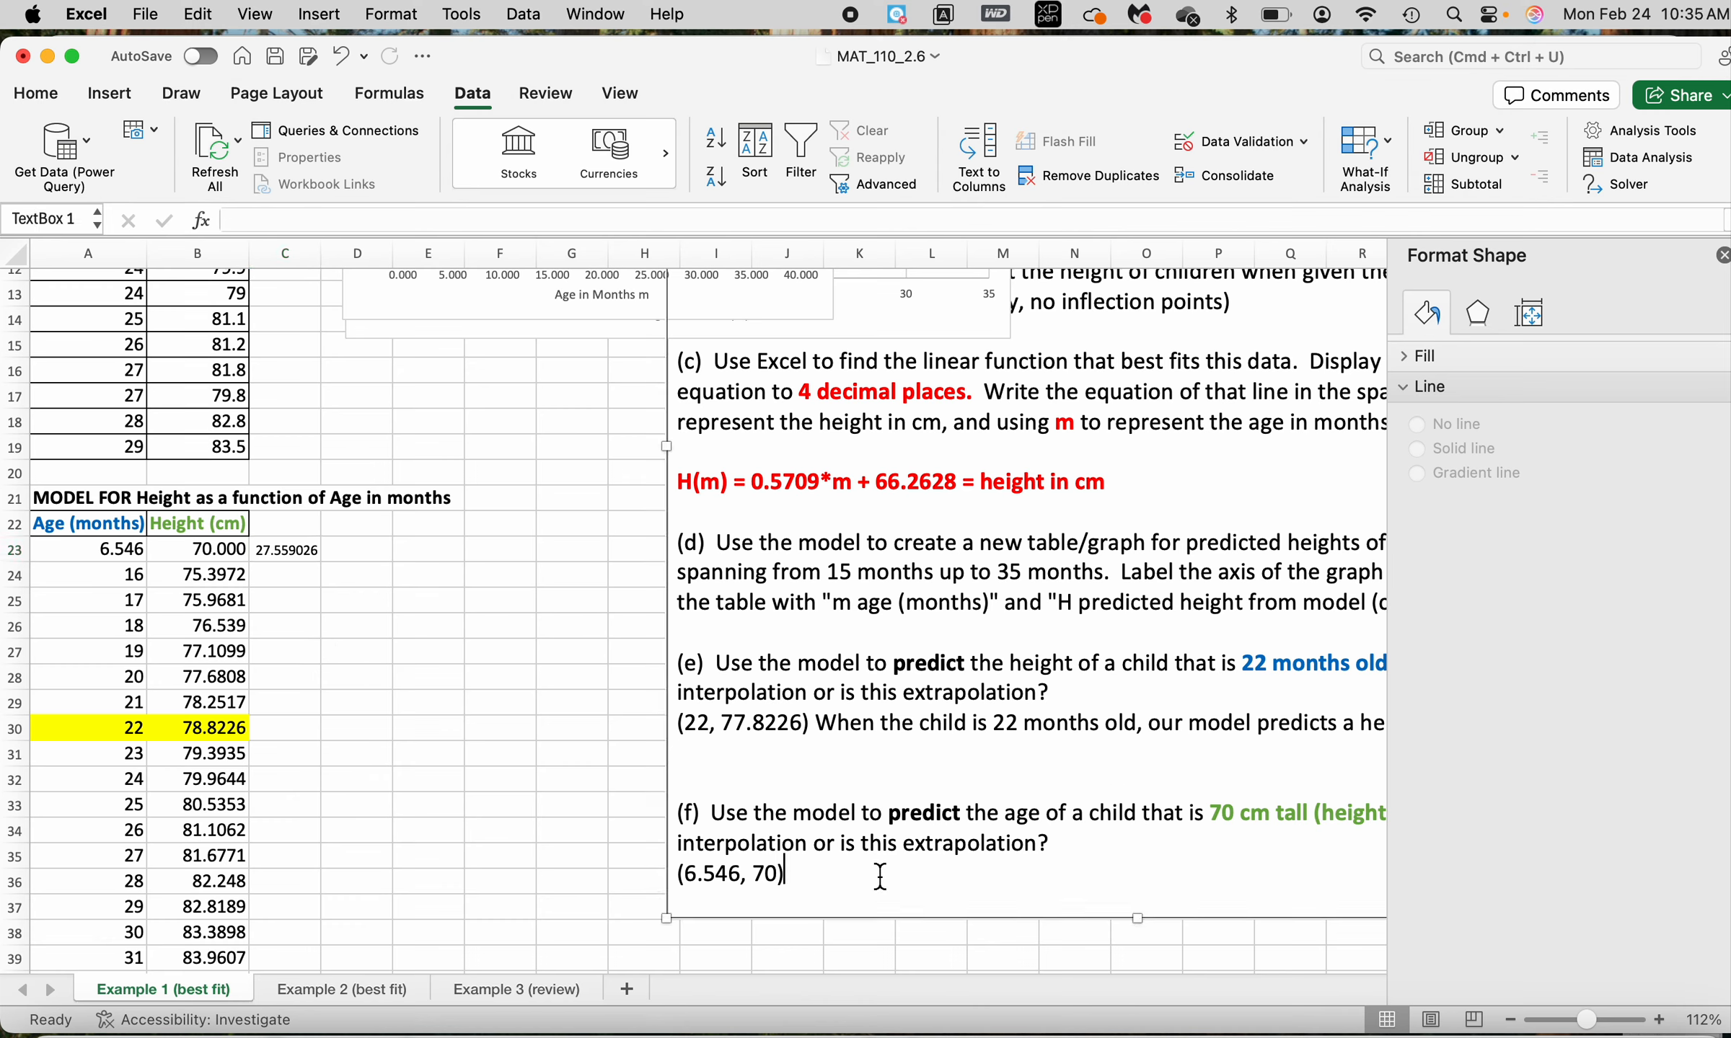
type("MOdel")
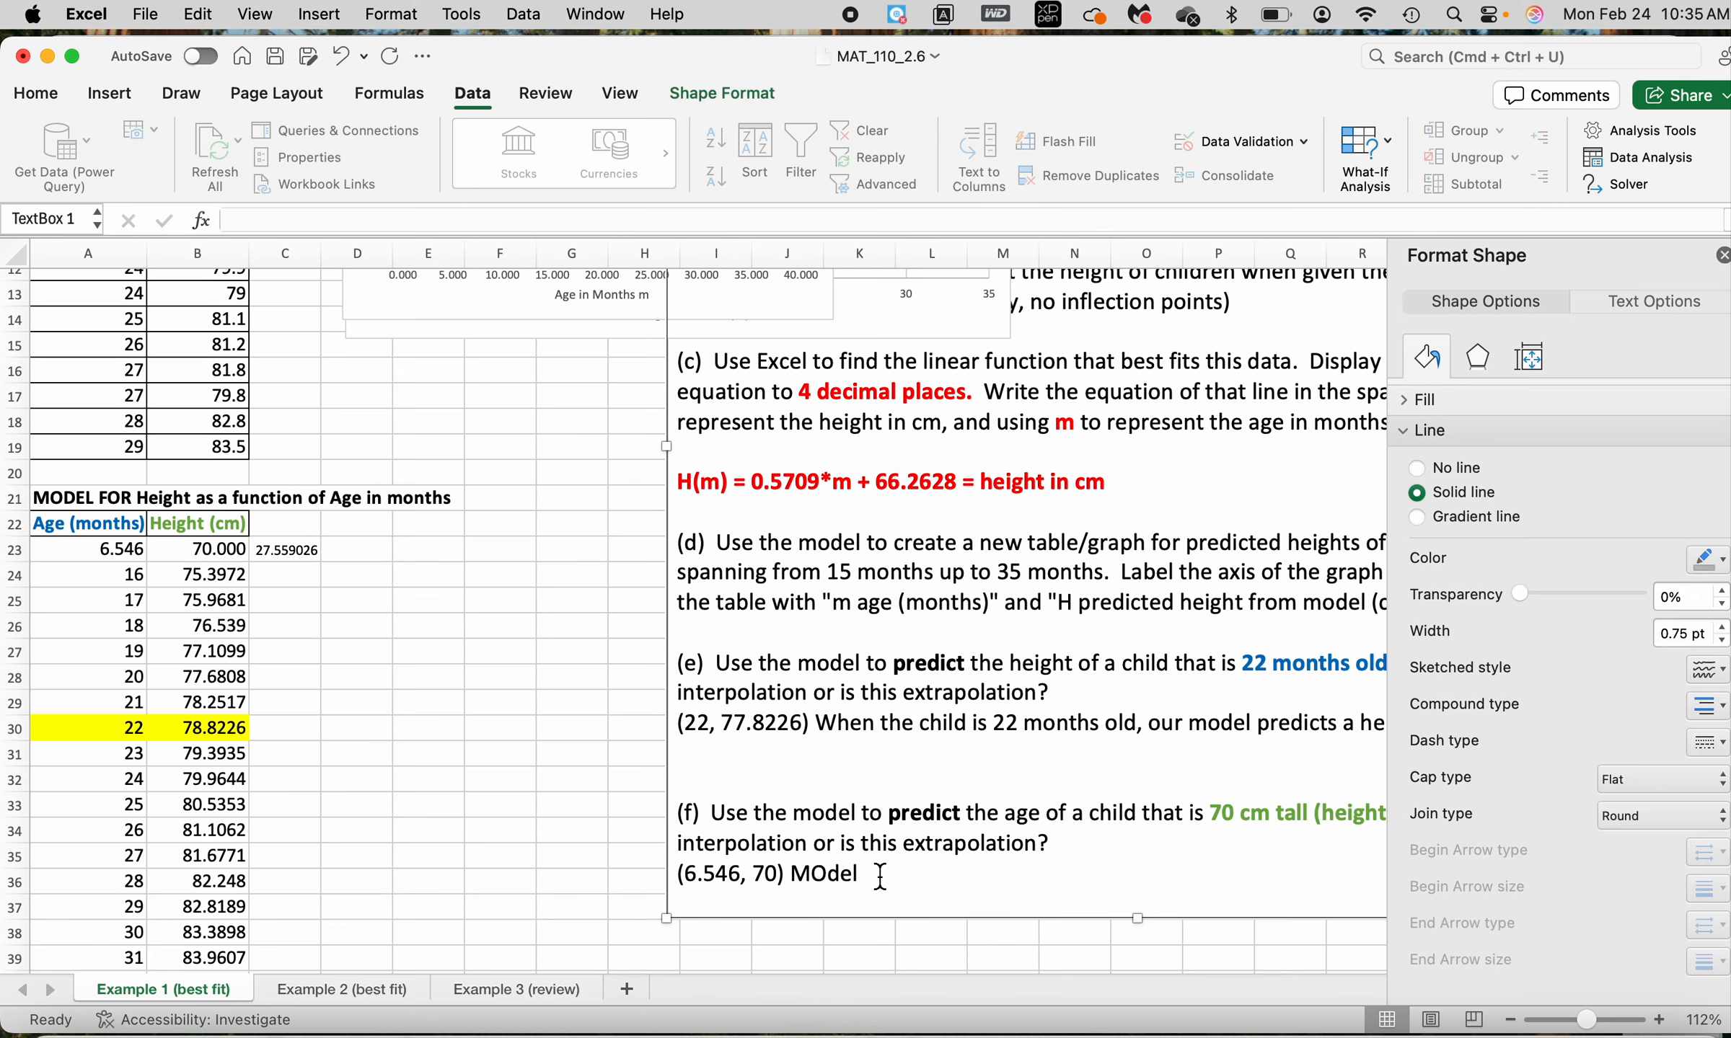
type(" breaks down! This doesn'")
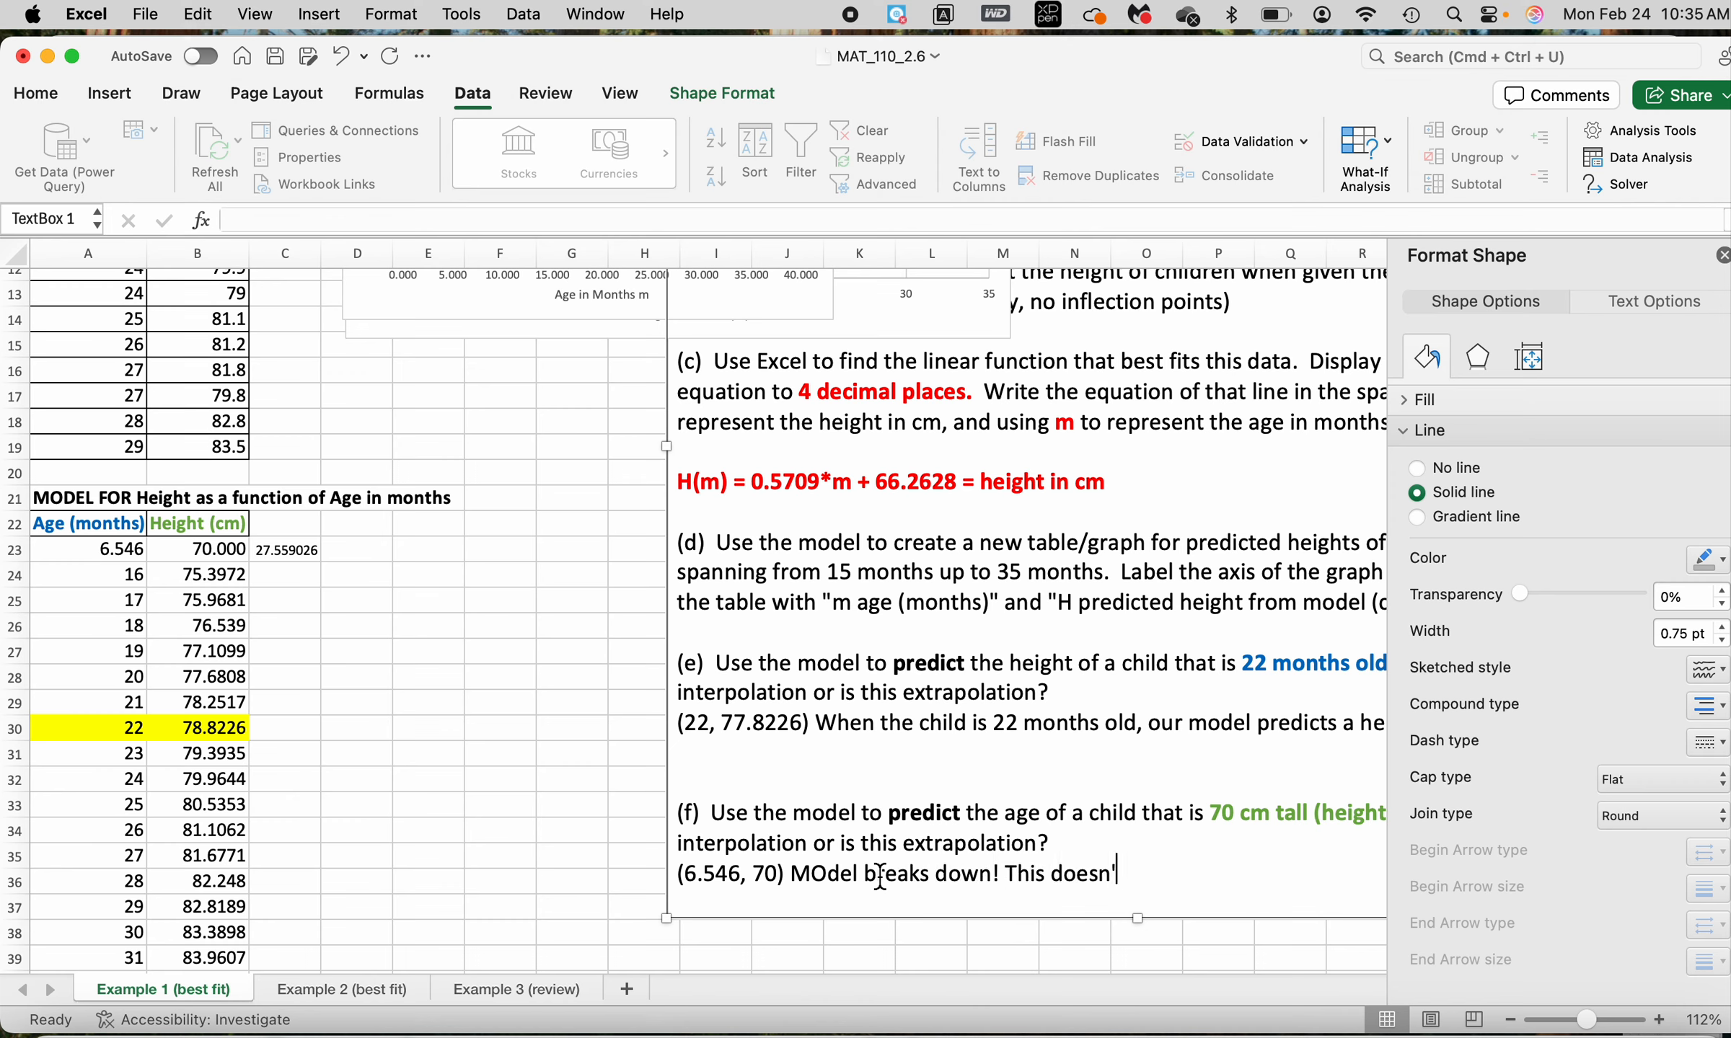
type("t make sense!")
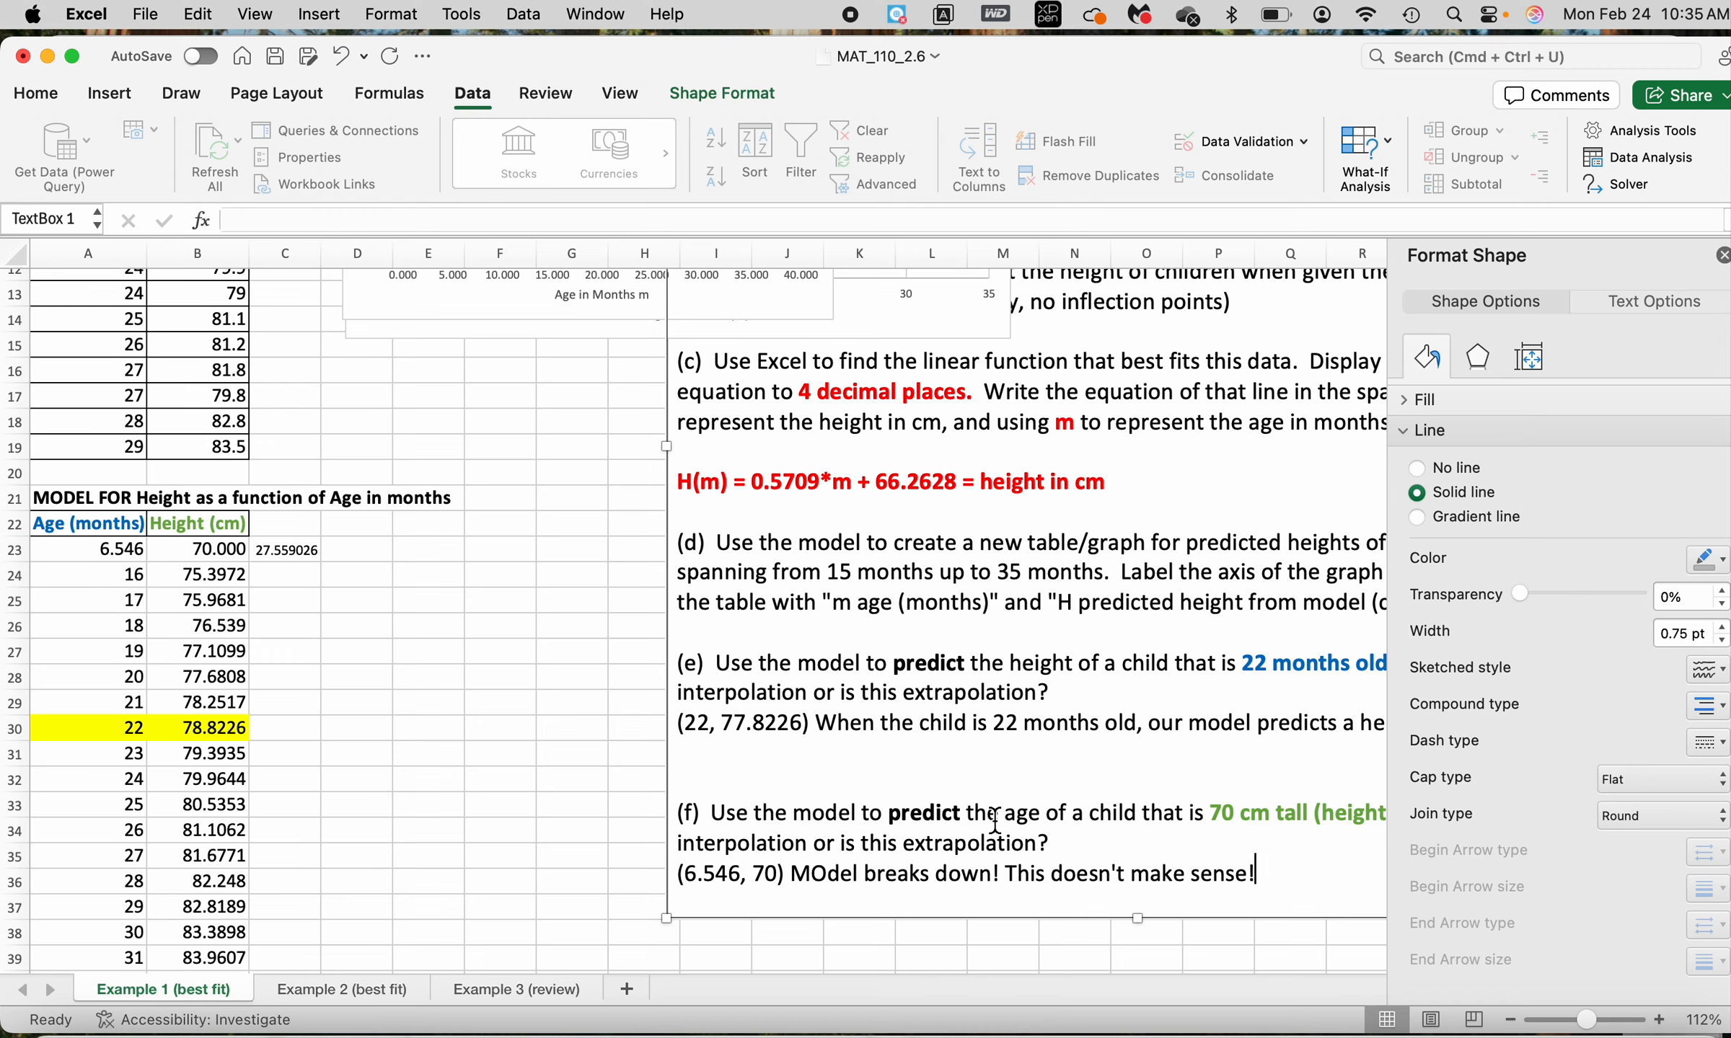
Review the written answers to parts (e) and (f) alongside the model table and the original data
scroll(996, 820, "down", 2)
scroll(996, 820, "up", 5)
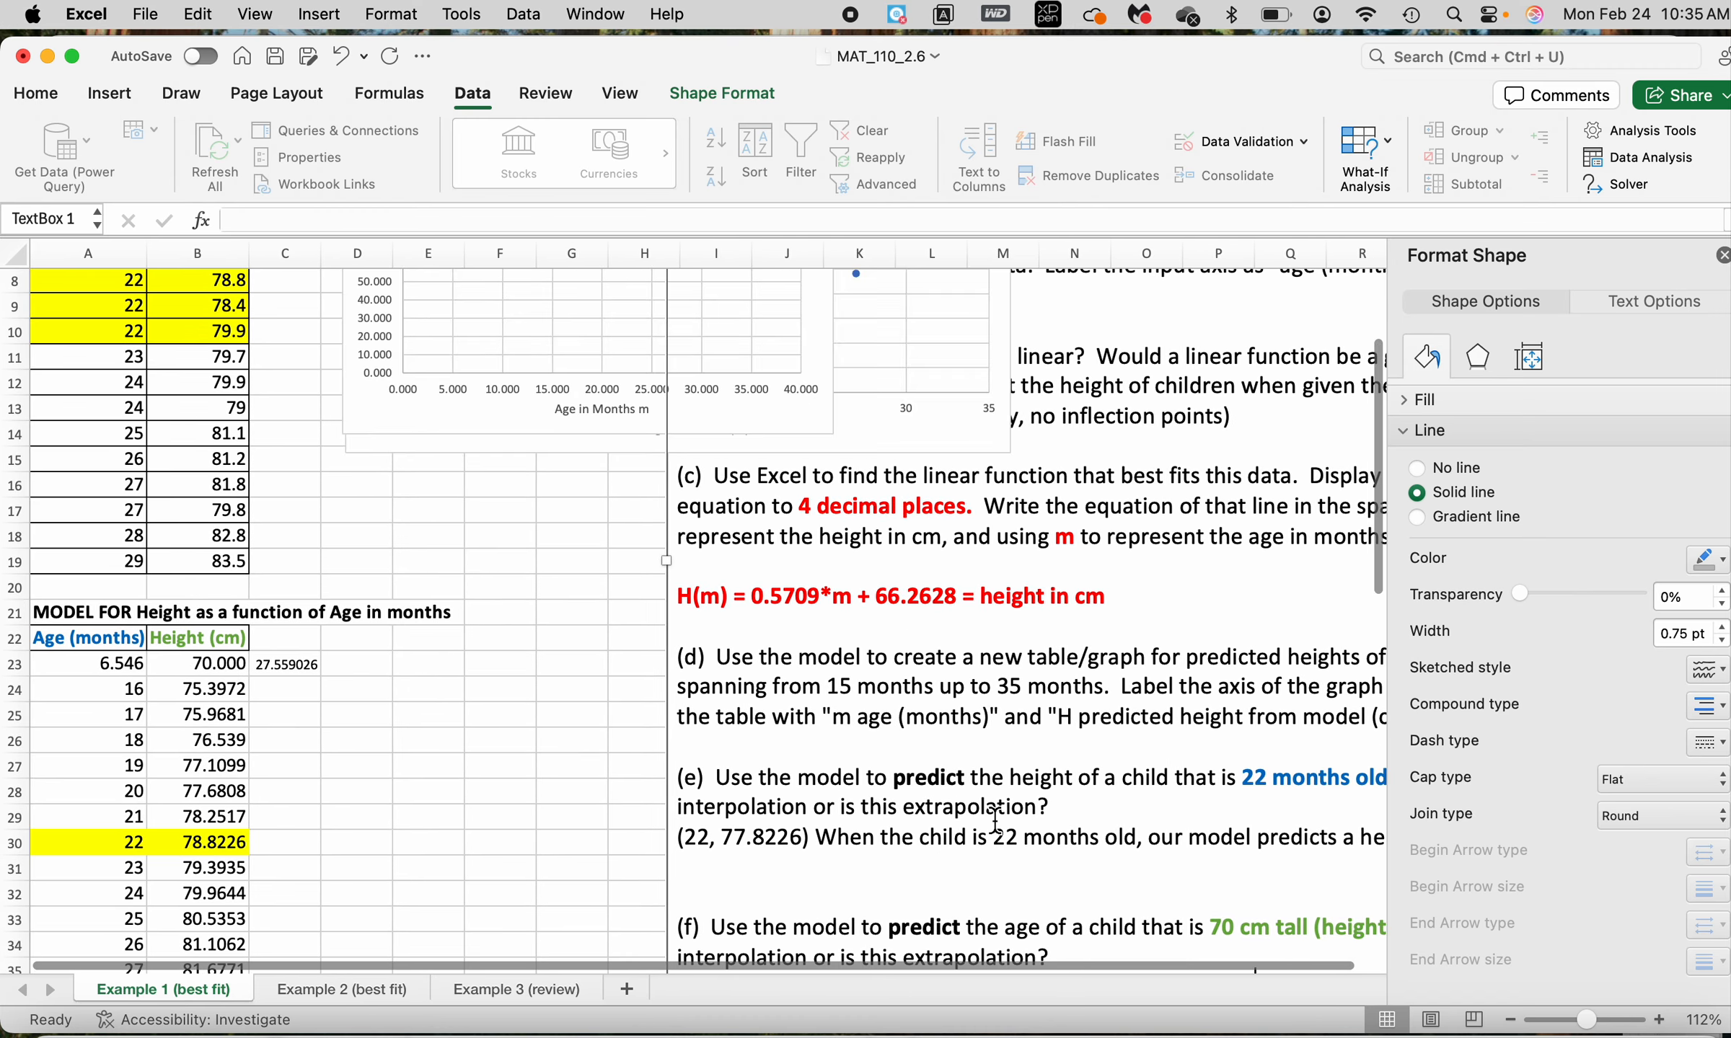
scroll(995, 820, "down", 5)
scroll(995, 820, "right", 2)
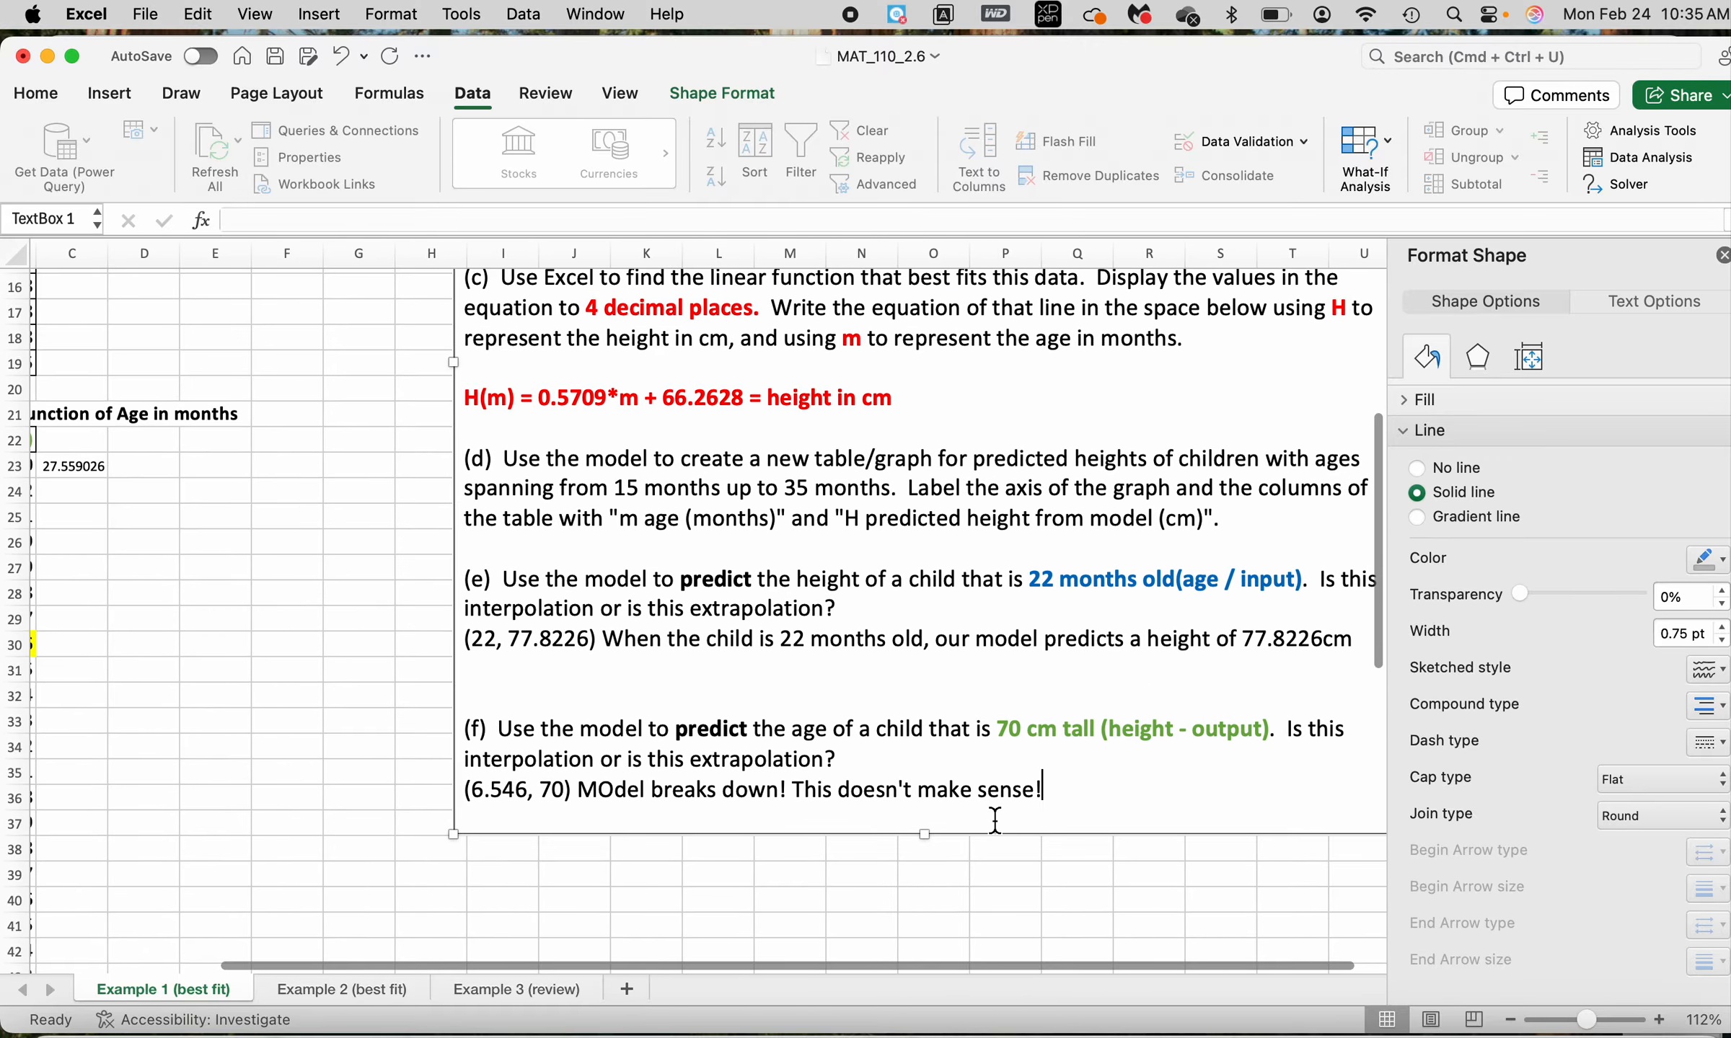
scroll(995, 820, "down", 1)
scroll(995, 820, "right", 2)
scroll(995, 820, "left", 4)
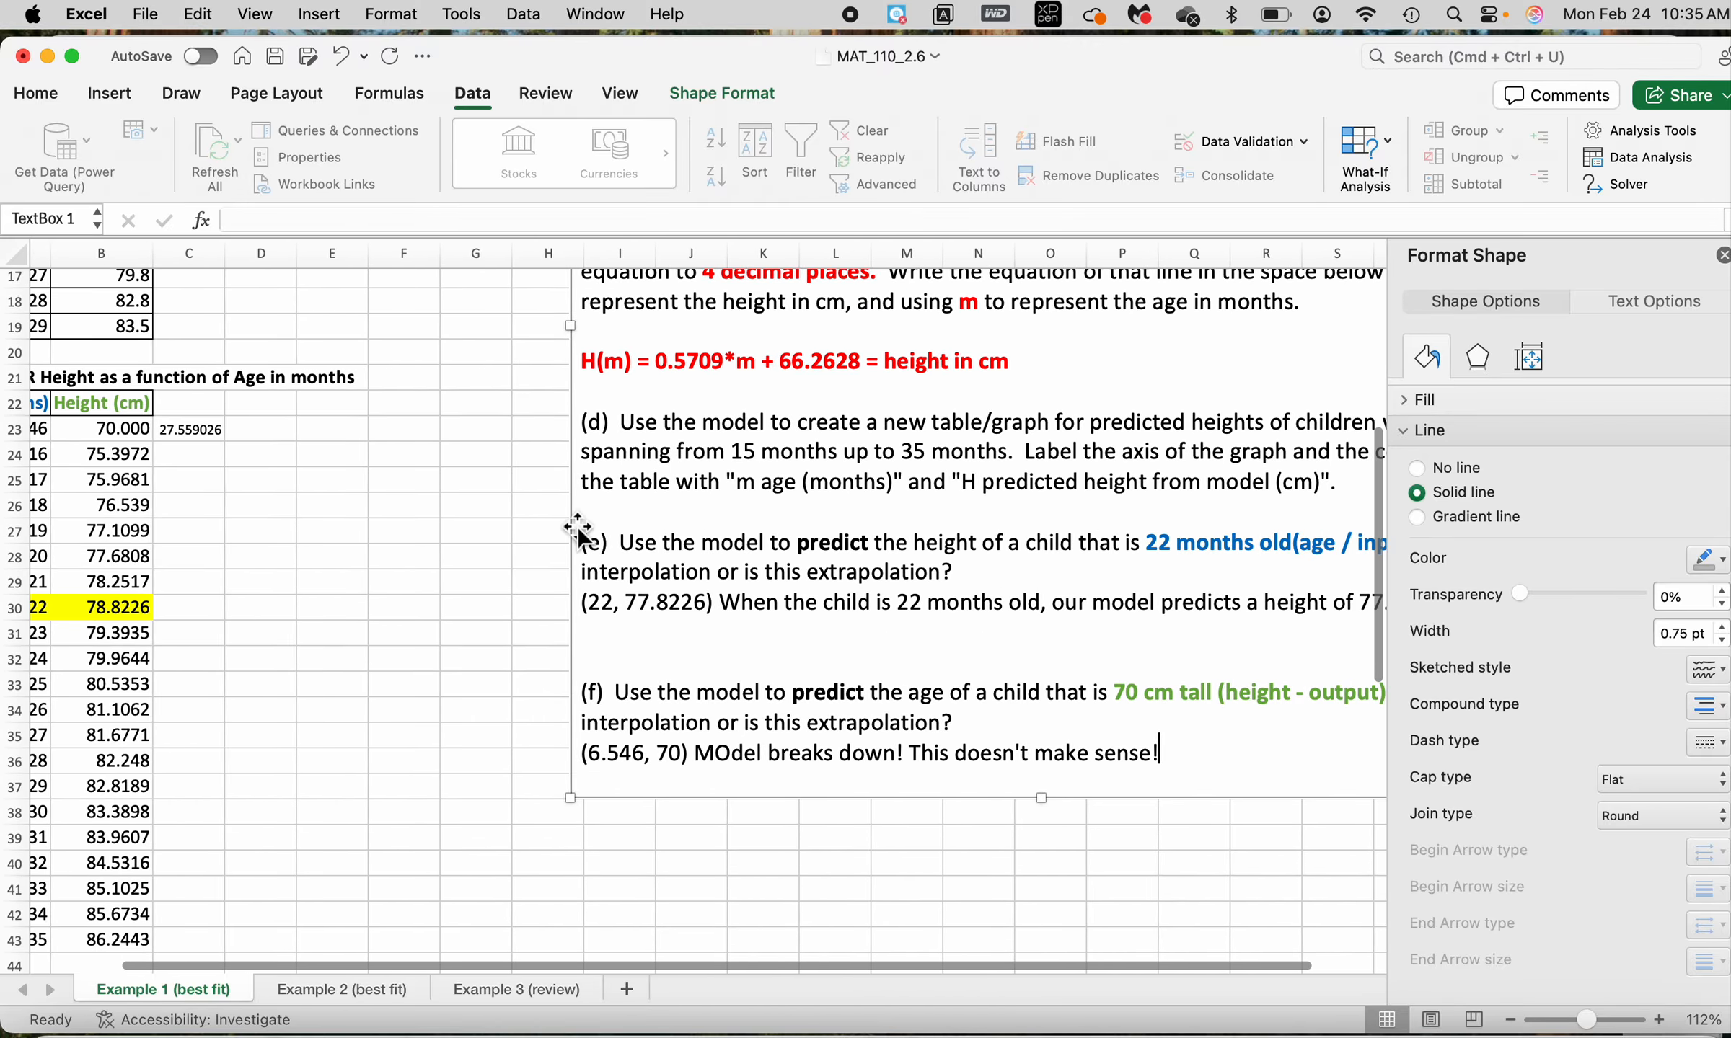
scroll(578, 538, "left", 1)
scroll(581, 562, "up", 8)
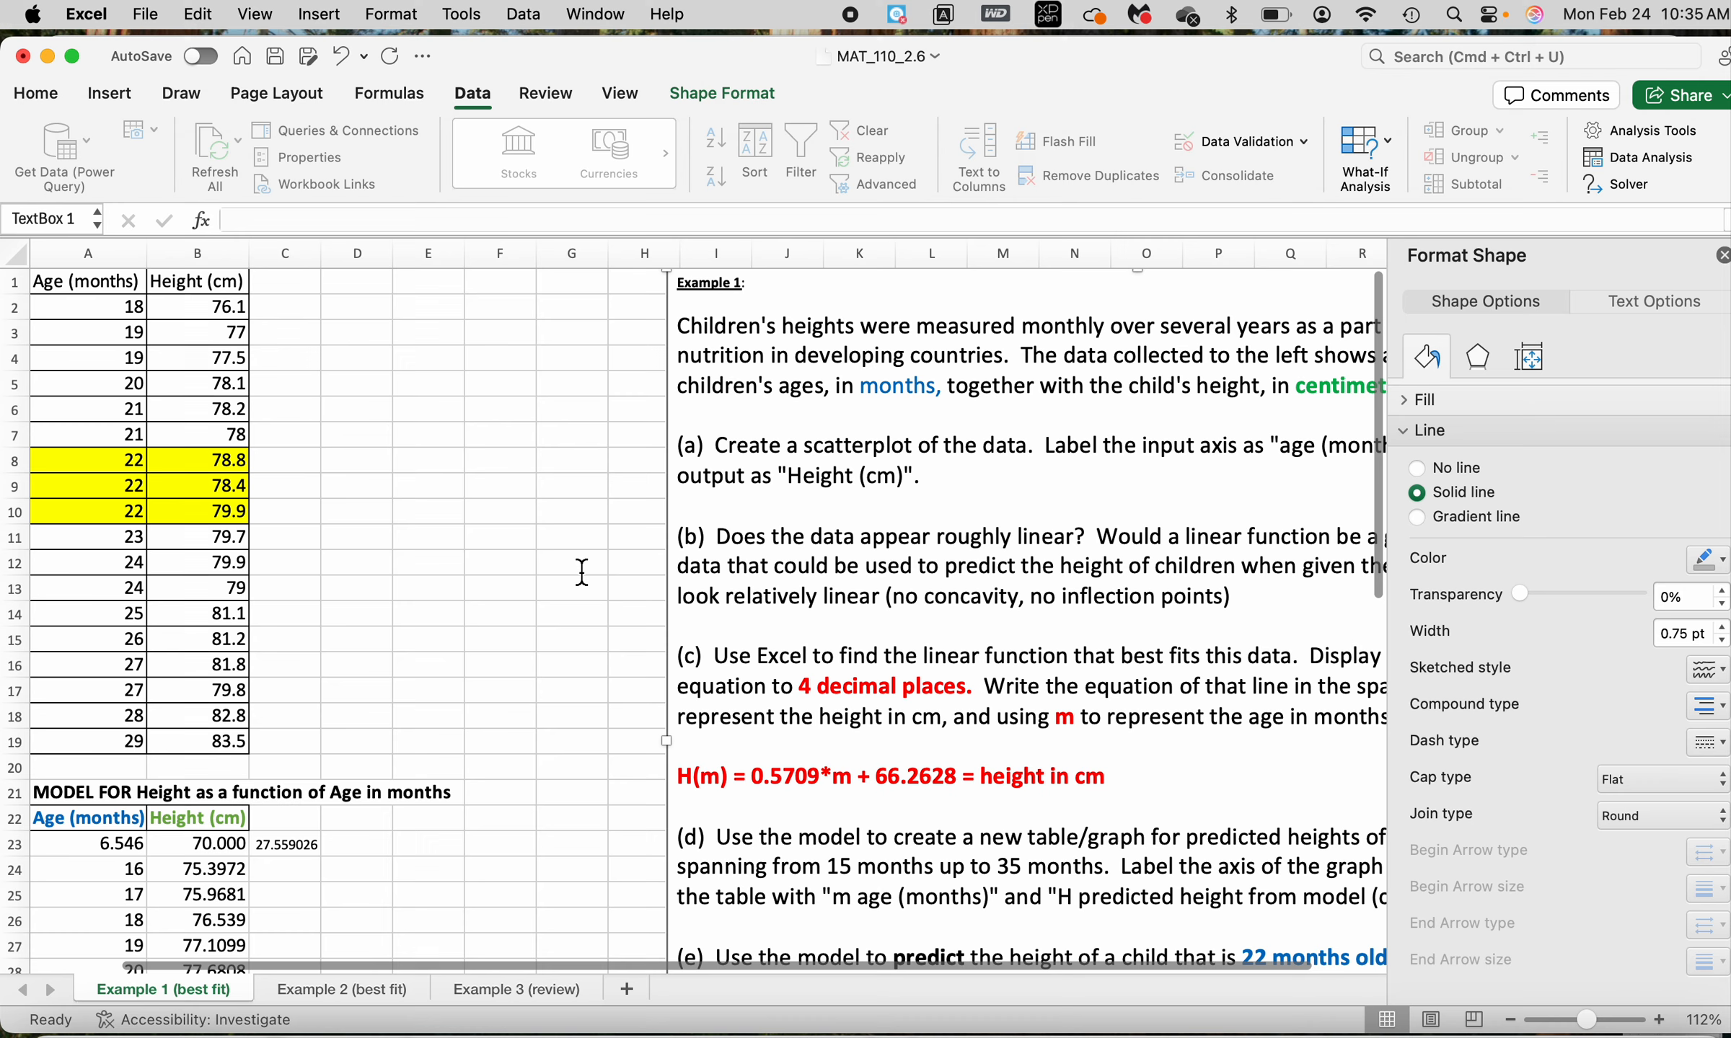
Examine the span of ages in the original data, A2:A19, from the first entry to the last
left_click(109, 297)
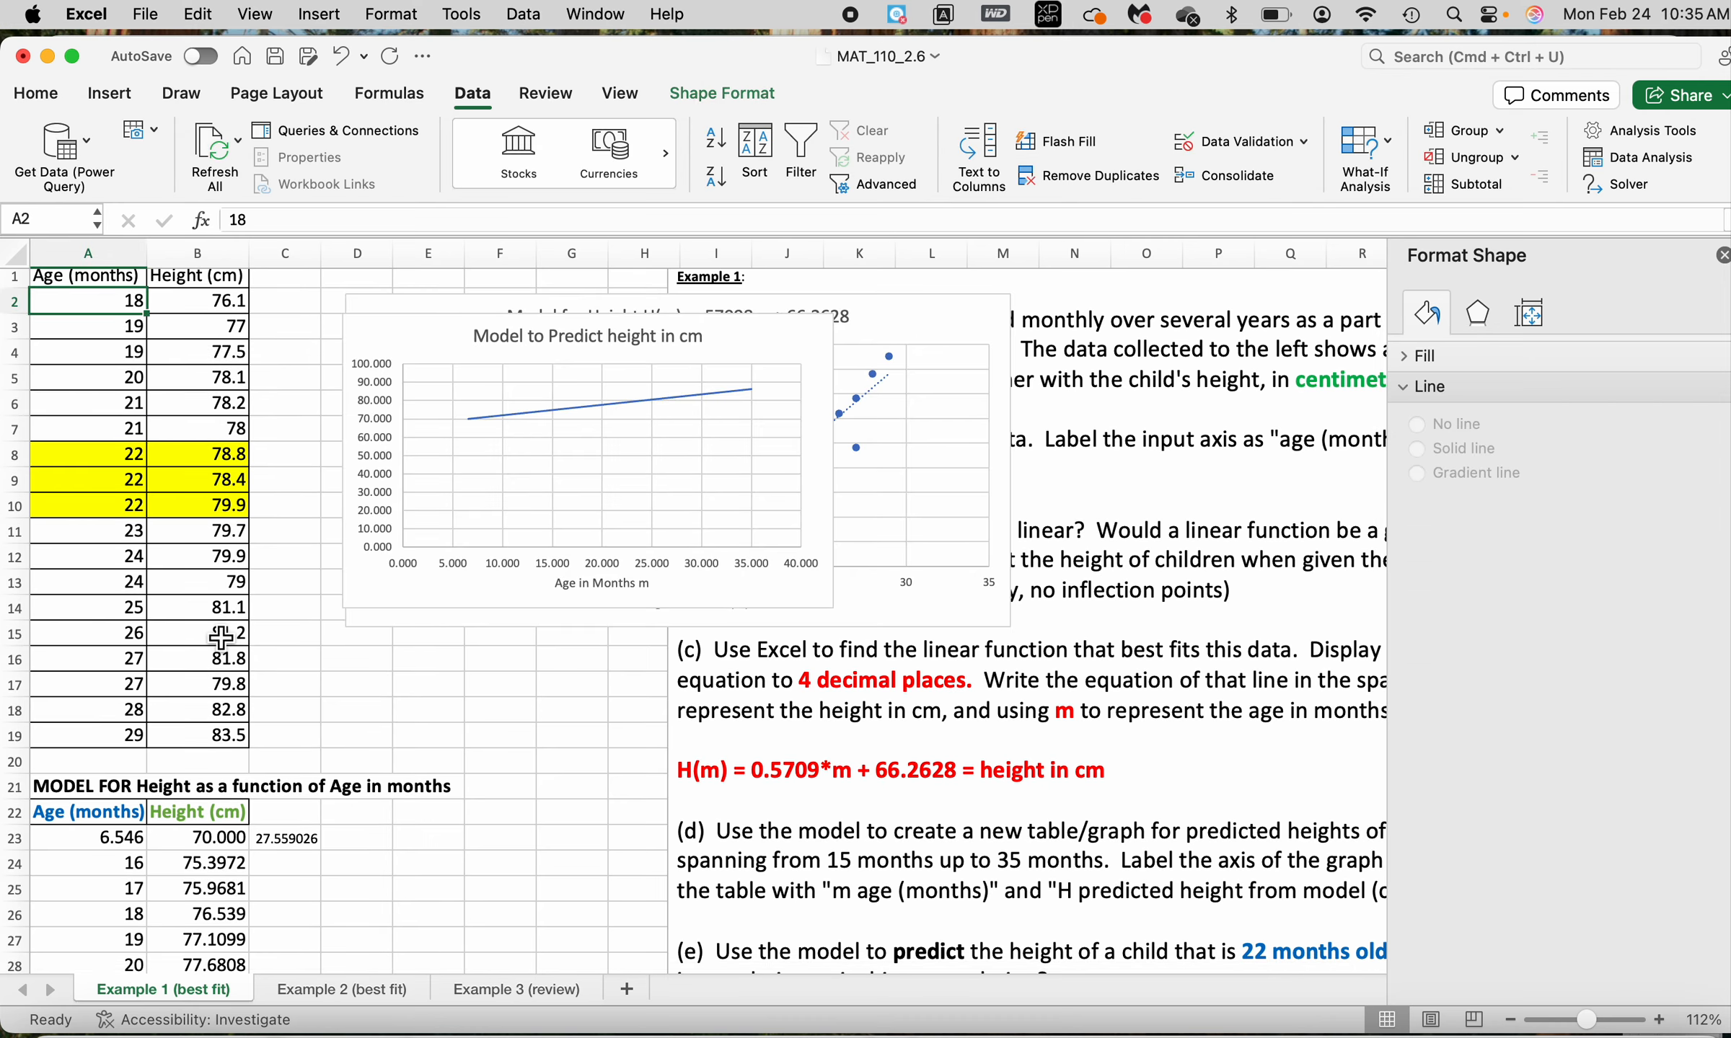
key("shift+Down")
key("shift+Down")
key("shift+Down")
key("shift+Down")
key("shift+Down")
key("shift+Down")
key("shift+Down")
key("shift+Down")
key("shift+Down")
key("shift+Down")
key("shift+Down")
key("shift+Down")
key("shift+Down")
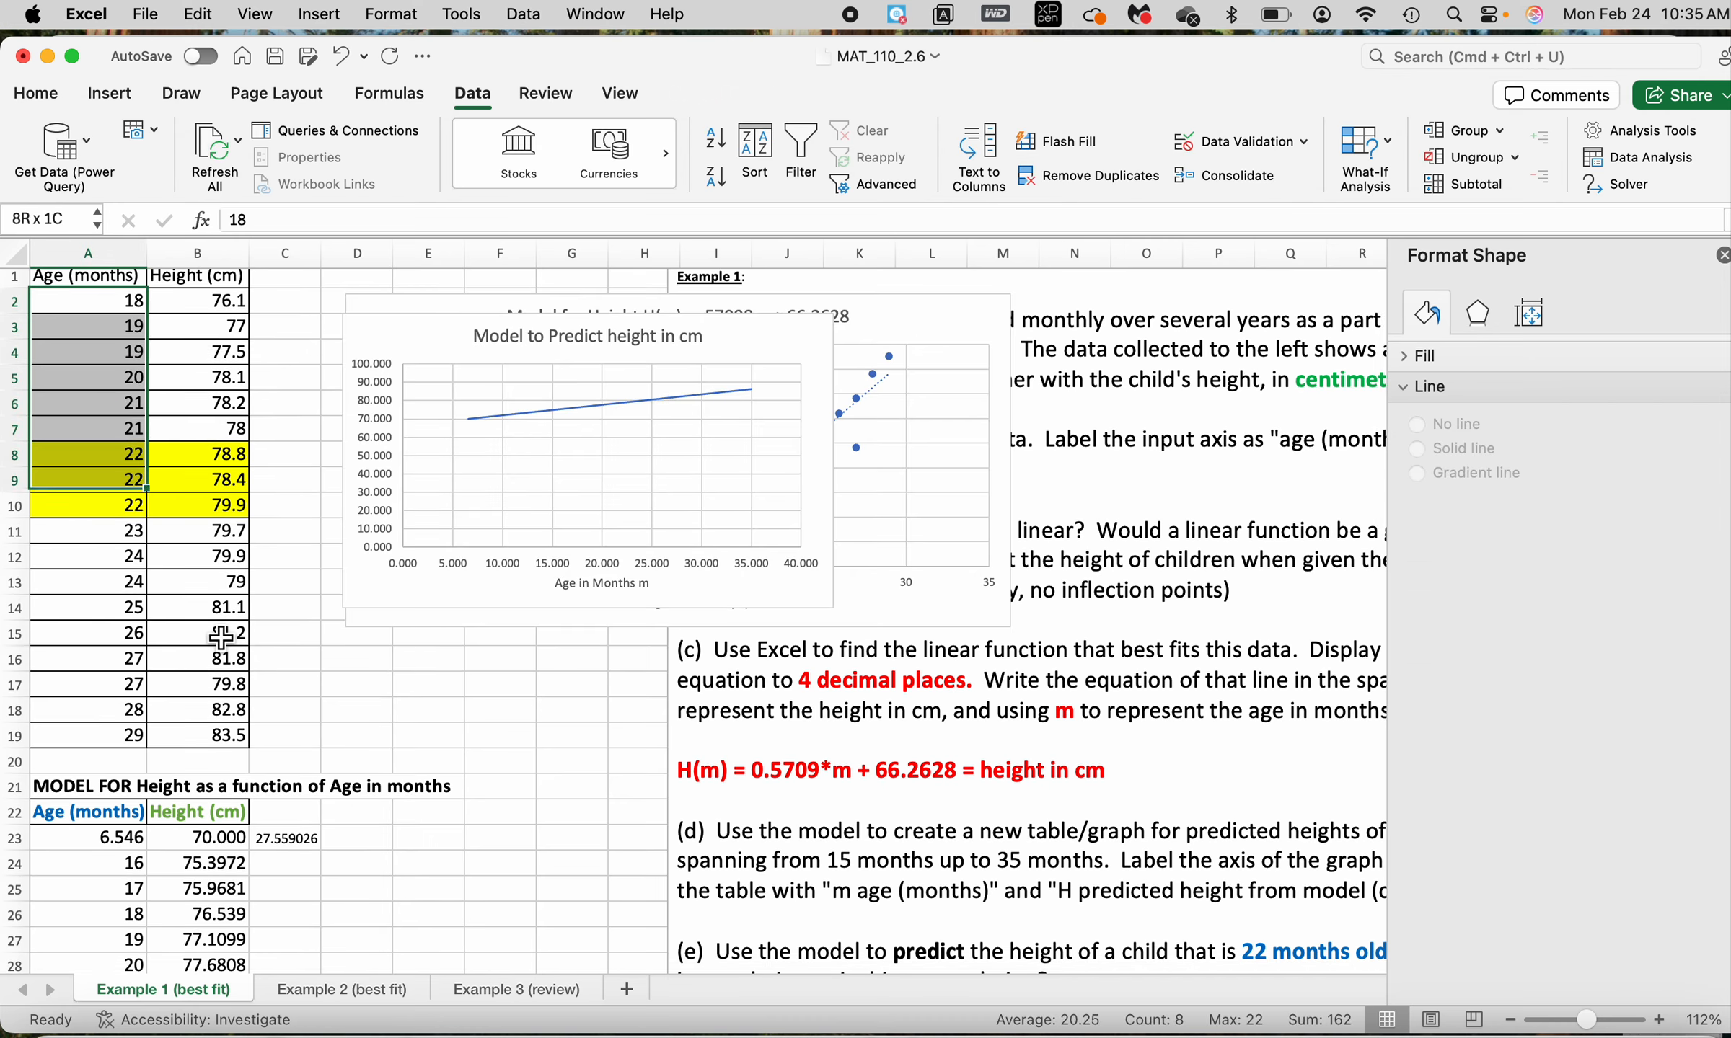
key("shift+Down")
key("shift+Down")
key("shift+Down")
key("shift+Down")
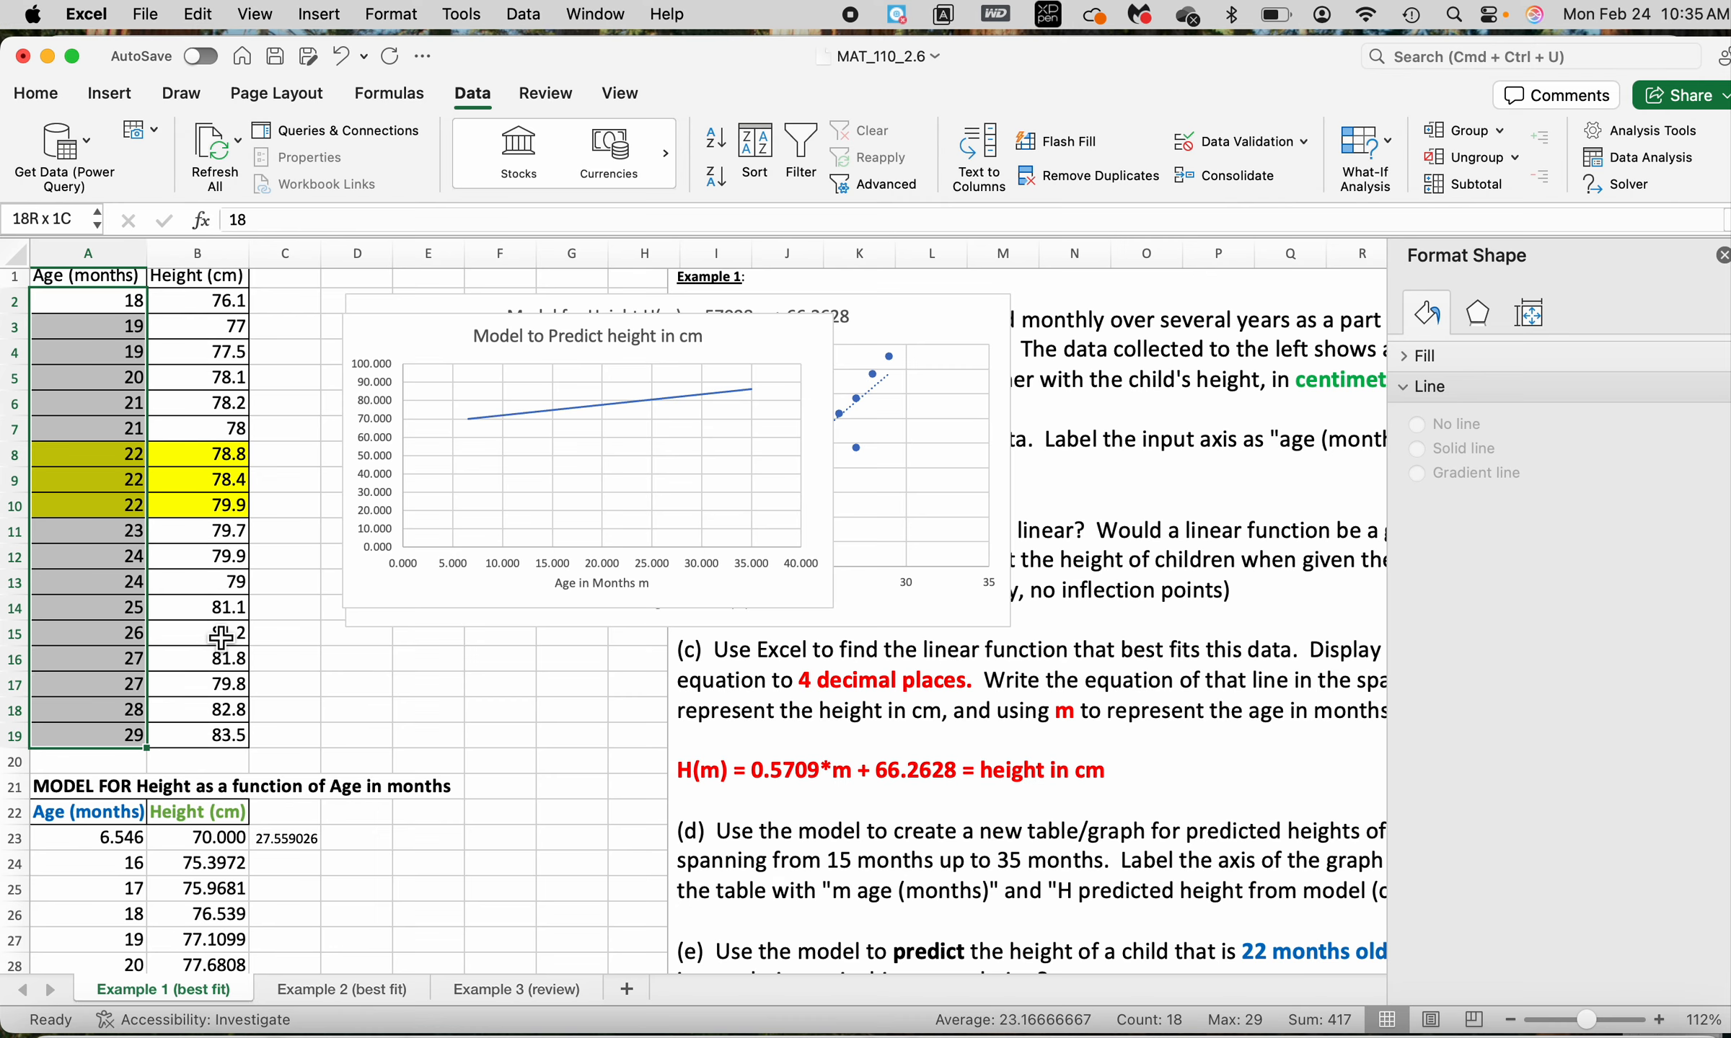
left_click(113, 313)
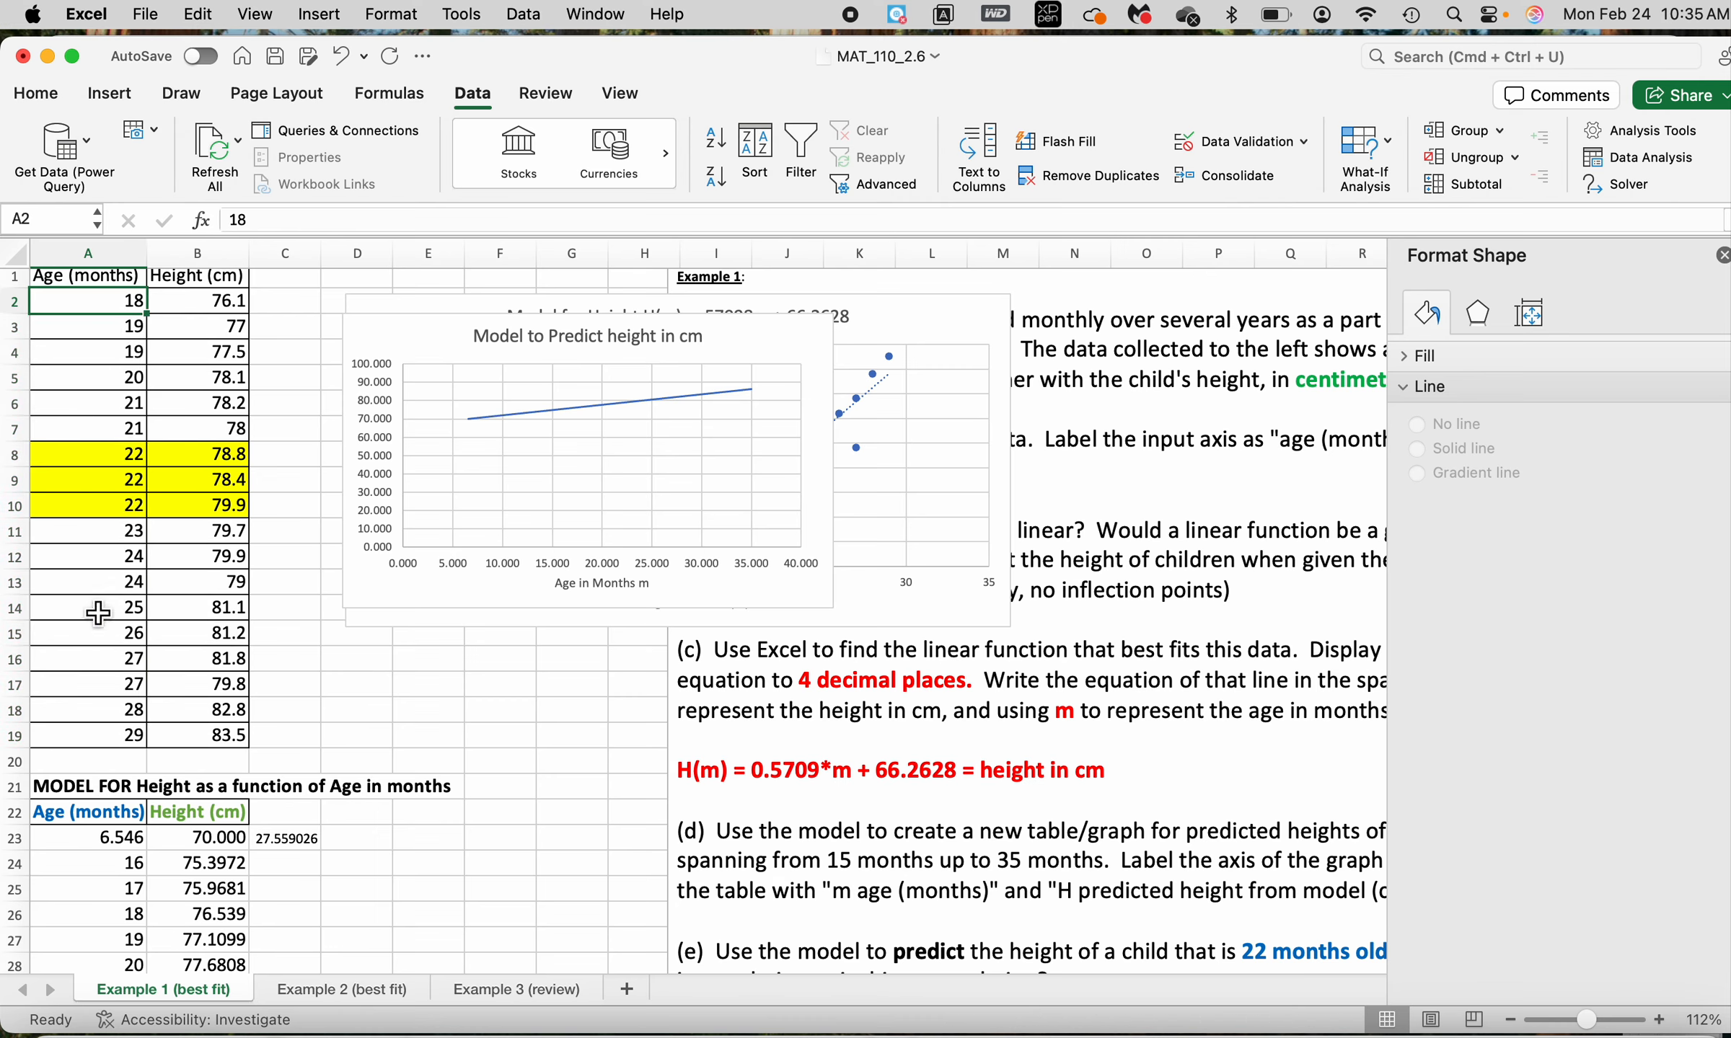
left_click(130, 745)
scroll(130, 745, "up", 1)
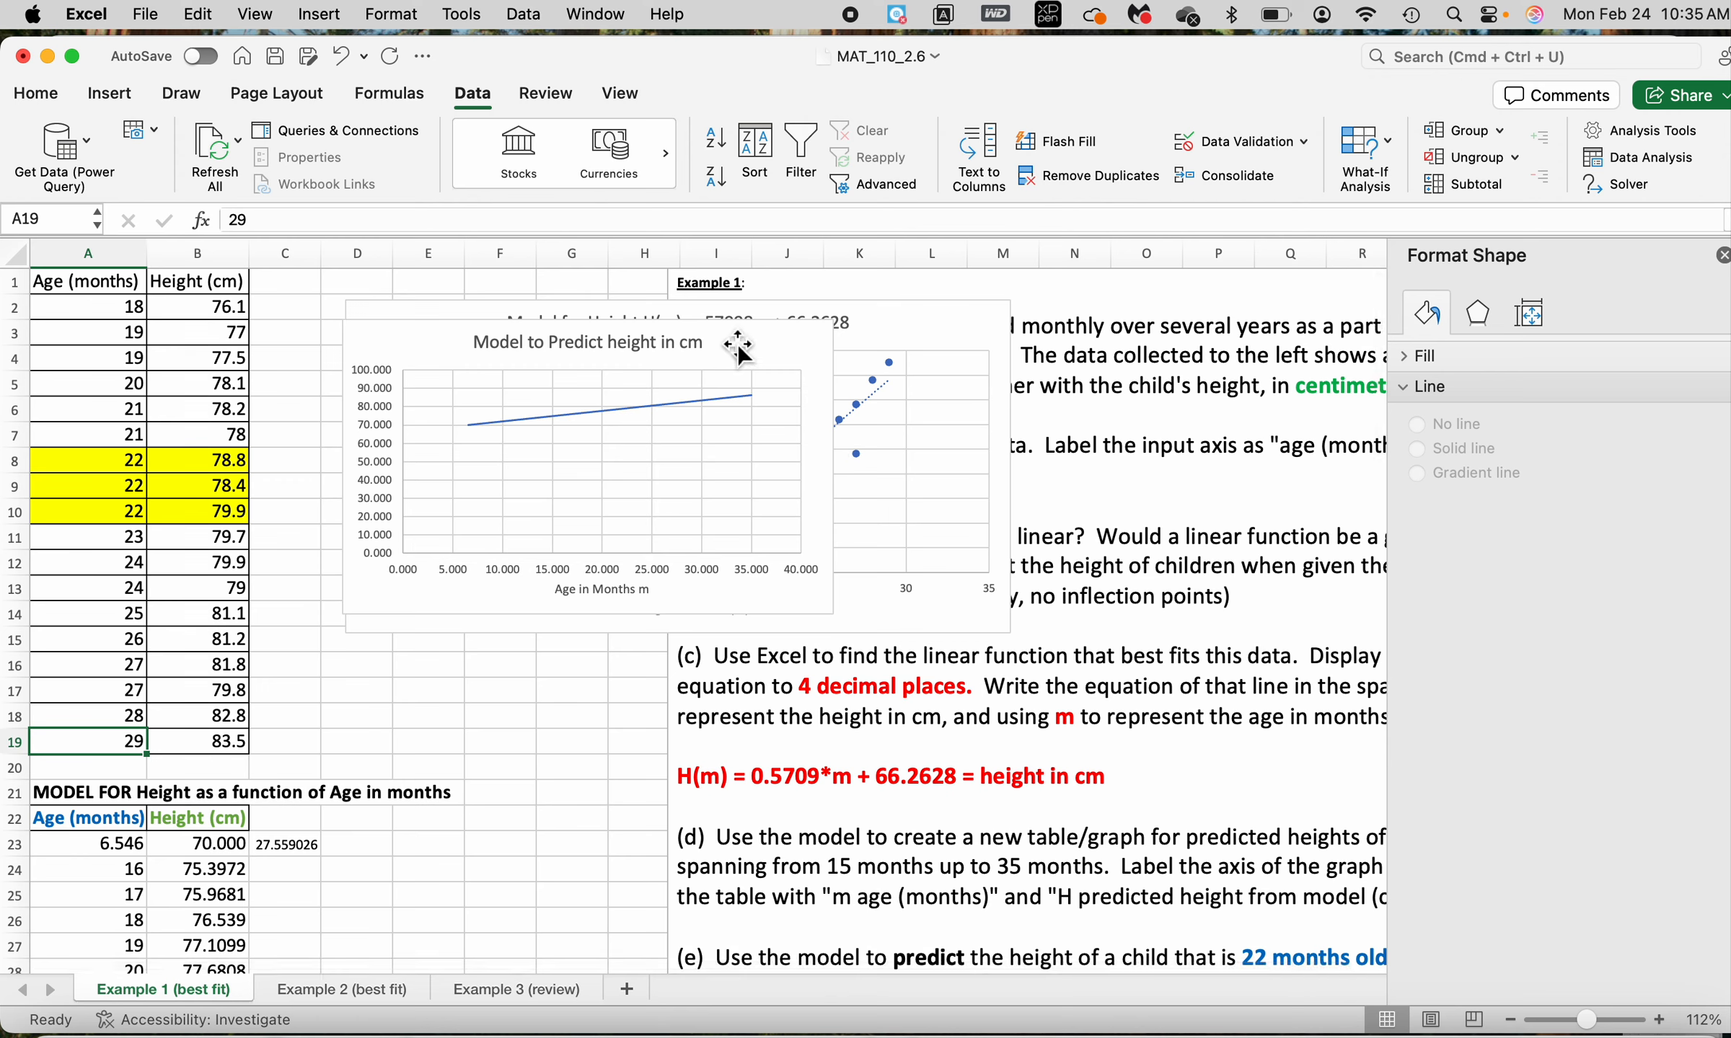
Move the "Model to Predict height in cm" chart clear of the scatterplot and select the original ages A2:A19
left_click_drag(735, 336, 1368, 636)
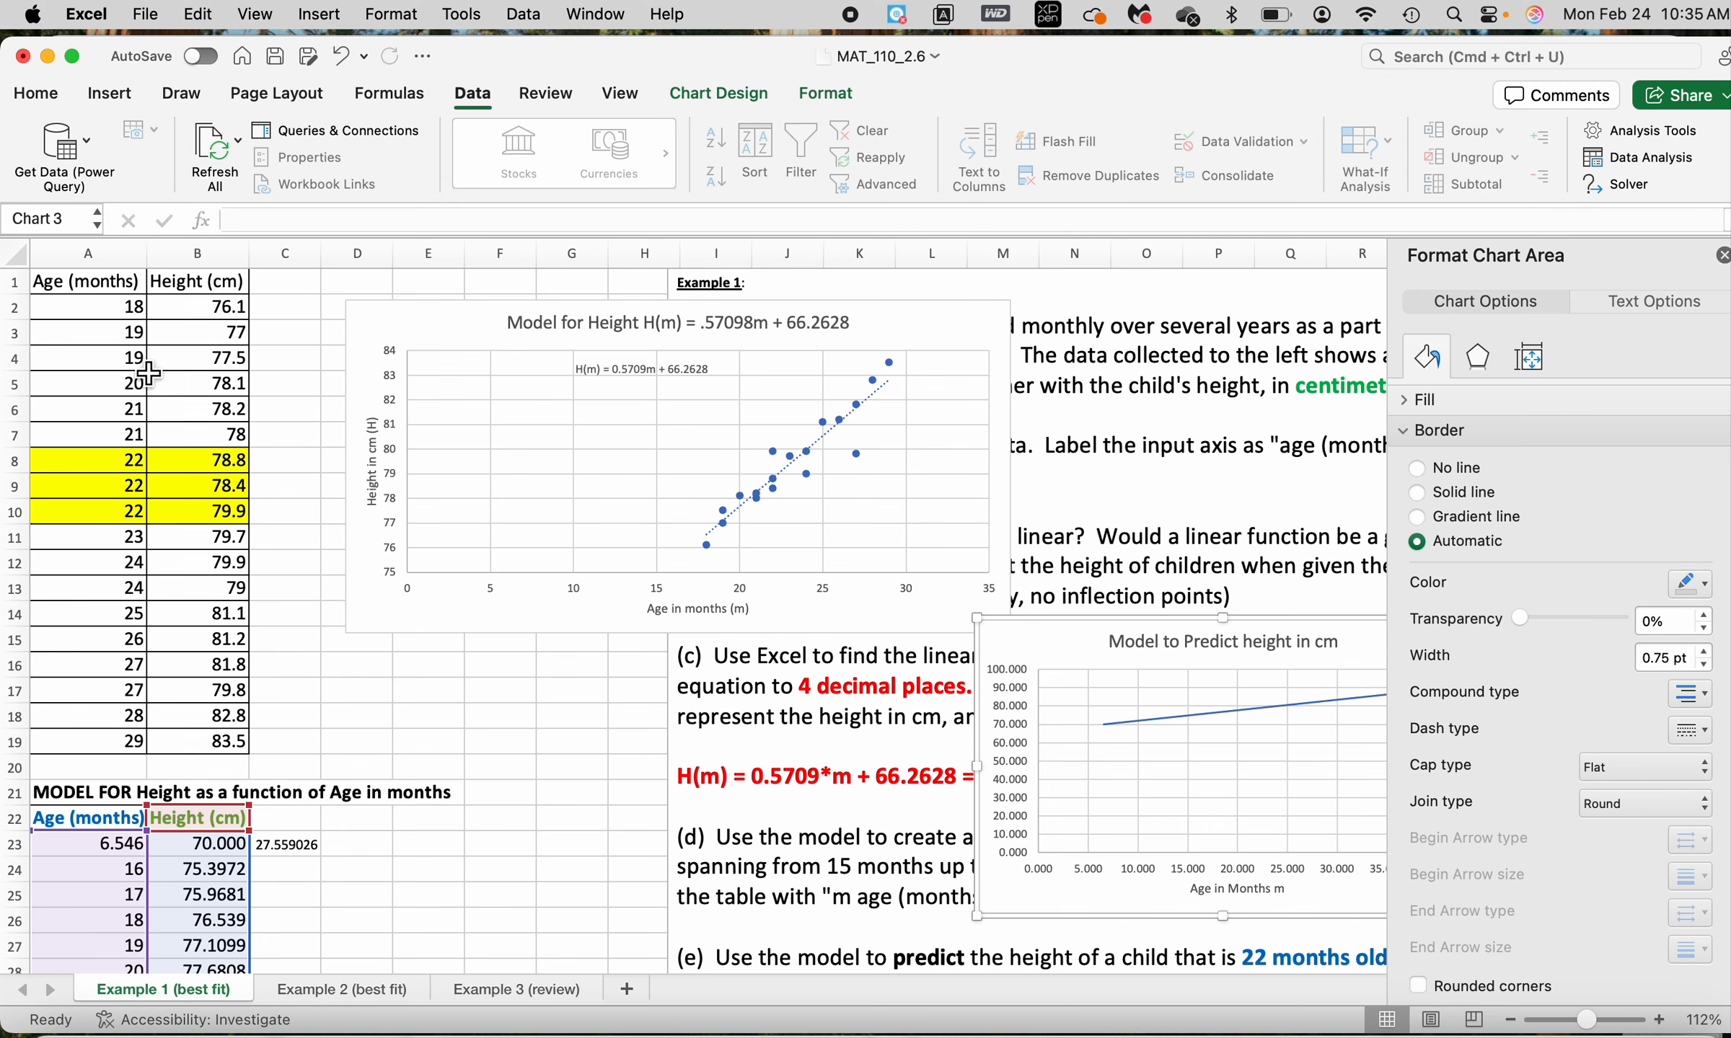
left_click(130, 317)
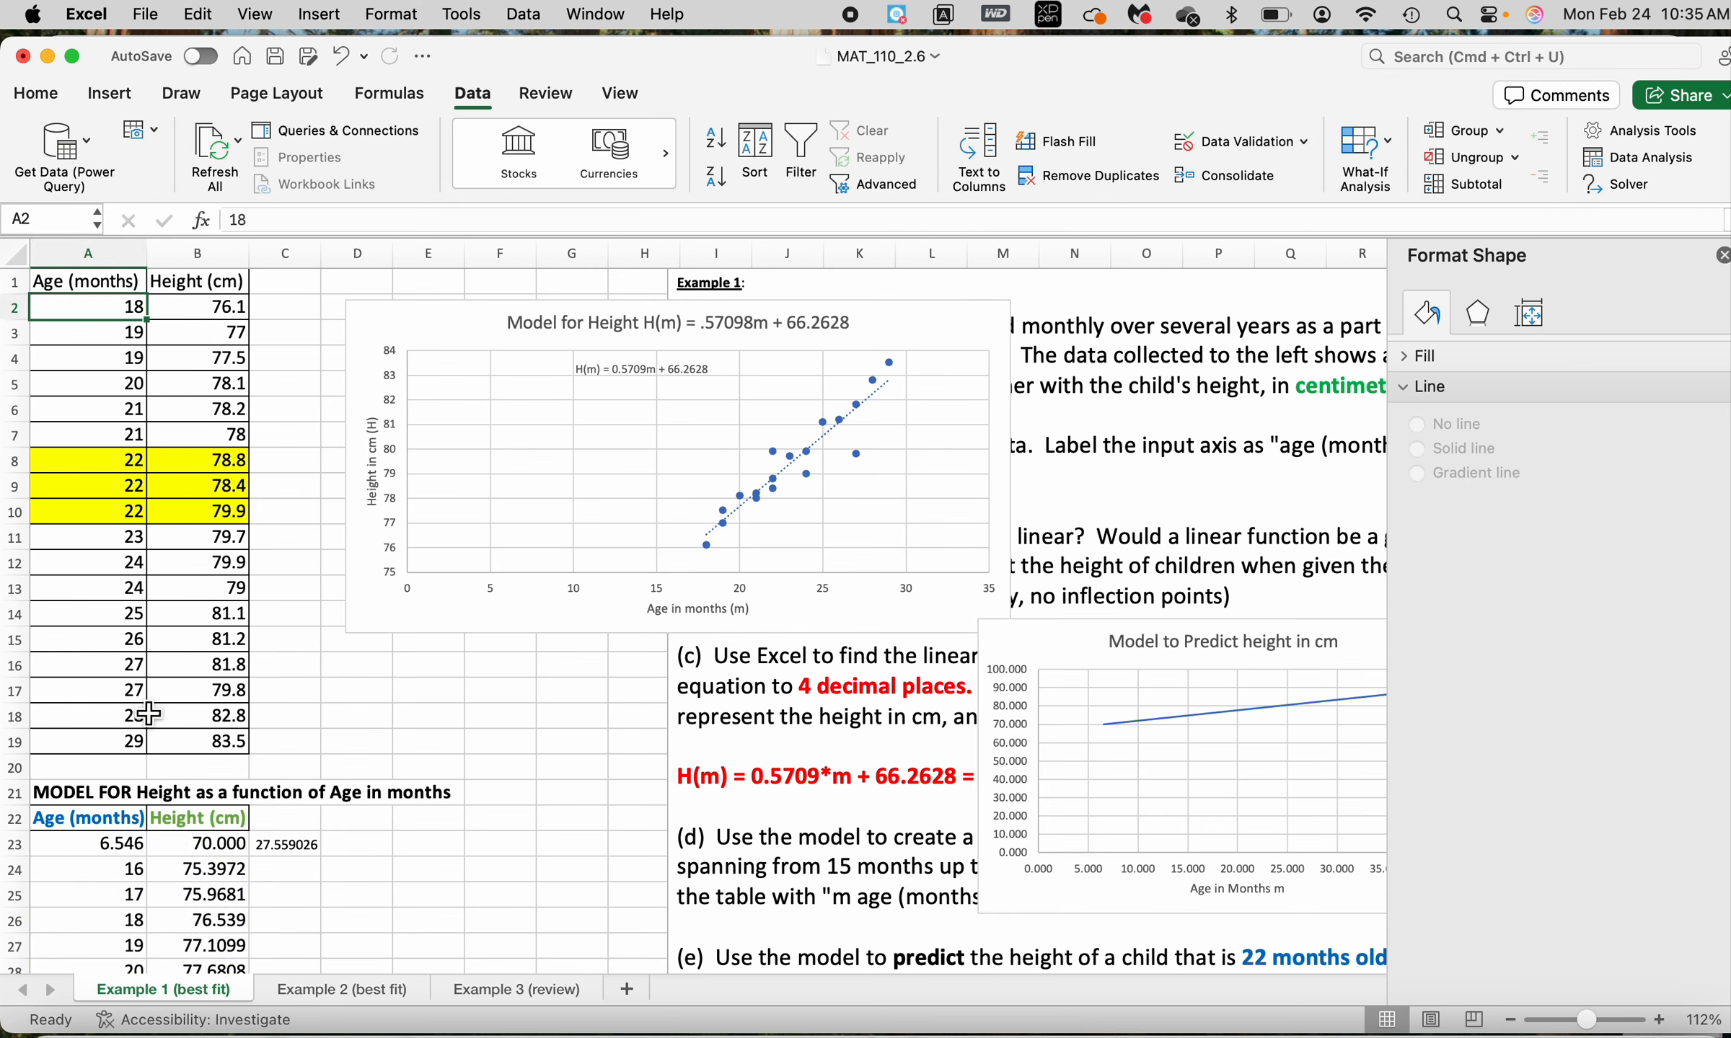
left_click(124, 744, "shift")
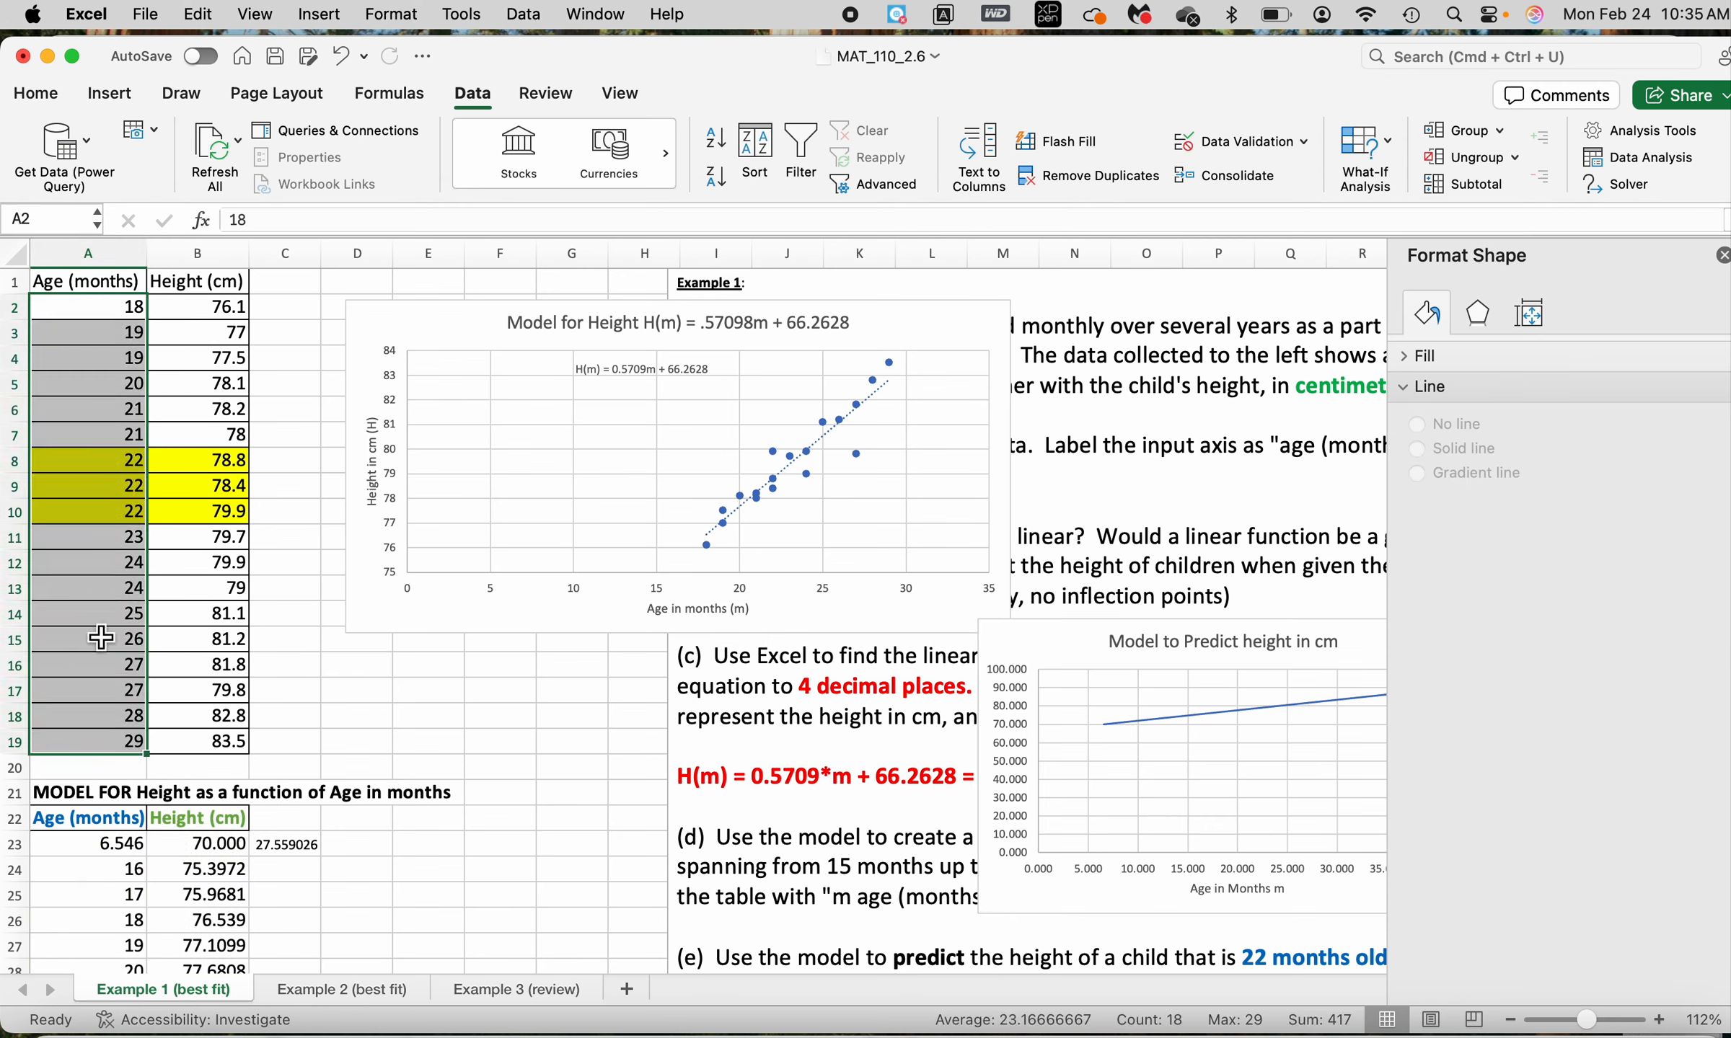
Fill the model table's ages from 18 to 29 months, A26:A37, with light orange
scroll(106, 752, "down", 5)
scroll(105, 752, "down", 2)
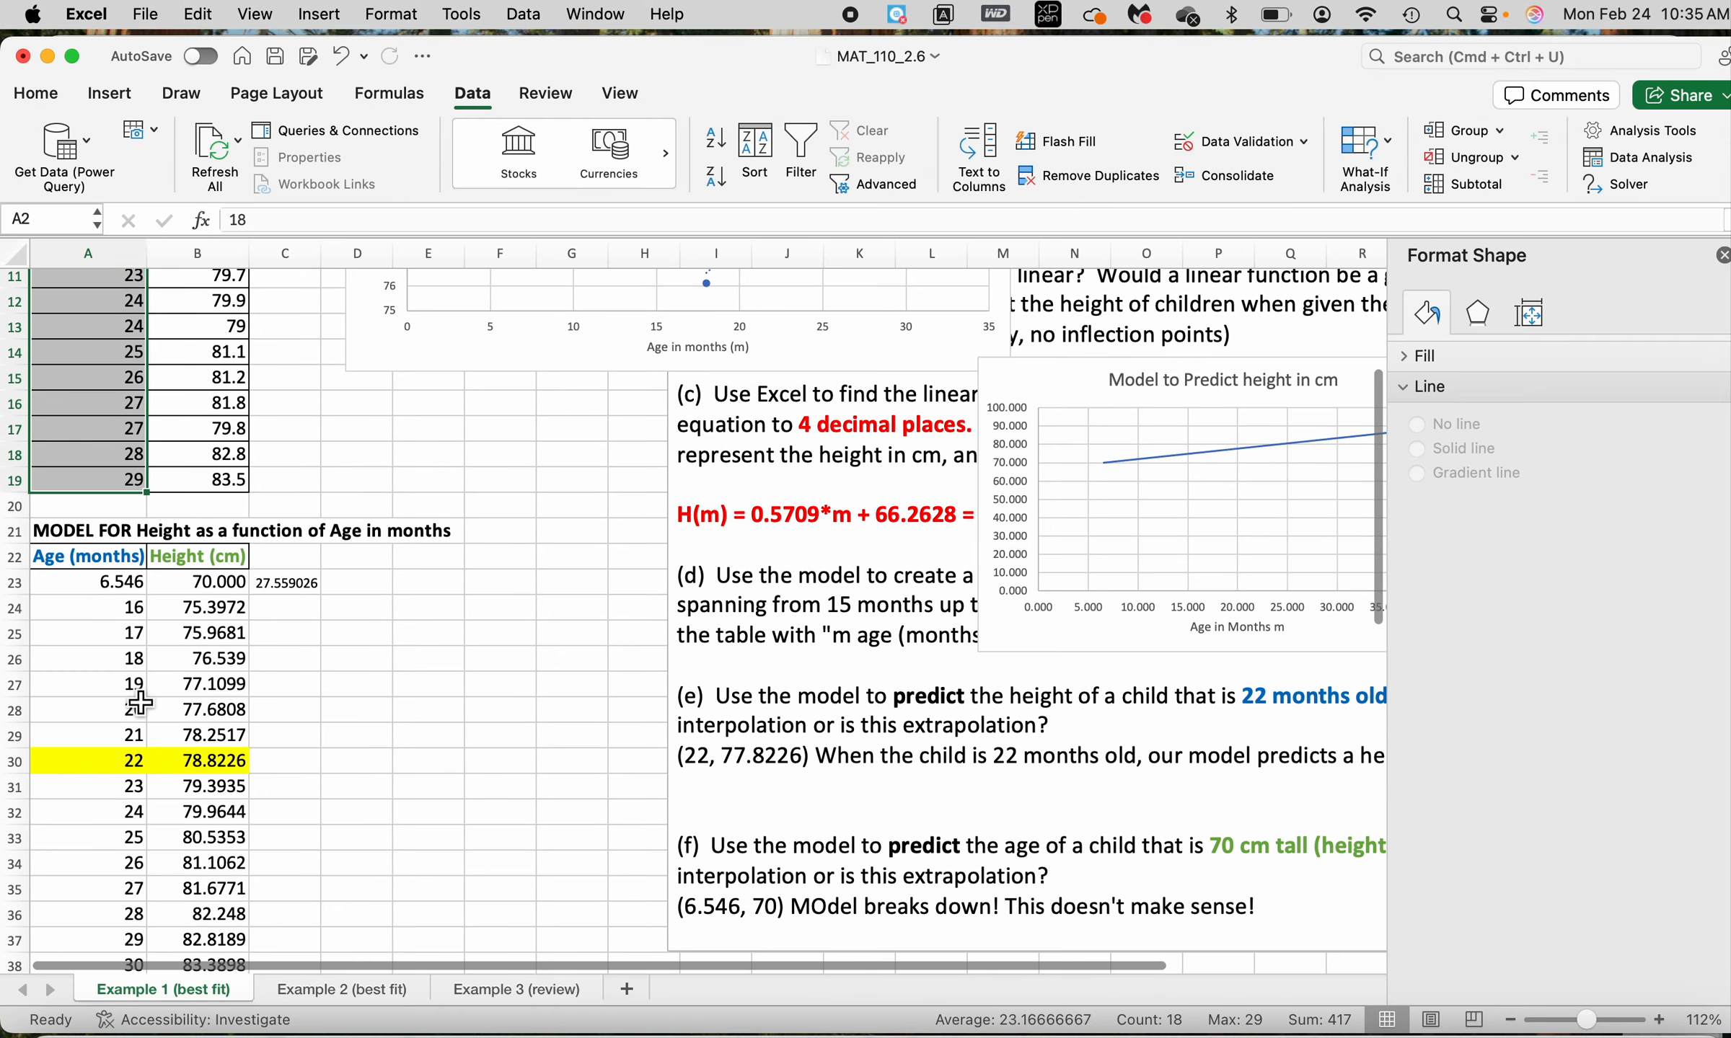
left_click(133, 659)
key("shift+Down")
key("shift+Down")
key("shift+Down")
key("shift+Down")
key("shift+Down")
key("shift+Down")
key("shift+Down")
key("shift+Down")
key("shift+Down")
key("shift+Down")
key("shift+Down")
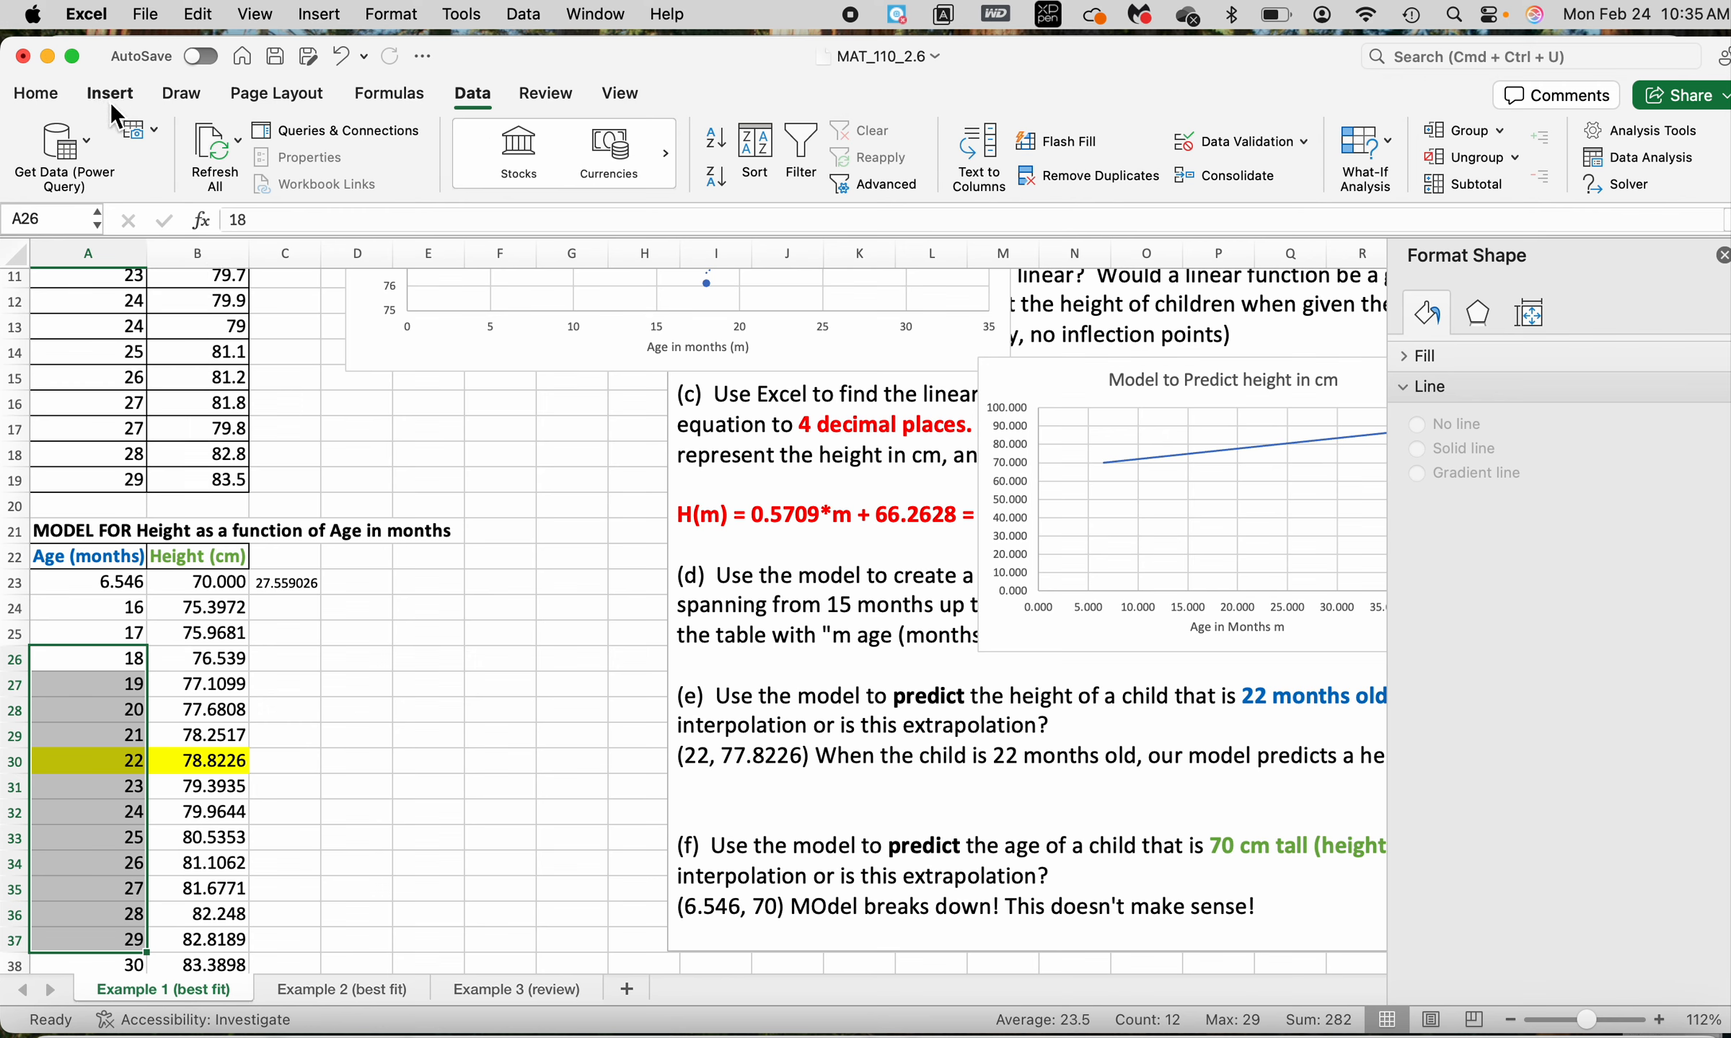
left_click(34, 98)
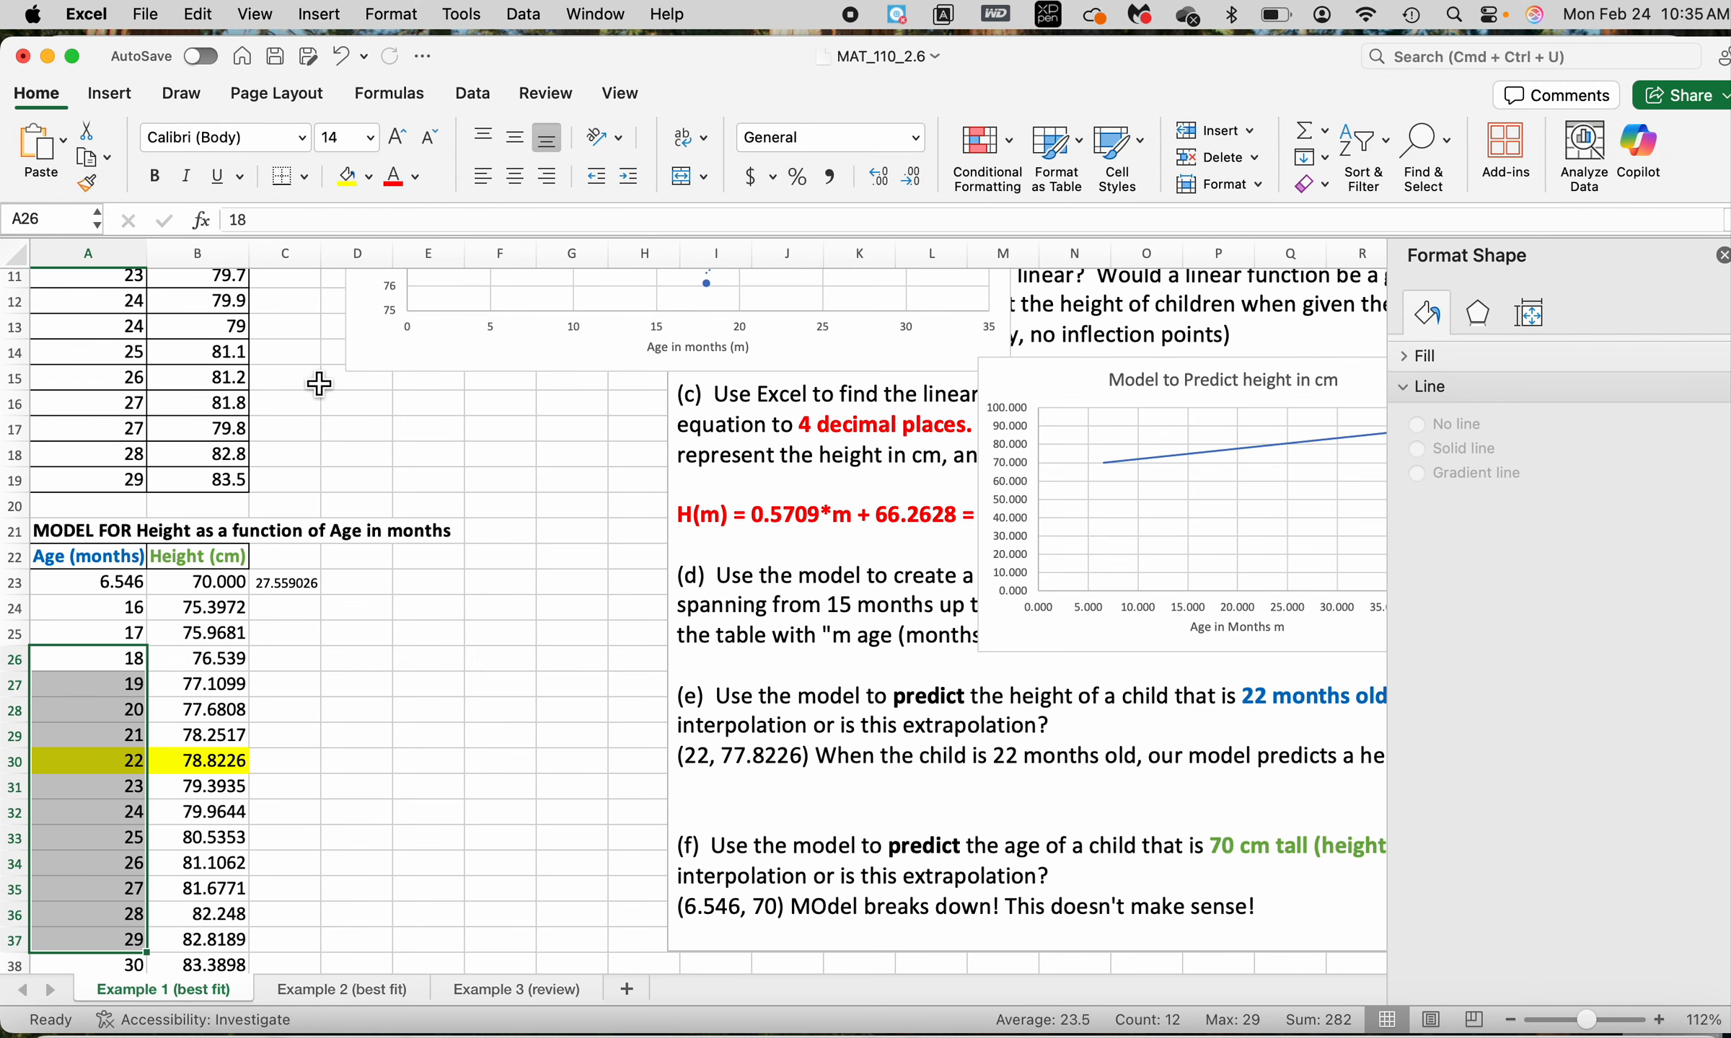
left_click(375, 177)
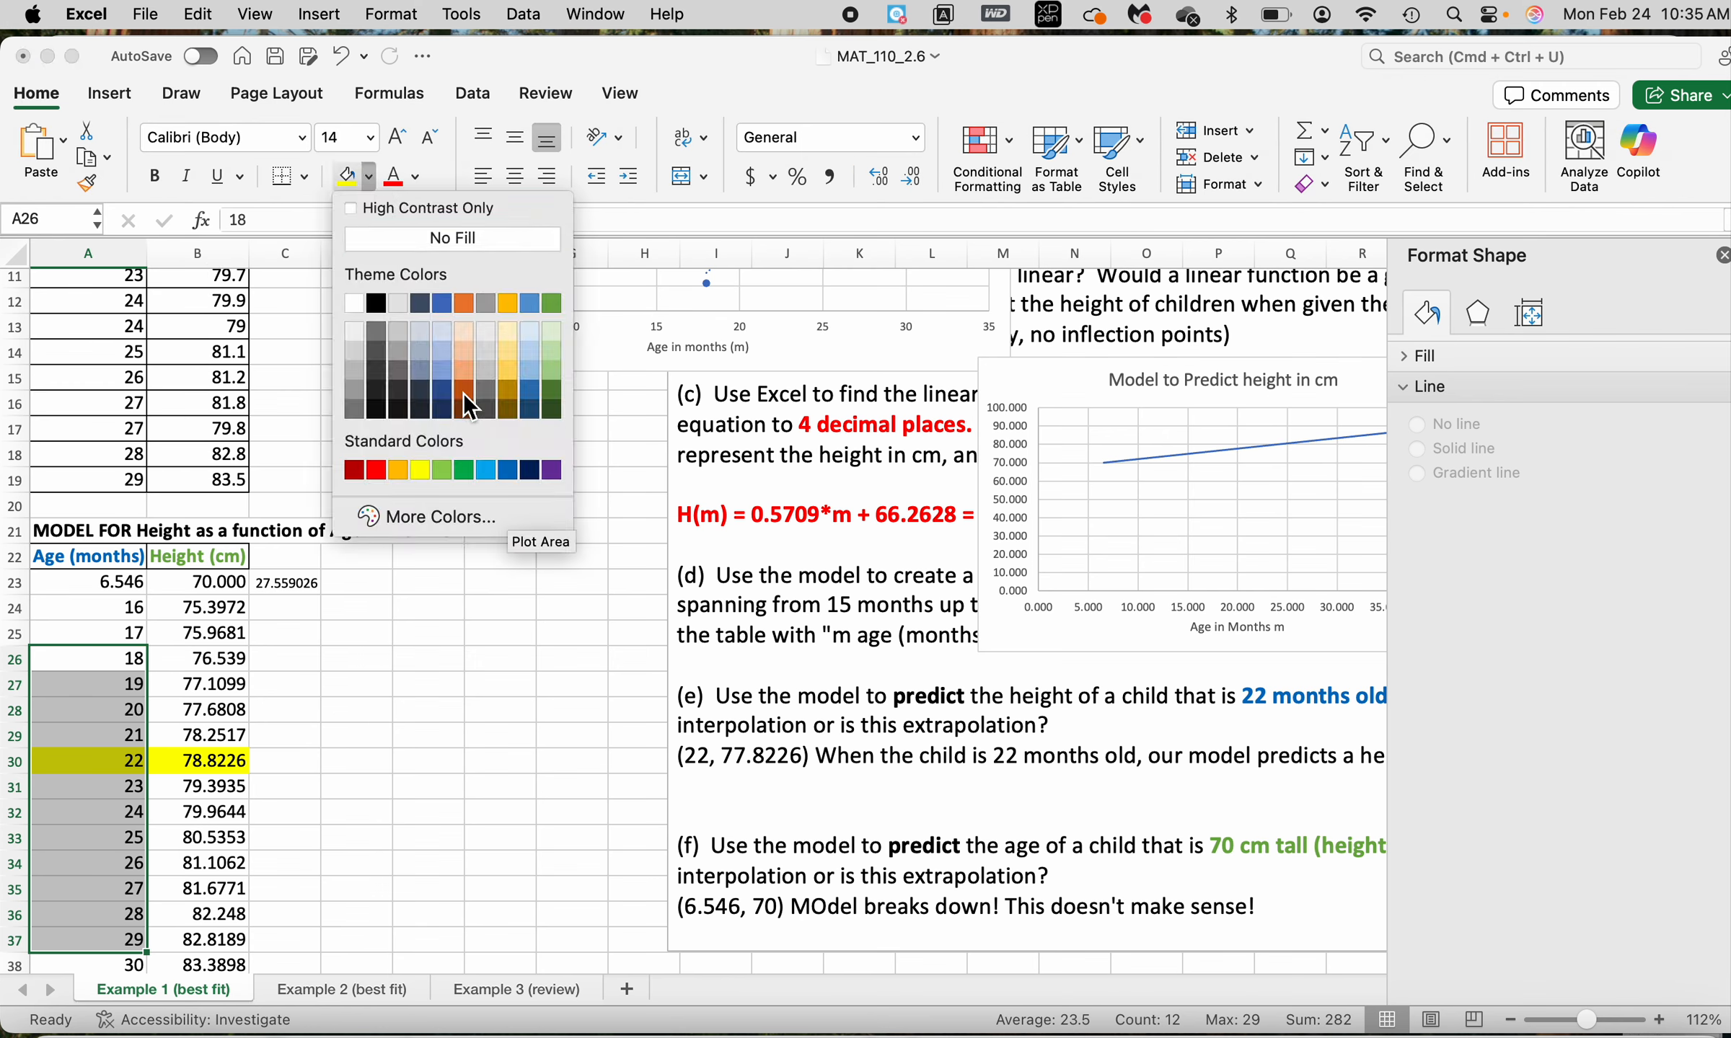
left_click(471, 350)
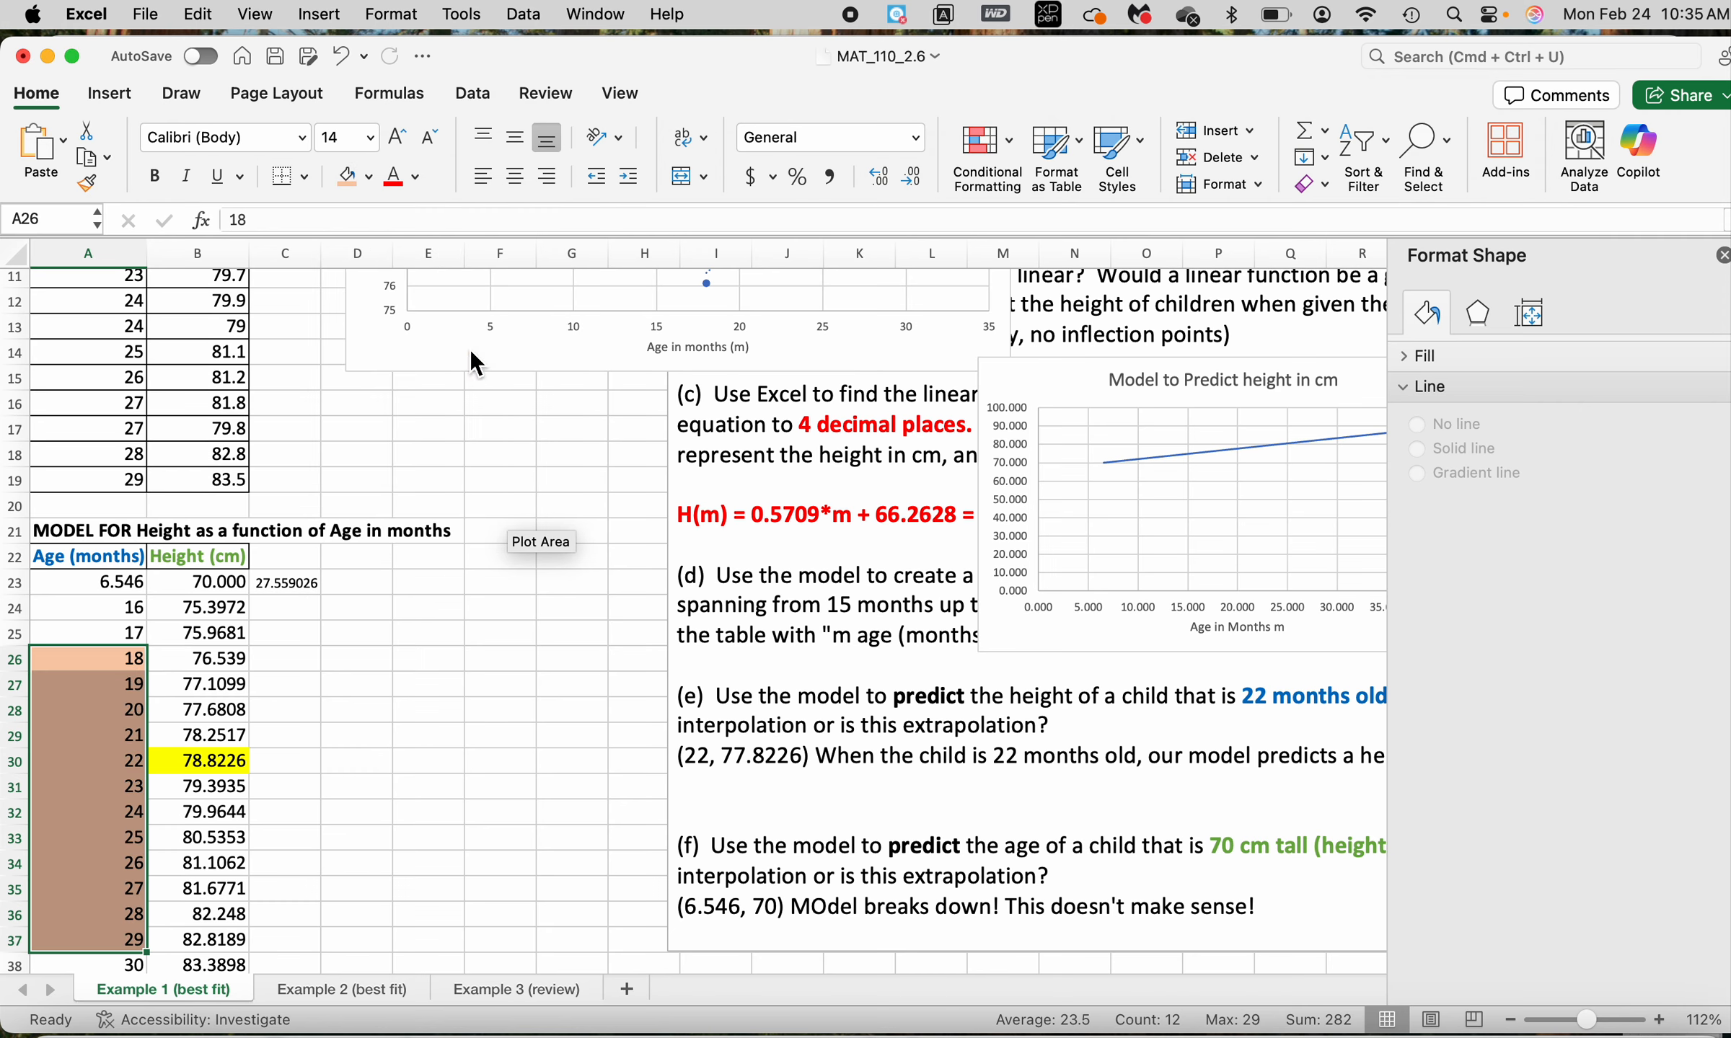
Enter the label "Interpolation" in C26 beside the 18-month row
left_click(299, 671)
type("INte")
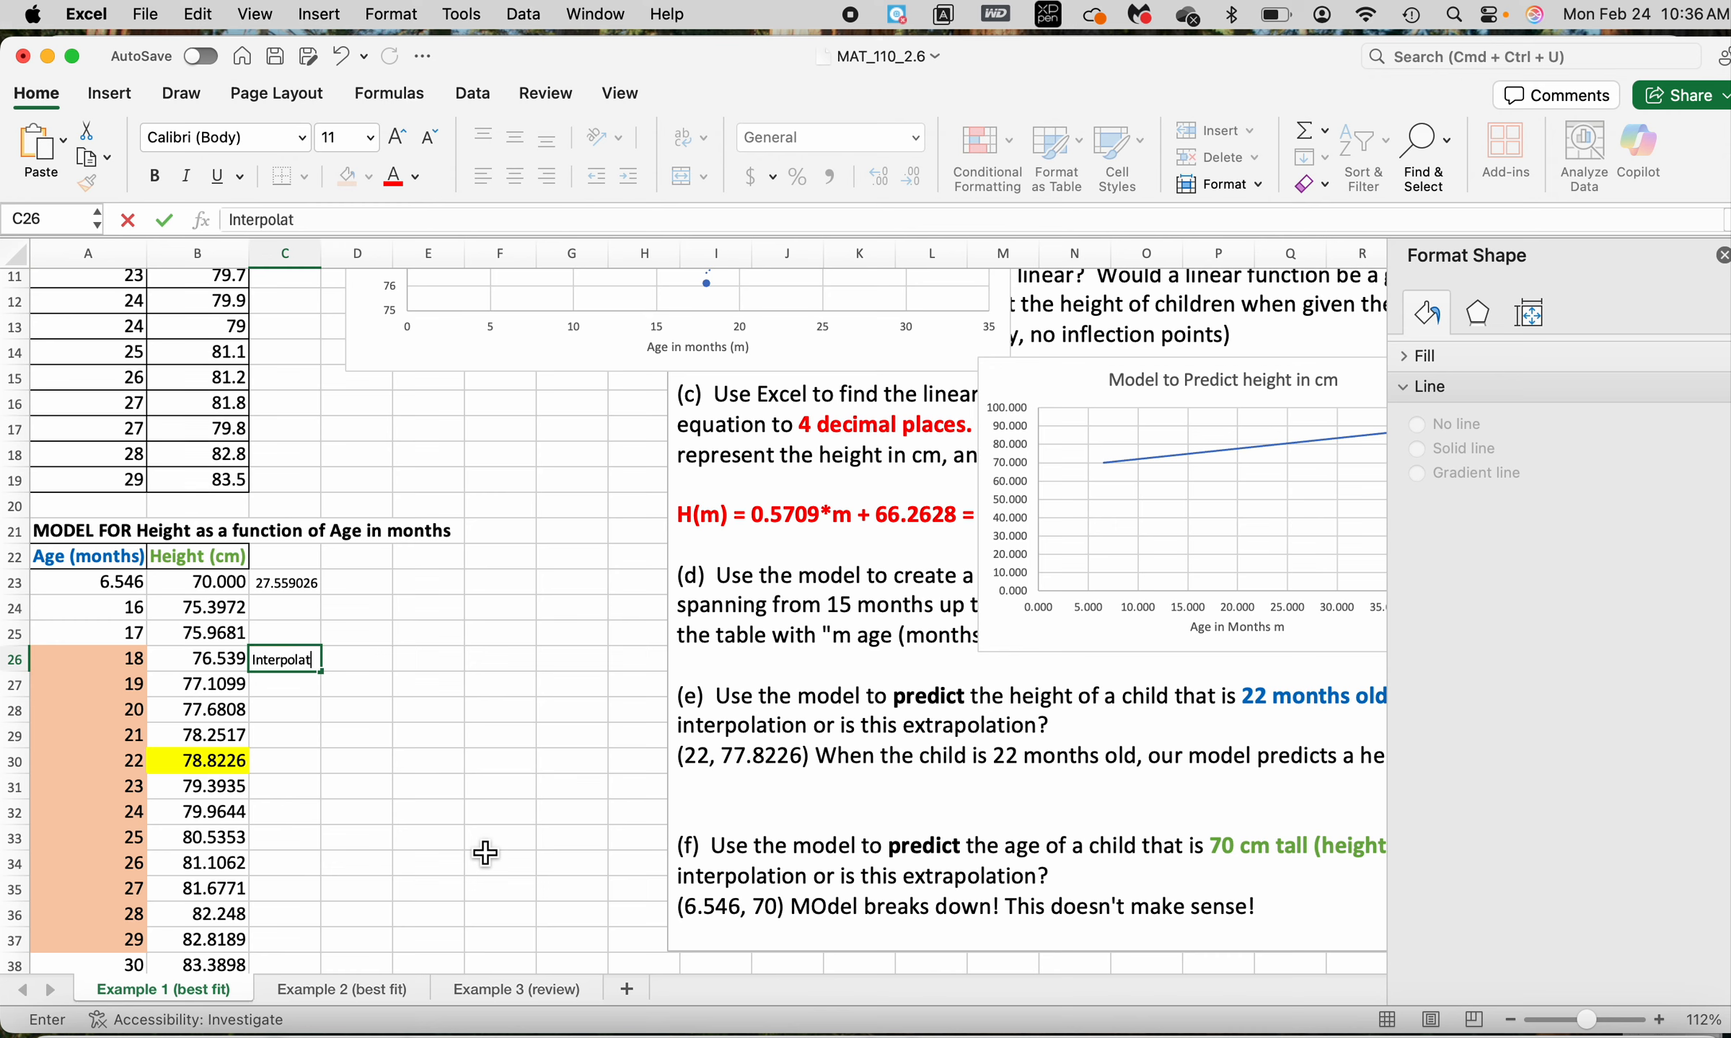
key("Return")
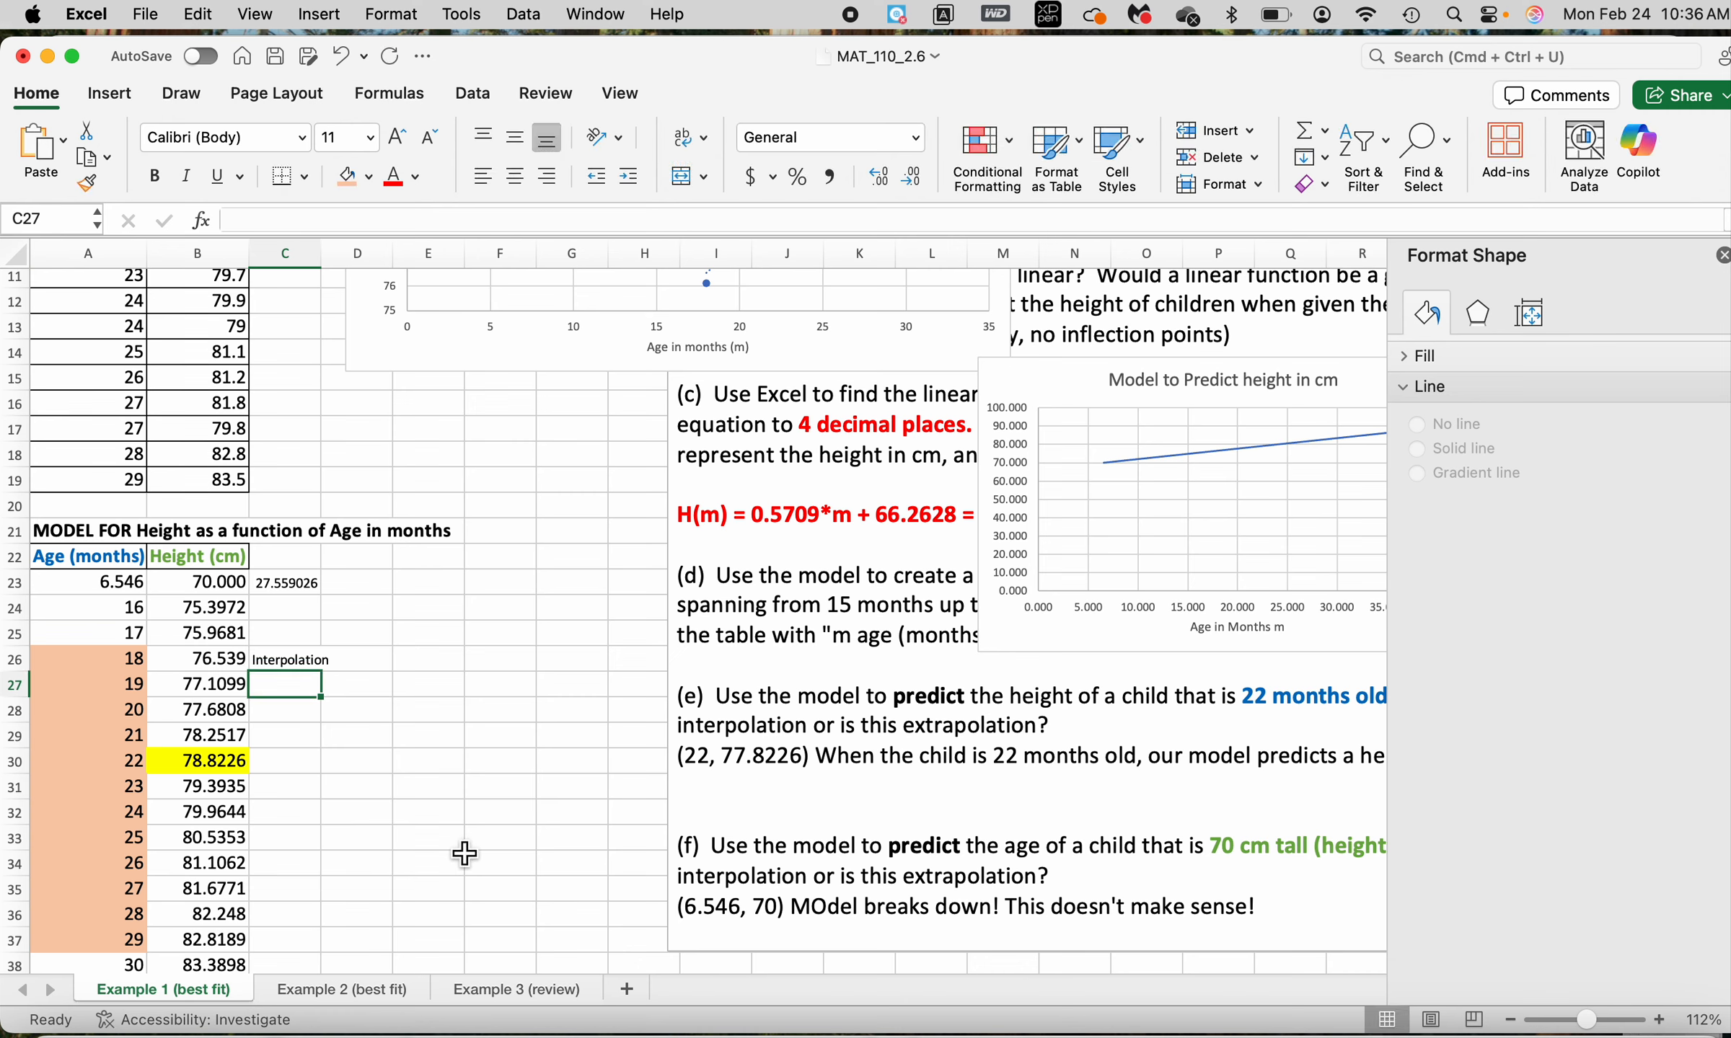
Copy the "Interpolation" label from C26 into C27:C37, covering the rows through 29 months
left_click(289, 669)
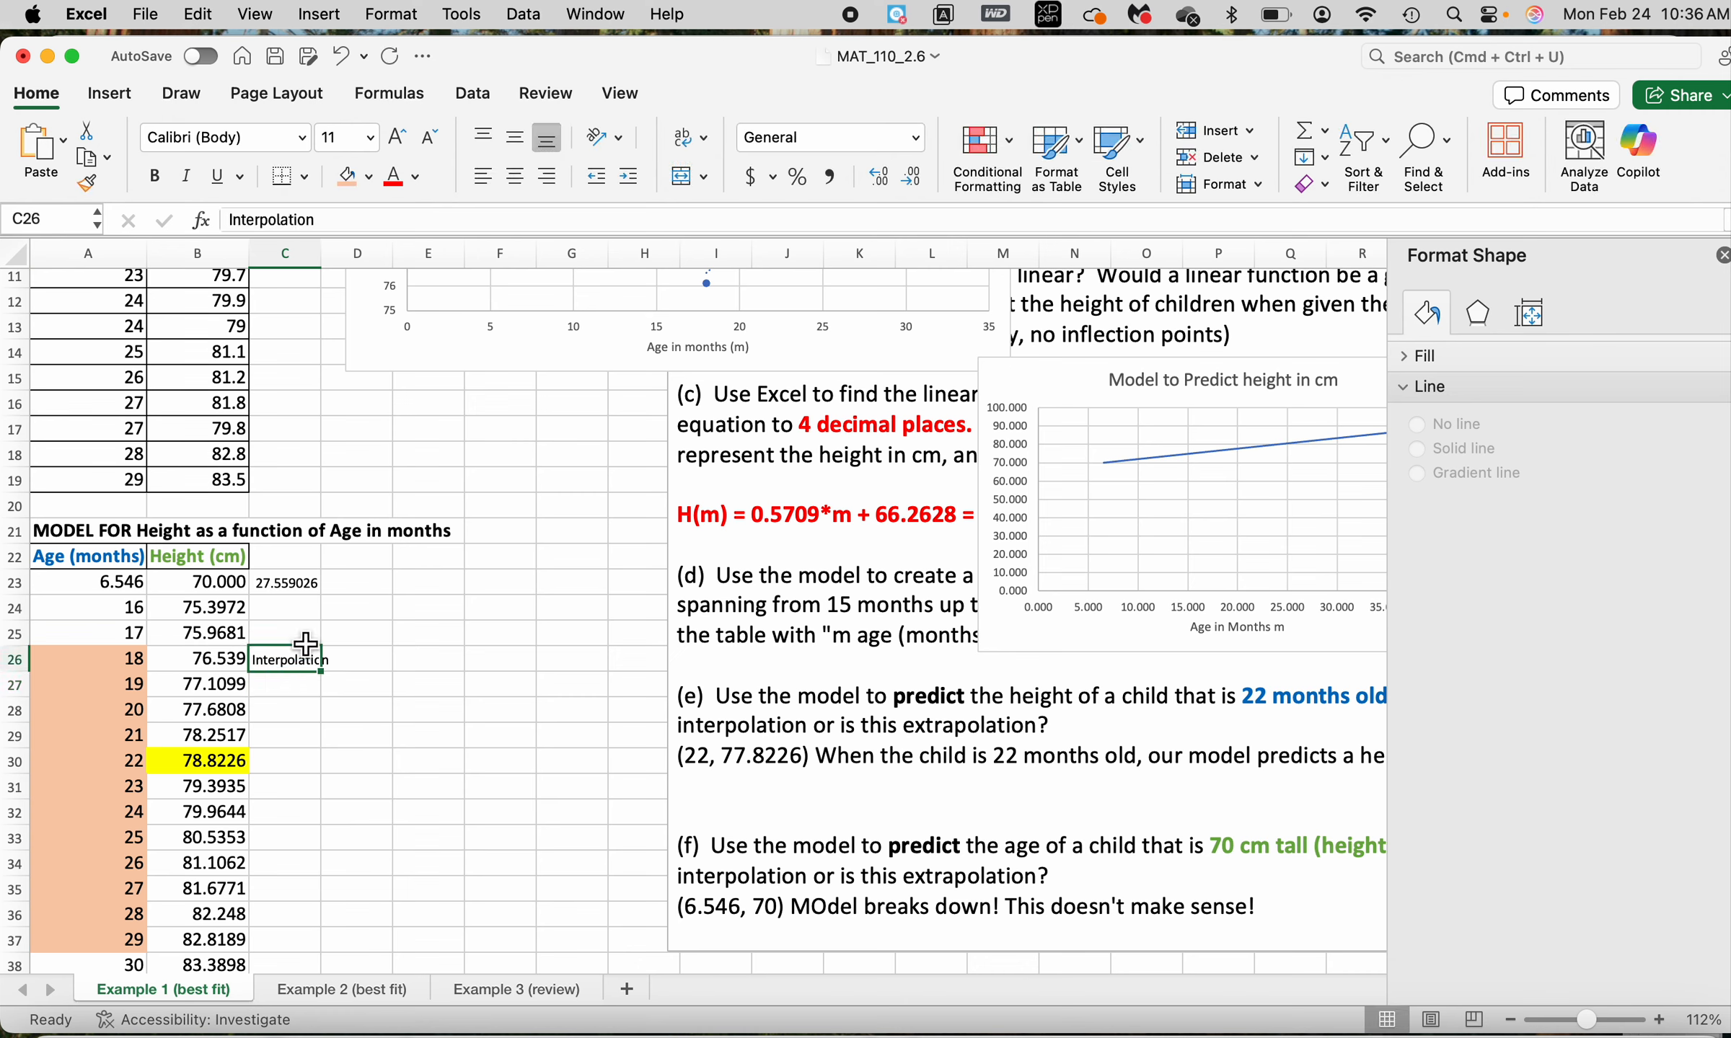
left_click(195, 14)
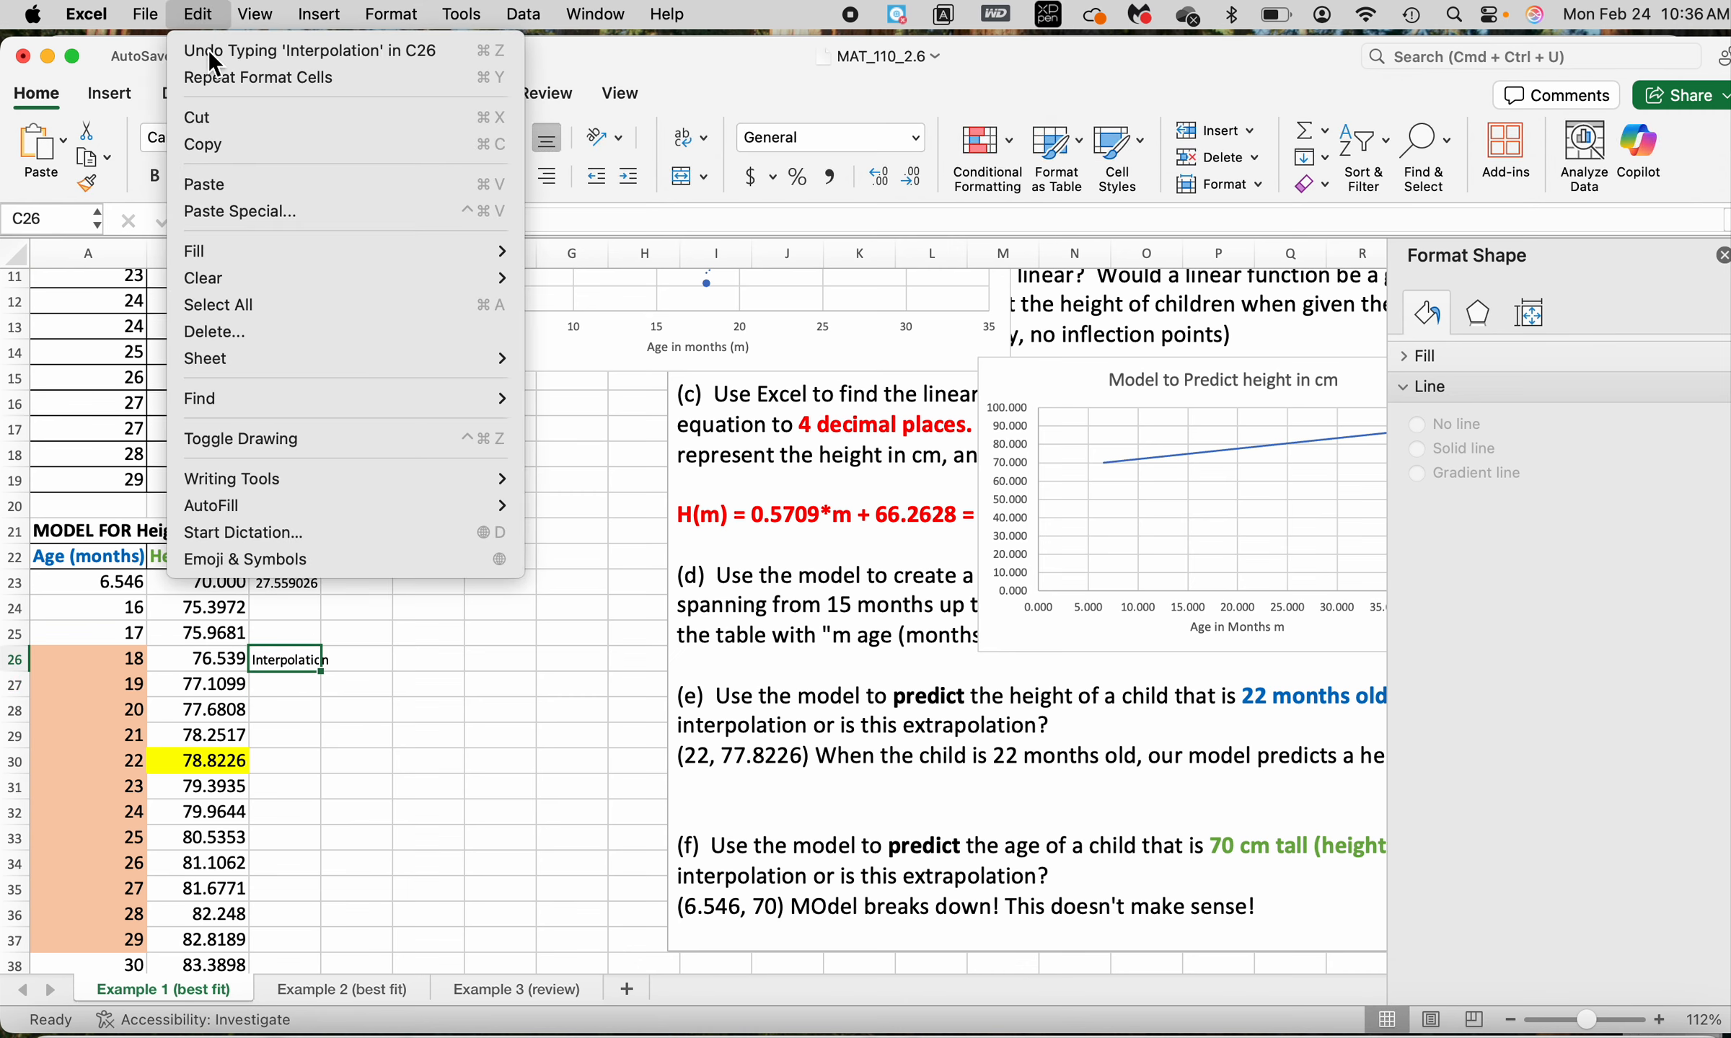
left_click(213, 139)
left_click(296, 694)
key("shift+Down")
key("shift+Down")
key("shift+Down")
key("shift+Down")
key("shift+Down")
key("shift+Down")
key("shift+Down")
key("shift+Down")
key("shift+Down")
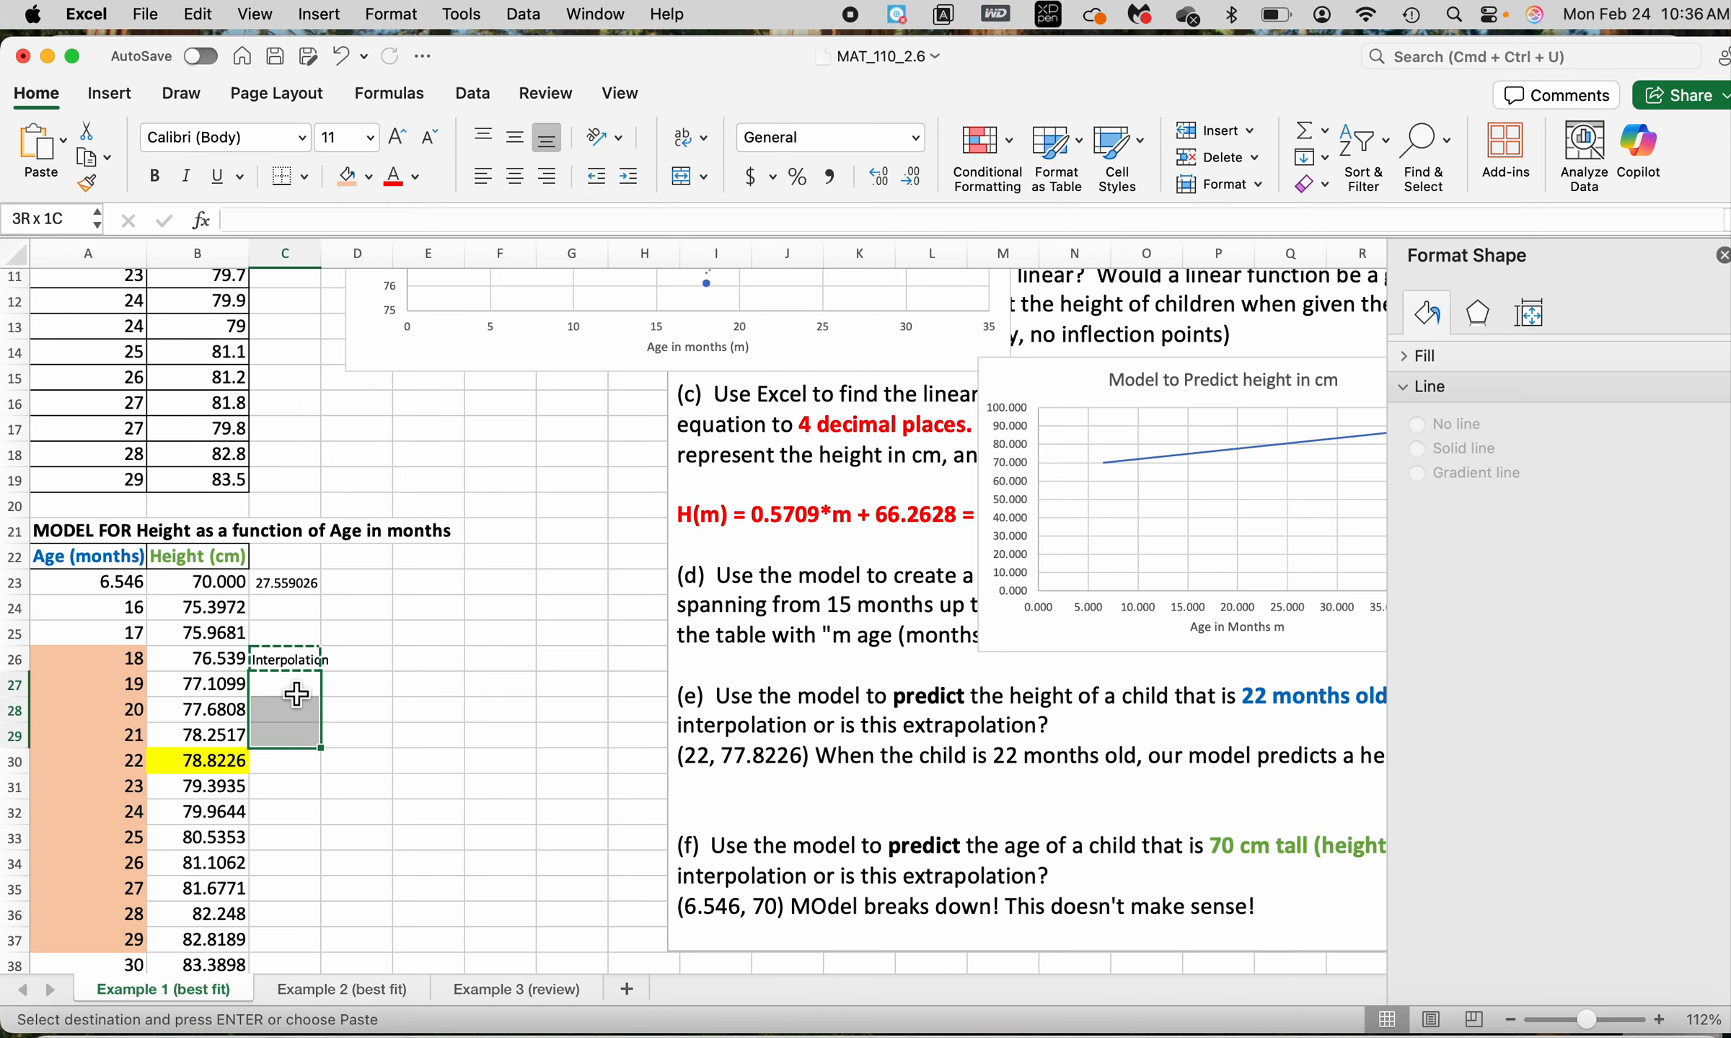
scroll(296, 694, "down", 1)
key("shift+Down")
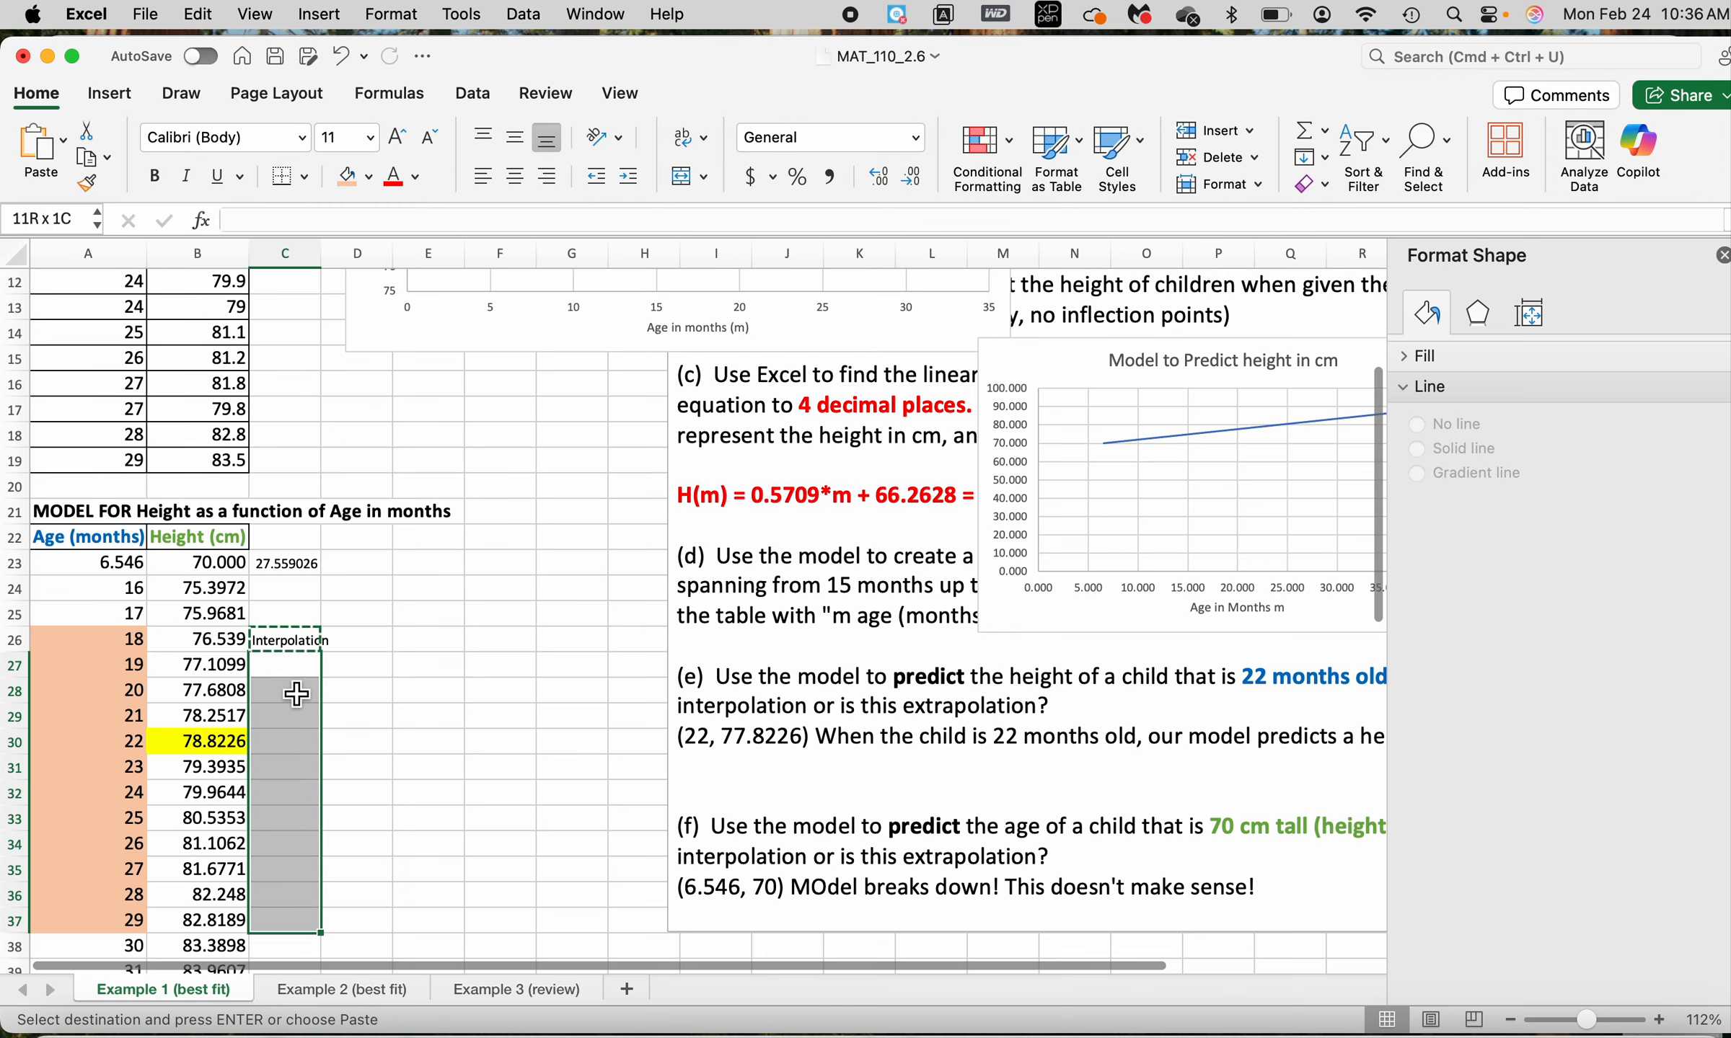
key("super+v")
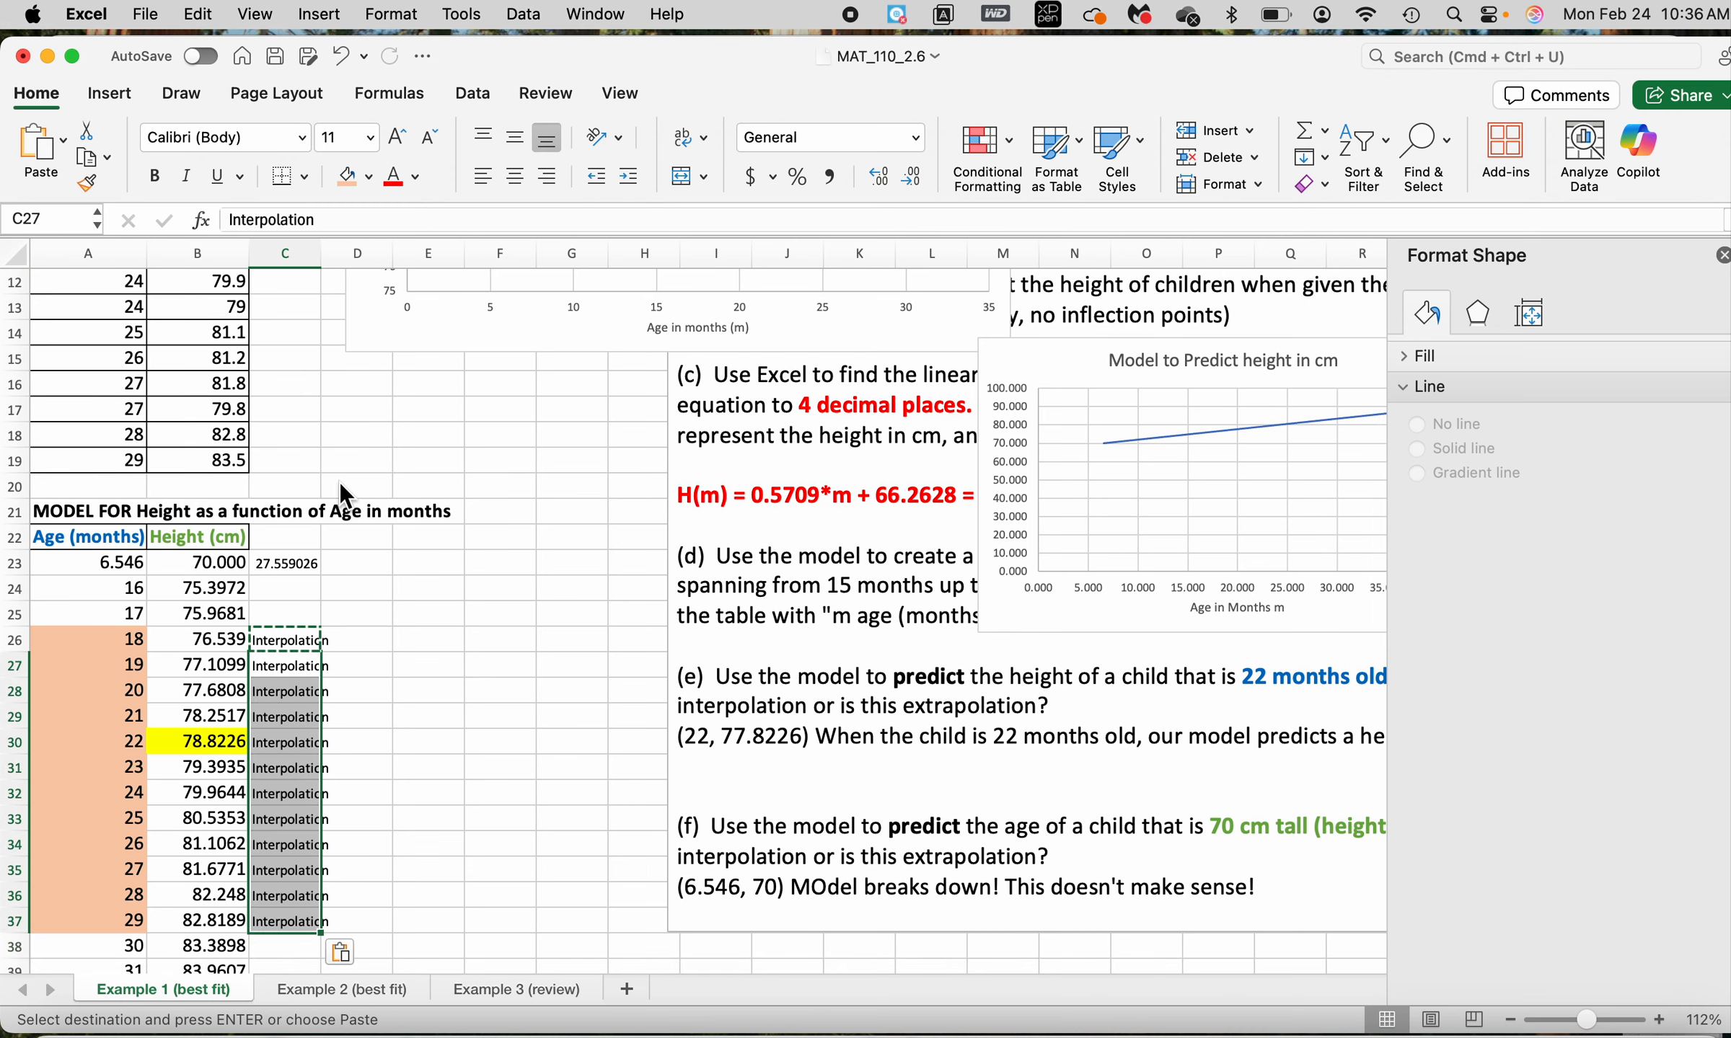
Fill the model ages below 18 months, A23:A25, with light green
left_click(316, 599)
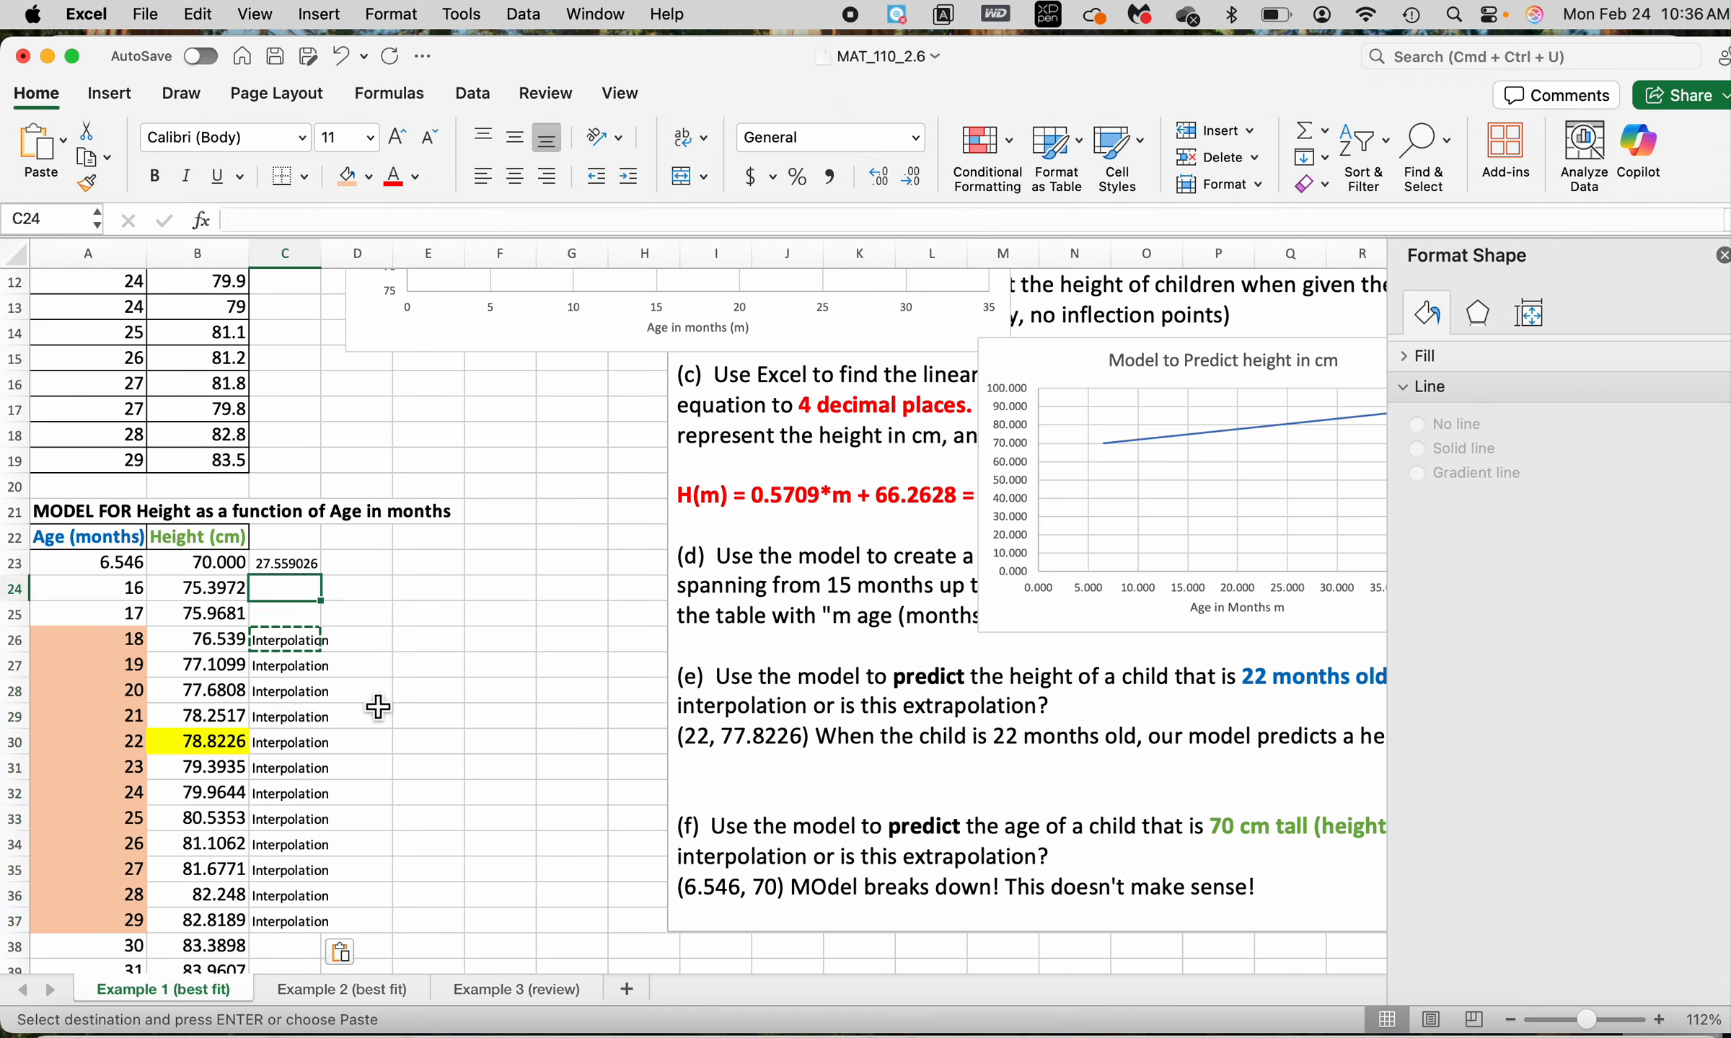
key("Up")
key("Down")
key("Down")
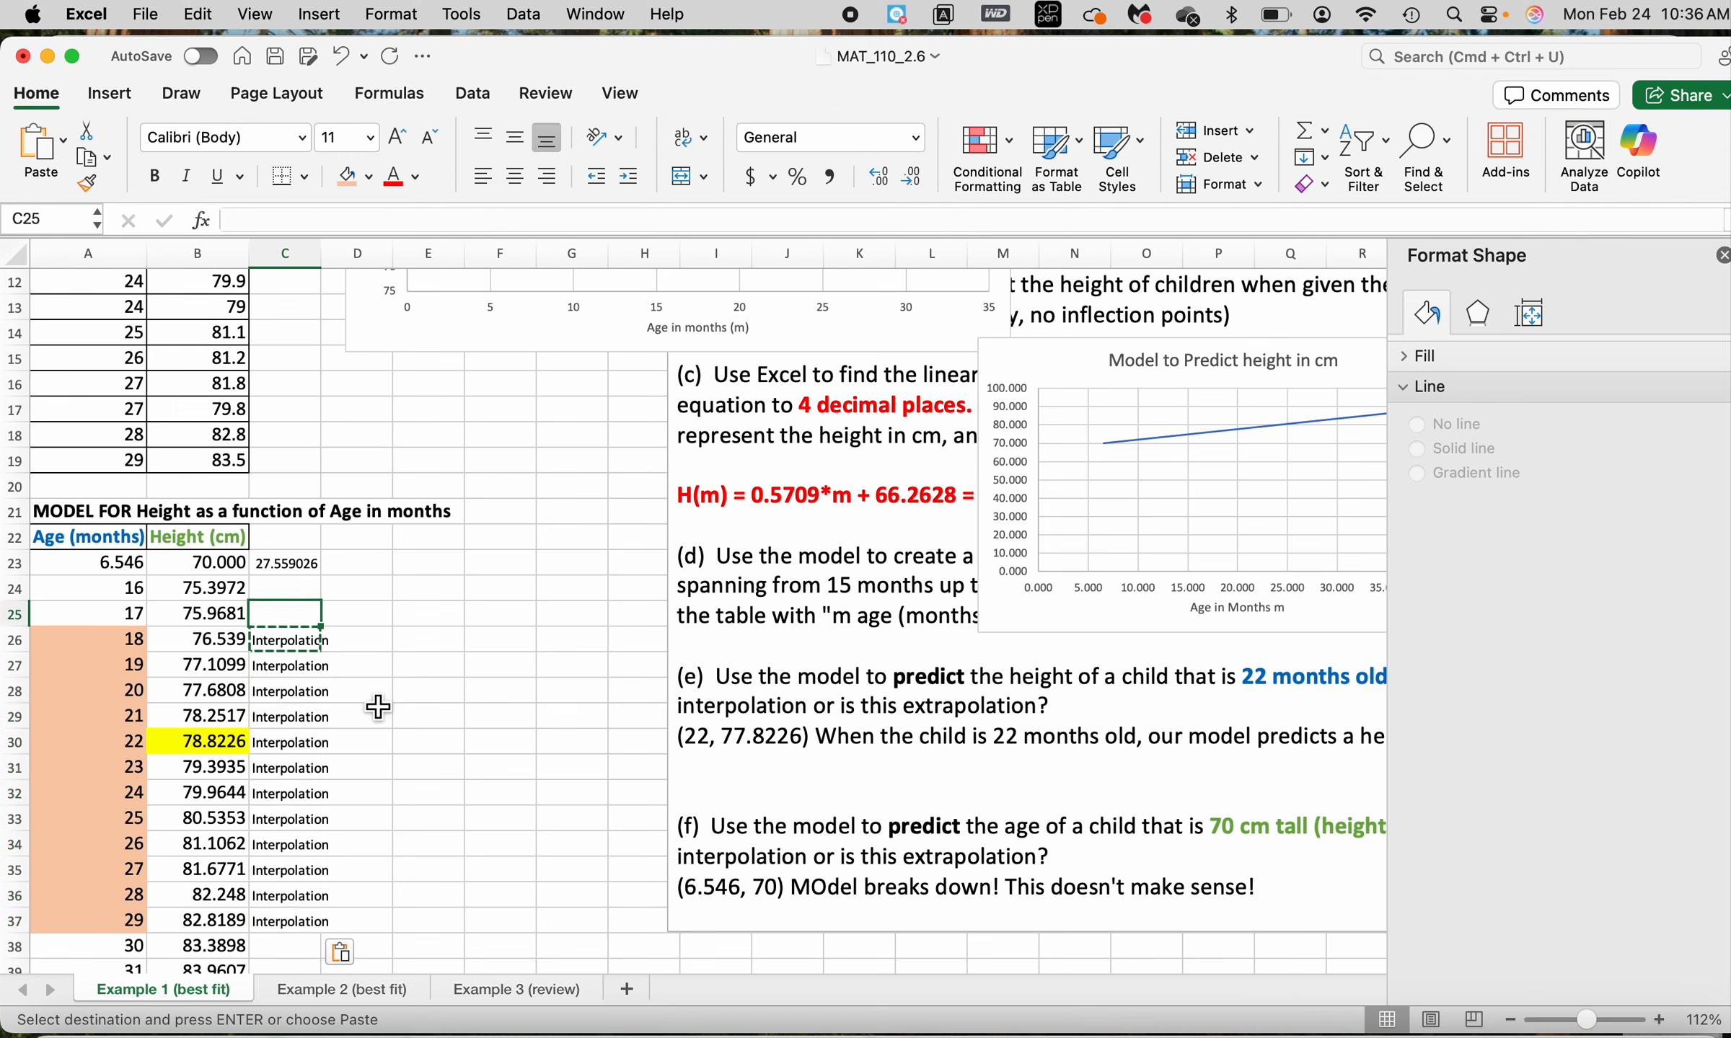
key("Up")
key("Left")
key("Left")
key("Up")
key("shift+Down")
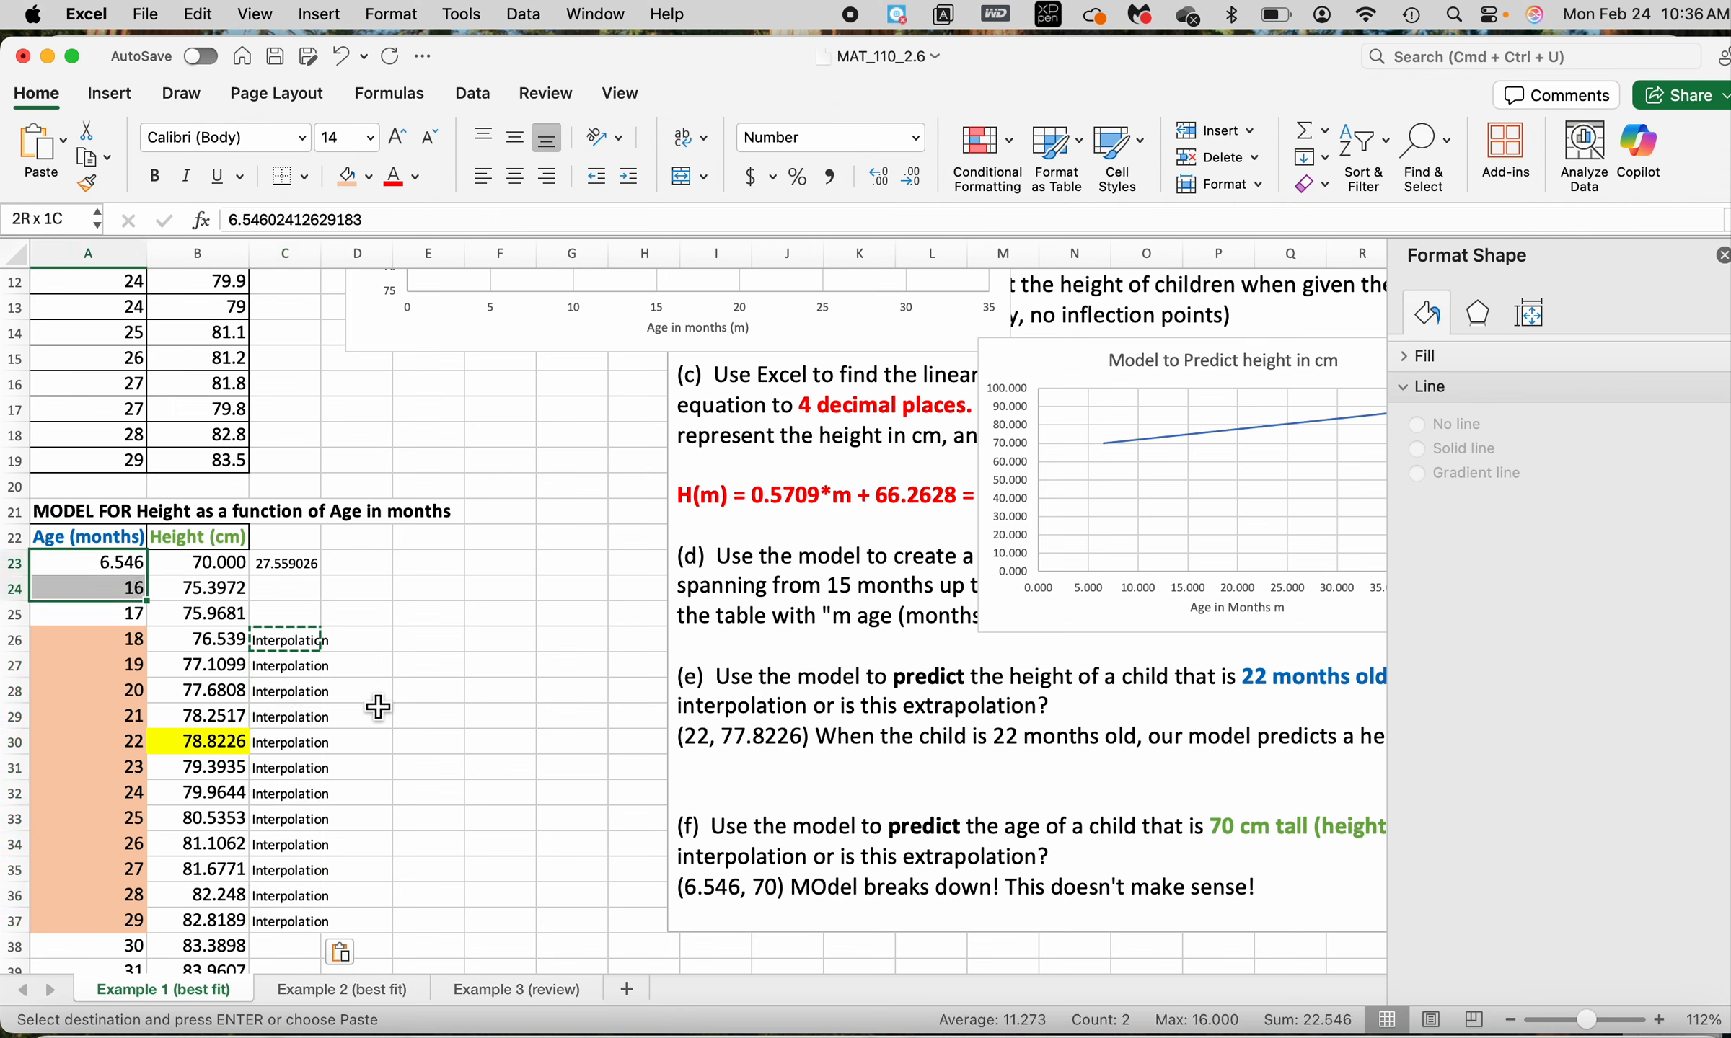
key("shift+Down")
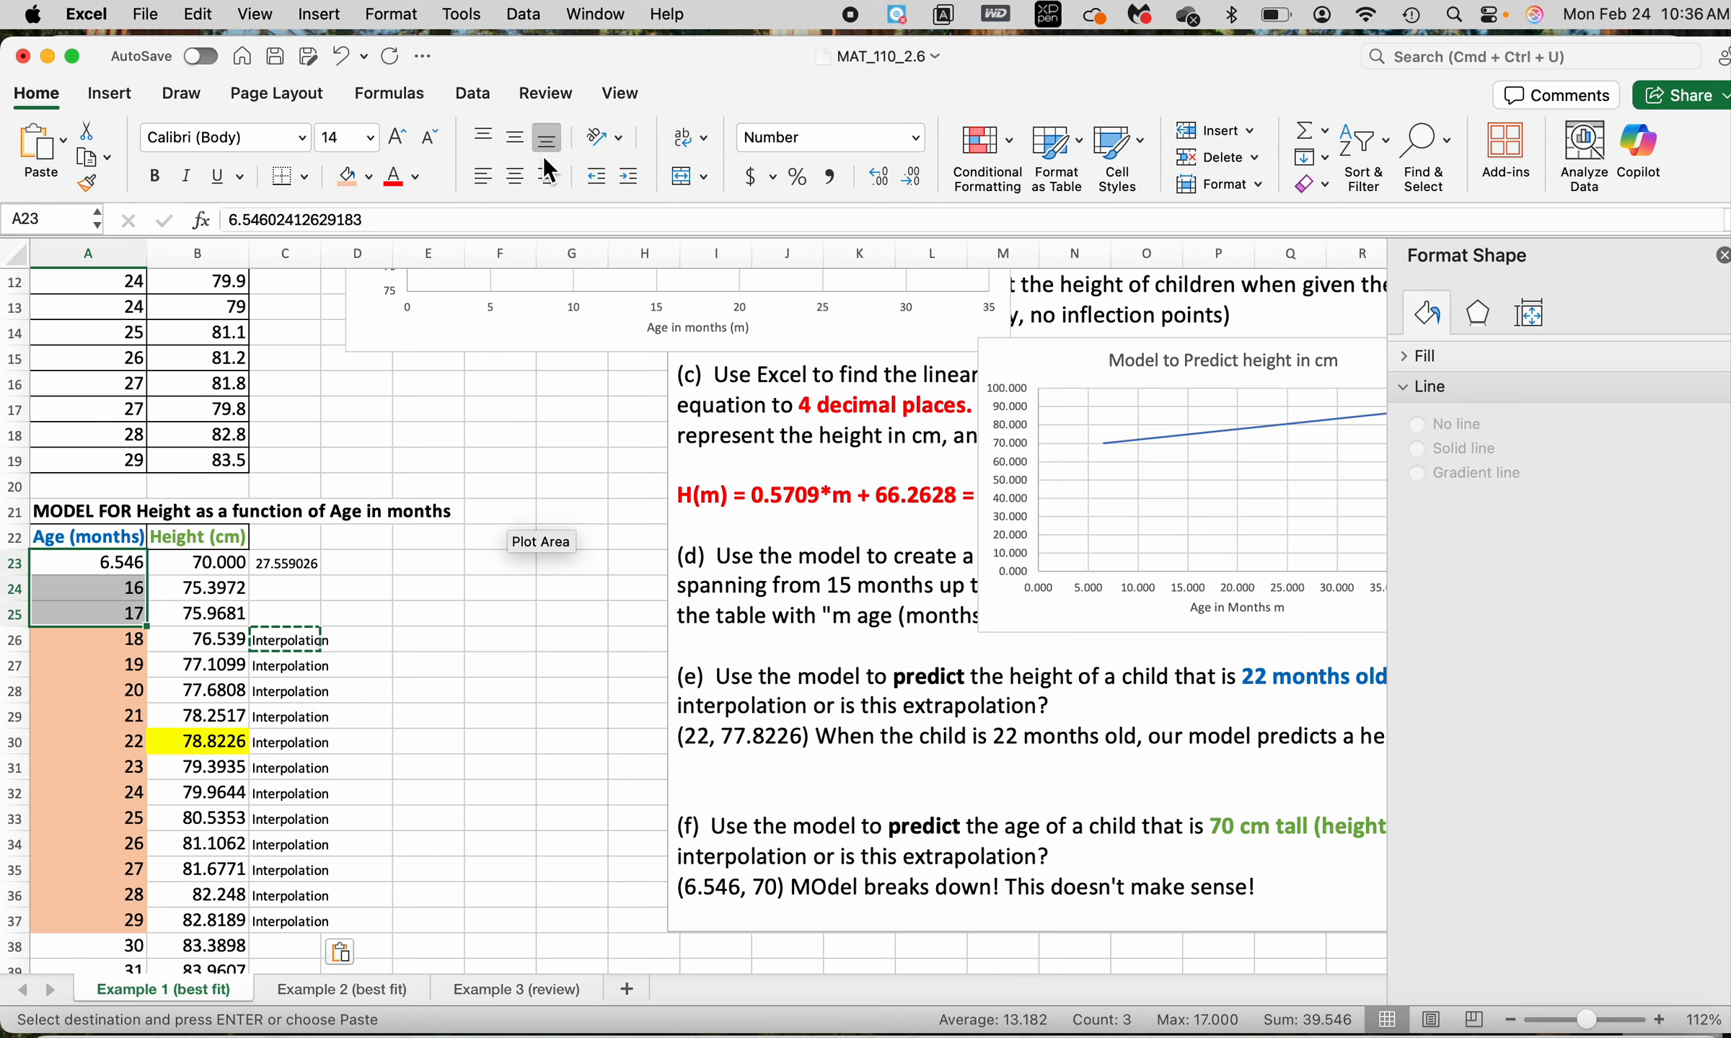
left_click(368, 177)
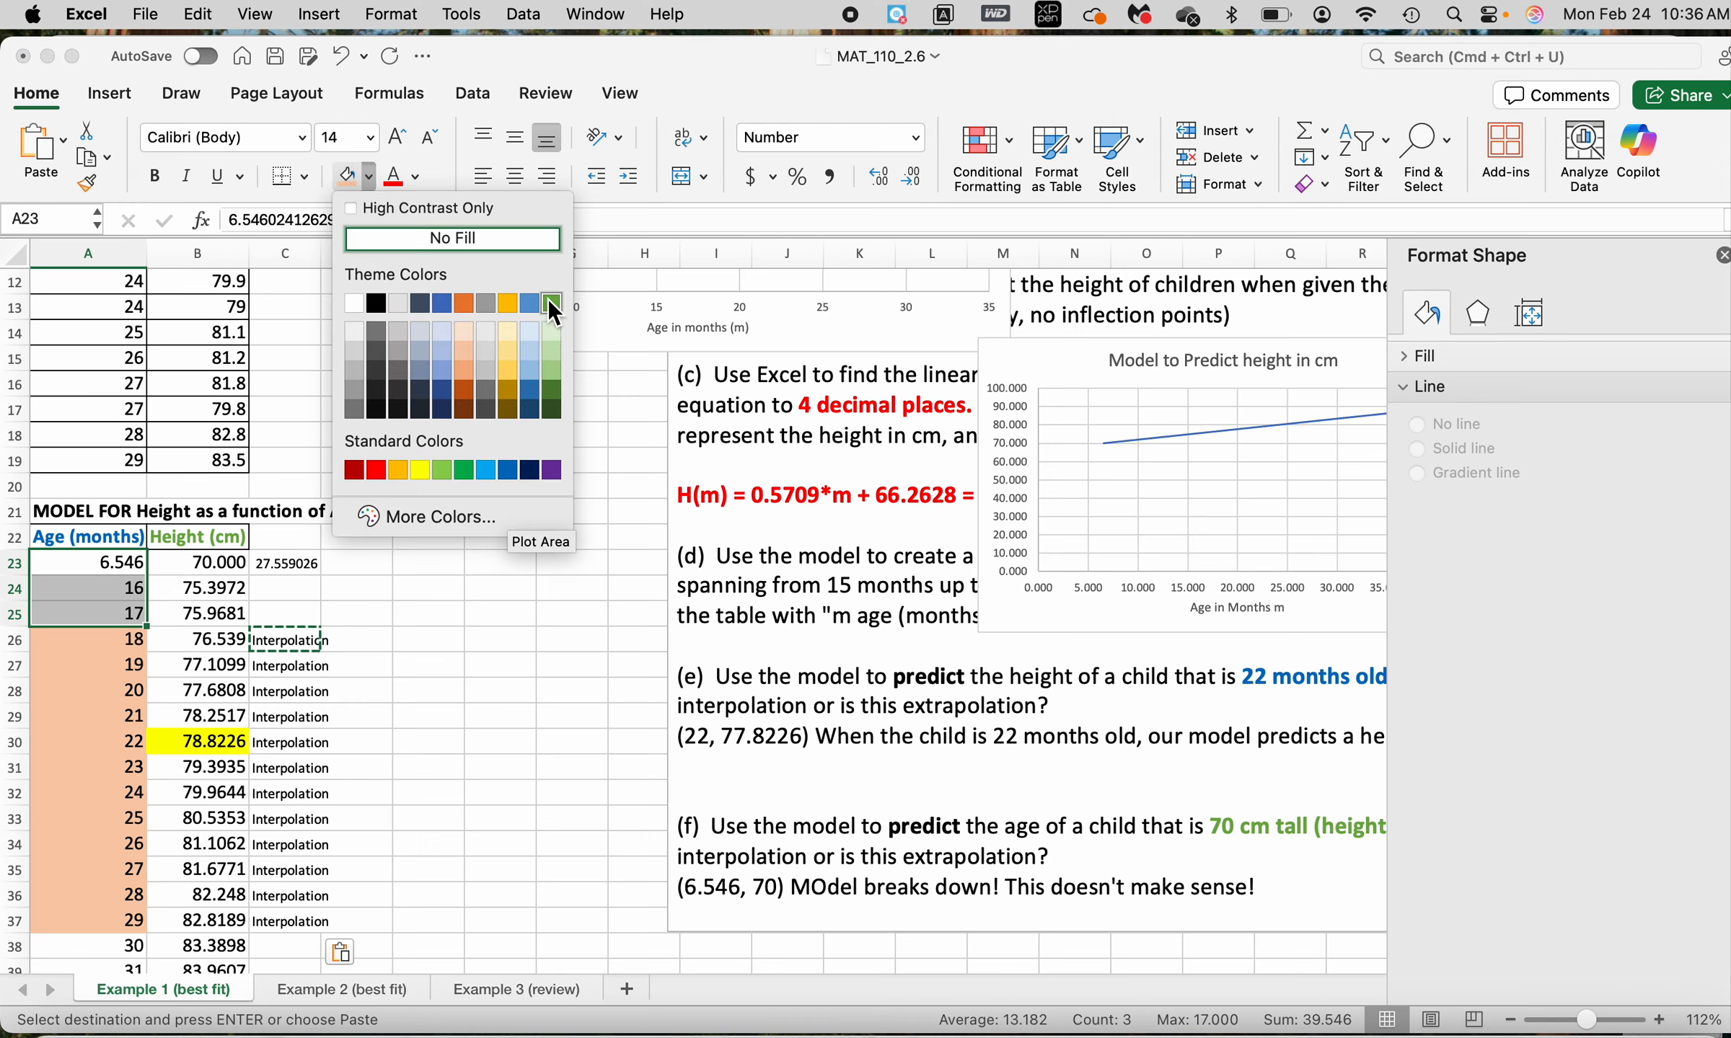
left_click(552, 351)
Fill the model ages from 30 to 35 months, A38:A43, with the same light green
scroll(303, 613, "down", 6)
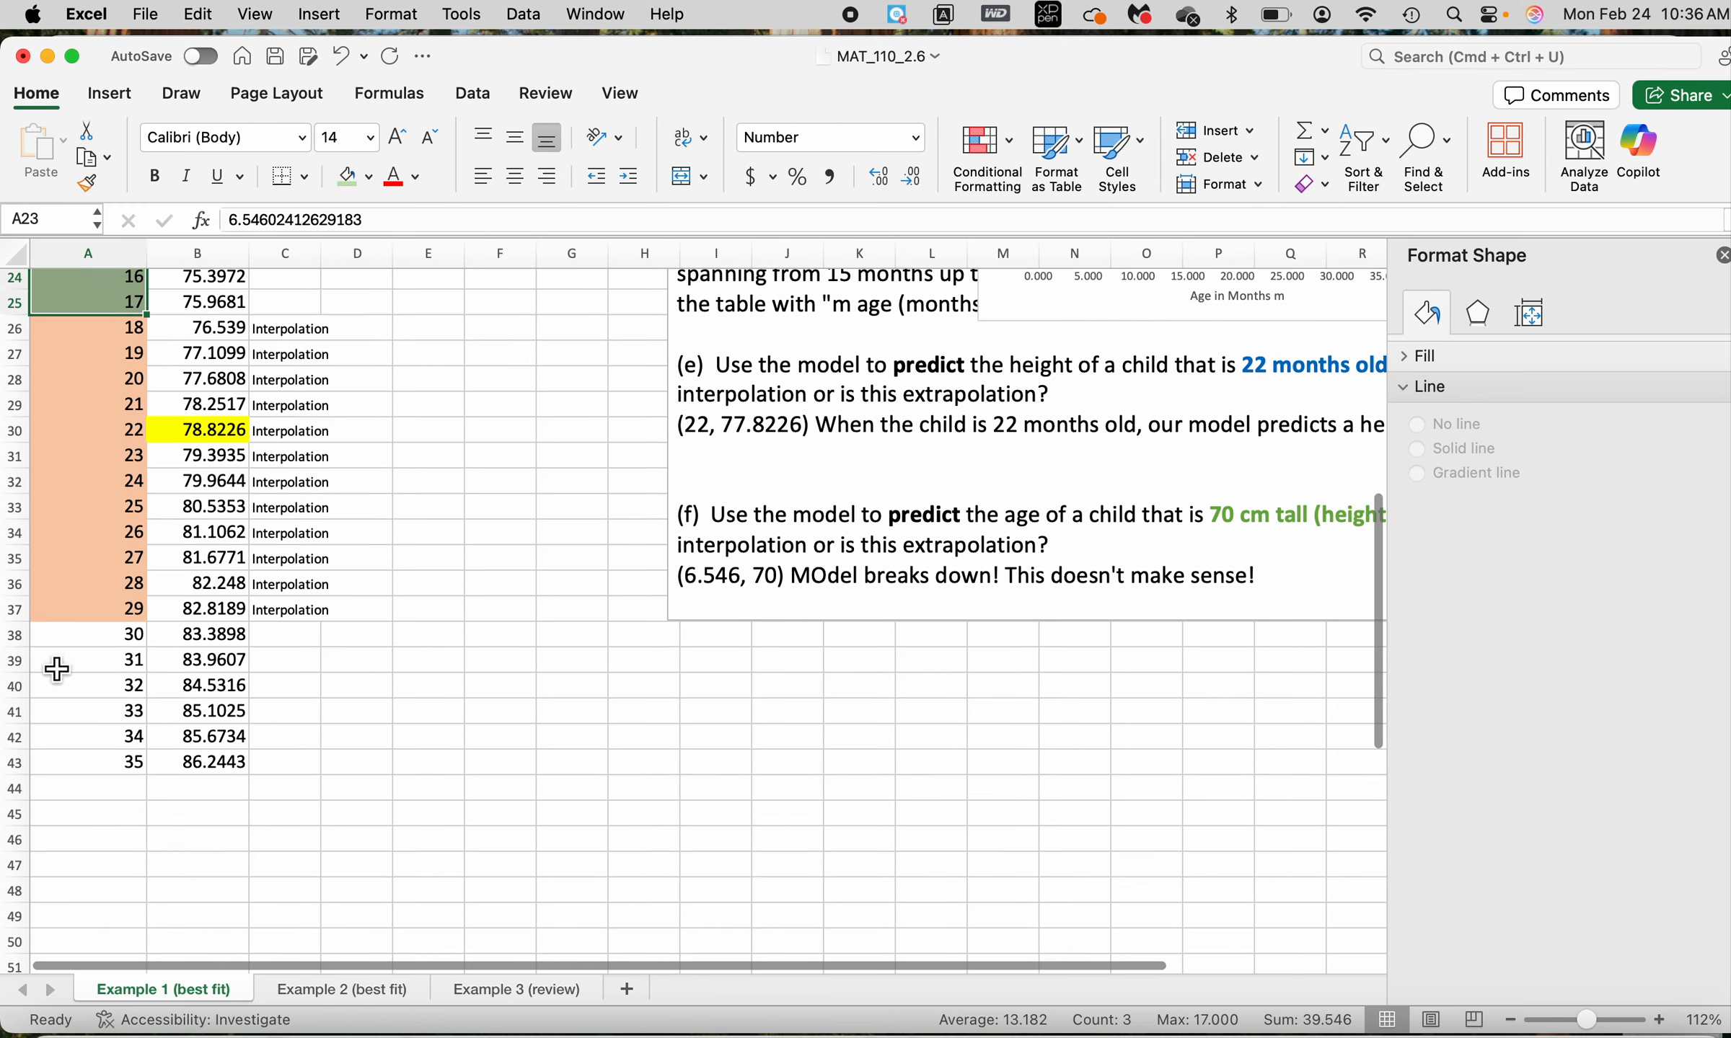
left_click(96, 642)
key("shift+Down")
key("shift+Down")
key("shift+Down")
key("shift+Down")
key("shift+Down")
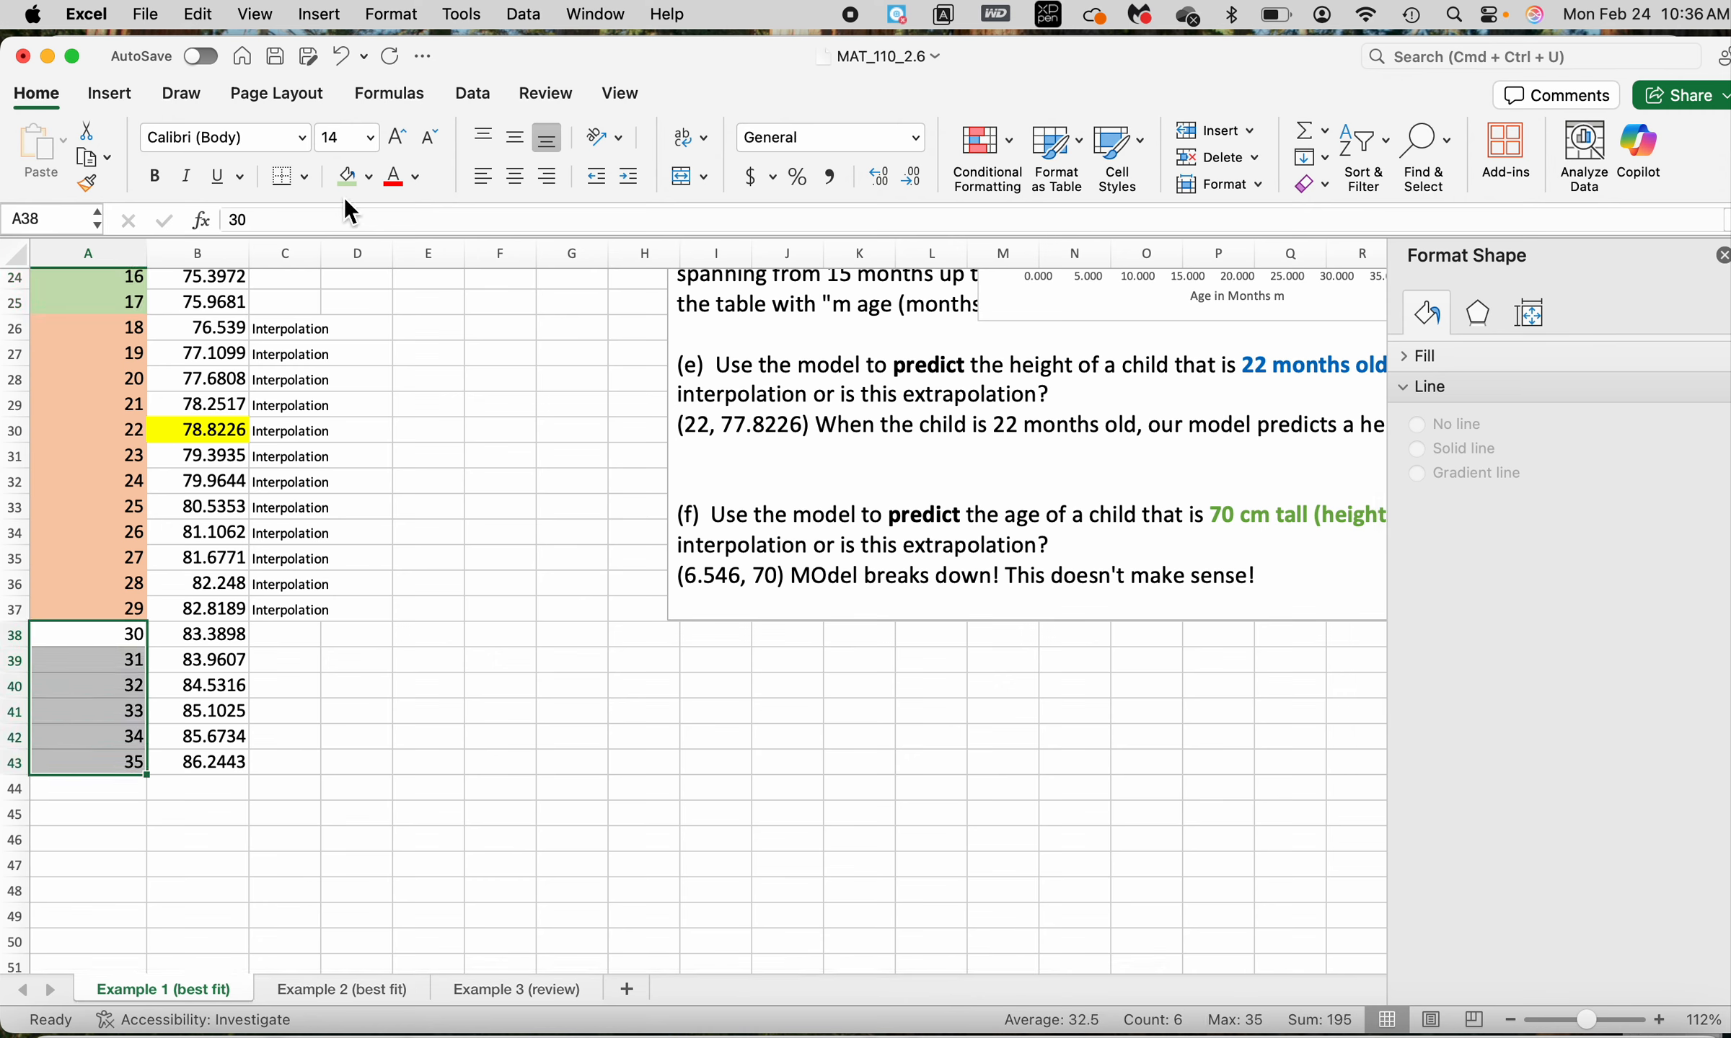
left_click(348, 178)
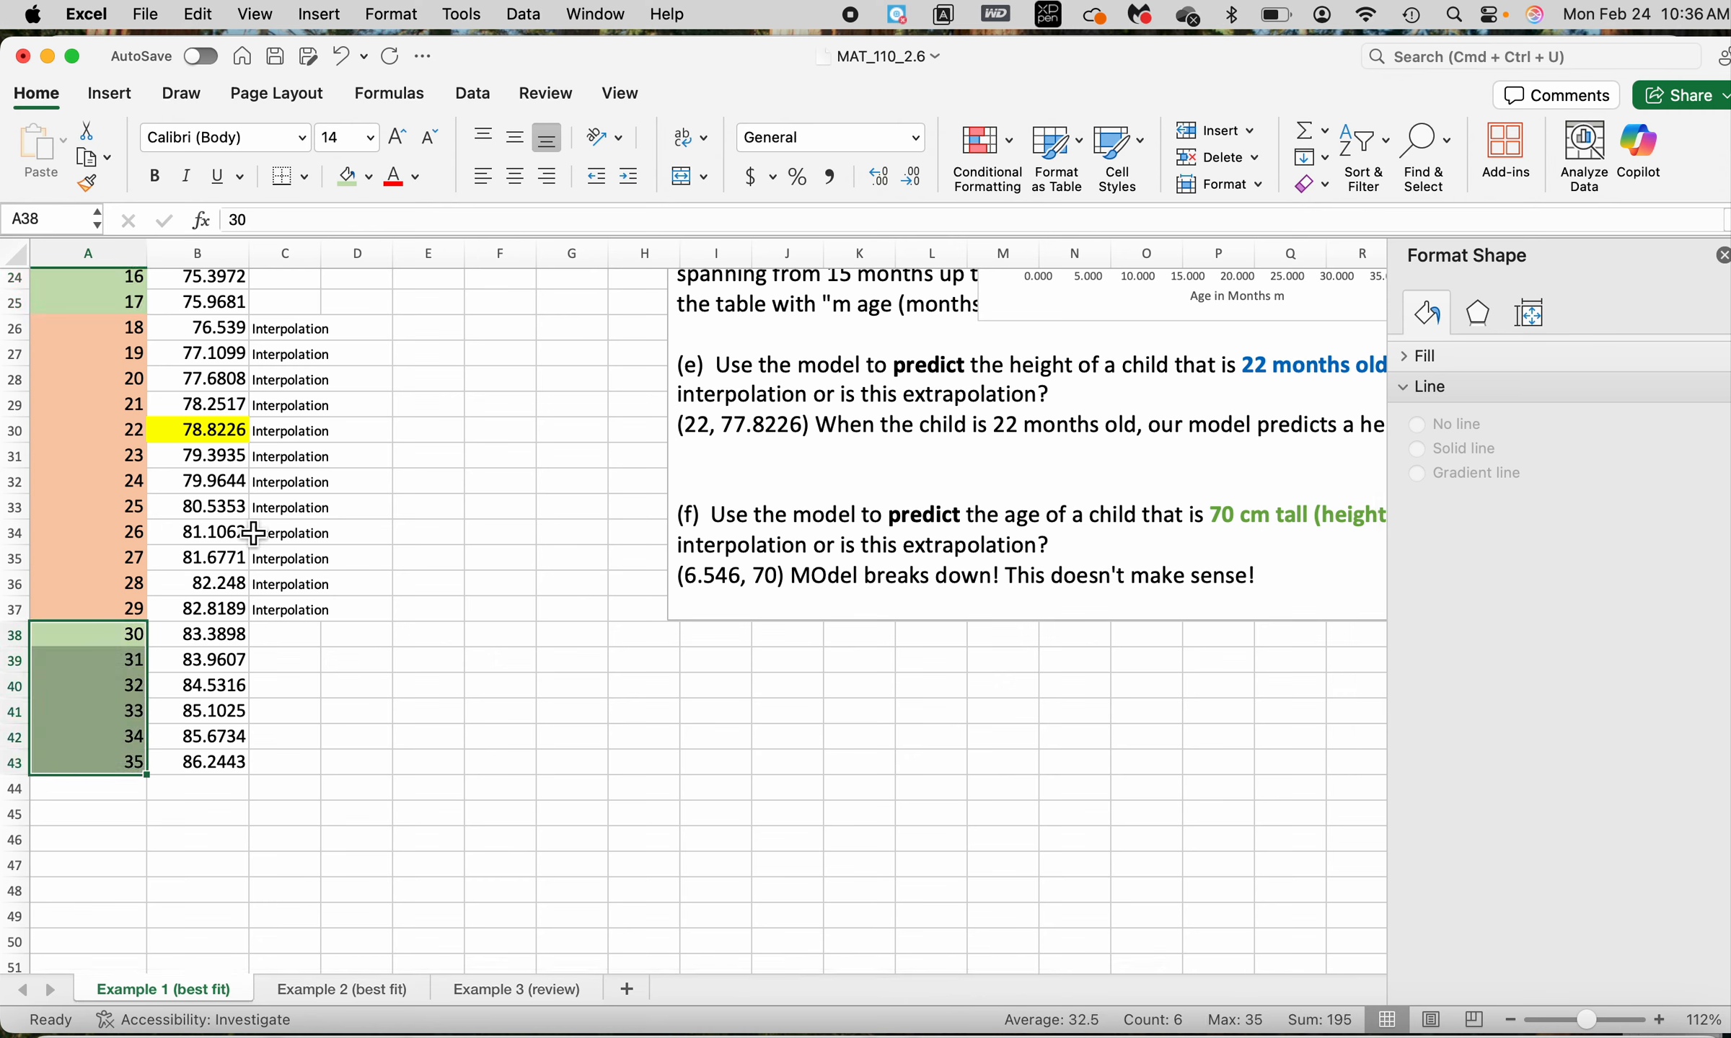
Enter the label "Extrapolation" in C38 beside the 30-month row
left_click(300, 638)
type("Extrap")
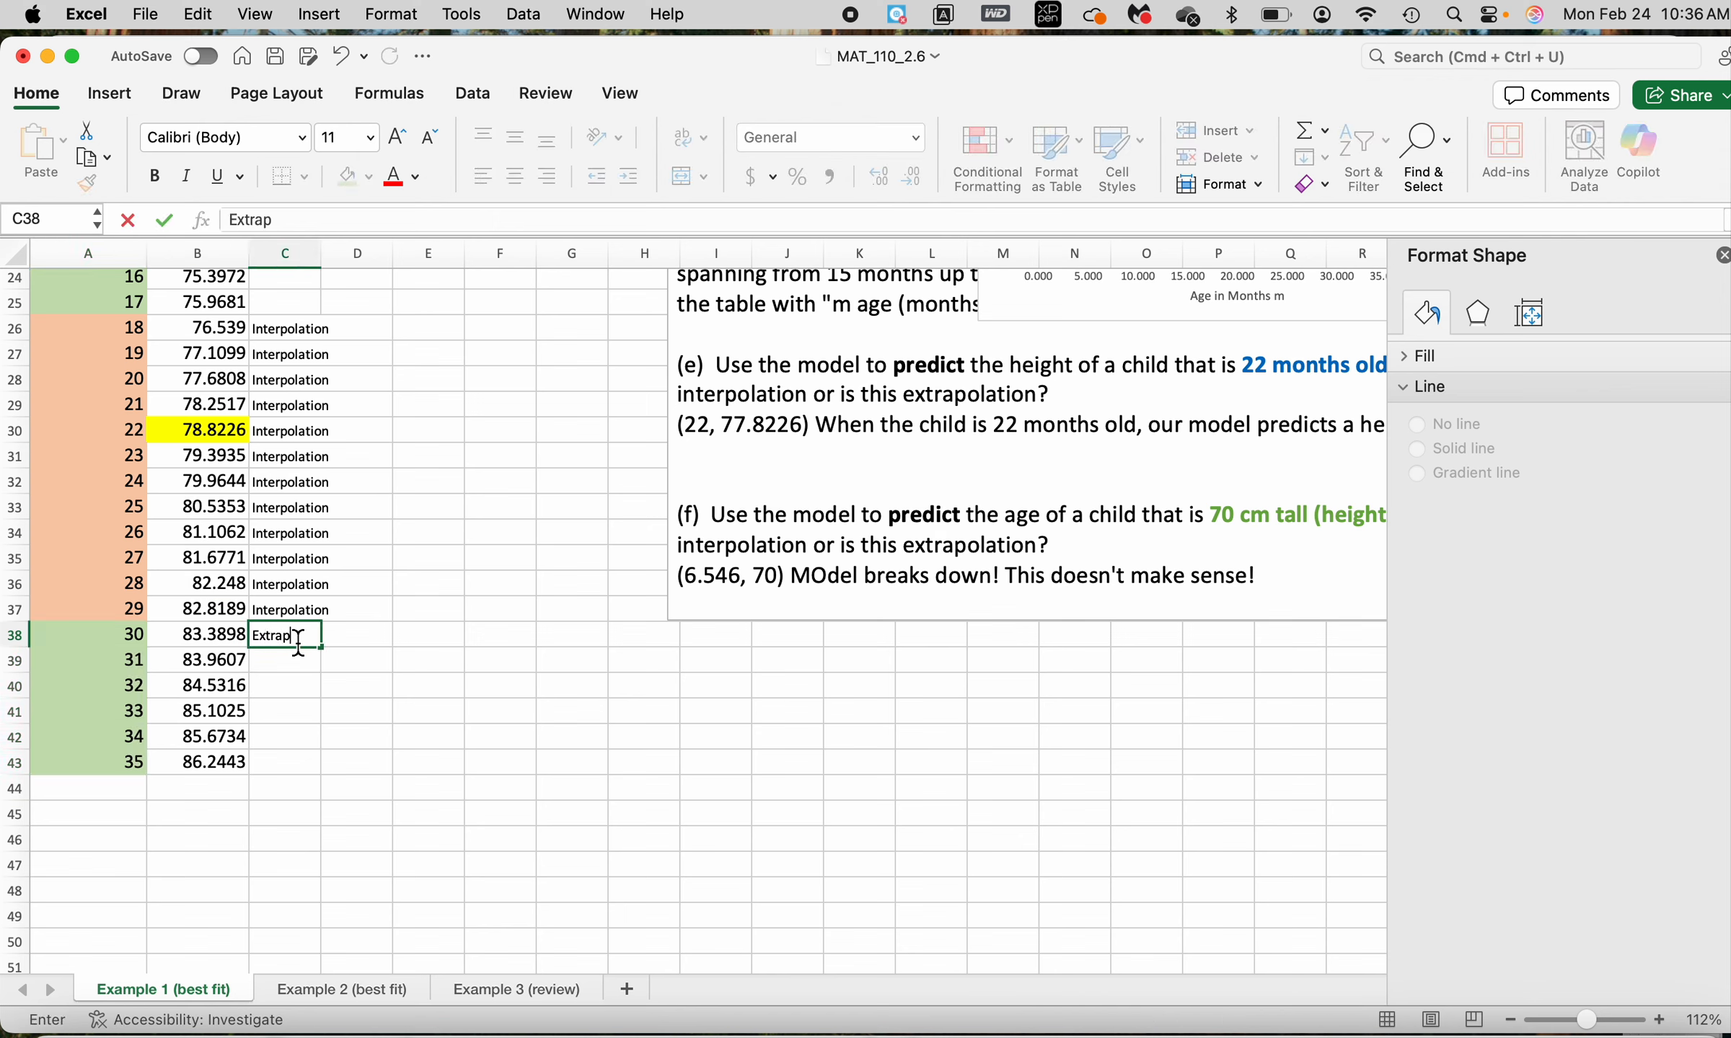
type("olation")
key("Return")
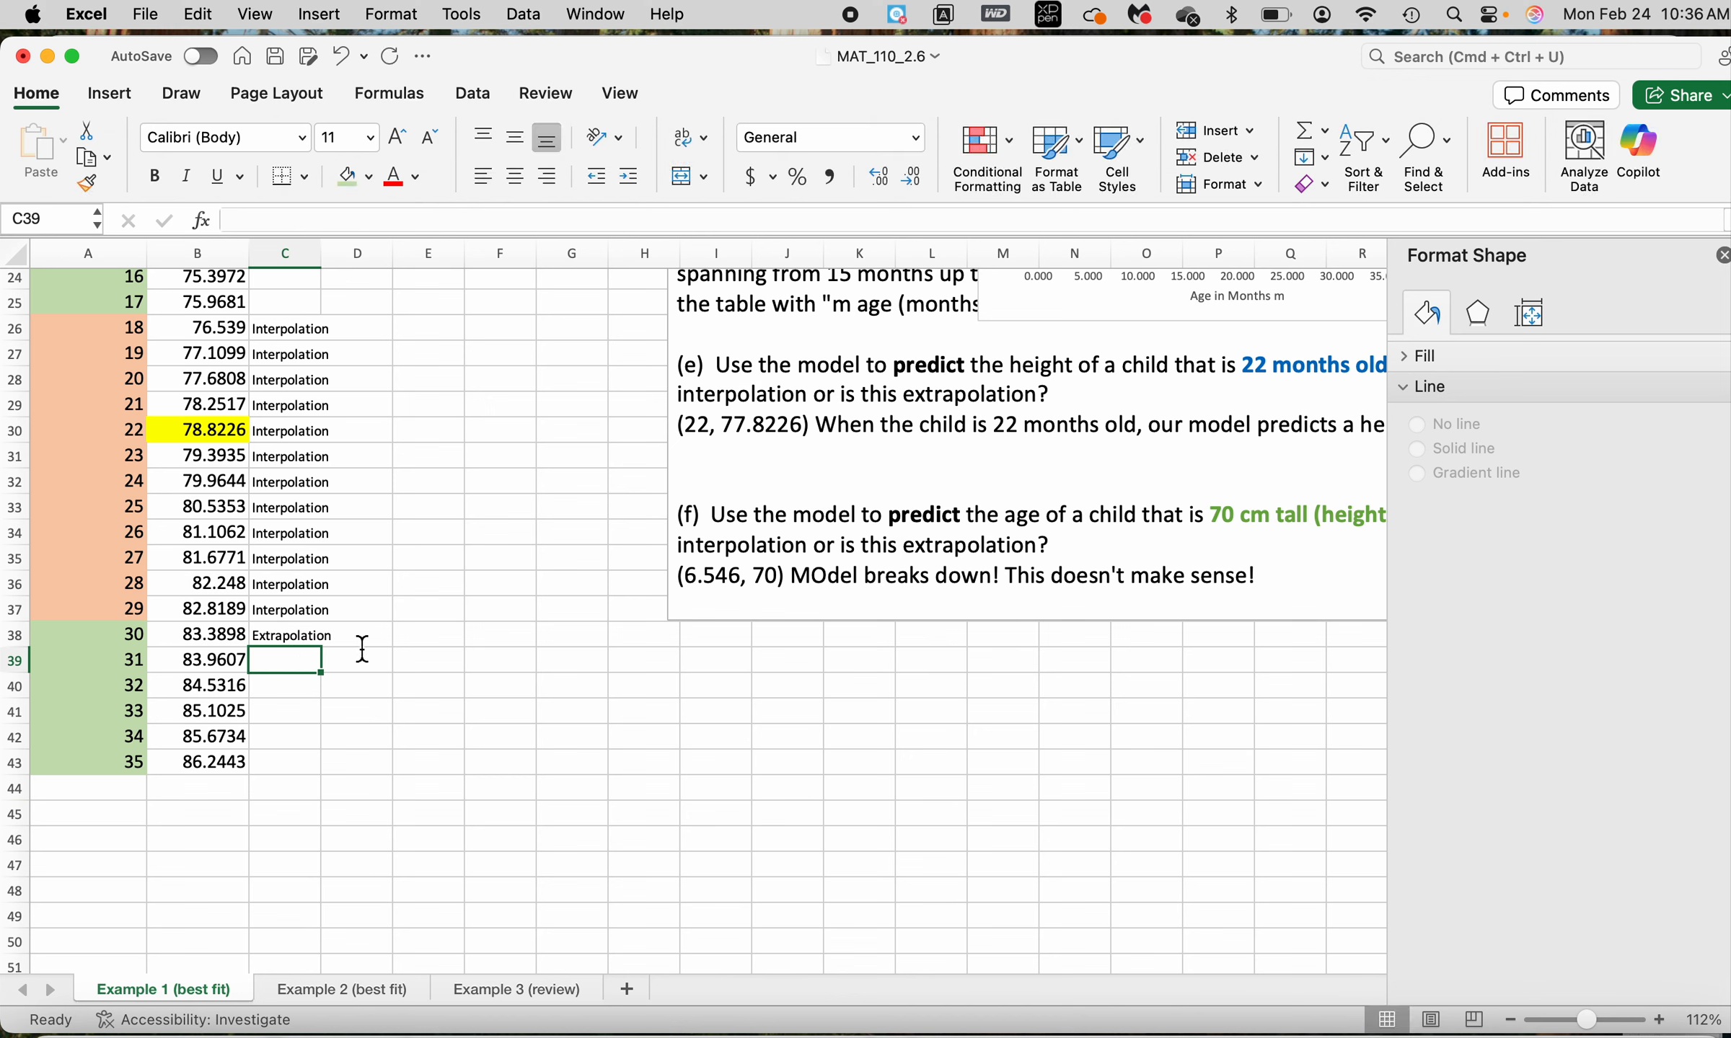
Copy the "Extrapolation" label from C38 into C39:C43, covering the rows through 35 months
left_click(287, 644)
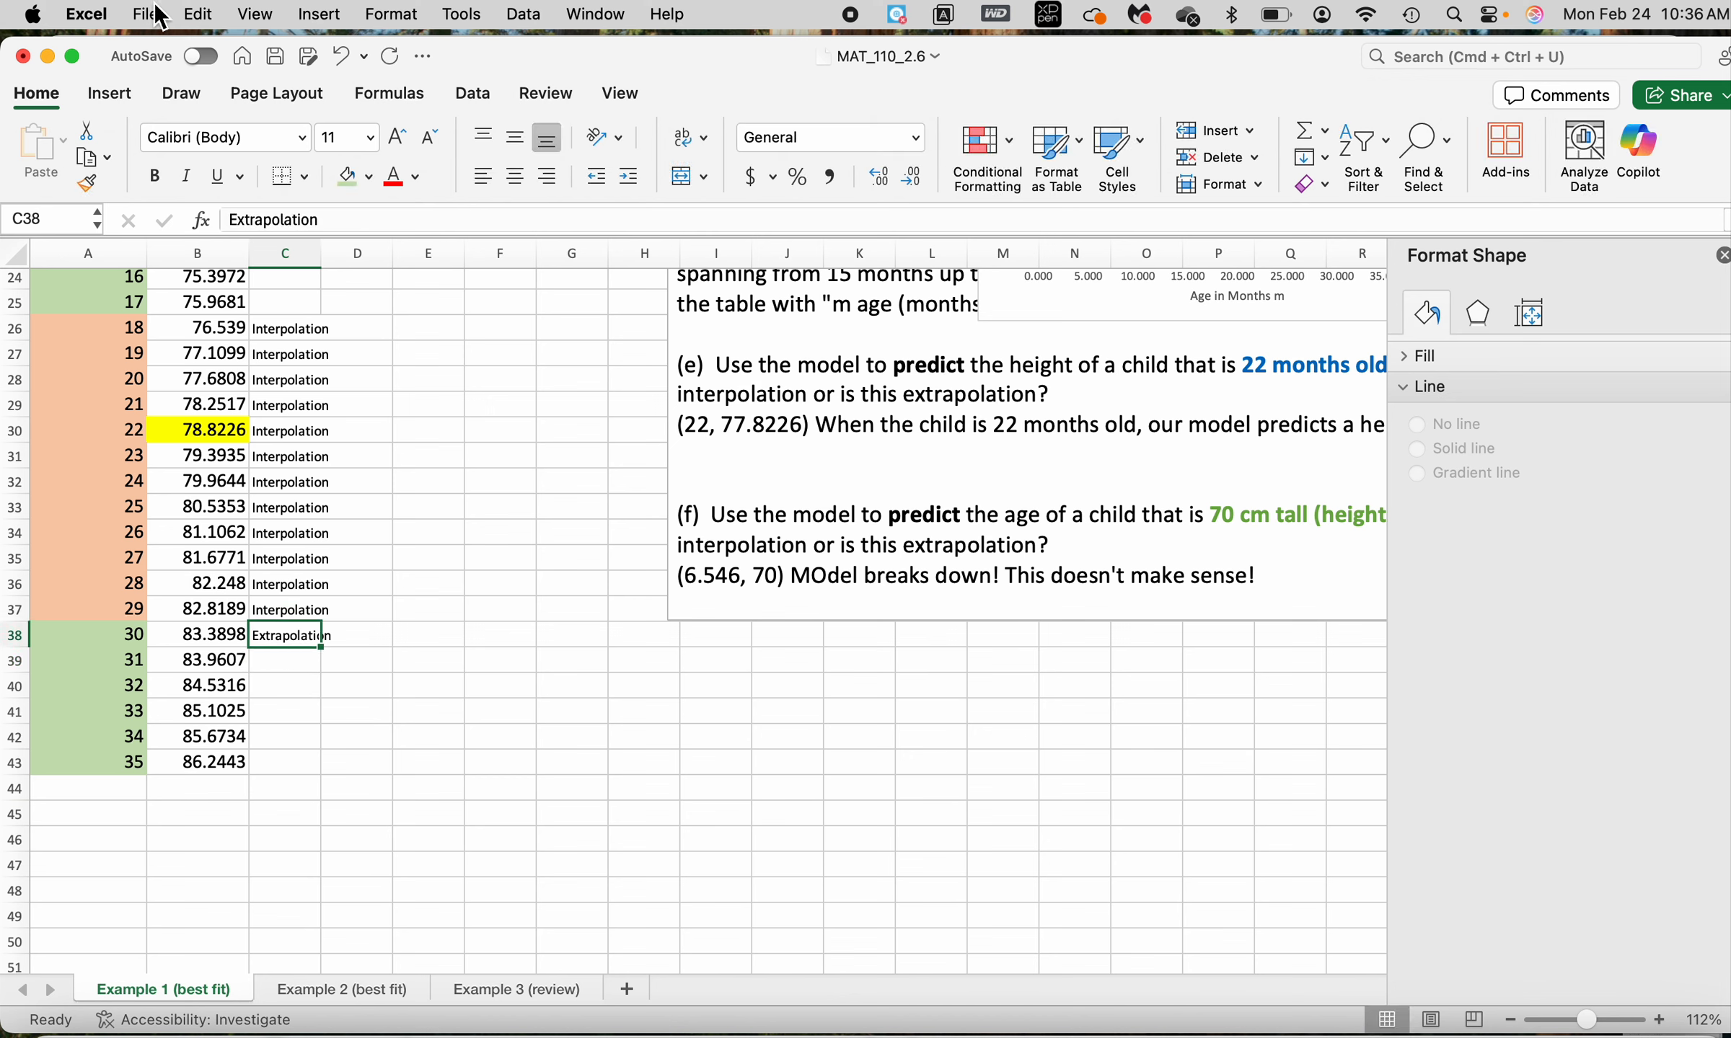
left_click(208, 16)
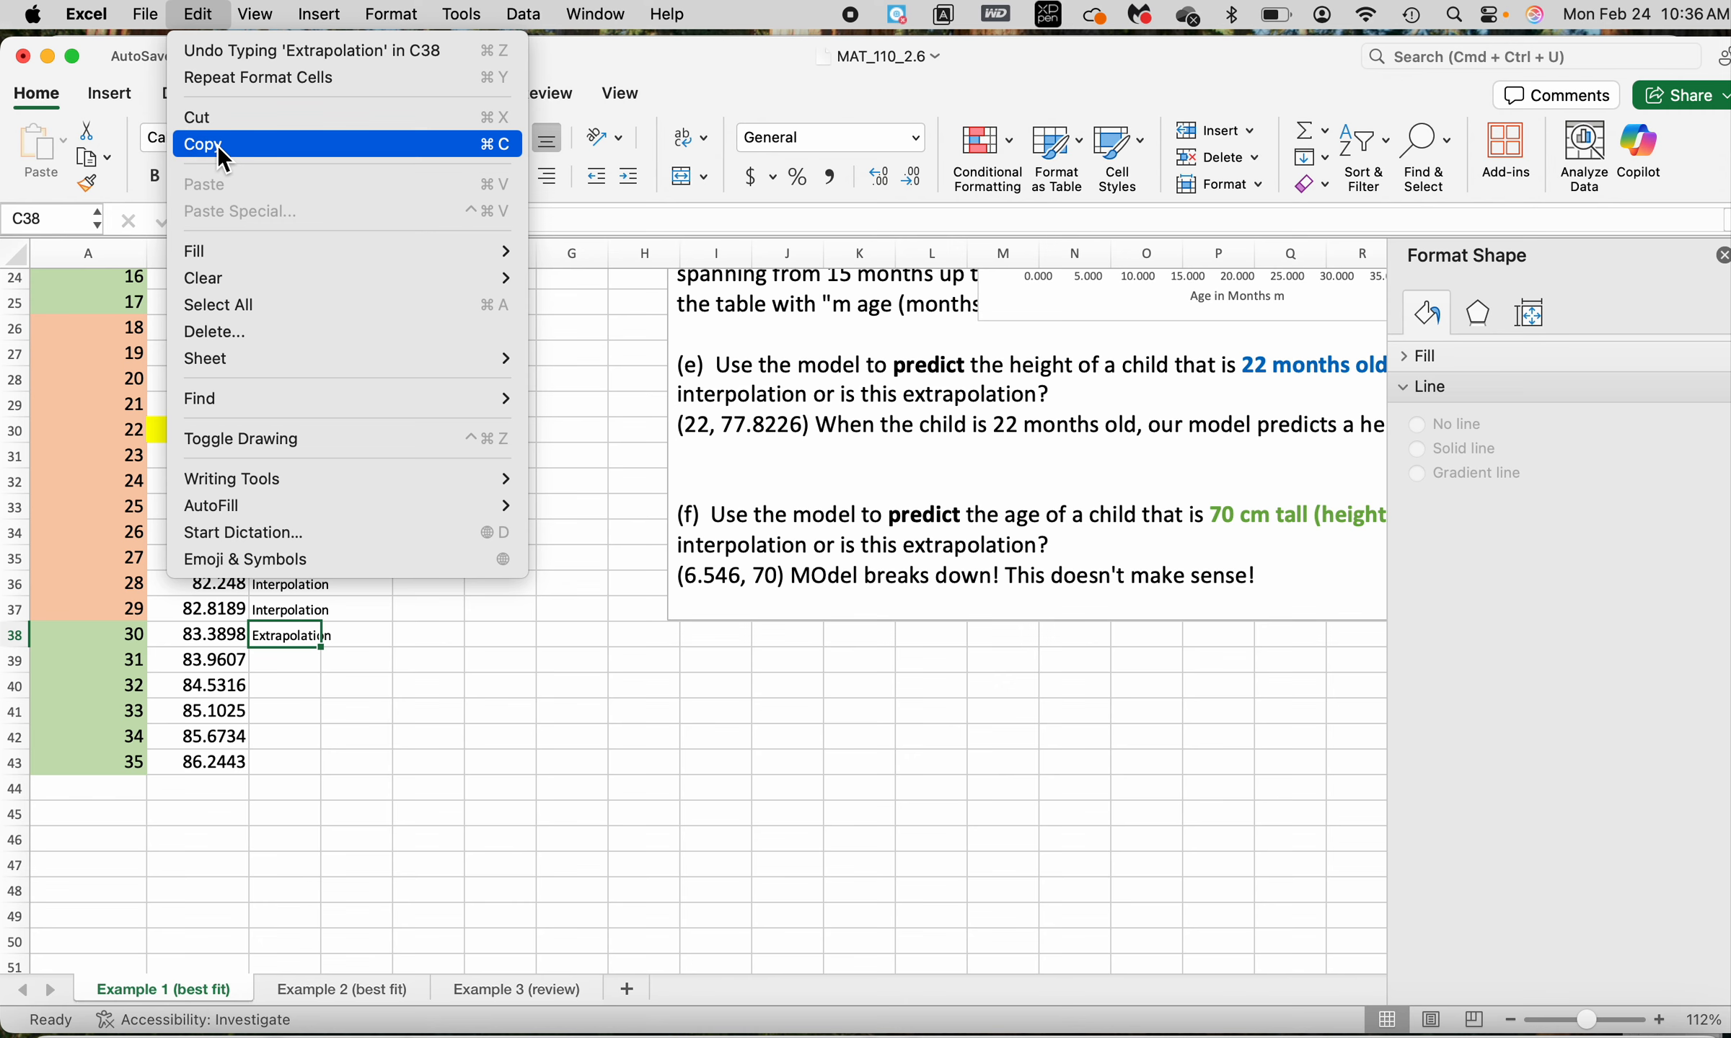
left_click(217, 145)
left_click(292, 669)
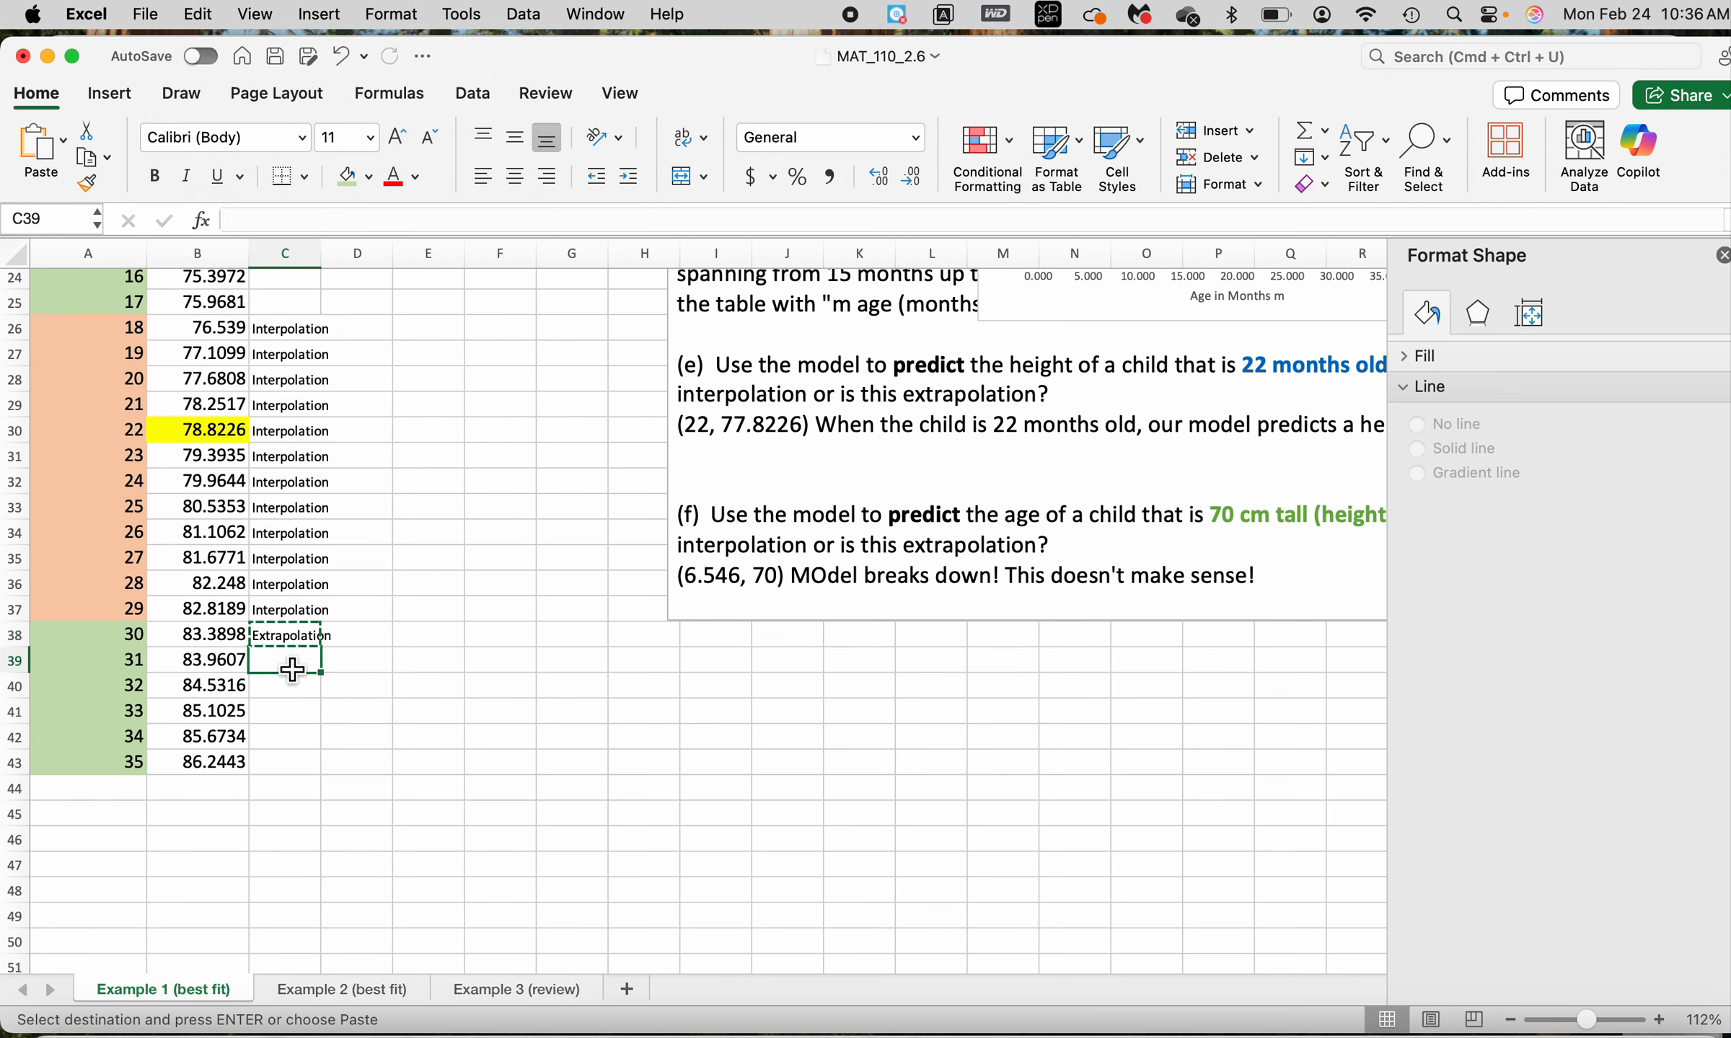
key("shift+Down")
key("shift+Down")
key("shift+Down")
key("shift+Down")
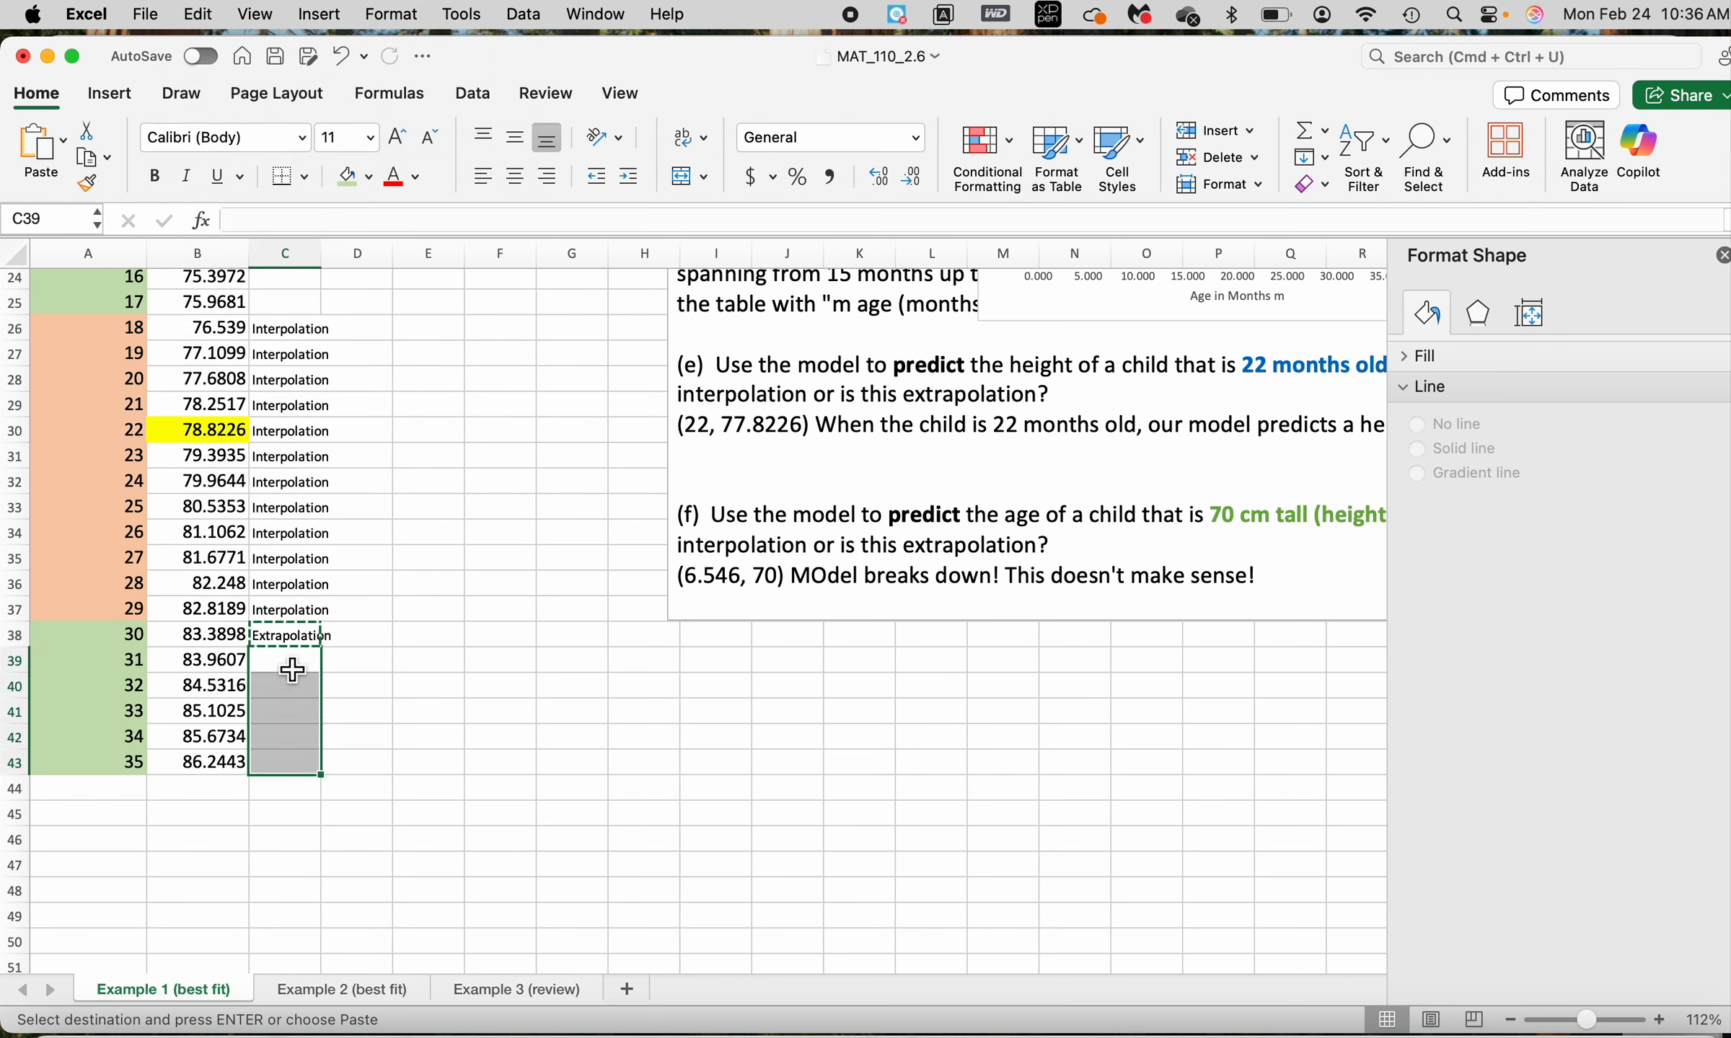
key("super+v")
Clear the stray number in C23 and copy the "Extrapolation" labels from C41:C43 into C23:C25
scroll(364, 567, "up", 5)
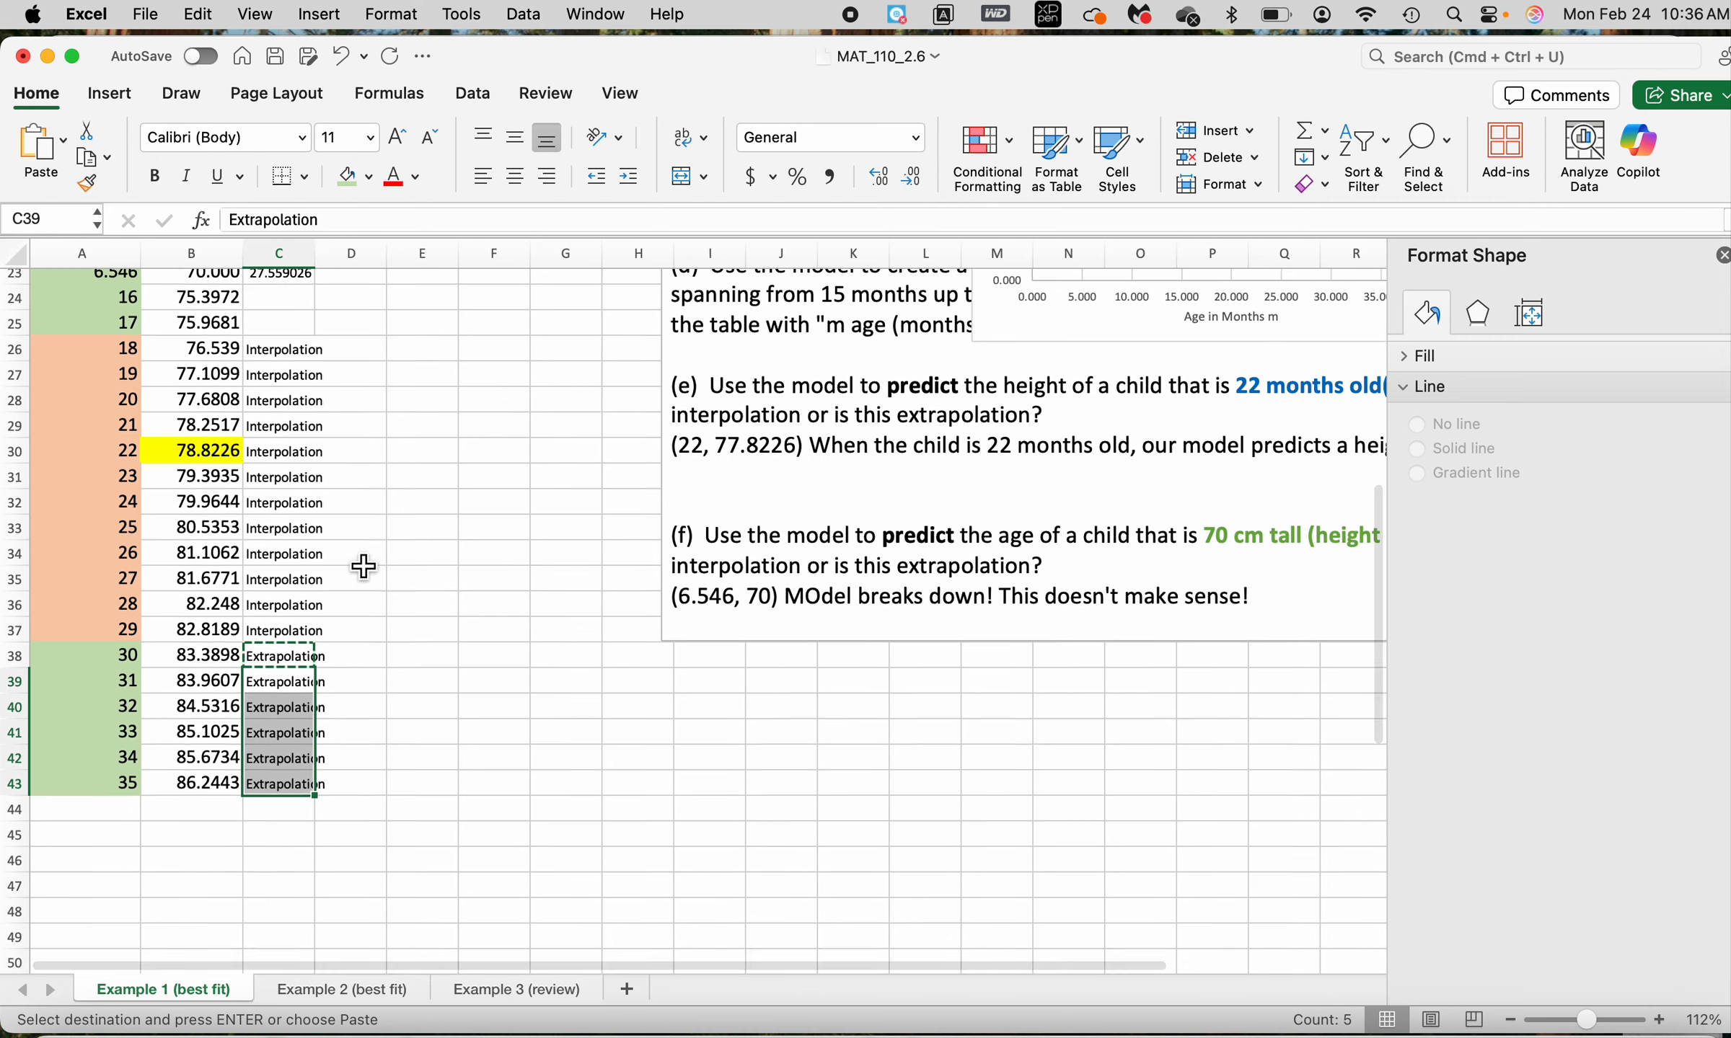
scroll(364, 567, "down", 3)
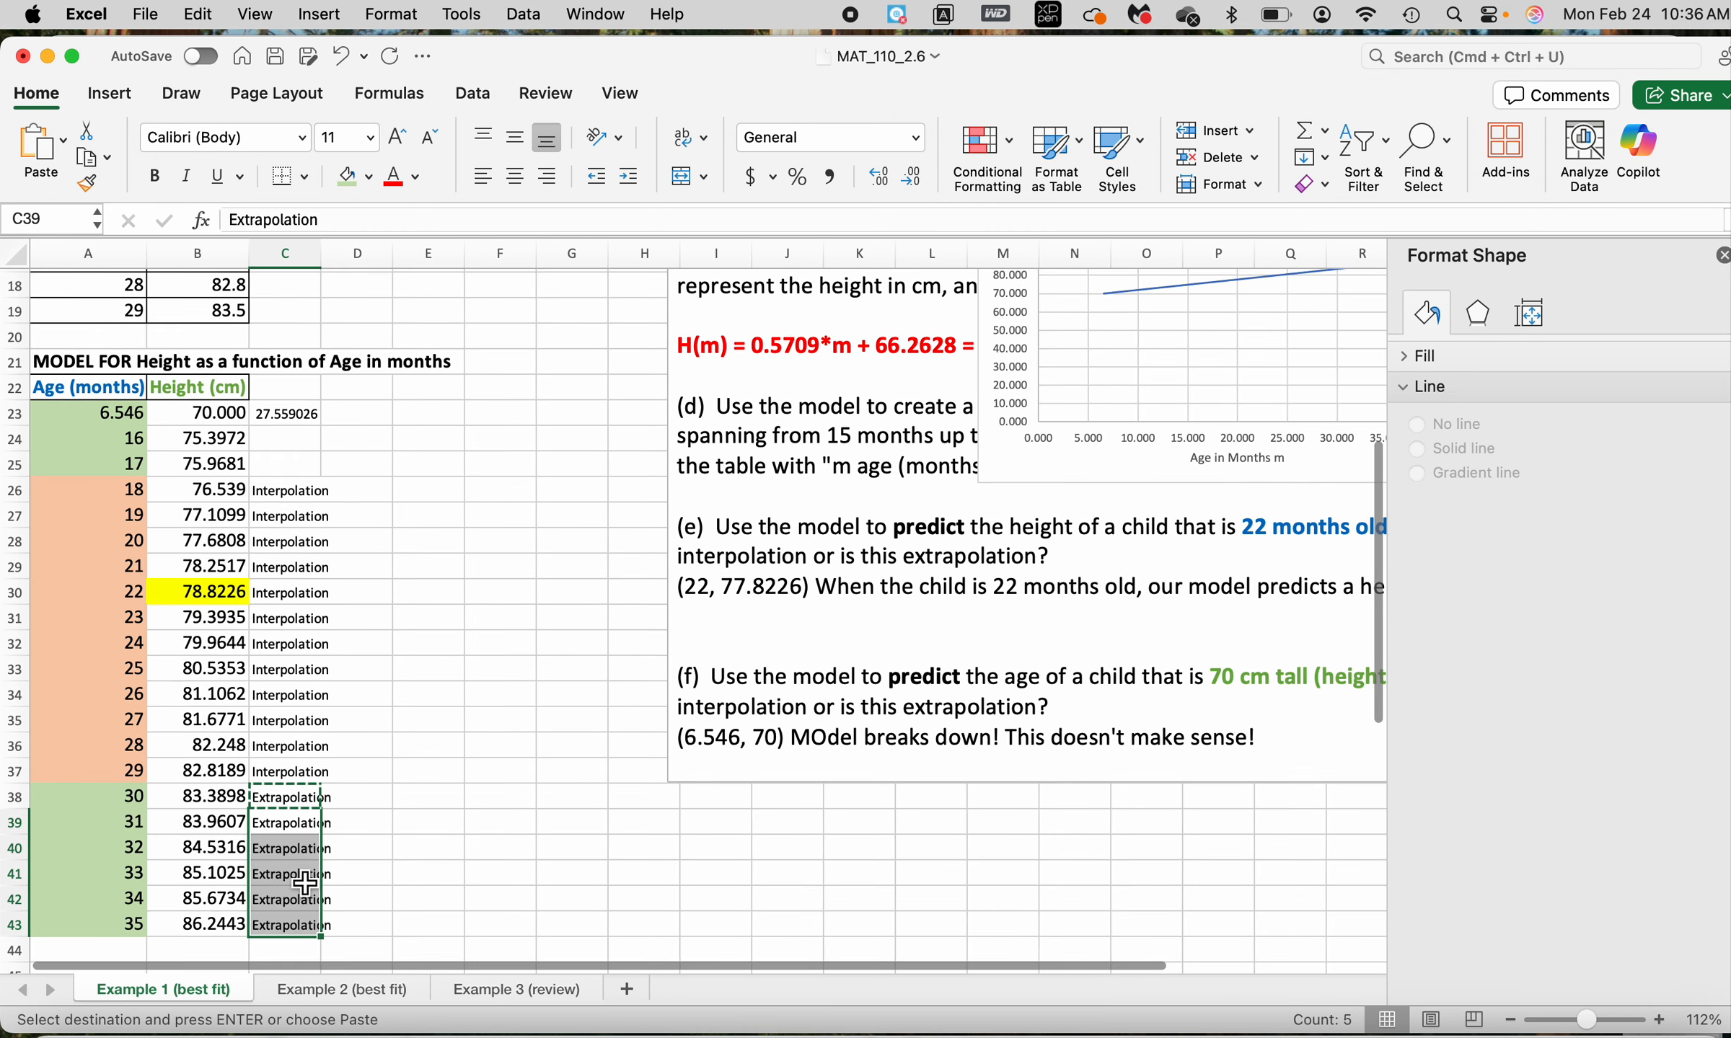
left_click(310, 424)
key("Delete")
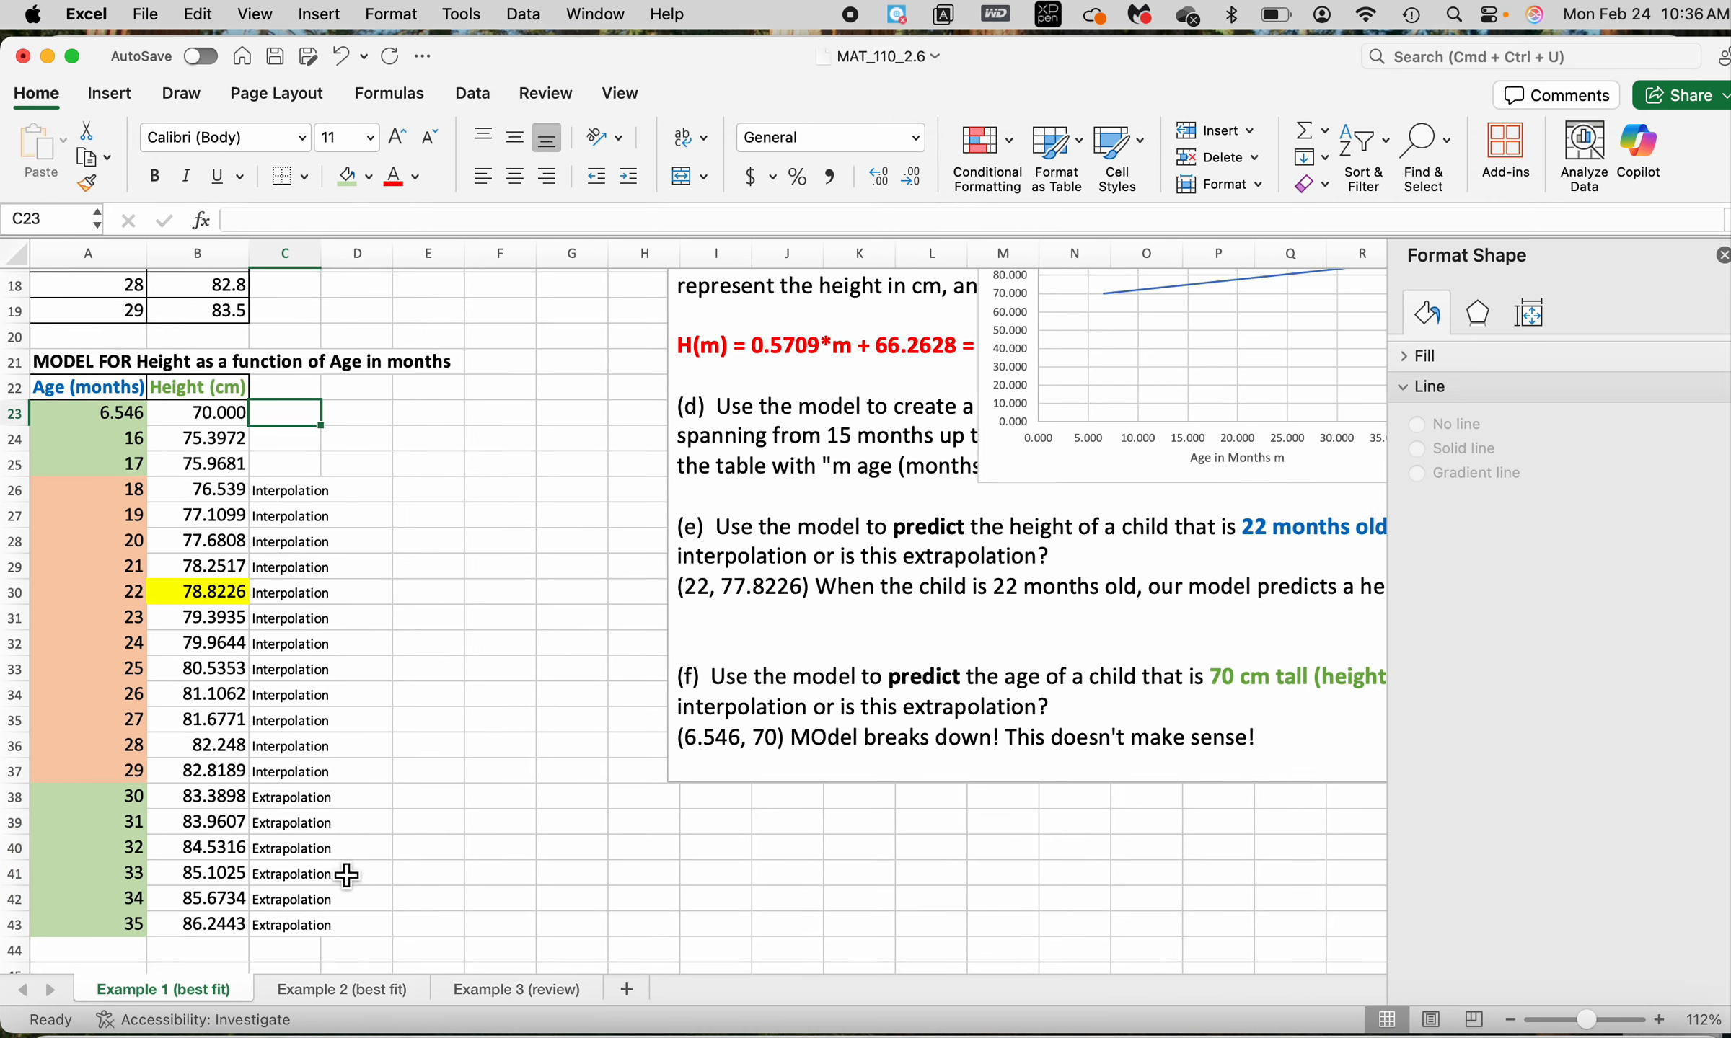
left_click(314, 878)
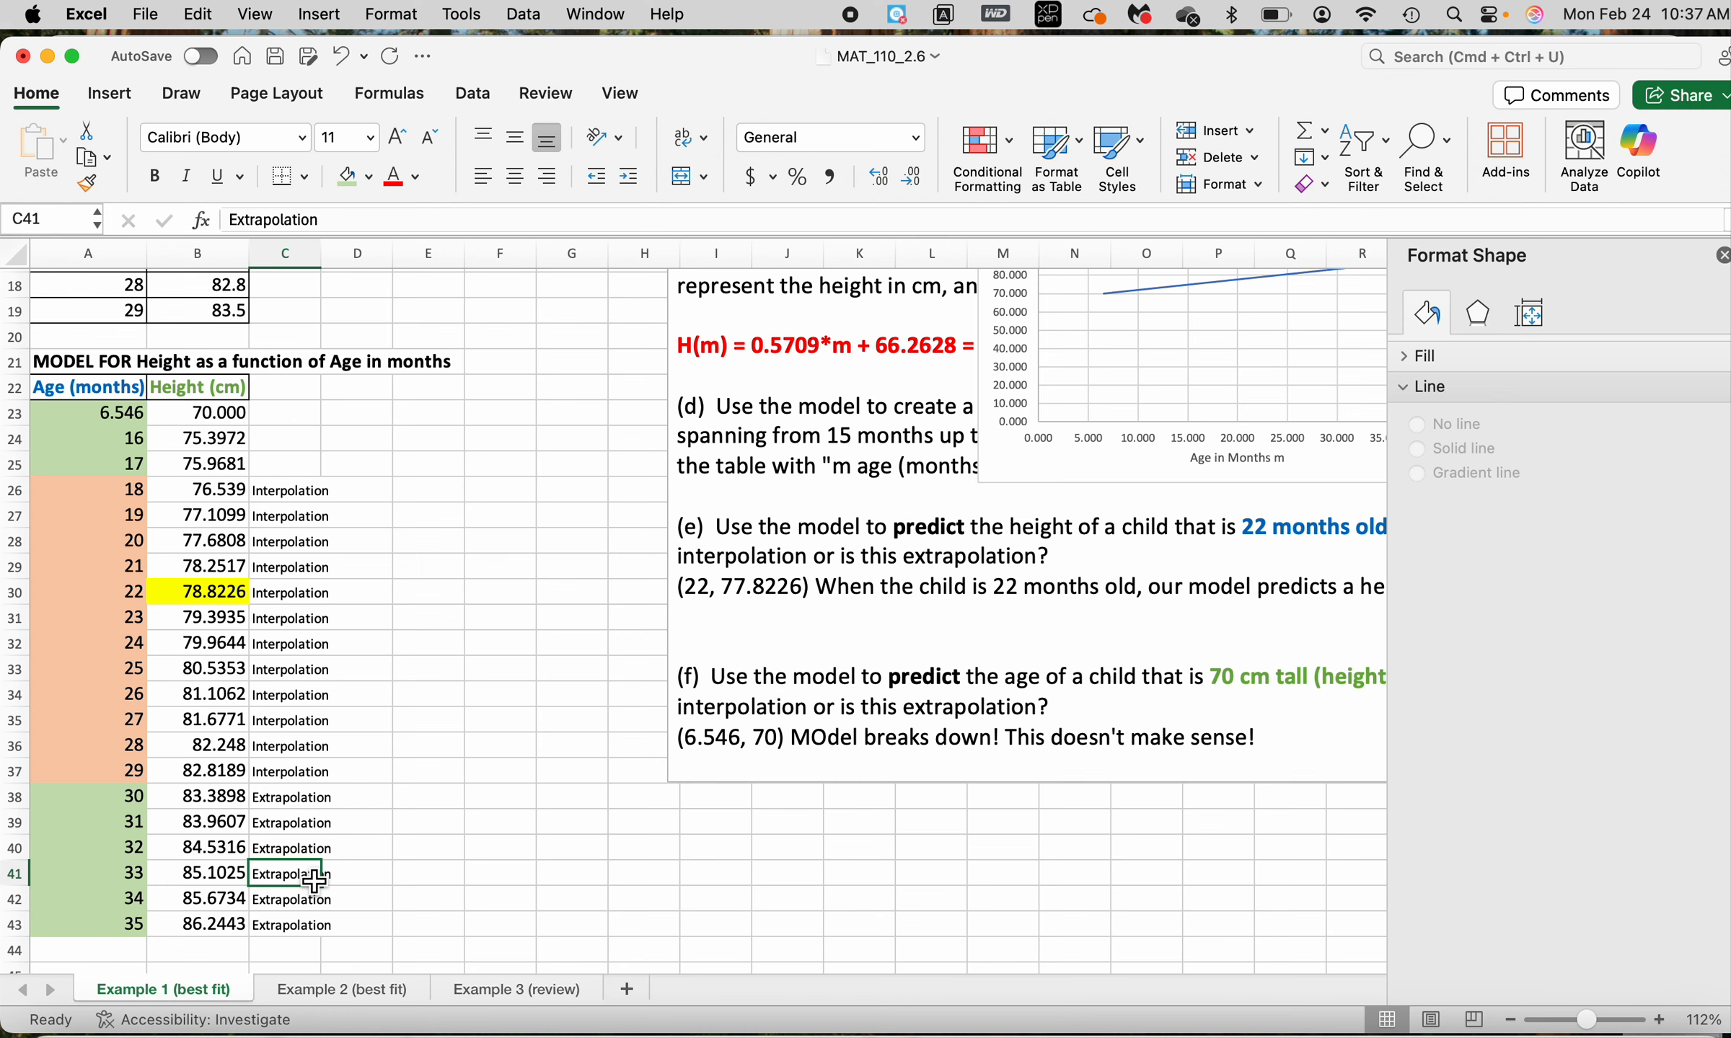
left_click_drag(313, 879, 307, 926)
left_click(202, 14)
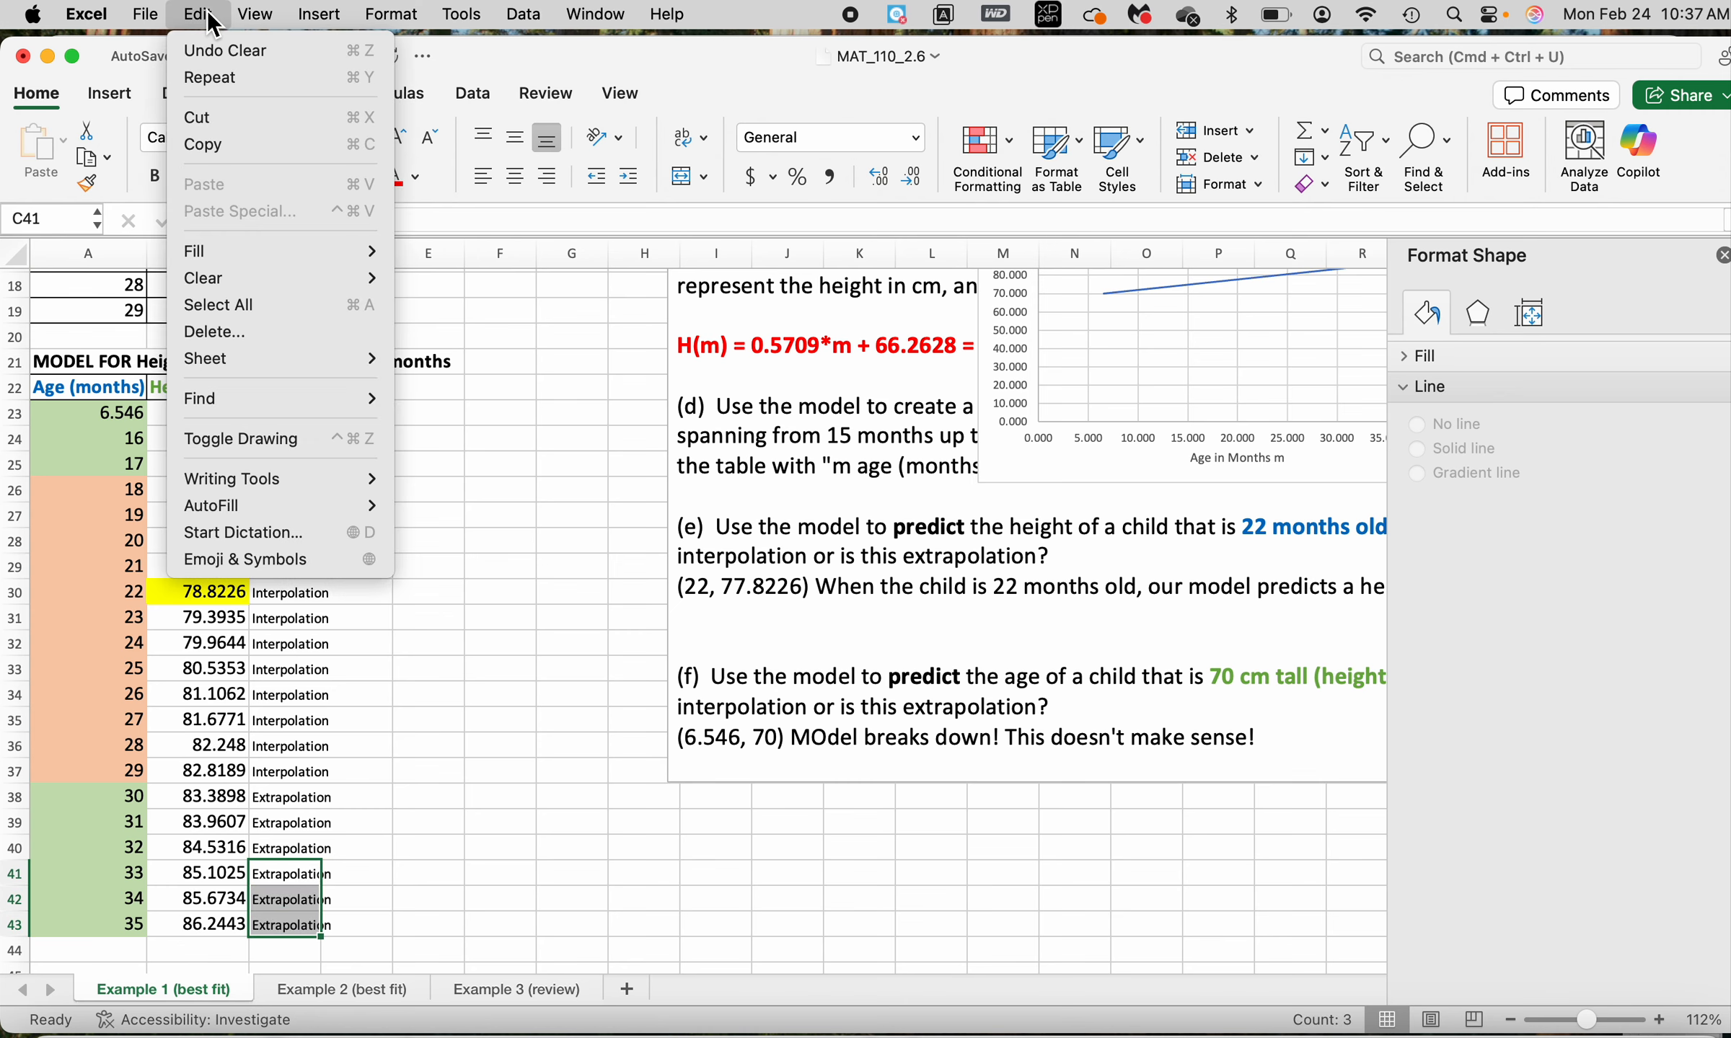
left_click(223, 143)
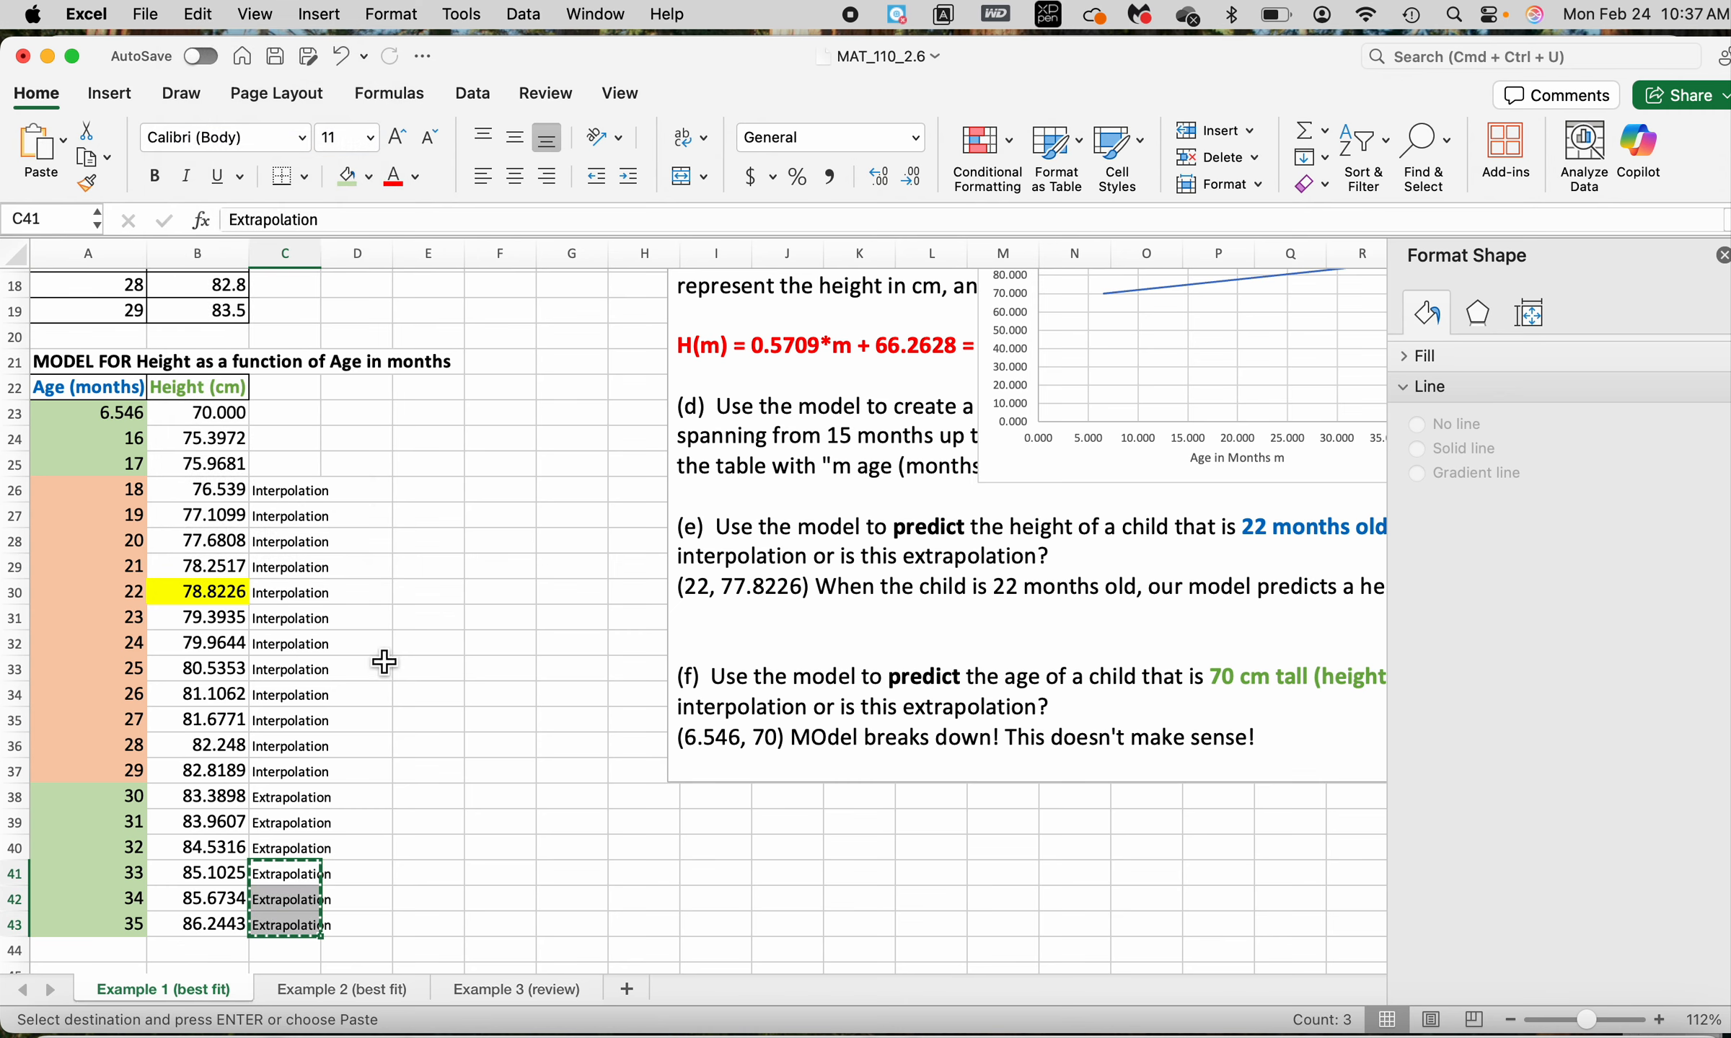
left_click(310, 425)
key("super+v")
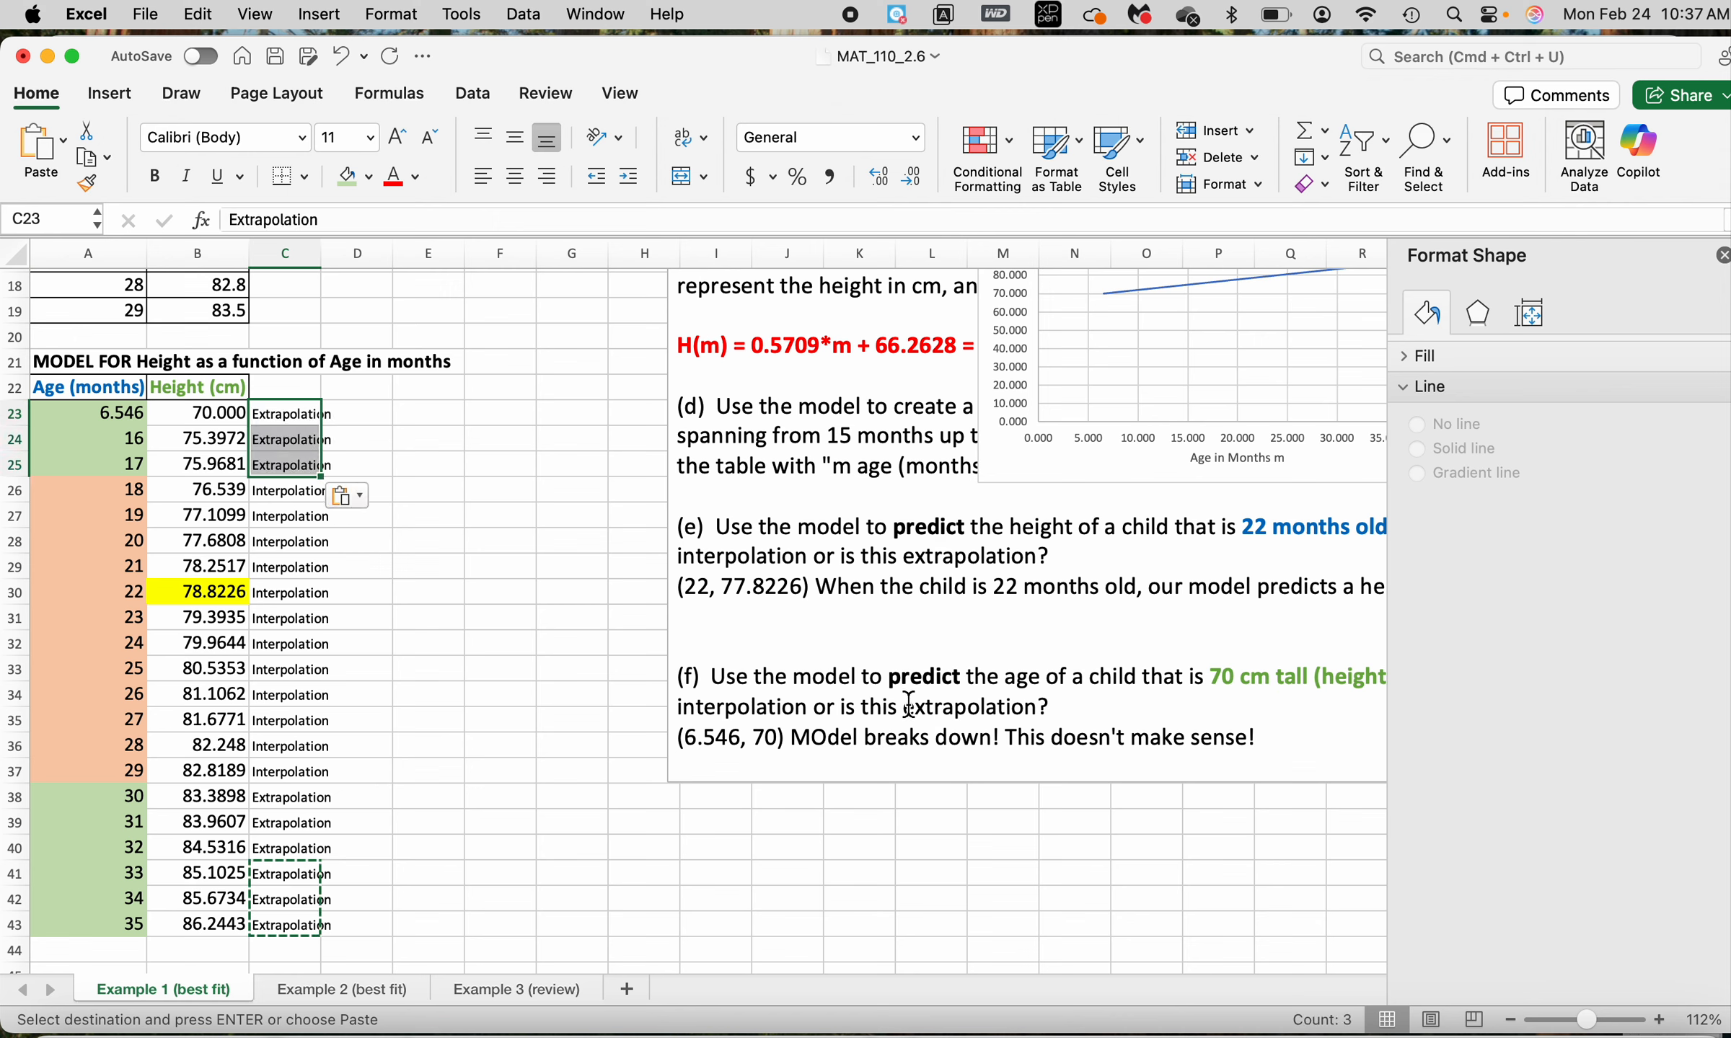
Colour the word "extrapolation?" green in the text of question (f)
left_click_drag(904, 706, 1062, 705)
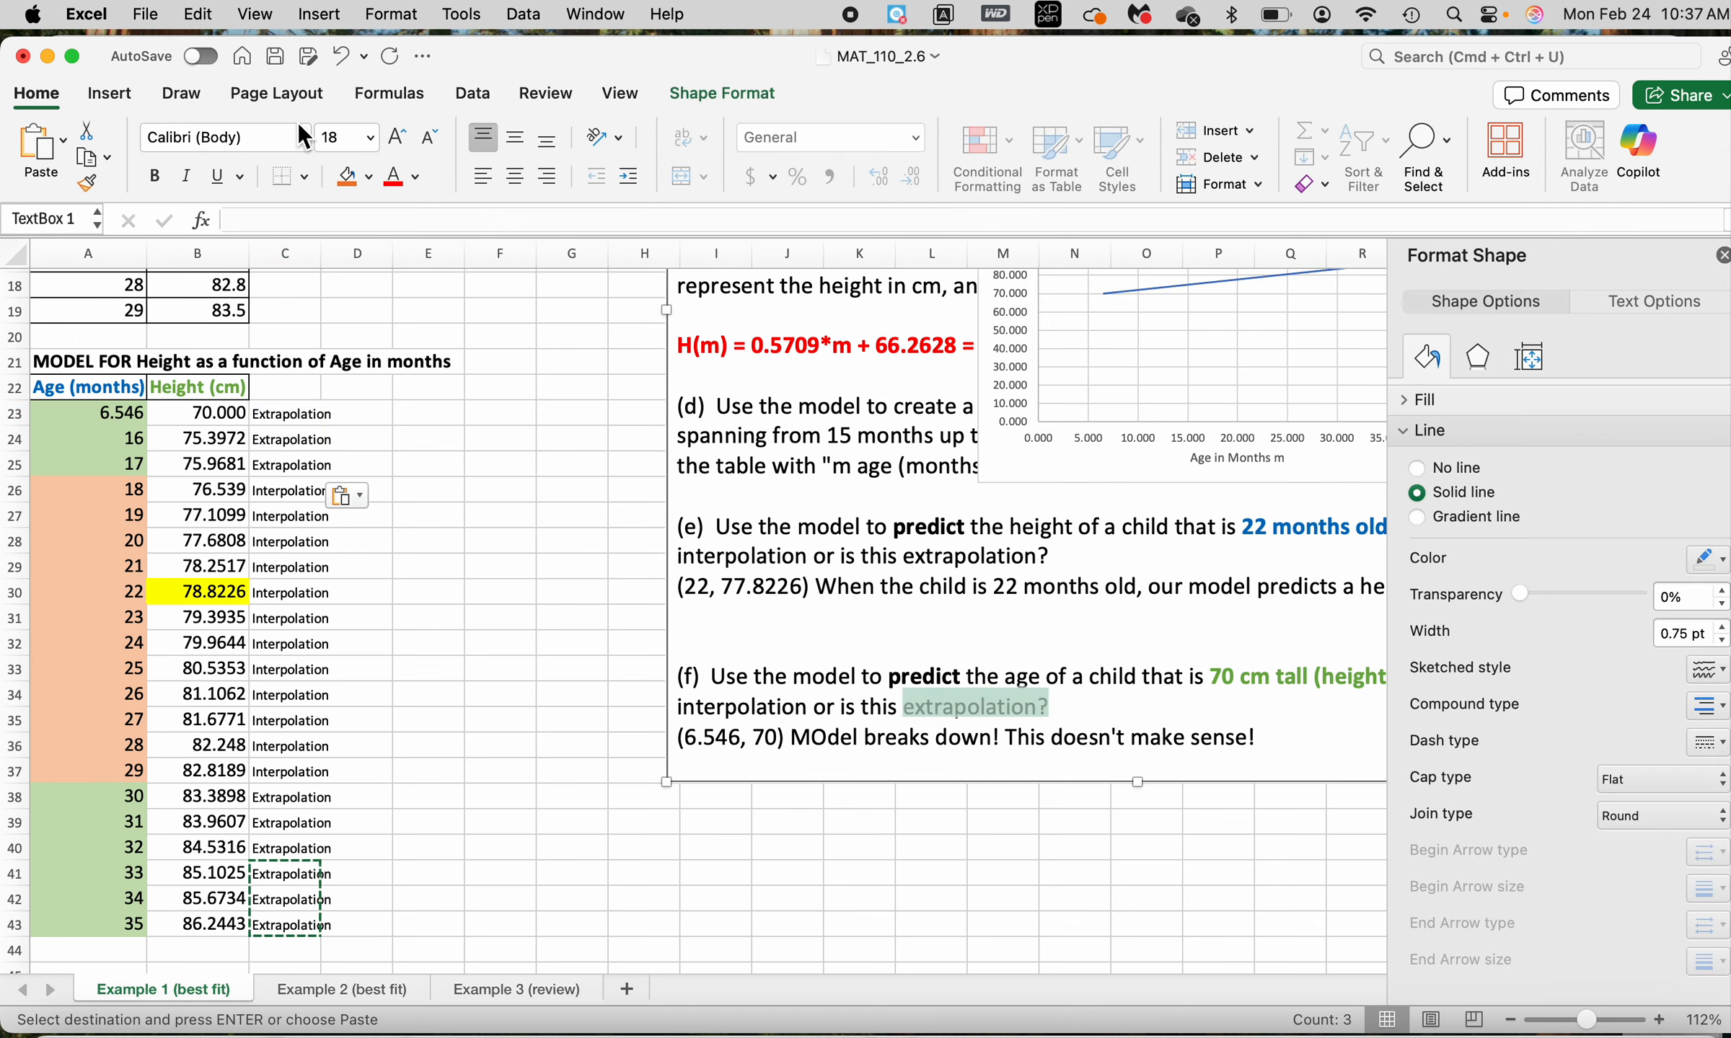
left_click(415, 176)
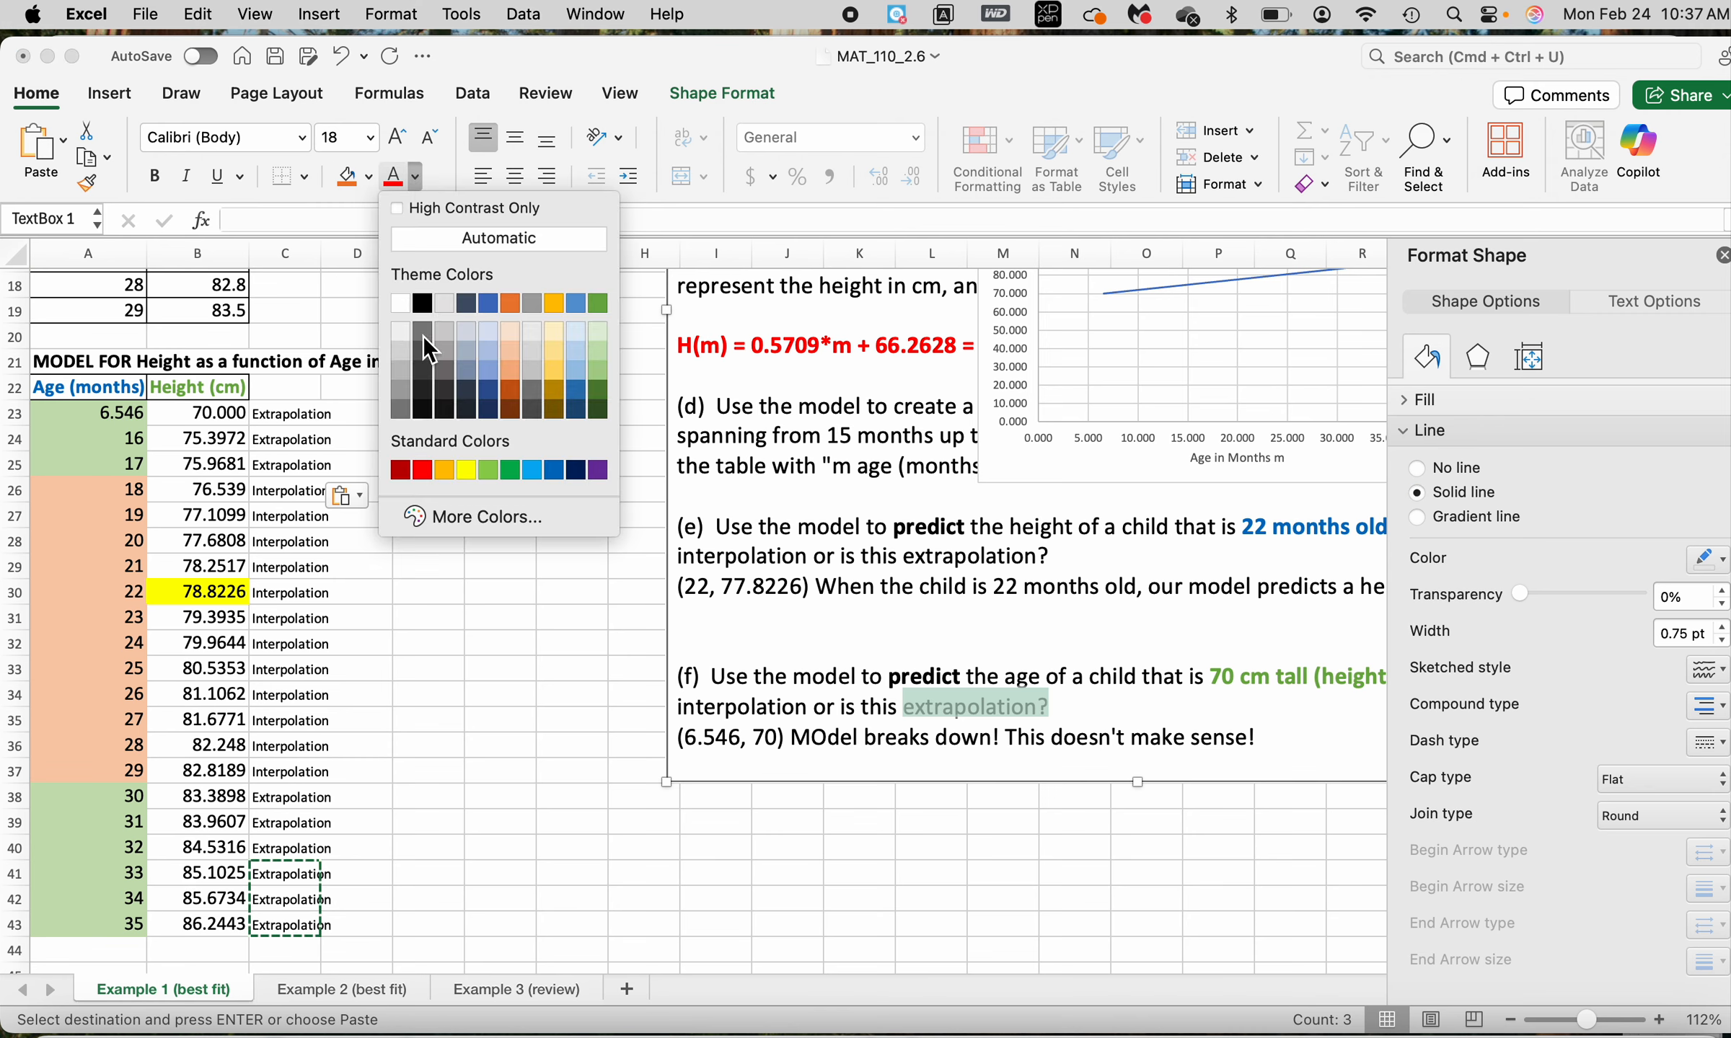
left_click(601, 303)
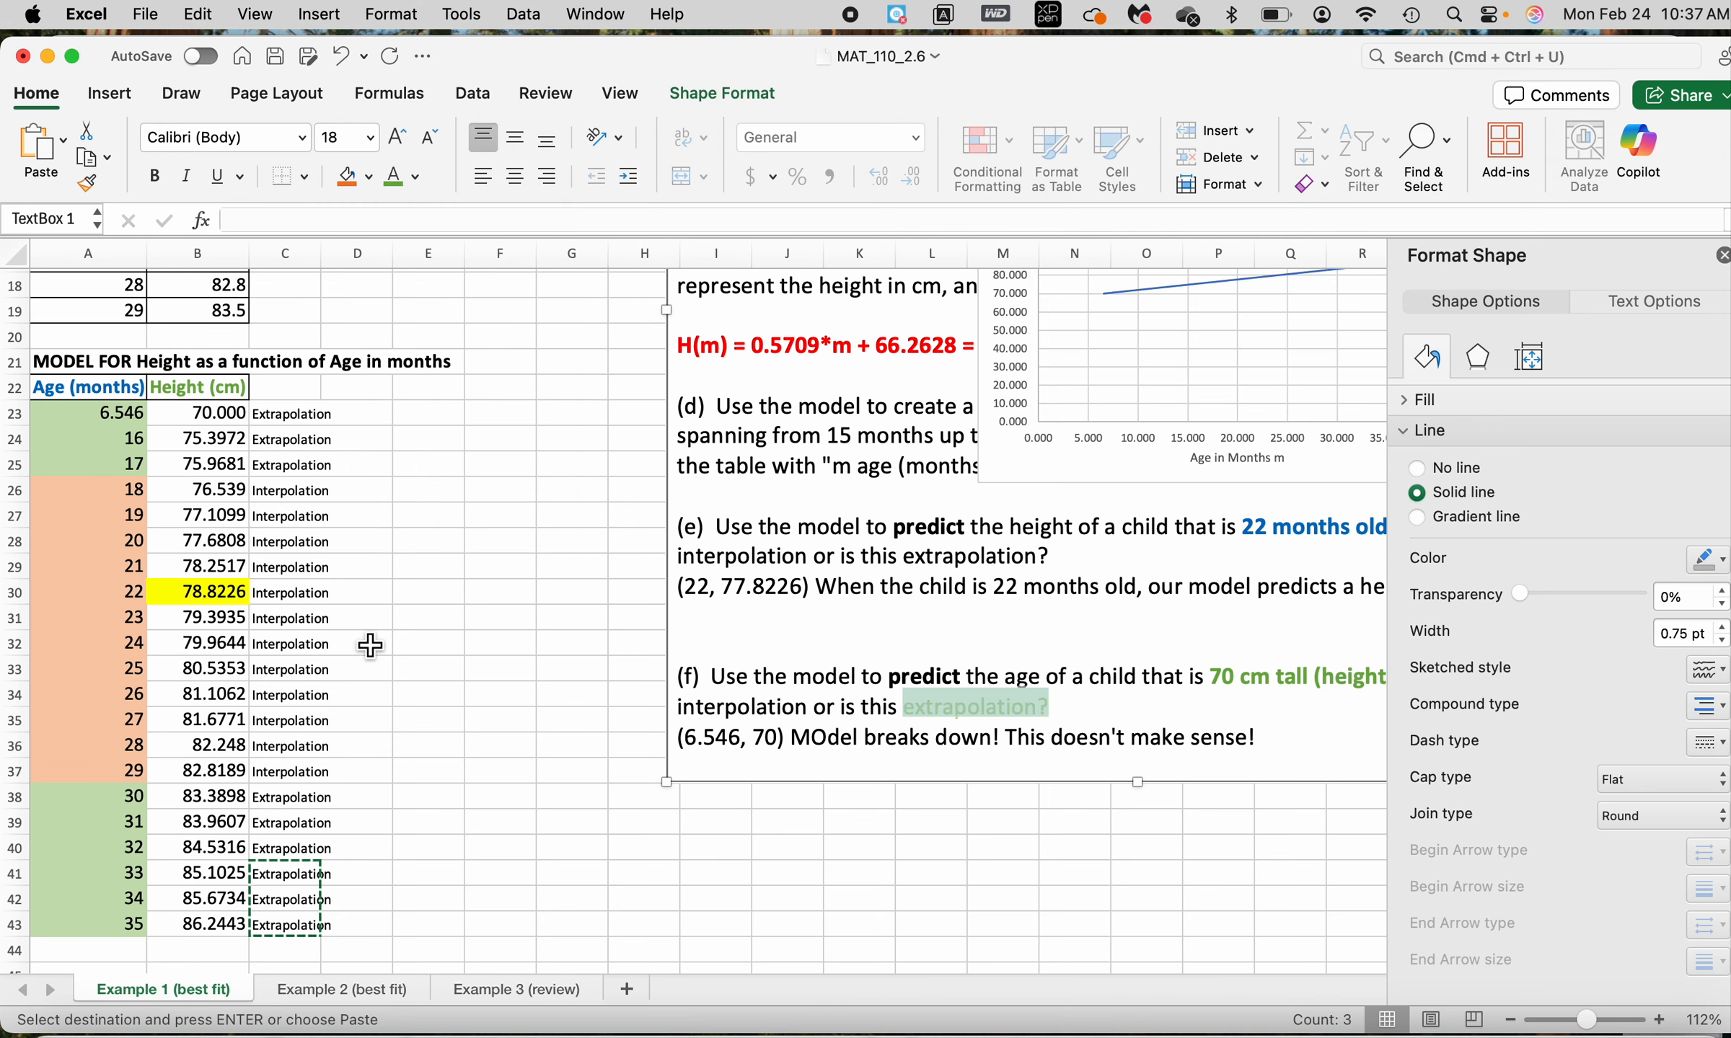
Colour the word "interpolation" orange in the text of question (e)
scroll(1316, 564, "right", 5)
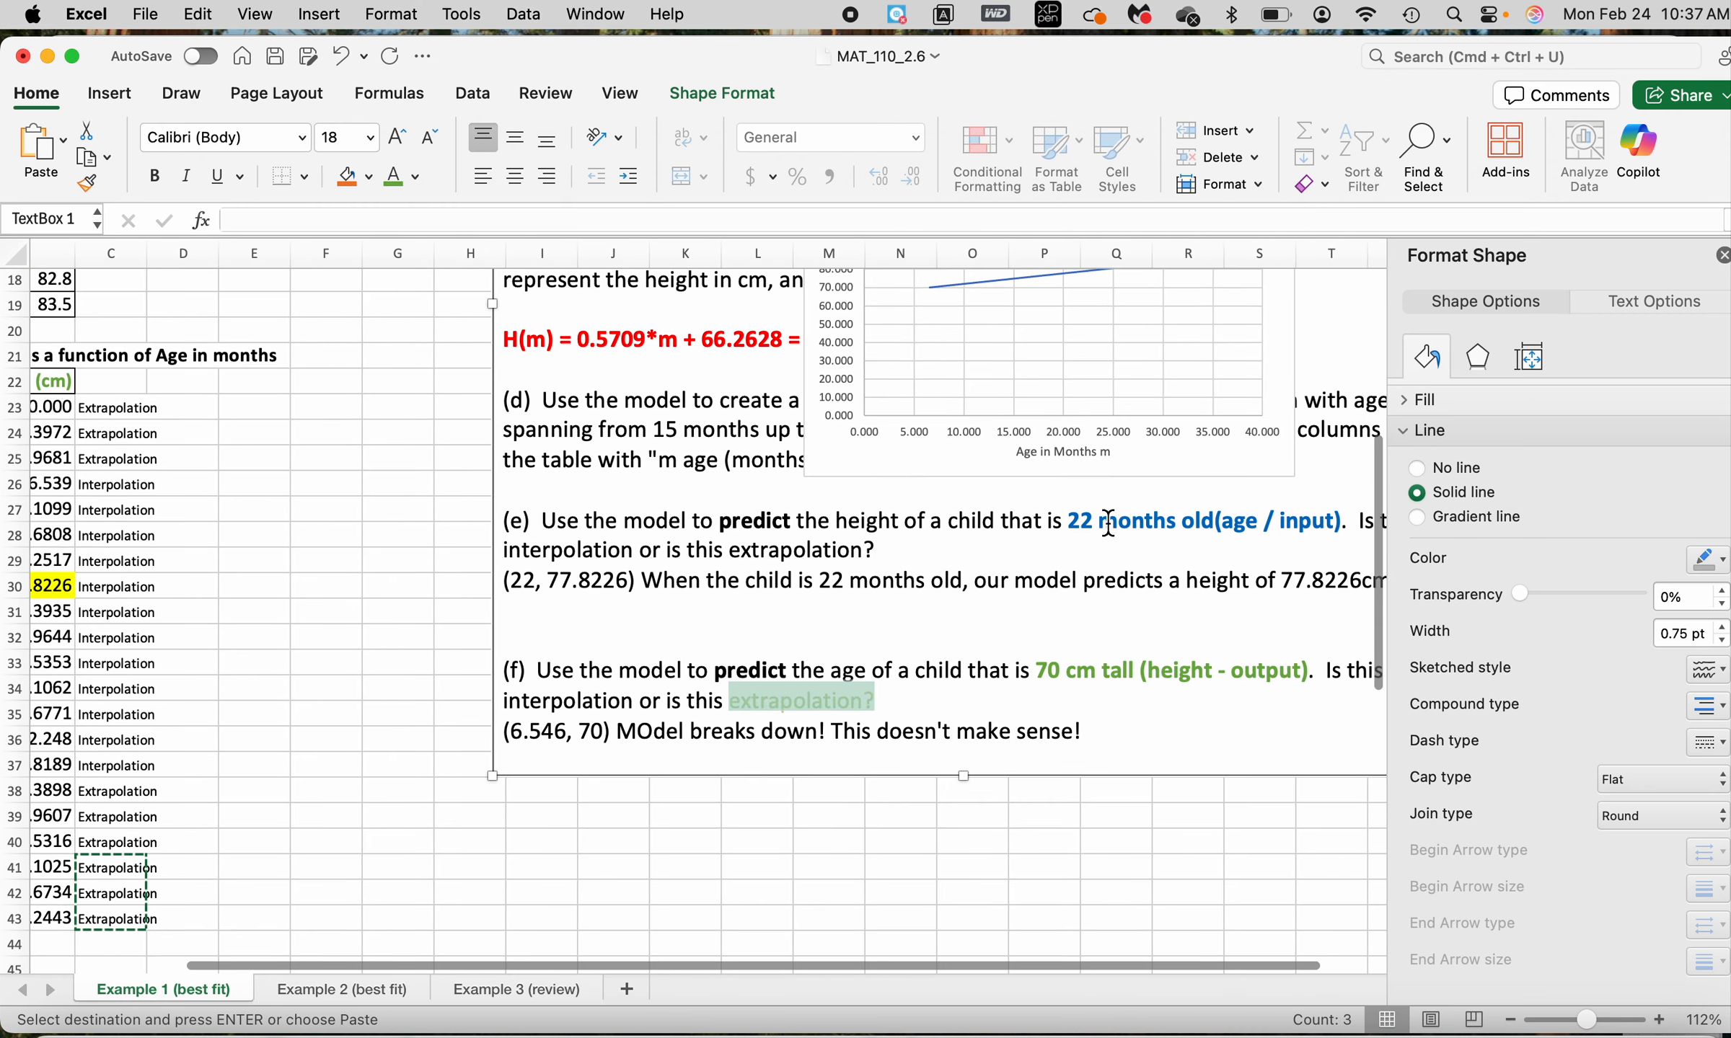
left_click_drag(1075, 520, 22, 462)
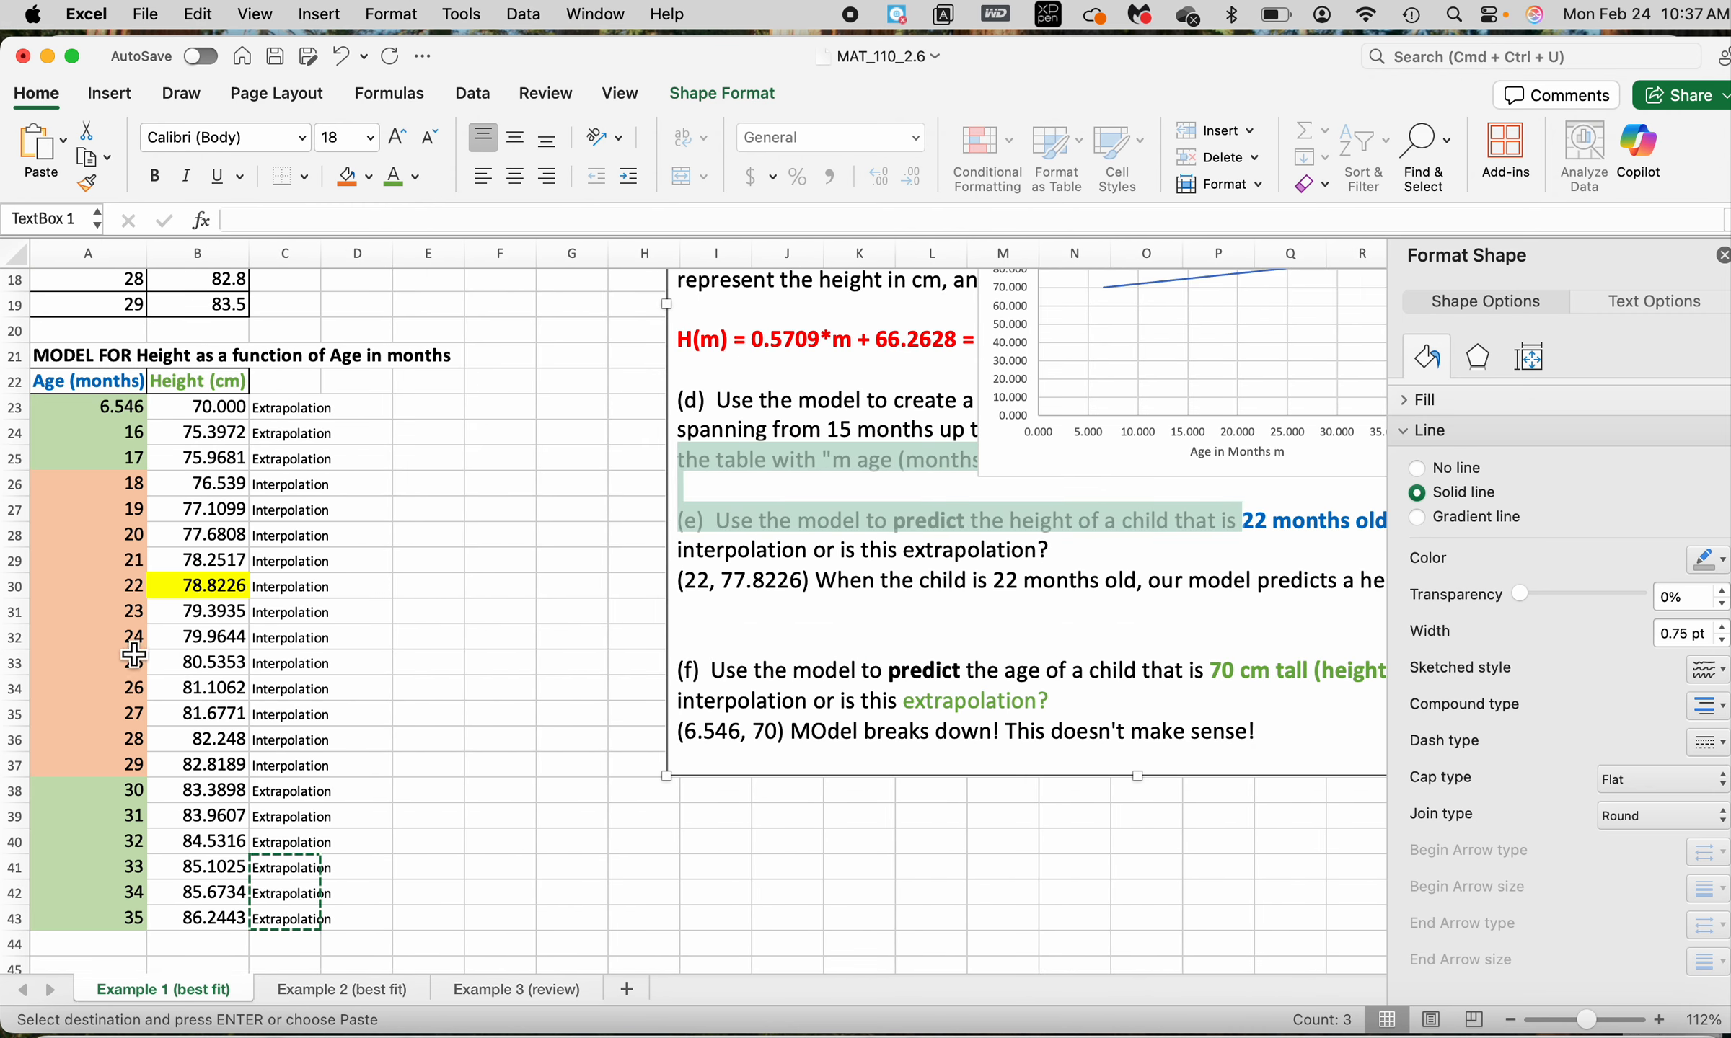
scroll(1308, 599, "right", 3)
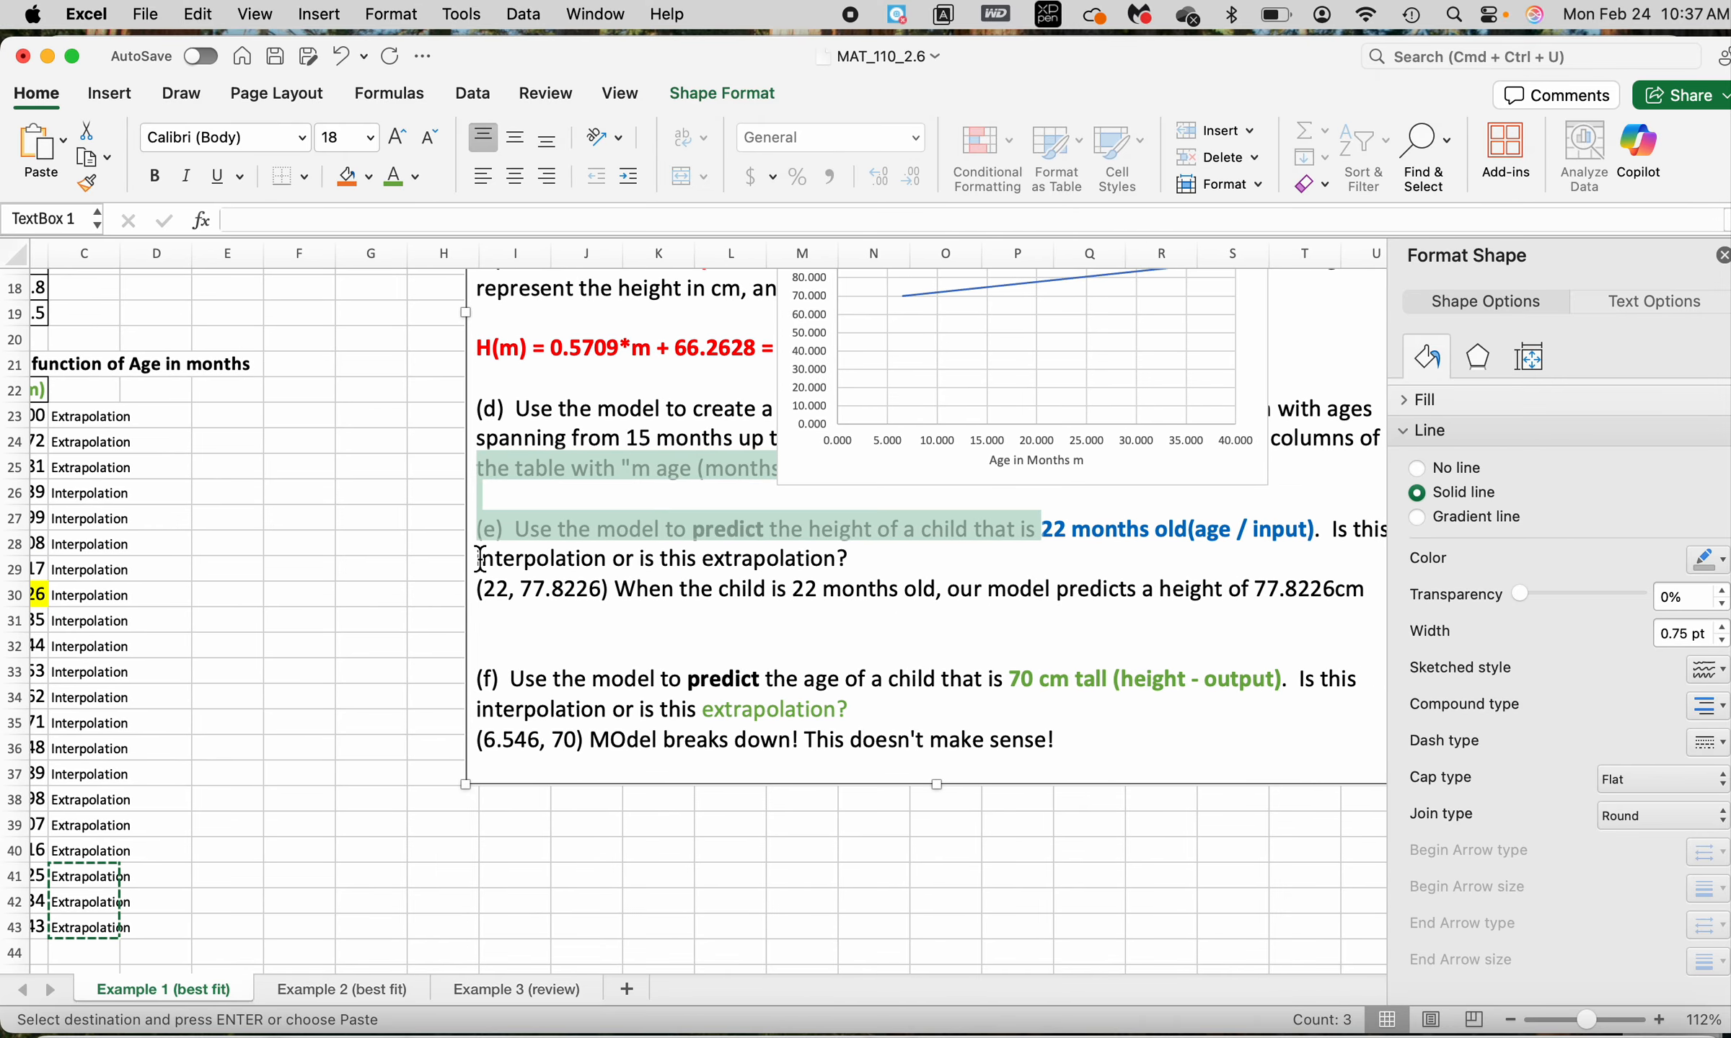
left_click_drag(476, 562, 608, 564)
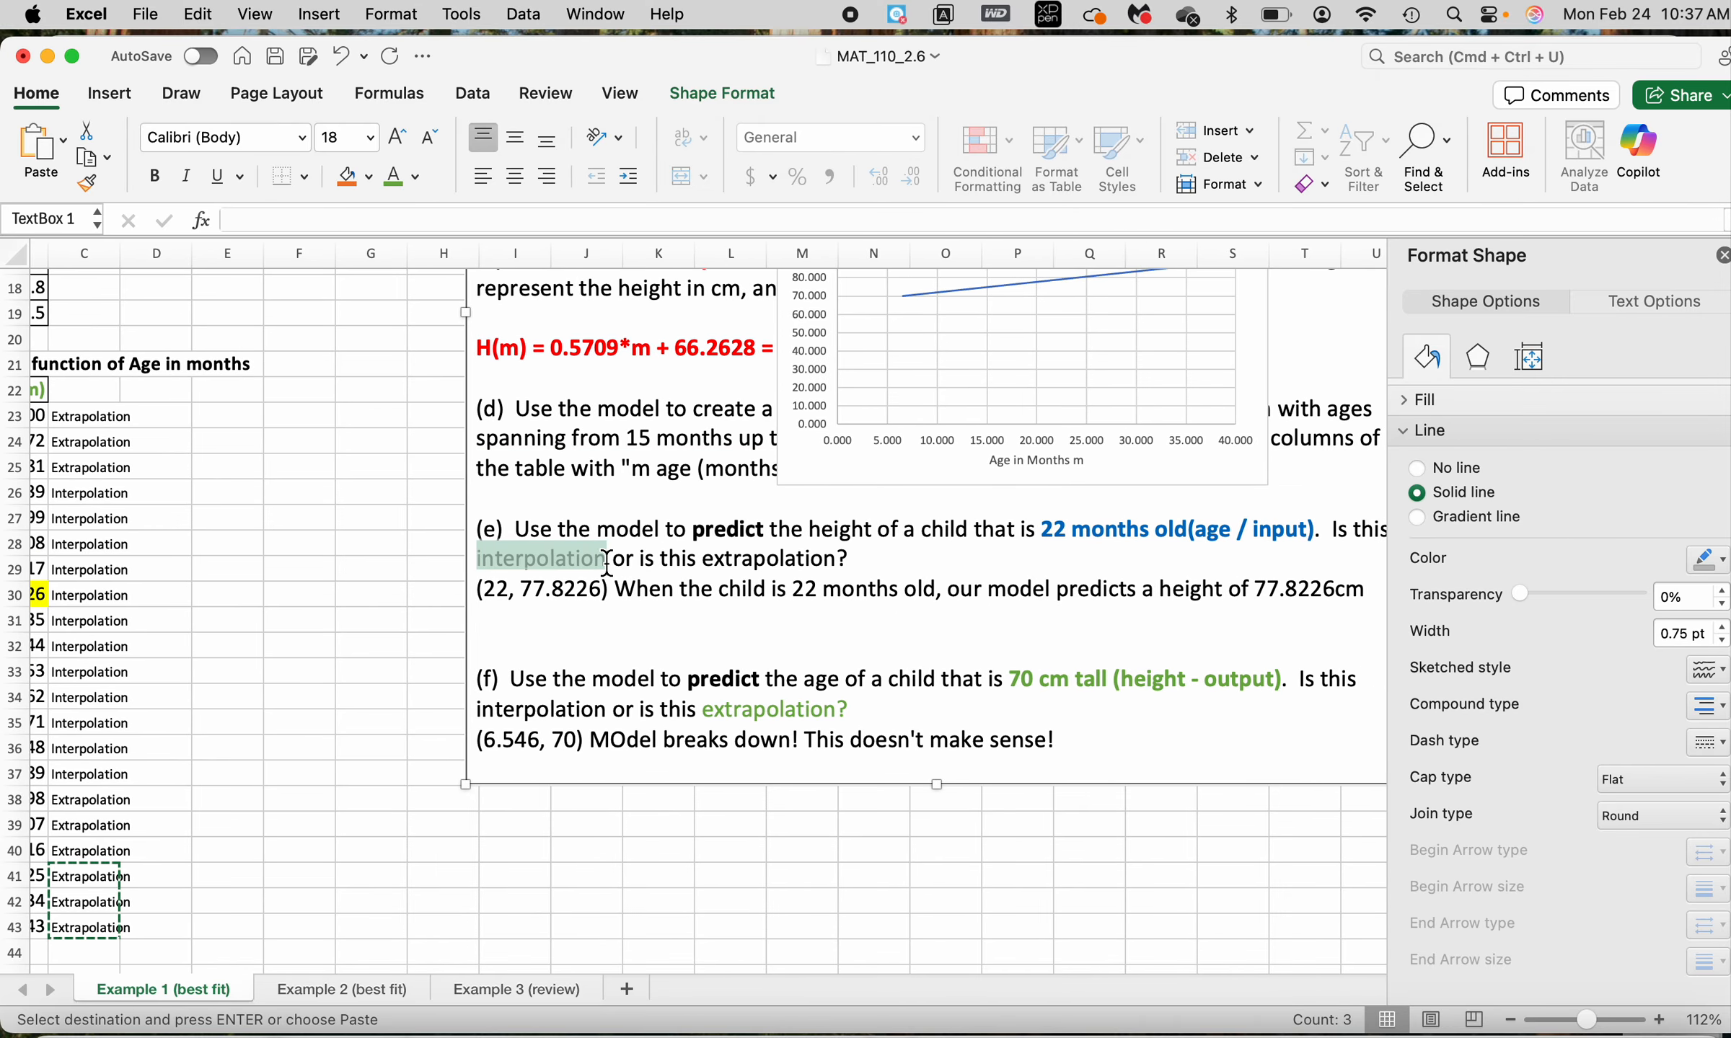
left_click(415, 177)
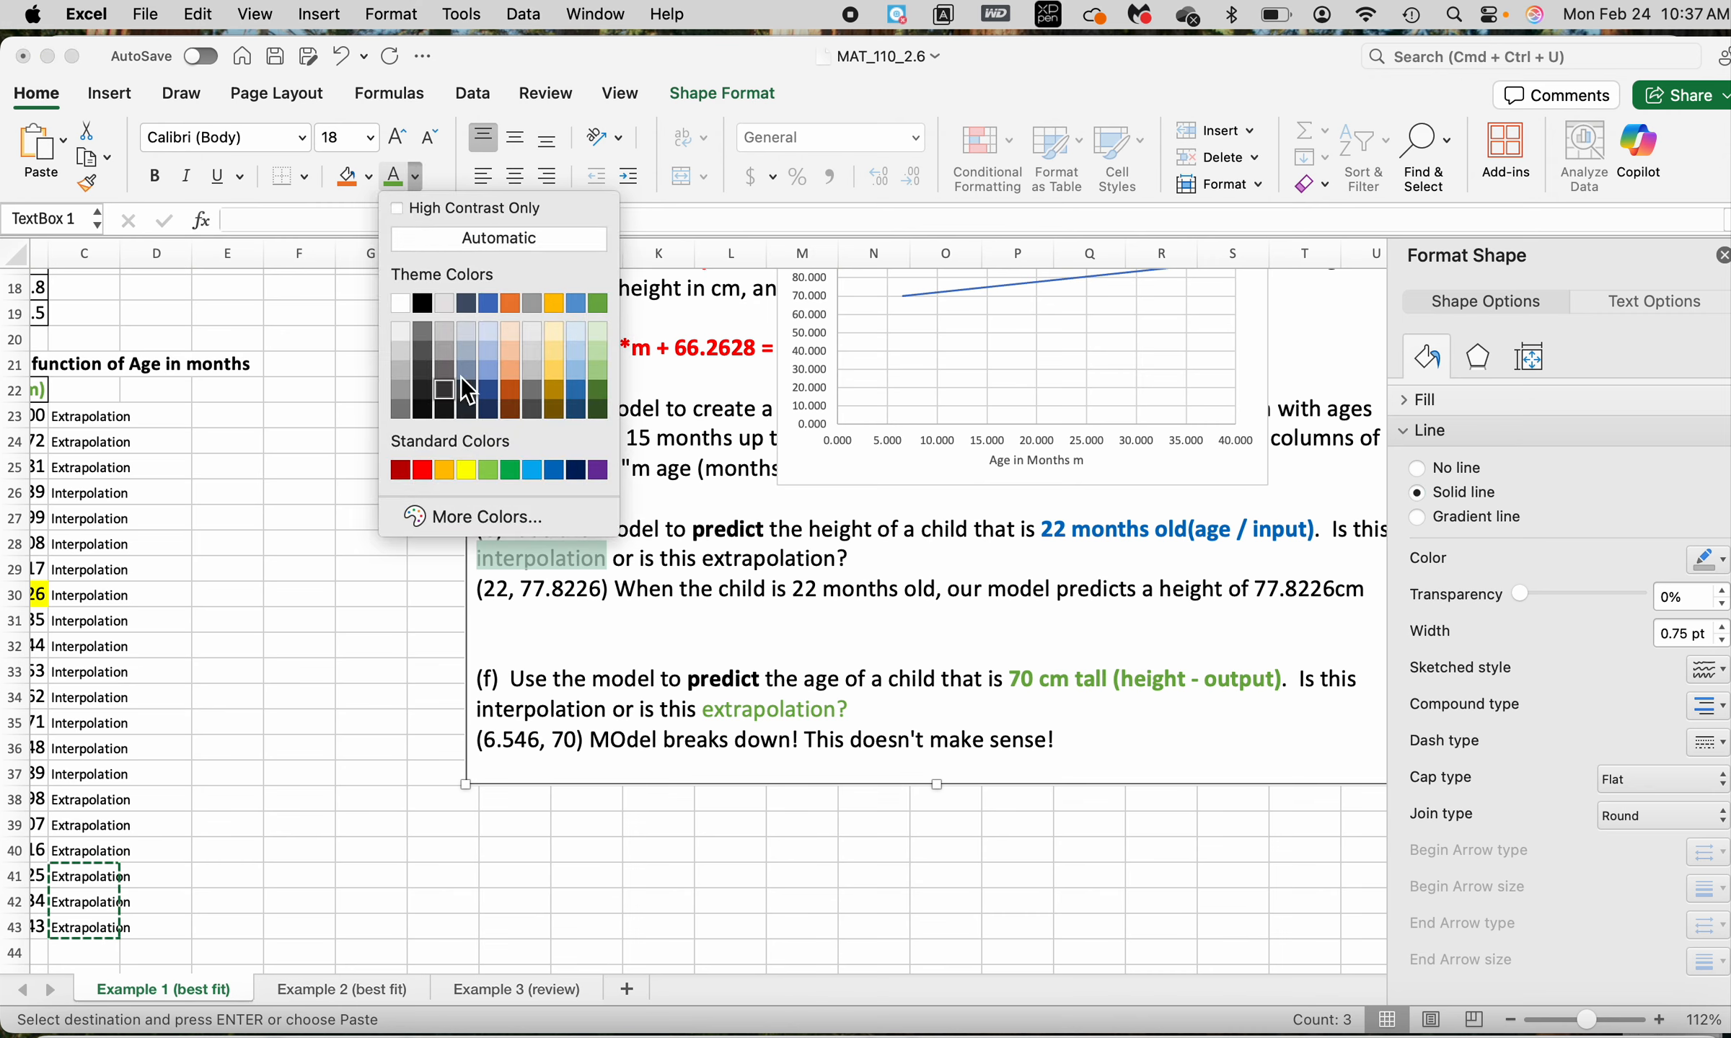
left_click(510, 303)
left_click(757, 635)
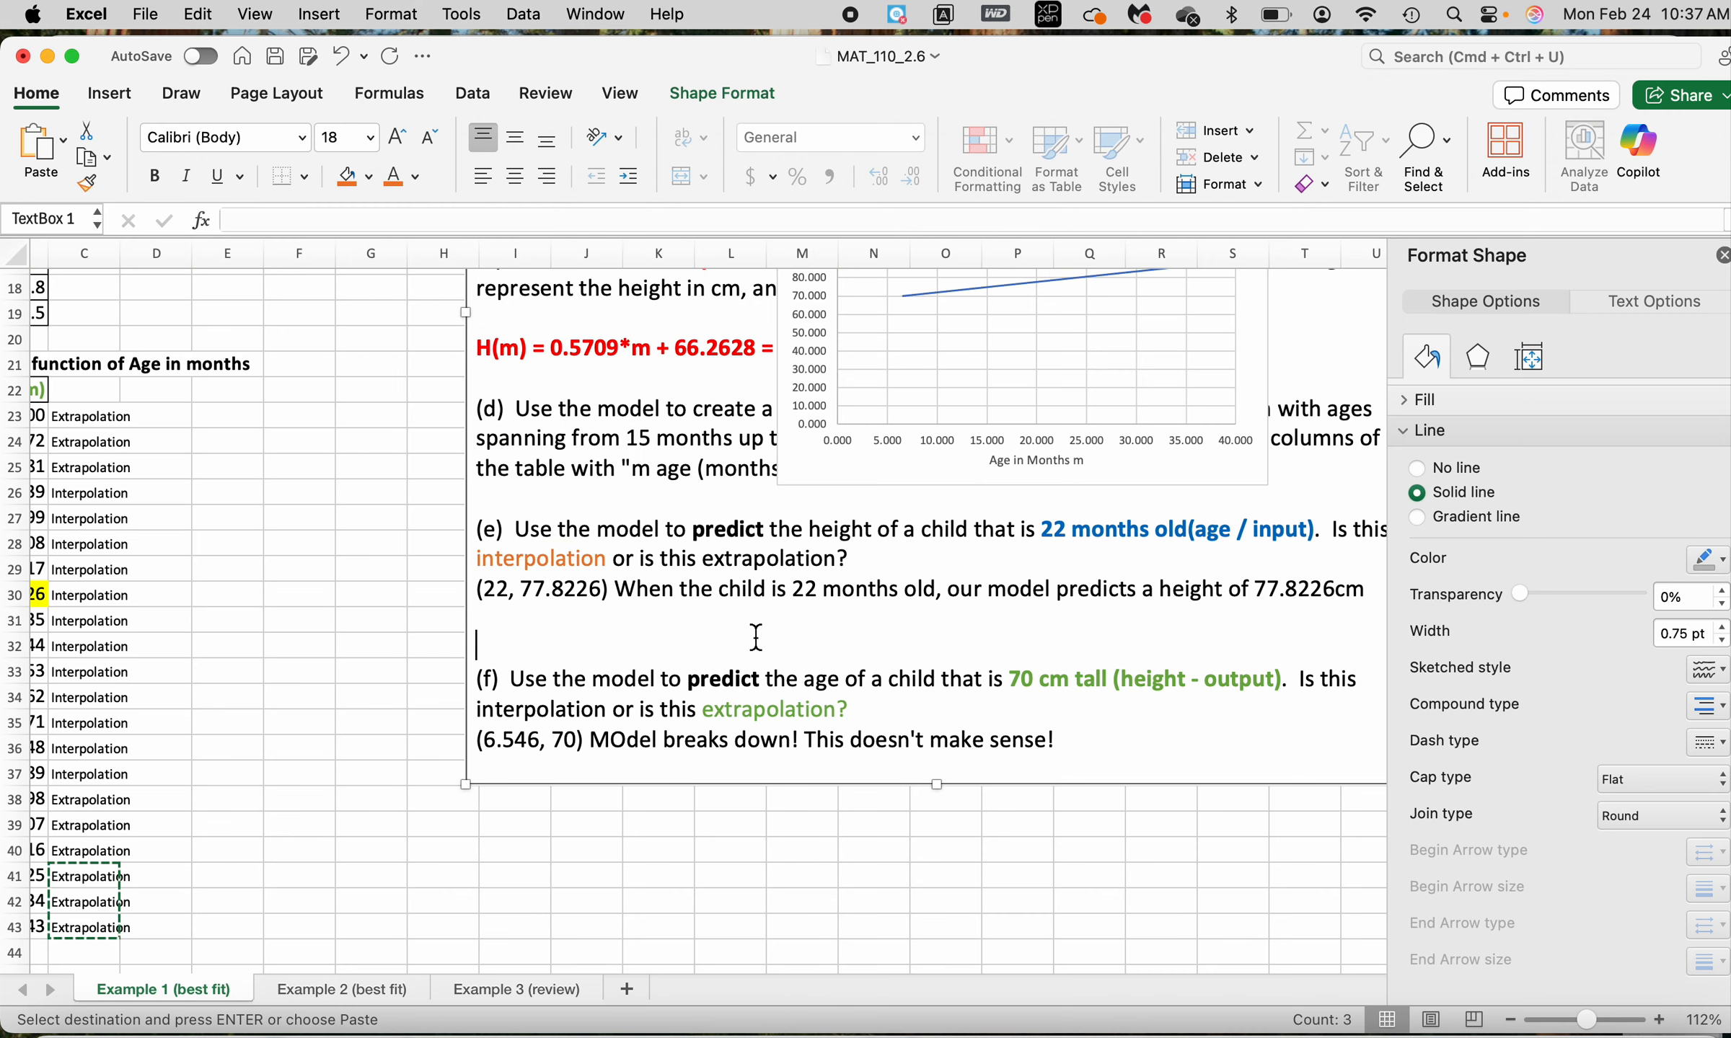
scroll(757, 636, "left", 3)
scroll(757, 637, "right", 1)
scroll(147, 724, "left", 2)
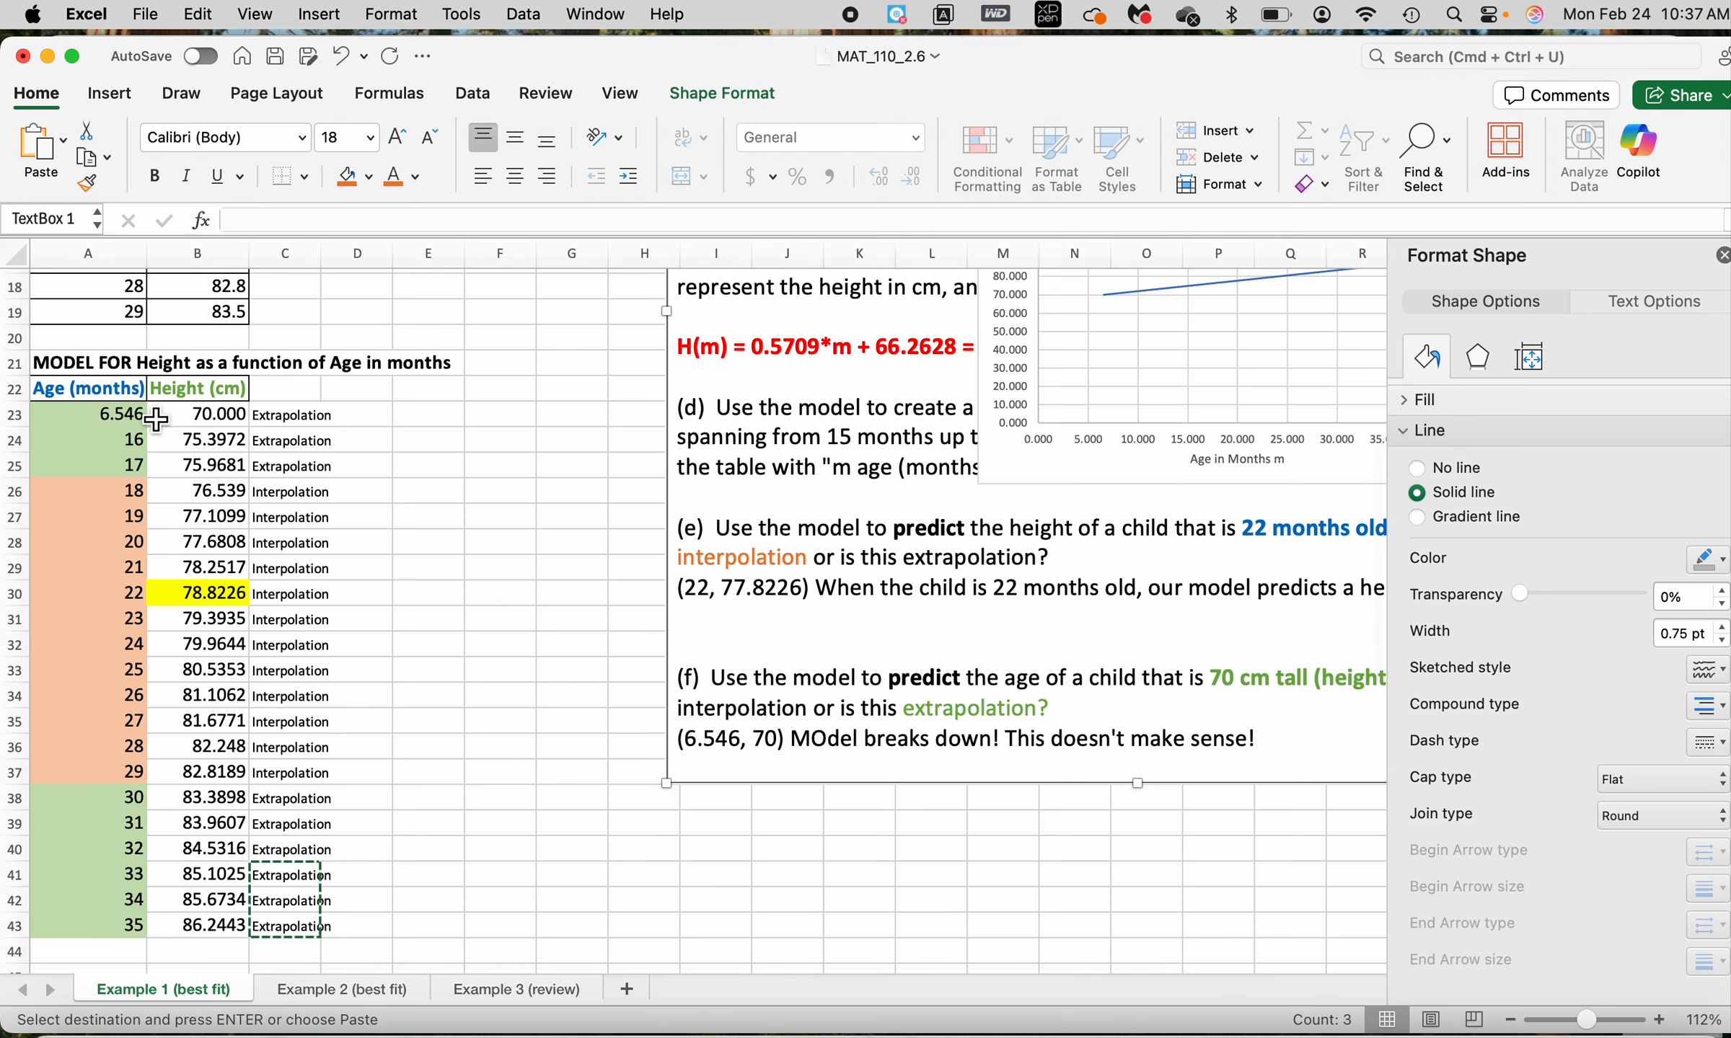
left_click(130, 415)
key("shift+Right")
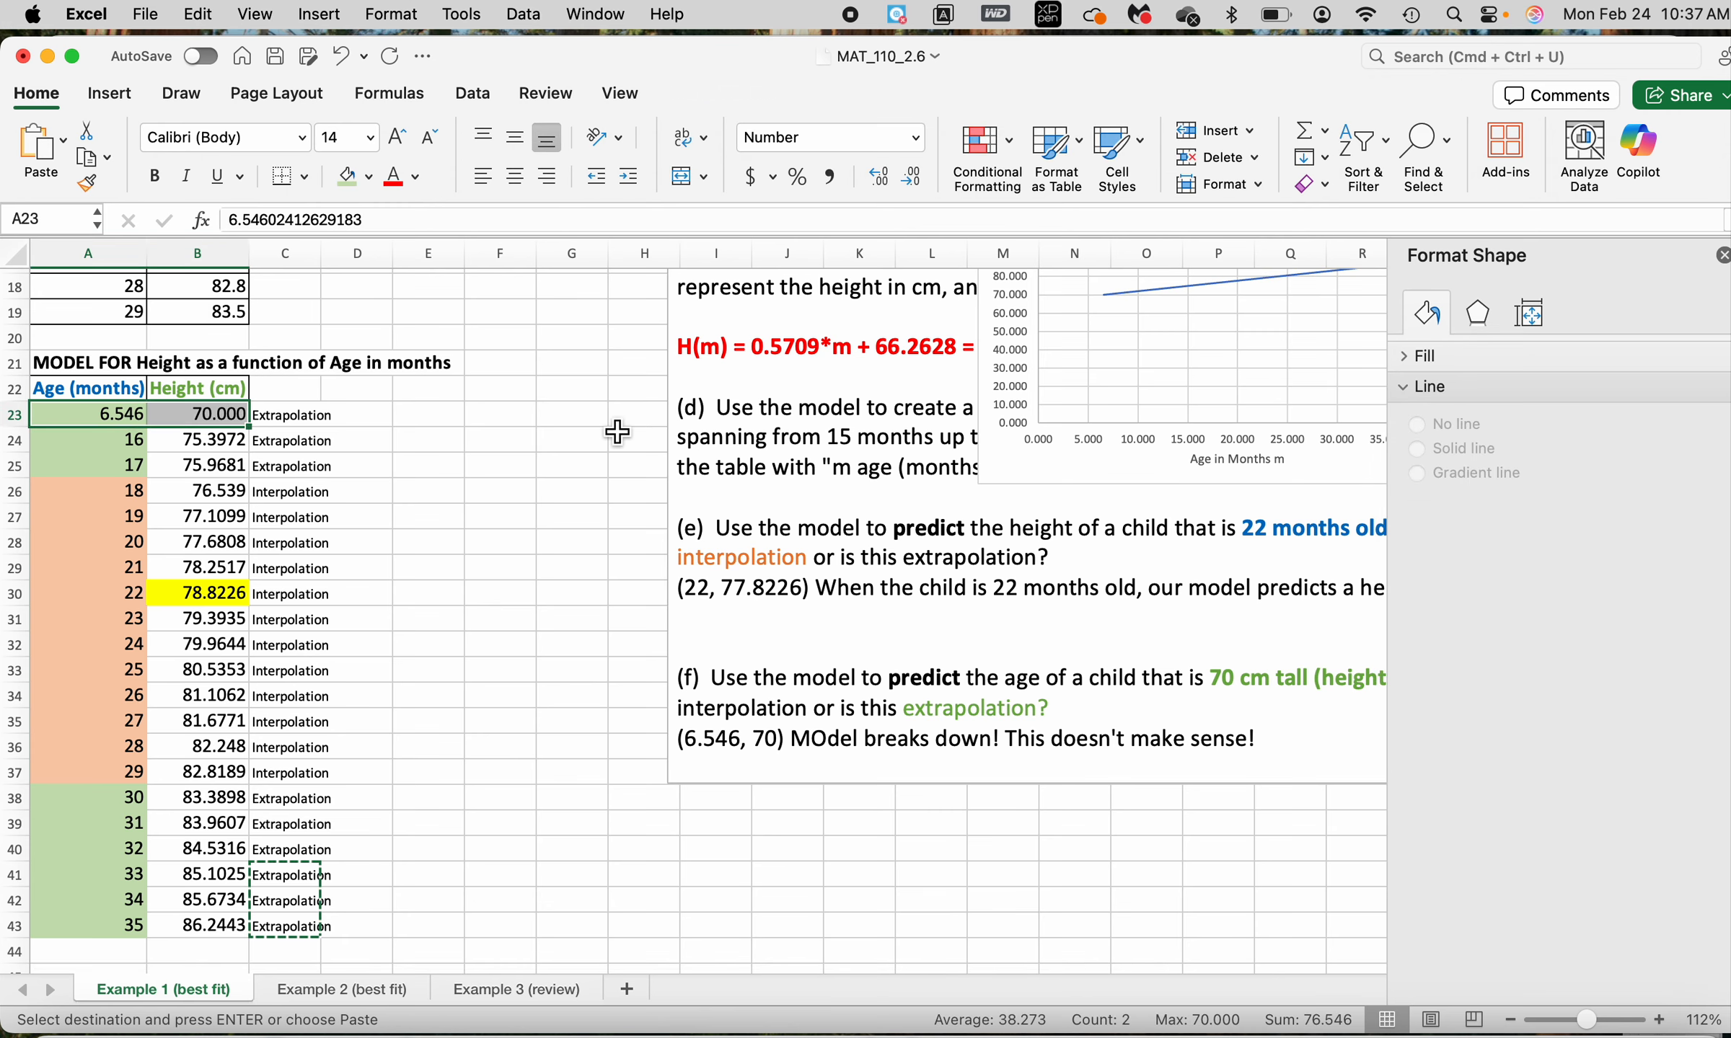
Extend the model table's age series from A42:A43 down to 53 months in A61
scroll(616, 432, "down", 3)
left_click(112, 709)
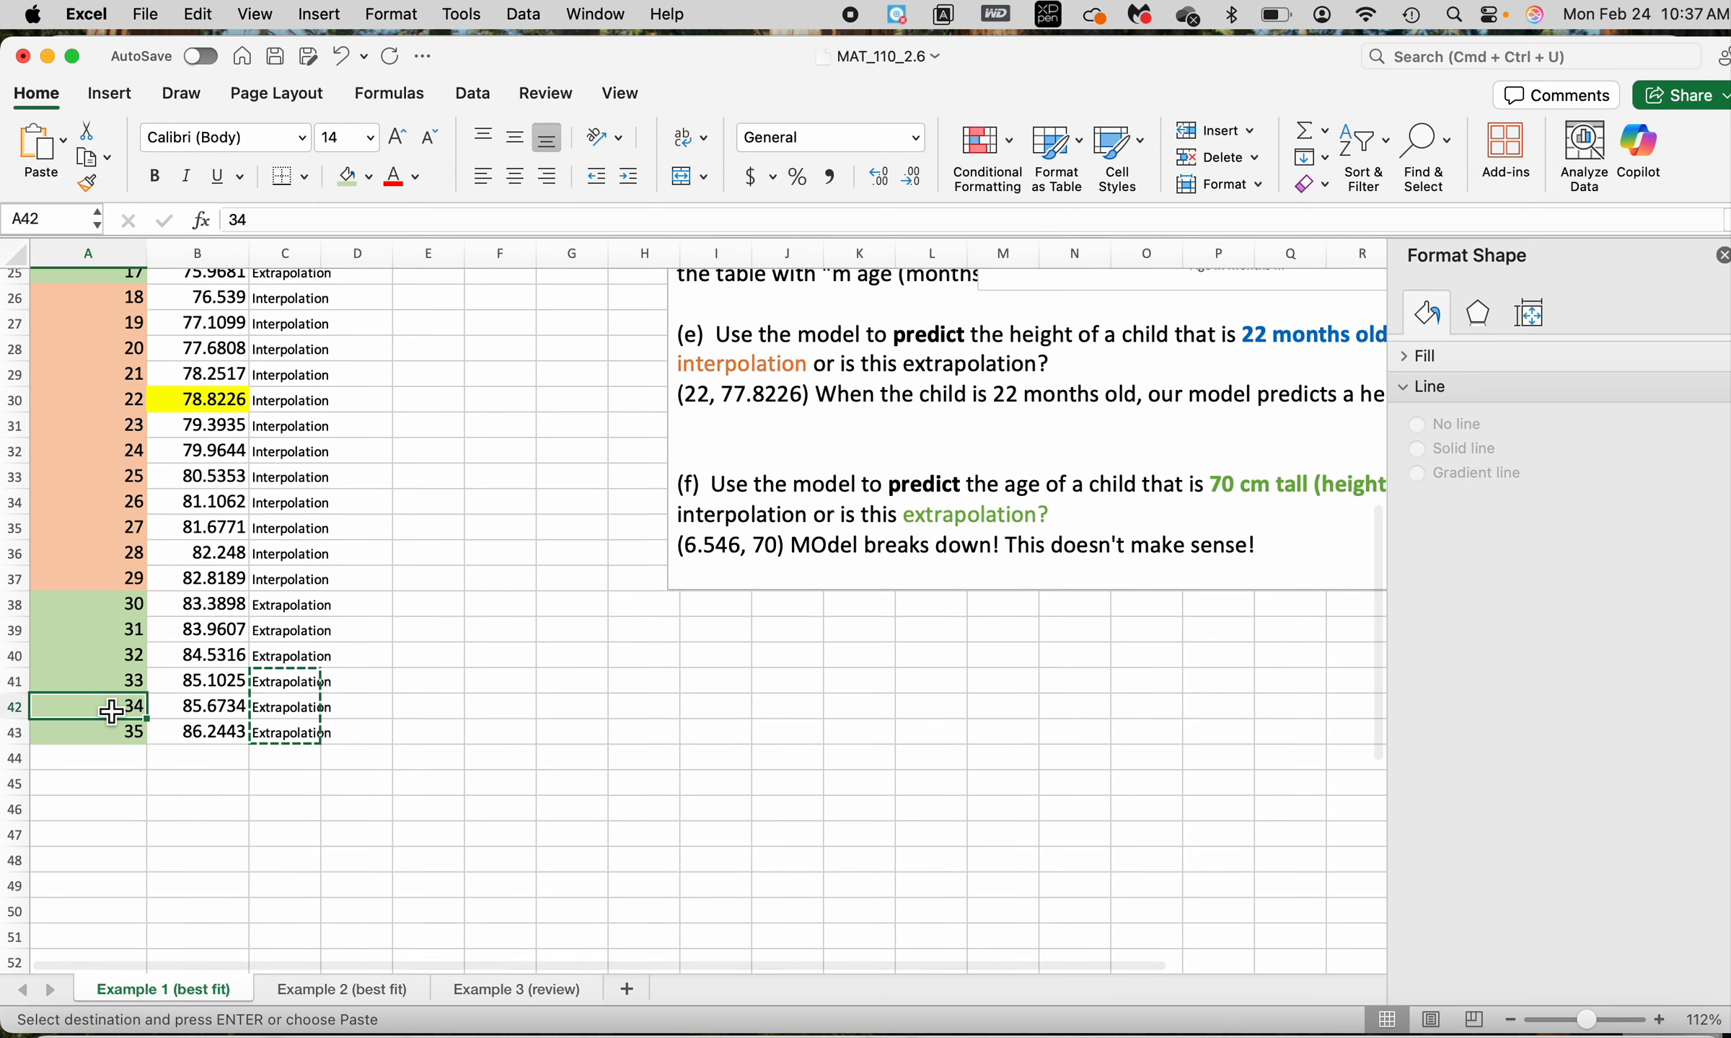
key("shift+Down")
key("Escape")
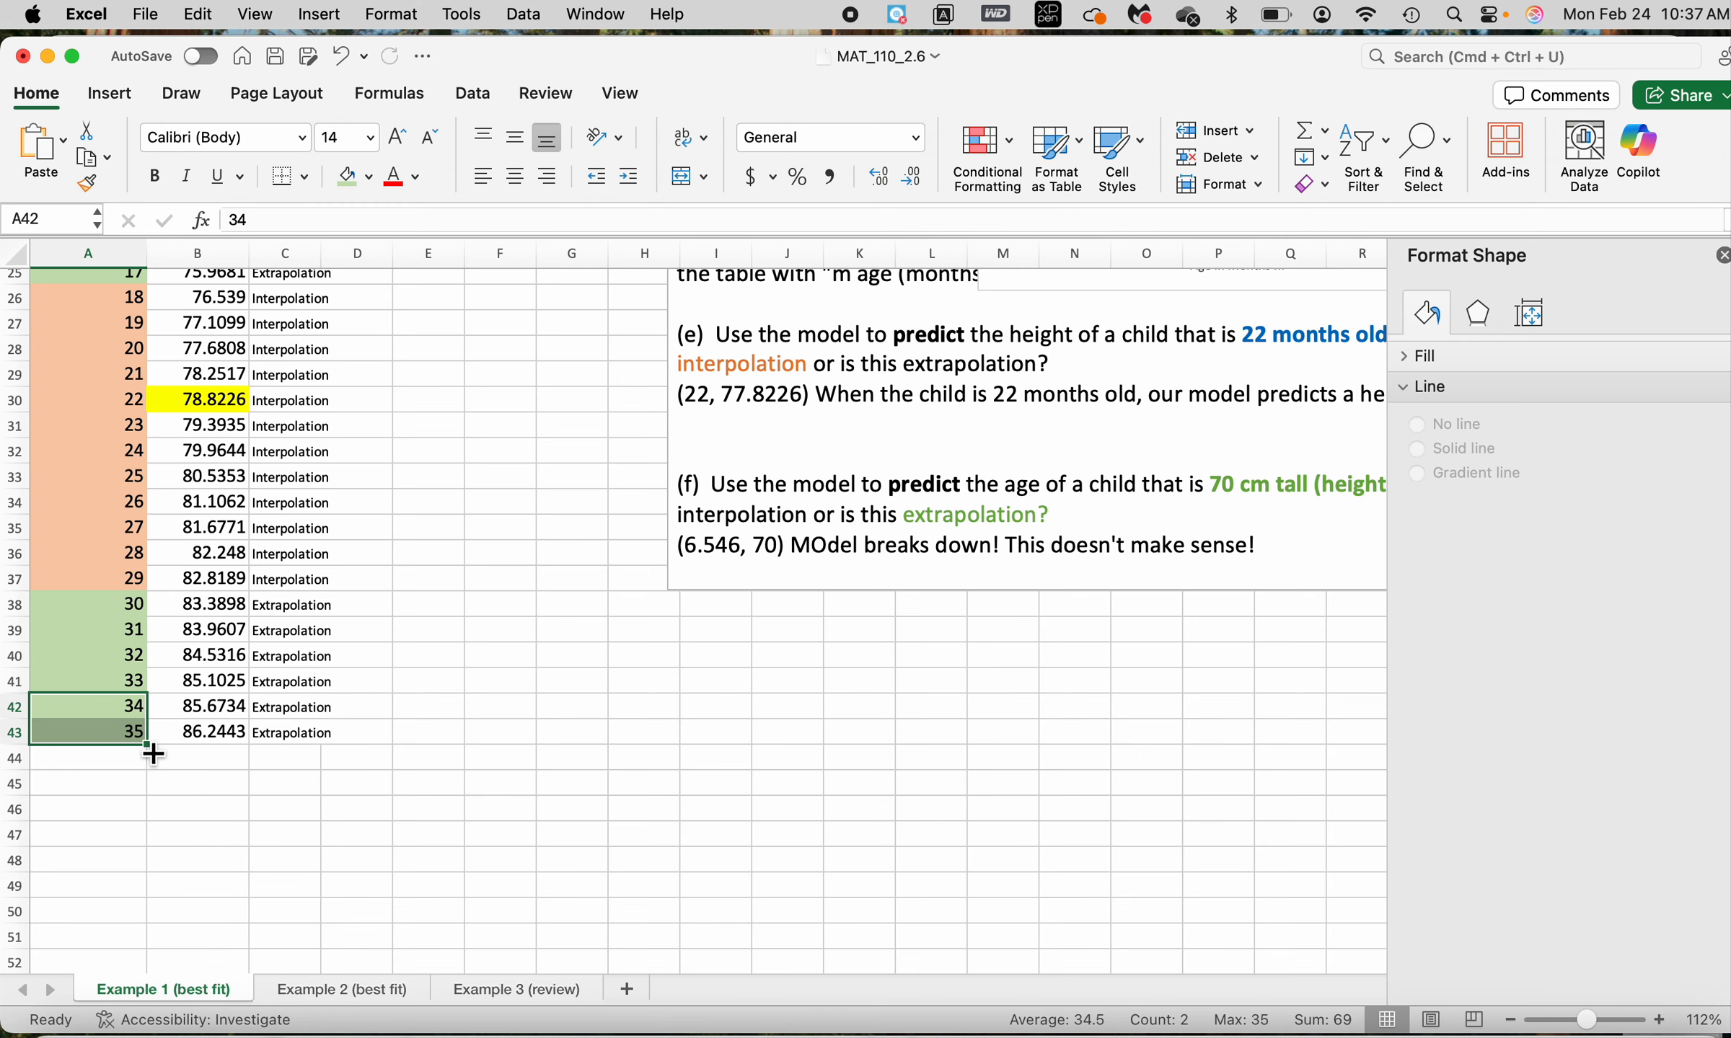
left_click_drag(153, 753, 143, 995)
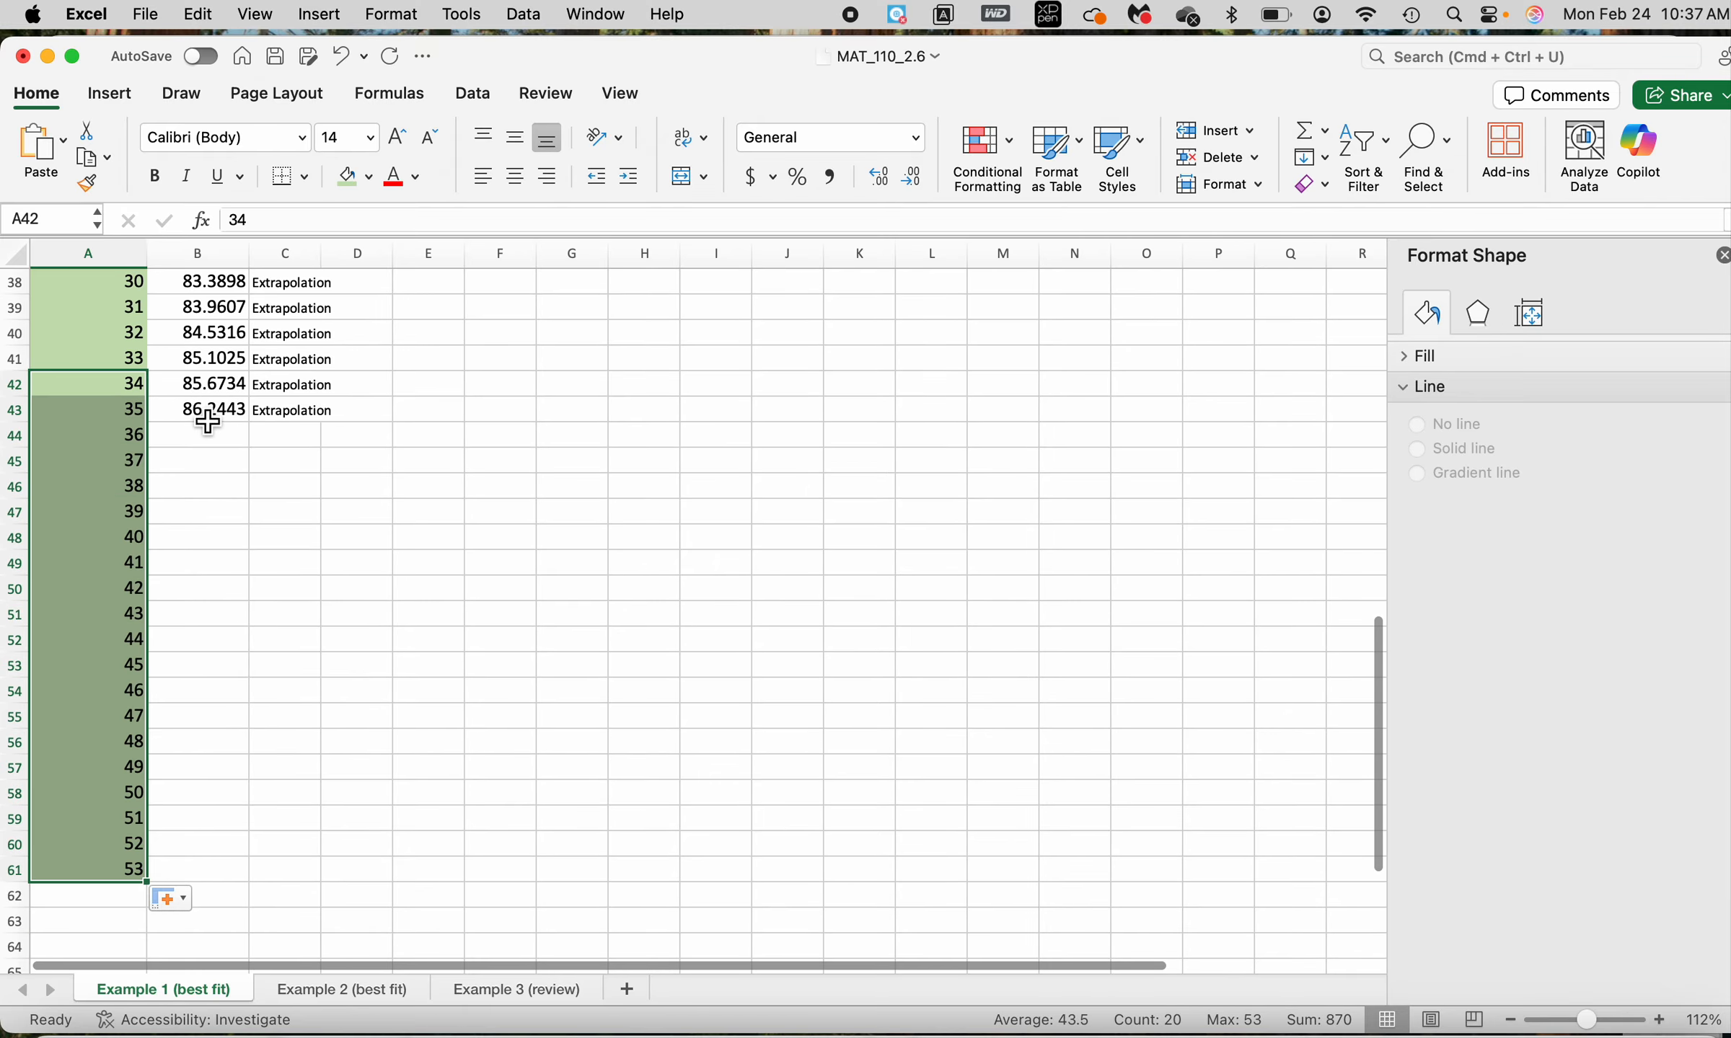
Fill the predicted height formula from B43 down to B61 alongside the extended ages
left_click(208, 424)
double_click(249, 423)
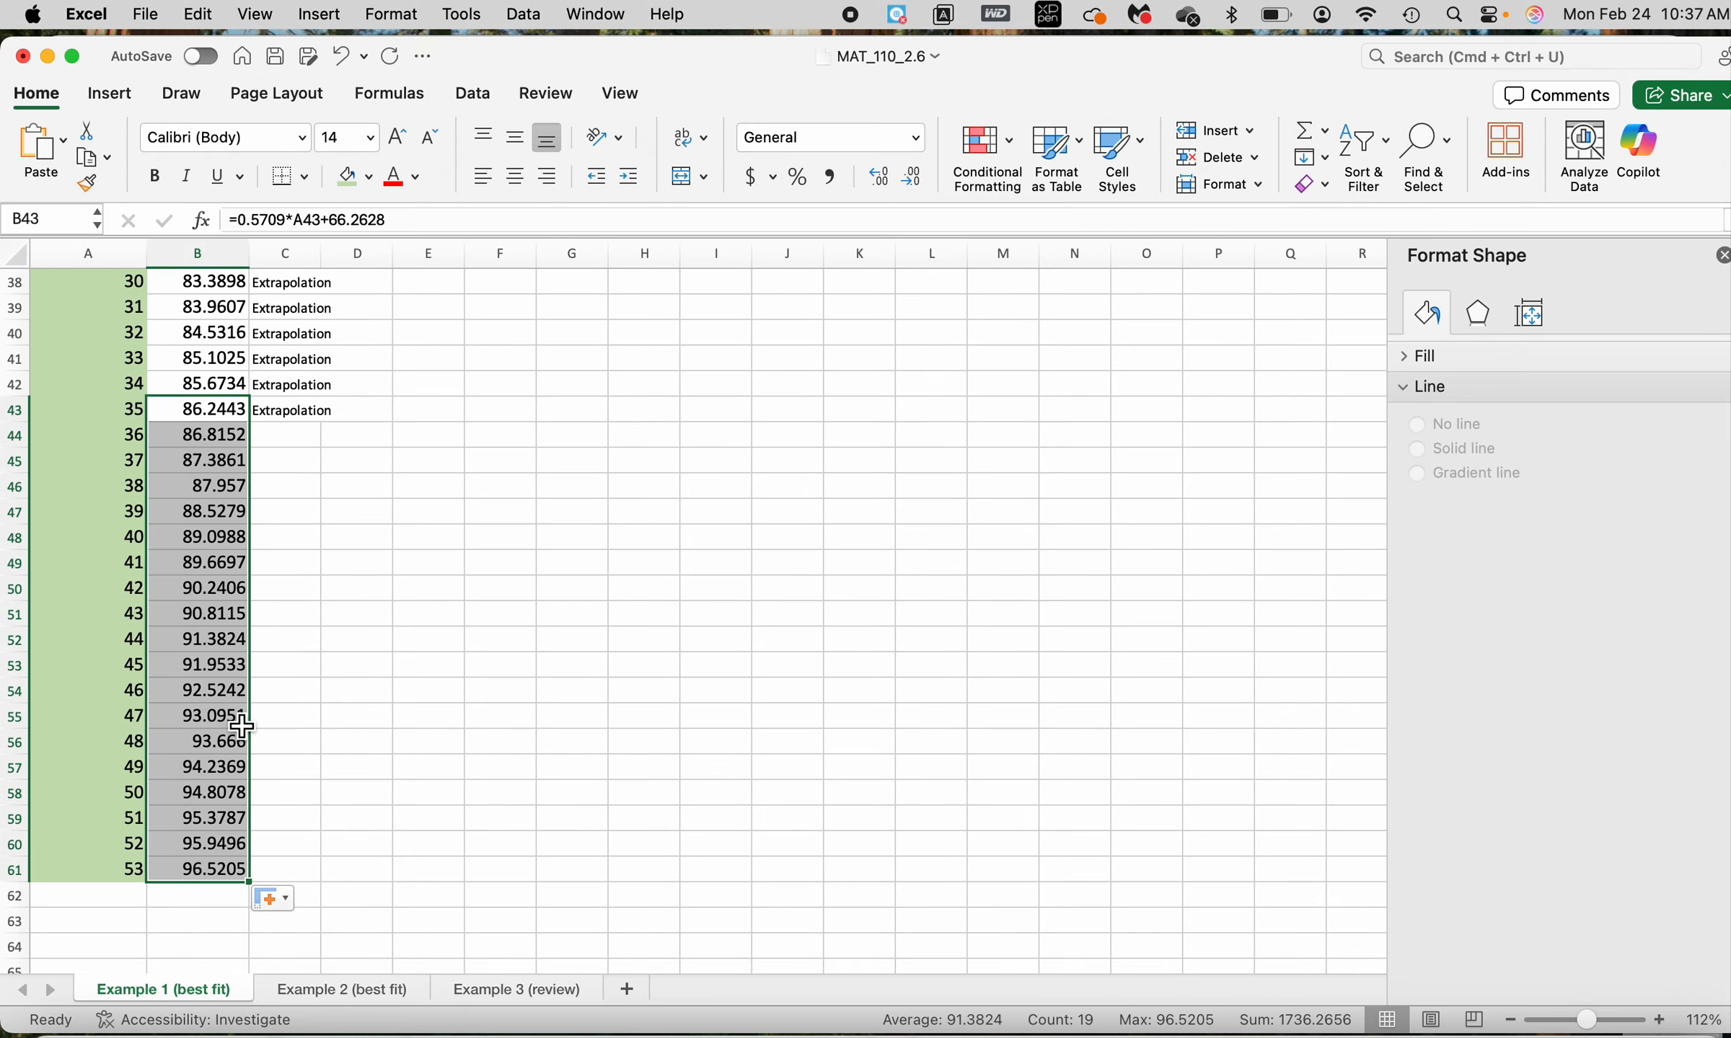
left_click(197, 876)
scroll(659, 768, "up", 8)
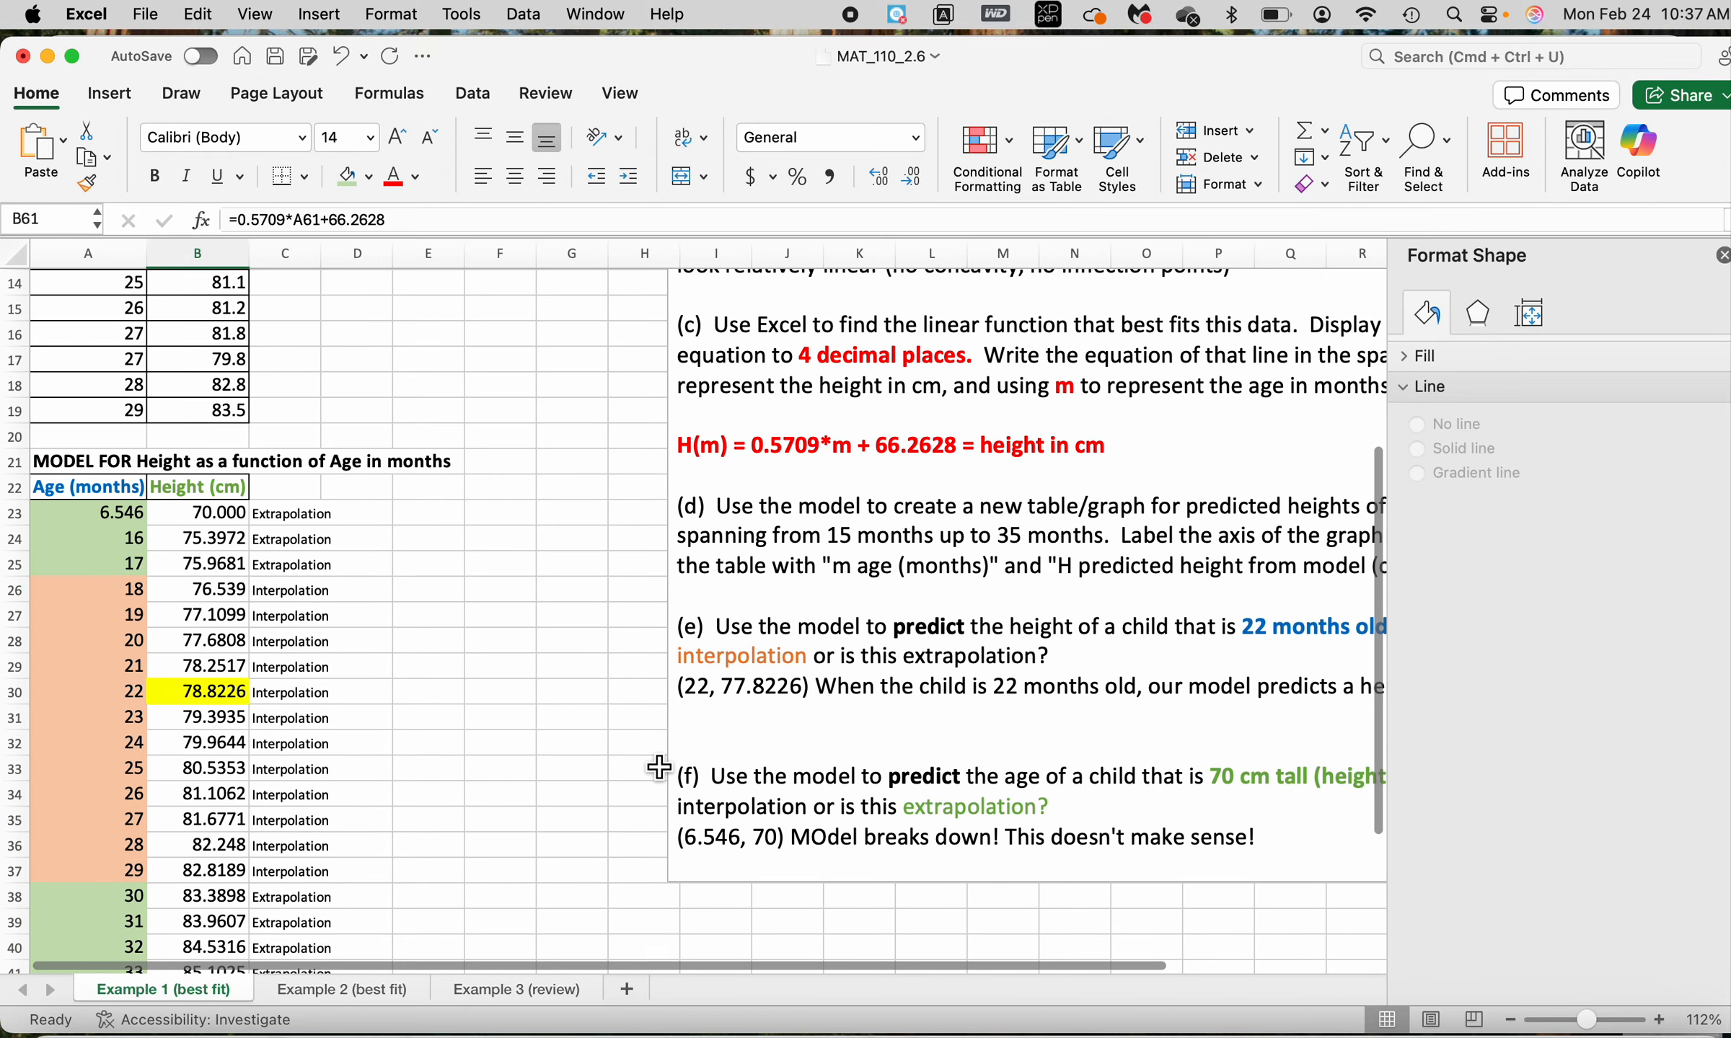
Convert the predicted height in B61 from centimetres to inches in C61 with the formula =B61/2.54
scroll(462, 764, "down", 10)
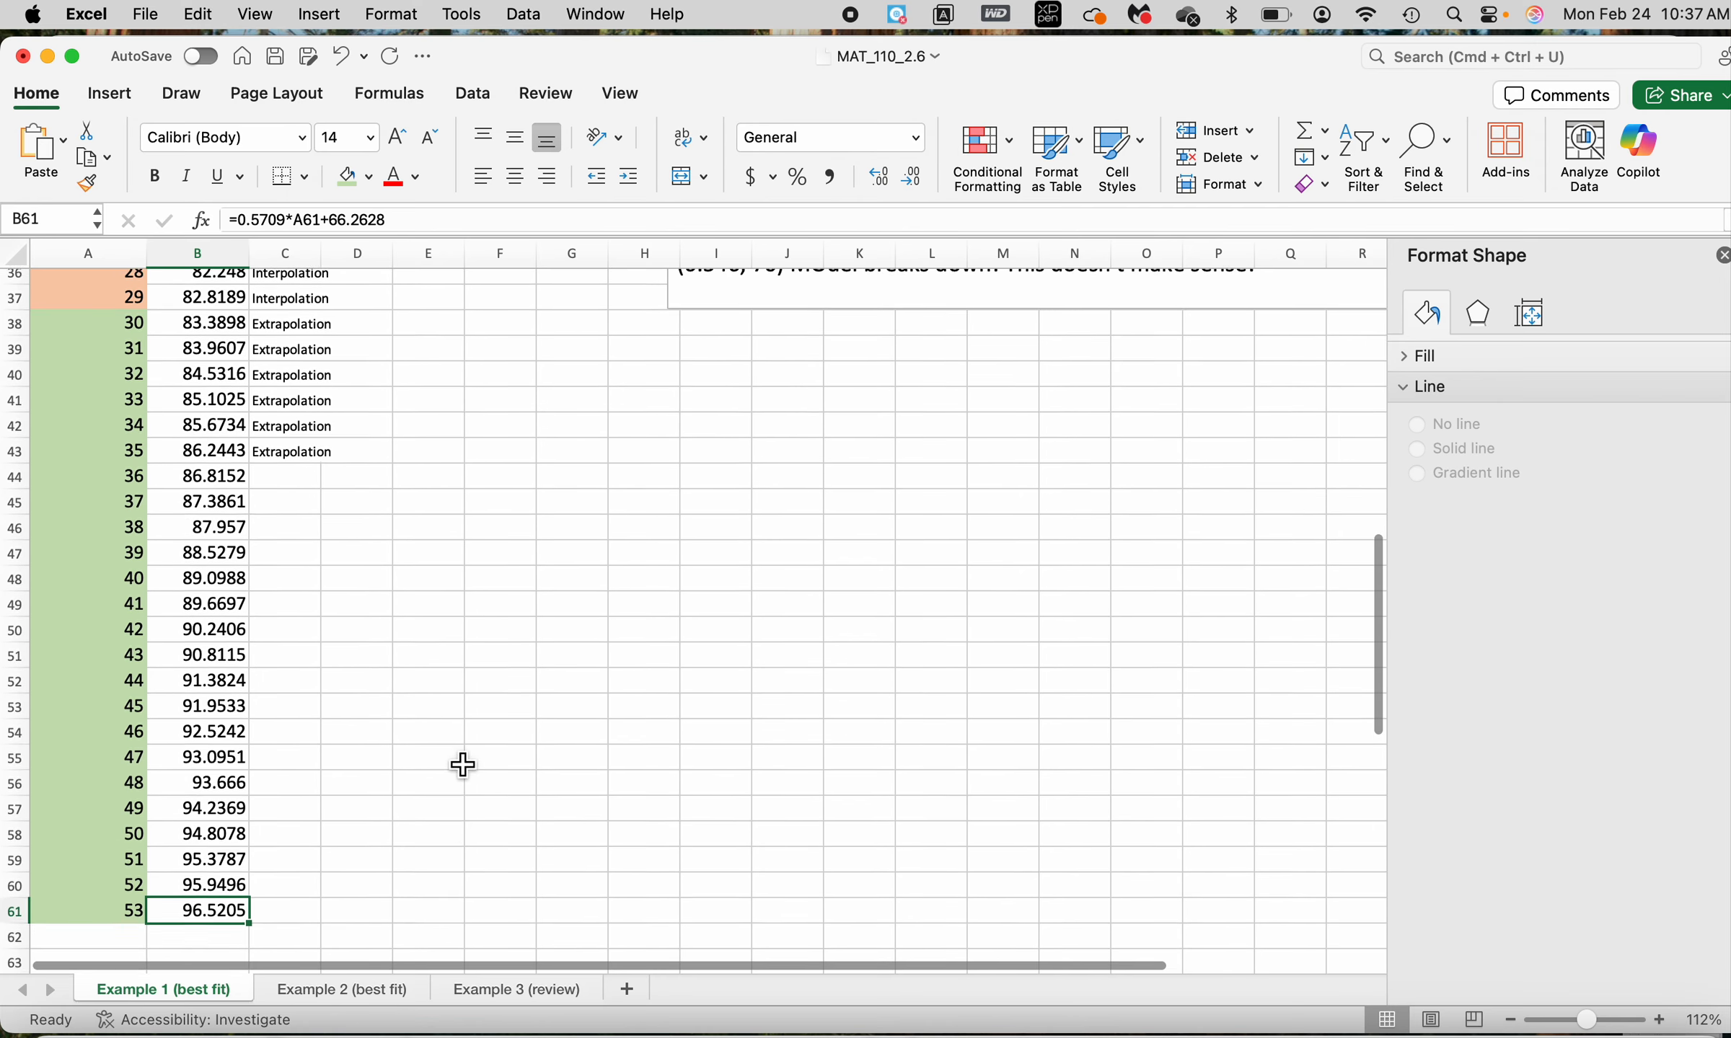
scroll(462, 764, "down", 2)
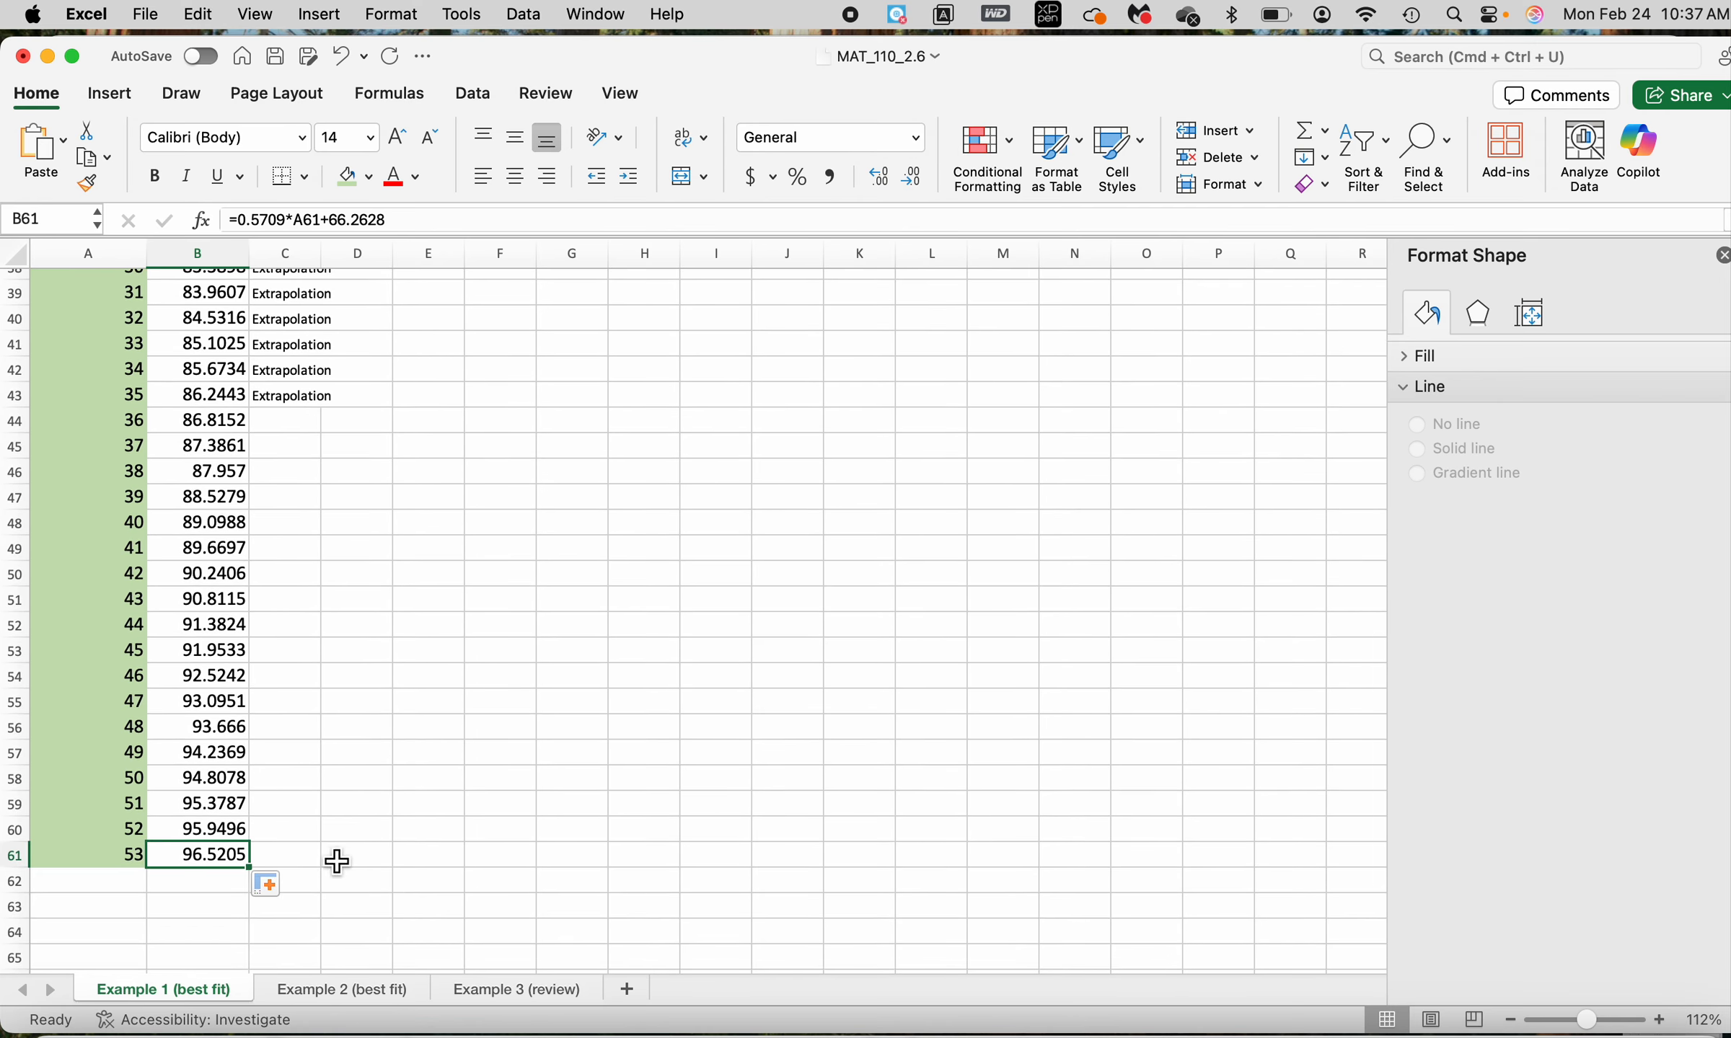
left_click(298, 865)
type("=")
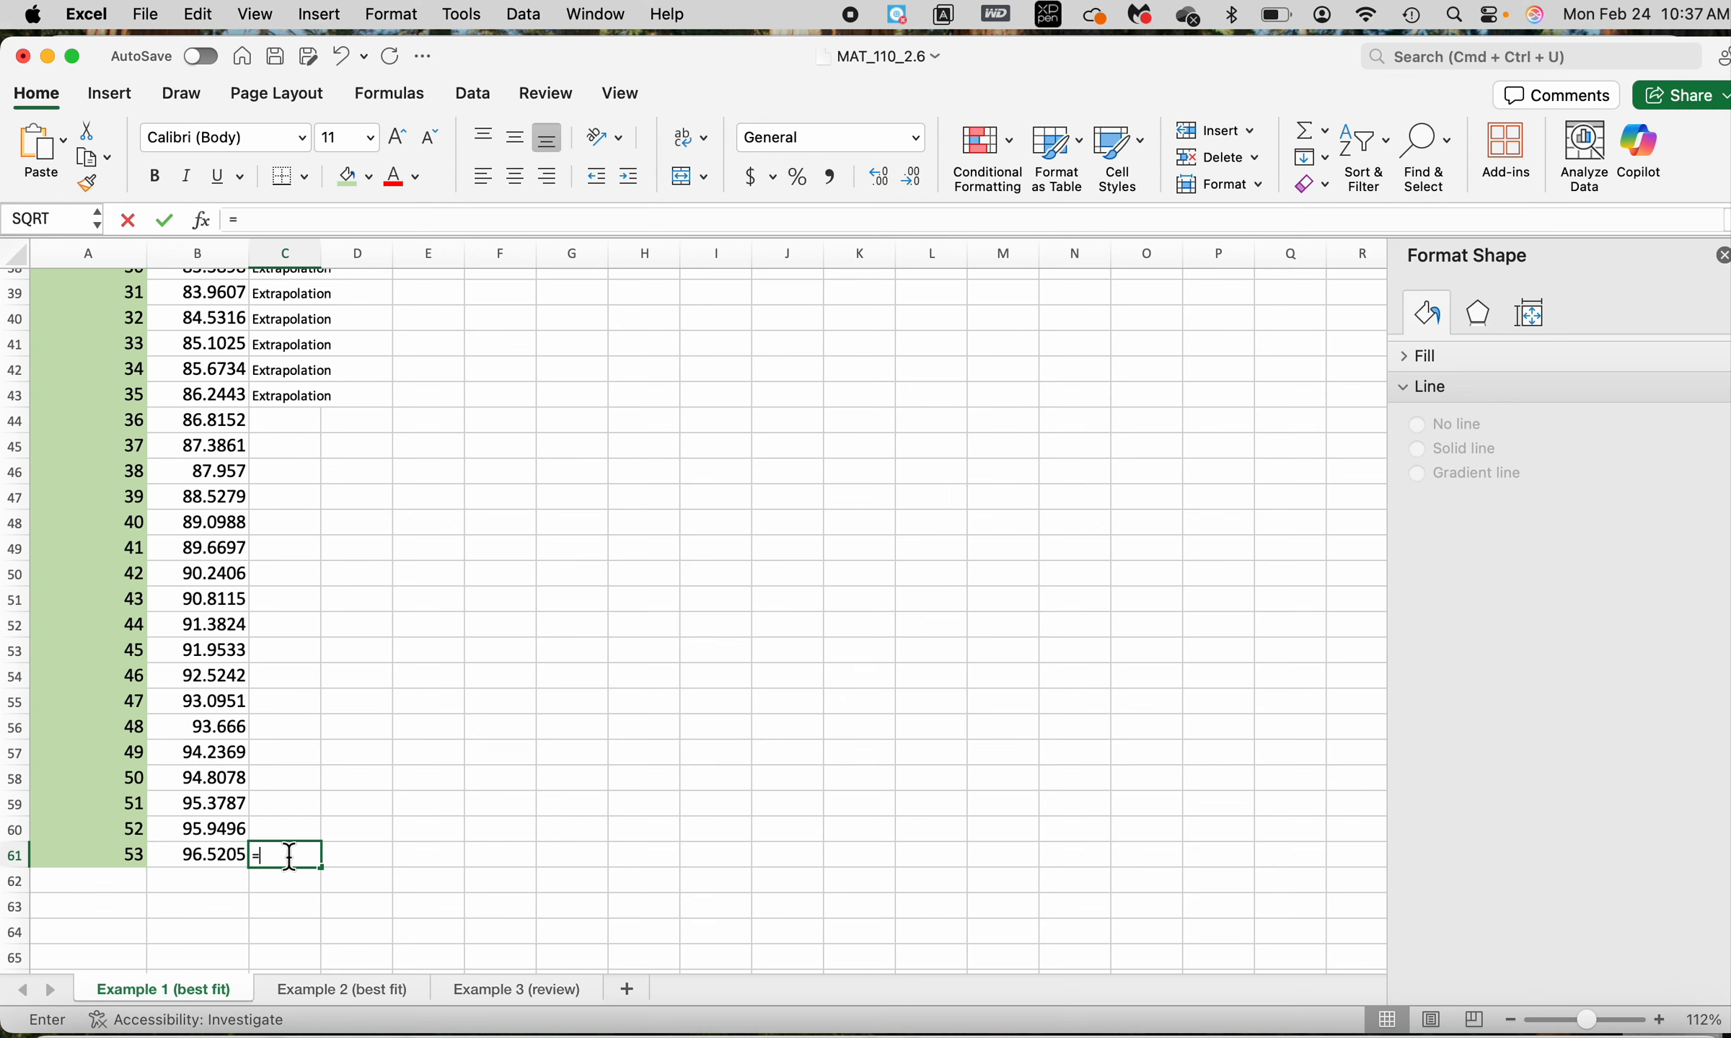
left_click(224, 858)
type("/")
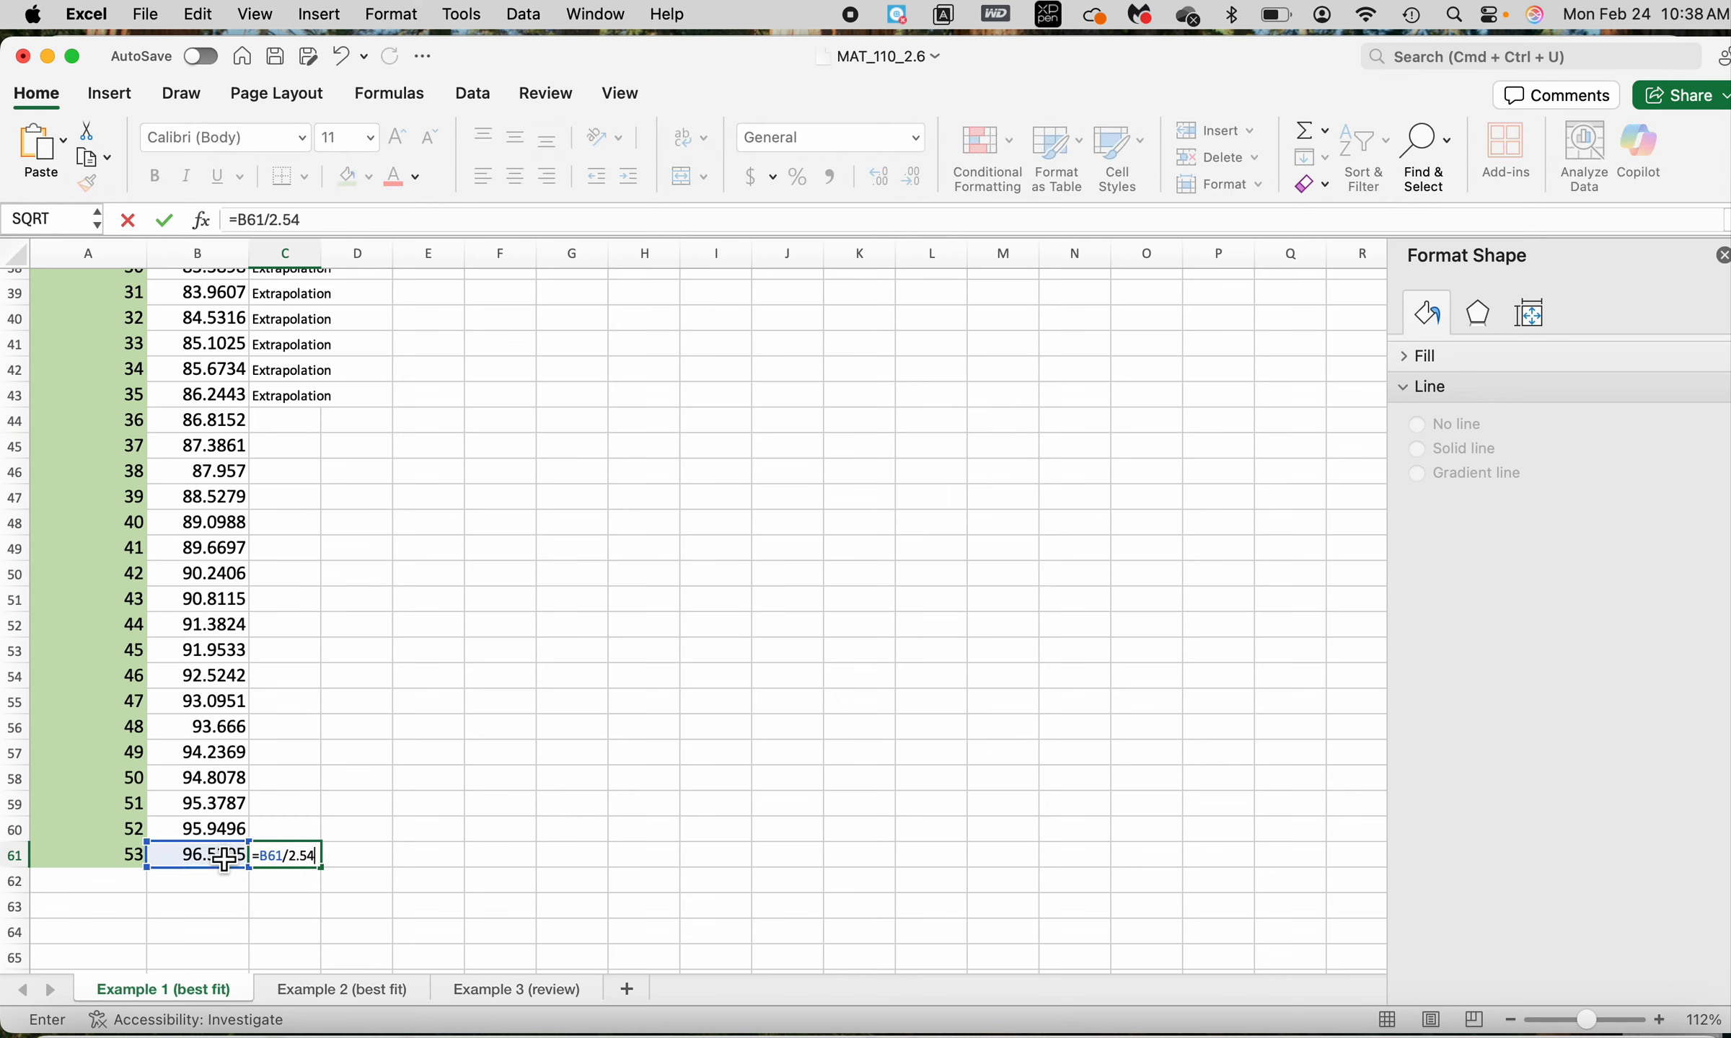
type("2.54")
key("Return")
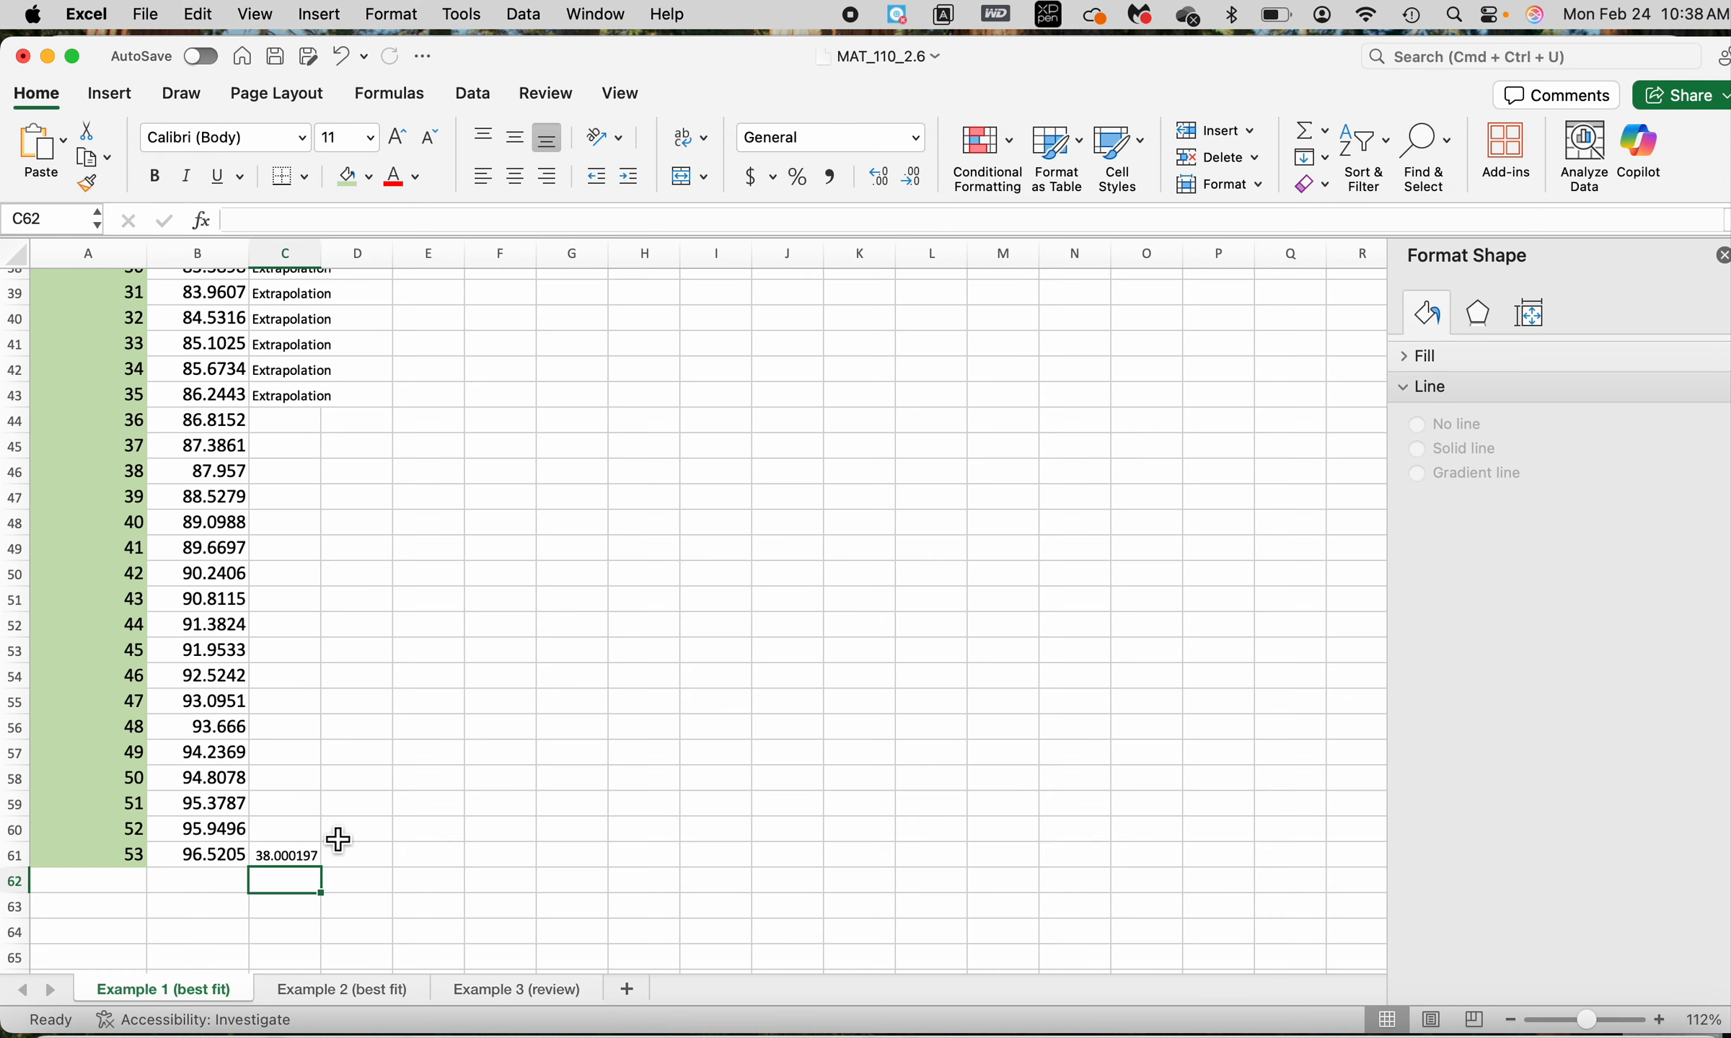
Replace the last age in A61 with =12*30 and check the resulting height in inches in C61
scroll(338, 841, "up", 10)
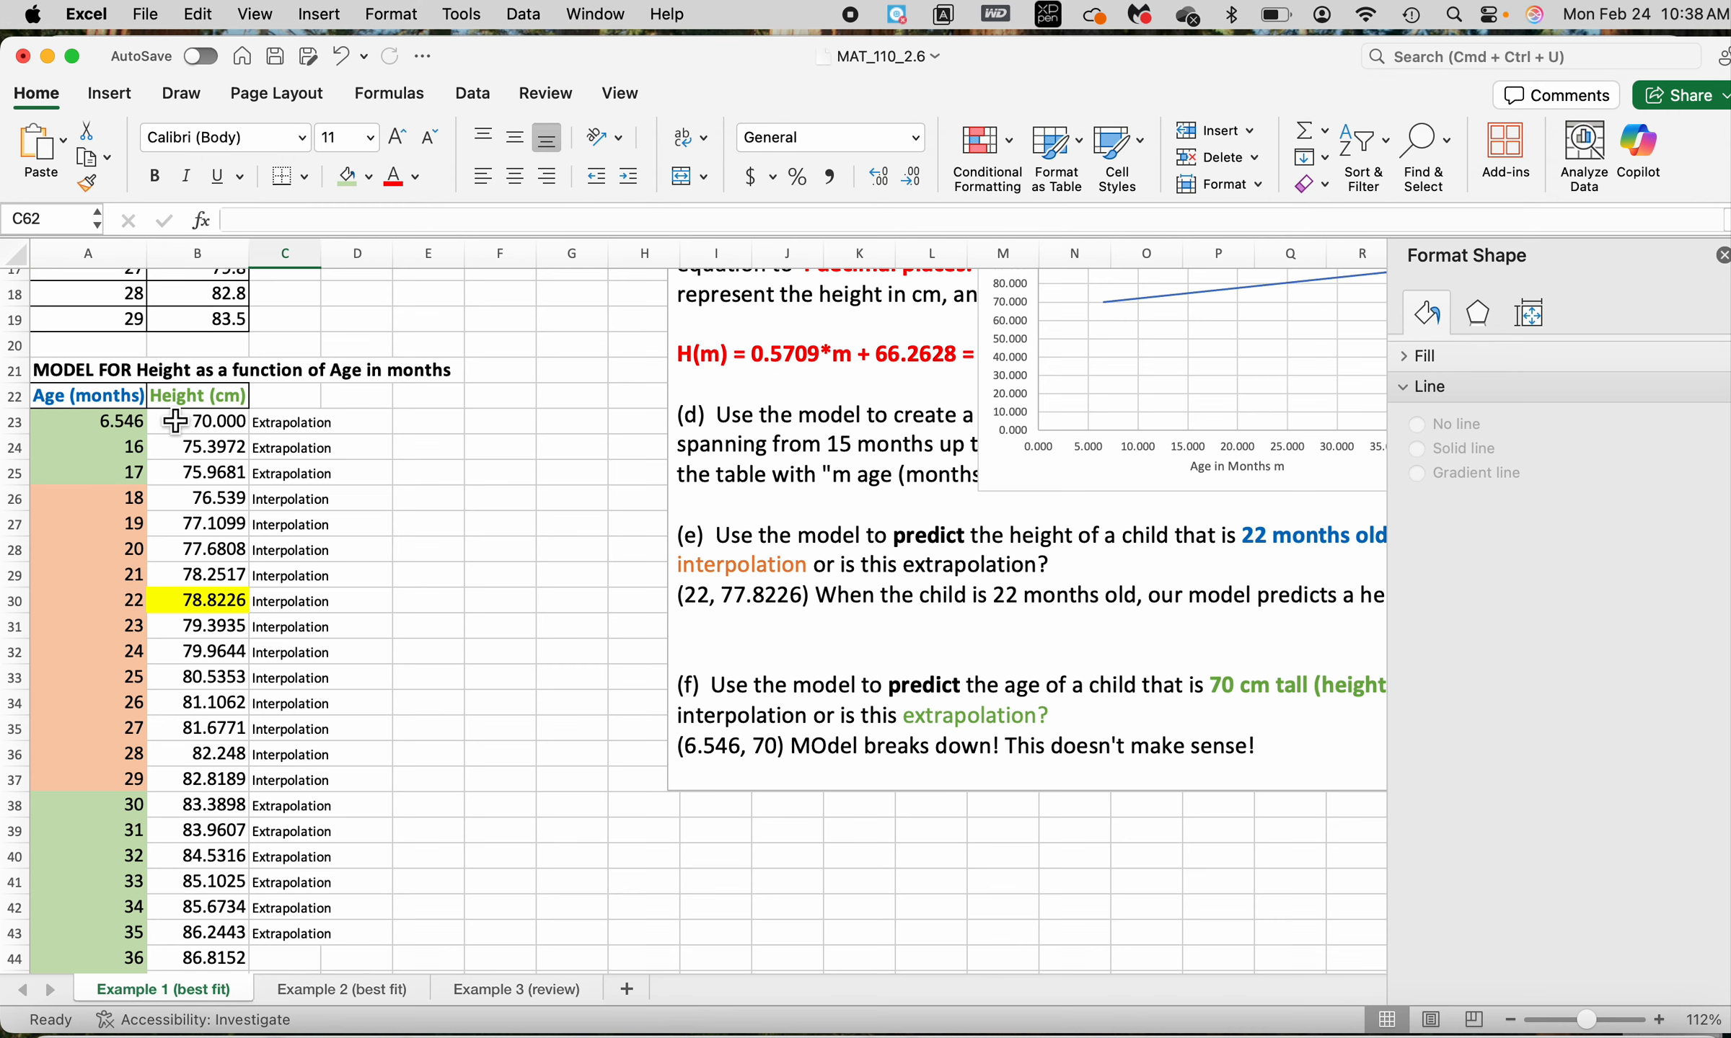
scroll(130, 646, "down", 5)
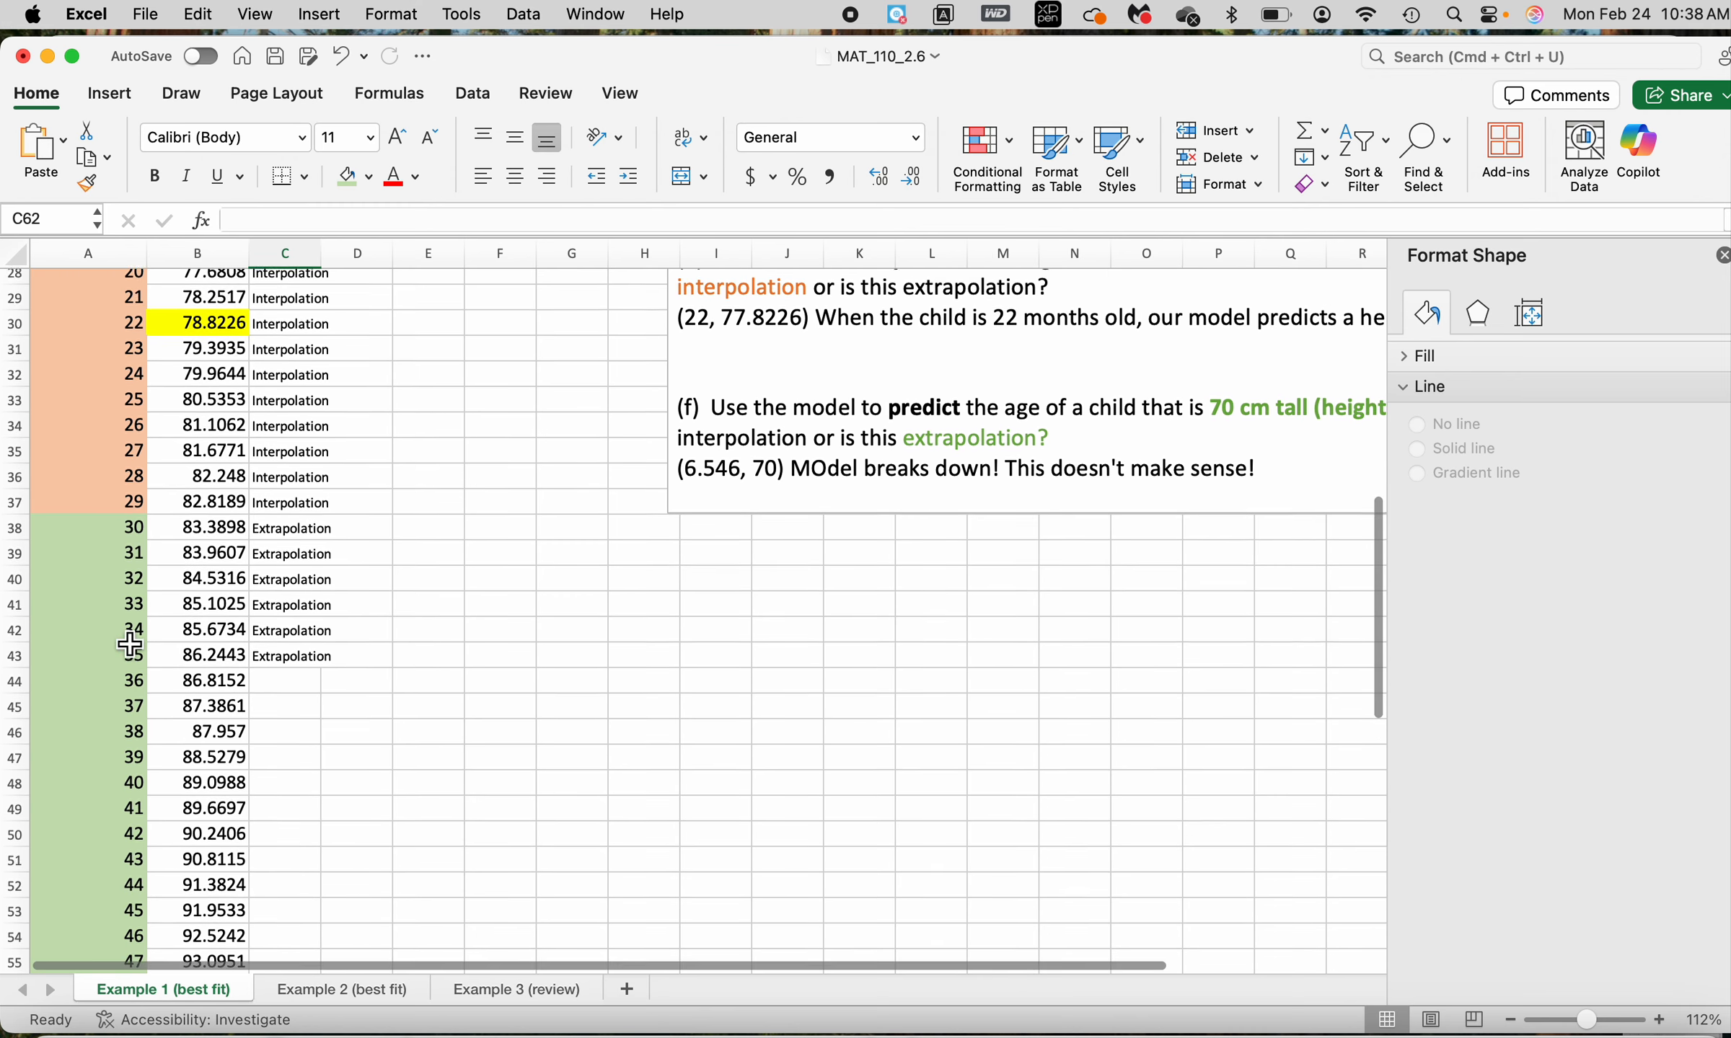
scroll(130, 646, "down", 8)
left_click(135, 638)
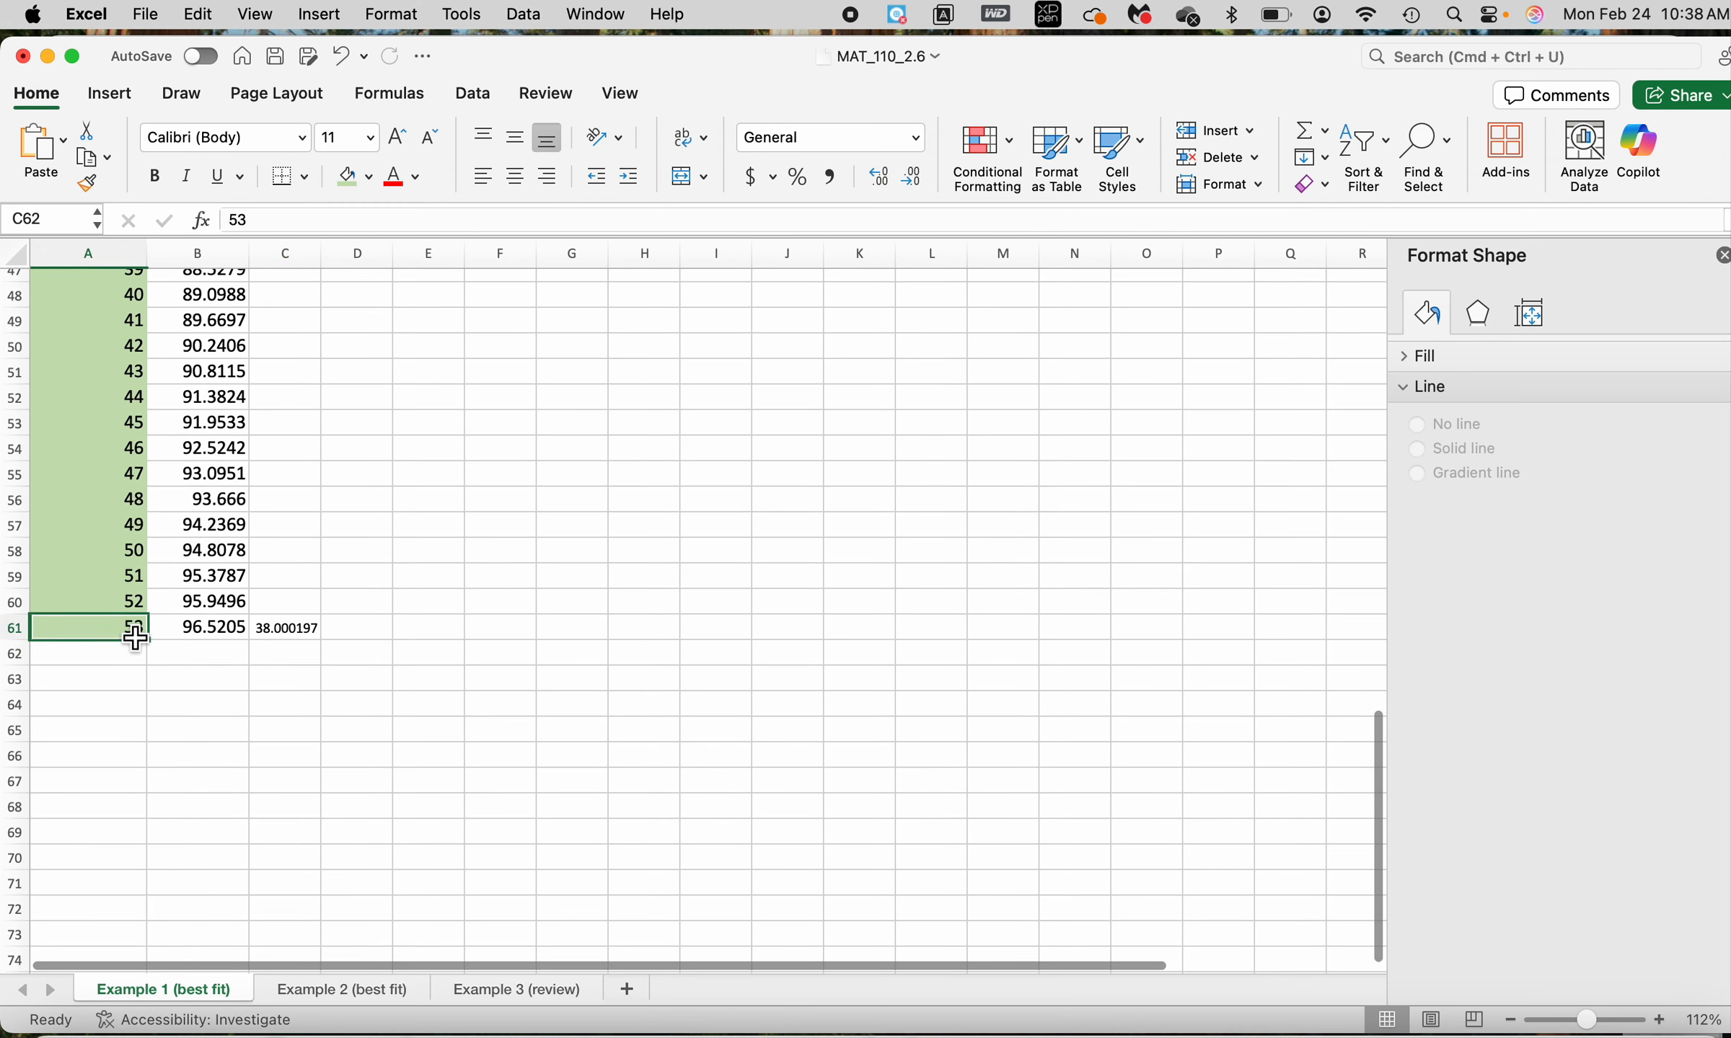
type("=12*30")
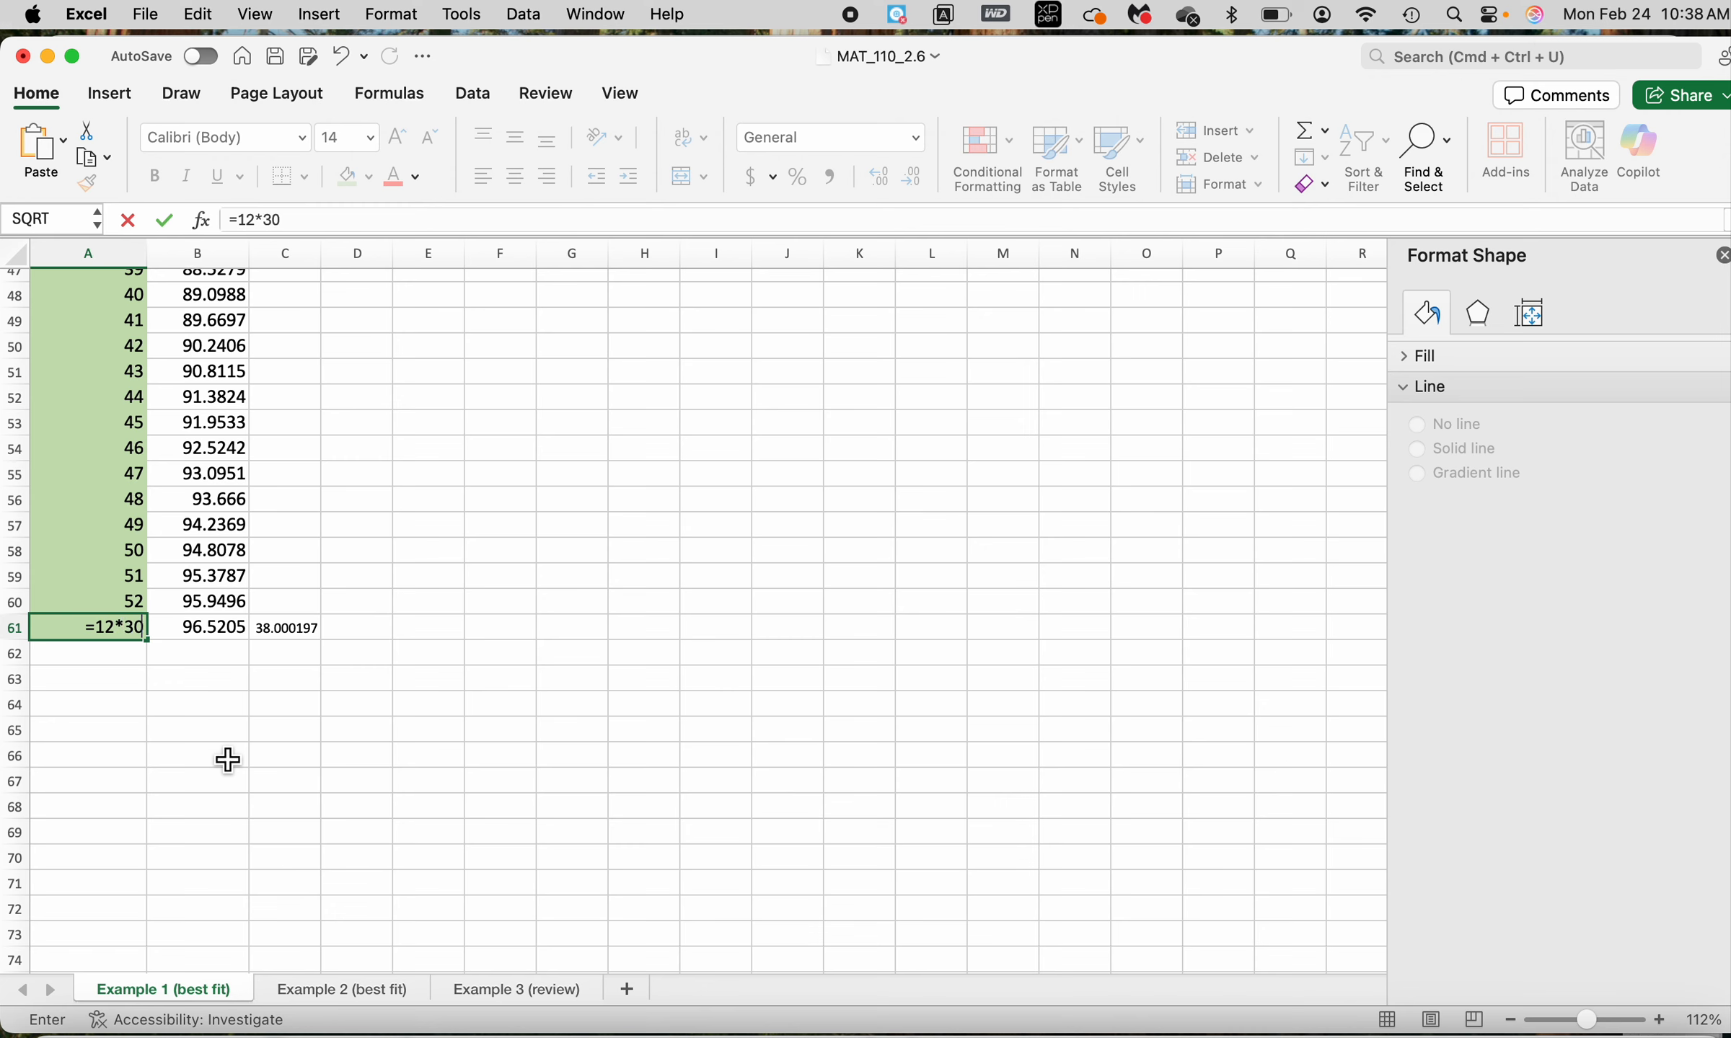
key("Return")
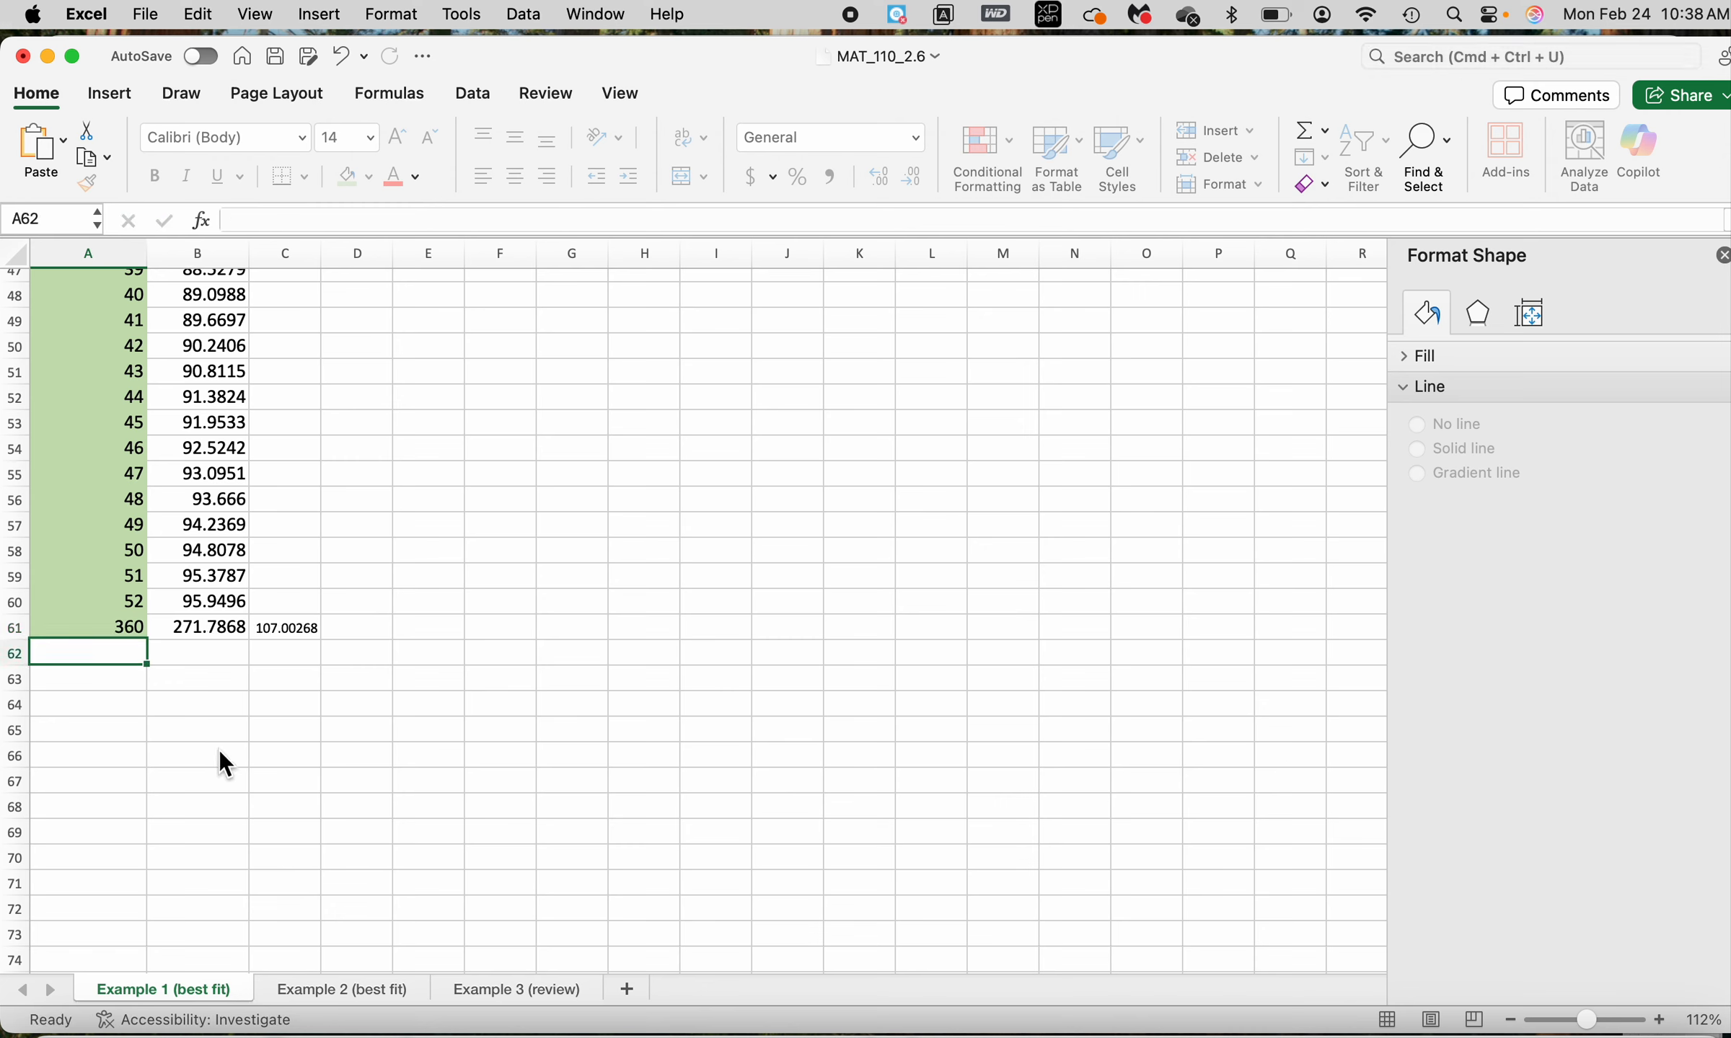
left_click(112, 630)
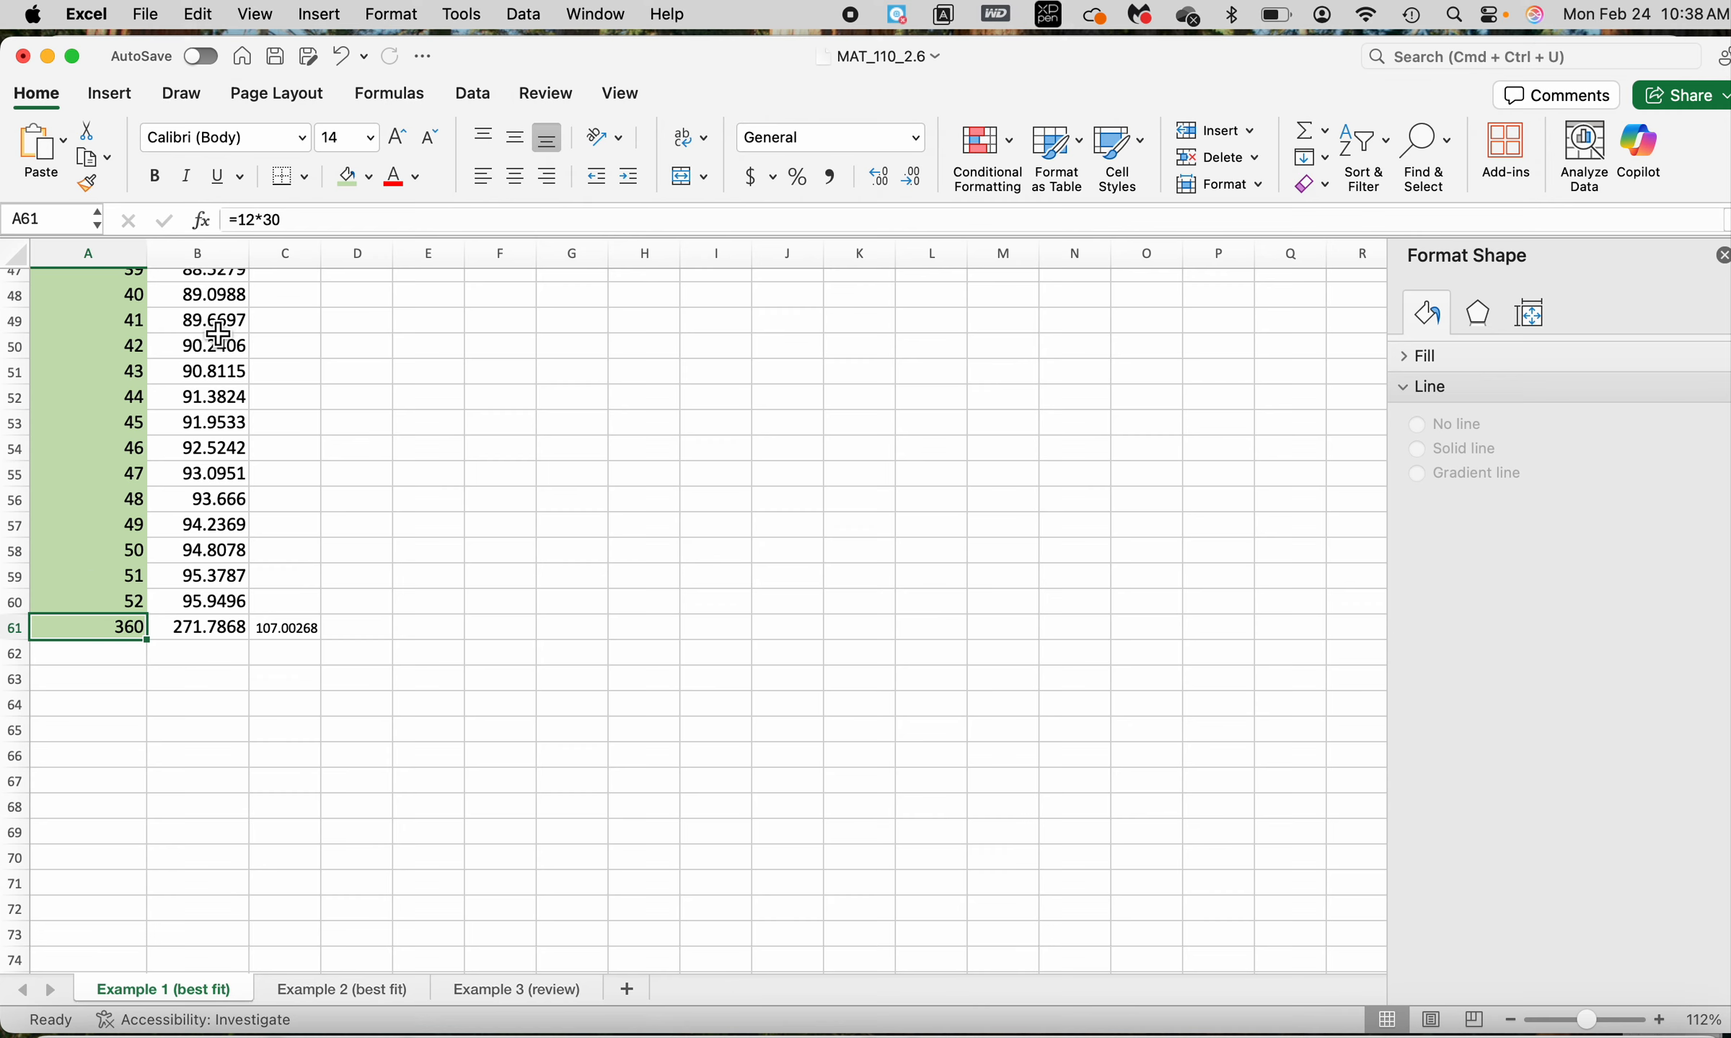
left_click(310, 631)
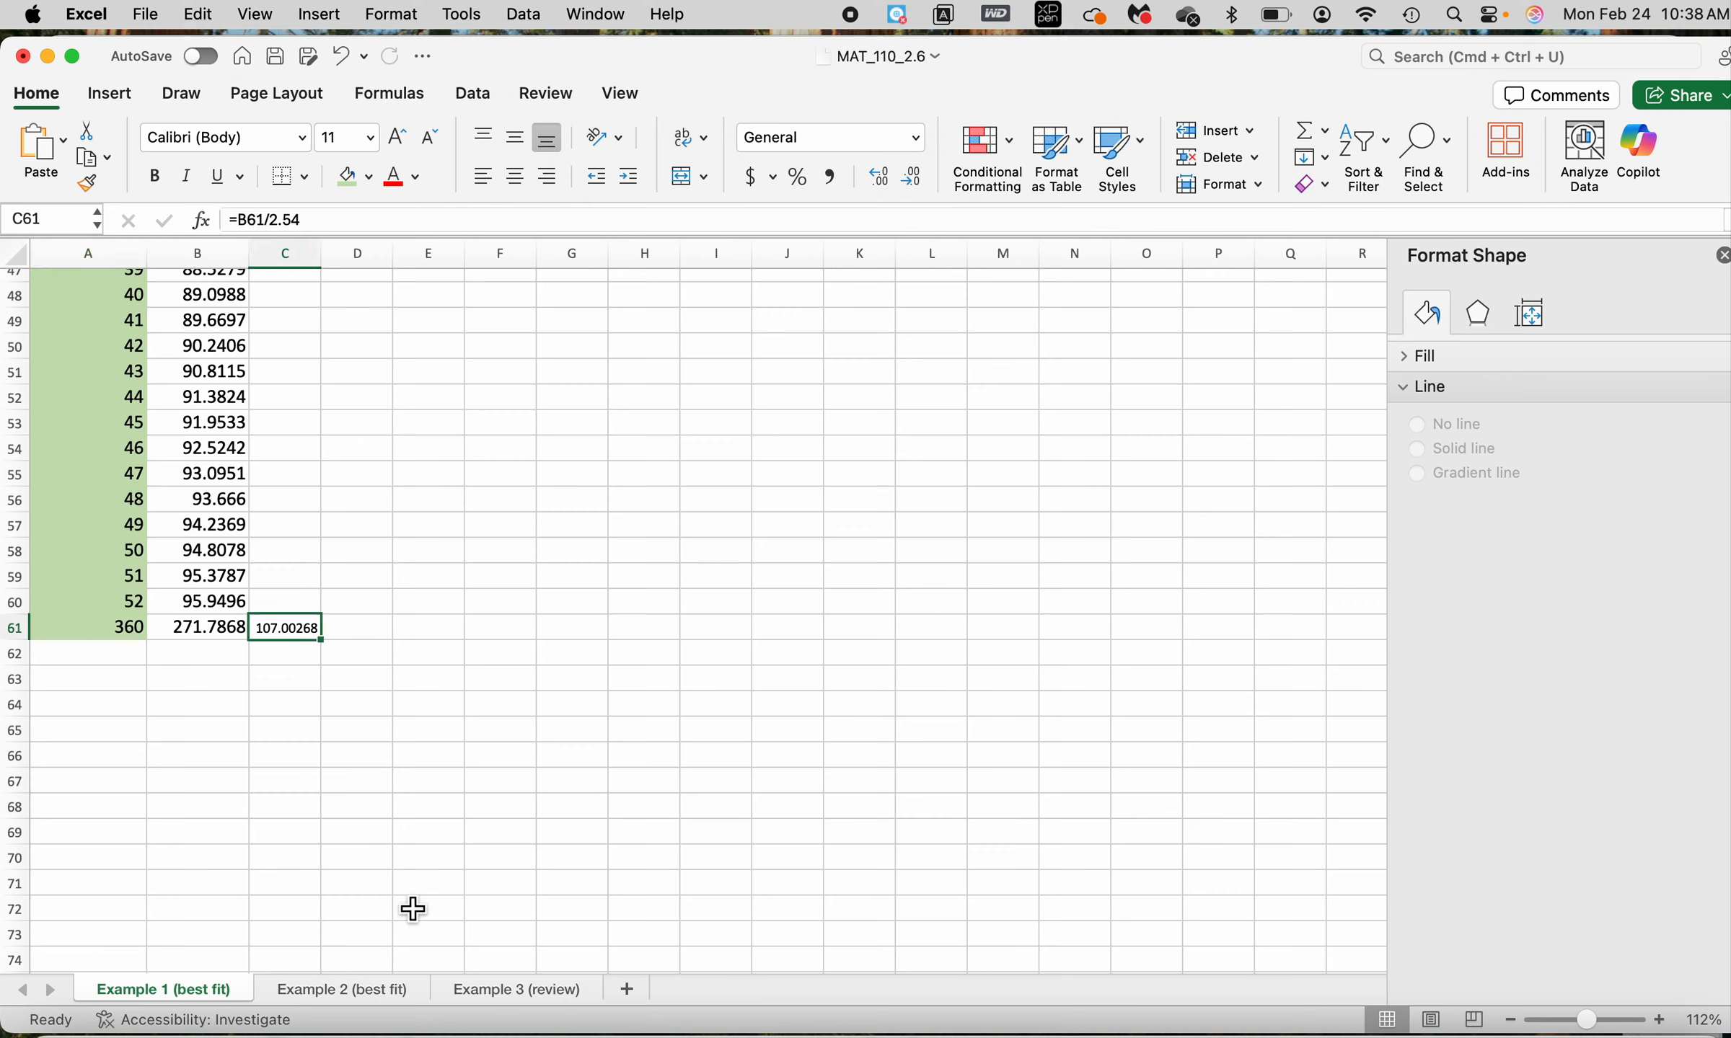
scroll(651, 615, "up", 7)
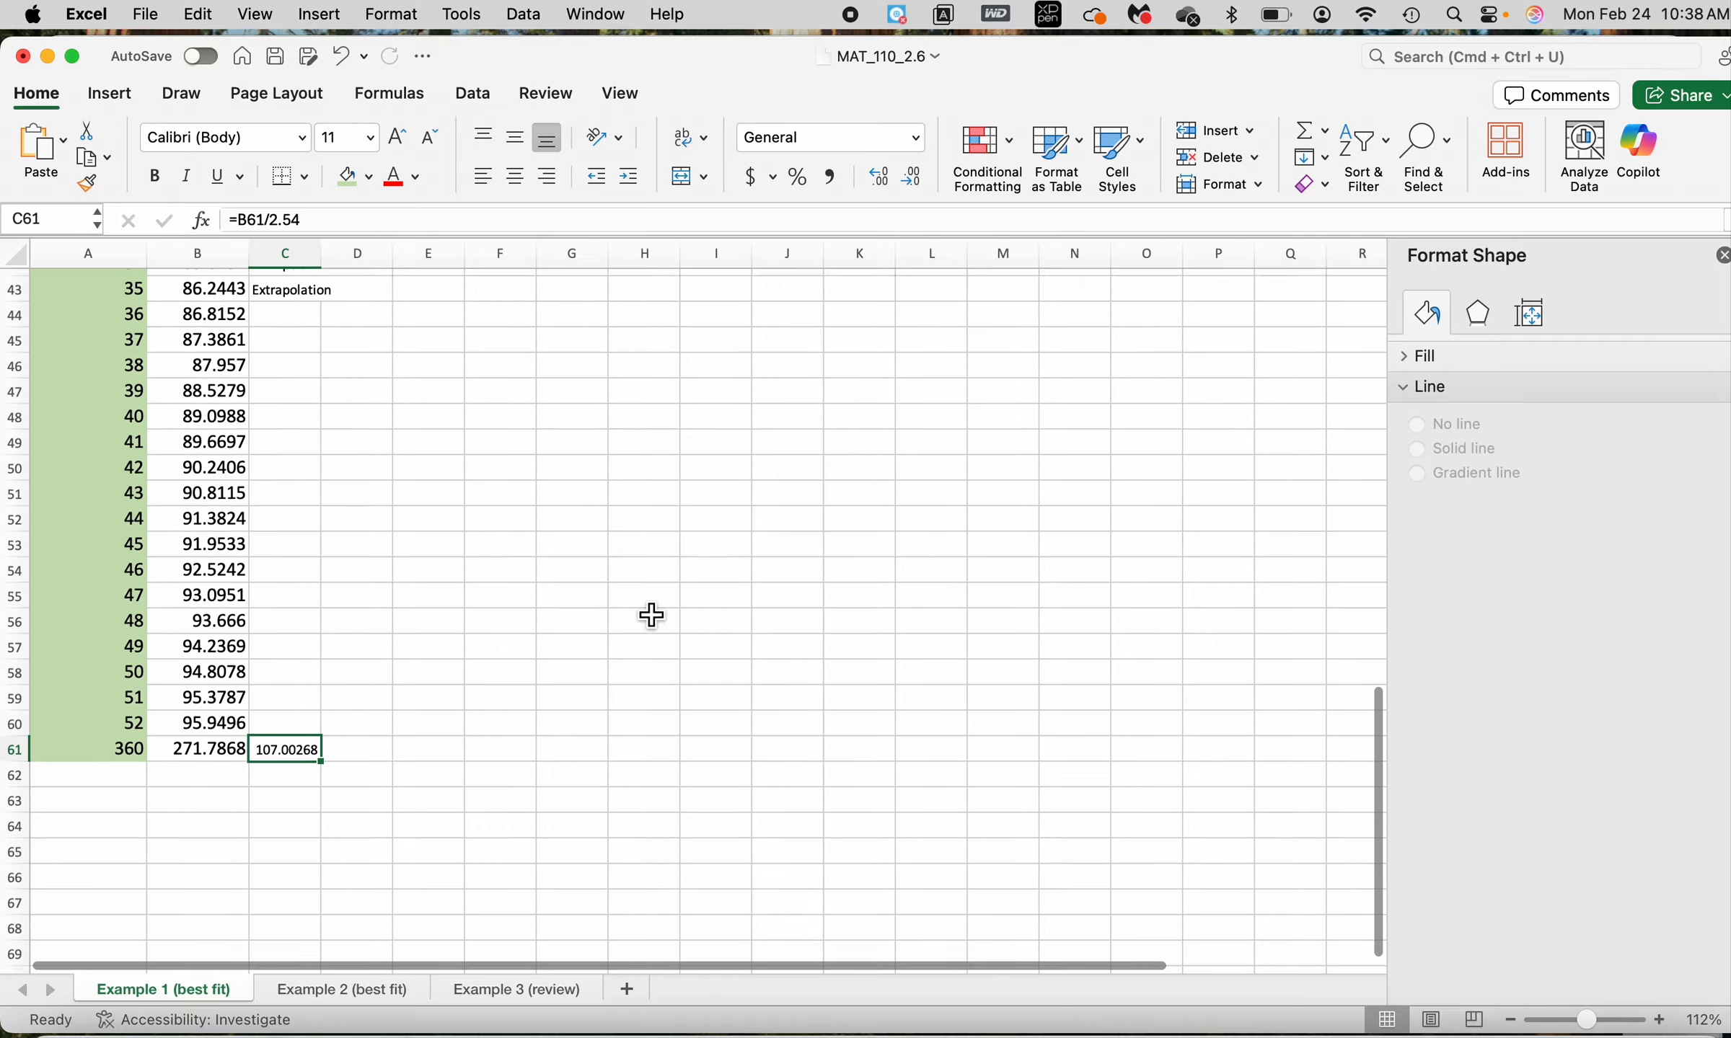